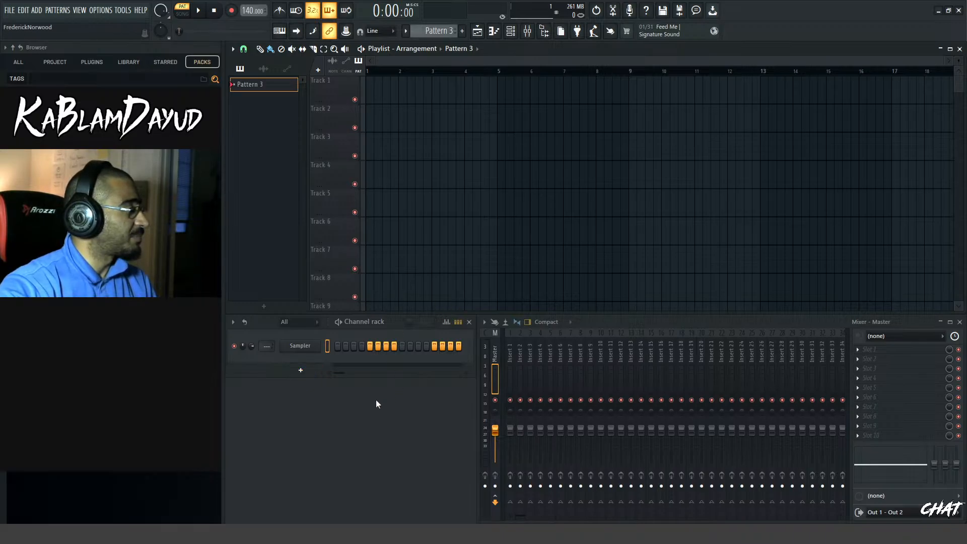
Add a Phase Plant channel and draw a one-bar F2 note at the start of its piano roll
{"action": "left_click", "coordinate": [317, 373]}
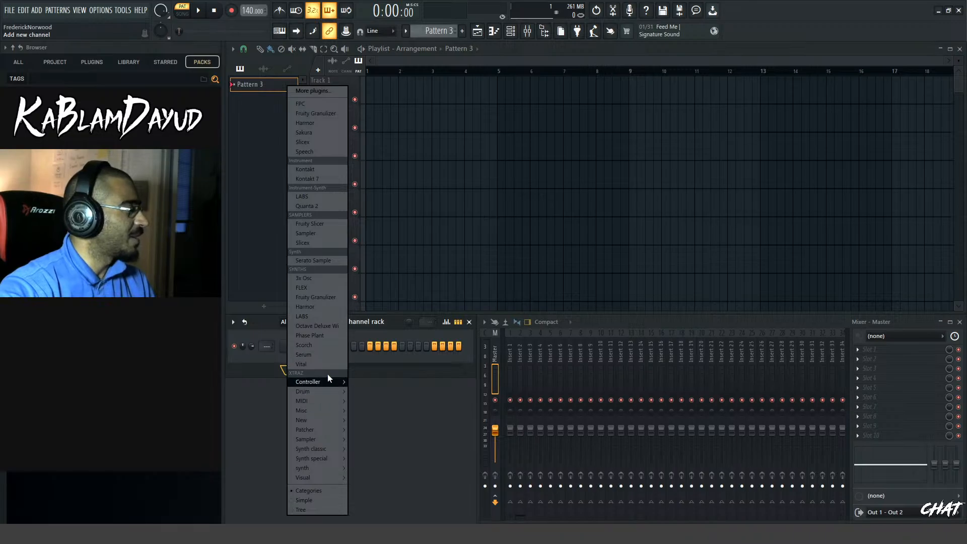
{"action": "left_click", "coordinate": [317, 336]}
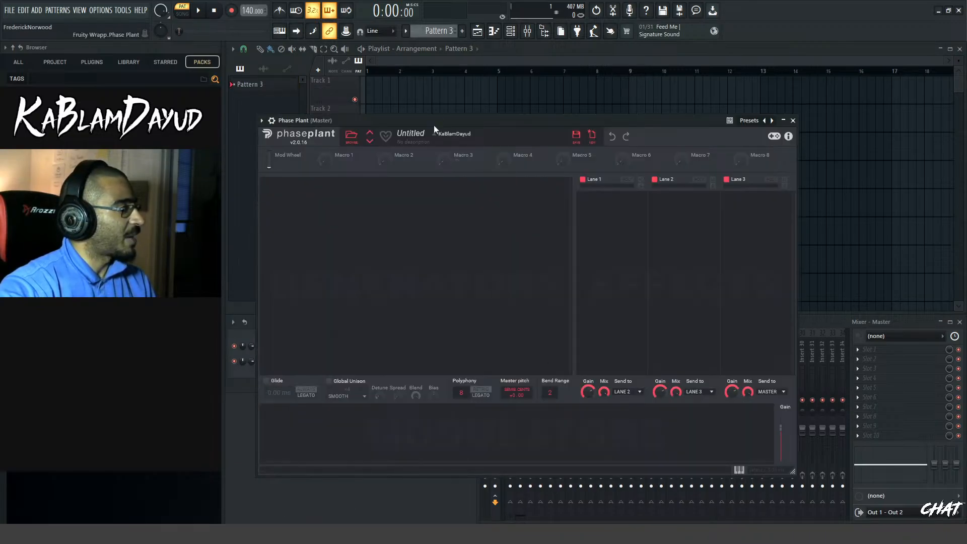
{"action": "key", "text": "F7"}
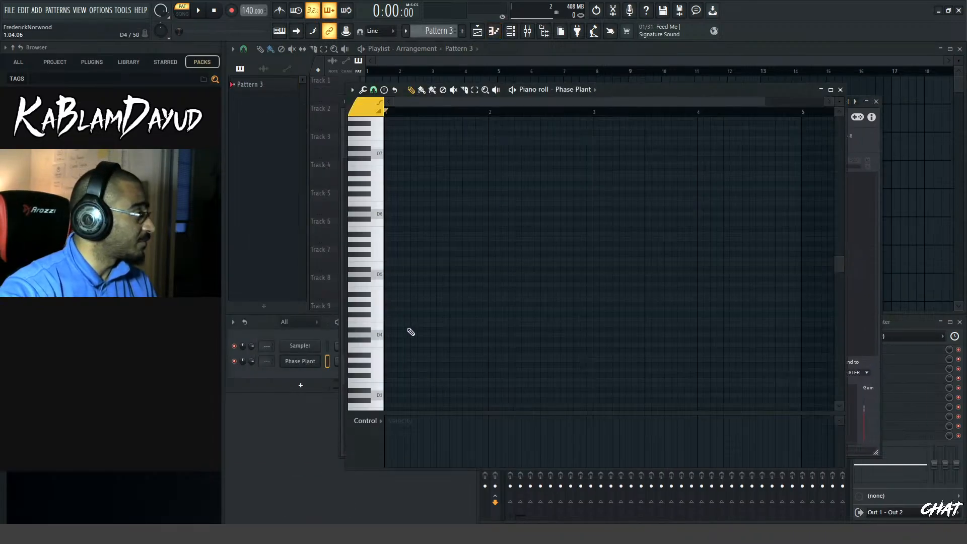
{"action": "scroll", "coordinate": [839, 102], "scroll_direction": "up", "scroll_amount": 3}
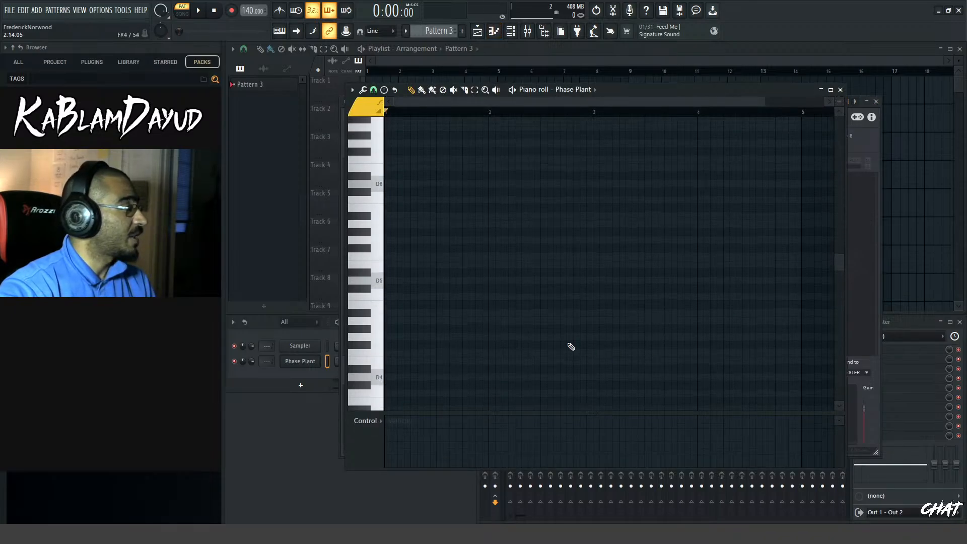
{"action": "scroll", "coordinate": [406, 319], "scroll_direction": "down", "scroll_amount": 5}
{"action": "left_click", "coordinate": [396, 208]}
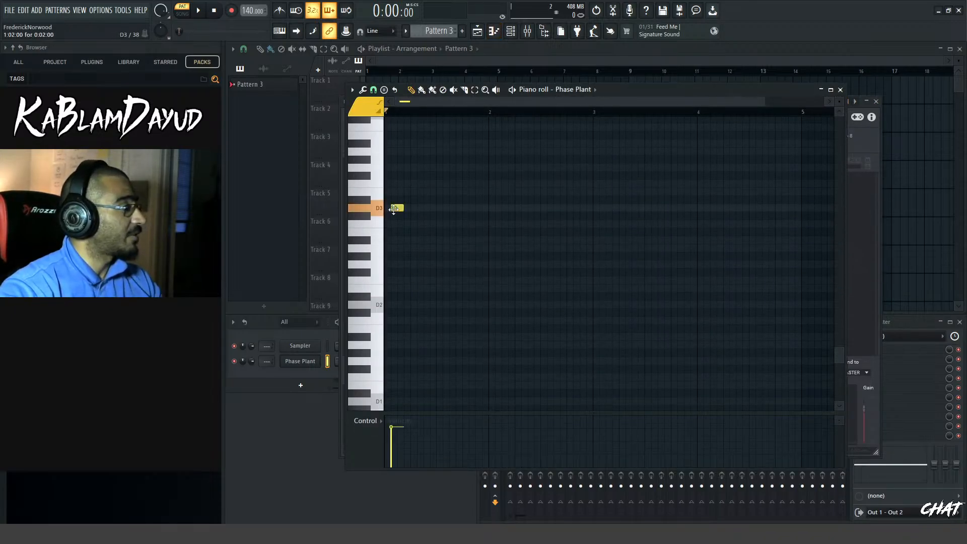
{"action": "mouse_move", "coordinate": [406, 210]}
{"action": "left_mouse_down"}
{"action": "mouse_move", "coordinate": [389, 208]}
{"action": "mouse_move", "coordinate": [388, 337]}
{"action": "mouse_move", "coordinate": [387, 281]}
{"action": "mouse_move", "coordinate": [491, 306]}
{"action": "left_mouse_up"}
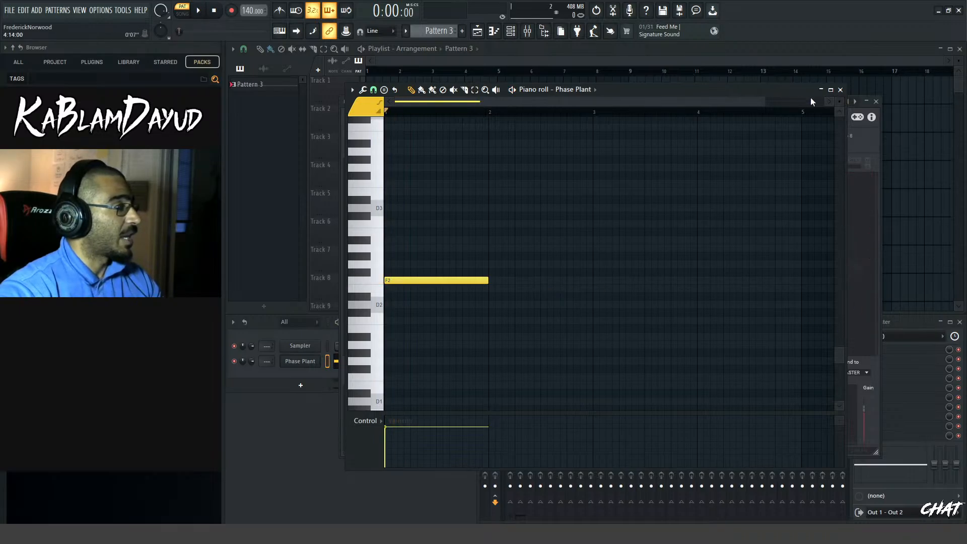
Add an Analog oscillator to the empty Phase Plant patch and audition it with the pattern
{"action": "left_click", "coordinate": [878, 150]}
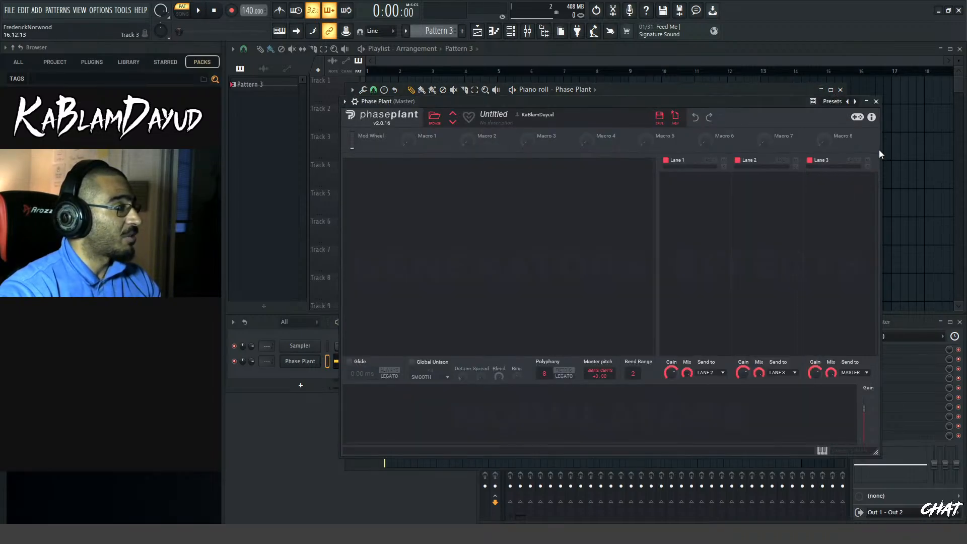
{"action": "left_click", "coordinate": [441, 186]}
{"action": "left_click", "coordinate": [476, 207]}
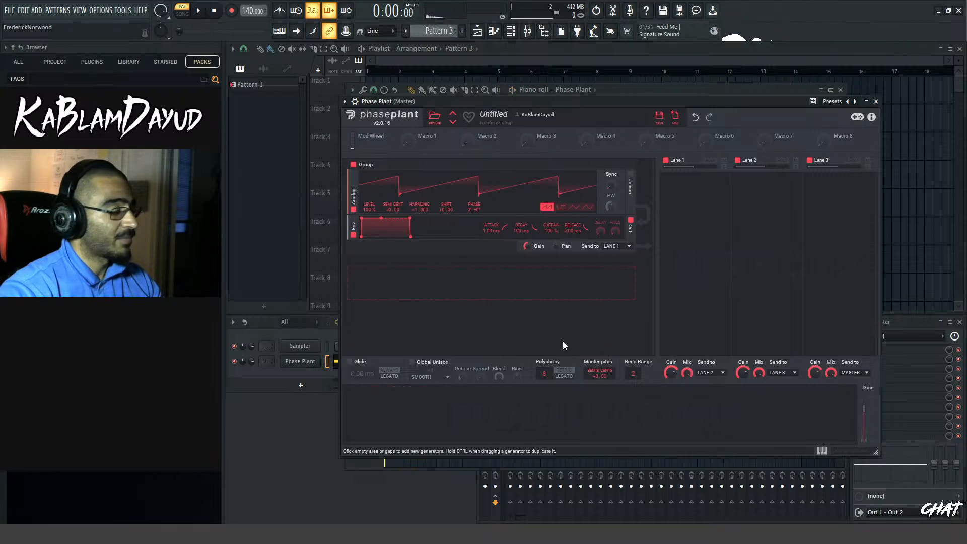
{"action": "key", "text": "space"}
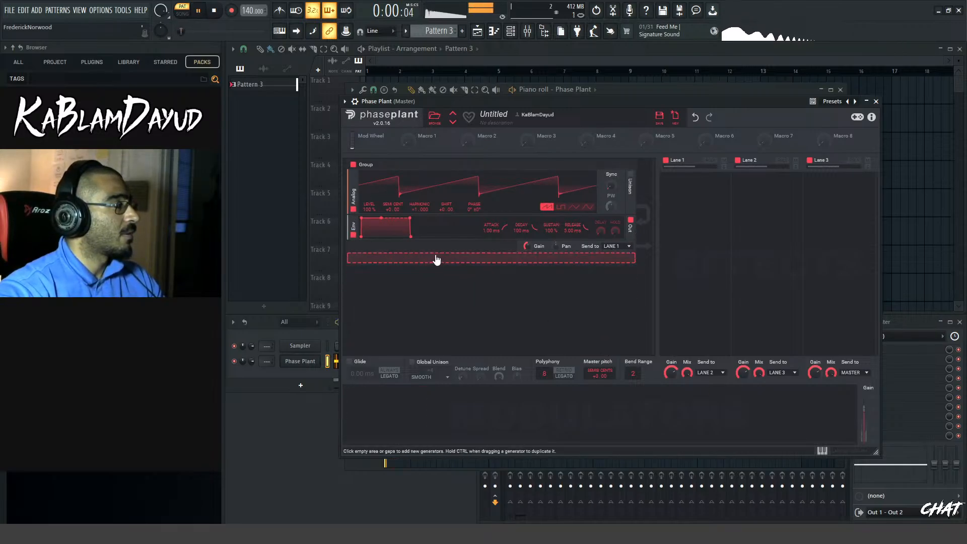
{"action": "key", "text": "space"}
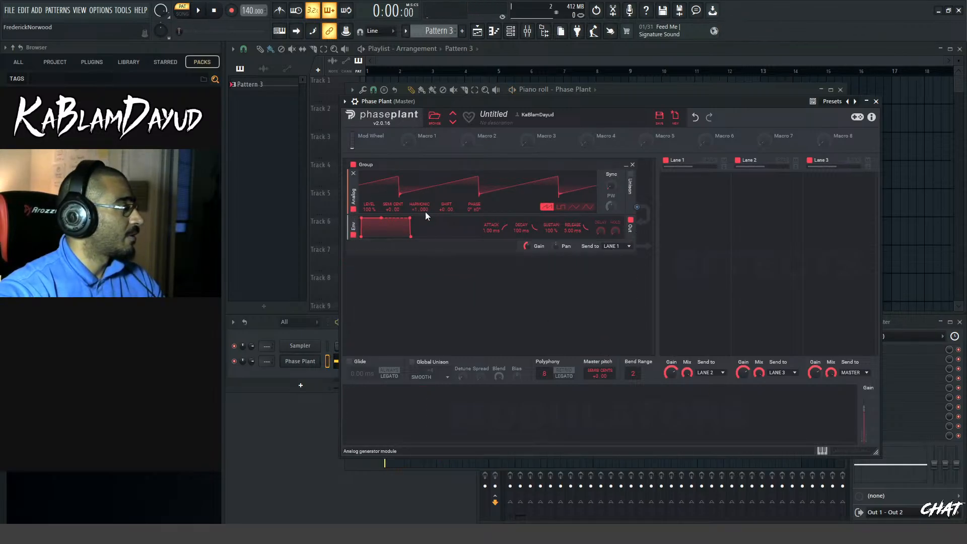
Add a second Analog oscillator outside the group, route it to modulate the first oscillator's phase, and audition the result
{"action": "left_click", "coordinate": [421, 262]}
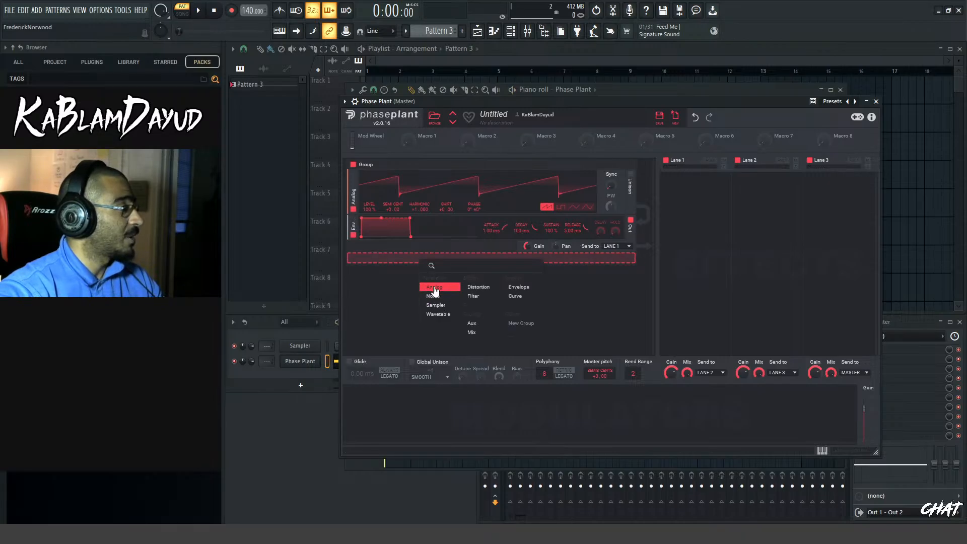
{"action": "left_click", "coordinate": [431, 284]}
{"action": "left_click_drag", "start_coordinate": [636, 292], "coordinate": [474, 215]}
{"action": "key", "text": "space"}
Raise the second oscillator's sync multiplier and adjust its phase modulation amount while auditioning the pattern
{"action": "key", "text": "space"}
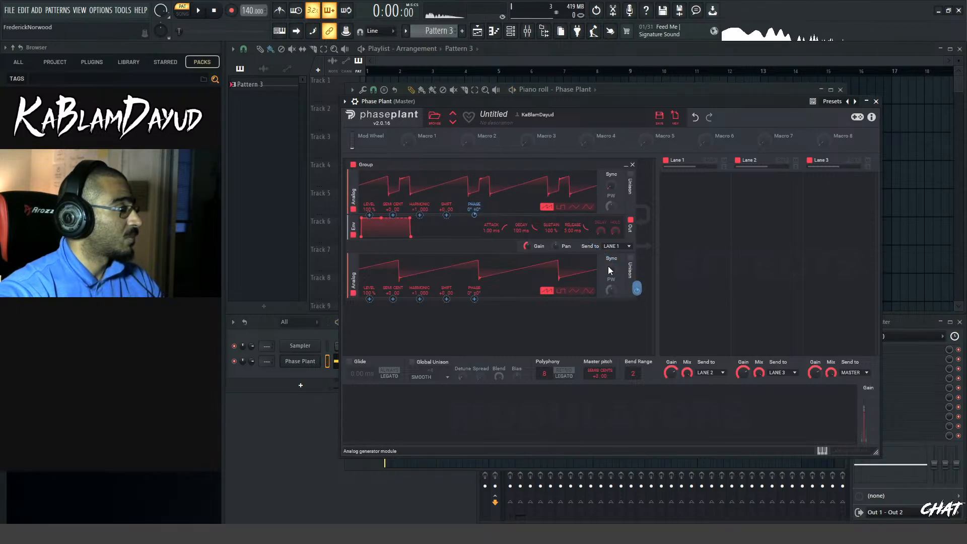
{"action": "left_click_drag", "start_coordinate": [611, 272], "coordinate": [610, 248]}
{"action": "key", "text": "space"}
{"action": "key", "text": "space"}
{"action": "key", "text": "space"}
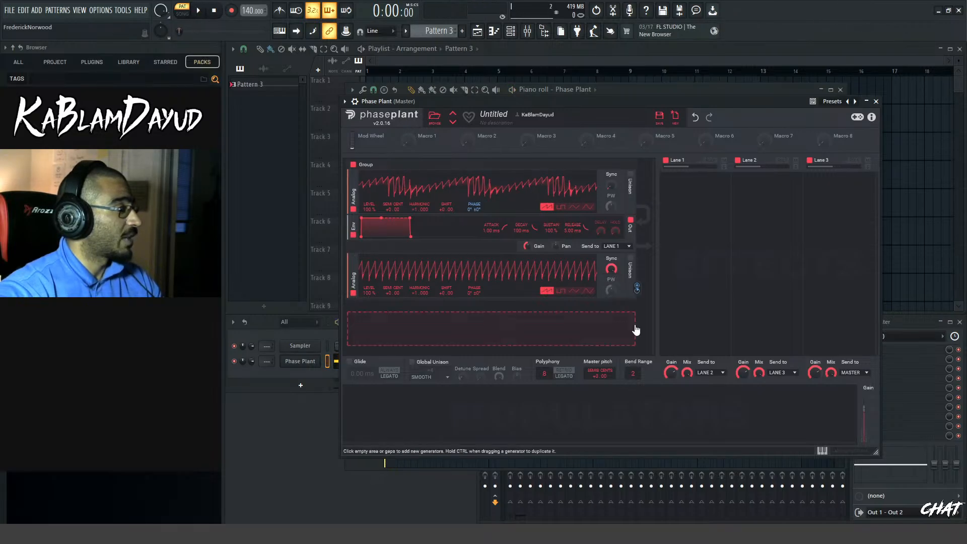
{"action": "left_click_drag", "start_coordinate": [639, 293], "coordinate": [638, 289]}
{"action": "key", "text": "space"}
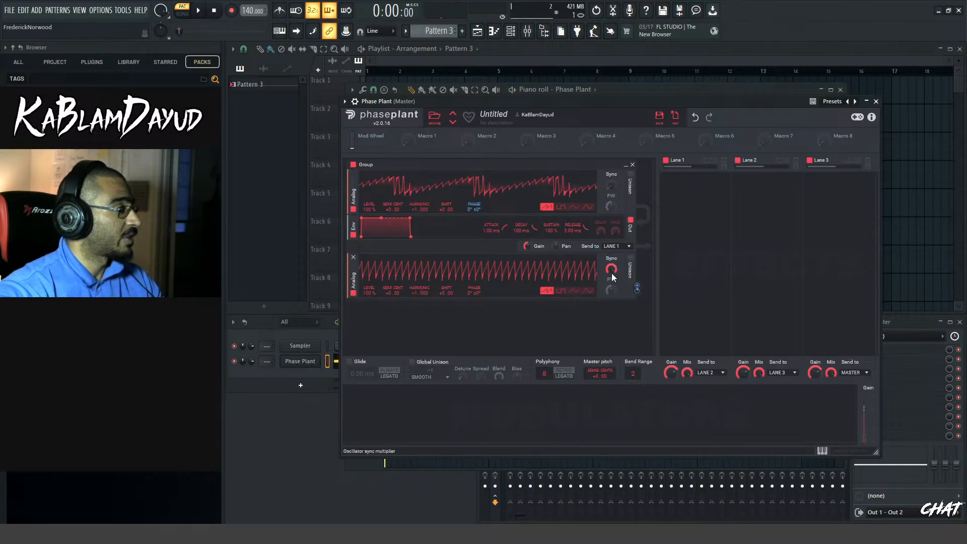
Set the second oscillator's sync to 12 and fine-tune its modulation depth on the first oscillator's phase by ear
{"action": "left_click_drag", "start_coordinate": [611, 273], "coordinate": [611, 256]}
{"action": "key", "text": "space"}
{"action": "mouse_move", "coordinate": [636, 292]}
{"action": "left_mouse_down"}
{"action": "mouse_move", "coordinate": [637, 278]}
{"action": "mouse_move", "coordinate": [637, 292]}
{"action": "left_mouse_up"}
{"action": "key", "text": "space"}
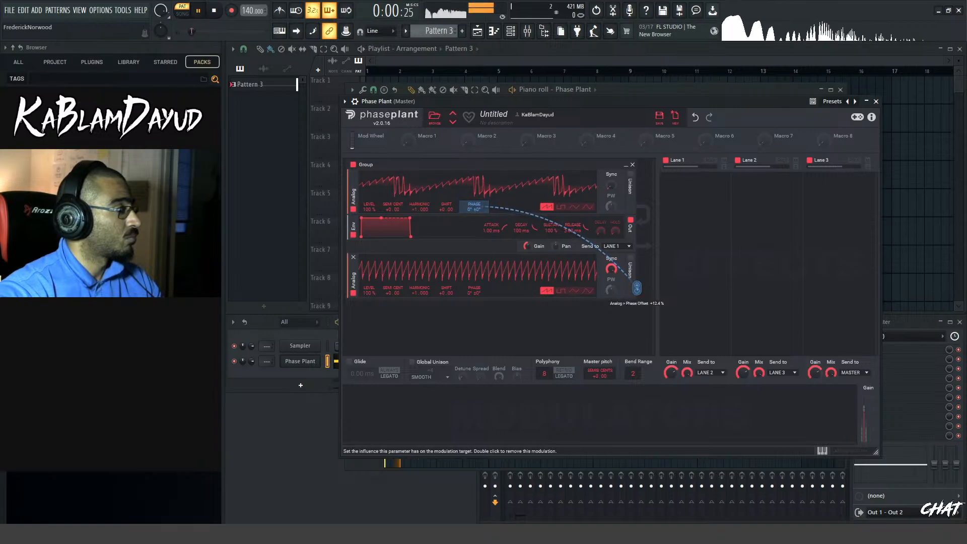
{"action": "key", "text": "space"}
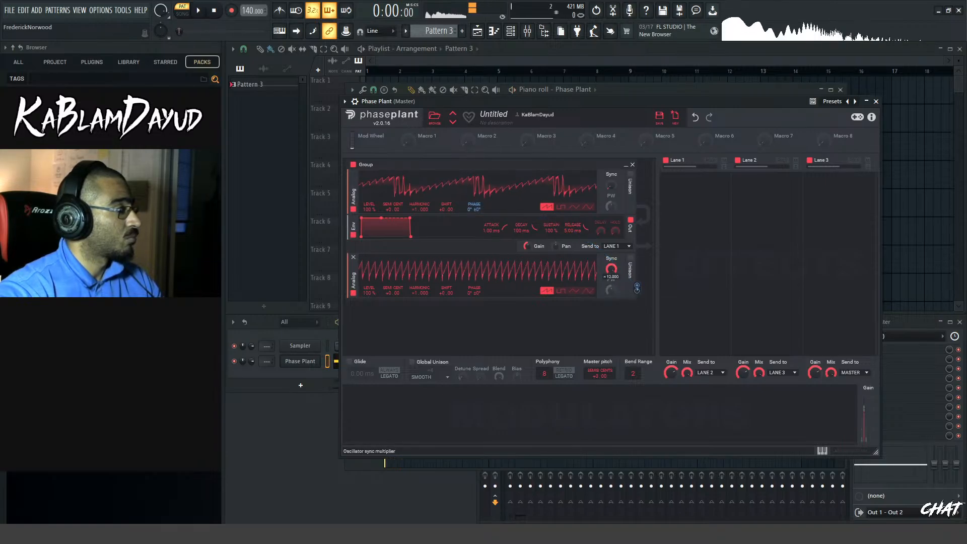
{"action": "key", "text": "space"}
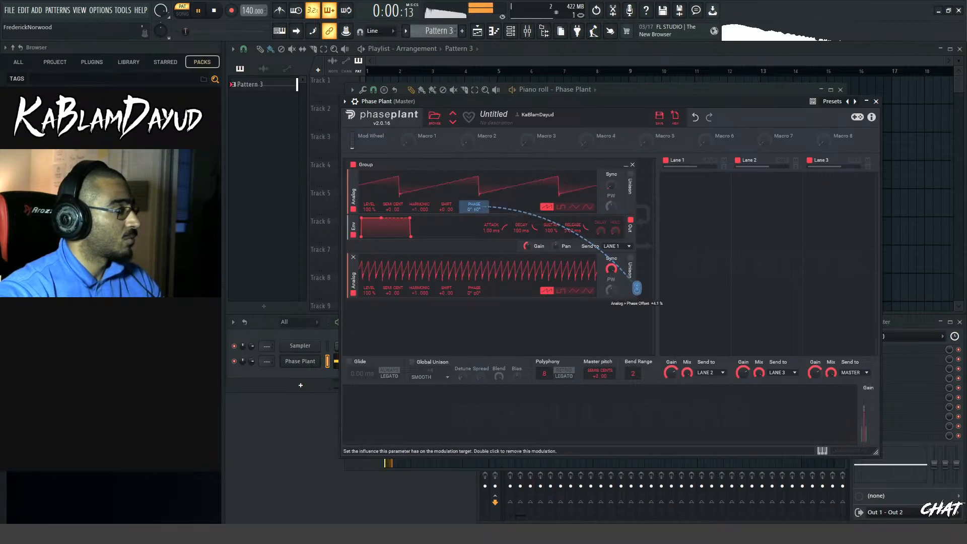
{"action": "left_click_drag", "start_coordinate": [637, 288], "coordinate": [637, 285]}
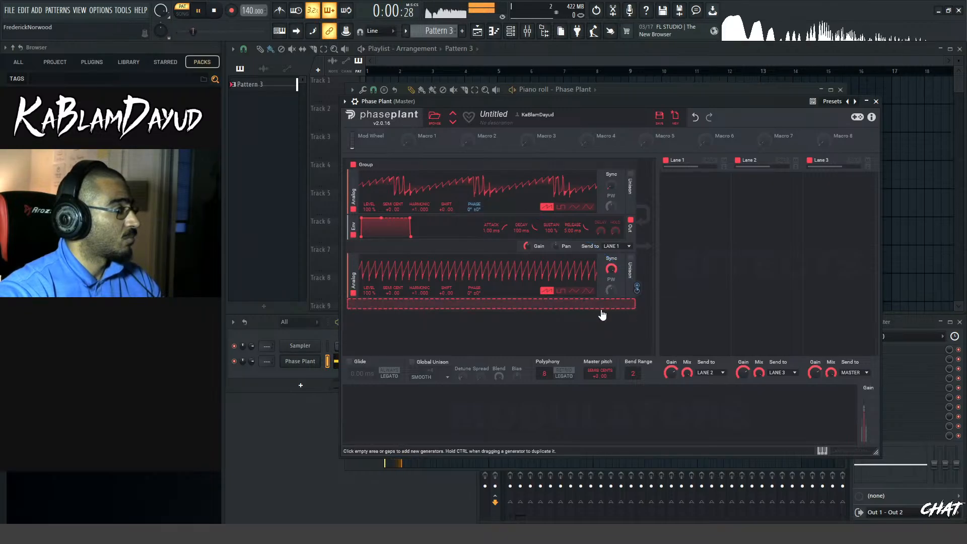
Add a third Analog oscillator below the second one
{"action": "left_click", "coordinate": [455, 306]}
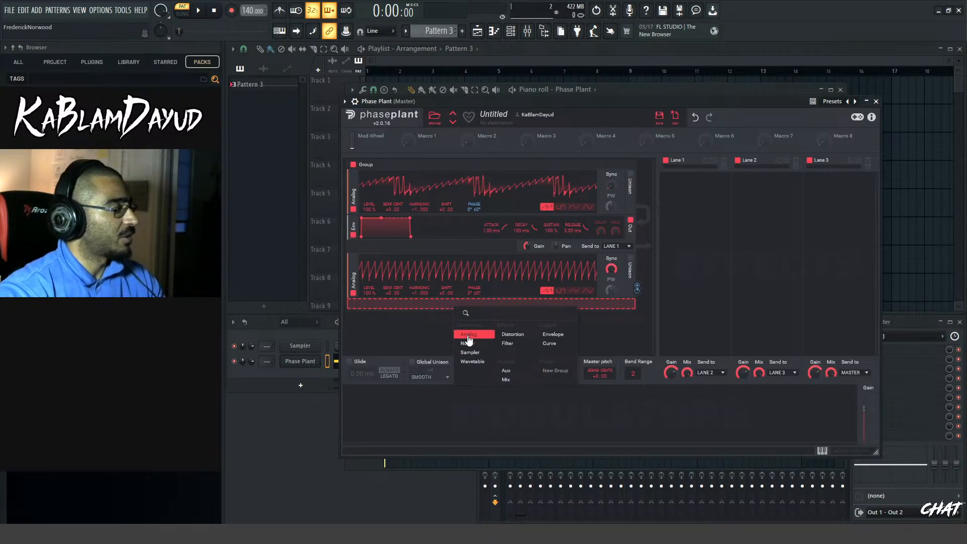
{"action": "left_click", "coordinate": [468, 337]}
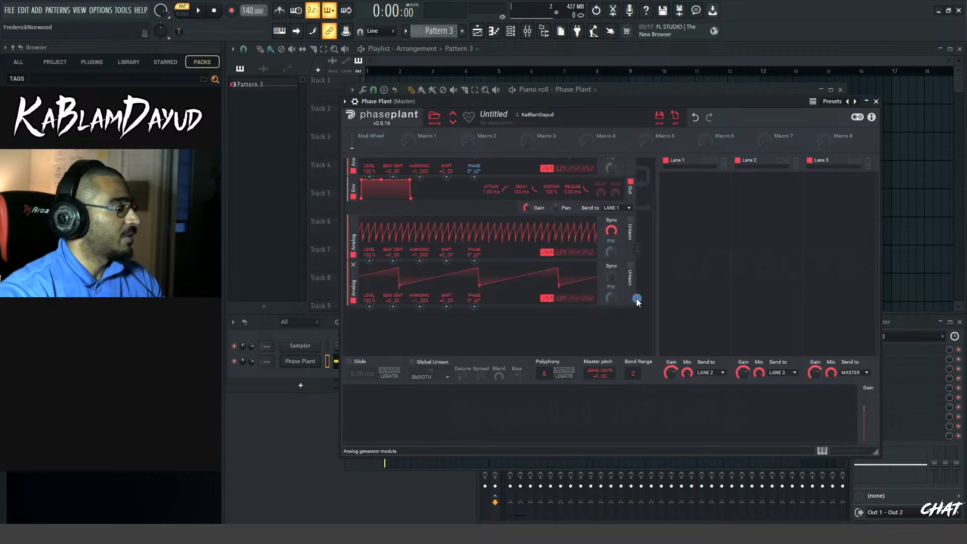
{"action": "scroll", "coordinate": [422, 265], "scroll_direction": "up", "scroll_amount": 1}
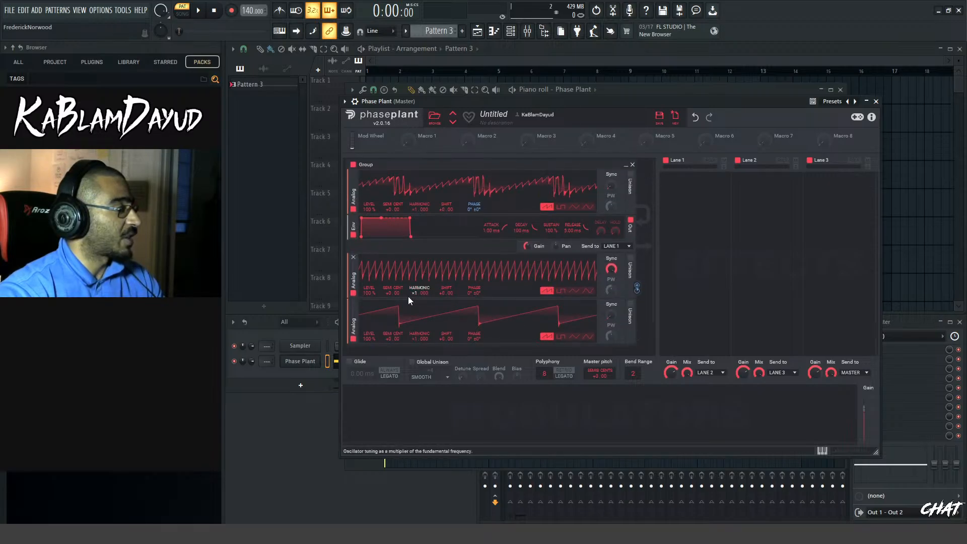
Set the second oscillator's harmonic to 2 and audition the sound
{"action": "left_click_drag", "start_coordinate": [415, 293], "coordinate": [414, 286]}
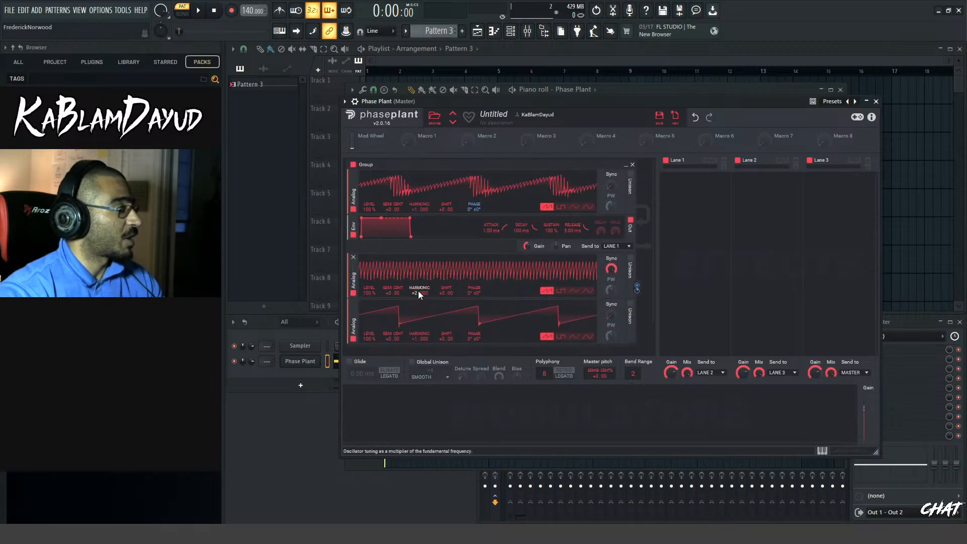
{"action": "key", "text": "space"}
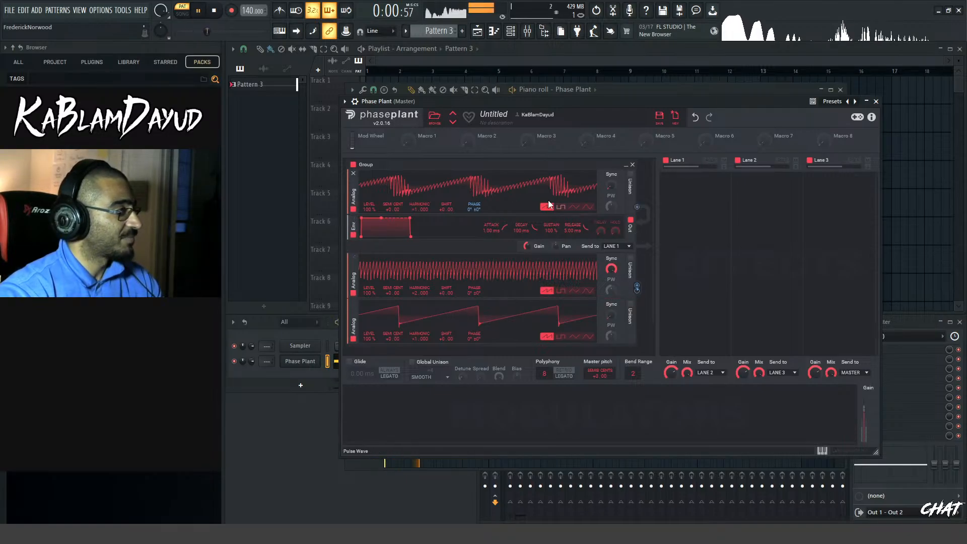
{"action": "key", "text": "space"}
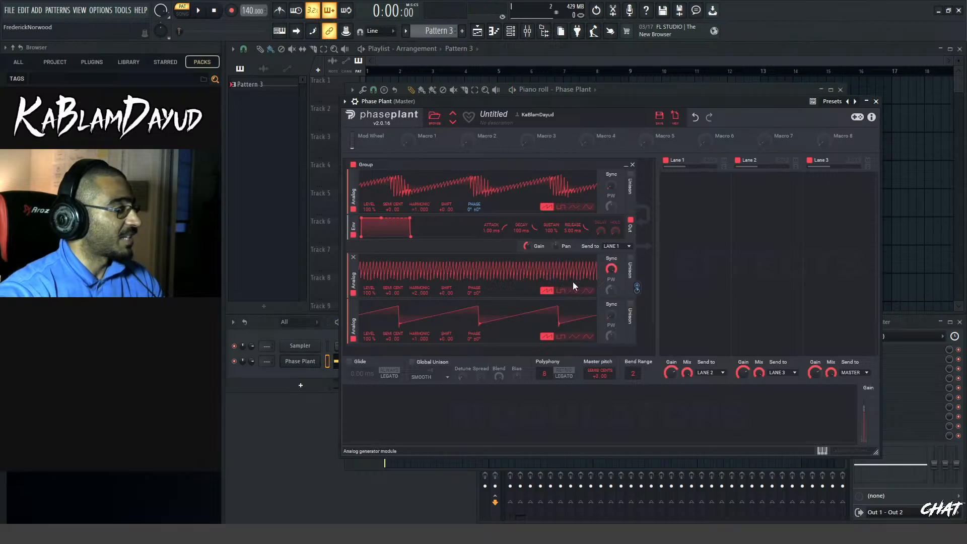
Try modulating the first oscillator's phase with the third oscillator, audition it, and remove that modulation
{"action": "scroll", "coordinate": [649, 196], "scroll_direction": "down", "scroll_amount": 1}
{"action": "key", "text": "space"}
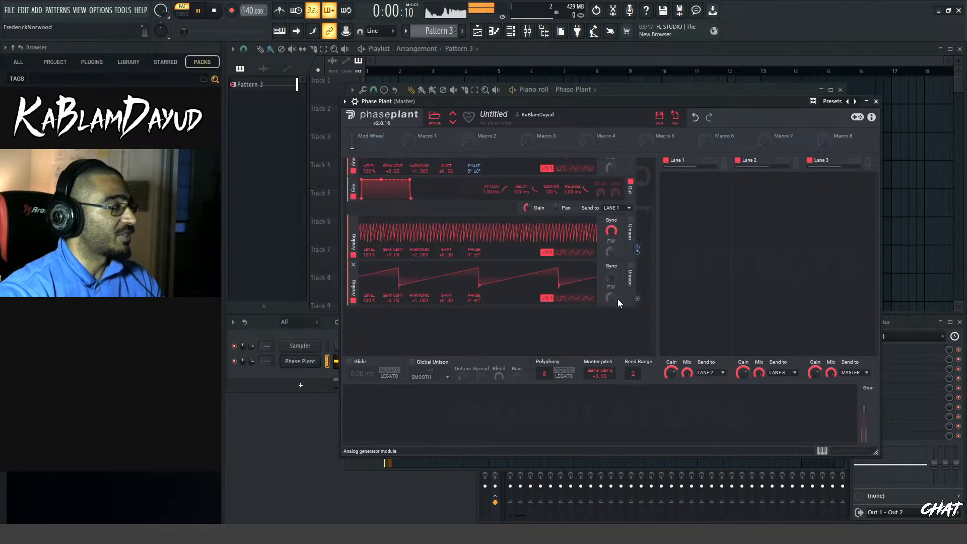
{"action": "key", "text": "space"}
{"action": "left_click_drag", "start_coordinate": [638, 298], "coordinate": [474, 210]}
{"action": "scroll", "coordinate": [635, 306], "scroll_direction": "up", "scroll_amount": 1}
{"action": "key", "text": "space"}
{"action": "key", "text": "space"}
{"action": "double_click", "coordinate": [474, 211]}
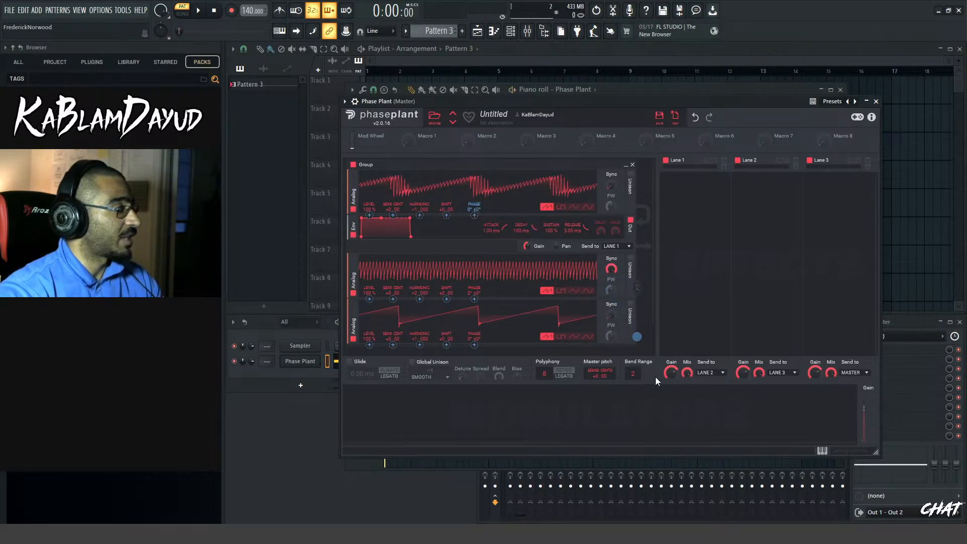
Route the third oscillator to modulate the second oscillator's phase and audition the result
{"action": "left_click_drag", "start_coordinate": [637, 337], "coordinate": [474, 314]}
{"action": "key", "text": "space"}
{"action": "key", "text": "space"}
{"action": "key", "text": "space"}
{"action": "key", "text": "space"}
Set the third oscillator's harmonic to 9 and adjust its modulation depth on the second oscillator's phase while auditioning
{"action": "left_click_drag", "start_coordinate": [416, 337], "coordinate": [416, 308]}
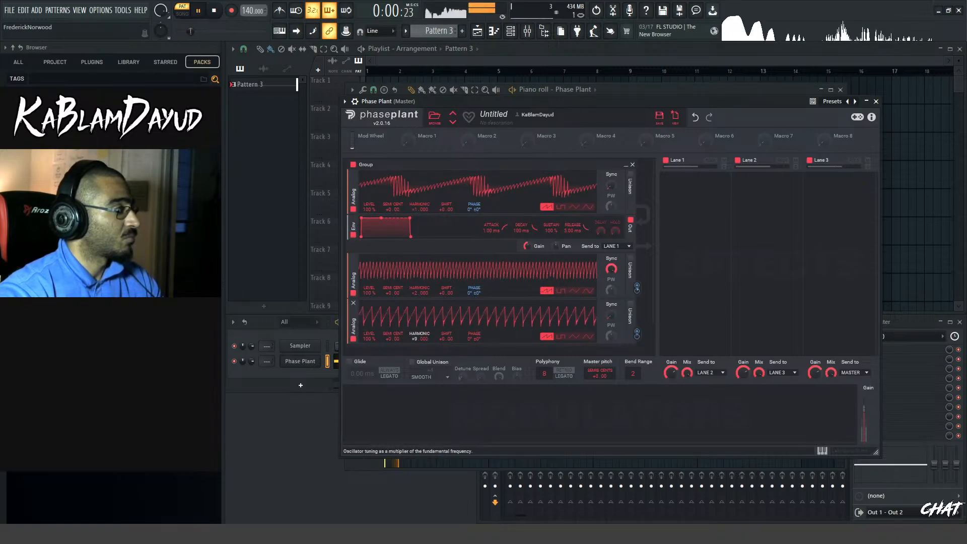
{"action": "key", "text": "space"}
{"action": "key", "text": "space"}
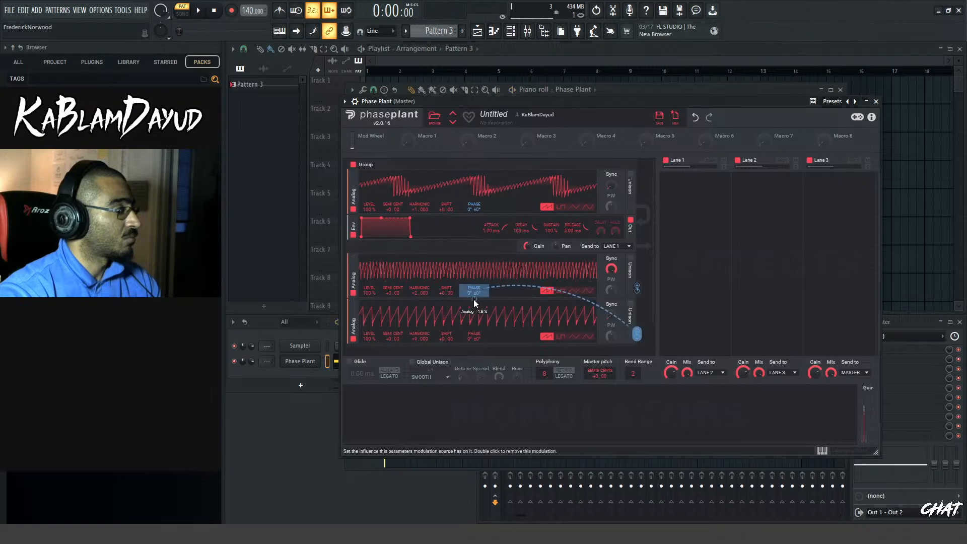
{"action": "left_click_drag", "start_coordinate": [474, 299], "coordinate": [474, 321]}
{"action": "key", "text": "space"}
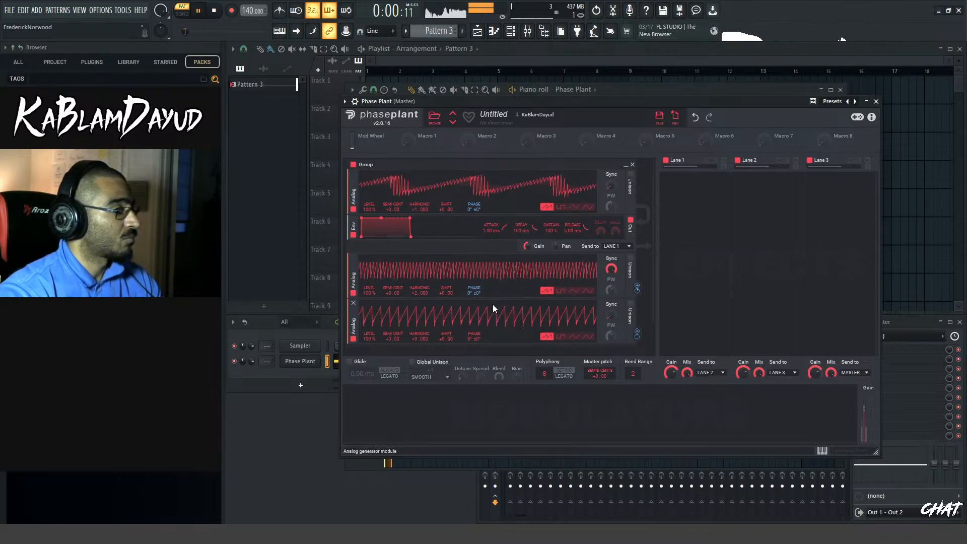
Add an LFO modulator with a tempo-synced 1/4 rate and set it to one-shot mode
{"action": "scroll", "coordinate": [434, 280], "scroll_direction": "down", "scroll_amount": 1}
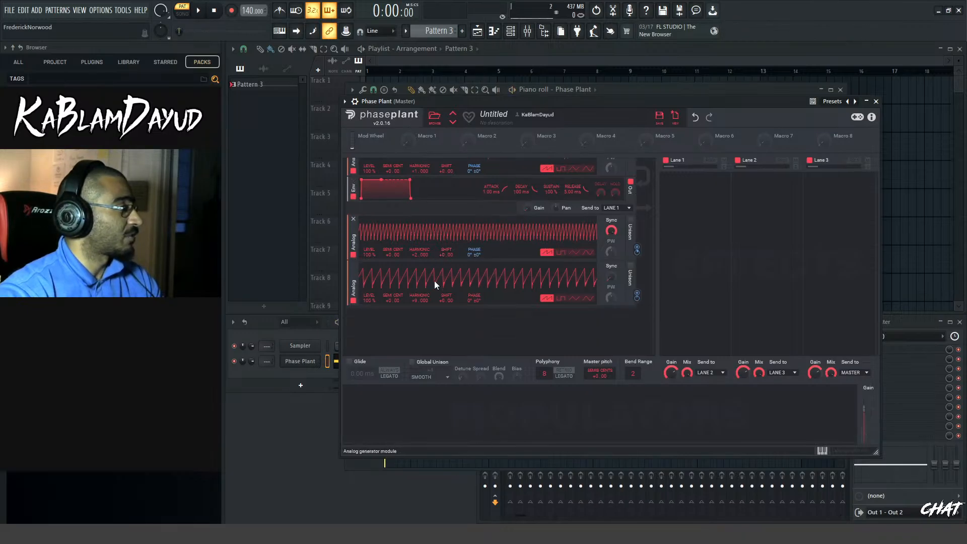
{"action": "scroll", "coordinate": [474, 252], "scroll_direction": "up", "scroll_amount": 1}
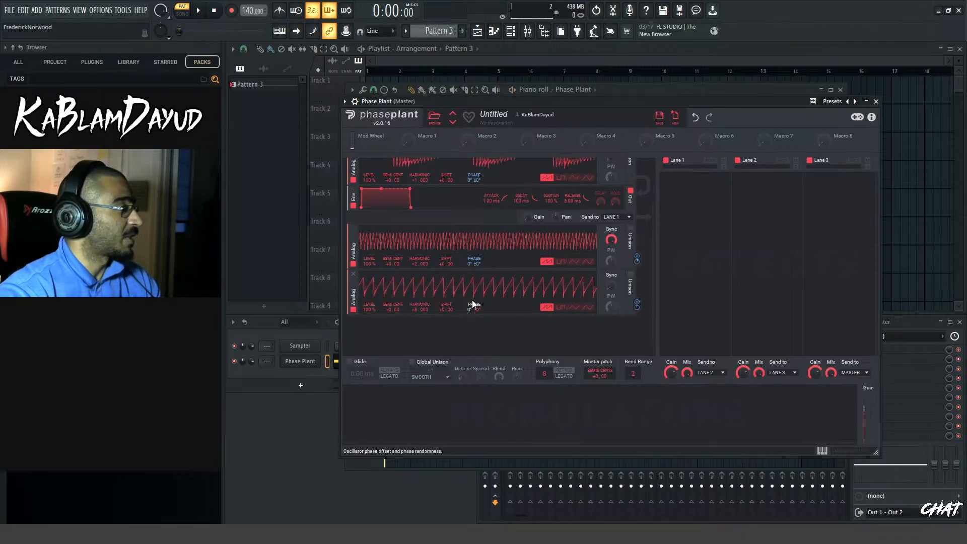
{"action": "left_click", "coordinate": [359, 429]}
{"action": "left_click", "coordinate": [390, 388]}
{"action": "left_click", "coordinate": [402, 431]}
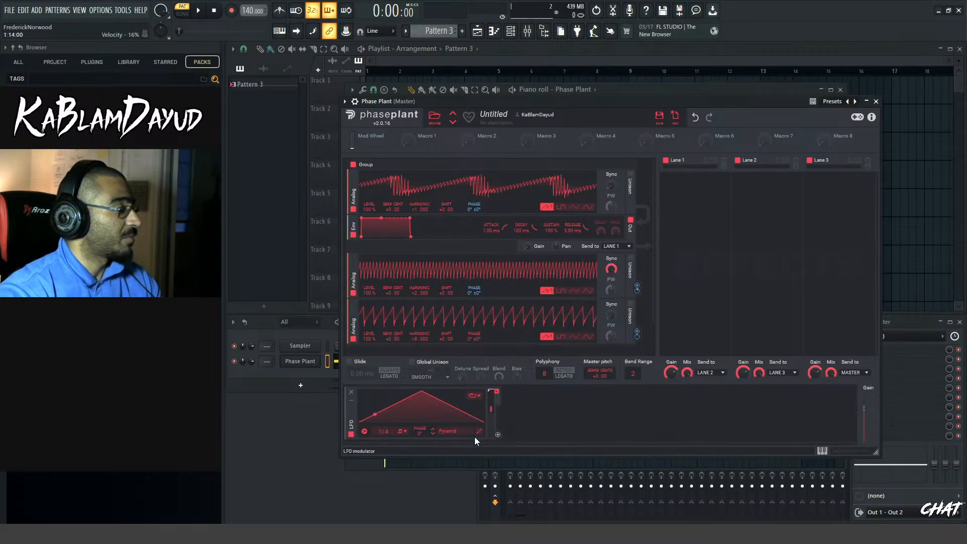
{"action": "left_click", "coordinate": [475, 396]}
{"action": "left_click", "coordinate": [482, 395]}
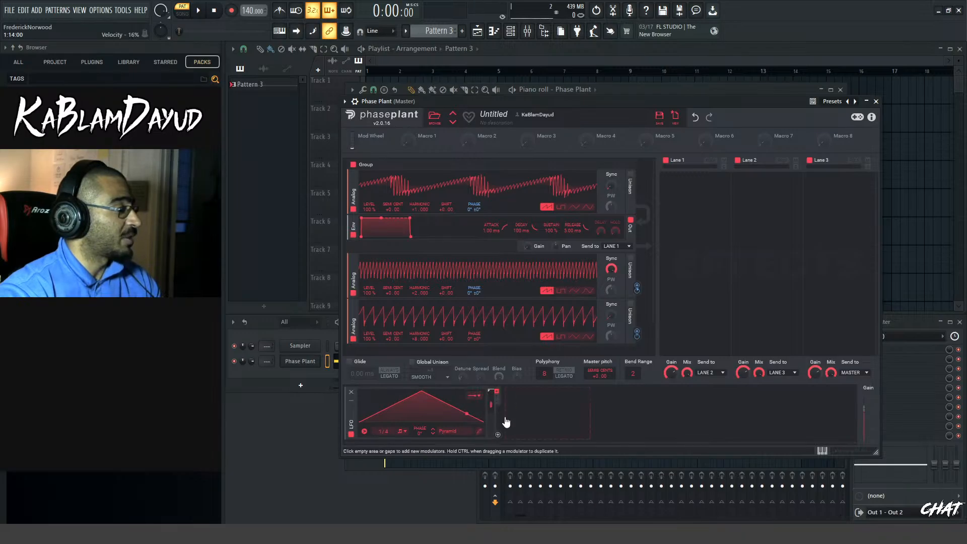
Reshape the LFO curve into a quick curved rise to a 100% peak near the start and a long curved decay
{"action": "left_click", "coordinate": [479, 431]}
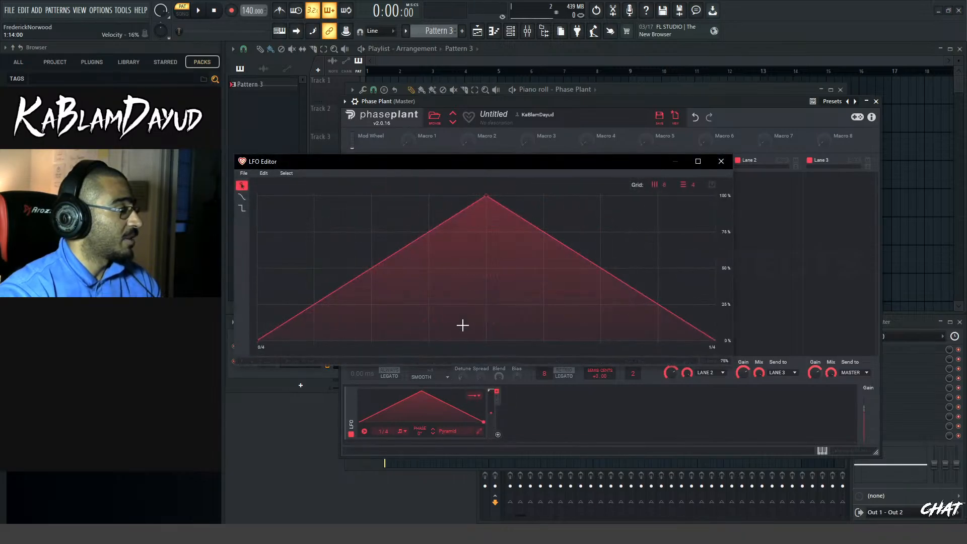
{"action": "left_click_drag", "start_coordinate": [372, 268], "coordinate": [323, 208]}
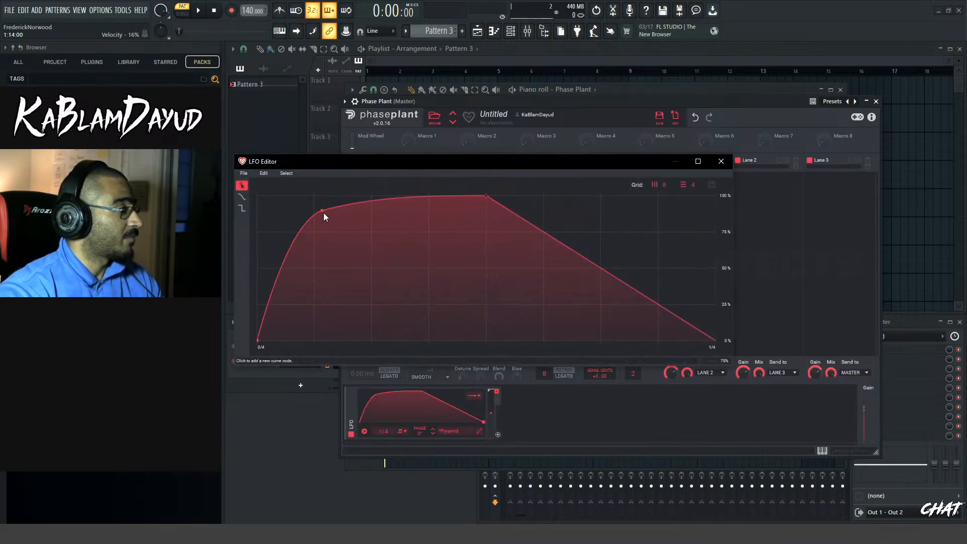
{"action": "double_click", "coordinate": [484, 195]}
{"action": "left_click_drag", "start_coordinate": [322, 208], "coordinate": [334, 196]}
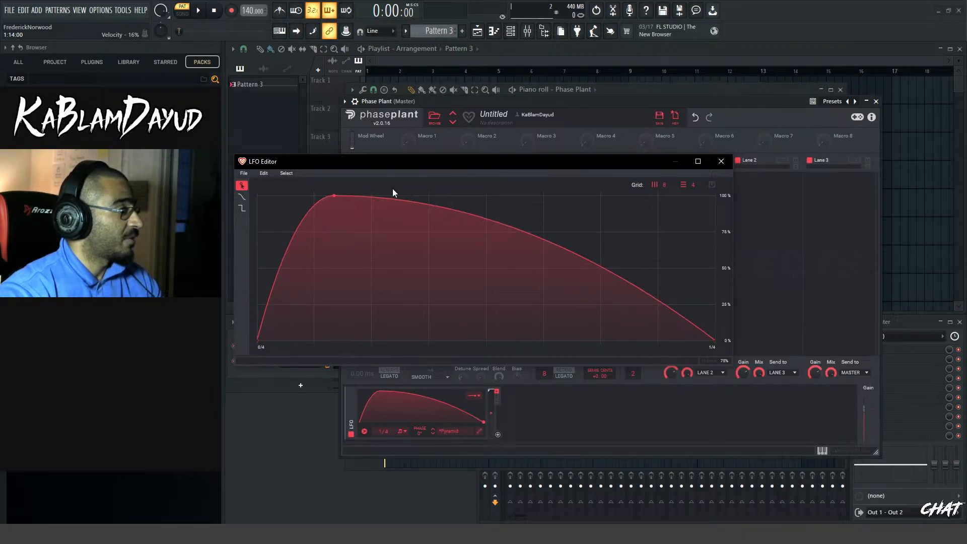
{"action": "left_click", "coordinate": [721, 162]}
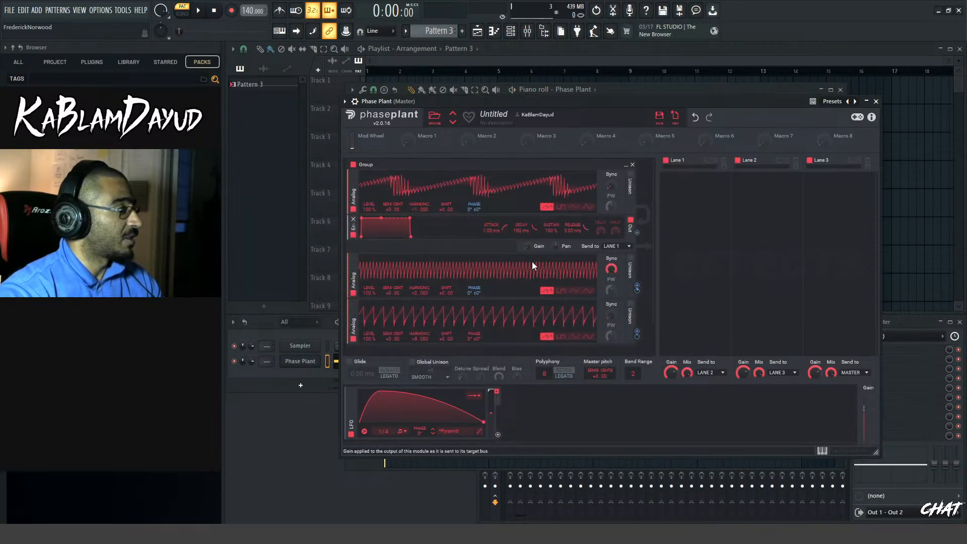
Route the LFO to the group's output gain and to the depth of the first oscillator's phase modulation, and audition it
{"action": "left_click_drag", "start_coordinate": [498, 436], "coordinate": [527, 255]}
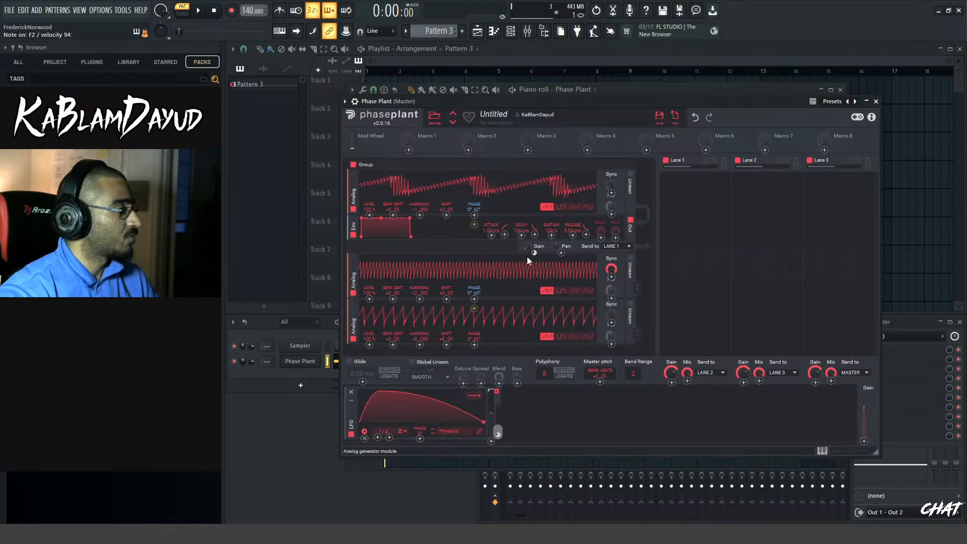
{"action": "left_click_drag", "start_coordinate": [498, 431], "coordinate": [474, 224]}
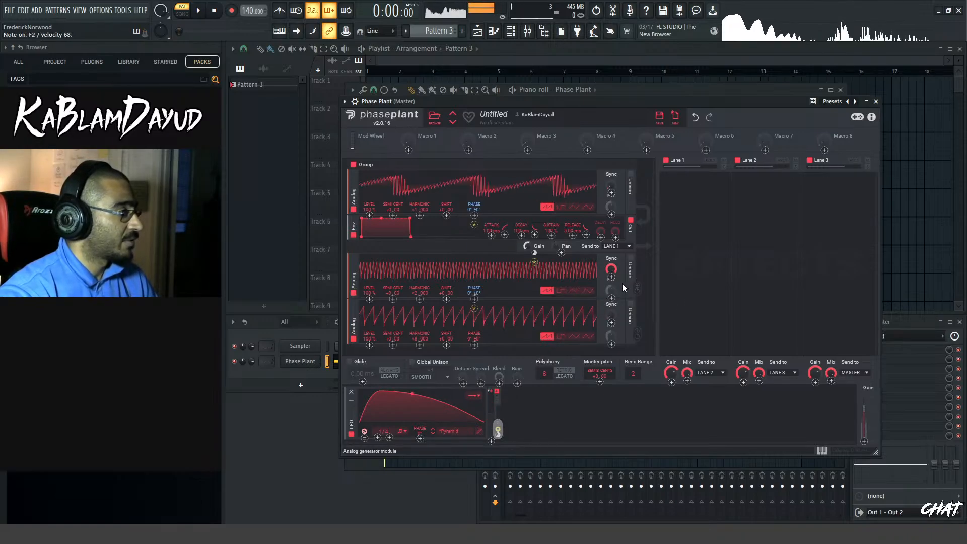
Add a Snap Heap effect to Lane 1 and load the KBD - QUAD FILTER preset into it
{"action": "left_click", "coordinate": [670, 267]}
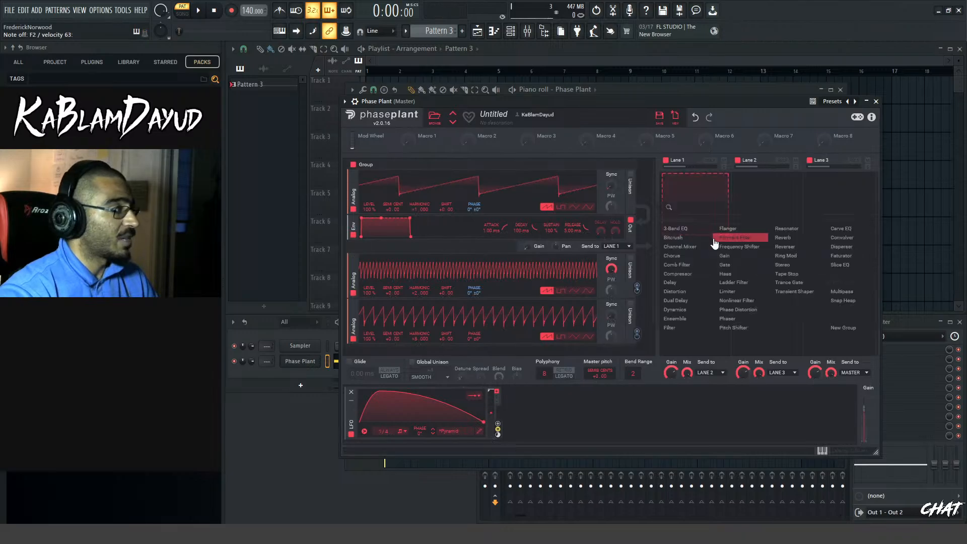
{"action": "left_click", "coordinate": [699, 178]}
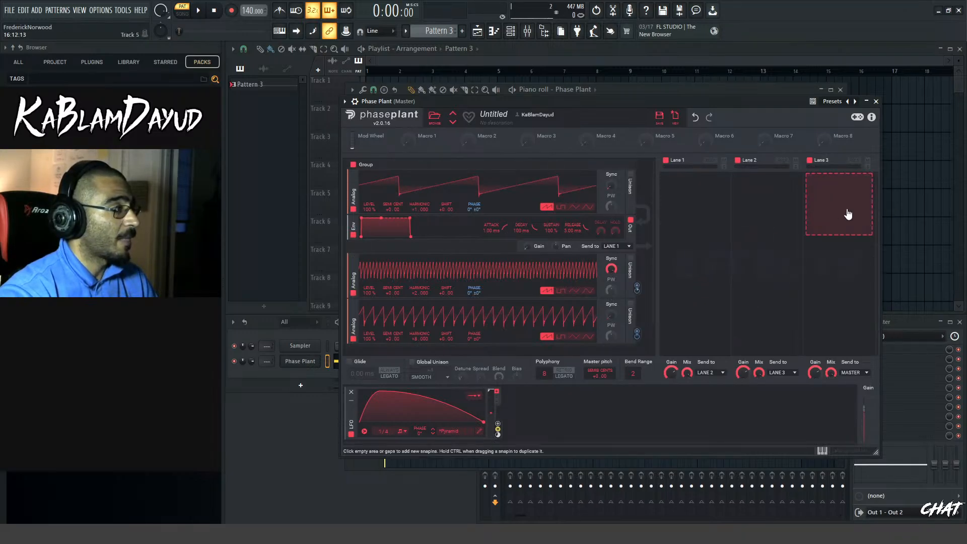
{"action": "left_click", "coordinate": [706, 214]}
{"action": "left_click", "coordinate": [856, 309]}
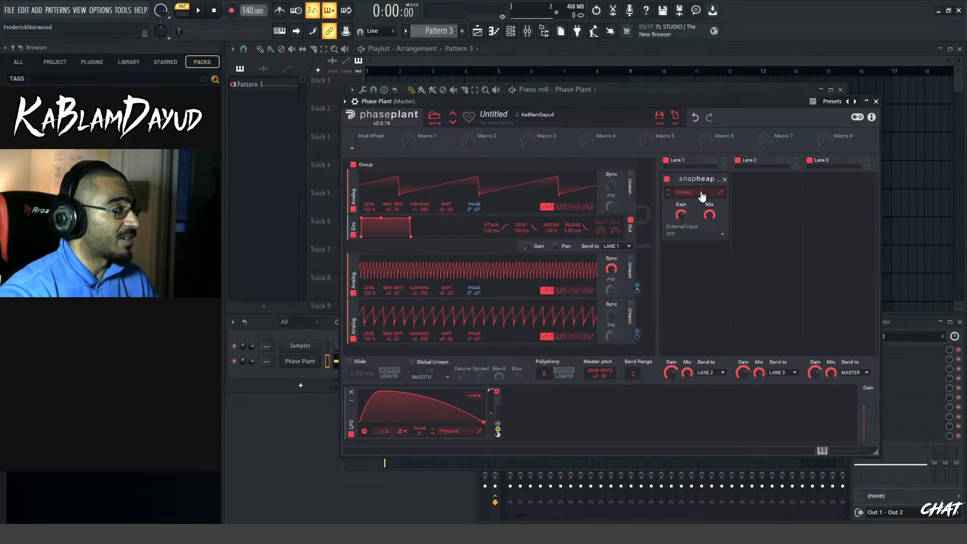
{"action": "left_click", "coordinate": [702, 193]}
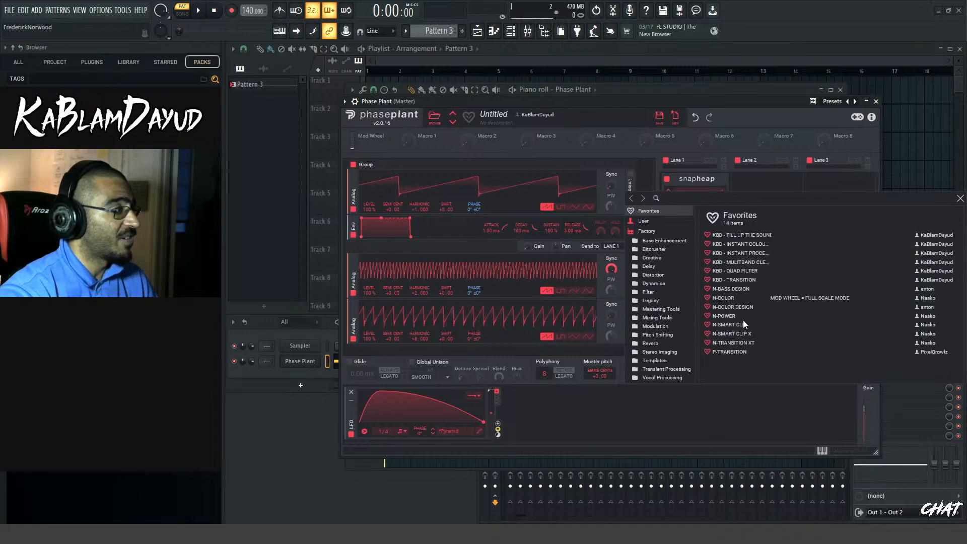
{"action": "left_click", "coordinate": [752, 272]}
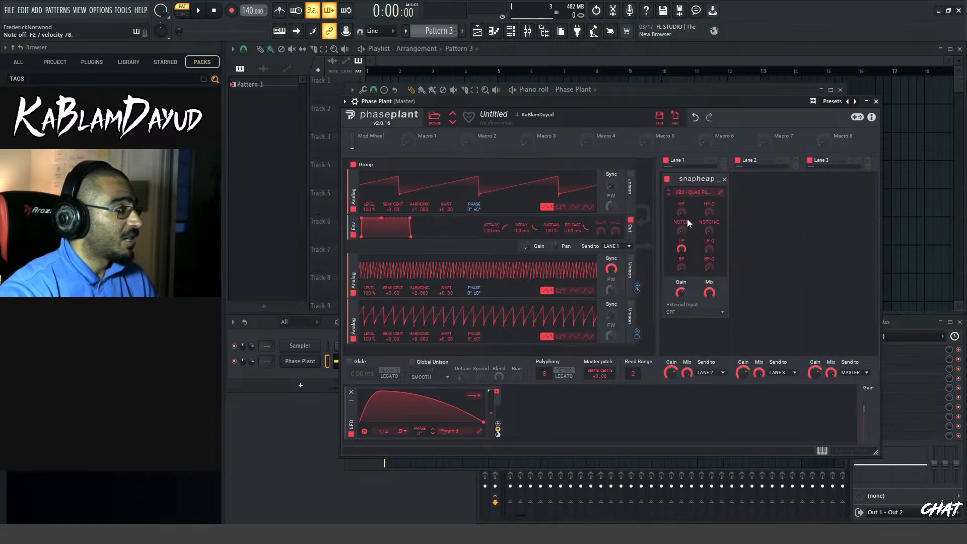
Open the quad filter's editor and try out the HP and NOTCH macros, returning both to zero
{"action": "left_click", "coordinate": [721, 193]}
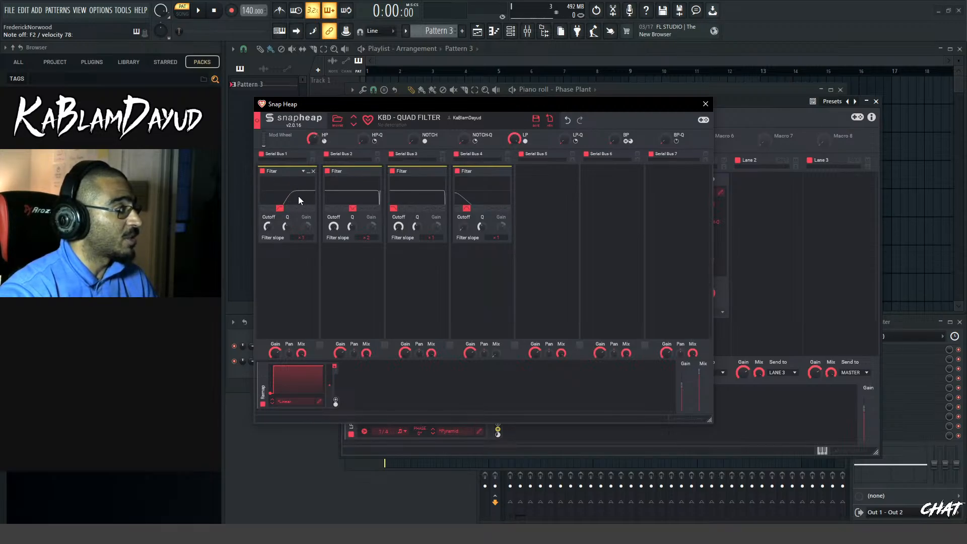
{"action": "left_click_drag", "start_coordinate": [314, 139], "coordinate": [314, 129]}
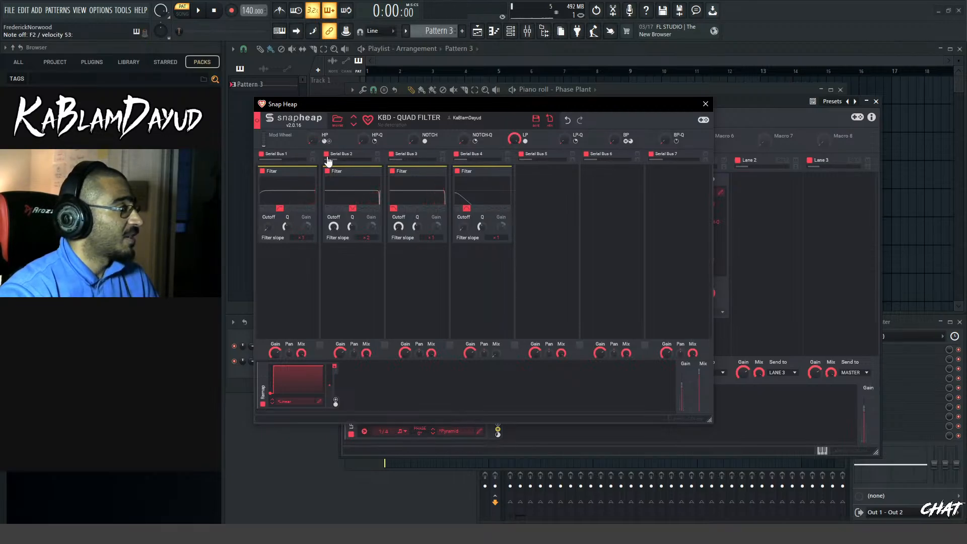
{"action": "left_click_drag", "start_coordinate": [419, 141], "coordinate": [419, 121]}
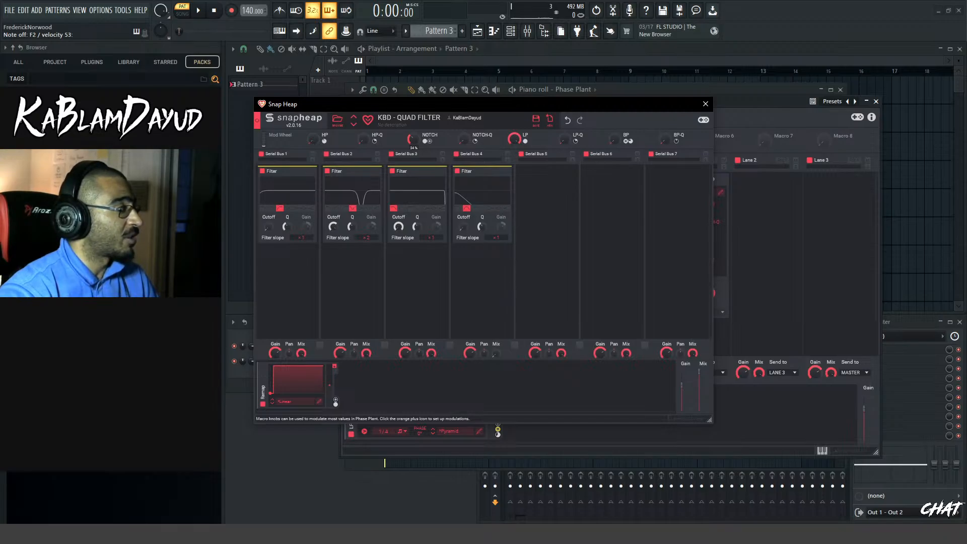
{"action": "left_click_drag", "start_coordinate": [419, 121], "coordinate": [419, 141]}
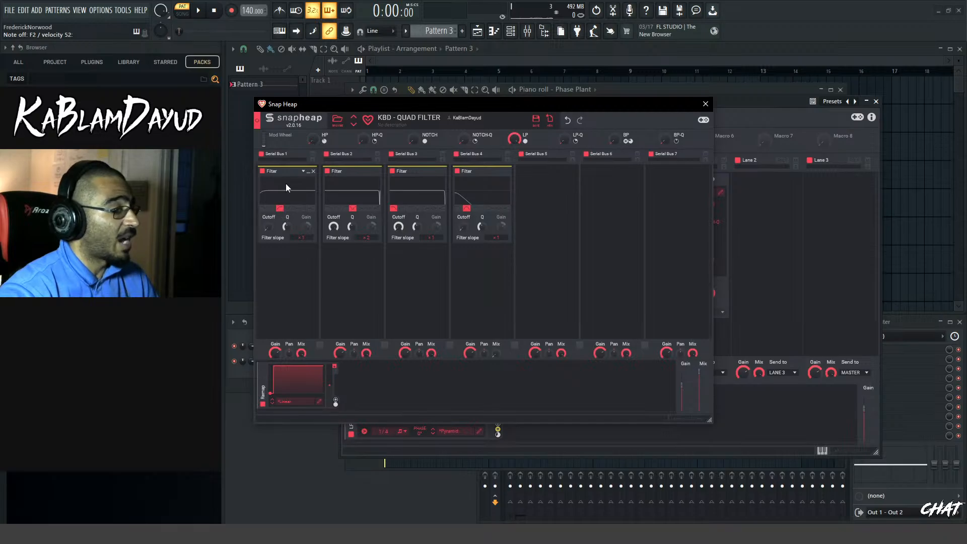
Try out the LP and BP macros, restore LP to 100% and BP to zero, and close the filter editor
{"action": "left_click_drag", "start_coordinate": [515, 141], "coordinate": [515, 216]}
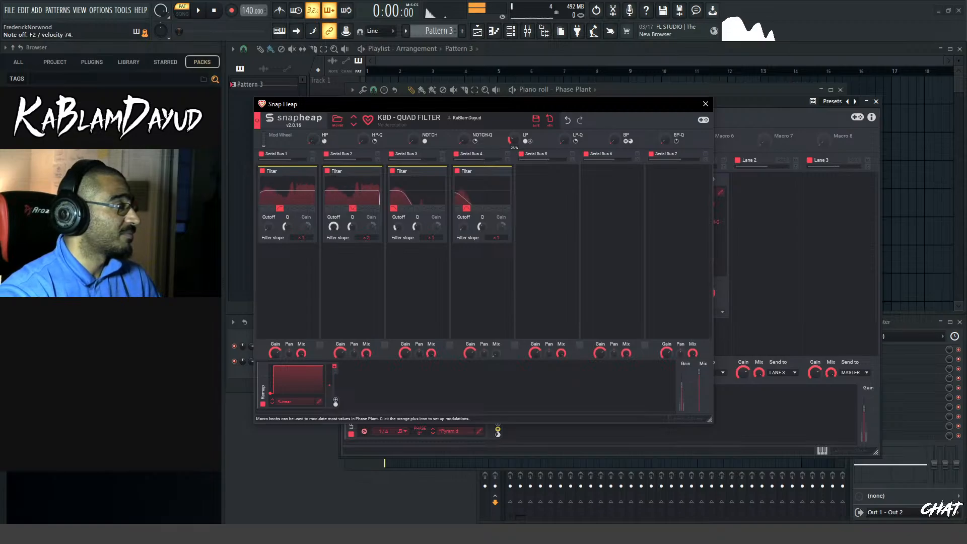
{"action": "left_click_drag", "start_coordinate": [515, 216], "coordinate": [515, 139]}
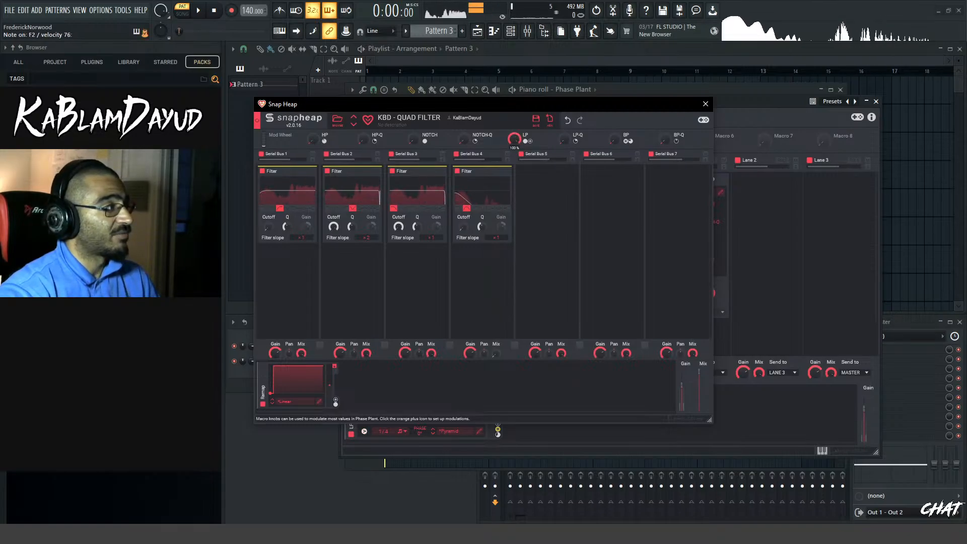
{"action": "left_click_drag", "start_coordinate": [615, 141], "coordinate": [615, 132]}
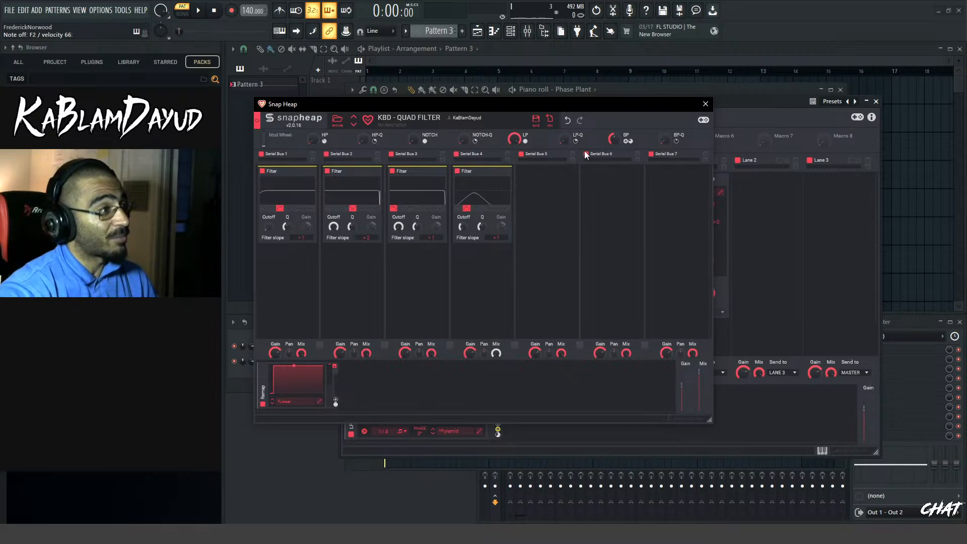
{"action": "left_click_drag", "start_coordinate": [614, 140], "coordinate": [614, 85]}
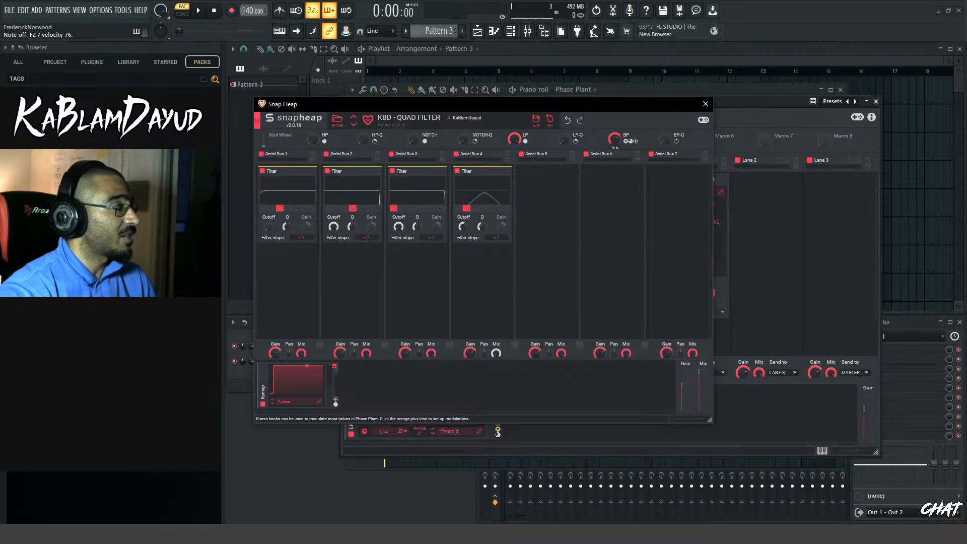
{"action": "left_click_drag", "start_coordinate": [614, 140], "coordinate": [615, 227]}
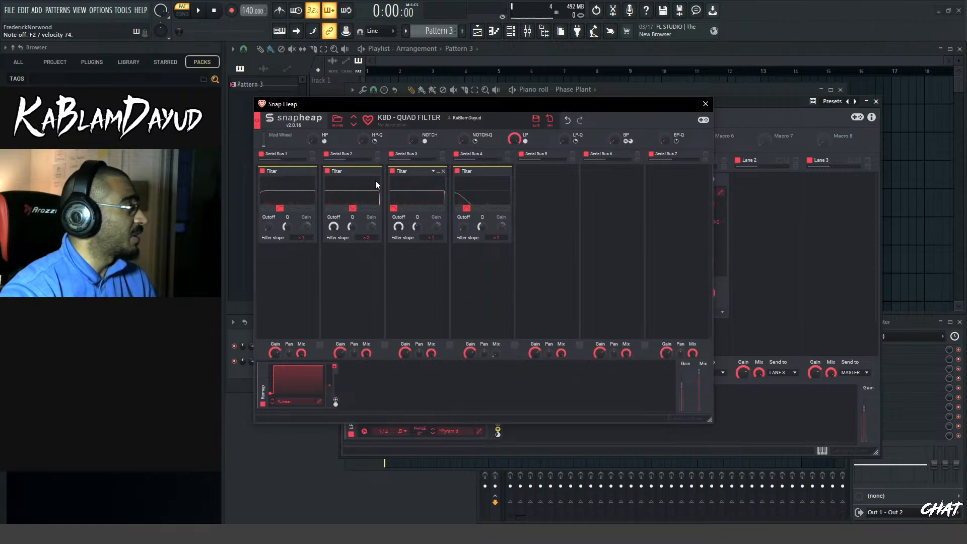
{"action": "left_click", "coordinate": [705, 105]}
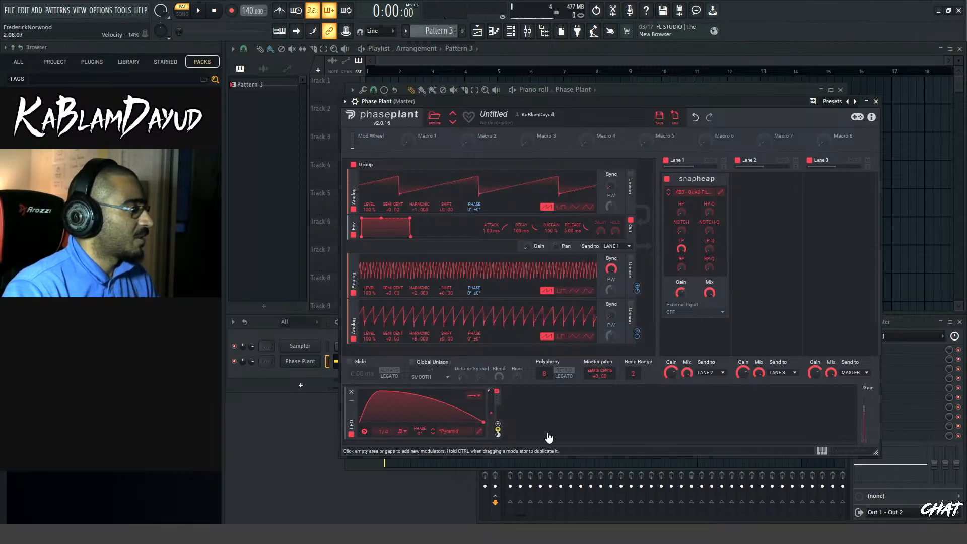
Lower the filter's LP macro to zero and route the LFO to its HP, HP-Q, LP and NOTCH macros
{"action": "mouse_move", "coordinate": [497, 425]}
{"action": "left_mouse_down"}
{"action": "mouse_move", "coordinate": [689, 267]}
{"action": "mouse_move", "coordinate": [681, 214]}
{"action": "mouse_move", "coordinate": [709, 216]}
{"action": "mouse_move", "coordinate": [681, 214]}
{"action": "left_mouse_up"}
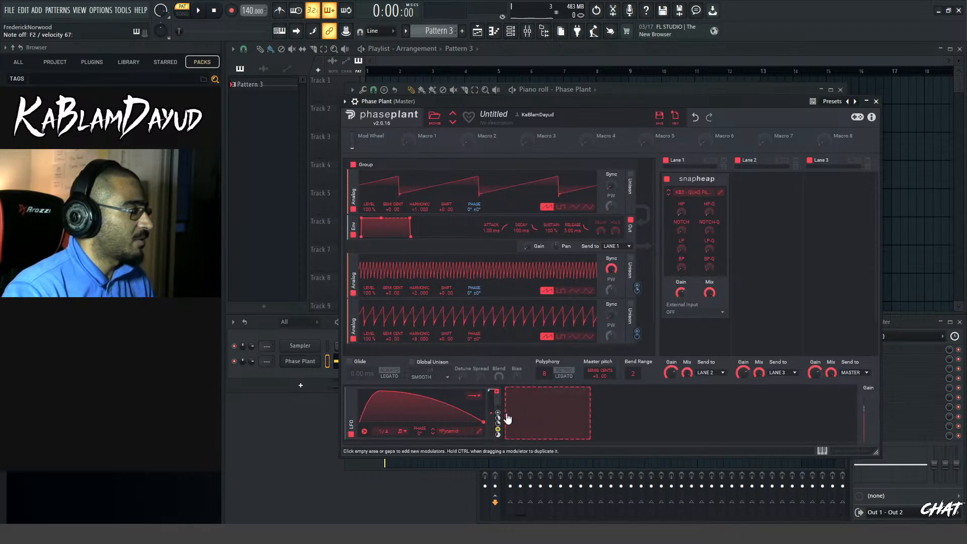
{"action": "left_click_drag", "start_coordinate": [498, 422], "coordinate": [681, 251]}
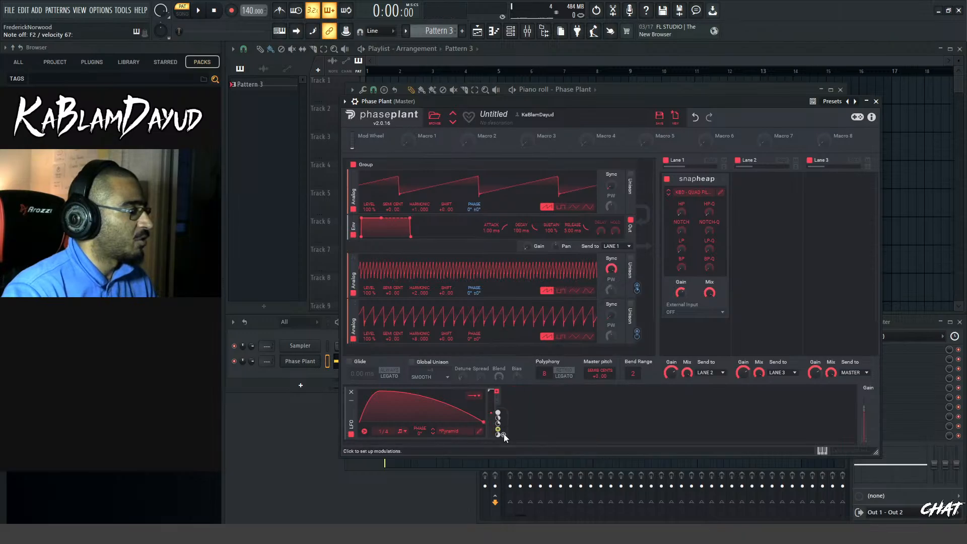
{"action": "left_click_drag", "start_coordinate": [504, 437], "coordinate": [681, 233]}
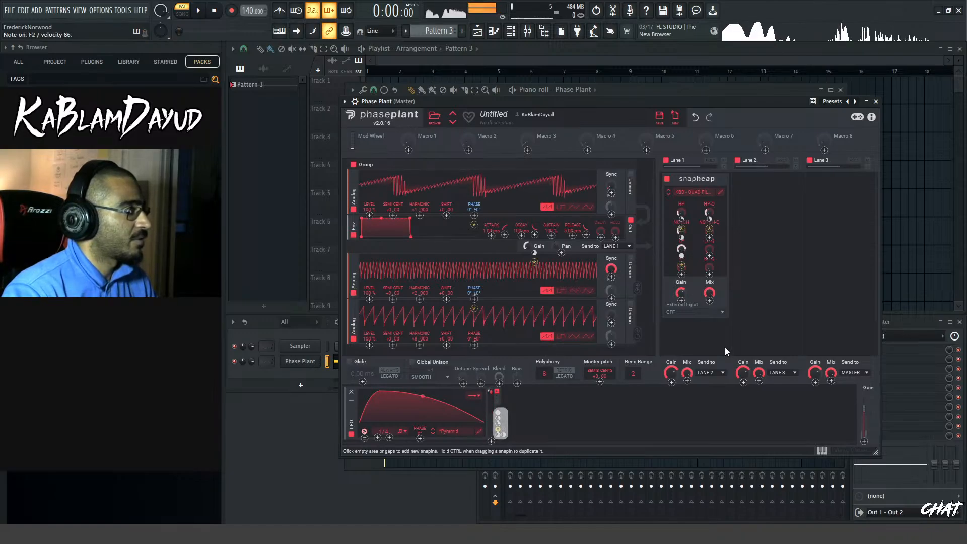
Set the LFO's modulation depth to about 68% on LP and about 47% on NOTCH while auditioning
{"action": "mouse_move", "coordinate": [683, 259]}
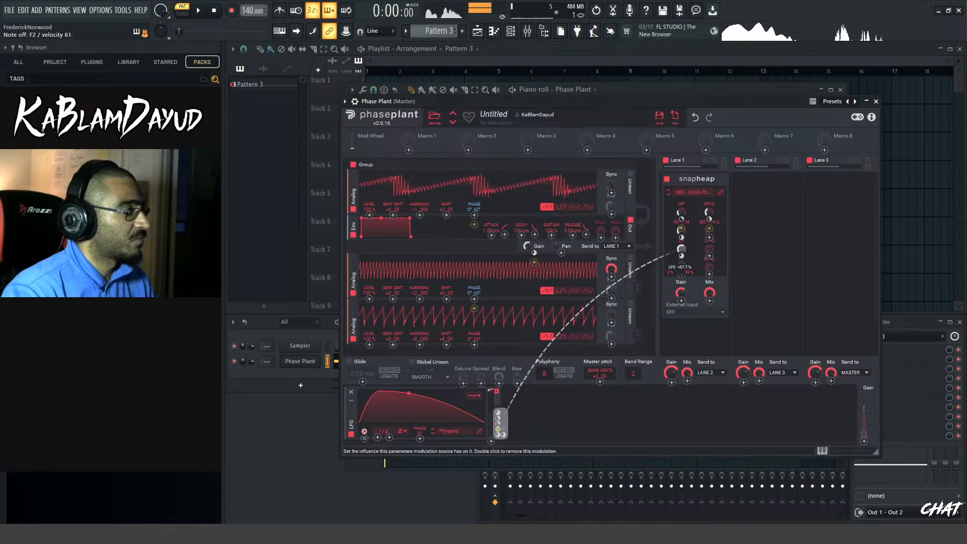
{"action": "left_click_drag", "start_coordinate": [681, 256], "coordinate": [683, 250]}
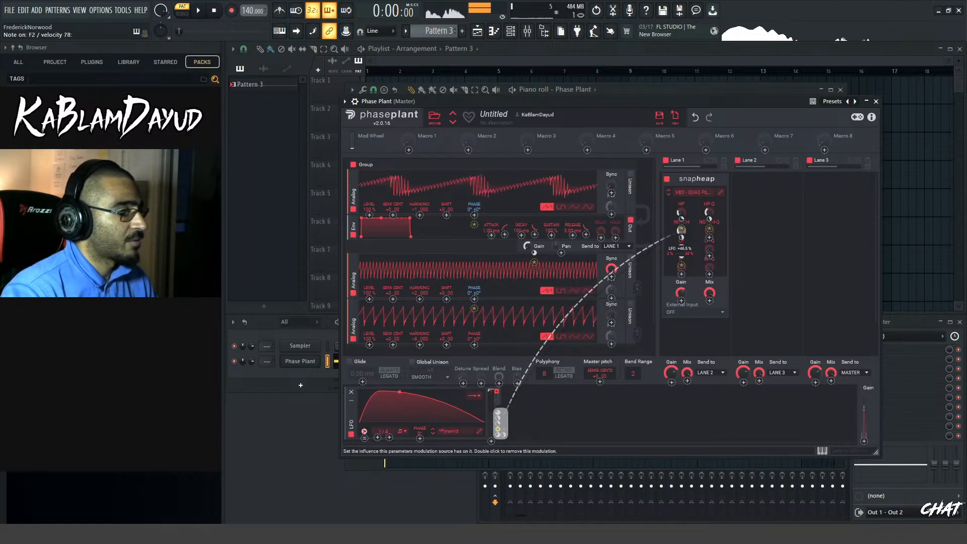
{"action": "left_click_drag", "start_coordinate": [683, 249], "coordinate": [692, 247]}
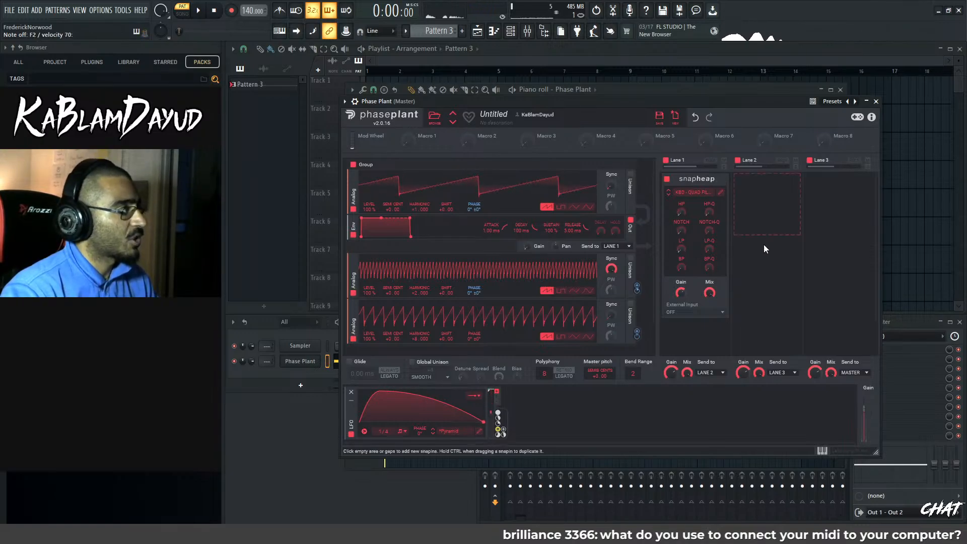
Close the synth window, route the Phase Plant channel to mixer insert 1, and load Snap Heap in its first effect slot
{"action": "left_click", "coordinate": [876, 101]}
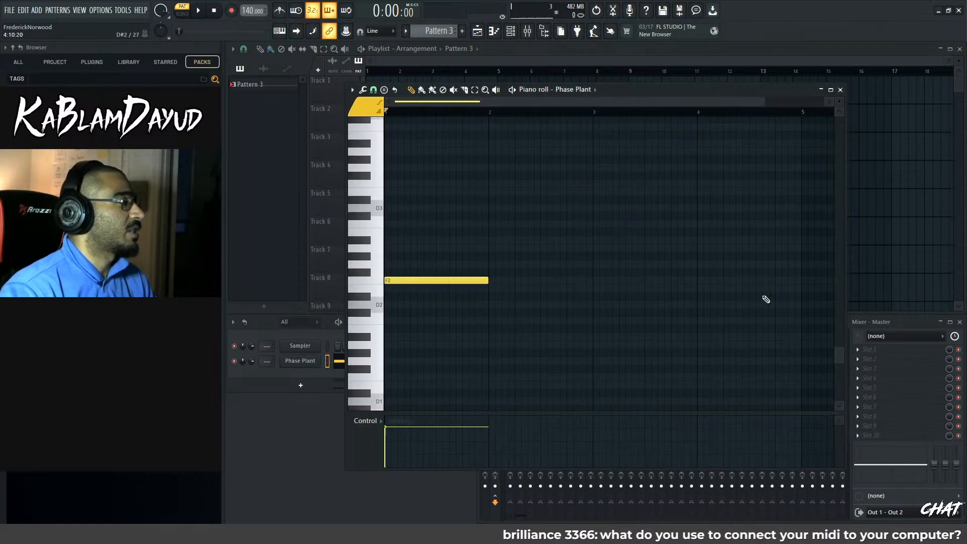
{"action": "left_click", "coordinate": [900, 324]}
{"action": "left_click", "coordinate": [513, 358]}
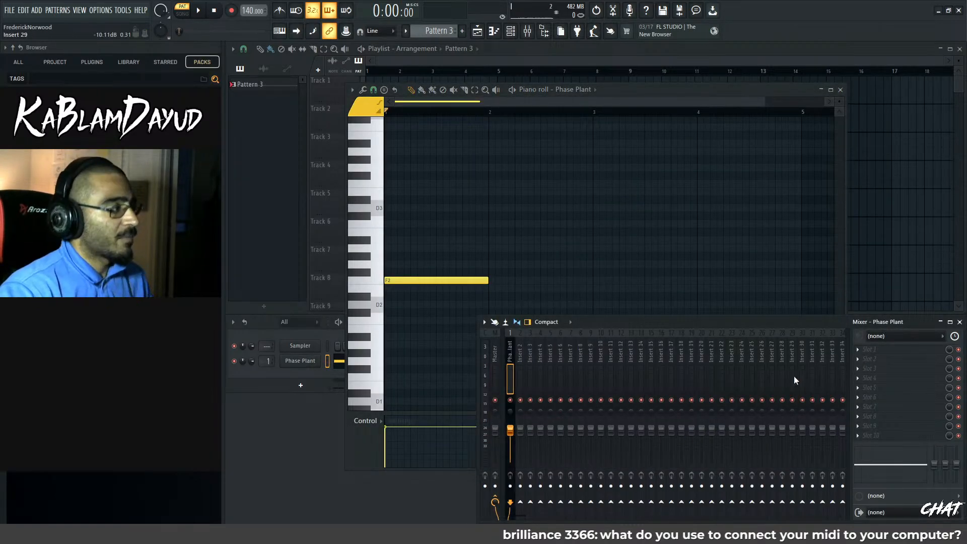
{"action": "left_click", "coordinate": [886, 354]}
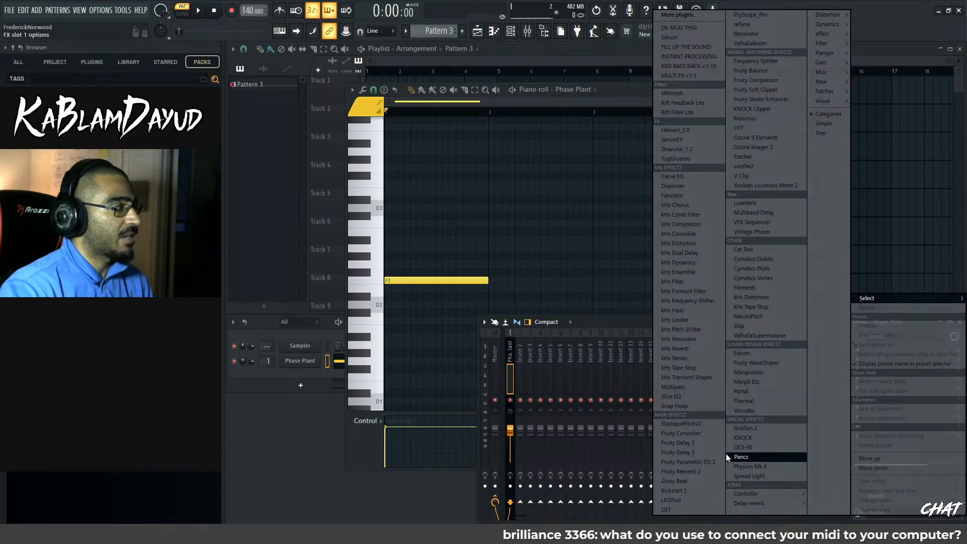
{"action": "left_click", "coordinate": [675, 406]}
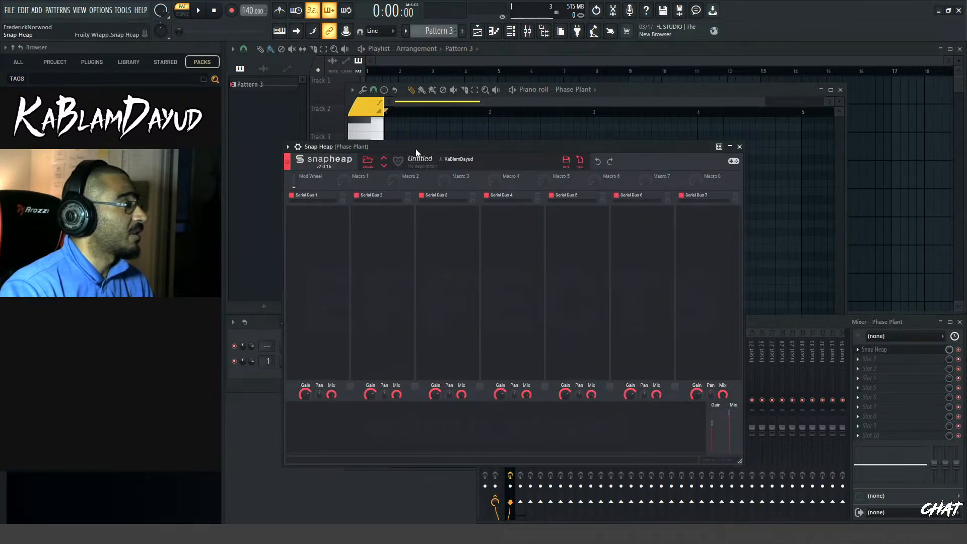
Add a nested Snap Heap to Serial Bus 6 and load the favorite preset KBD - INSTANT PROCESSING into it
{"action": "left_click", "coordinate": [441, 232]}
{"action": "left_click", "coordinate": [732, 221]}
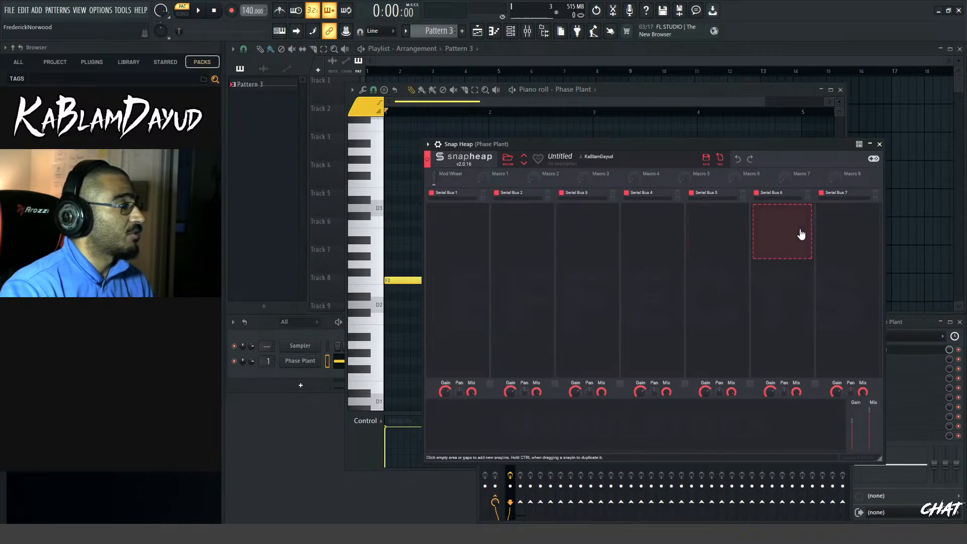
{"action": "left_click", "coordinate": [801, 231]}
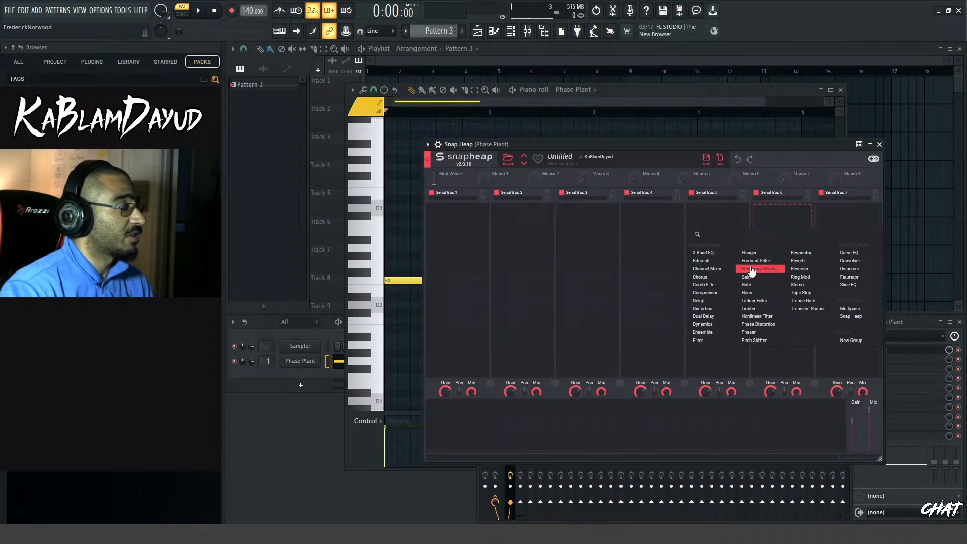
{"action": "left_click", "coordinate": [854, 317]}
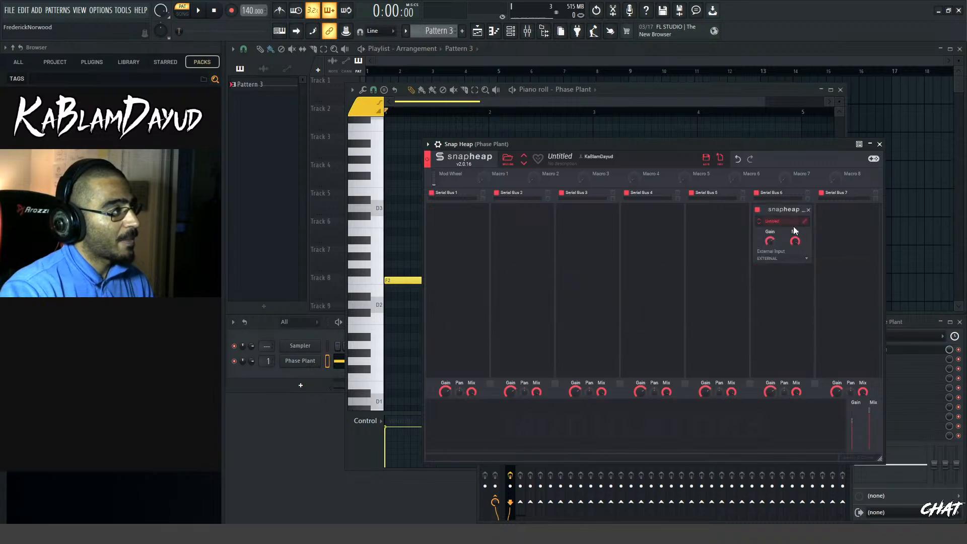
{"action": "left_click", "coordinate": [794, 225]}
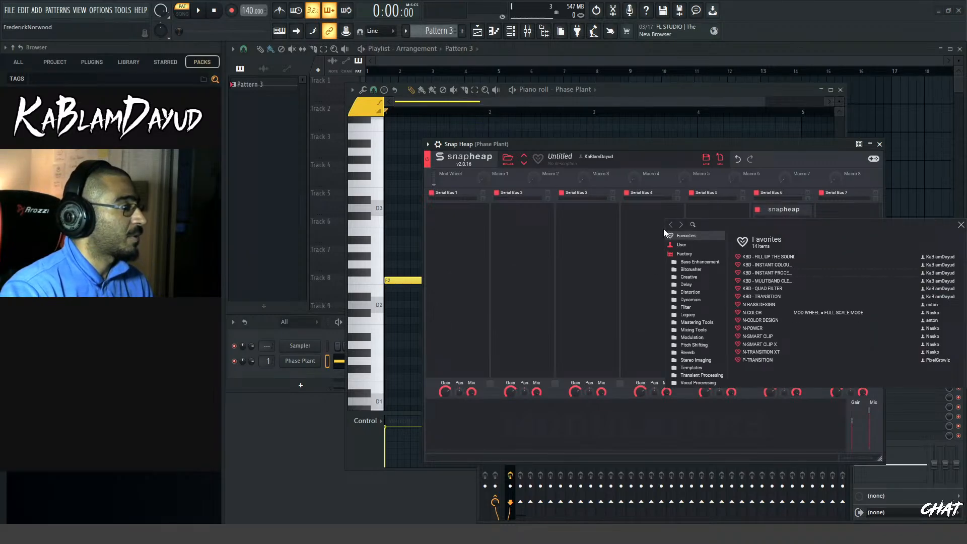
{"action": "left_click", "coordinate": [760, 273]}
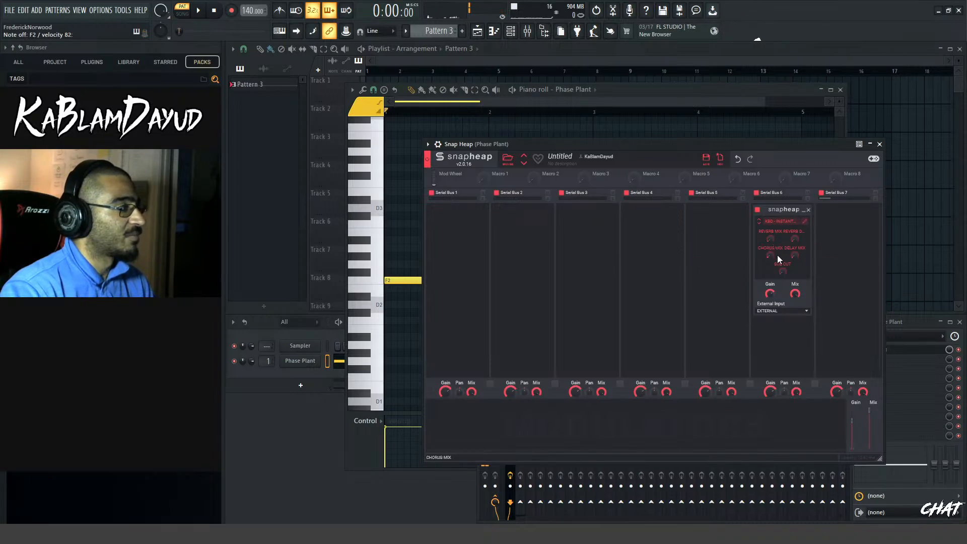
Adjust the nested preset's DELAY MIX and SUB CUT macros while auditioning, and close the Snap Heap window
{"action": "left_click_drag", "start_coordinate": [795, 255], "coordinate": [797, 247]}
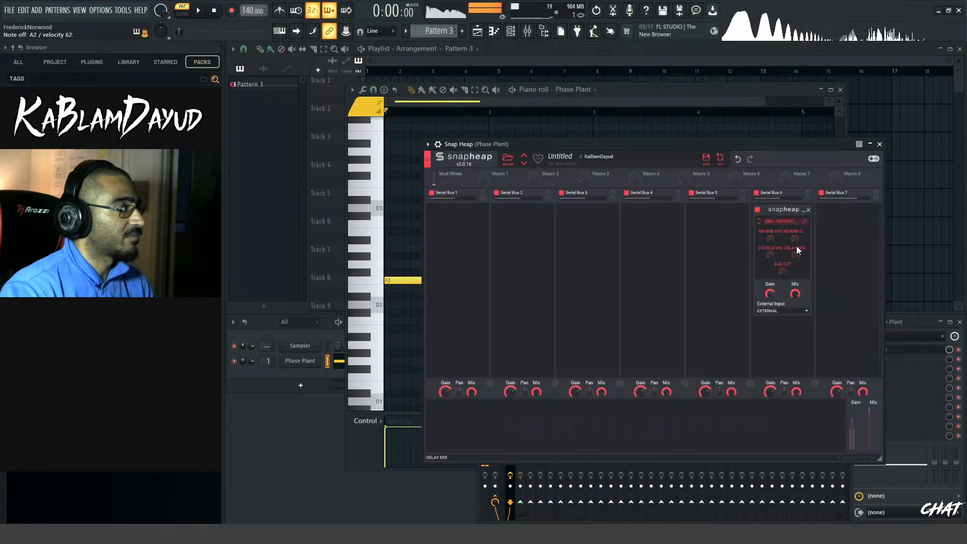
{"action": "left_click_drag", "start_coordinate": [783, 272], "coordinate": [782, 273]}
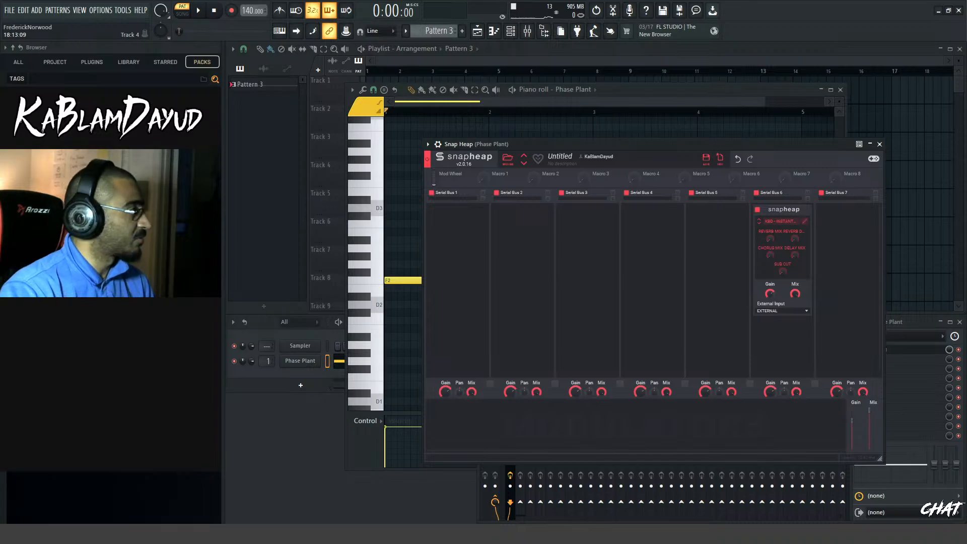
{"action": "left_click", "coordinate": [880, 144]}
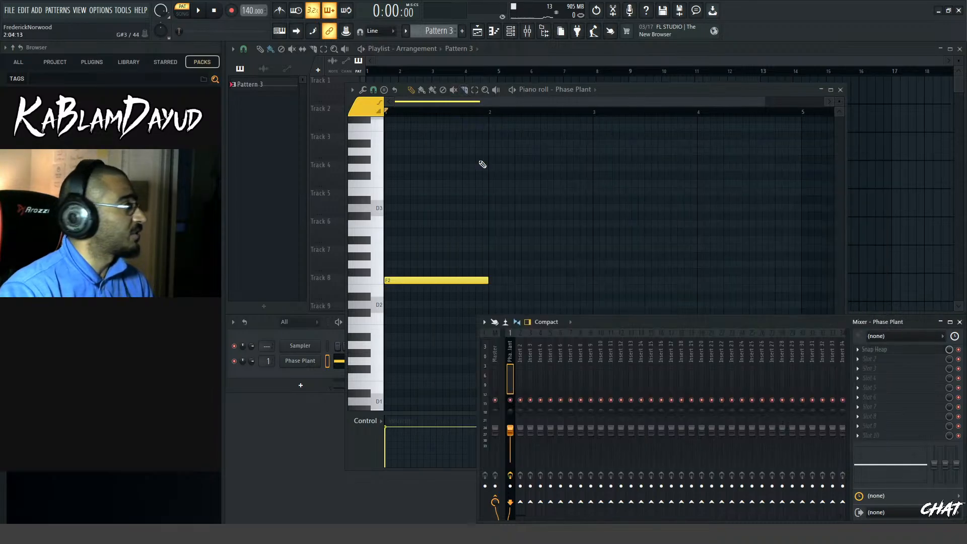
In the MIDI settings, select Keystation 49 MK3 as the output device and close the settings
{"action": "left_click", "coordinate": [123, 10]}
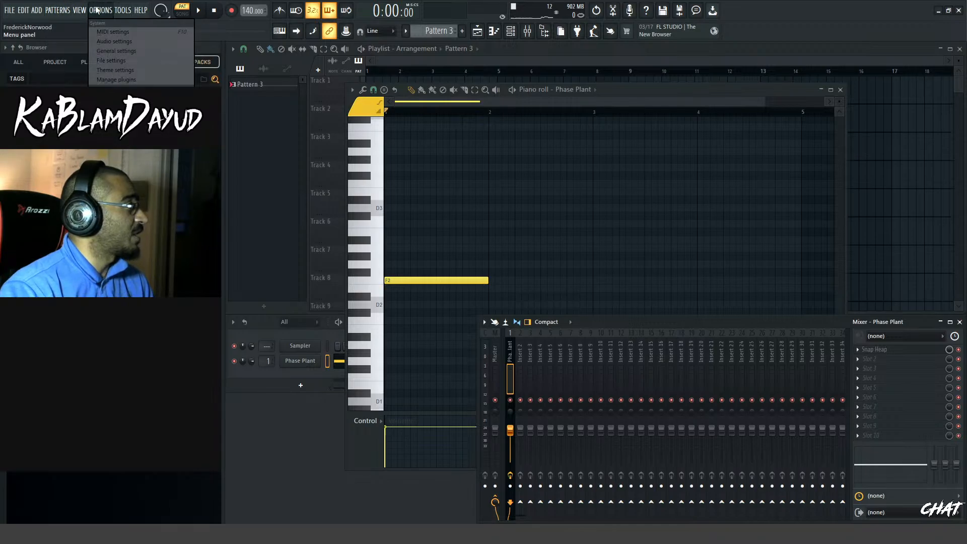
{"action": "left_click", "coordinate": [133, 33]}
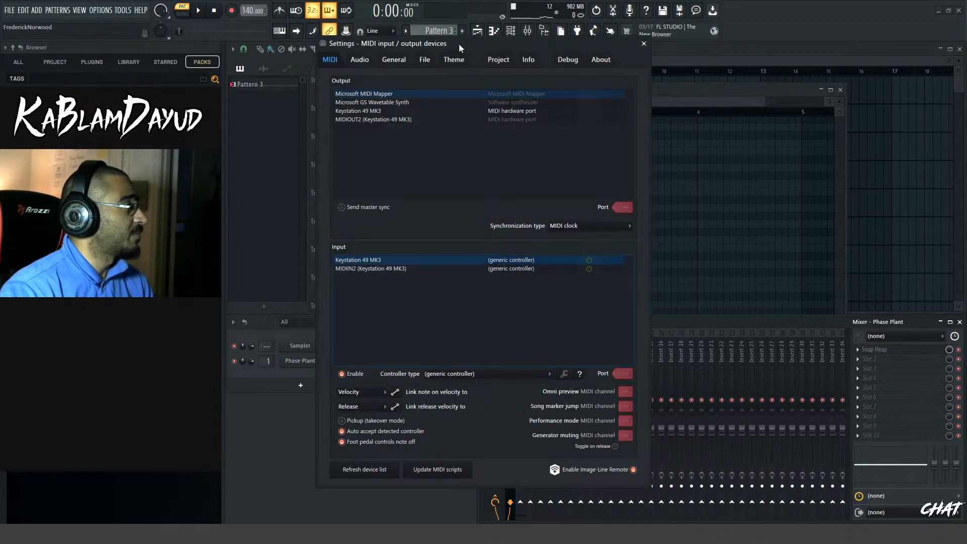
{"action": "left_click_drag", "start_coordinate": [458, 44], "coordinate": [530, 64]}
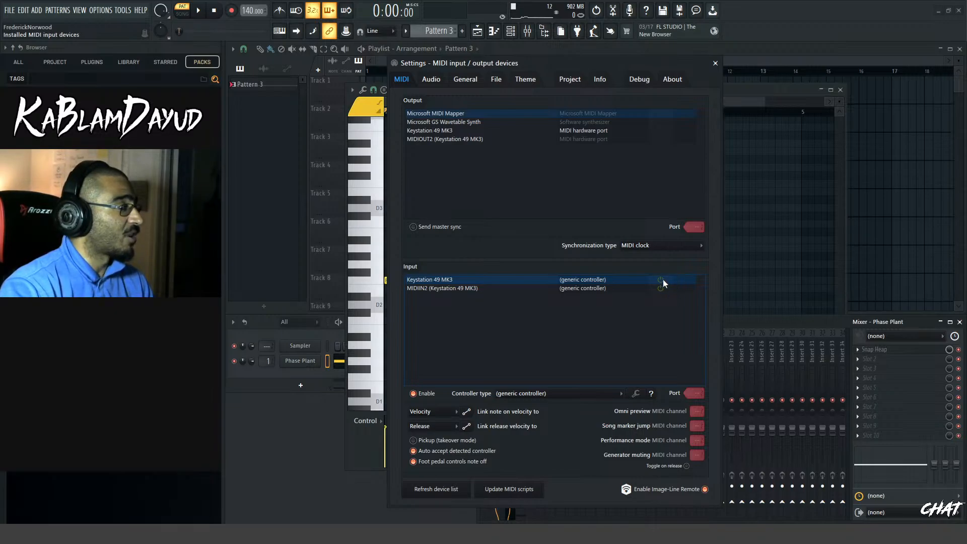
{"action": "left_click", "coordinate": [435, 132]}
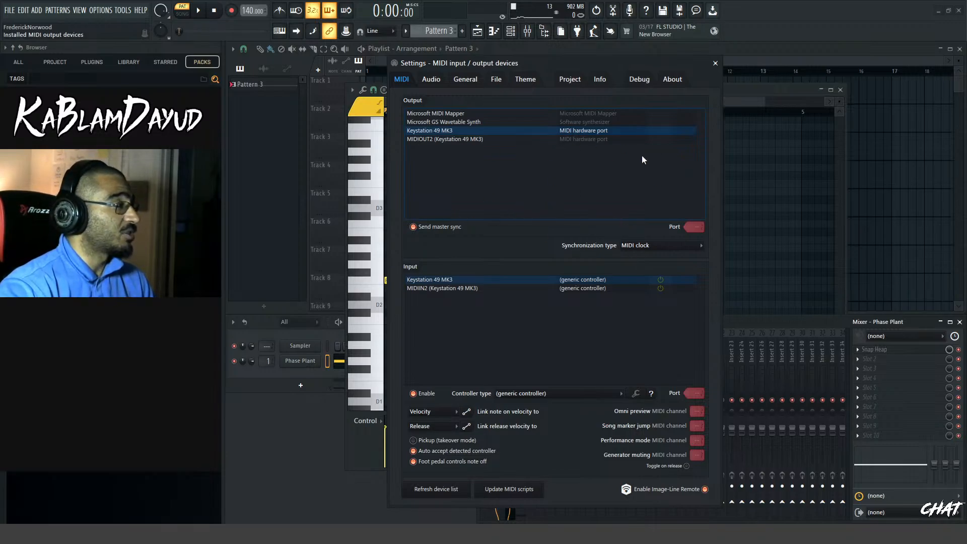
{"action": "left_click", "coordinate": [716, 64]}
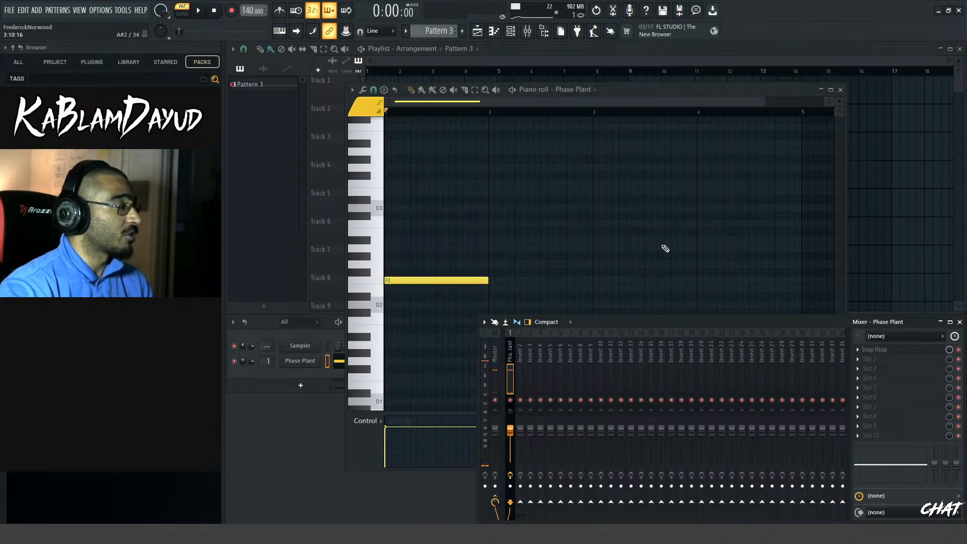
Review the MIDI input and output device settings once more and close them
{"action": "left_click", "coordinate": [100, 11]}
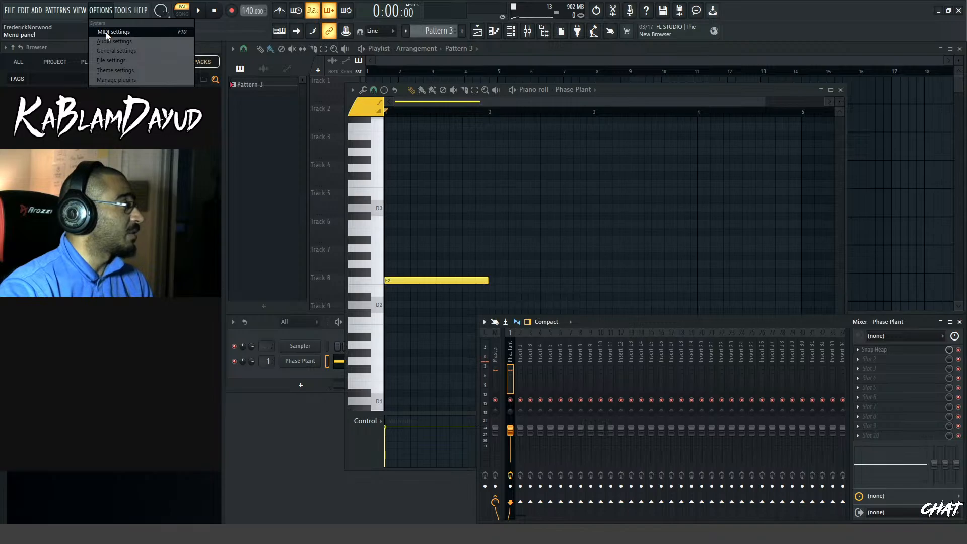
{"action": "left_click", "coordinate": [106, 32]}
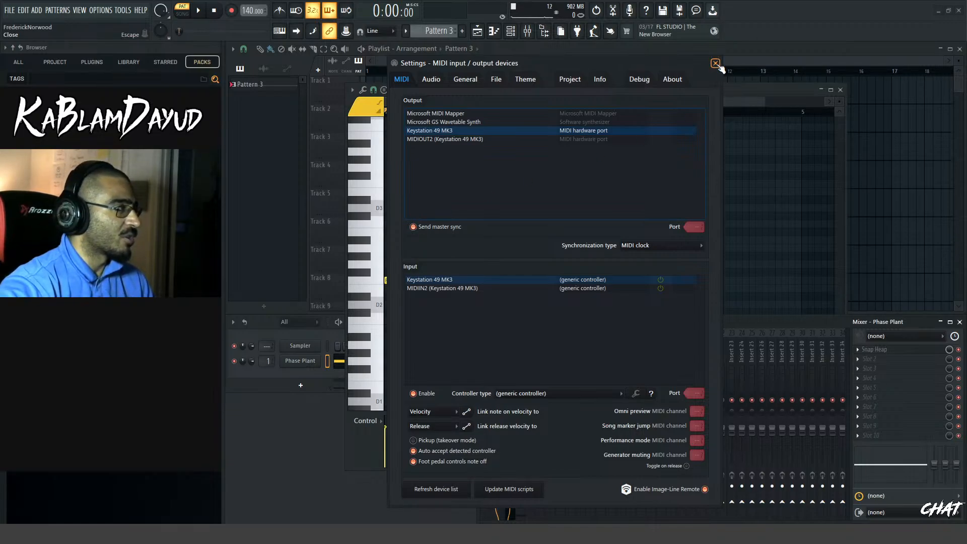
{"action": "left_click", "coordinate": [715, 63]}
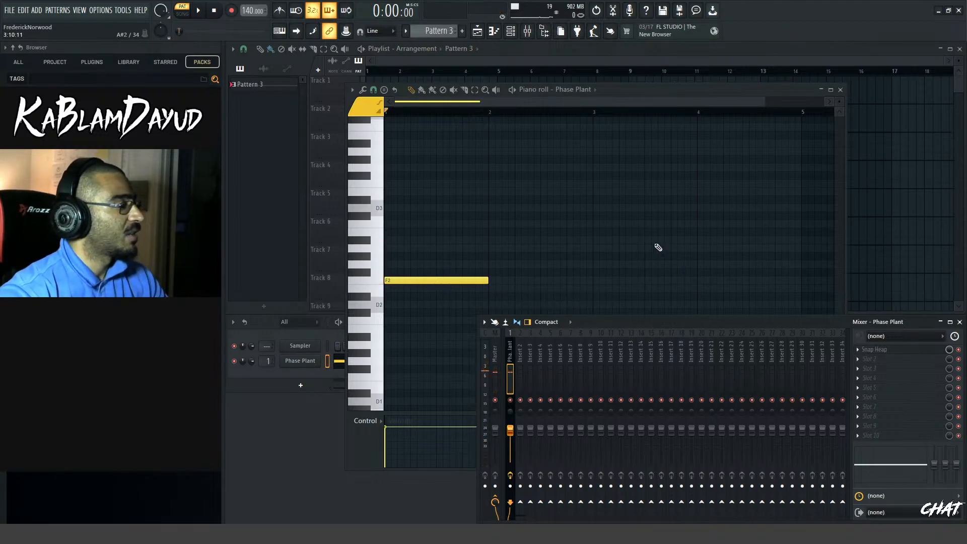
Reopen Phase Plant, add a Filter below the quad filter in Lane 1, make it high-pass and adjust its cutoff
{"action": "left_click", "coordinate": [308, 367]}
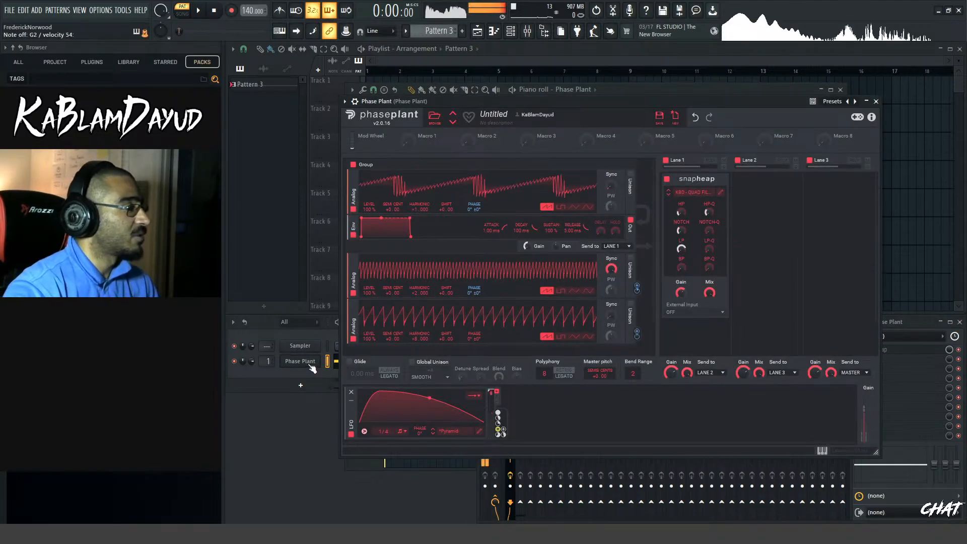
{"action": "left_click", "coordinate": [771, 209]}
{"action": "left_click", "coordinate": [777, 197]}
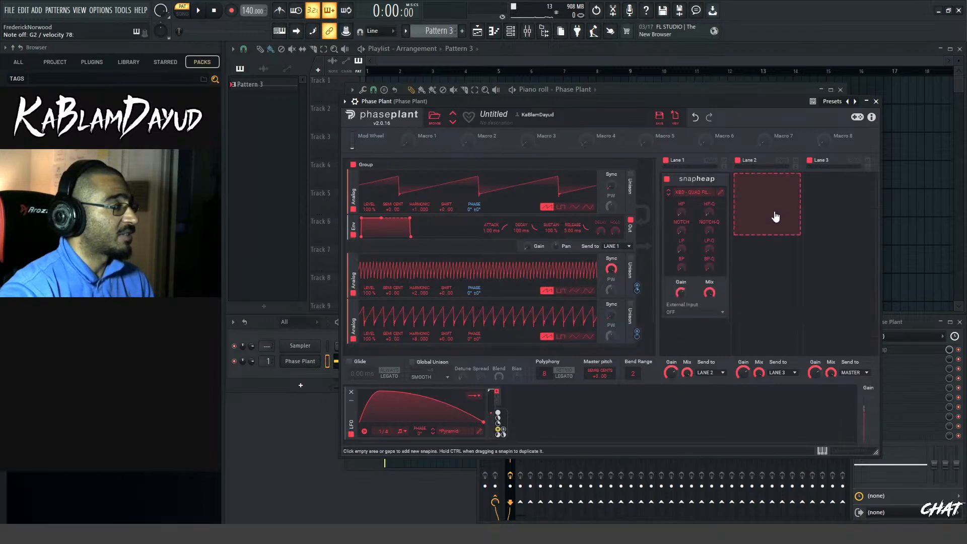
{"action": "scroll", "coordinate": [743, 262], "scroll_direction": "down", "scroll_amount": 2}
{"action": "left_click", "coordinate": [717, 322]}
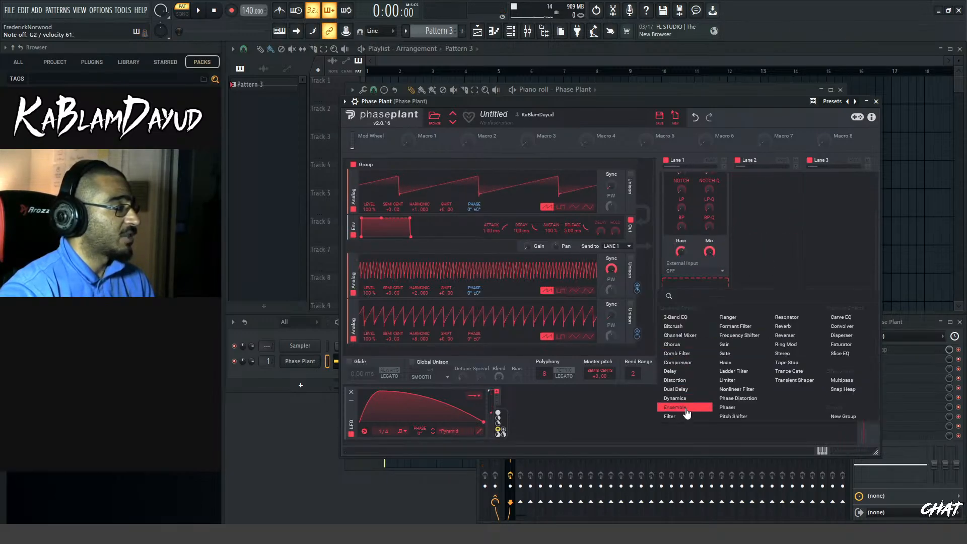
{"action": "left_click", "coordinate": [676, 407]}
{"action": "left_click", "coordinate": [687, 315]}
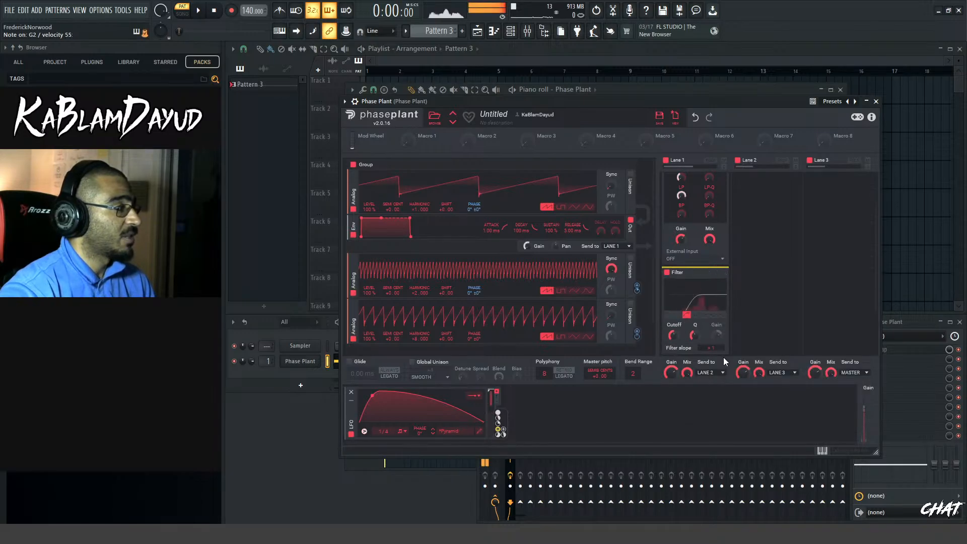
{"action": "left_click_drag", "start_coordinate": [673, 335], "coordinate": [720, 340]}
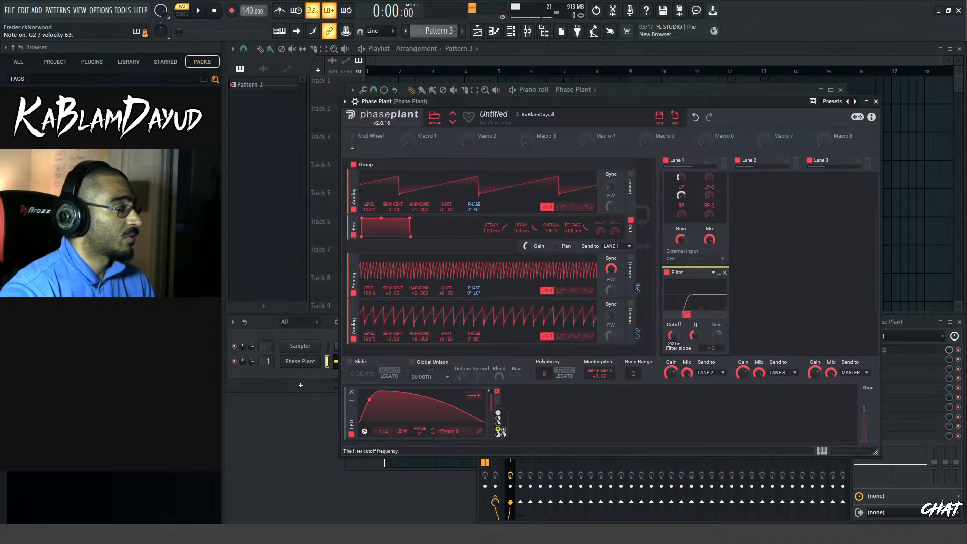
Add a Frequency Shifter to Lane 2 and set its shift to -73.0 Hz
{"action": "scroll", "coordinate": [774, 291], "scroll_direction": "up", "scroll_amount": 2}
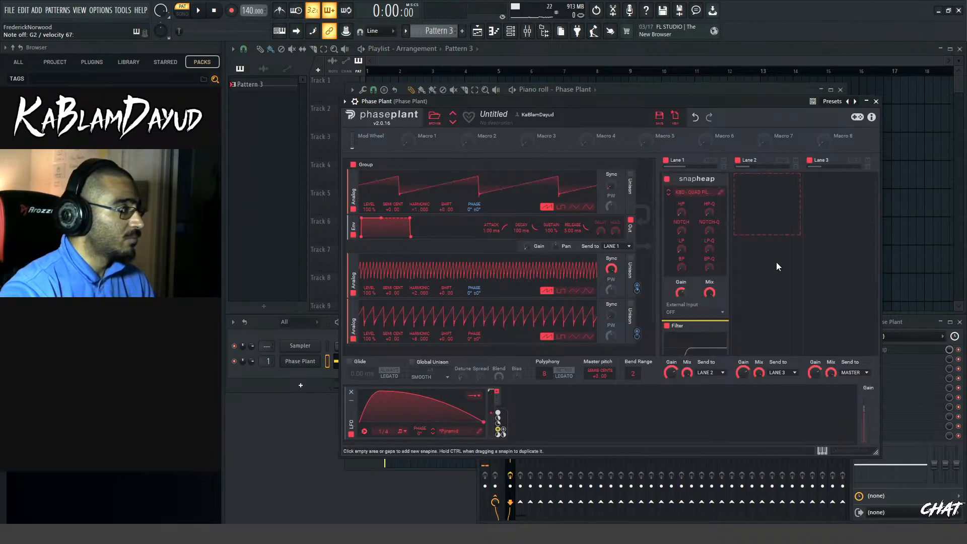
{"action": "left_click", "coordinate": [757, 192]}
{"action": "left_click", "coordinate": [741, 236]}
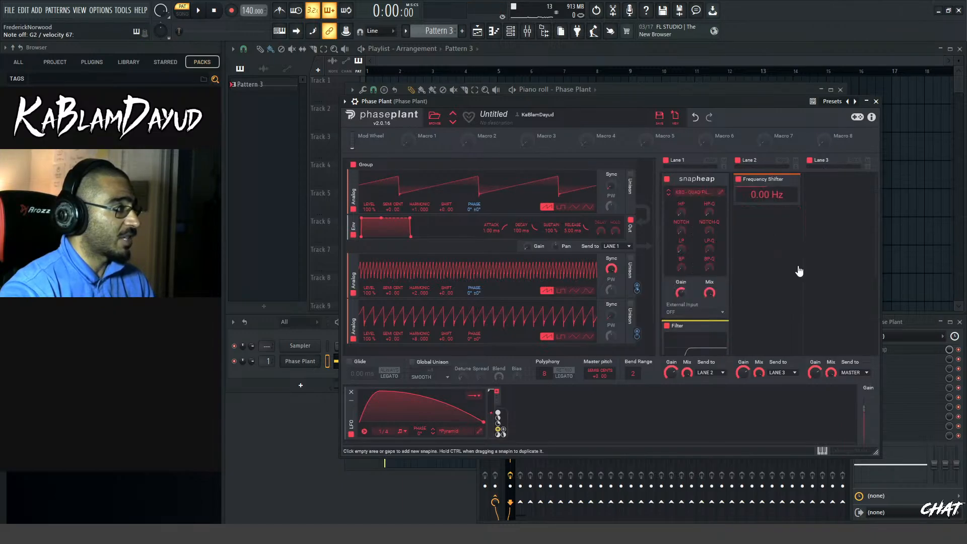
{"action": "mouse_move", "coordinate": [770, 197]}
{"action": "left_mouse_down"}
{"action": "mouse_move", "coordinate": [769, 187]}
{"action": "mouse_move", "coordinate": [769, 211]}
{"action": "mouse_move", "coordinate": [770, 185]}
{"action": "mouse_move", "coordinate": [769, 198]}
{"action": "left_mouse_up"}
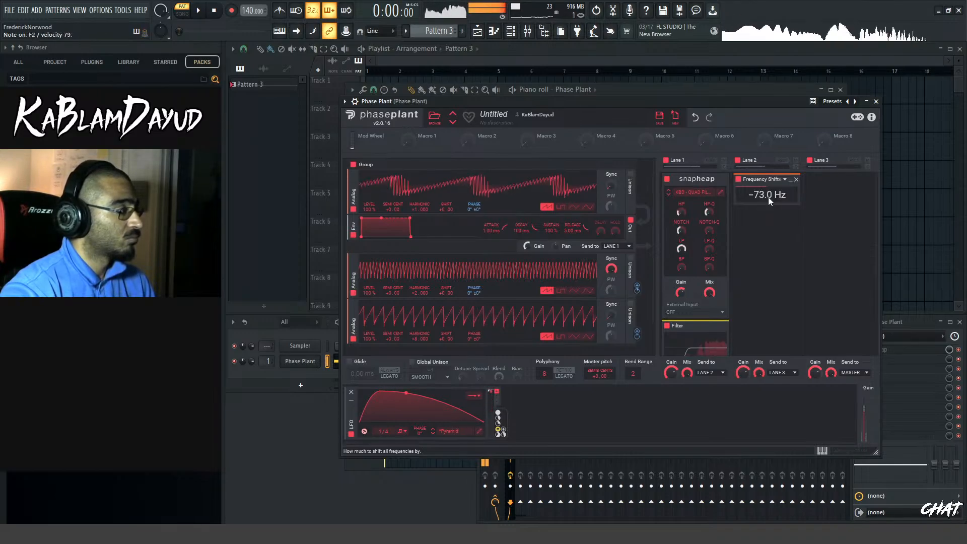
{"action": "left_click", "coordinate": [916, 323]}
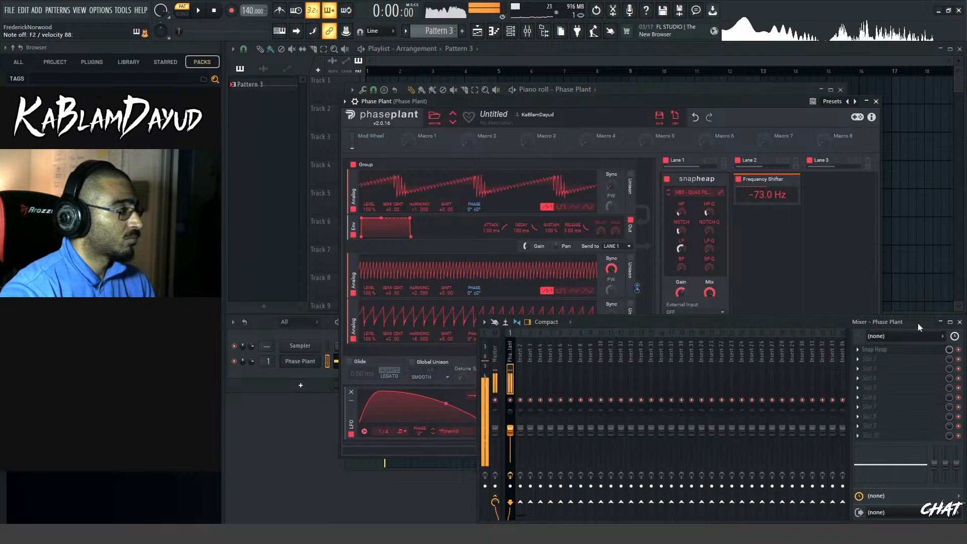
{"action": "left_click", "coordinate": [854, 359]}
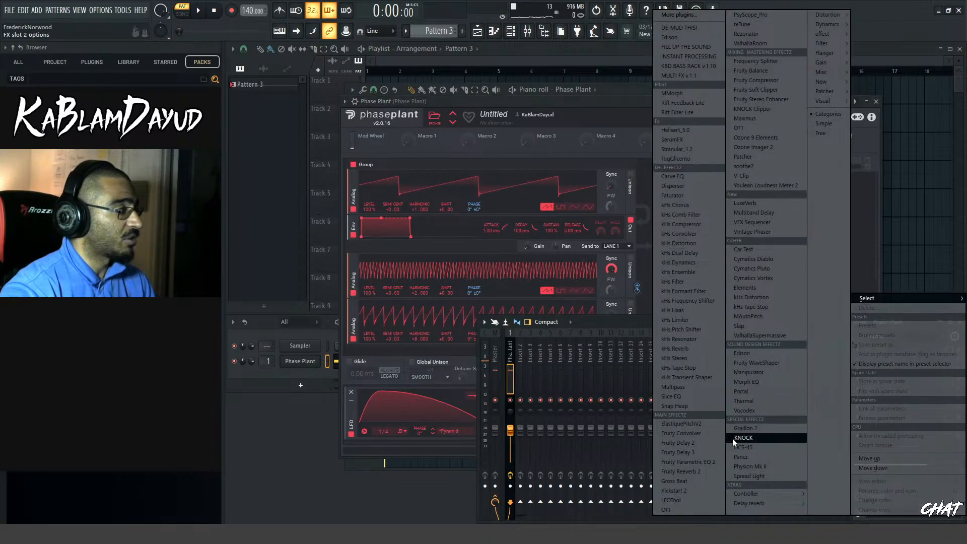
{"action": "left_click", "coordinate": [547, 103]}
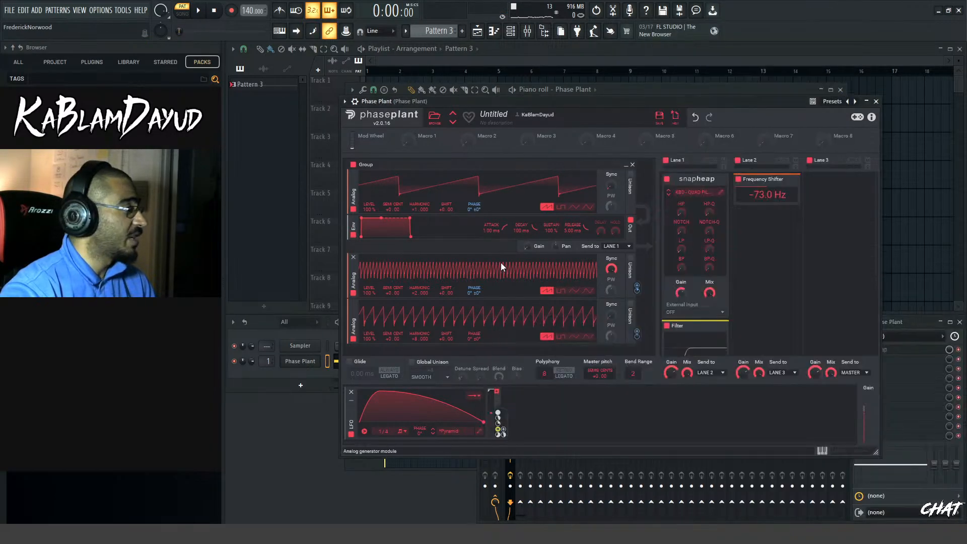
Add a separate sine Analog oscillator group, send its output to Lane 3, and route the LFO to its gain
{"action": "scroll", "coordinate": [501, 262], "scroll_direction": "down", "scroll_amount": 2}
{"action": "left_click", "coordinate": [485, 340]}
{"action": "left_click", "coordinate": [499, 369]}
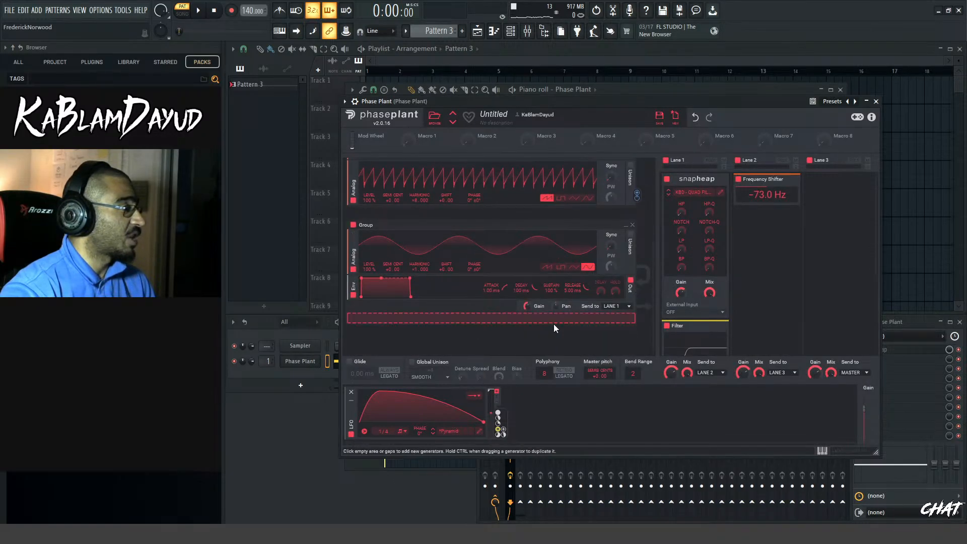
{"action": "left_click", "coordinate": [617, 306]}
{"action": "left_click", "coordinate": [615, 333]}
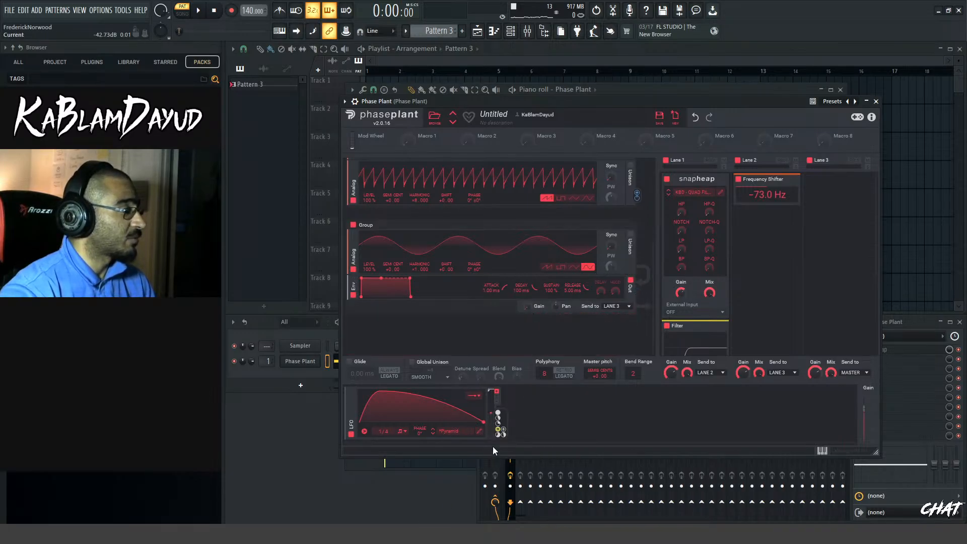
{"action": "left_click_drag", "start_coordinate": [504, 431], "coordinate": [534, 313]}
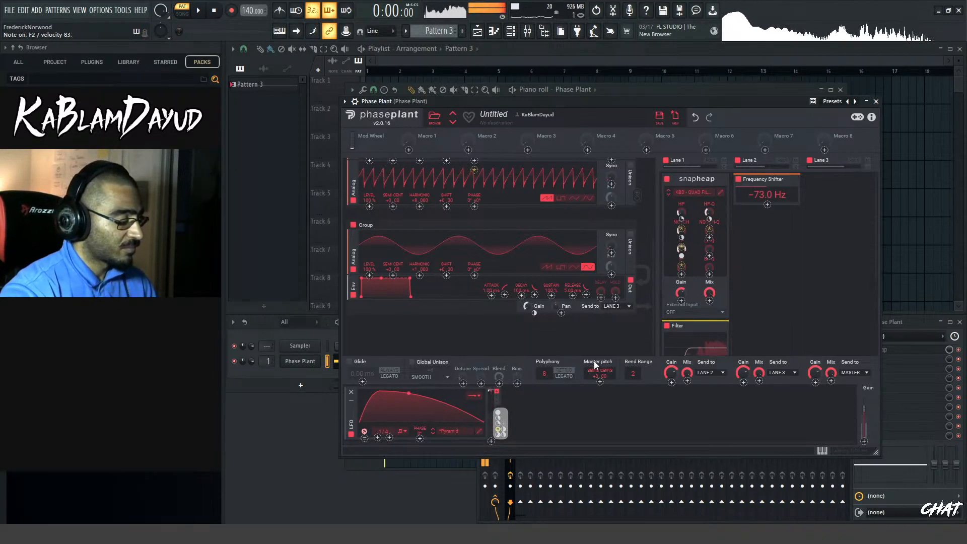
Load Fruity parametric EQ 2 in the mixer track's second slot, cut the lows with a steep band 1 high-pass, and return to Phase Plant
{"action": "left_click", "coordinate": [926, 324]}
{"action": "left_click", "coordinate": [867, 365]}
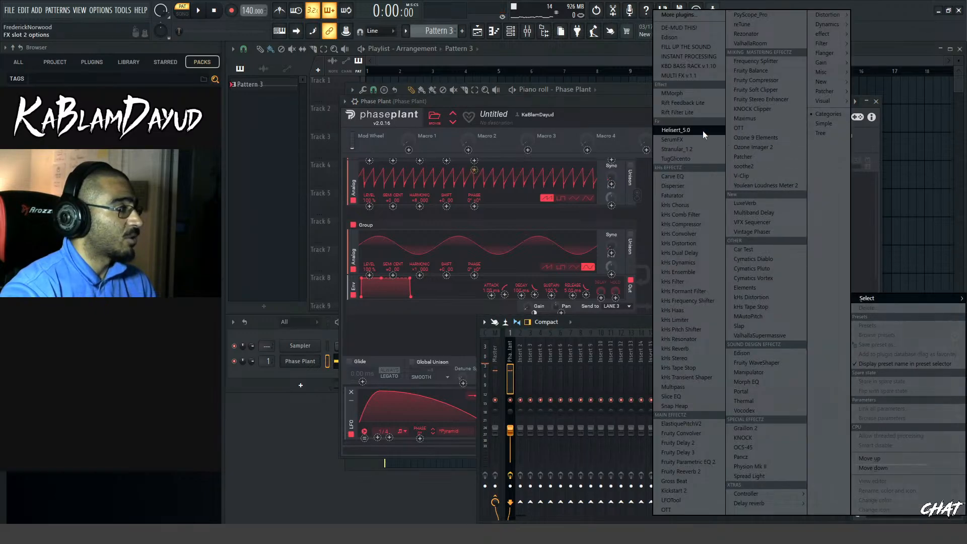
{"action": "left_click", "coordinate": [703, 464]}
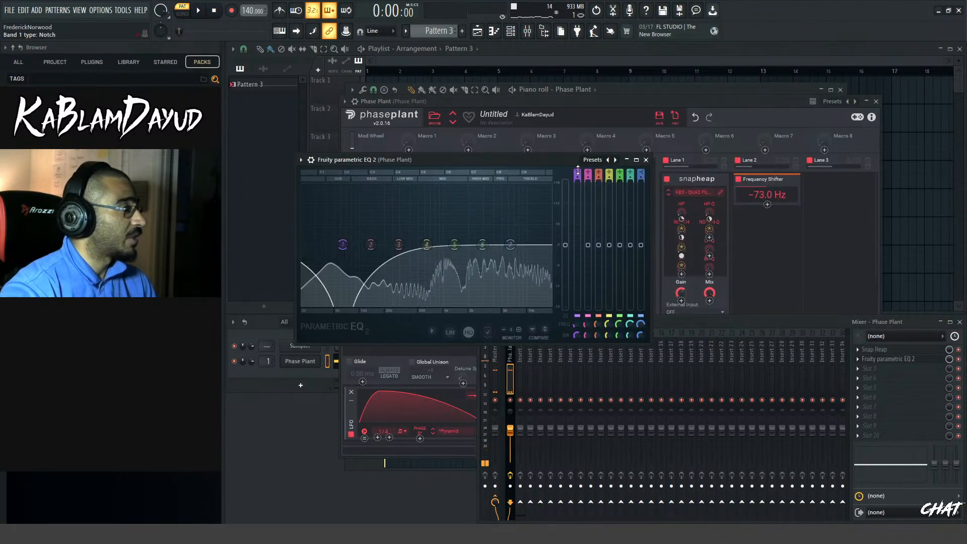
{"action": "left_click_drag", "start_coordinate": [343, 245], "coordinate": [376, 245]}
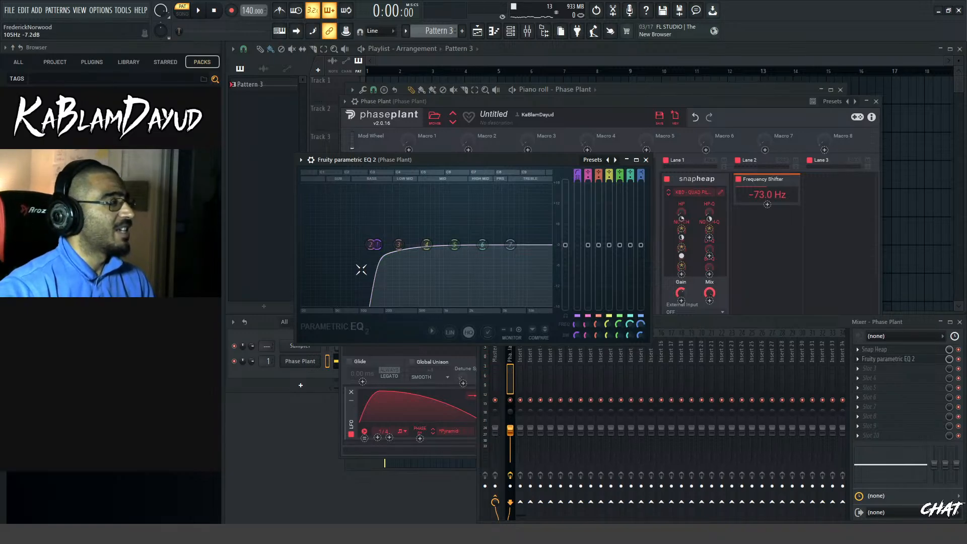
{"action": "left_click_drag", "start_coordinate": [429, 156], "coordinate": [434, 139]}
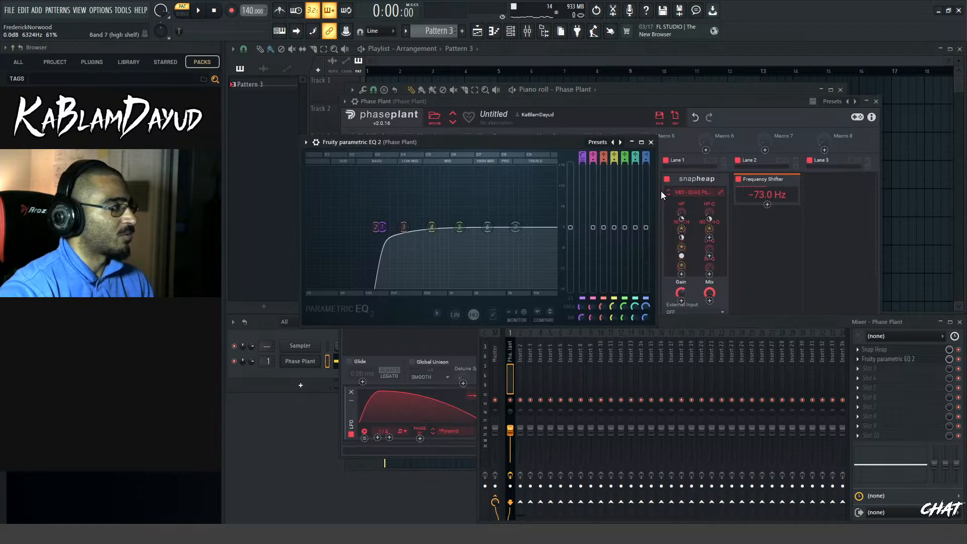
{"action": "left_click", "coordinate": [693, 101]}
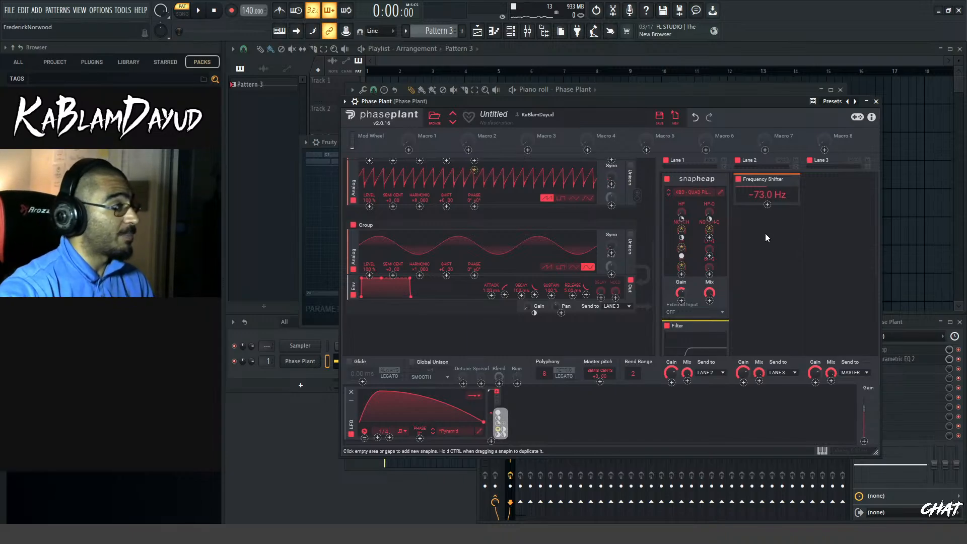
Raise the Frequency Shifter's shift in Lane 2 to 156 Hz
{"action": "left_click", "coordinate": [786, 219]}
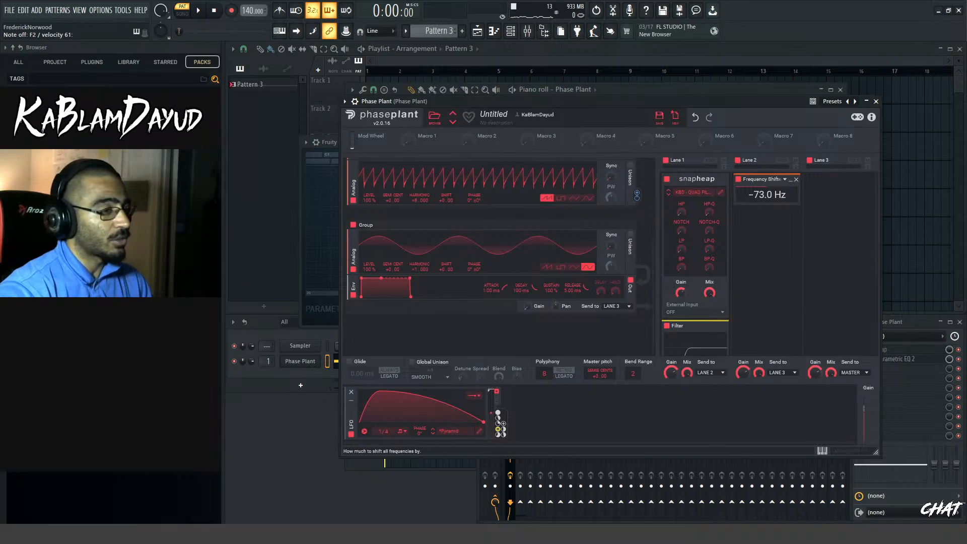
{"action": "mouse_move", "coordinate": [781, 197]}
{"action": "left_mouse_down"}
{"action": "mouse_move", "coordinate": [782, 171]}
{"action": "mouse_move", "coordinate": [782, 217]}
{"action": "mouse_move", "coordinate": [782, 207]}
{"action": "left_mouse_up"}
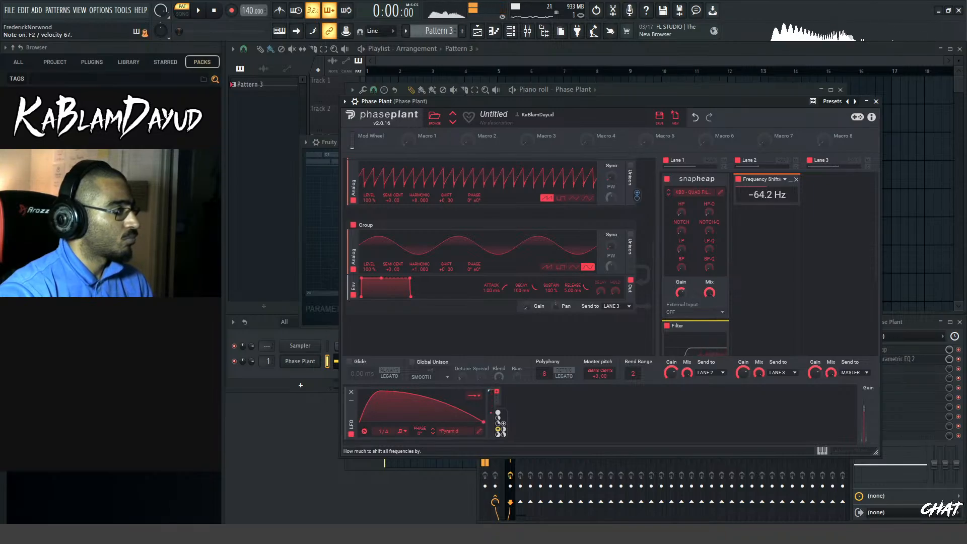
{"action": "left_click_drag", "start_coordinate": [782, 202], "coordinate": [782, 194]}
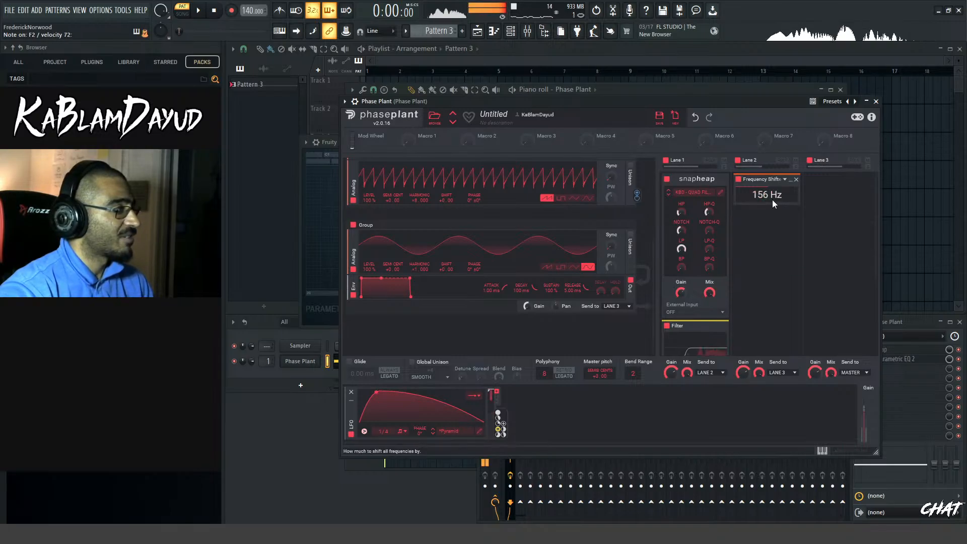
Add a Convolver below the Frequency Shifter in Lane 2 and load the Bionic Bob impulse from the factory Glitches folder
{"action": "left_click", "coordinate": [778, 240]}
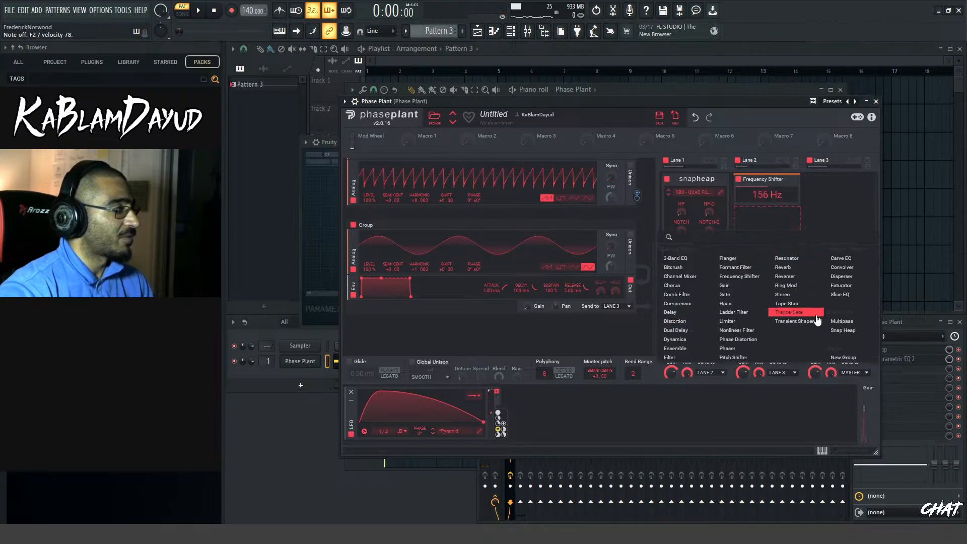
{"action": "left_click", "coordinate": [847, 272]}
{"action": "left_click", "coordinate": [759, 265]}
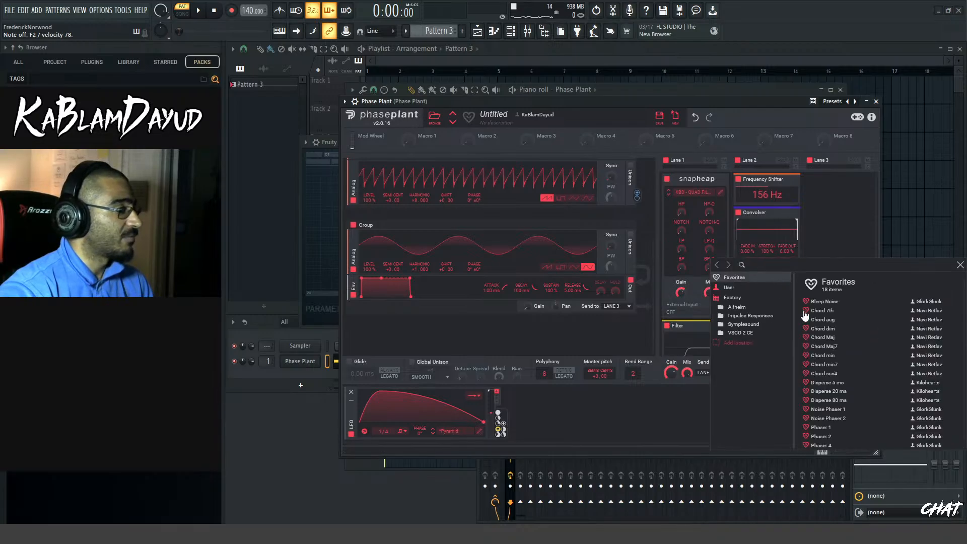
{"action": "scroll", "coordinate": [844, 347], "scroll_direction": "down", "scroll_amount": 1}
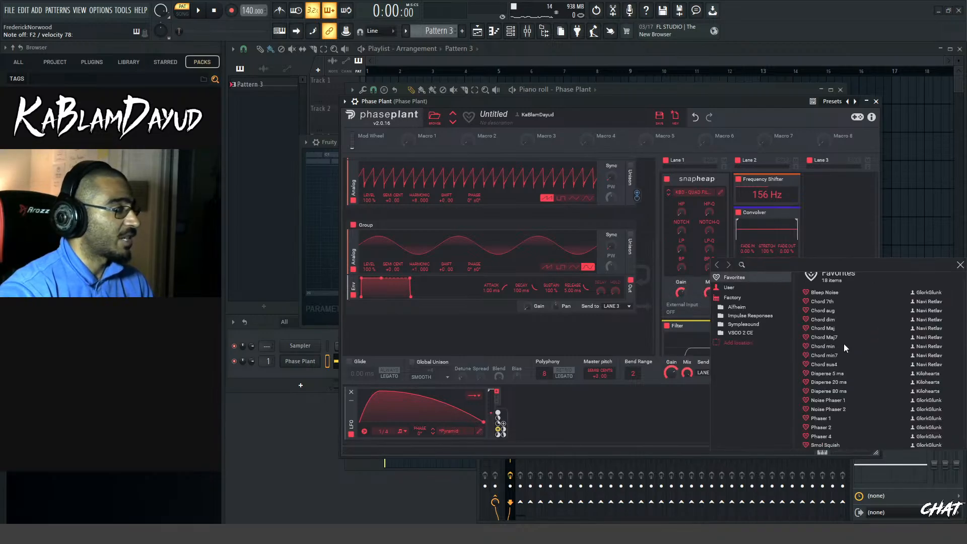
{"action": "left_click", "coordinate": [750, 316]}
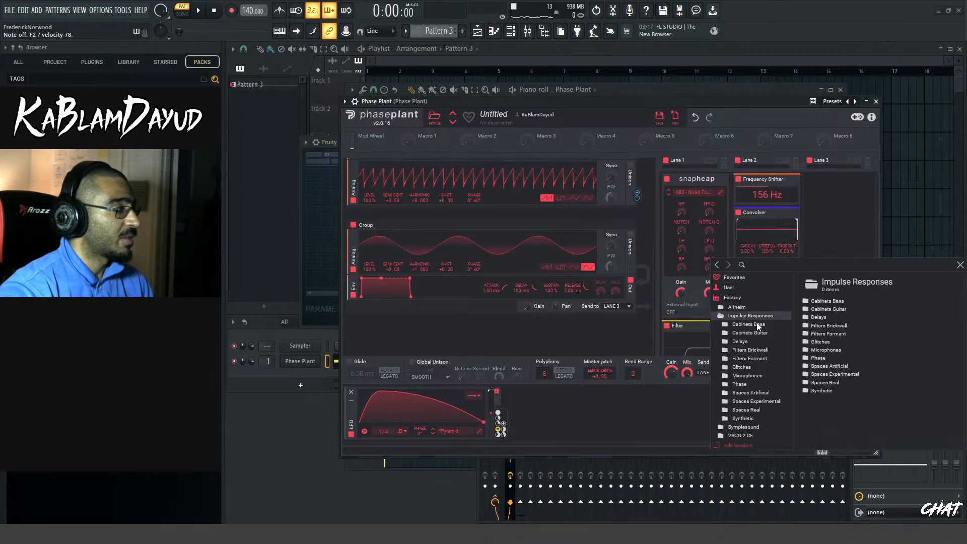
{"action": "double_click", "coordinate": [821, 342]}
{"action": "left_click", "coordinate": [841, 304]}
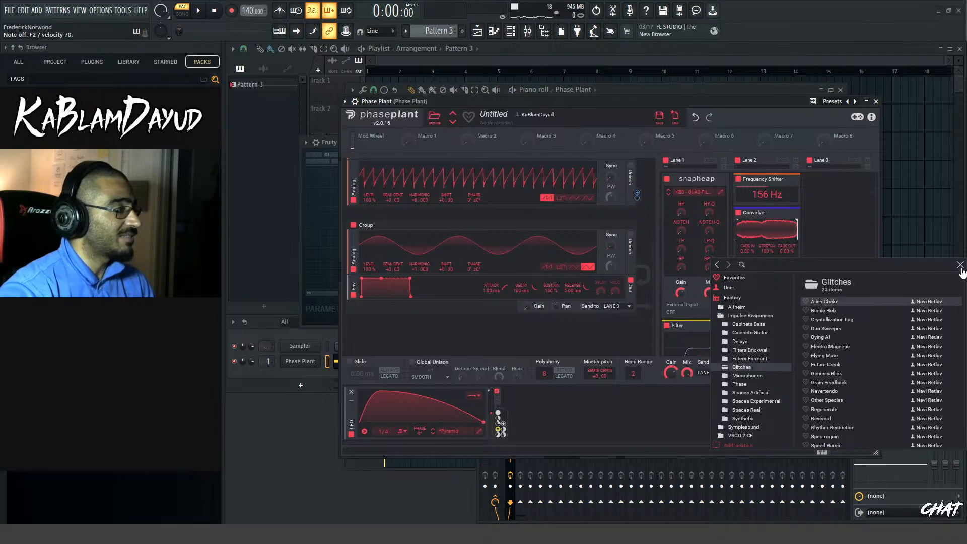
{"action": "left_click", "coordinate": [845, 313]}
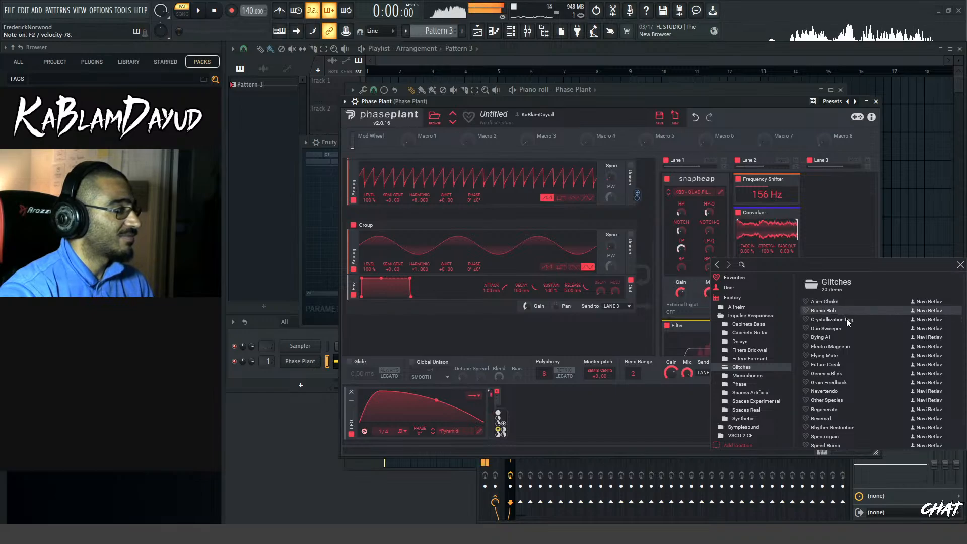
{"action": "left_click", "coordinate": [960, 267]}
Trim the Convolver's impulse response to a short section and advance through the Glitches impulses to Duo Sweeper
{"action": "left_click_drag", "start_coordinate": [797, 229], "coordinate": [746, 240]}
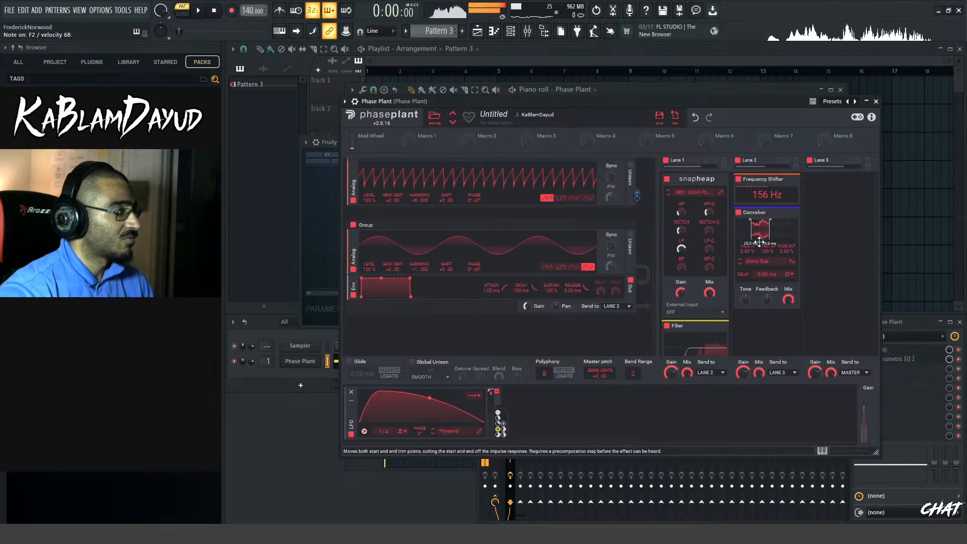
{"action": "left_click", "coordinate": [740, 263]}
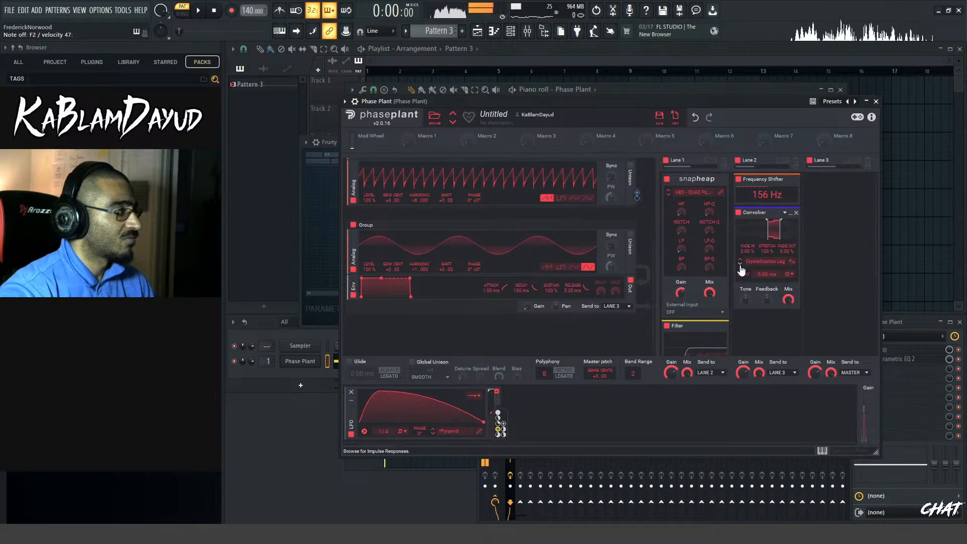
{"action": "left_click", "coordinate": [741, 267]}
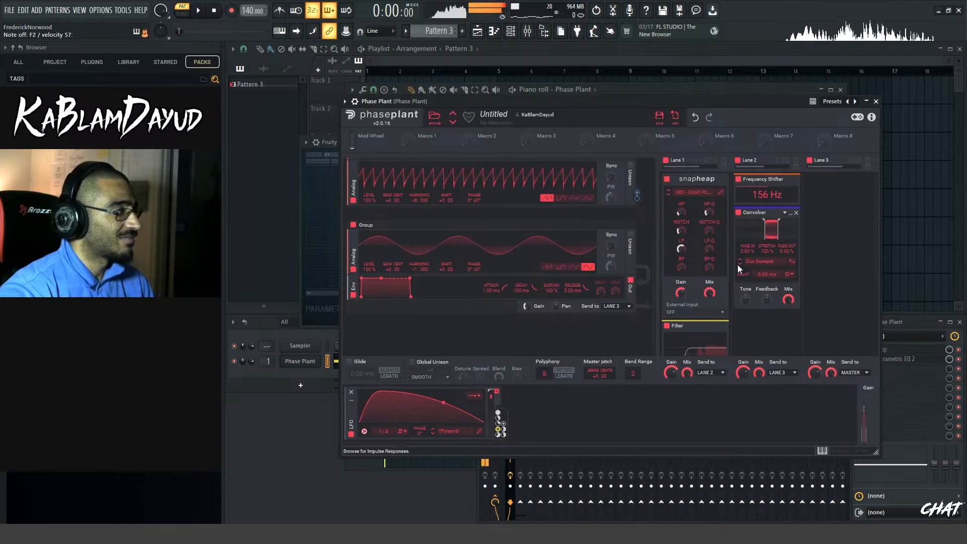
Load the Bitjoy impulse from the factory Phase folder into the Convolver
{"action": "left_click", "coordinate": [760, 261]}
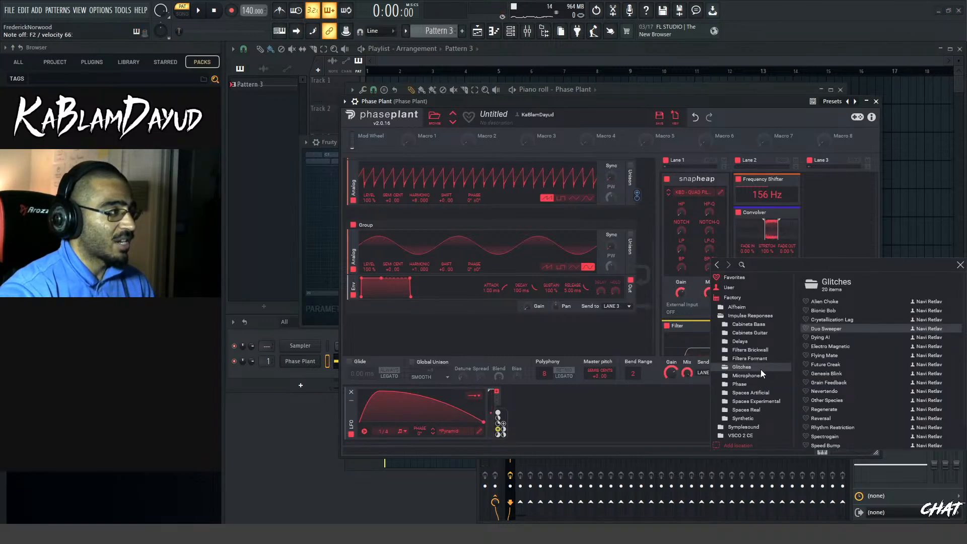
{"action": "left_click", "coordinate": [740, 383]}
{"action": "left_click", "coordinate": [841, 304]}
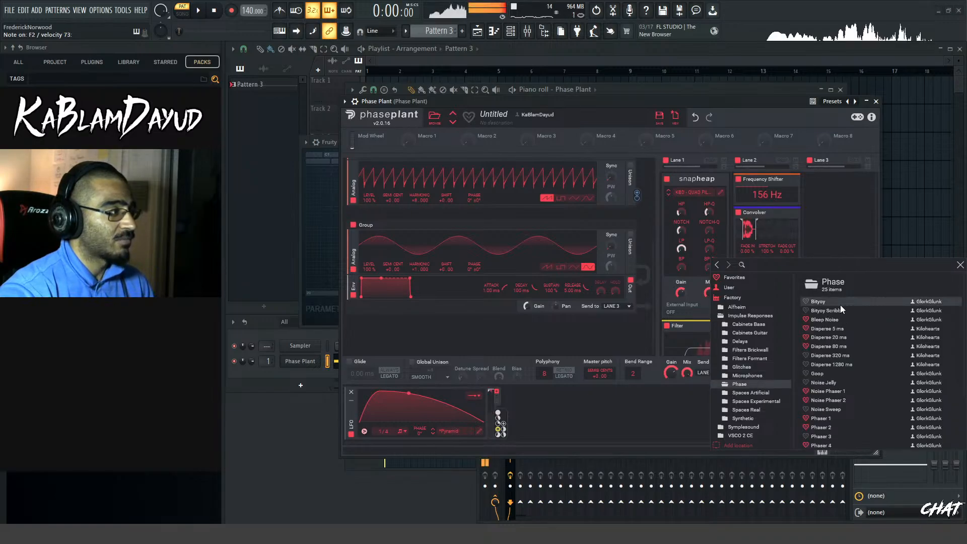
{"action": "left_click", "coordinate": [960, 264]}
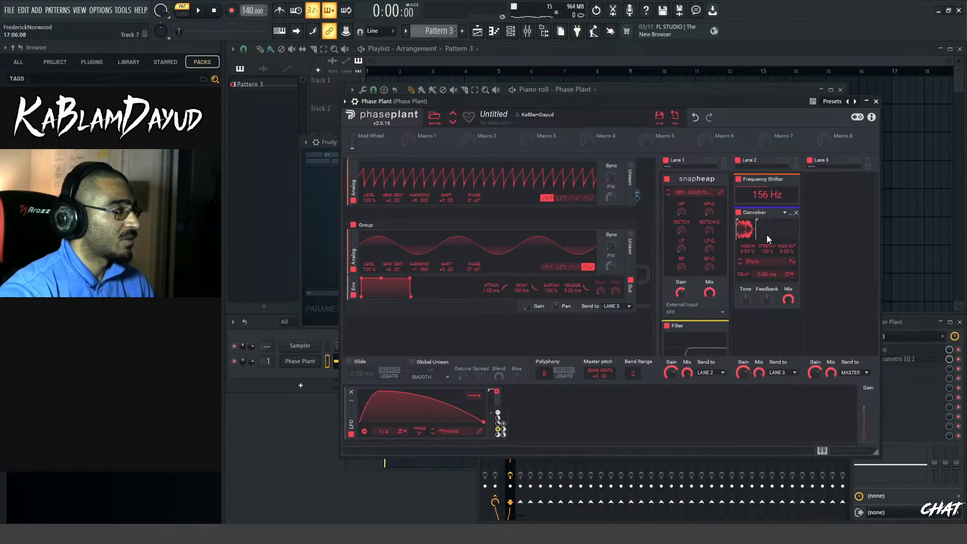
Switch the Convolver to Bitjoy Scribble, extend its end trim to full length and set Fade Out to 100%
{"action": "left_click_drag", "start_coordinate": [767, 234], "coordinate": [770, 263]}
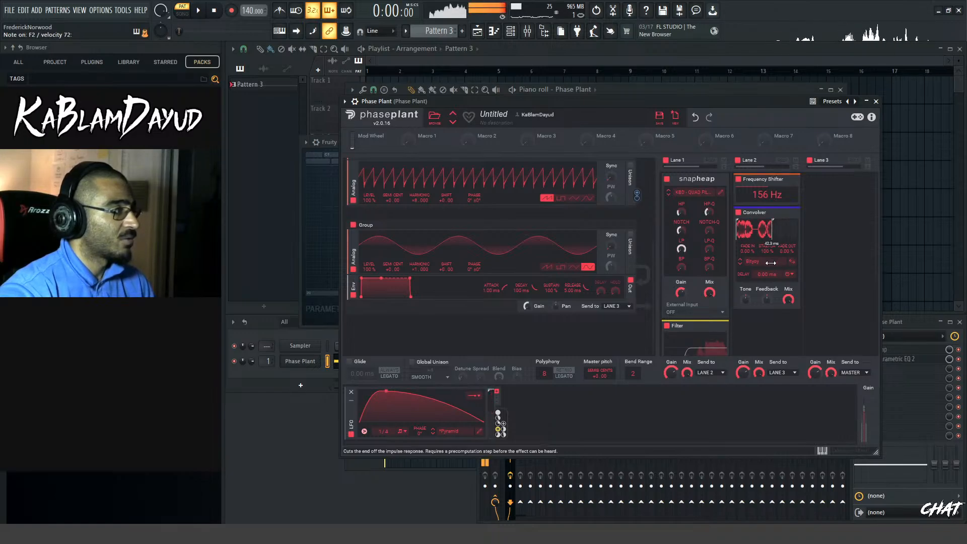
{"action": "left_click", "coordinate": [740, 264]}
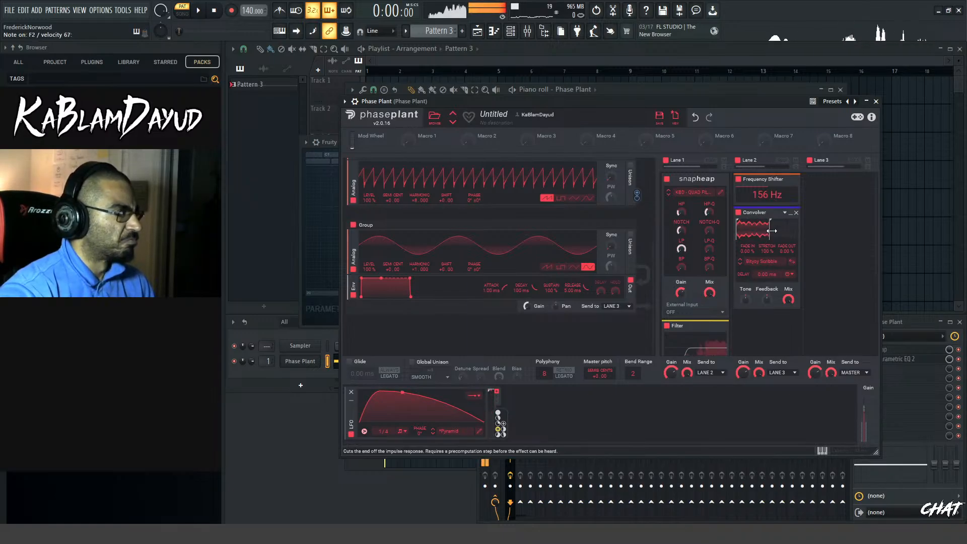
{"action": "left_click_drag", "start_coordinate": [772, 230], "coordinate": [810, 248]}
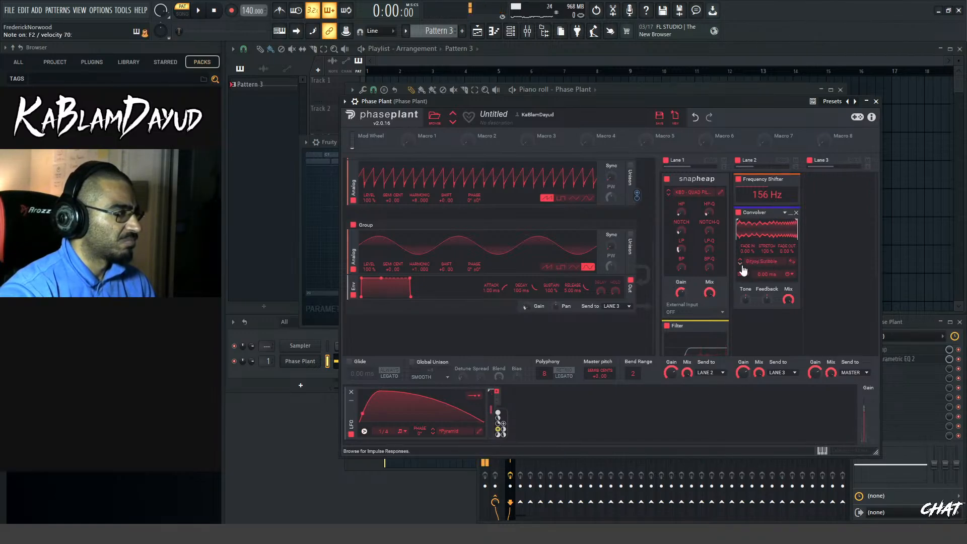
{"action": "mouse_move", "coordinate": [786, 249]}
{"action": "left_mouse_down"}
{"action": "mouse_move", "coordinate": [786, 166]}
{"action": "mouse_move", "coordinate": [787, 261]}
{"action": "left_mouse_up"}
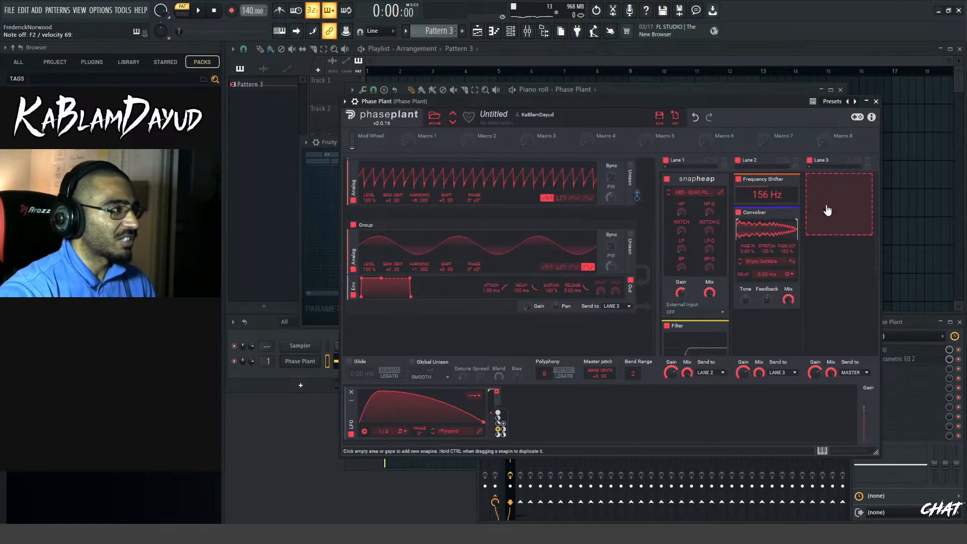
Duplicate Lane 1's Filter into Lane 3 as a Peak filter, reduce its slope to x1 and adjust cutoff and gain for a dip
{"action": "scroll", "coordinate": [827, 210], "scroll_direction": "down", "scroll_amount": 2}
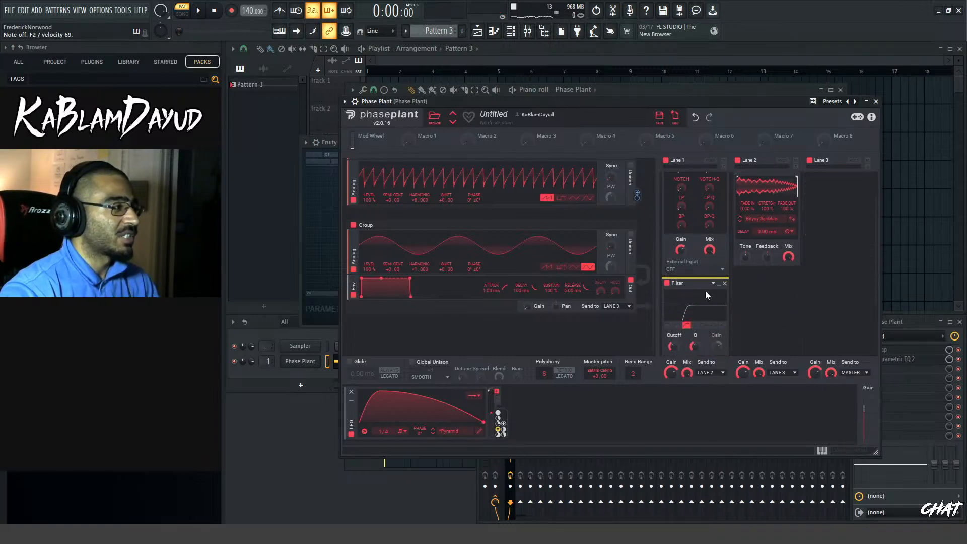
{"action": "left_click_drag", "start_coordinate": [702, 286], "coordinate": [829, 270]}
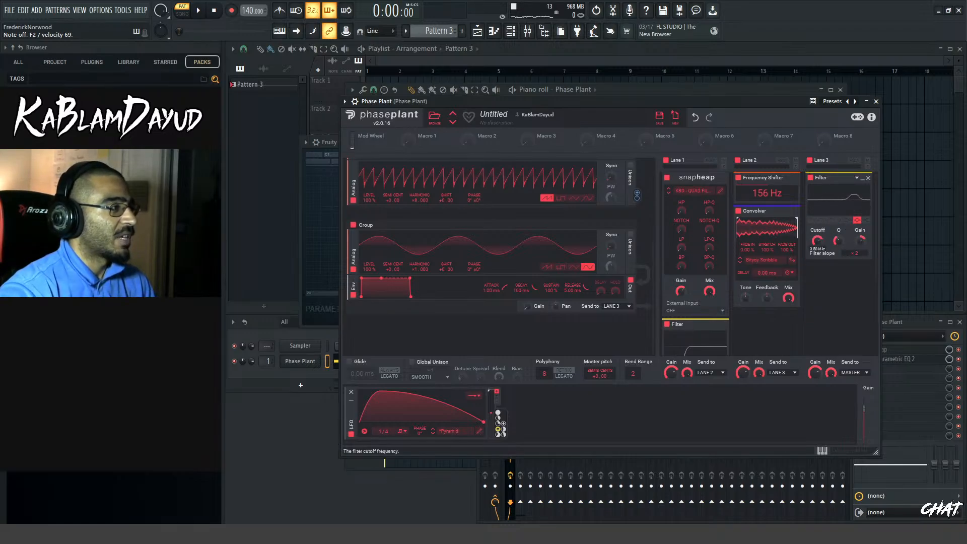
{"action": "left_click_drag", "start_coordinate": [817, 241], "coordinate": [860, 265]}
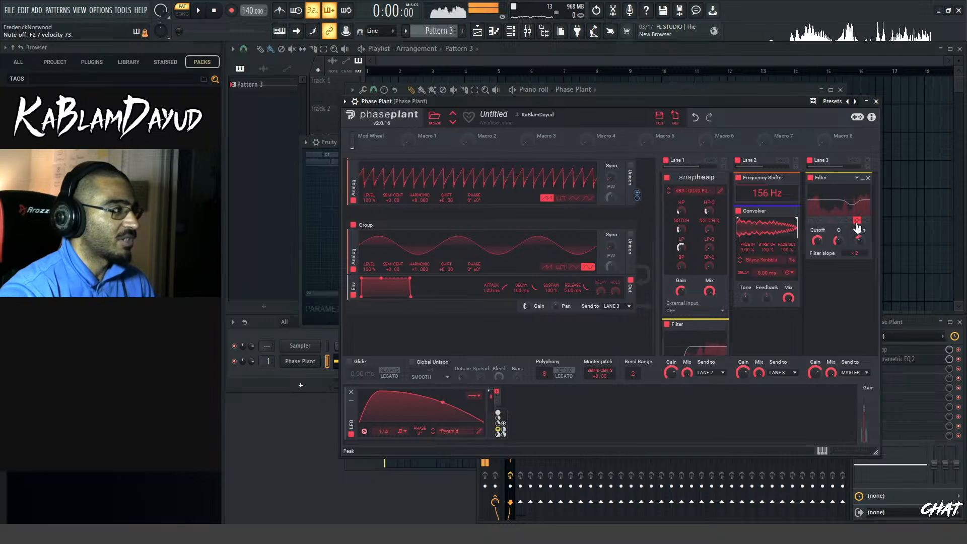
{"action": "left_click_drag", "start_coordinate": [852, 255], "coordinate": [841, 274]}
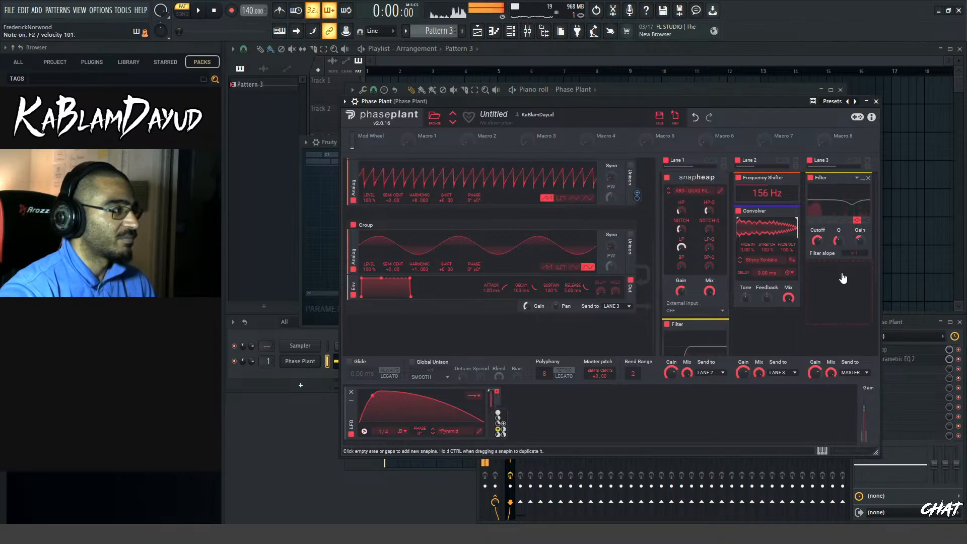
{"action": "left_click_drag", "start_coordinate": [865, 233], "coordinate": [817, 233]}
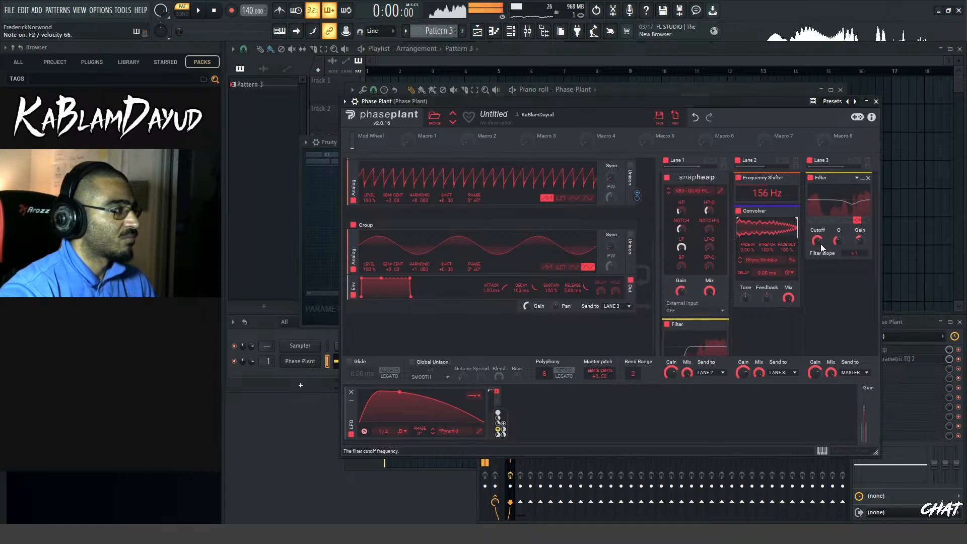
{"action": "scroll", "coordinate": [766, 310], "scroll_direction": "down", "scroll_amount": 2}
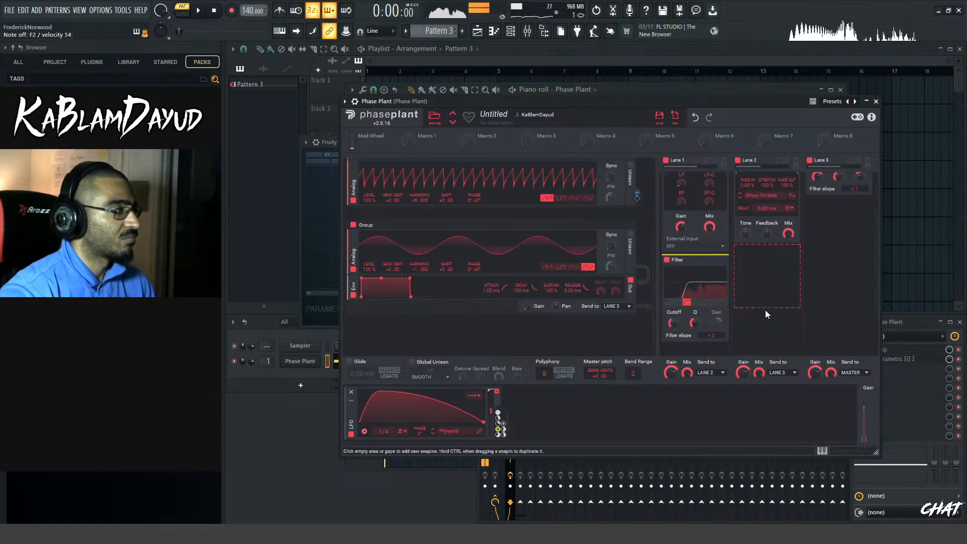
{"action": "scroll", "coordinate": [833, 271], "scroll_direction": "up", "scroll_amount": 2}
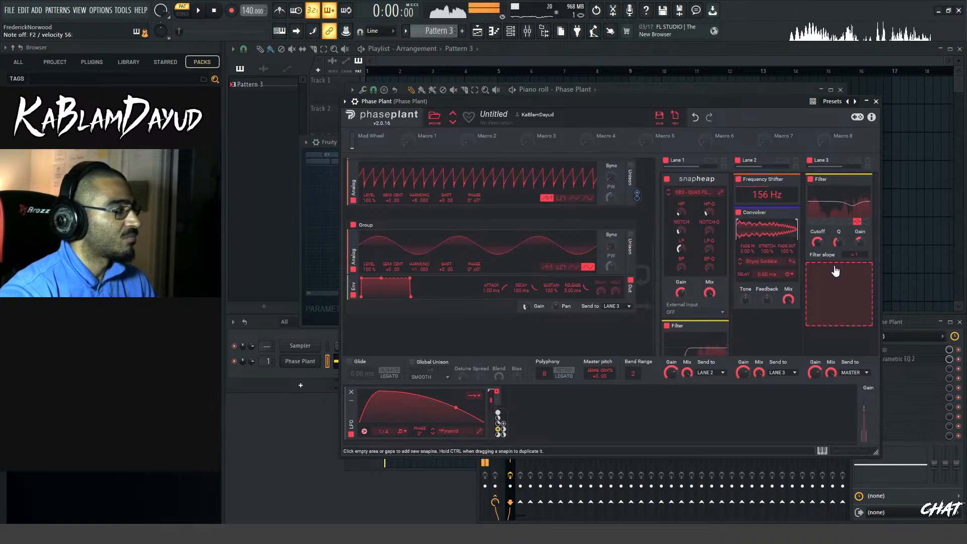
{"action": "scroll", "coordinate": [838, 274], "scroll_direction": "down", "scroll_amount": 2}
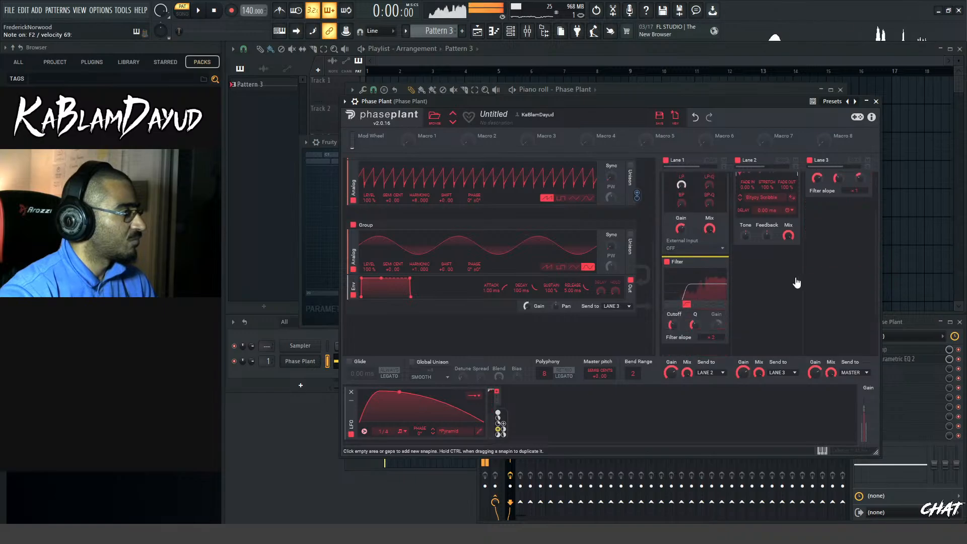
{"action": "left_click", "coordinate": [778, 287]}
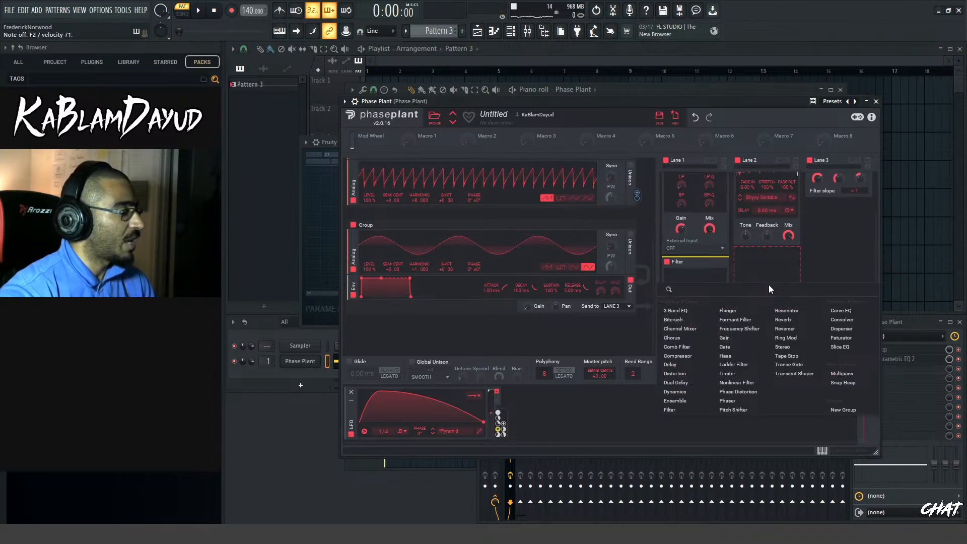
{"action": "left_click", "coordinate": [769, 285]}
Add a Noise generator in a new group below the sine oscillator group
{"action": "scroll", "coordinate": [504, 323], "scroll_direction": "down", "scroll_amount": 1}
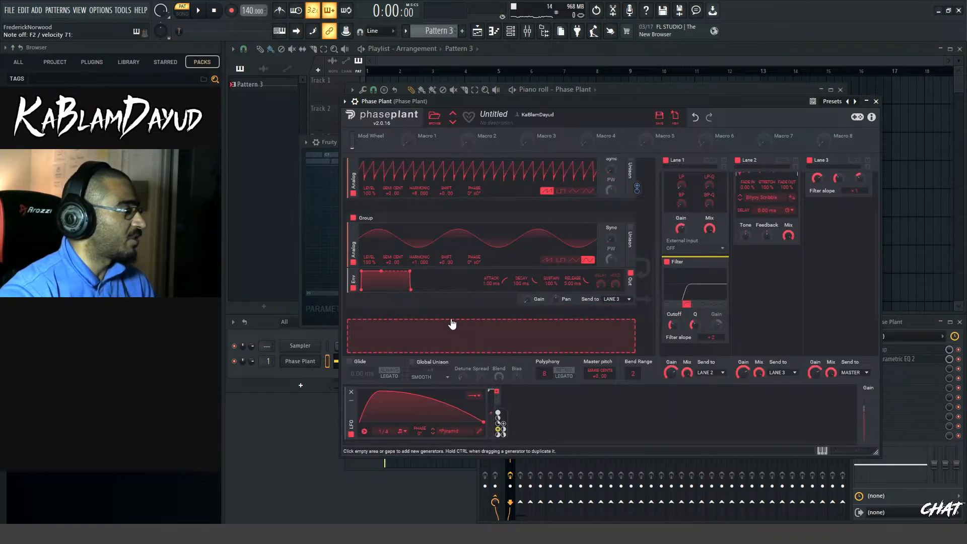
{"action": "left_click", "coordinate": [409, 338]}
{"action": "left_click", "coordinate": [428, 378]}
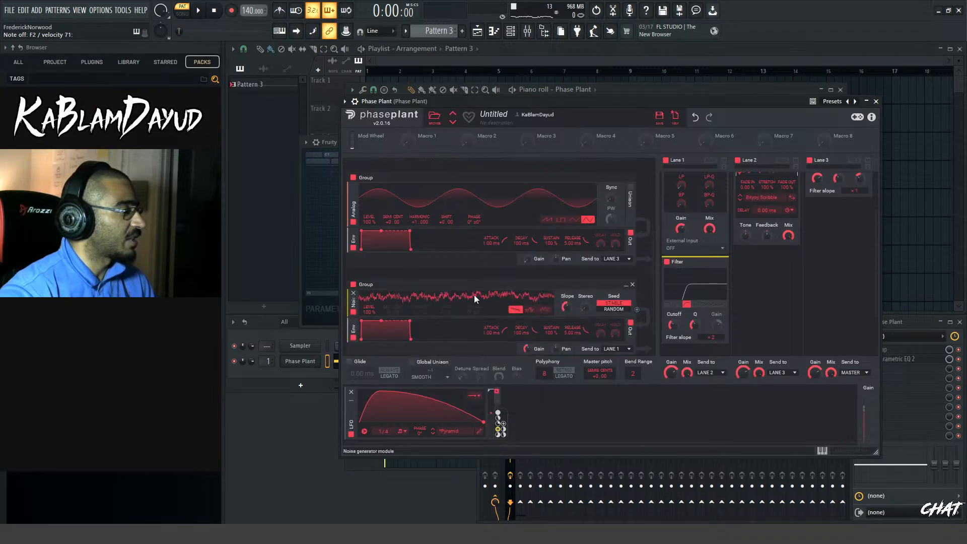
{"action": "scroll", "coordinate": [474, 295], "scroll_direction": "down", "scroll_amount": 3}
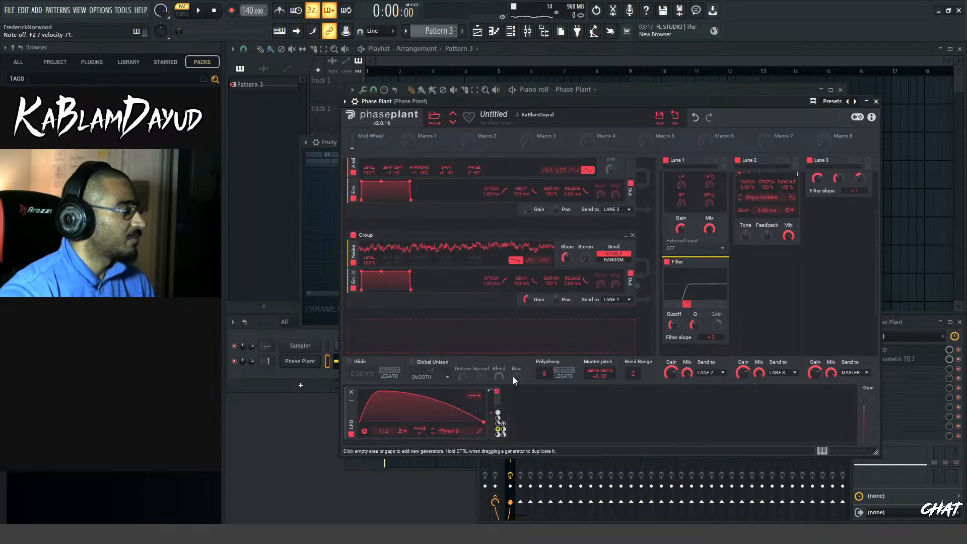
{"action": "left_click", "coordinate": [552, 426]}
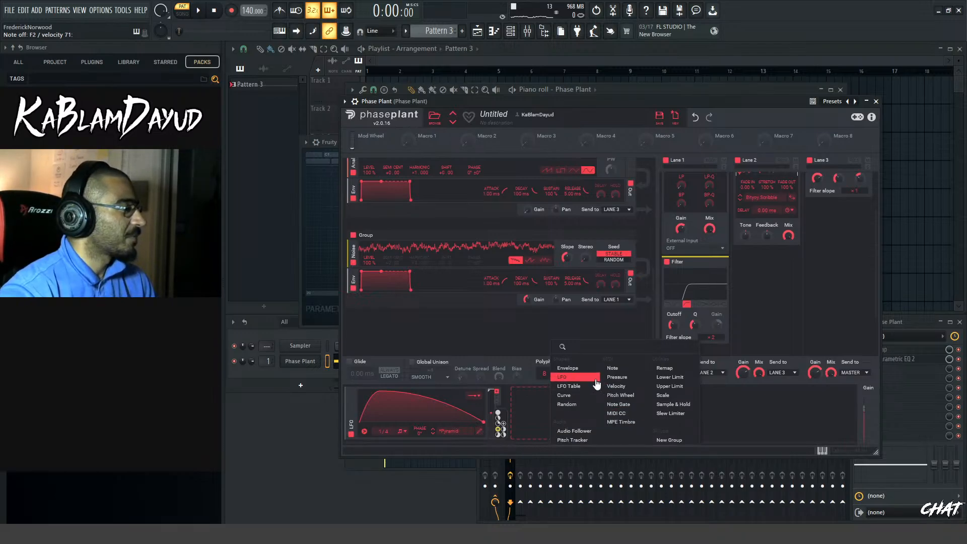
{"action": "left_click", "coordinate": [581, 383]}
{"action": "left_click", "coordinate": [569, 432]}
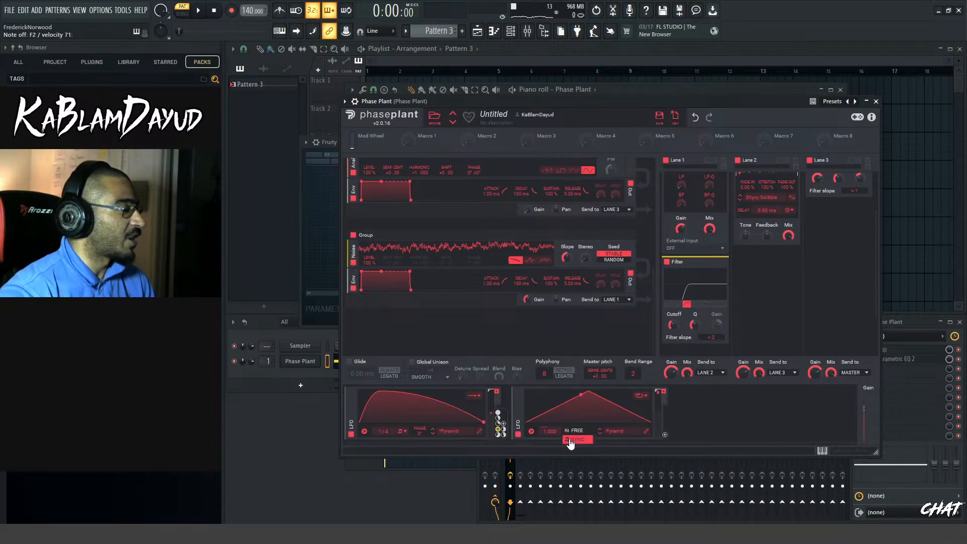
{"action": "left_click", "coordinate": [699, 427]}
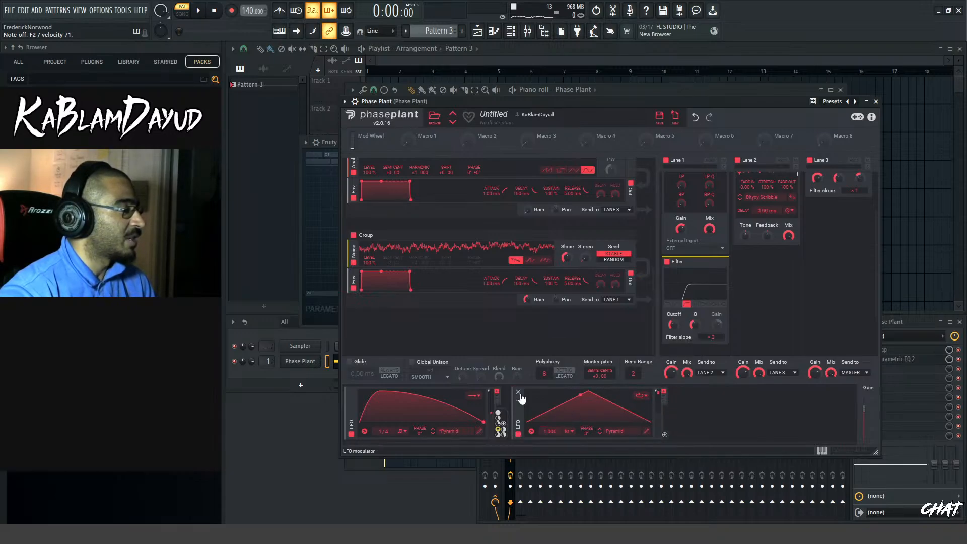
{"action": "left_click", "coordinate": [518, 392]}
Copy the first LFO's settings onto the second, set its rate to 1/8, and route it to the noise group's gain with adjusted depth
{"action": "left_click_drag", "start_coordinate": [353, 413], "coordinate": [563, 418]}
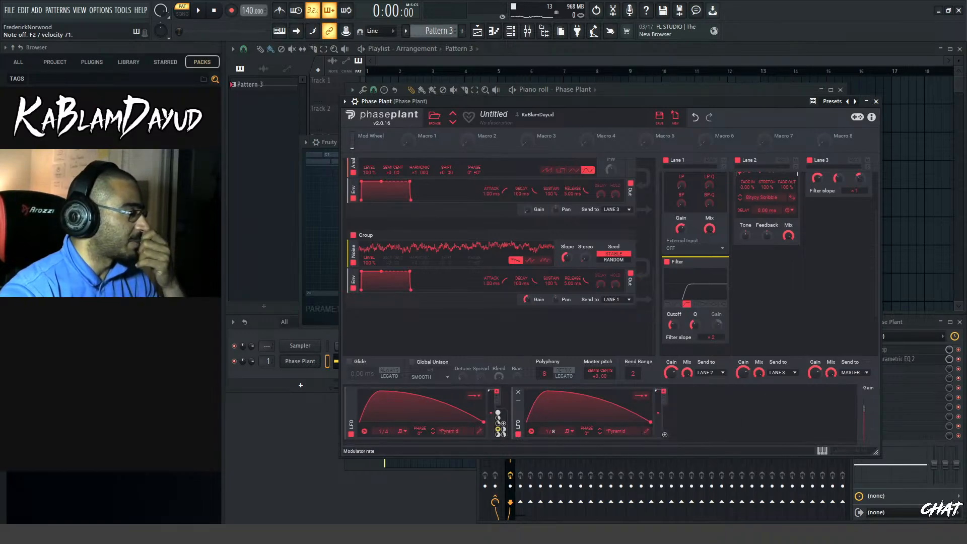
{"action": "mouse_move", "coordinate": [665, 435]}
{"action": "left_mouse_down"}
{"action": "mouse_move", "coordinate": [645, 429]}
{"action": "mouse_move", "coordinate": [530, 304]}
{"action": "mouse_move", "coordinate": [535, 267]}
{"action": "left_mouse_up"}
{"action": "left_click", "coordinate": [665, 434]}
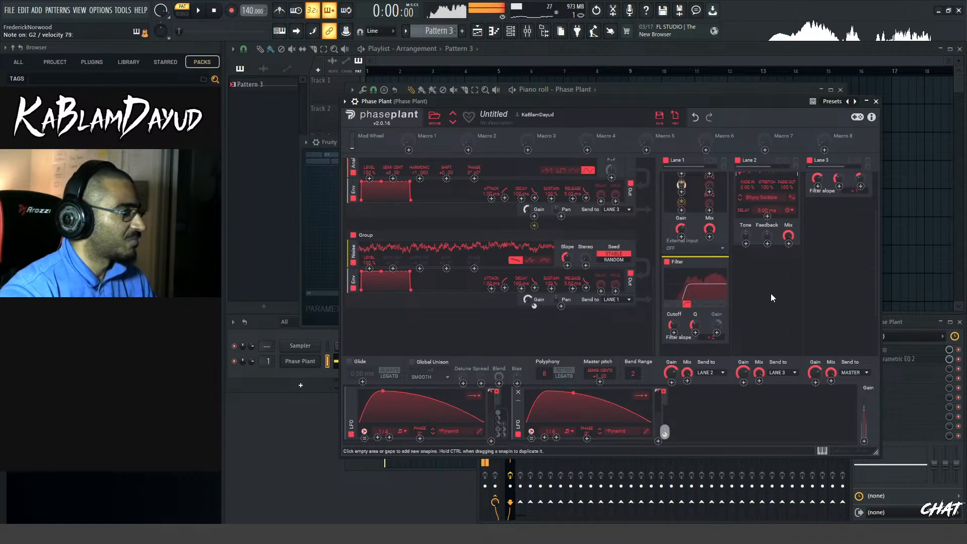
{"action": "mouse_move", "coordinate": [534, 306]}
{"action": "left_mouse_down"}
{"action": "mouse_move", "coordinate": [534, 288]}
{"action": "mouse_move", "coordinate": [534, 313]}
{"action": "left_mouse_up"}
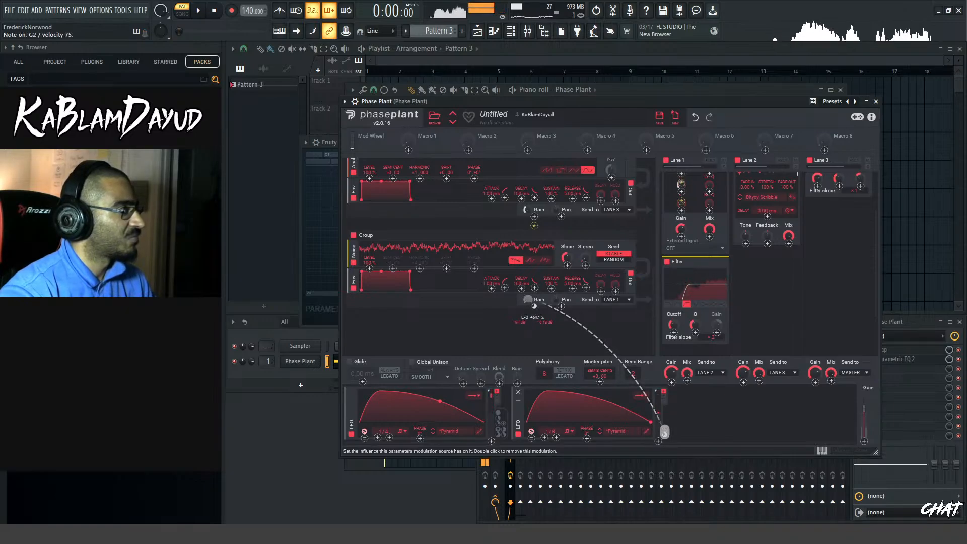
Set the noise generator's seed to Random and raise its Stereo amount
{"action": "left_click", "coordinate": [613, 260]}
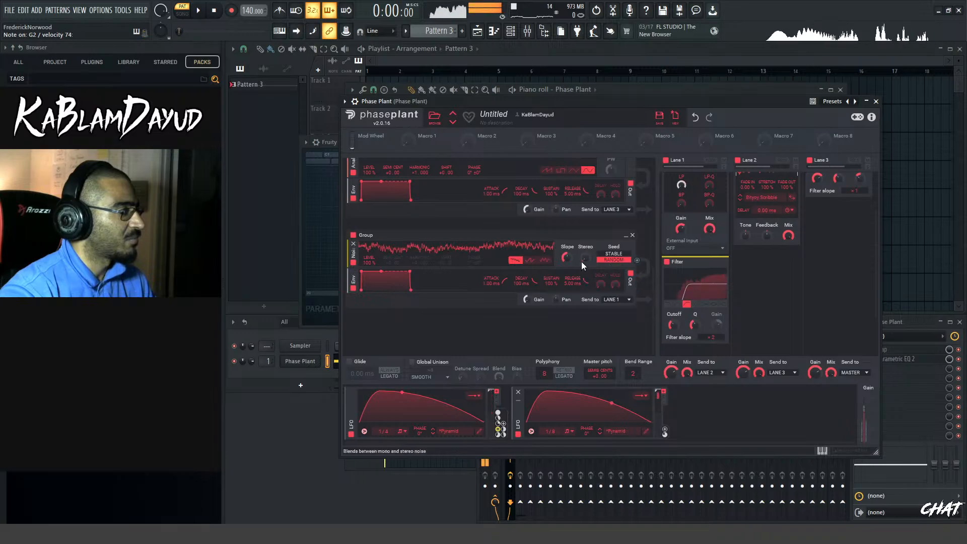
{"action": "left_click_drag", "start_coordinate": [584, 259], "coordinate": [584, 211]}
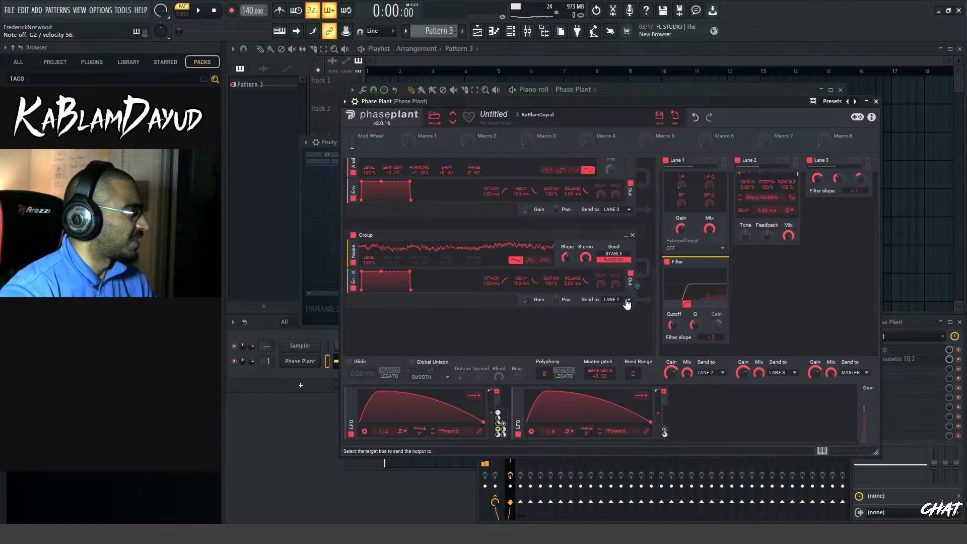
Add a second Convolver in Lane 2 below the existing one
{"action": "left_click", "coordinate": [770, 282]}
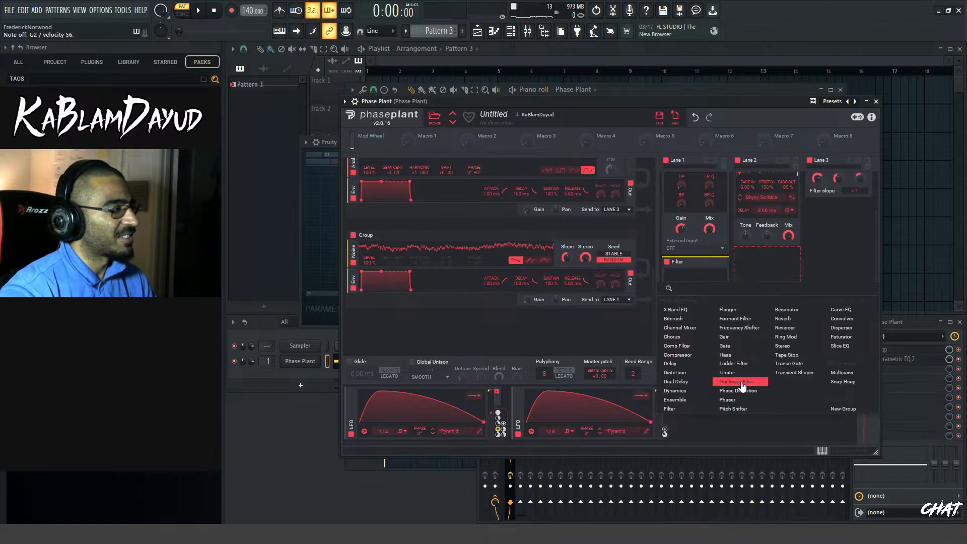
{"action": "left_click", "coordinate": [778, 268]}
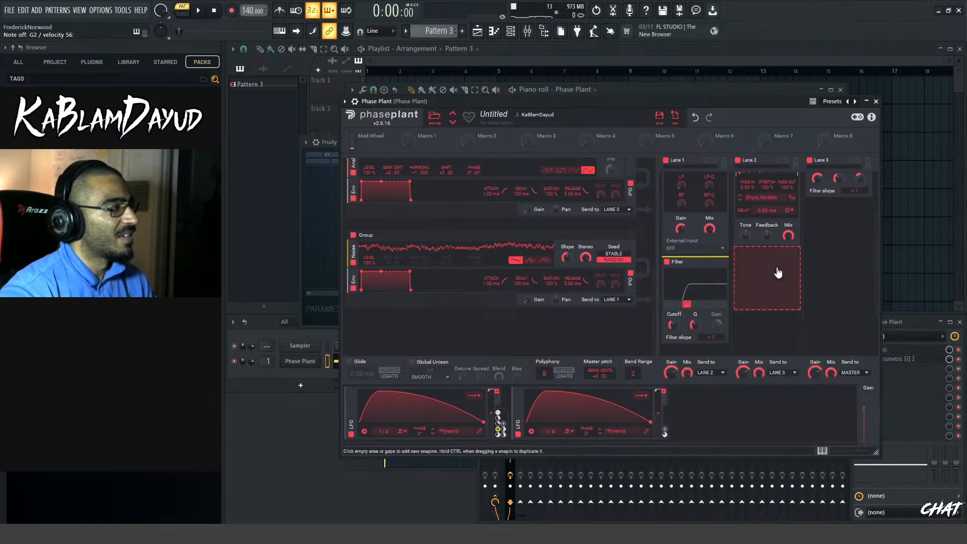
{"action": "scroll", "coordinate": [777, 268], "scroll_direction": "up", "scroll_amount": 3}
{"action": "scroll", "coordinate": [797, 285], "scroll_direction": "down", "scroll_amount": 1}
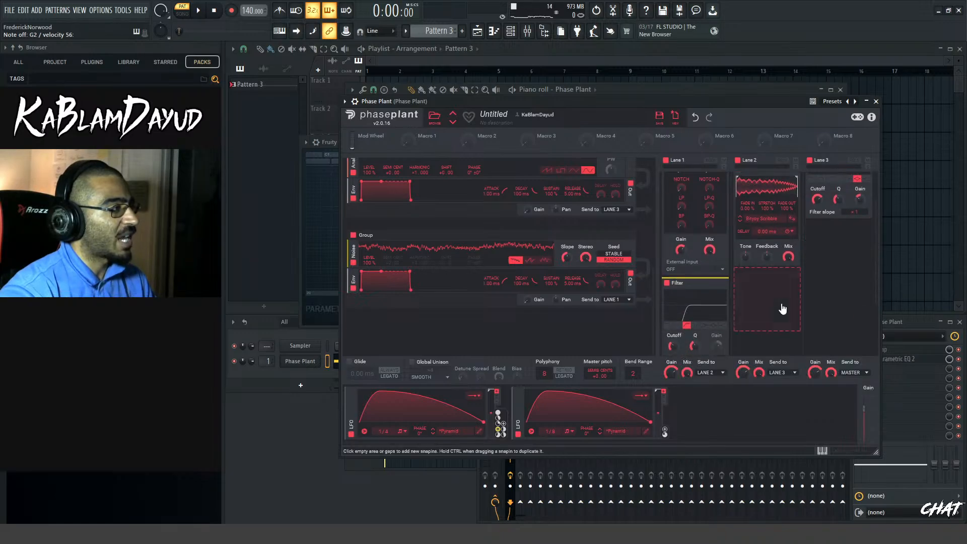
{"action": "left_click", "coordinate": [781, 309]}
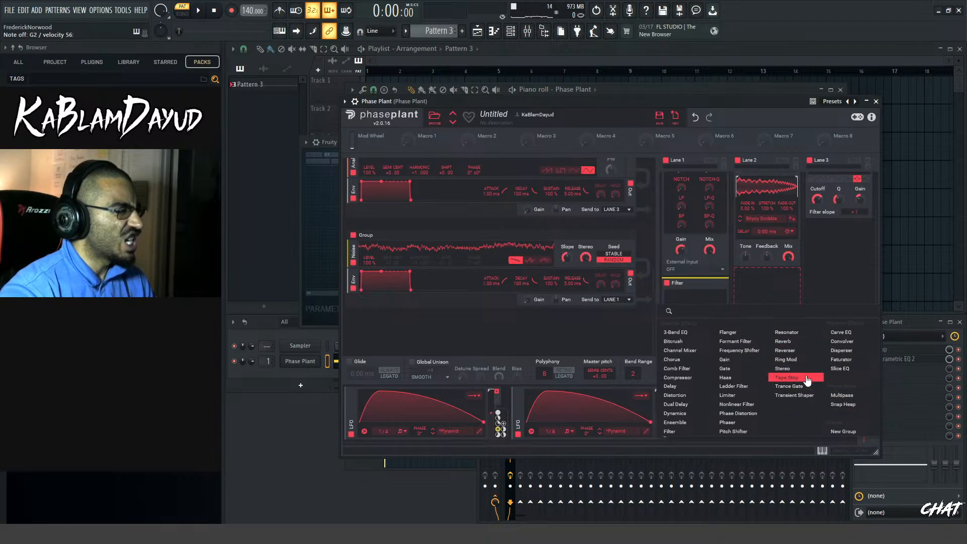
{"action": "left_click", "coordinate": [849, 347]}
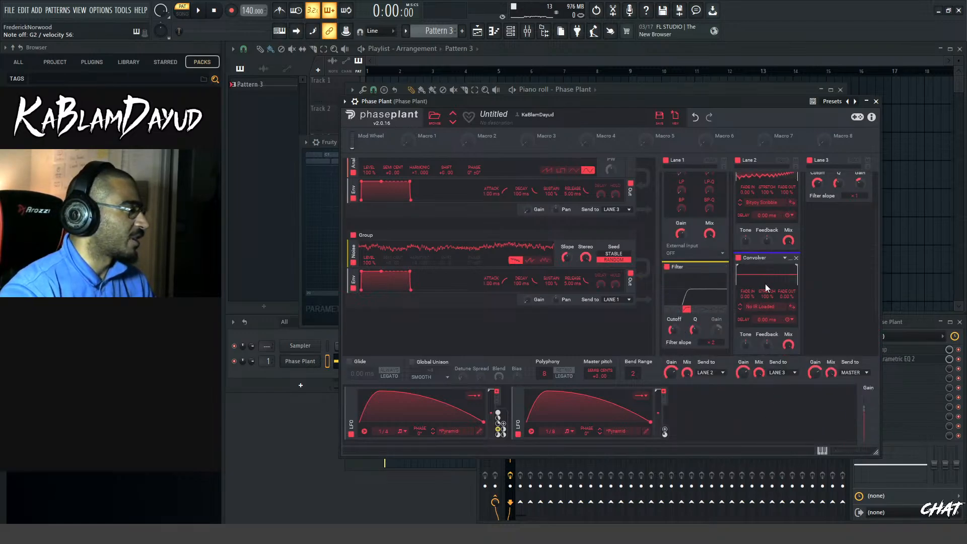
Load the Bow Cello impulse from the factory Symplesound Transients folder into the second Convolver
{"action": "left_click", "coordinate": [759, 305]}
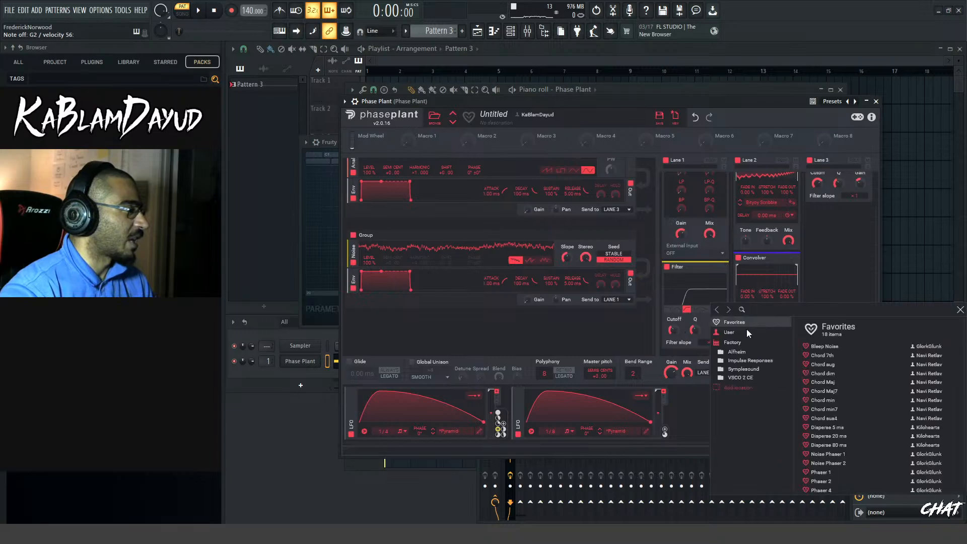
{"action": "left_click", "coordinate": [748, 361]}
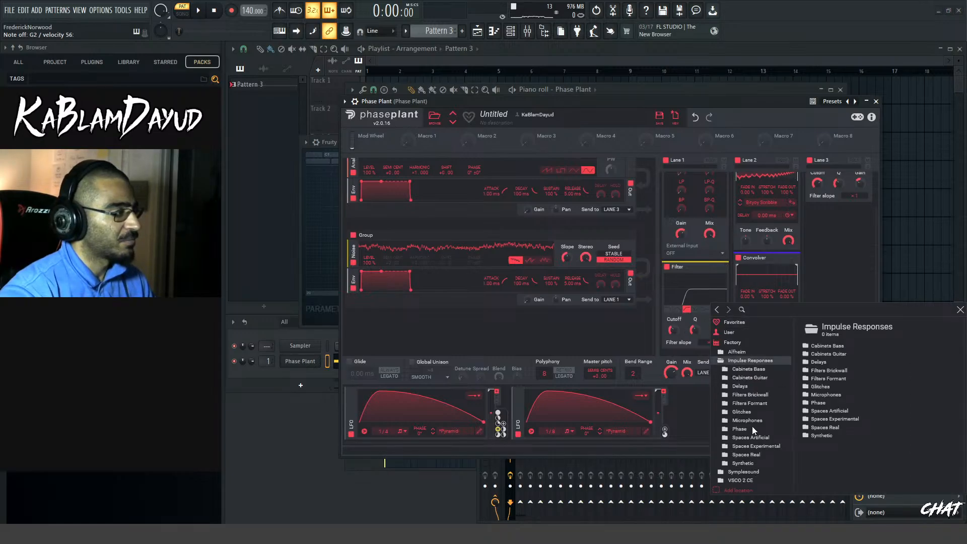
{"action": "left_click", "coordinate": [738, 361]}
{"action": "left_click", "coordinate": [736, 369]}
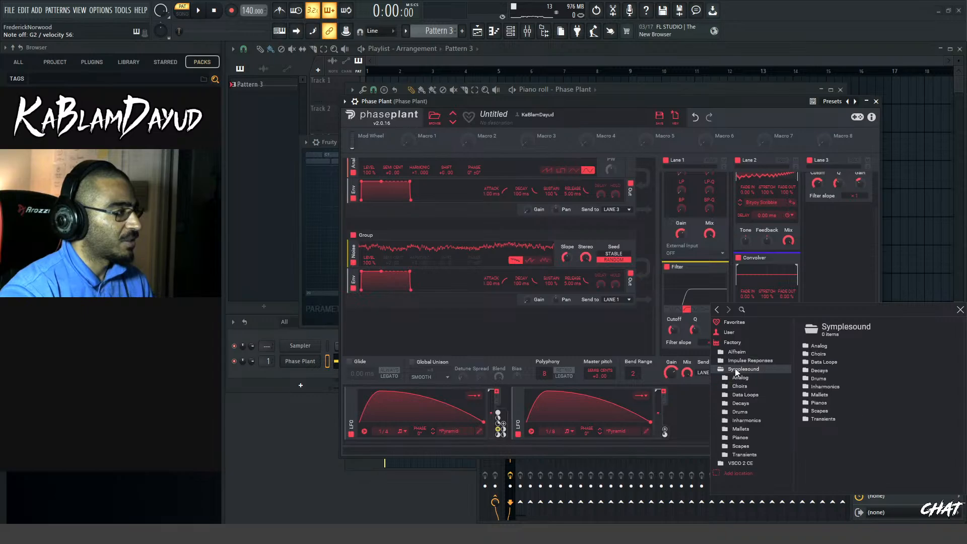
{"action": "left_click", "coordinate": [746, 454]}
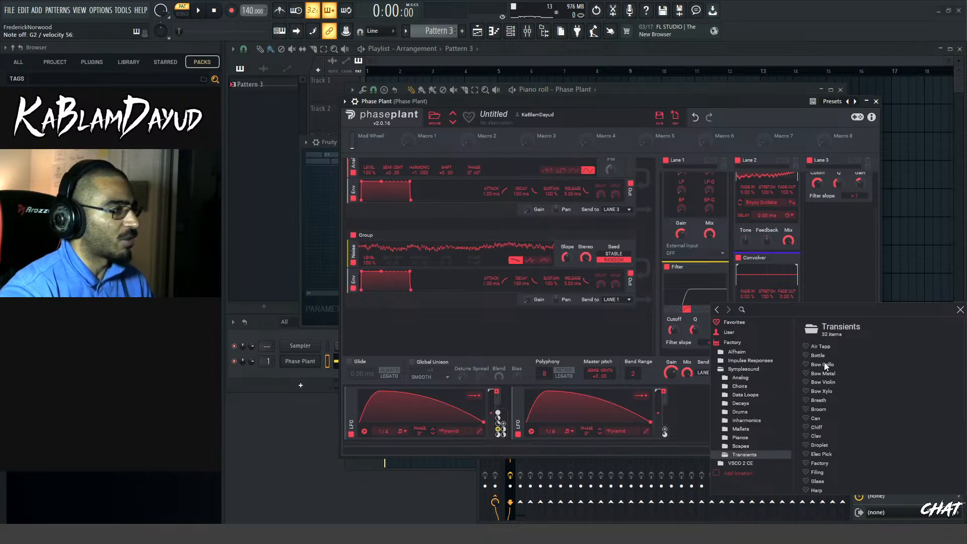
{"action": "left_click", "coordinate": [824, 363]}
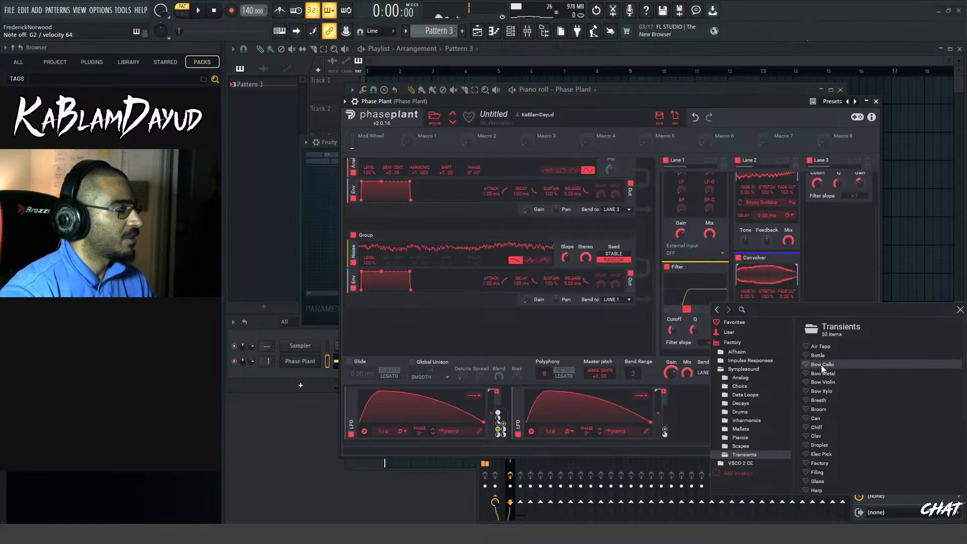
Try sending the noise group to Lane 3 and Lane 2, and return its output to Lane 1
{"action": "left_click", "coordinate": [624, 301]}
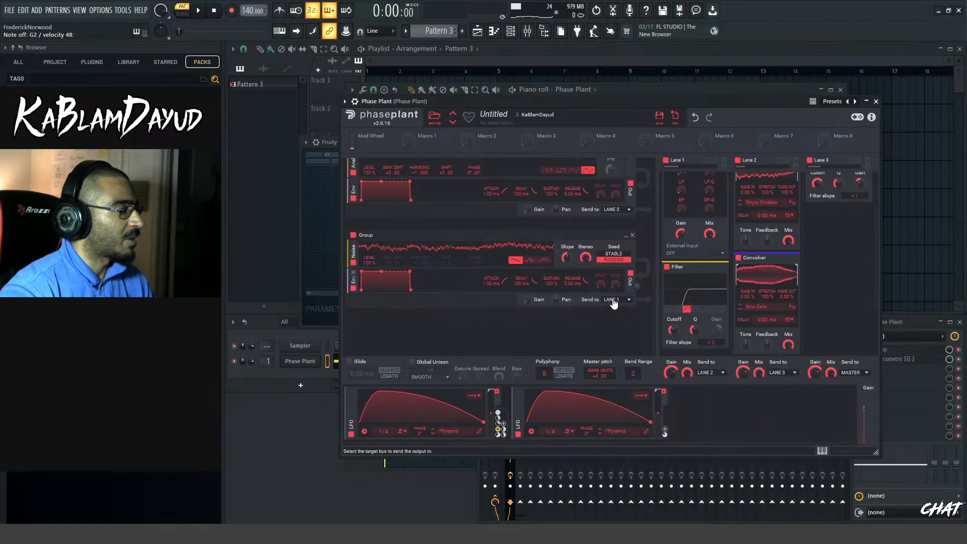
{"action": "left_click", "coordinate": [624, 299]}
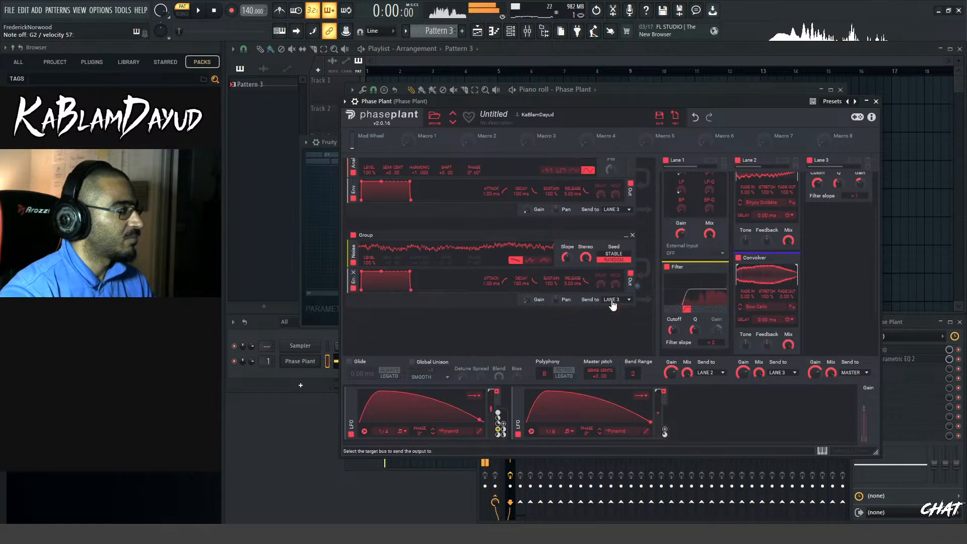
{"action": "left_click", "coordinate": [616, 304]}
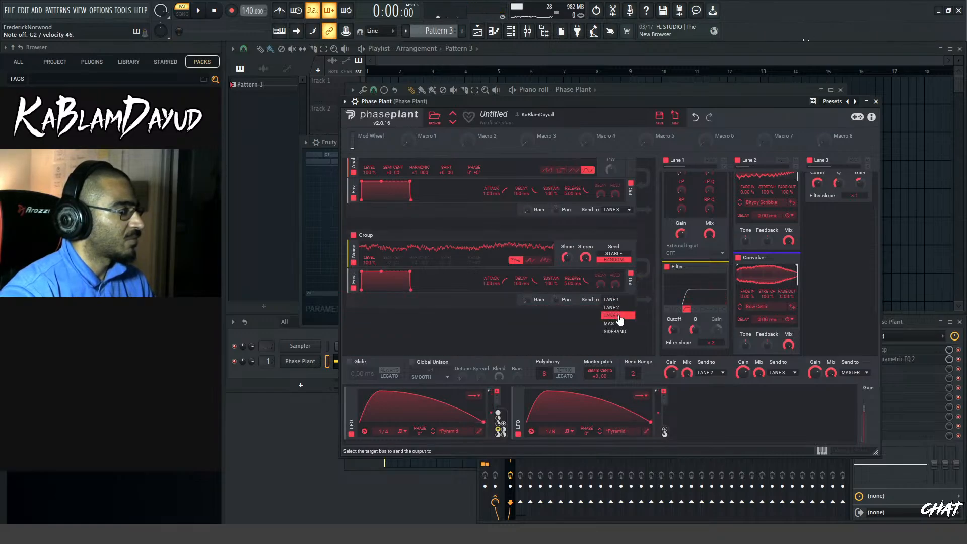
{"action": "left_click", "coordinate": [617, 307]}
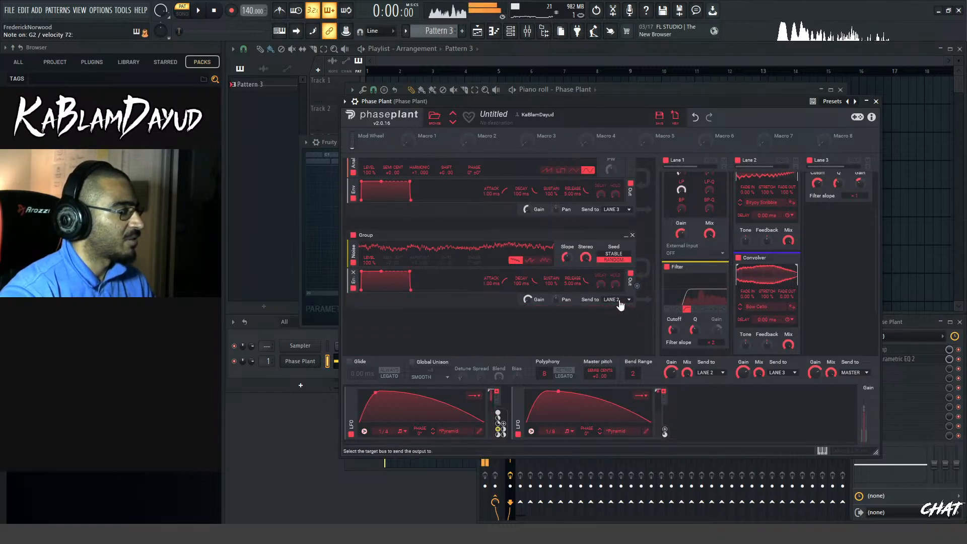
{"action": "left_click", "coordinate": [618, 302]}
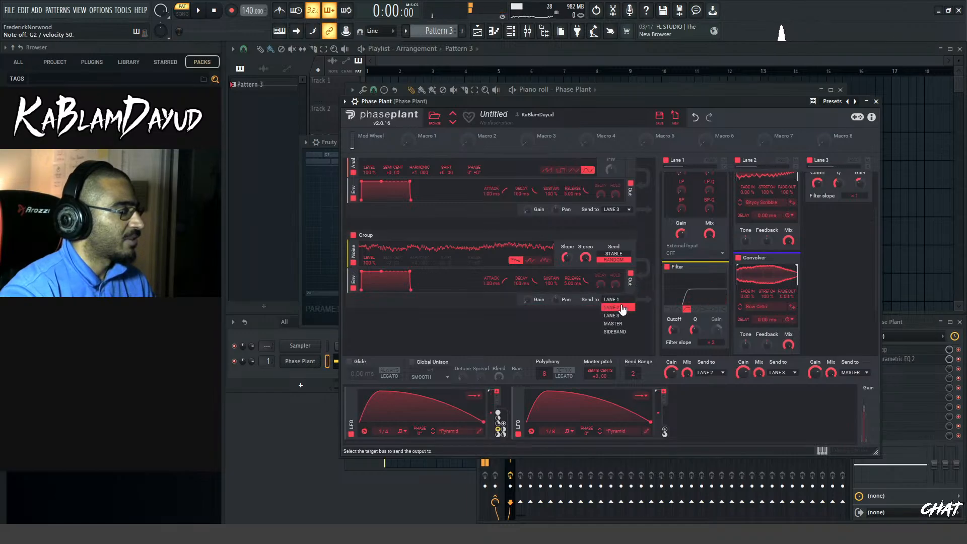
{"action": "left_click", "coordinate": [617, 300]}
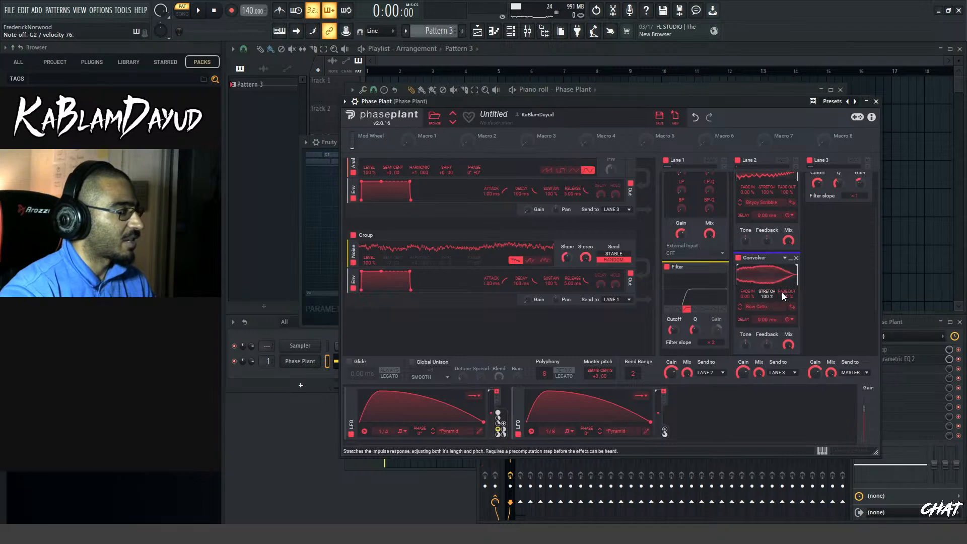
Shorten the second Convolver's impulse by pulling in its end trim, with Fade Out at 100%
{"action": "mouse_move", "coordinate": [796, 274]}
{"action": "left_mouse_down"}
{"action": "mouse_move", "coordinate": [749, 281]}
{"action": "mouse_move", "coordinate": [776, 281]}
{"action": "left_mouse_up"}
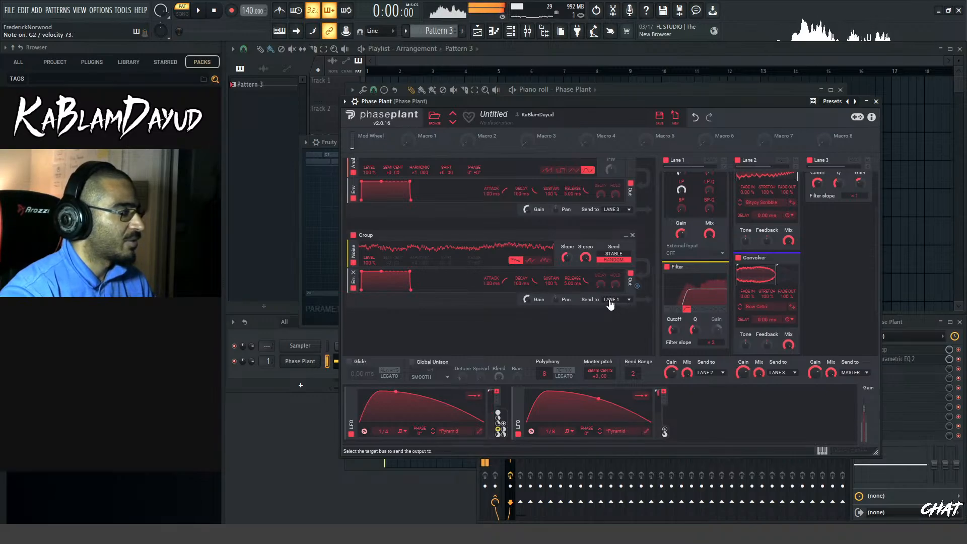
{"action": "left_click", "coordinate": [755, 306]}
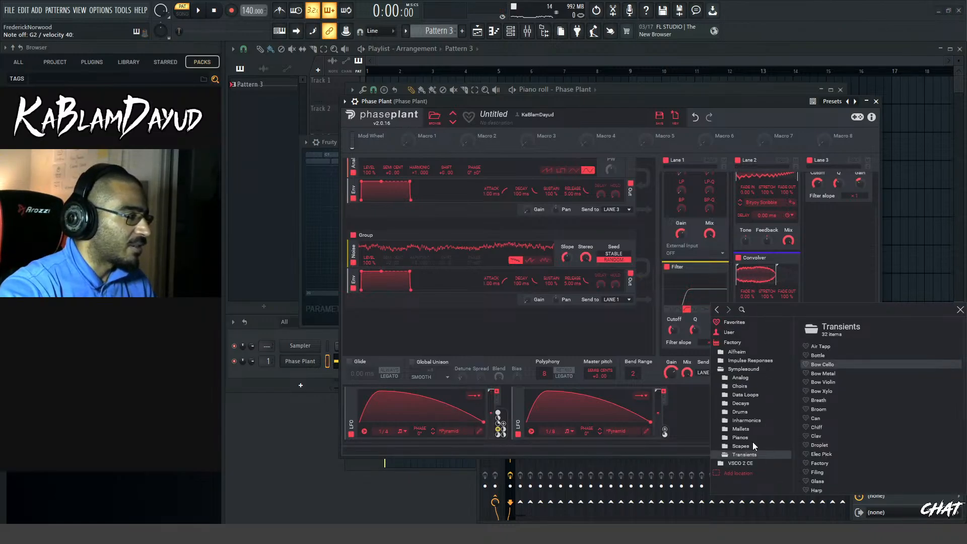
{"action": "left_click", "coordinate": [767, 255]}
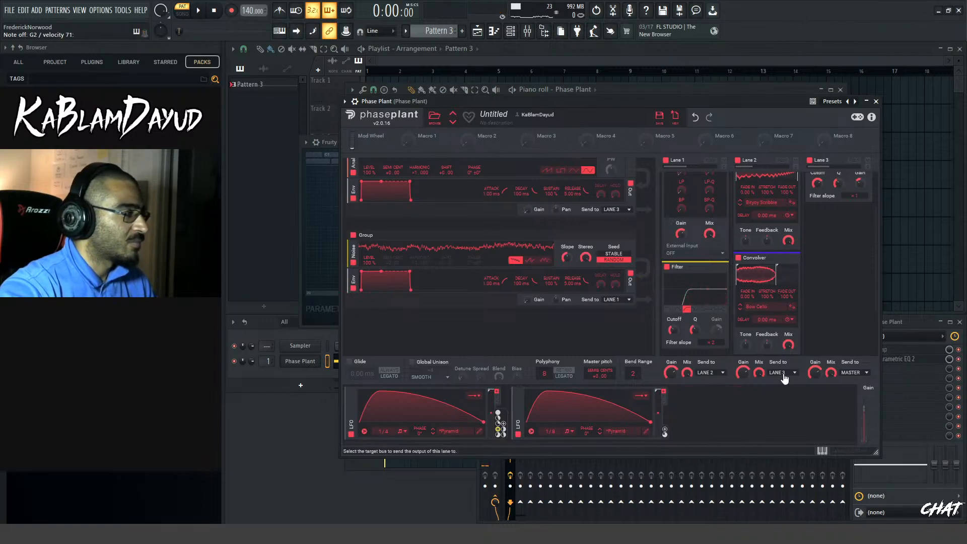
{"action": "scroll", "coordinate": [831, 257], "scroll_direction": "up", "scroll_amount": 2}
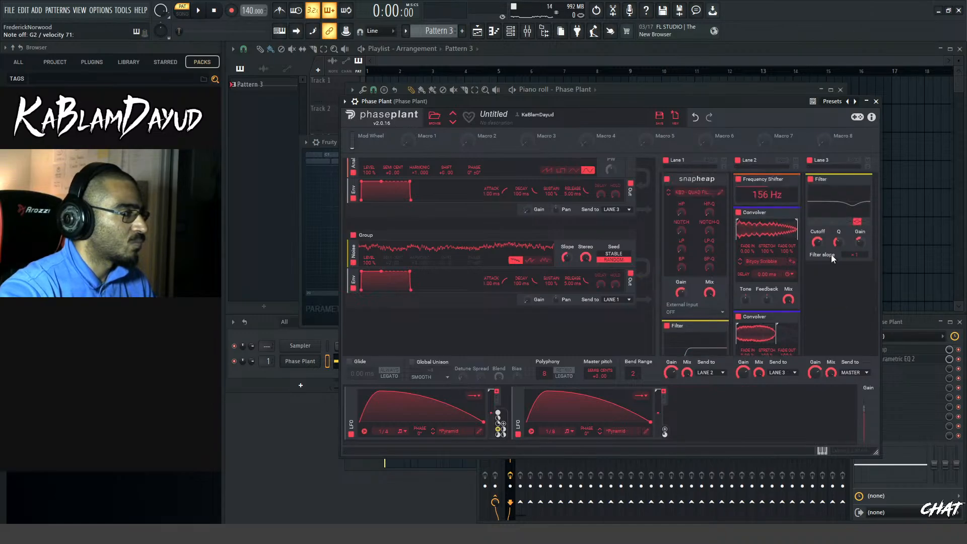
{"action": "scroll", "coordinate": [831, 255], "scroll_direction": "down", "scroll_amount": 3}
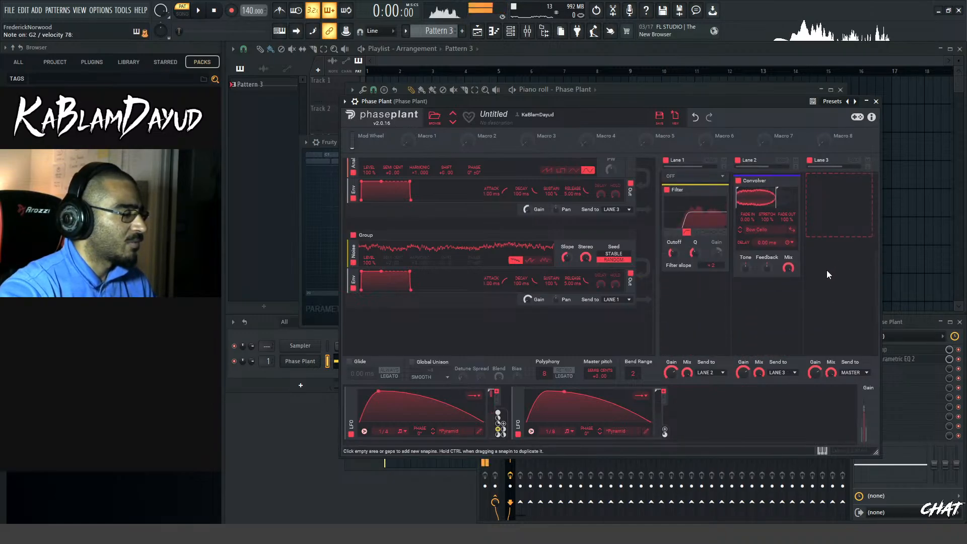
Replace the second Convolver's impulse with Chiff from the Transients folder and extend its end trim slightly
{"action": "left_click", "coordinate": [793, 226]}
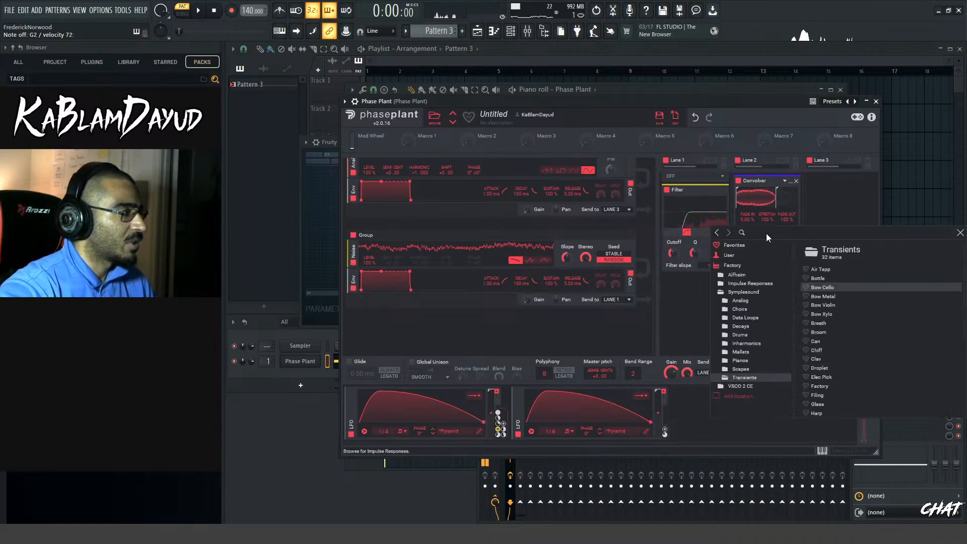
{"action": "left_click", "coordinate": [829, 368]}
{"action": "left_click", "coordinate": [828, 350]}
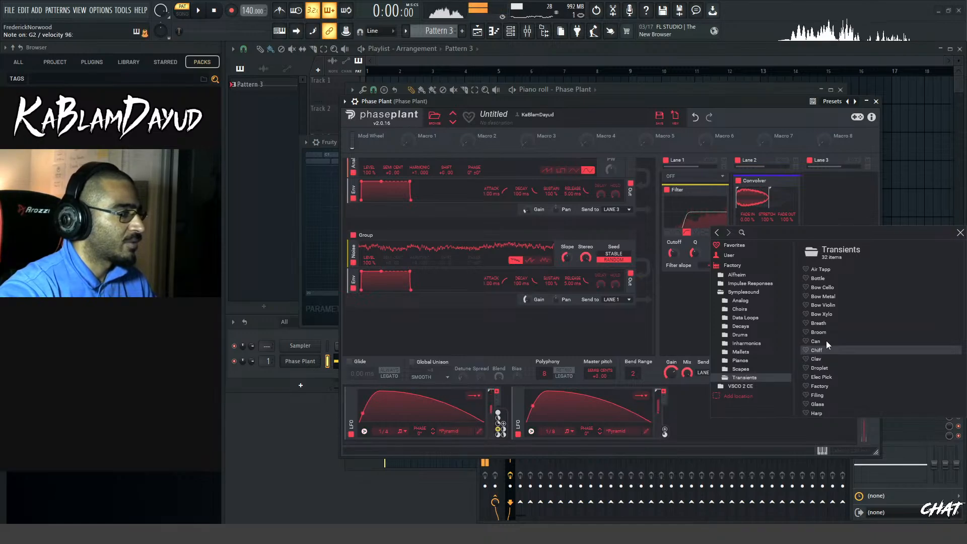
{"action": "left_click", "coordinate": [773, 192]}
{"action": "mouse_move", "coordinate": [770, 197]}
{"action": "left_mouse_down"}
{"action": "mouse_move", "coordinate": [847, 212]}
{"action": "mouse_move", "coordinate": [780, 209]}
{"action": "left_mouse_up"}
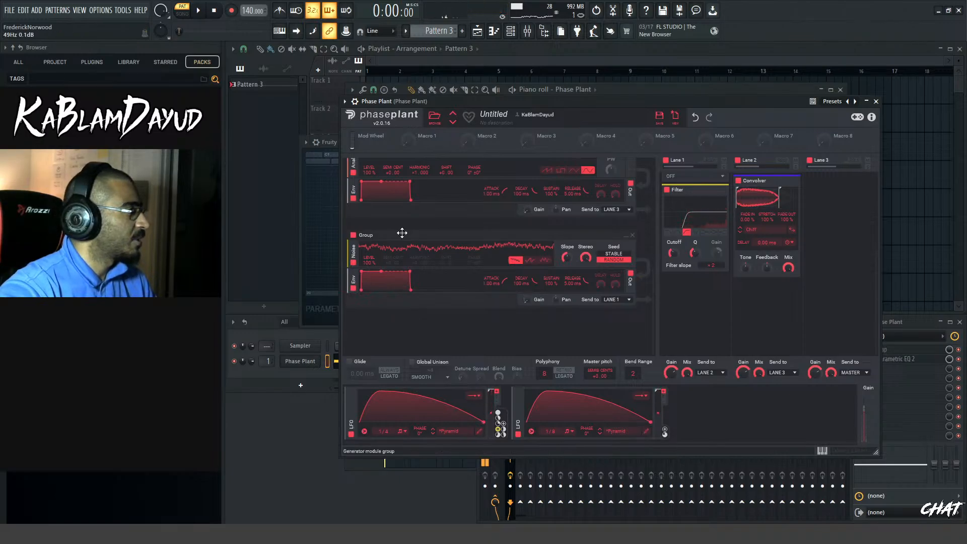
Try sending the noise group straight to Master, and return its output to Lane 1
{"action": "left_click", "coordinate": [615, 301]}
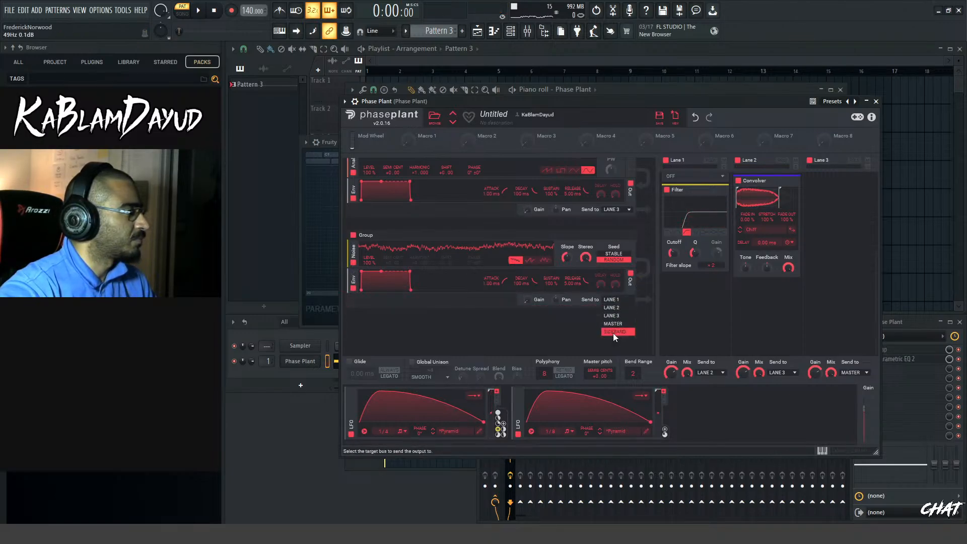
{"action": "left_click", "coordinate": [613, 323]}
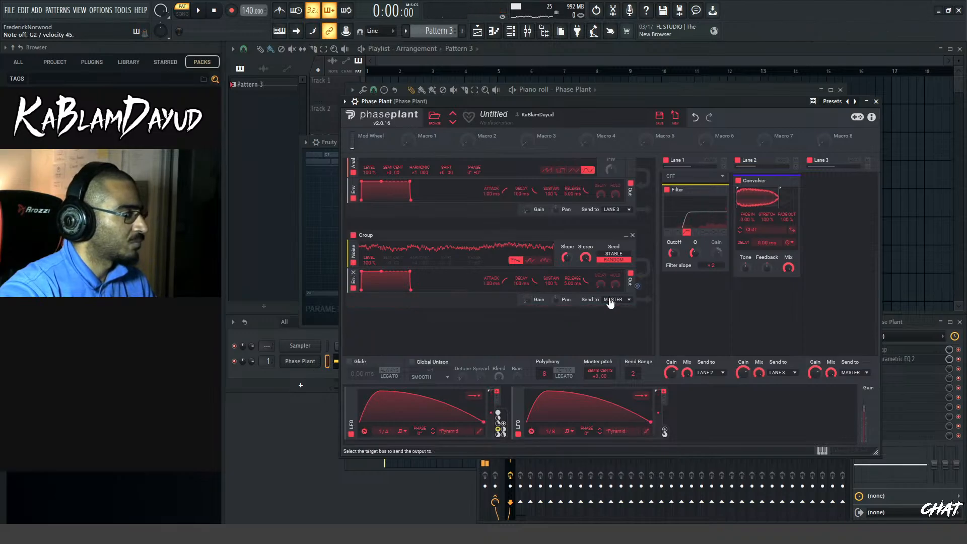
{"action": "left_click", "coordinate": [613, 300]}
{"action": "left_click", "coordinate": [607, 311]}
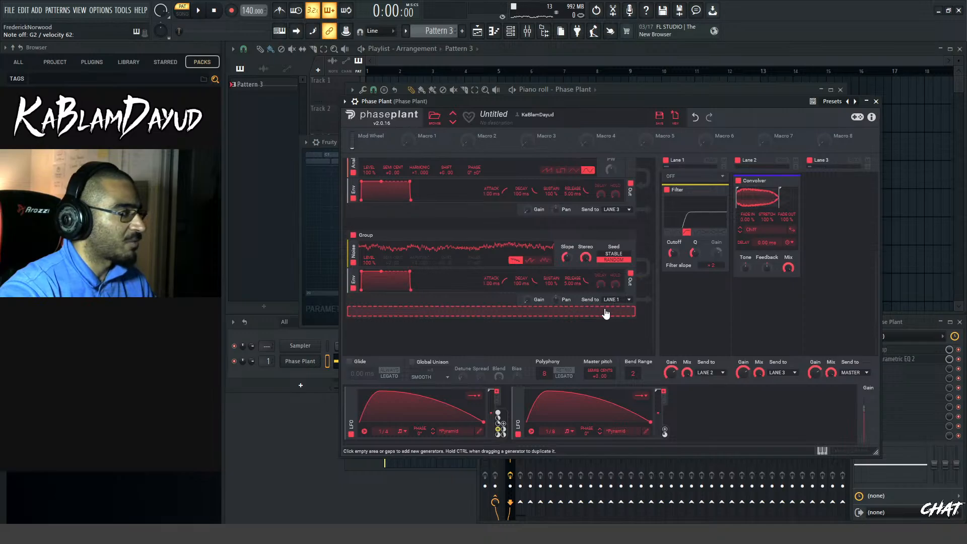
Lower the Mix of the Chiff Convolver in Lane 2
{"action": "scroll", "coordinate": [606, 313], "scroll_direction": "up", "scroll_amount": 3}
{"action": "scroll", "coordinate": [732, 298], "scroll_direction": "up", "scroll_amount": 2}
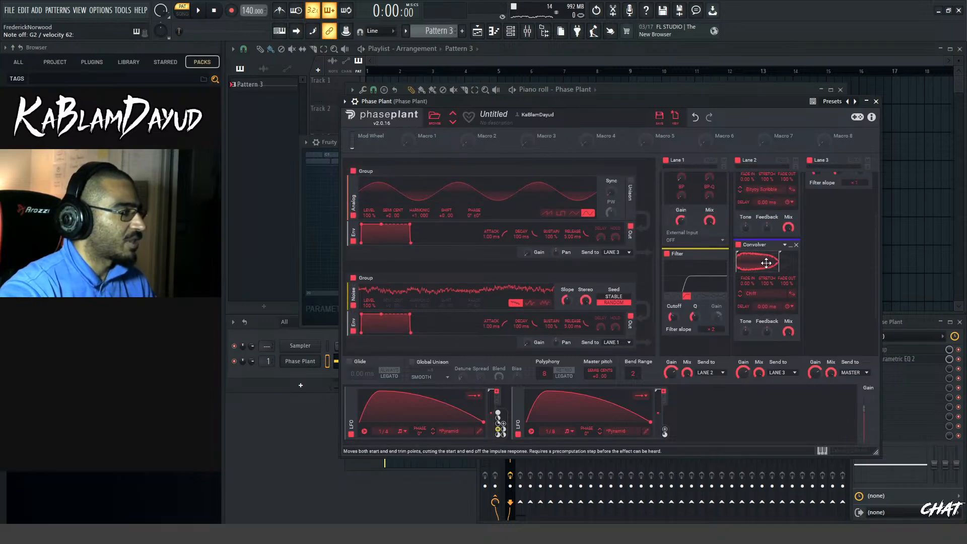
{"action": "left_click_drag", "start_coordinate": [789, 331], "coordinate": [787, 353]}
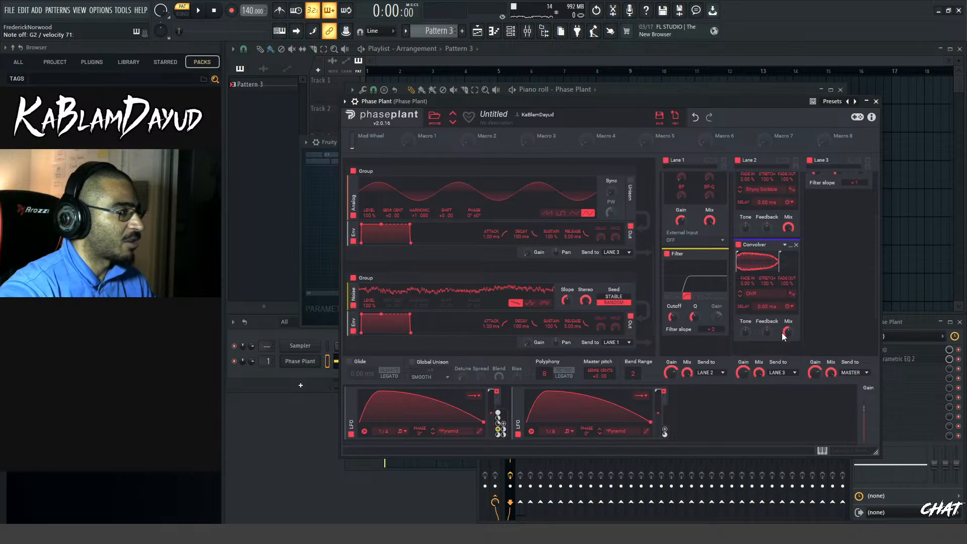
{"action": "left_click_drag", "start_coordinate": [789, 332], "coordinate": [789, 333]}
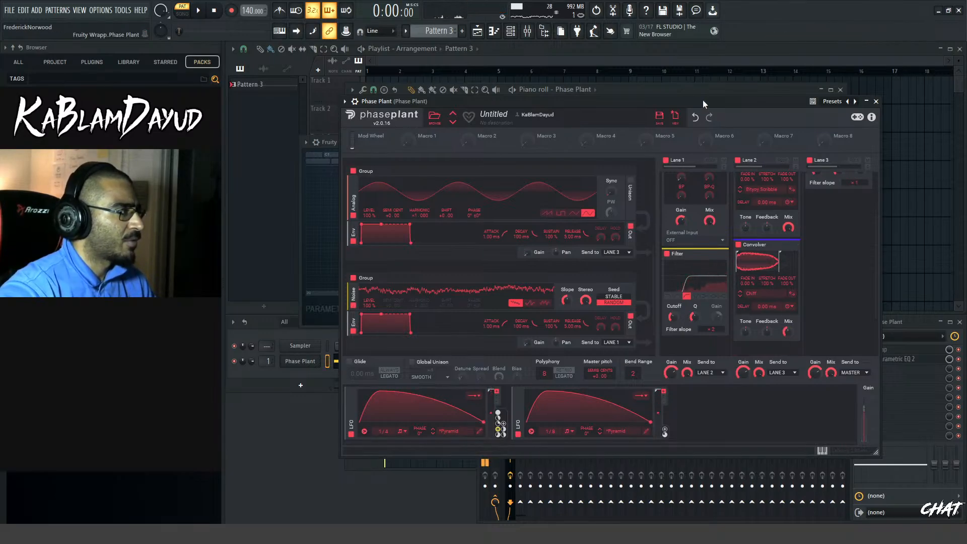
Close the Phase Plant and piano roll windows and place Pattern 3 at the start of Track 1 in the Playlist
{"action": "left_click_drag", "start_coordinate": [702, 99], "coordinate": [675, 67]}
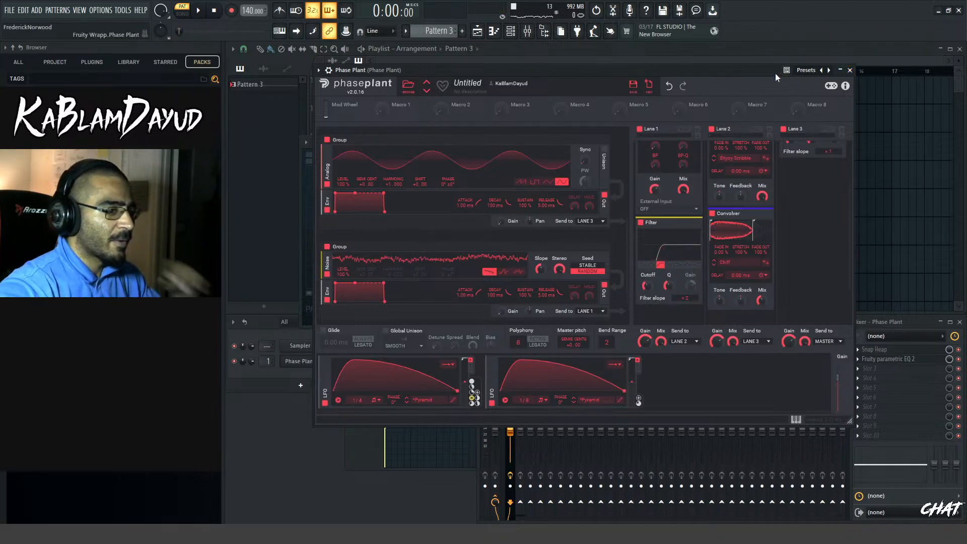
{"action": "left_click", "coordinate": [850, 70]}
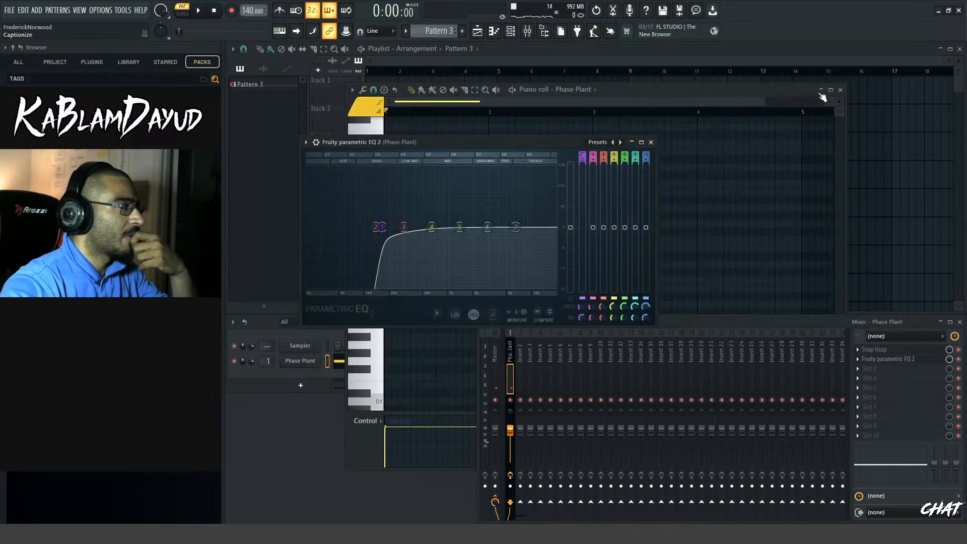
{"action": "left_click", "coordinate": [494, 31]}
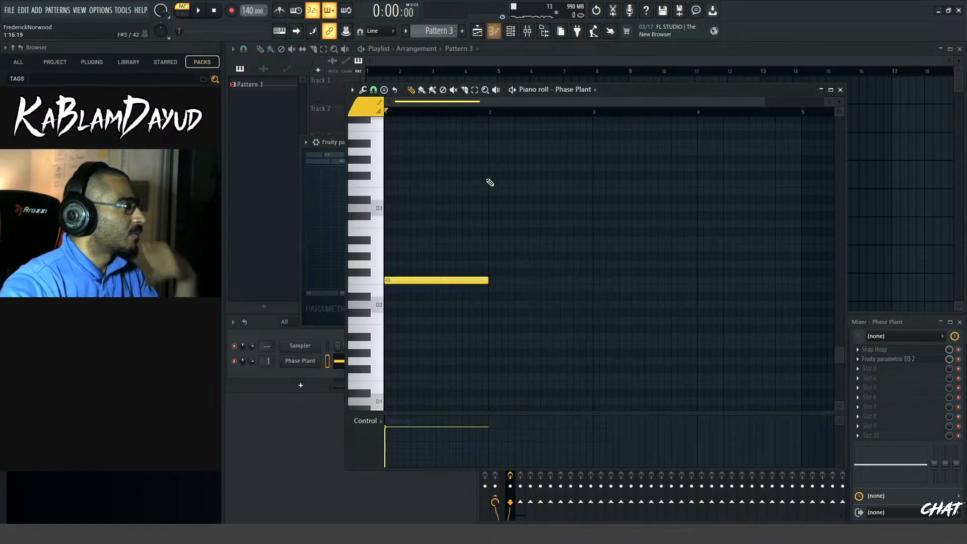
{"action": "left_click", "coordinate": [492, 33]}
{"action": "left_click_drag", "start_coordinate": [413, 88], "coordinate": [342, 93]}
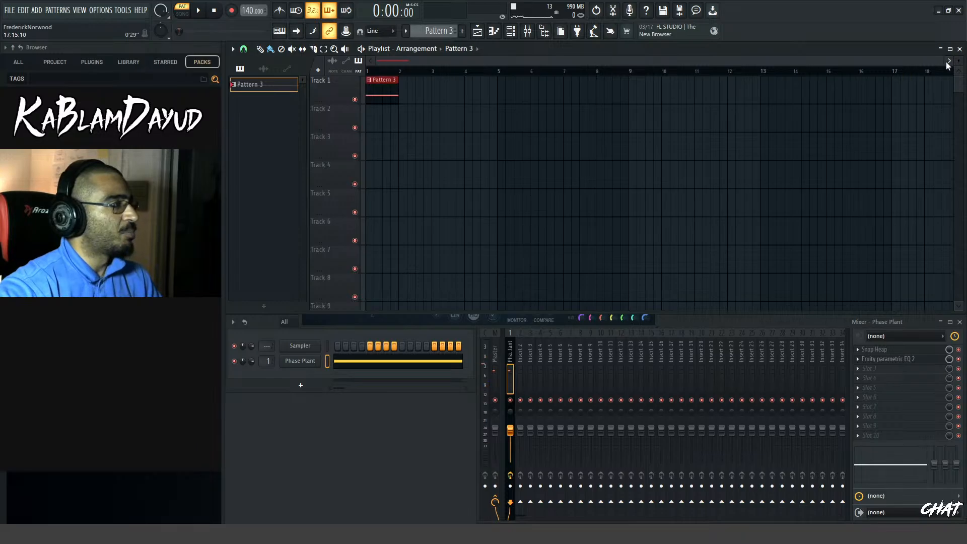
{"action": "left_click_drag", "start_coordinate": [945, 61], "coordinate": [556, 61]}
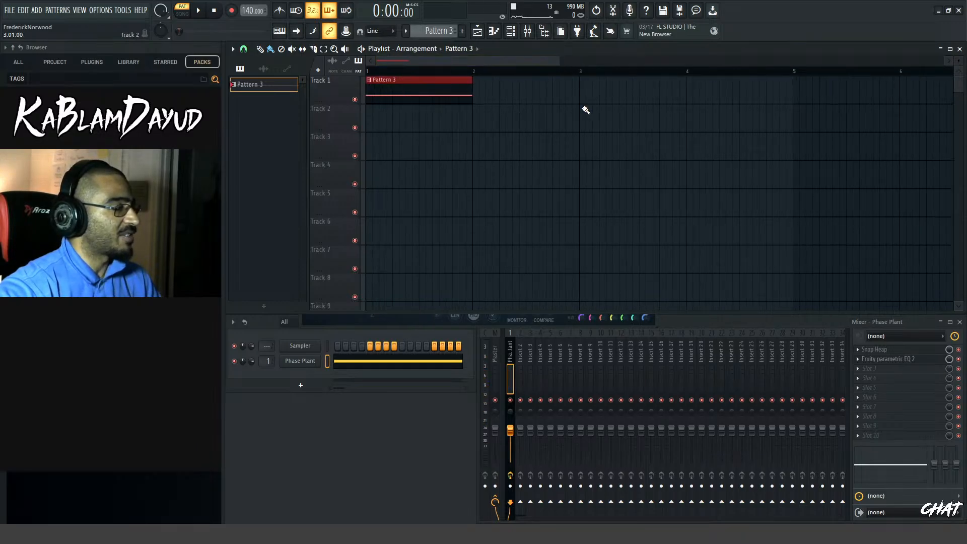
Reopen Phase Plant, fine-tune the Chiff Convolver's Mix in Lane 2 to 30%, and close the plugin
{"action": "left_click", "coordinate": [303, 361]}
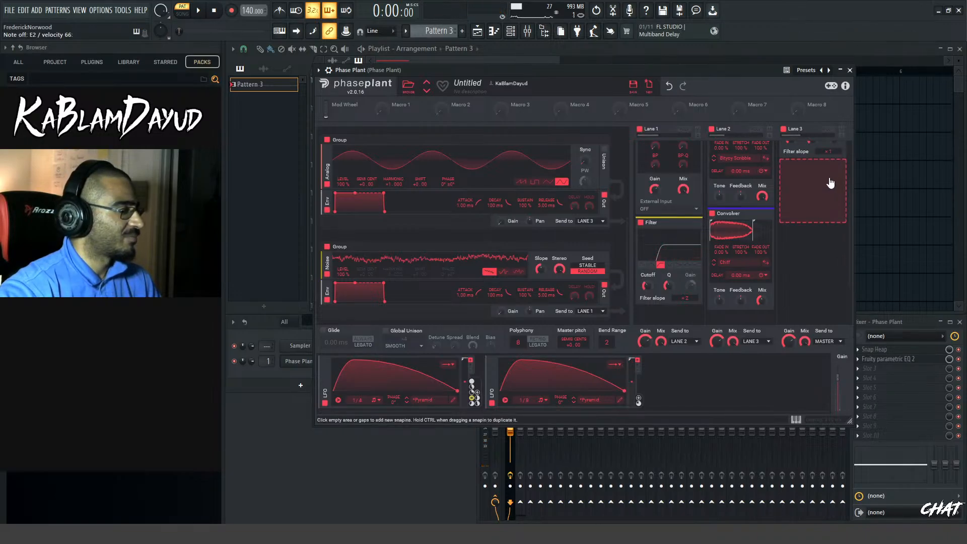
{"action": "left_click_drag", "start_coordinate": [759, 300], "coordinate": [759, 304]}
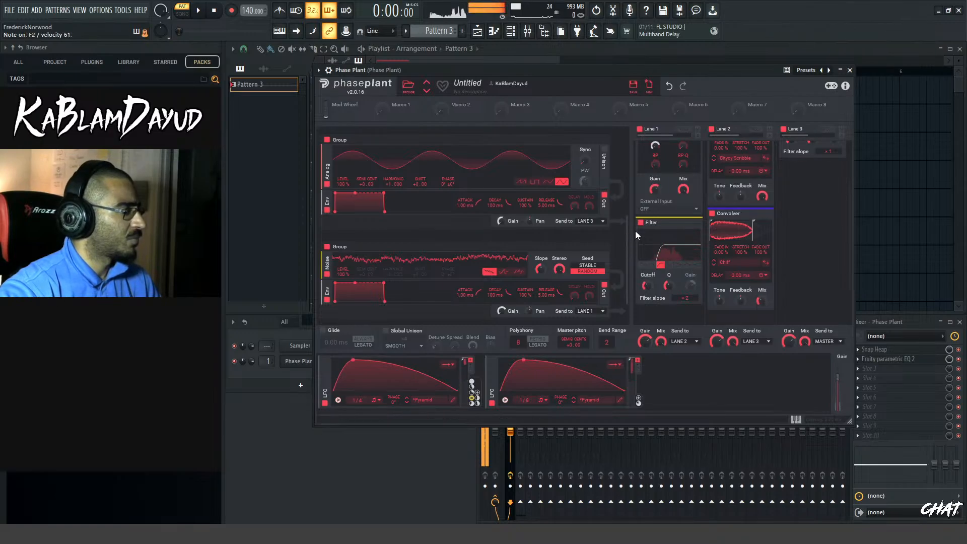
{"action": "scroll", "coordinate": [630, 225], "scroll_direction": "up", "scroll_amount": 3}
{"action": "scroll", "coordinate": [629, 212], "scroll_direction": "up", "scroll_amount": 3}
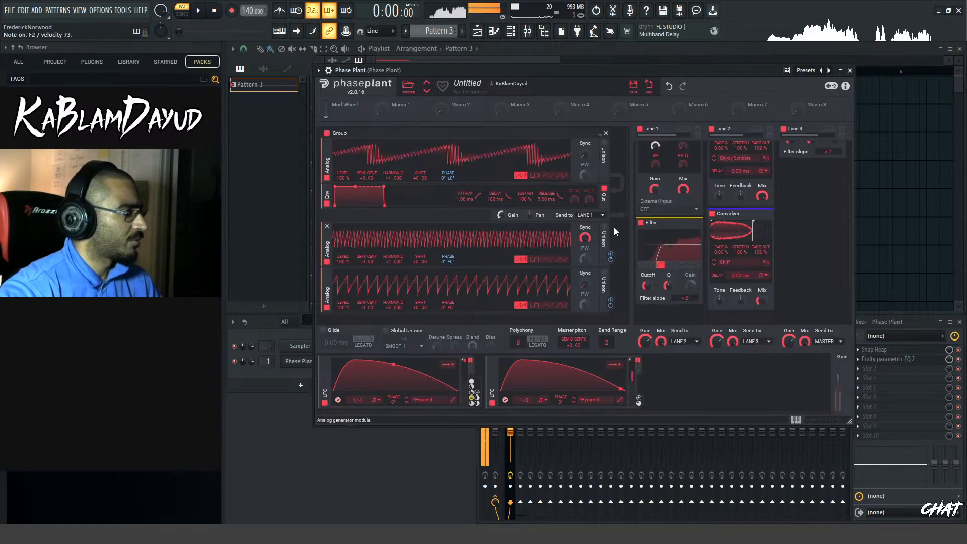
{"action": "scroll", "coordinate": [759, 301], "scroll_direction": "up", "scroll_amount": 5}
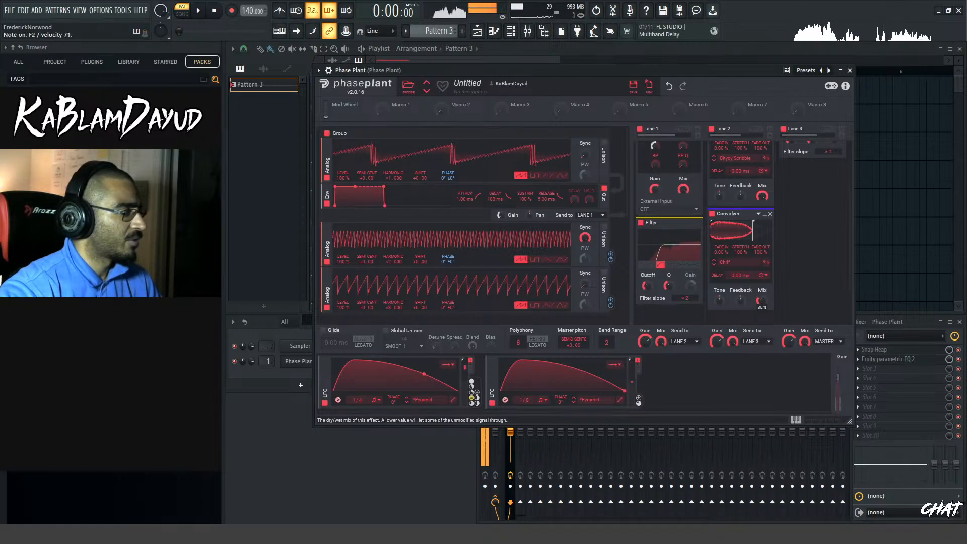
{"action": "left_click", "coordinate": [849, 70]}
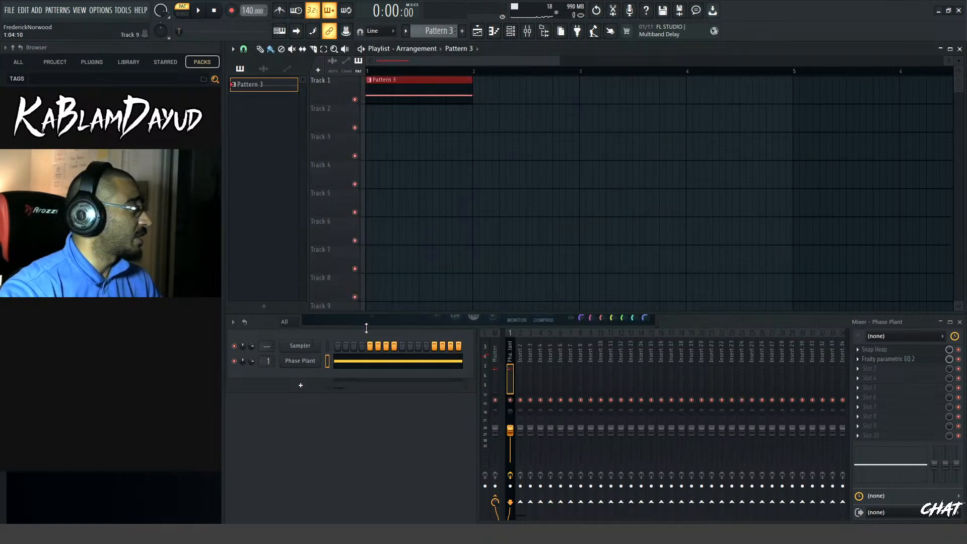
Add a second Phase Plant instance to the channel rack and insert a Sampler generator in it
{"action": "left_click", "coordinate": [306, 385]}
{"action": "left_click", "coordinate": [314, 336]}
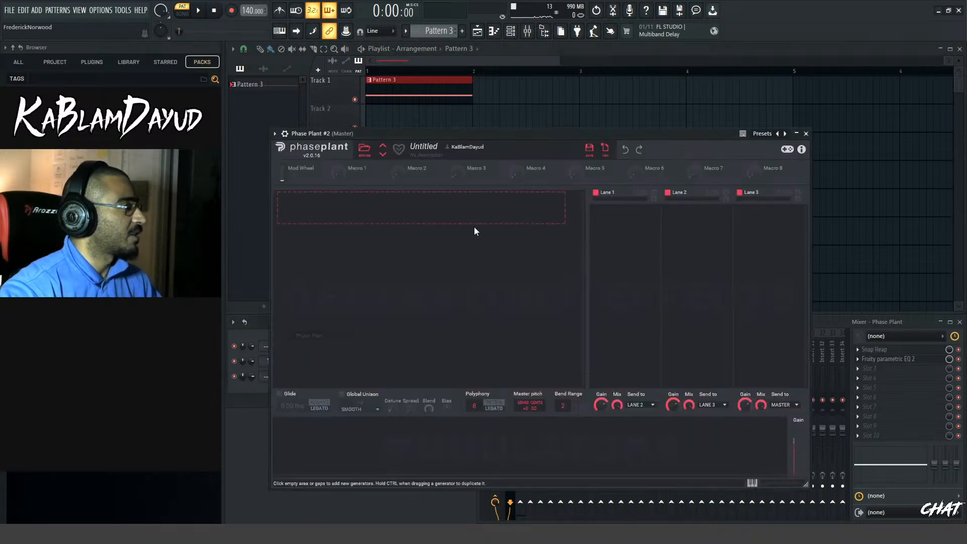
{"action": "left_click", "coordinate": [329, 216]}
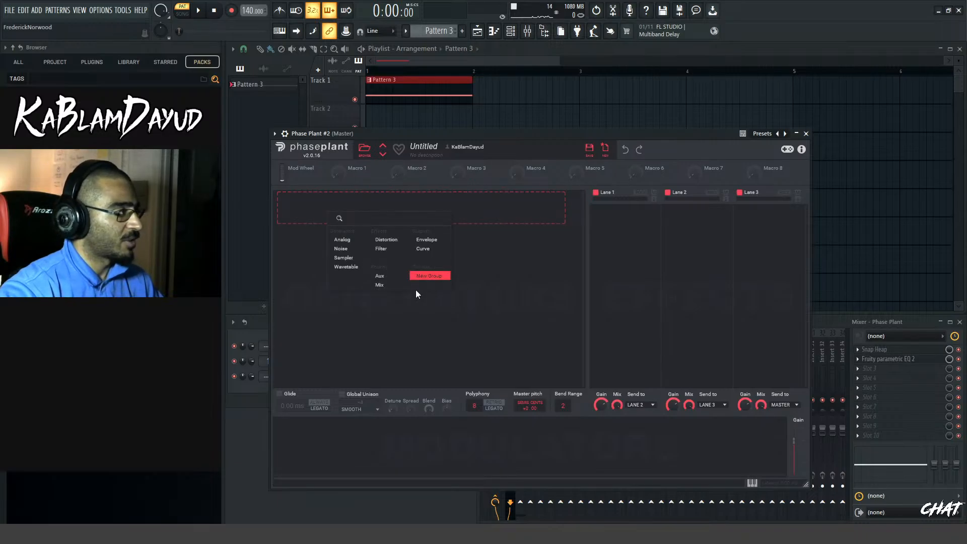
{"action": "left_click", "coordinate": [345, 255]}
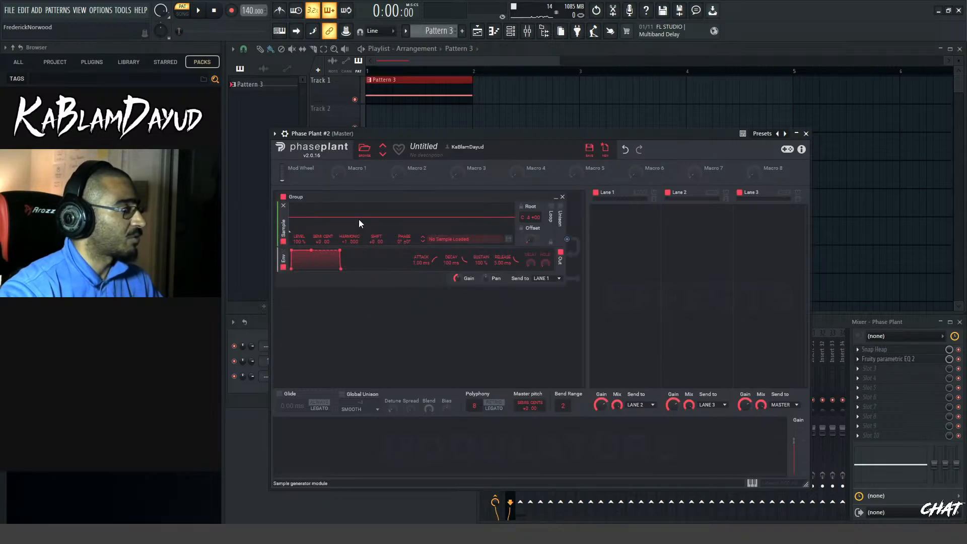
Search the sample packs for "transient", audition results, and load an N-Snare-Transient sample into the Sampler generator
{"action": "left_click", "coordinate": [84, 78]}
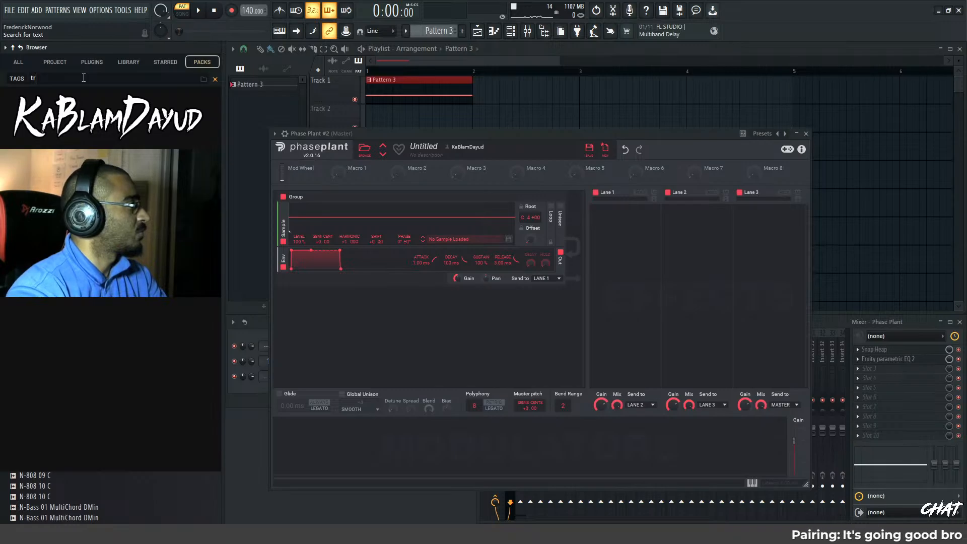
{"action": "key", "text": "BackSpace"}
{"action": "type", "text": "transient"}
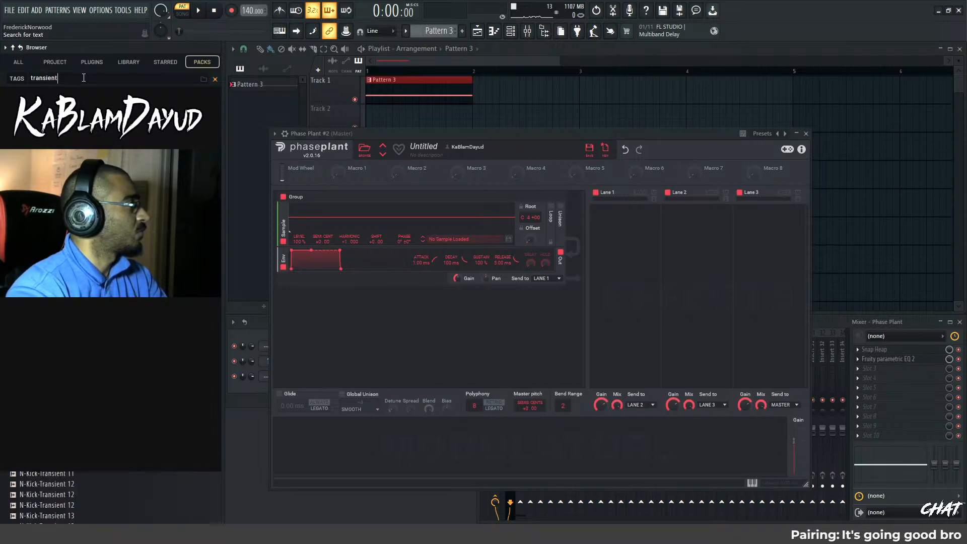
{"action": "scroll", "coordinate": [81, 221], "scroll_direction": "down", "scroll_amount": 10}
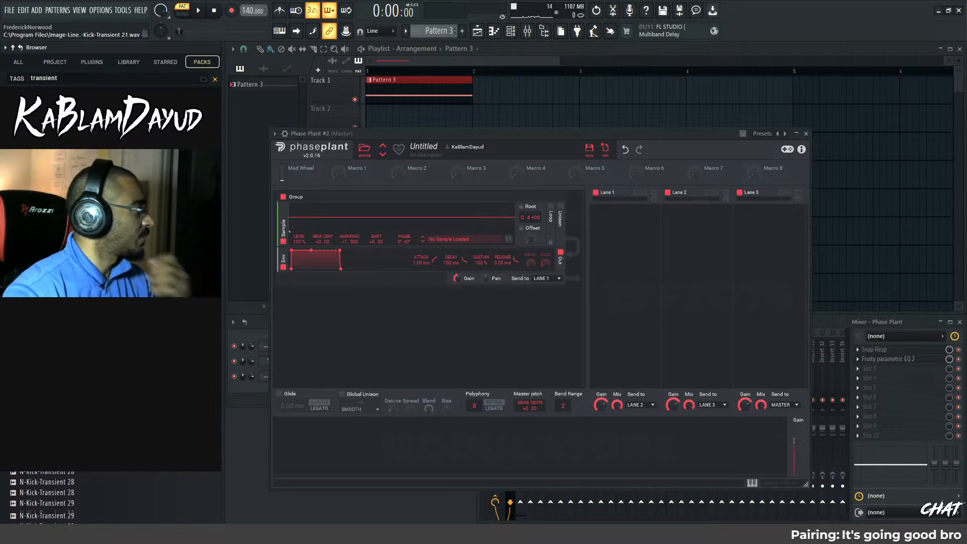
{"action": "left_click", "coordinate": [81, 221]}
{"action": "key", "text": "Up"}
{"action": "key", "text": "Up"}
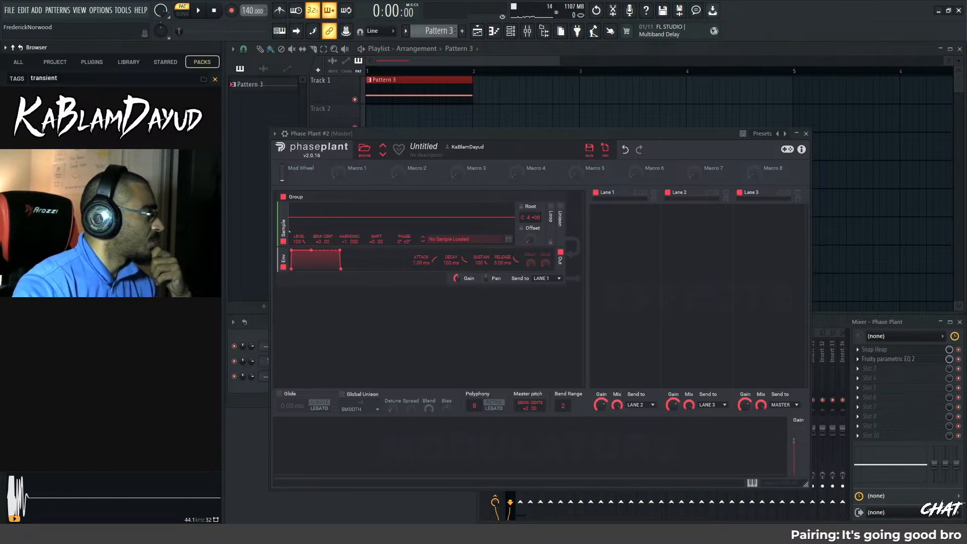
{"action": "left_click_drag", "start_coordinate": [60, 303], "coordinate": [354, 223]}
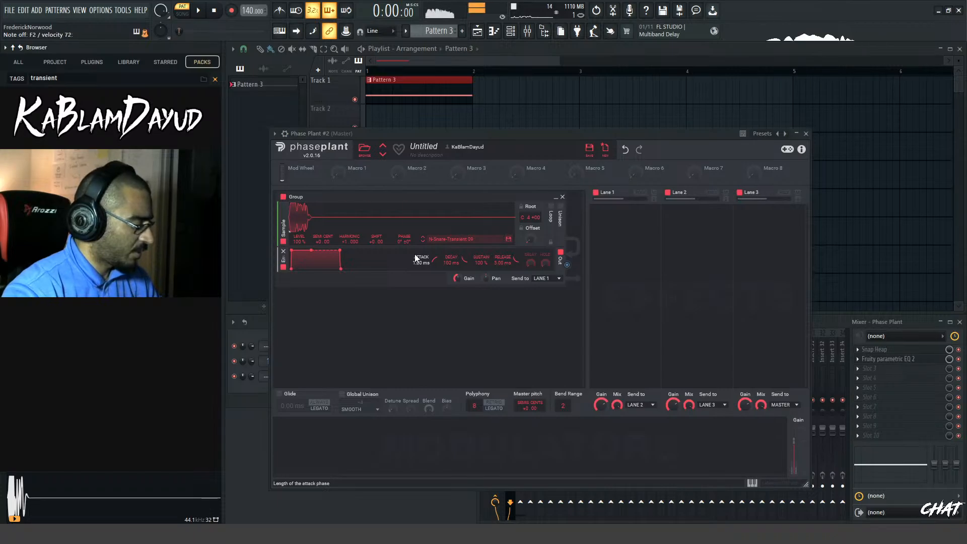
Set the snare transient sample's Root to F#2 and its Shift to -5.00
{"action": "left_click_drag", "start_coordinate": [525, 217], "coordinate": [525, 259]}
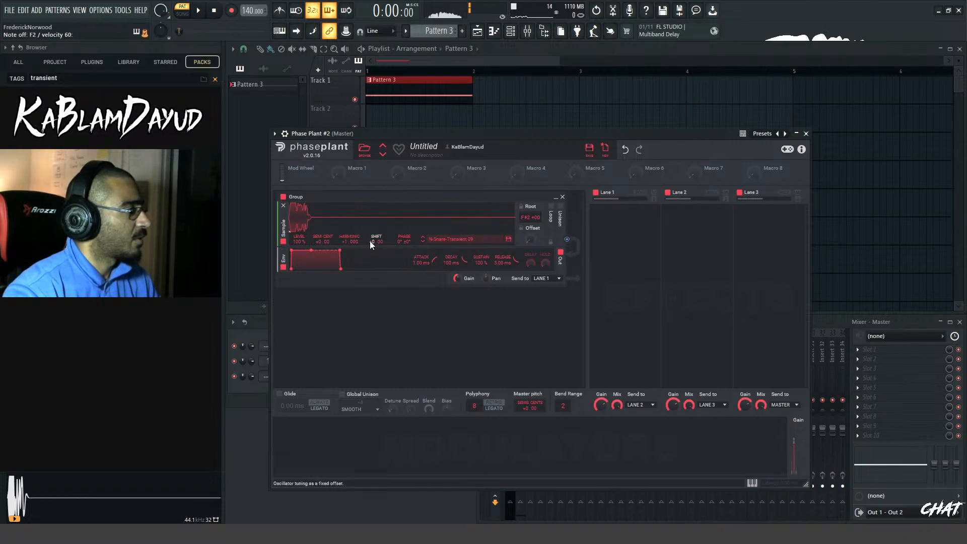
{"action": "left_click_drag", "start_coordinate": [376, 240], "coordinate": [400, 243]}
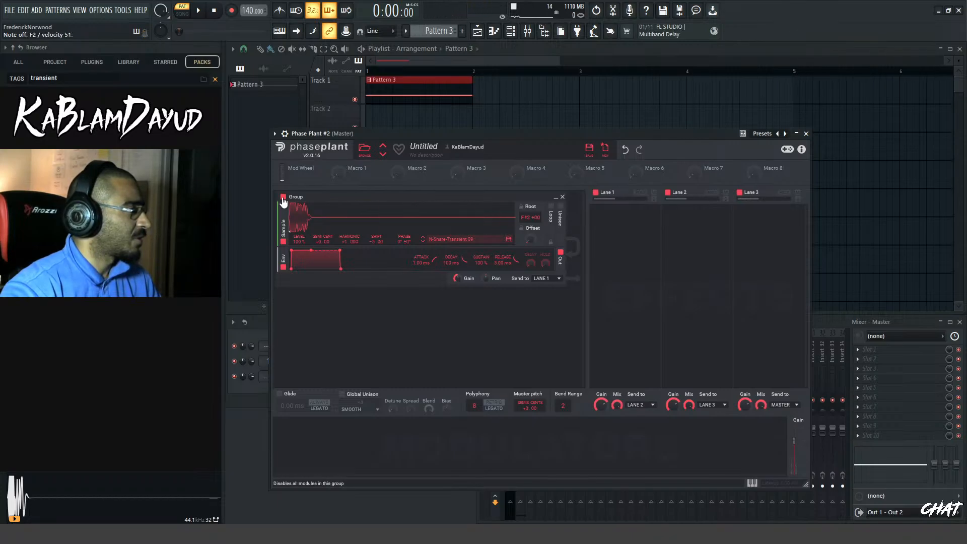
Add a Delay effect to Lane 1 and set it to tempo-synced timing of 1/32
{"action": "left_click", "coordinate": [687, 243]}
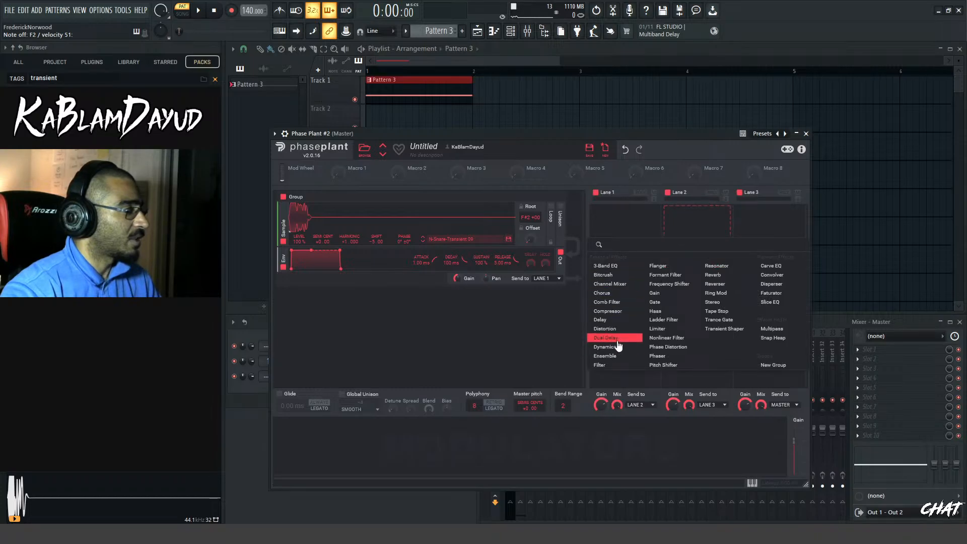
{"action": "left_click", "coordinate": [615, 321]}
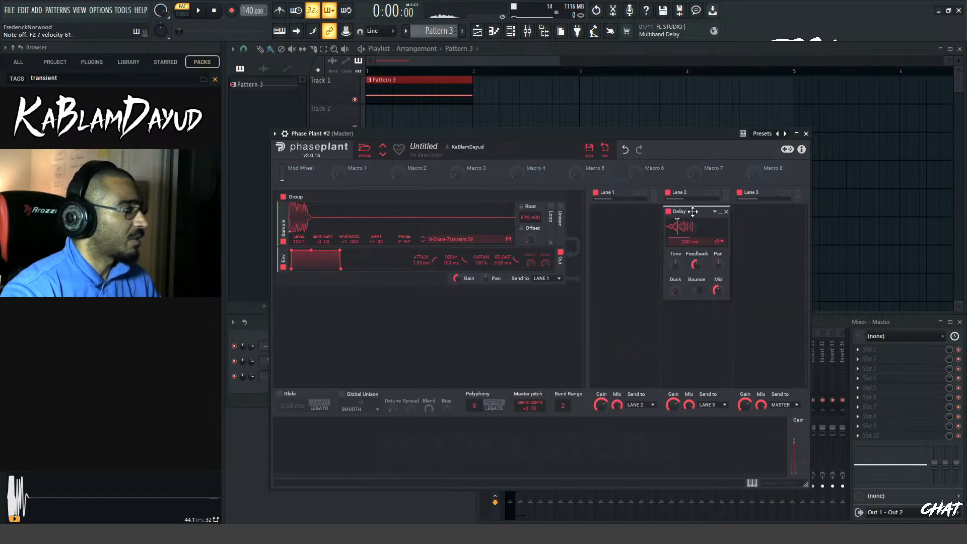
{"action": "left_click_drag", "start_coordinate": [693, 212], "coordinate": [639, 229]}
{"action": "left_click", "coordinate": [646, 242]}
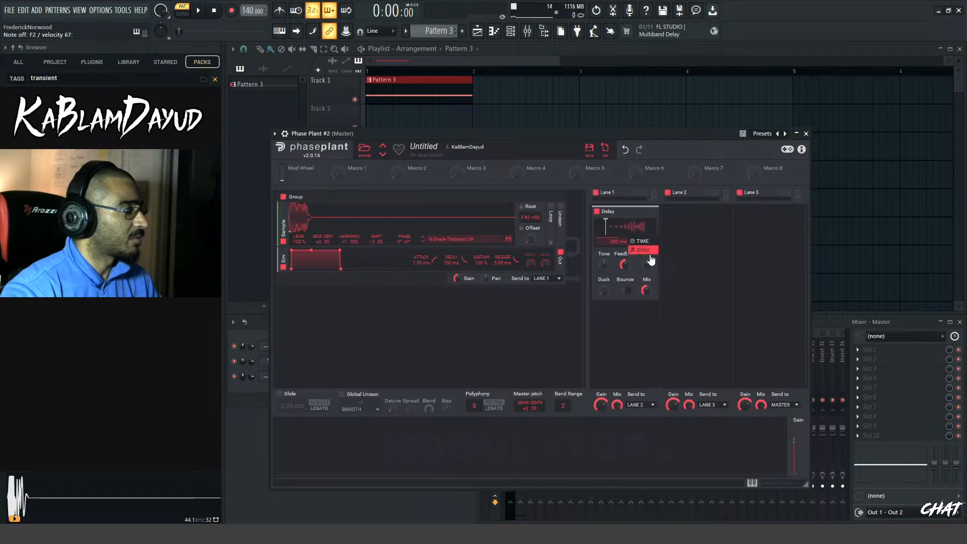
{"action": "left_click", "coordinate": [645, 250]}
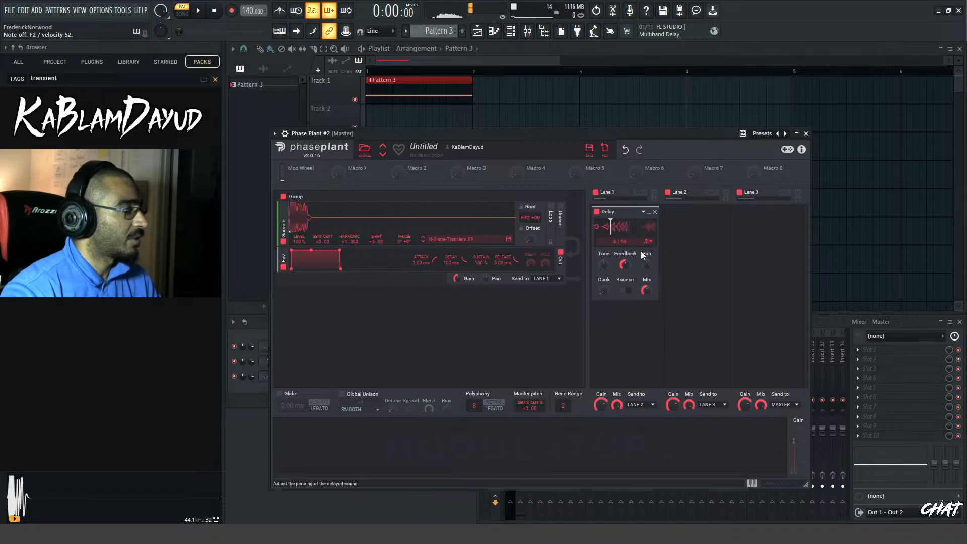
{"action": "mouse_move", "coordinate": [615, 242]}
{"action": "left_mouse_down"}
{"action": "mouse_move", "coordinate": [625, 252]}
{"action": "mouse_move", "coordinate": [623, 230]}
{"action": "left_mouse_up"}
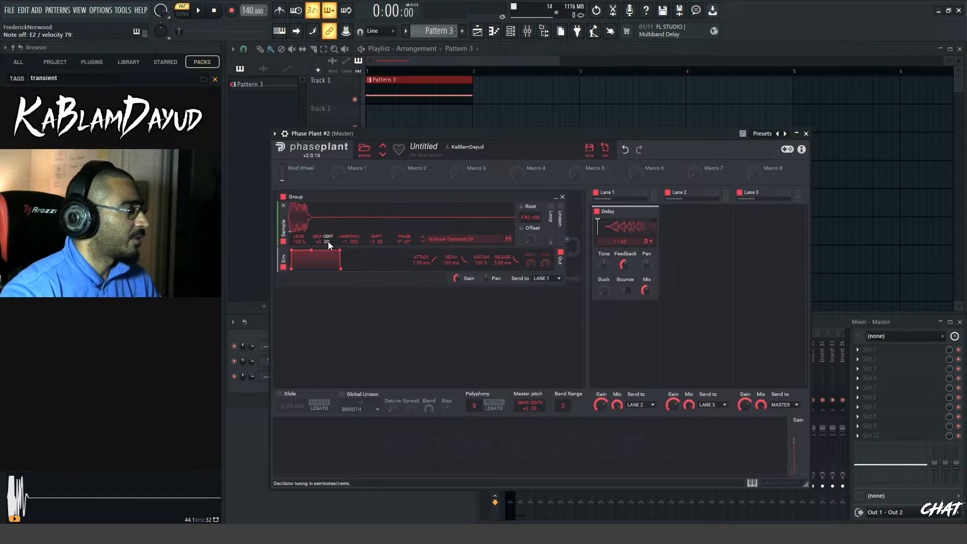
Raise the sample's semitone tuning to +23 and turn the Delay's Mix up to maximum
{"action": "left_click_drag", "start_coordinate": [346, 243], "coordinate": [319, 218]}
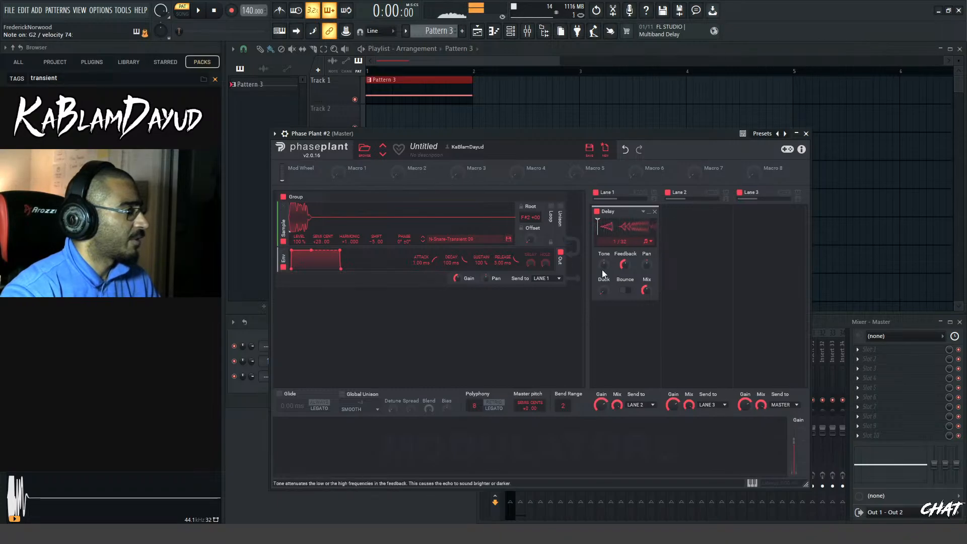
{"action": "mouse_move", "coordinate": [647, 290]}
{"action": "left_mouse_down"}
{"action": "mouse_move", "coordinate": [647, 277]}
{"action": "mouse_move", "coordinate": [644, 287]}
{"action": "left_mouse_up"}
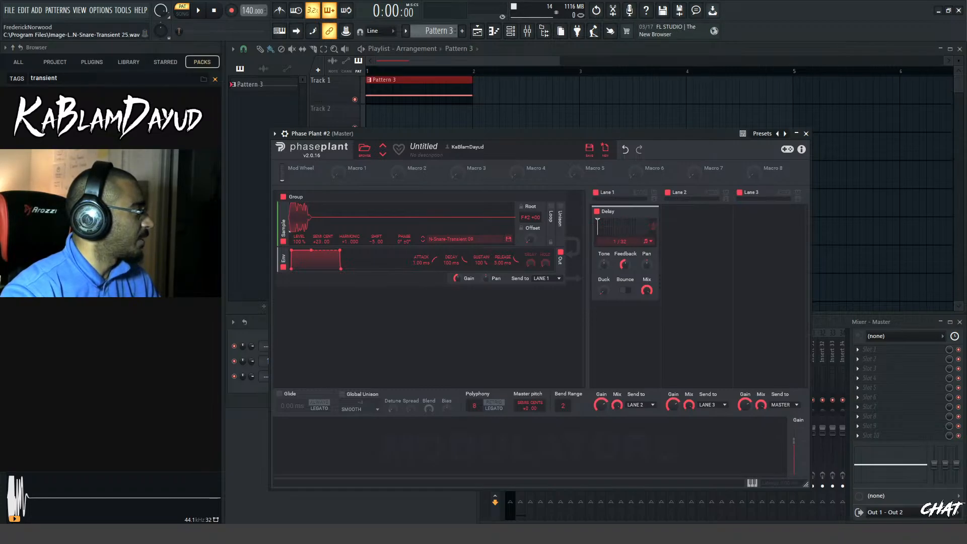
Replace the Sampler's sample with TRANSIENT 001 and return its semitone tuning to 0
{"action": "left_click", "coordinate": [101, 252]}
{"action": "left_click_drag", "start_coordinate": [101, 262], "coordinate": [323, 213]}
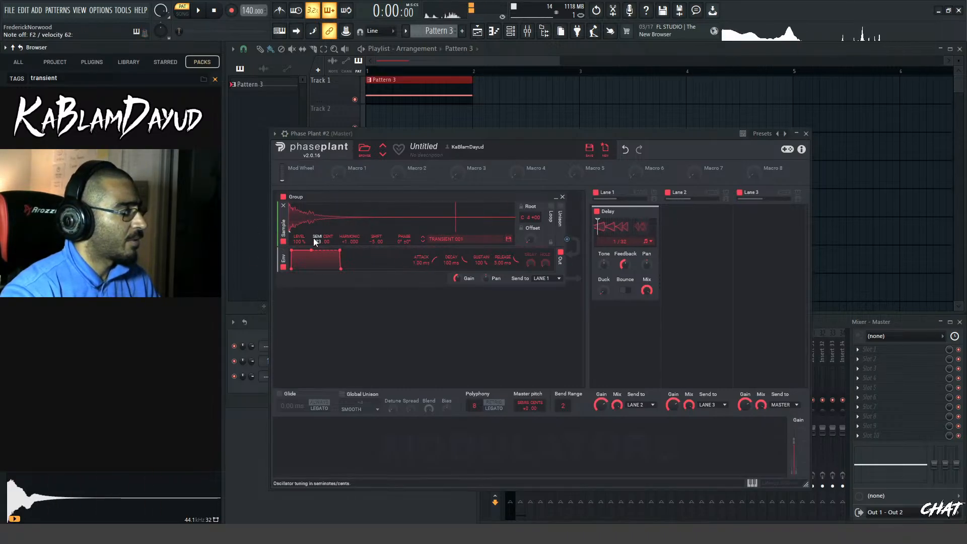
{"action": "left_click_drag", "start_coordinate": [313, 241], "coordinate": [313, 215]}
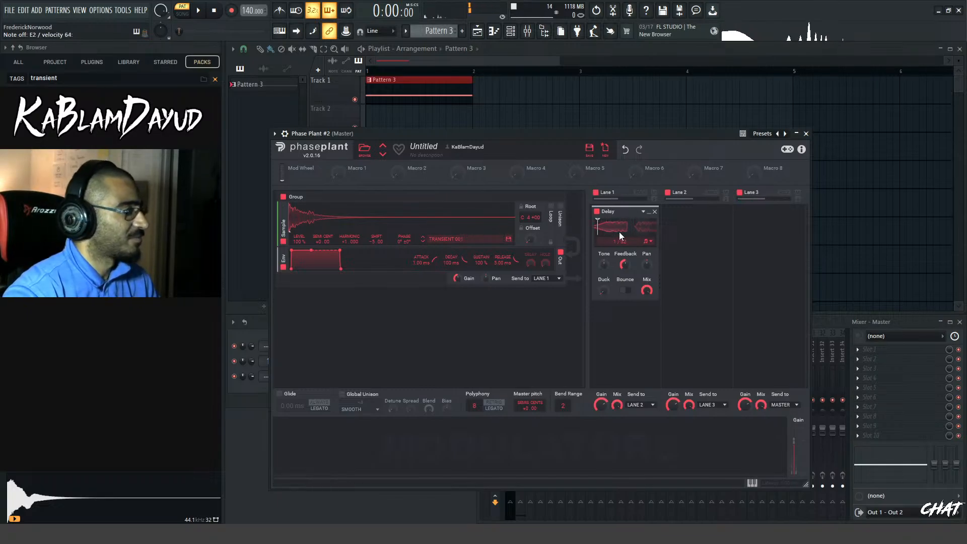
Set the Root of the TRANSIENT 001 sample to F2
{"action": "left_click_drag", "start_coordinate": [525, 218], "coordinate": [525, 285]}
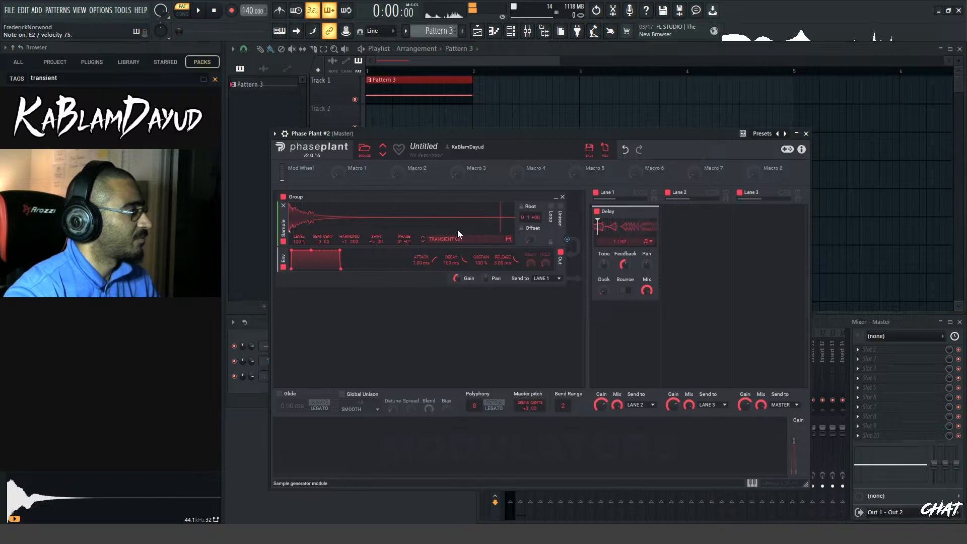
{"action": "left_click_drag", "start_coordinate": [527, 217], "coordinate": [526, 194]}
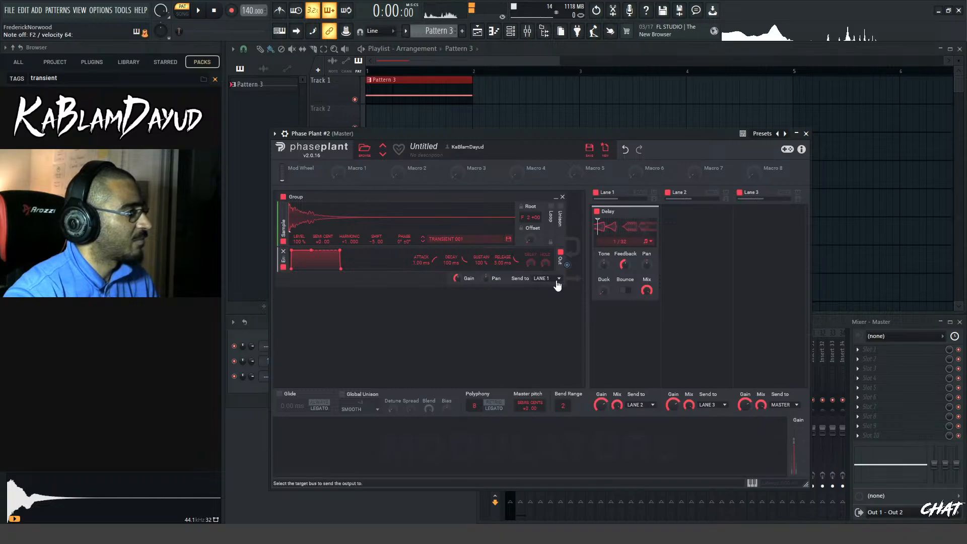
{"action": "left_click", "coordinate": [442, 119]}
{"action": "left_click_drag", "start_coordinate": [443, 119], "coordinate": [377, 120]}
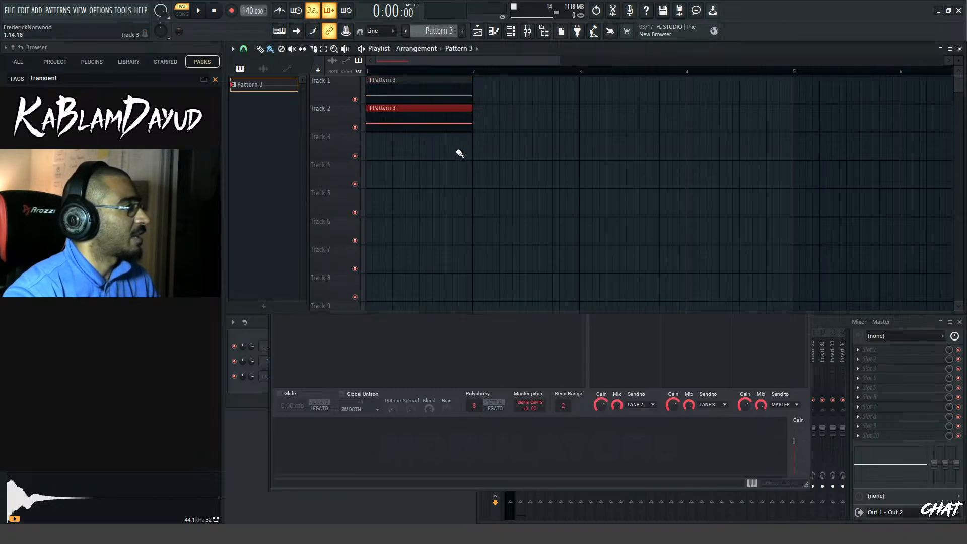
{"action": "right_click", "coordinate": [437, 122]}
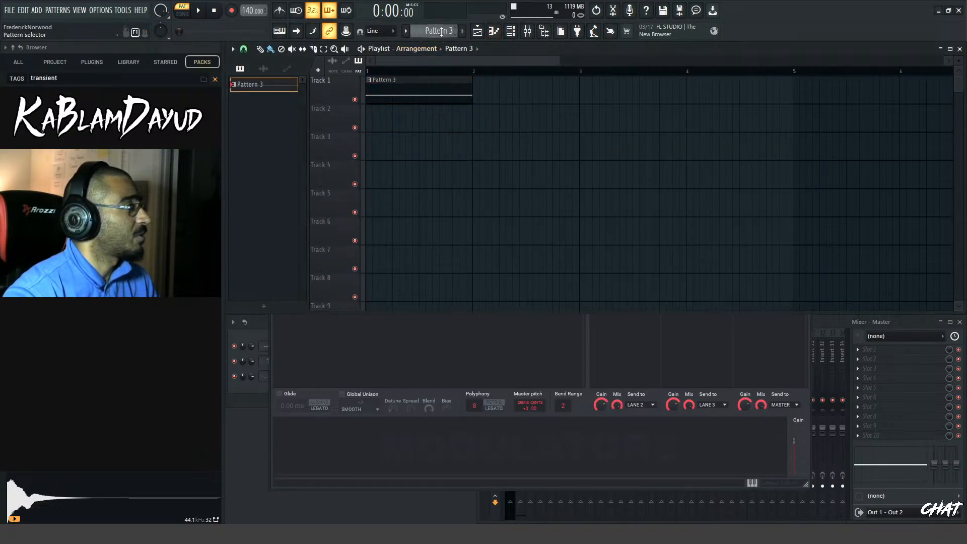
Switch to Pattern 2 and place it at the start of Track 2 in the Playlist
{"action": "scroll", "coordinate": [441, 31], "scroll_direction": "up", "scroll_amount": 1}
{"action": "left_click", "coordinate": [406, 128]}
{"action": "left_click_drag", "start_coordinate": [407, 128], "coordinate": [370, 121]}
Draw a one-bar F2 note at the start of Pattern 2 for Phase Plant #2 and return to the Playlist
{"action": "left_click", "coordinate": [495, 34]}
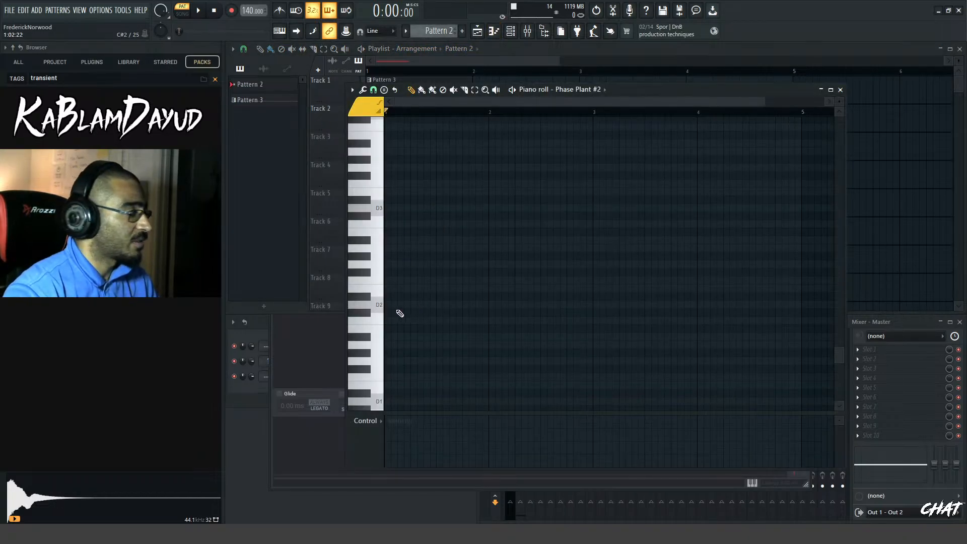
{"action": "left_click_drag", "start_coordinate": [378, 304], "coordinate": [380, 290]}
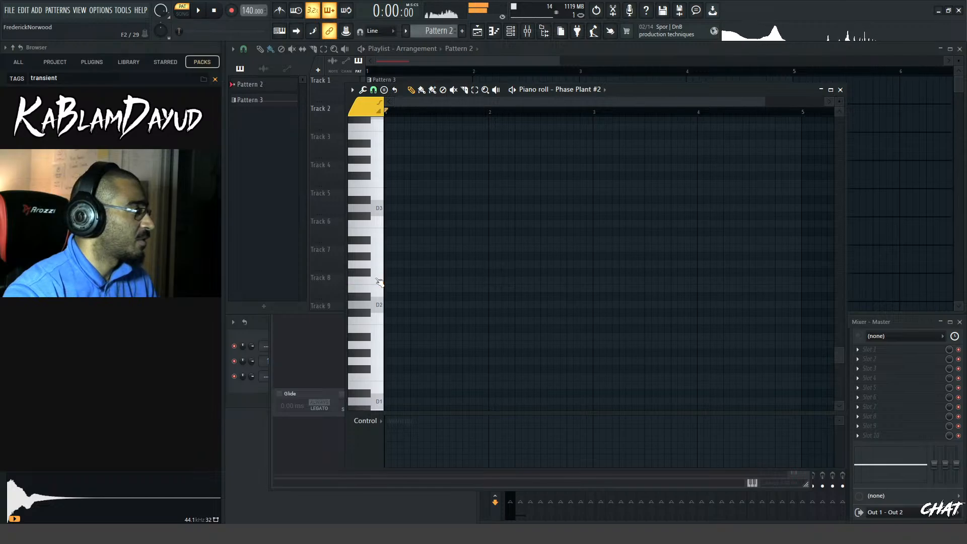
{"action": "left_click", "coordinate": [390, 280]}
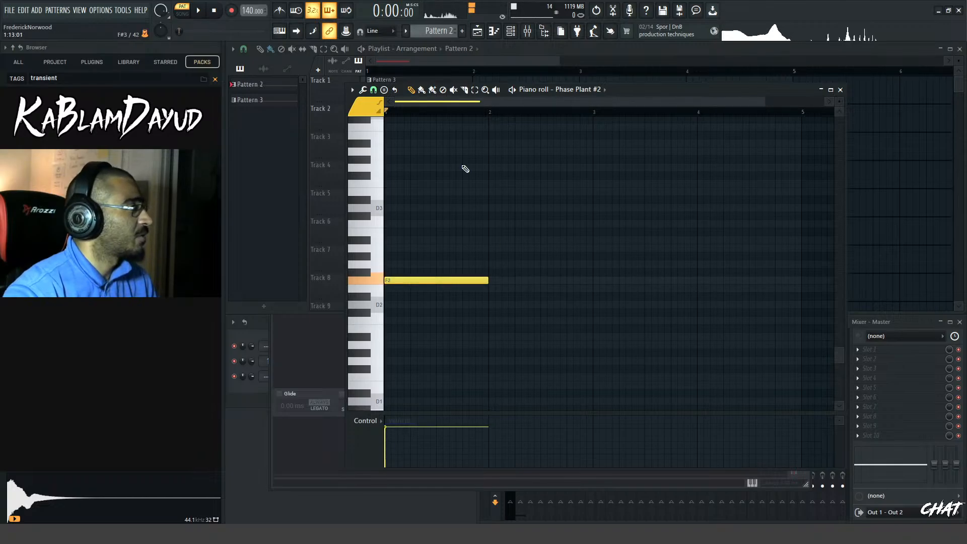
{"action": "left_click", "coordinate": [417, 143]}
{"action": "right_click", "coordinate": [457, 154]}
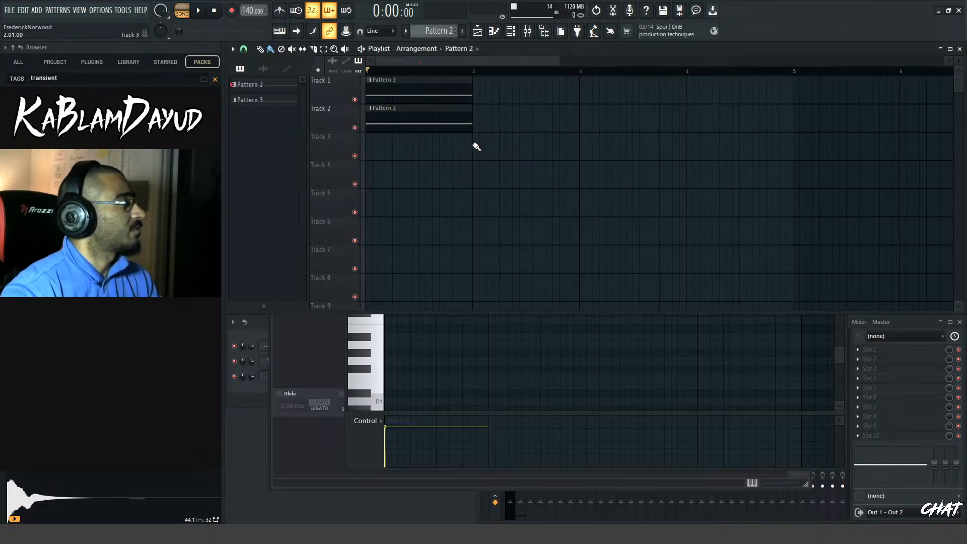
Play Pattern 3 and Pattern 2 together from the start of the Playlist
{"action": "key", "text": "space"}
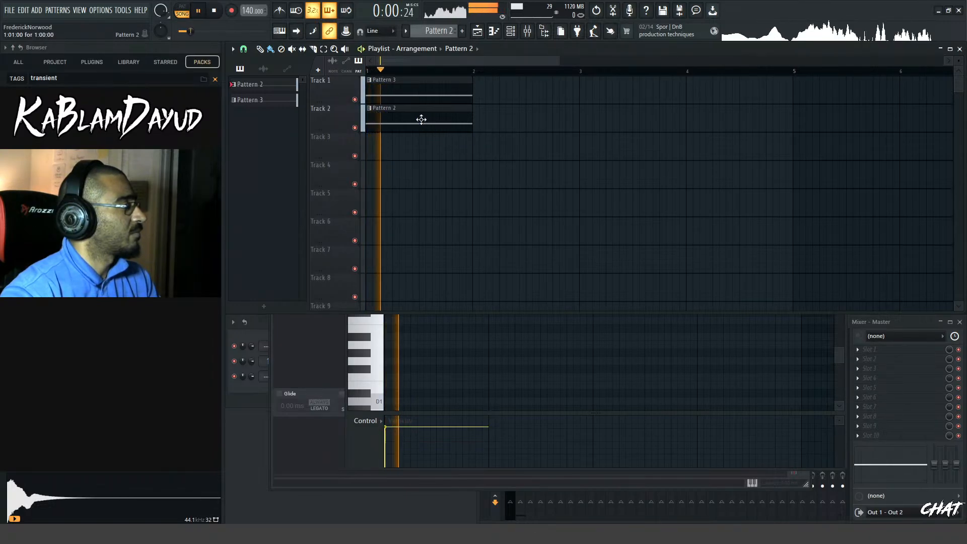
{"action": "key", "text": "space"}
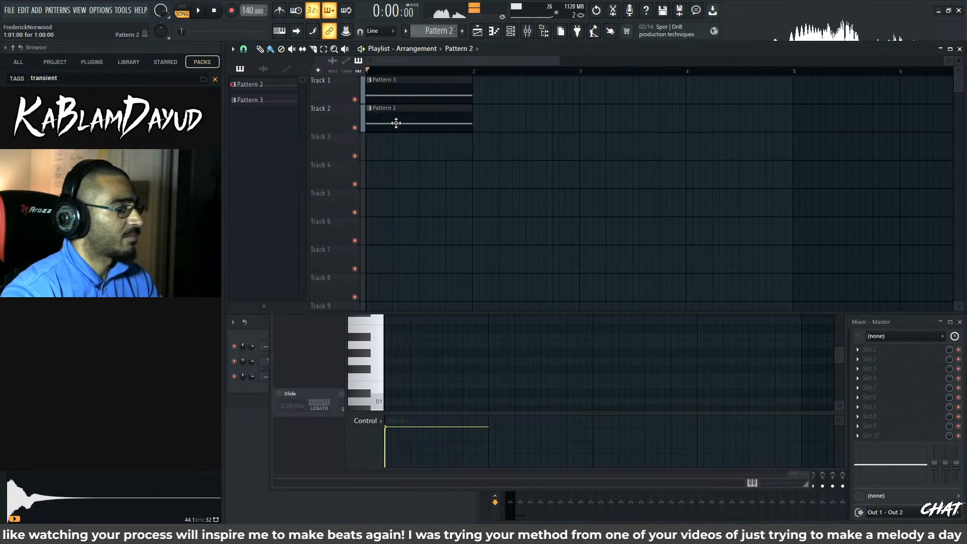
{"action": "key", "text": "space"}
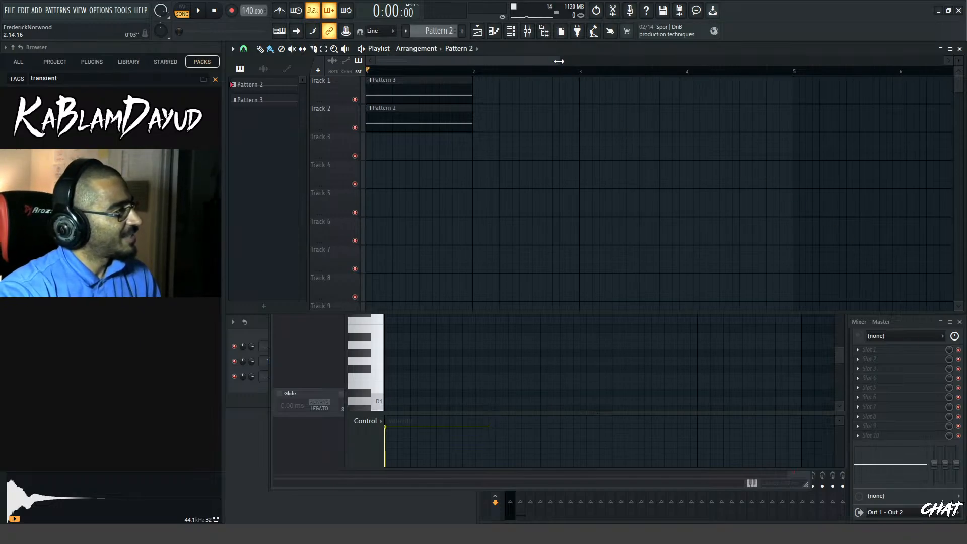
{"action": "left_click_drag", "start_coordinate": [562, 62], "coordinate": [482, 79]}
{"action": "left_click_drag", "start_coordinate": [474, 60], "coordinate": [560, 60]}
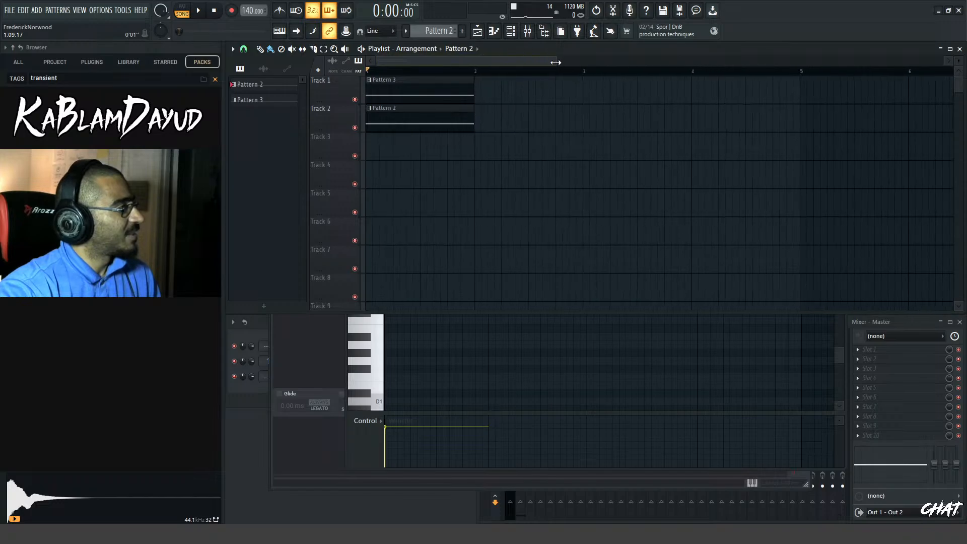
Bring up the Channel rack and mute Track 1 to play Pattern 2 on its own
{"action": "left_click", "coordinate": [255, 404]}
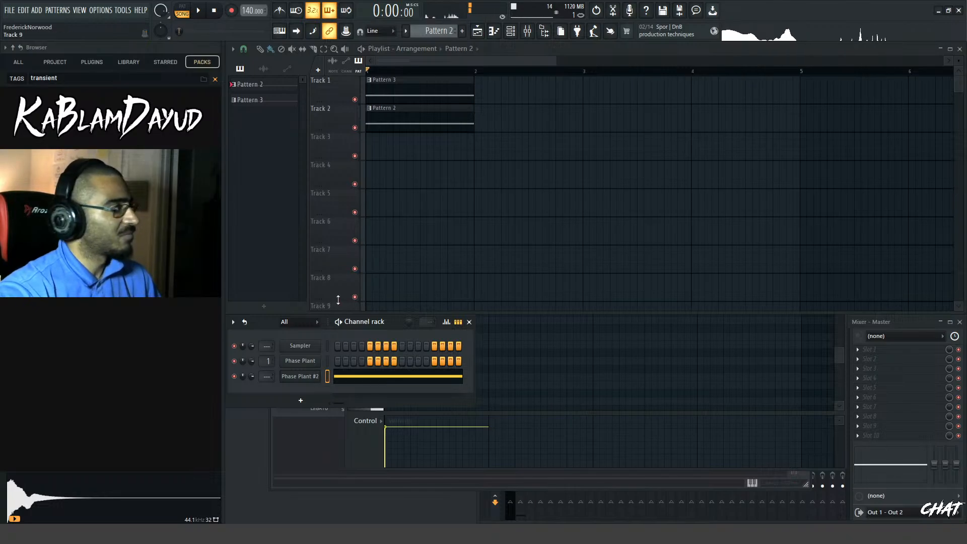
{"action": "key", "text": "space"}
{"action": "left_click", "coordinate": [355, 99]}
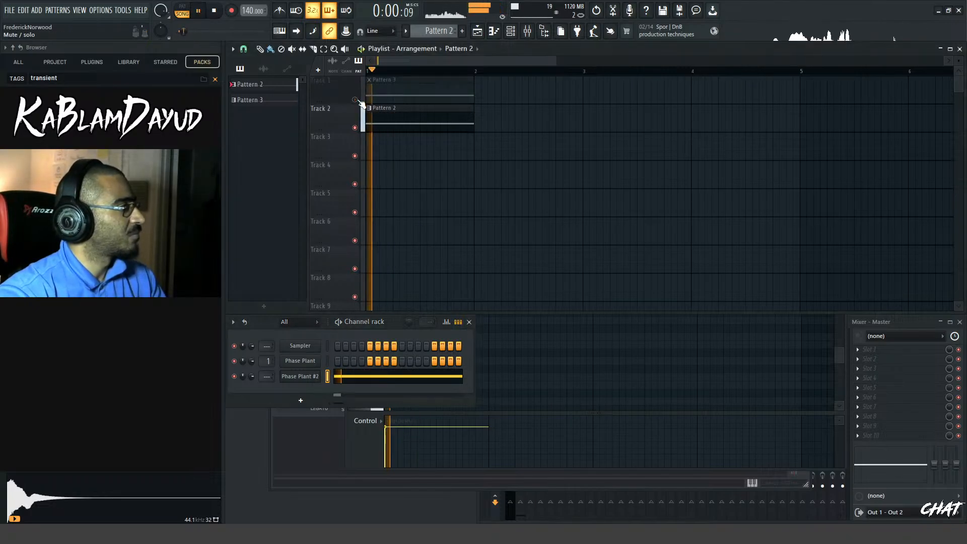
{"action": "key", "text": "space"}
Route the Phase Plant #2 channel to mixer insert 2
{"action": "key", "text": "F9"}
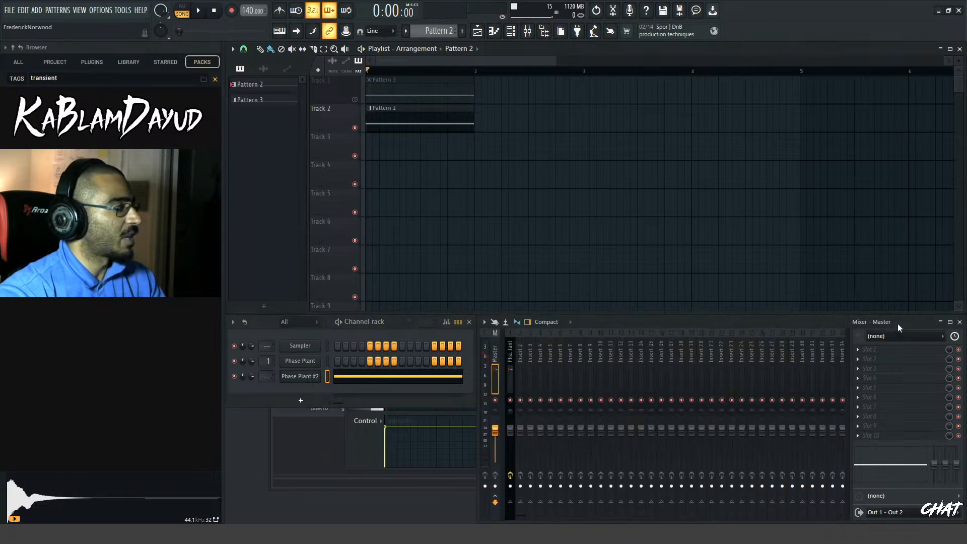
{"action": "left_click", "coordinate": [510, 362]}
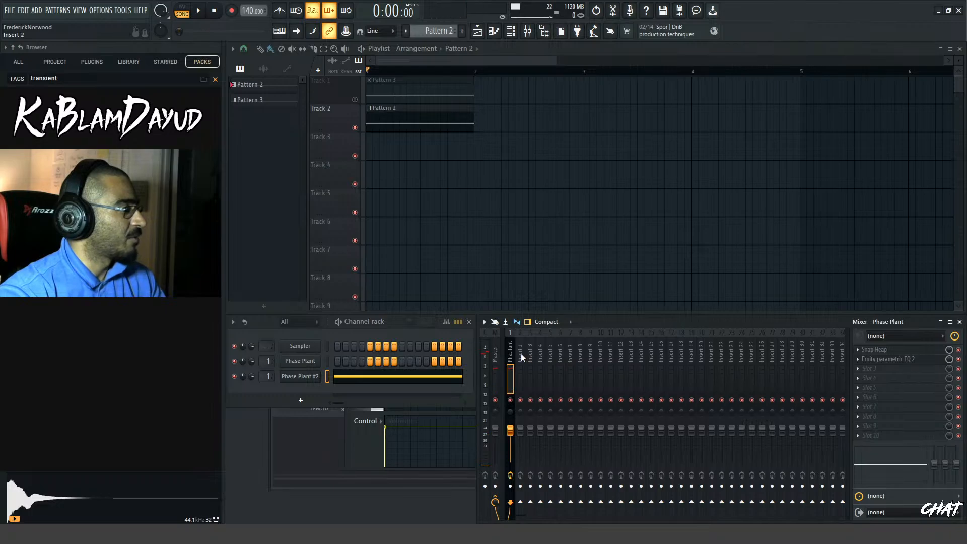
{"action": "left_click", "coordinate": [521, 358]}
{"action": "key", "text": "ctrl+l"}
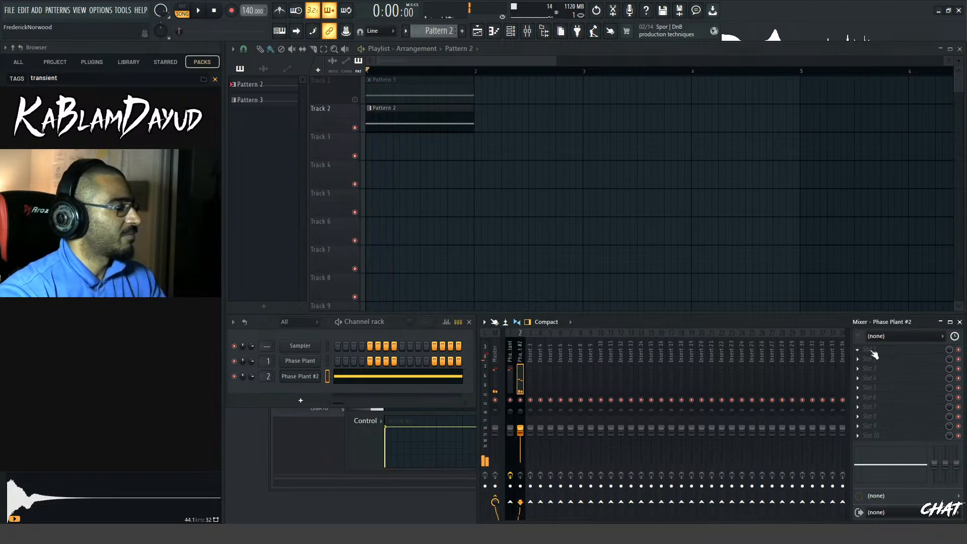
Load Snap Heap in the first effect slot of the Phase Plant #2 insert and add a nested Snap Heap to Serial Bus 6
{"action": "left_click", "coordinate": [871, 351]}
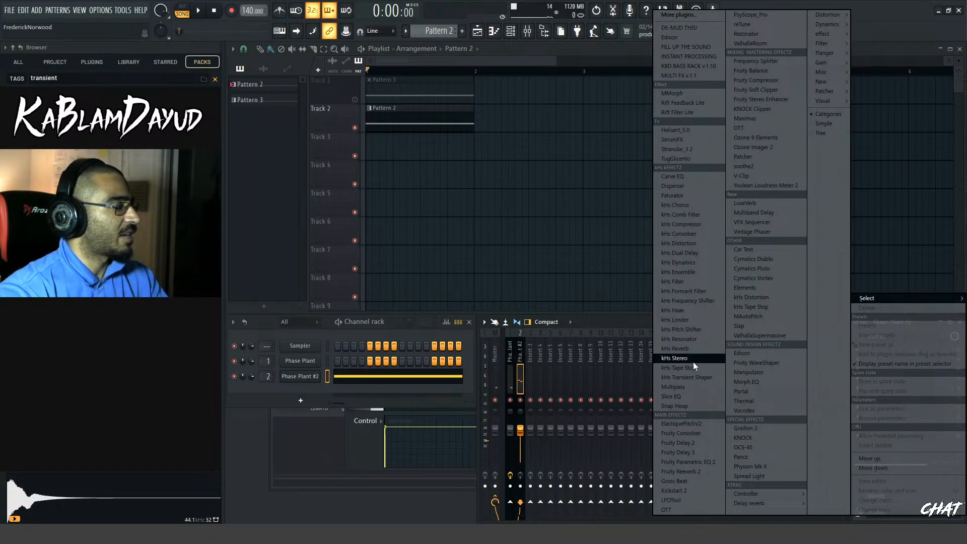
{"action": "left_click", "coordinate": [696, 406]}
{"action": "left_click", "coordinate": [711, 275]}
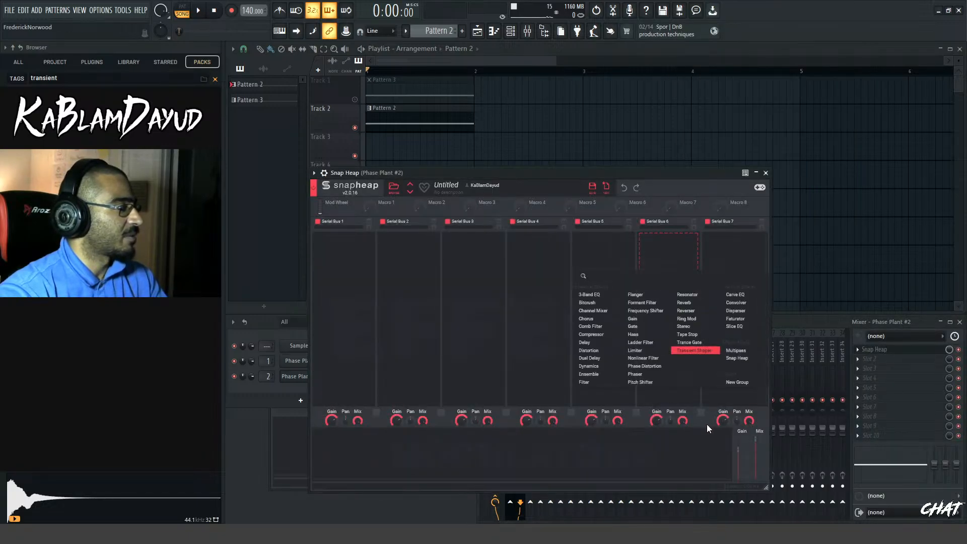
{"action": "left_click", "coordinate": [740, 358]}
Load the N-POWER favorite preset into the nested Snap Heap and close the effect window
{"action": "left_click", "coordinate": [672, 252]}
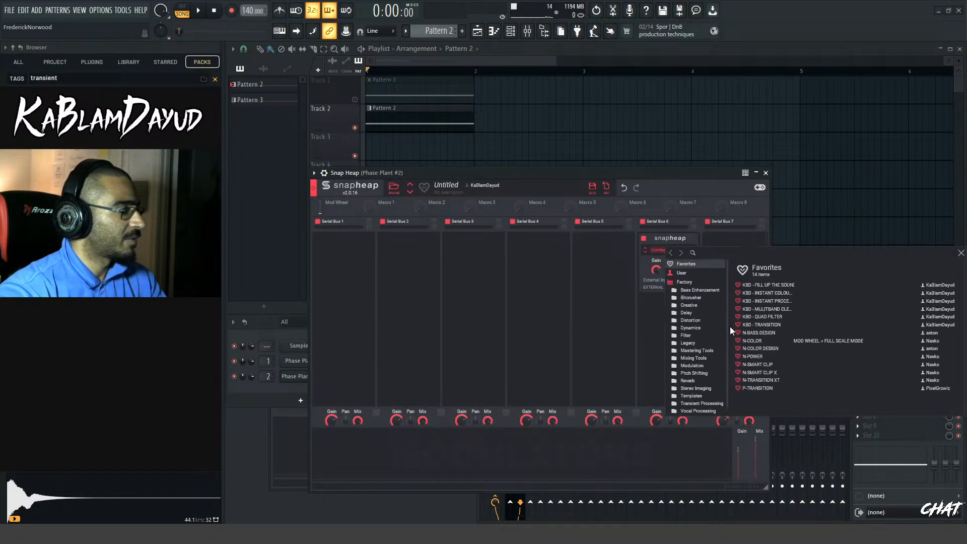
{"action": "left_click", "coordinate": [745, 357]}
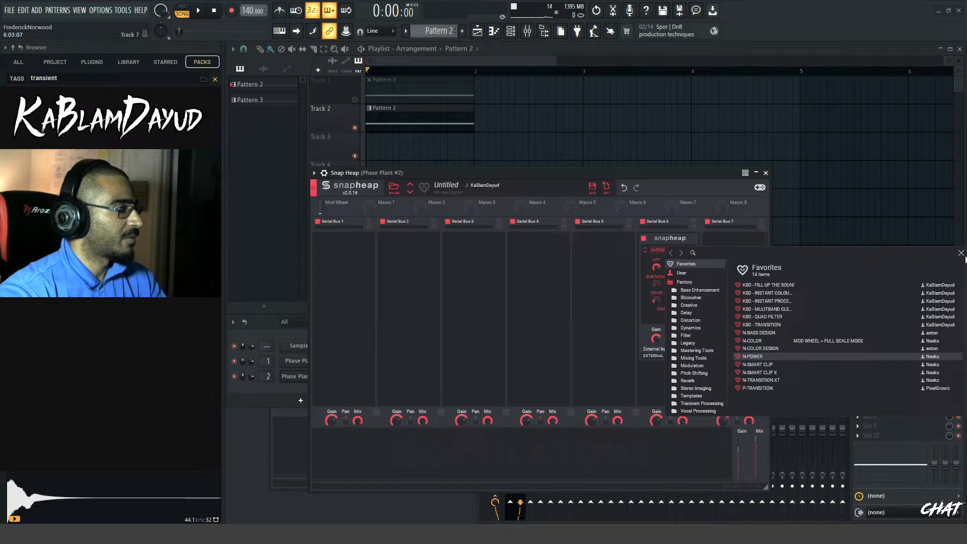
{"action": "left_click", "coordinate": [961, 254]}
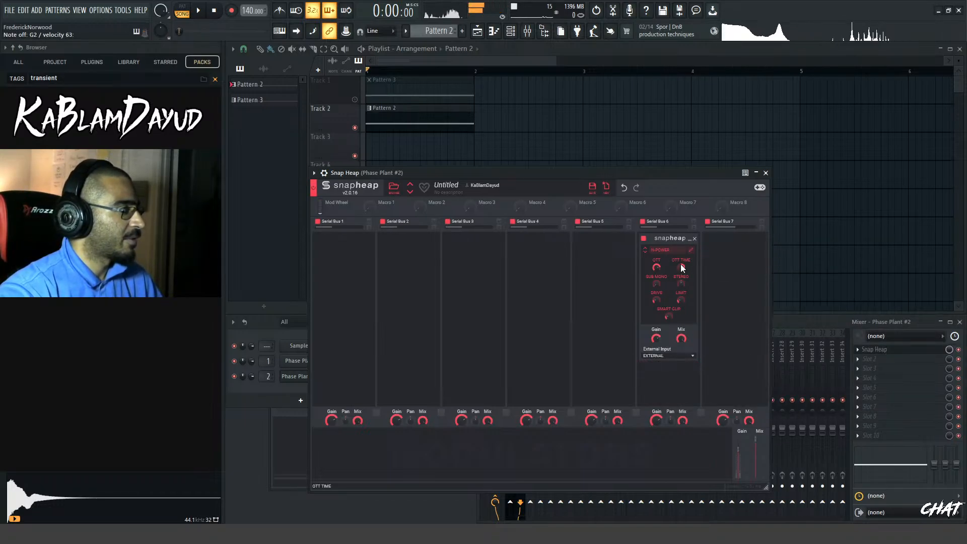
{"action": "left_click", "coordinate": [766, 172]}
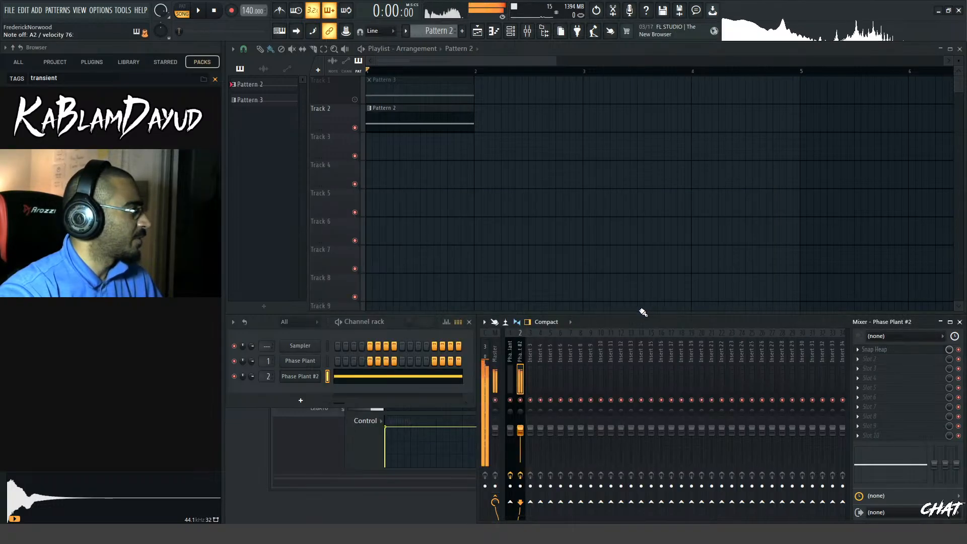
Lower the mixer volume of the Phase Plant #2 insert and unmute Track 1 to play both layers together
{"action": "left_click_drag", "start_coordinate": [521, 434], "coordinate": [521, 451]}
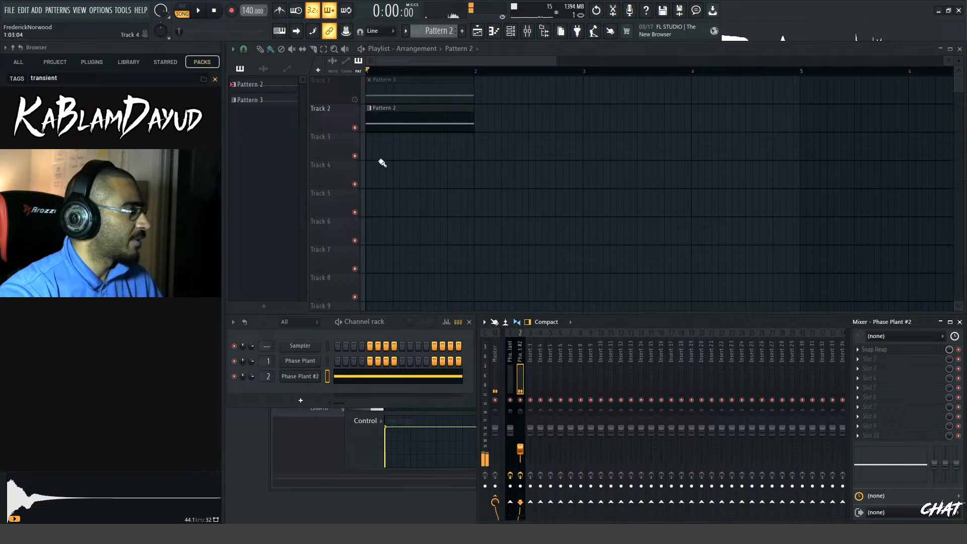
{"action": "left_click", "coordinate": [354, 100]}
{"action": "key", "text": "space"}
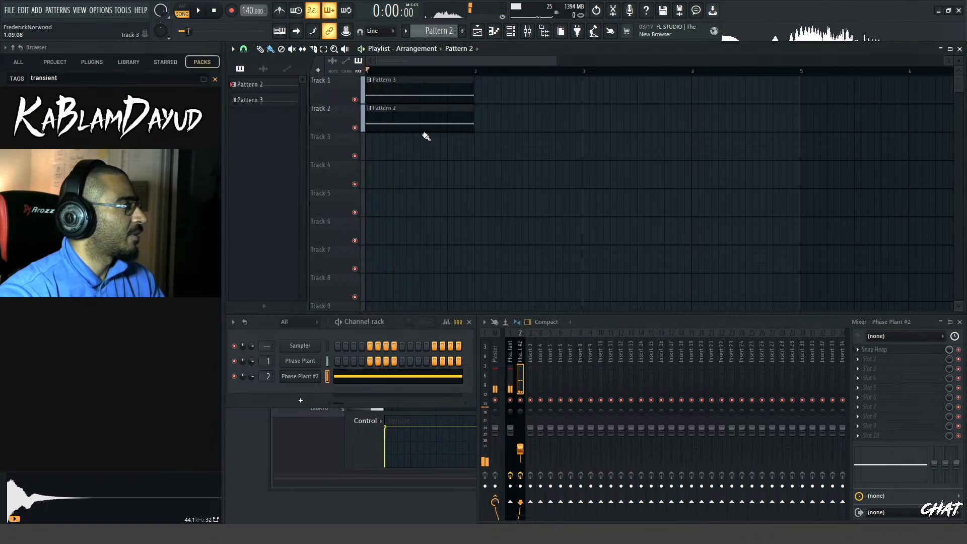
{"action": "key", "text": "space"}
Try different Feedback amounts on Phase Plant #2's Delay, from 100% down to 0%, while repeatedly playing the layered patterns
{"action": "key", "text": "space"}
{"action": "key", "text": "space"}
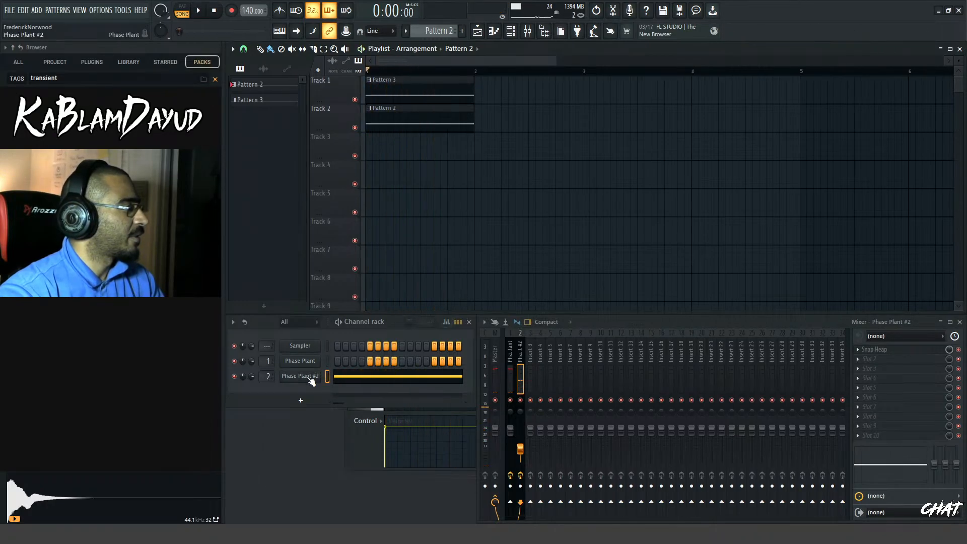
{"action": "left_click", "coordinate": [307, 378]}
{"action": "key", "text": "space"}
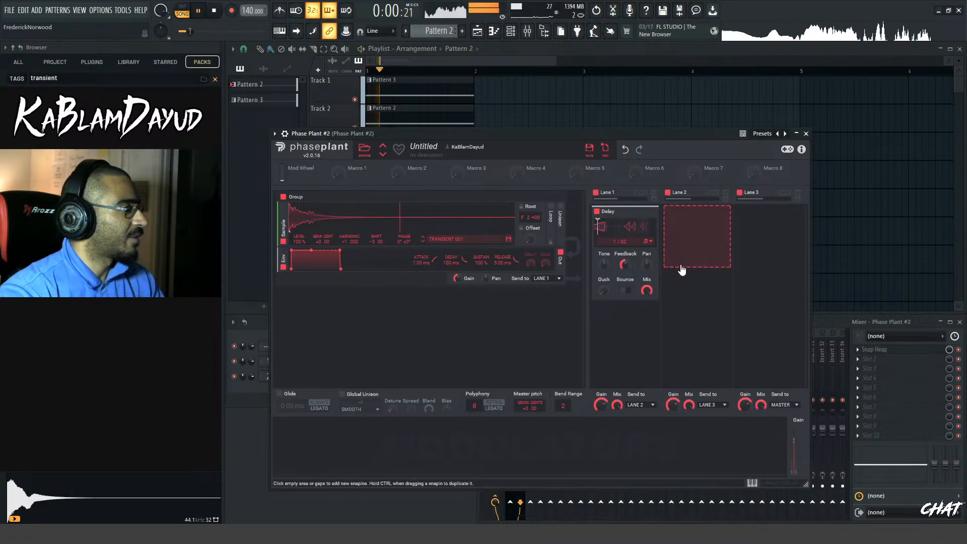
{"action": "key", "text": "space"}
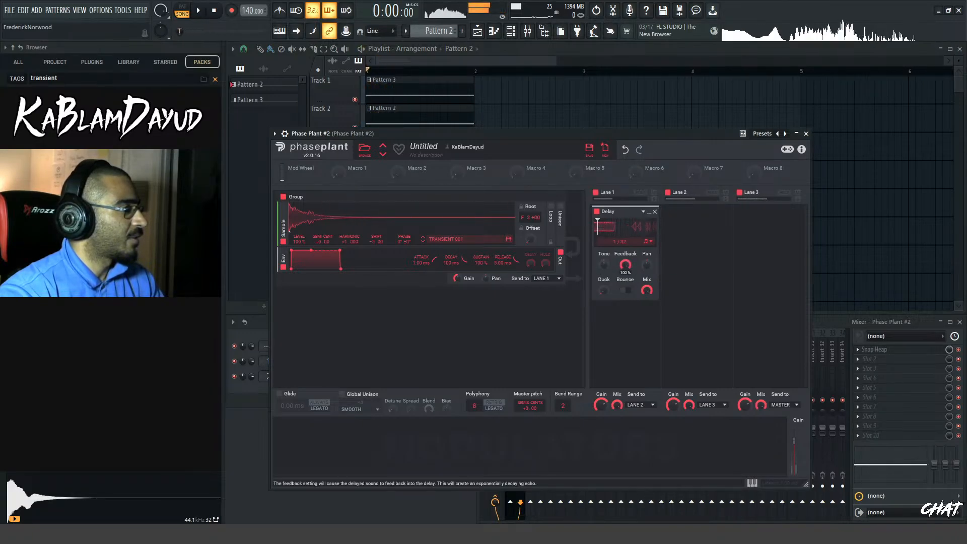
{"action": "left_click_drag", "start_coordinate": [625, 264], "coordinate": [625, 303]}
{"action": "key", "text": "space"}
{"action": "key", "text": "space"}
{"action": "key", "text": "space"}
{"action": "key", "text": "space"}
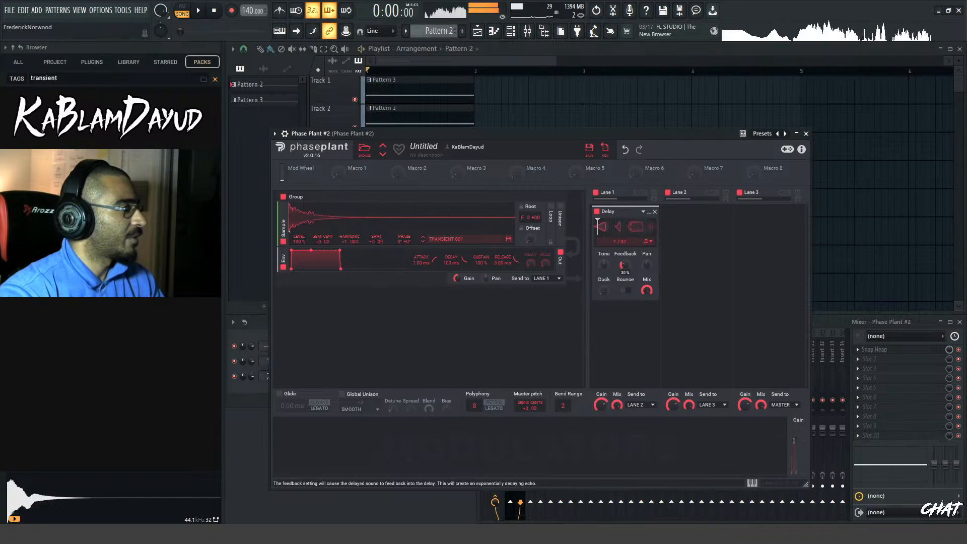
{"action": "key", "text": "space"}
{"action": "key", "text": "space"}
{"action": "key", "text": "space"}
{"action": "left_click_drag", "start_coordinate": [626, 267], "coordinate": [626, 307]}
{"action": "key", "text": "space"}
{"action": "key", "text": "space"}
{"action": "key", "text": "space"}
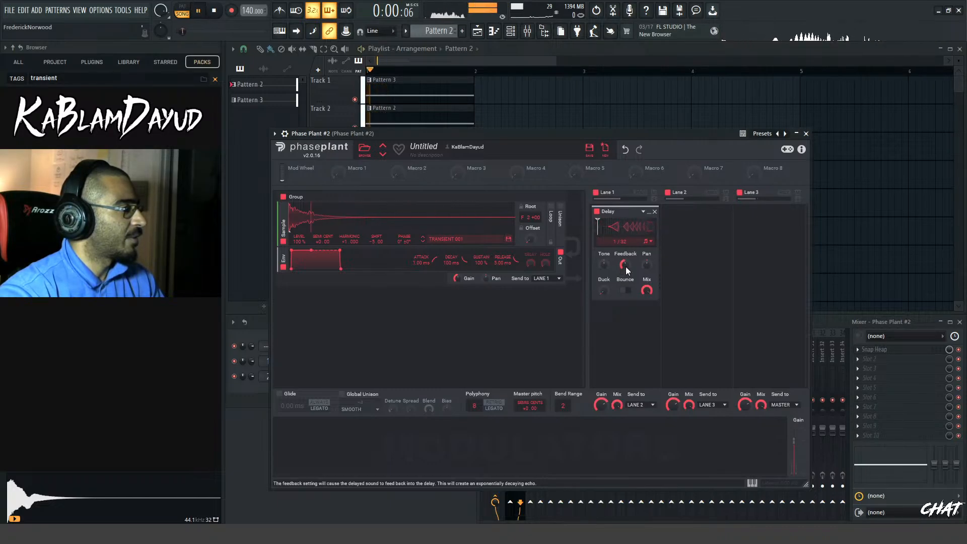
{"action": "key", "text": "space"}
{"action": "key", "text": "space"}
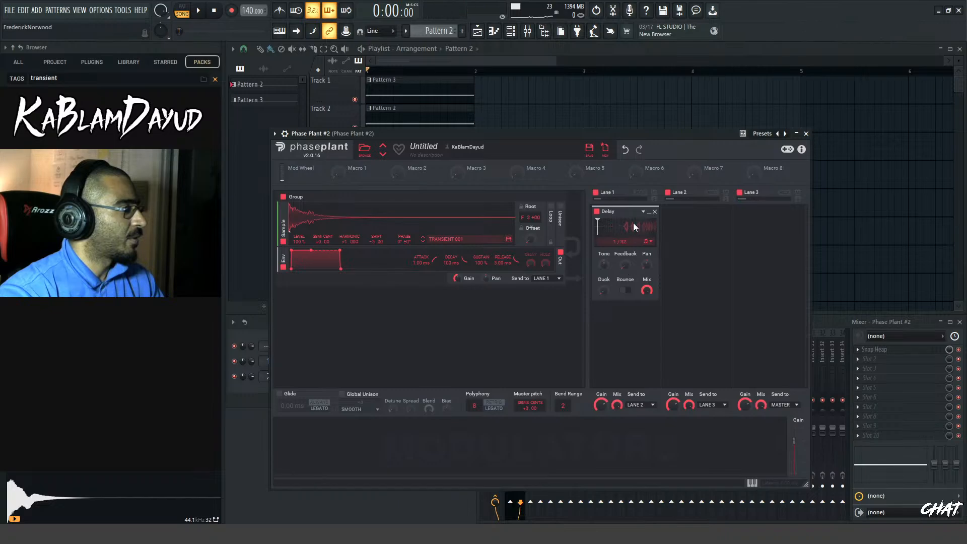
Set the Delay's Feedback to 50% in Phase Plant #2 and play the layers
{"action": "right_click", "coordinate": [627, 265]}
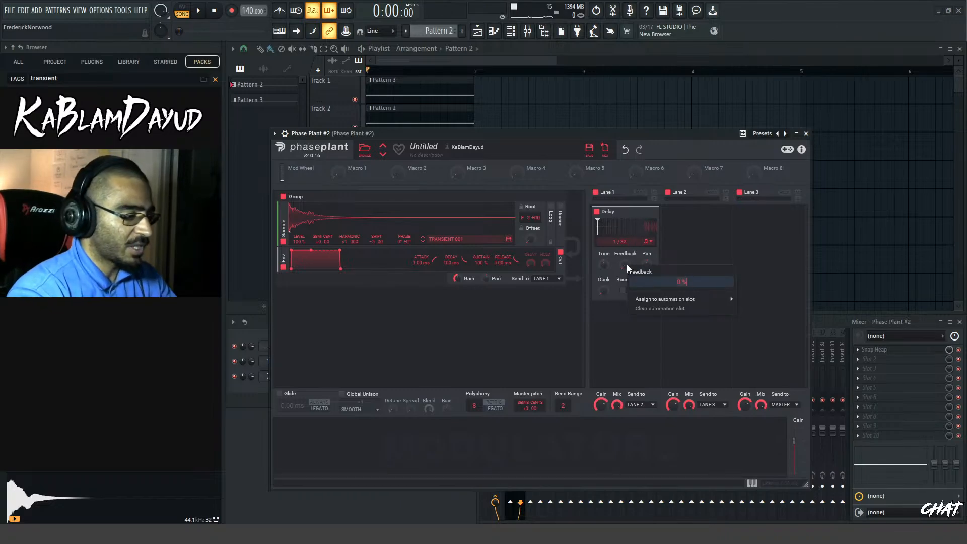
{"action": "type", "text": "50"}
{"action": "key", "text": "Return"}
{"action": "key", "text": "space"}
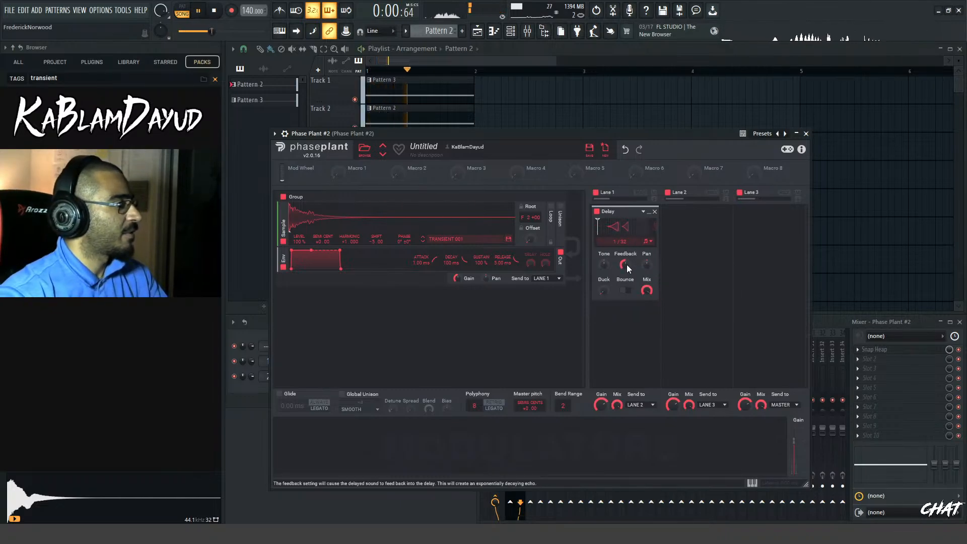
{"action": "mouse_move", "coordinate": [625, 263]}
{"action": "left_mouse_down"}
{"action": "mouse_move", "coordinate": [625, 242]}
{"action": "mouse_move", "coordinate": [624, 259]}
{"action": "left_mouse_up"}
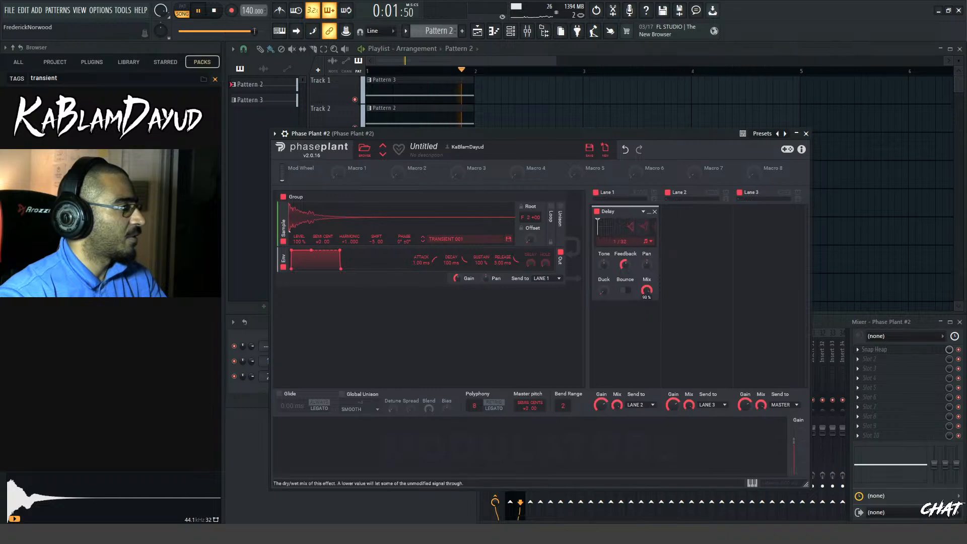
{"action": "key", "text": "space"}
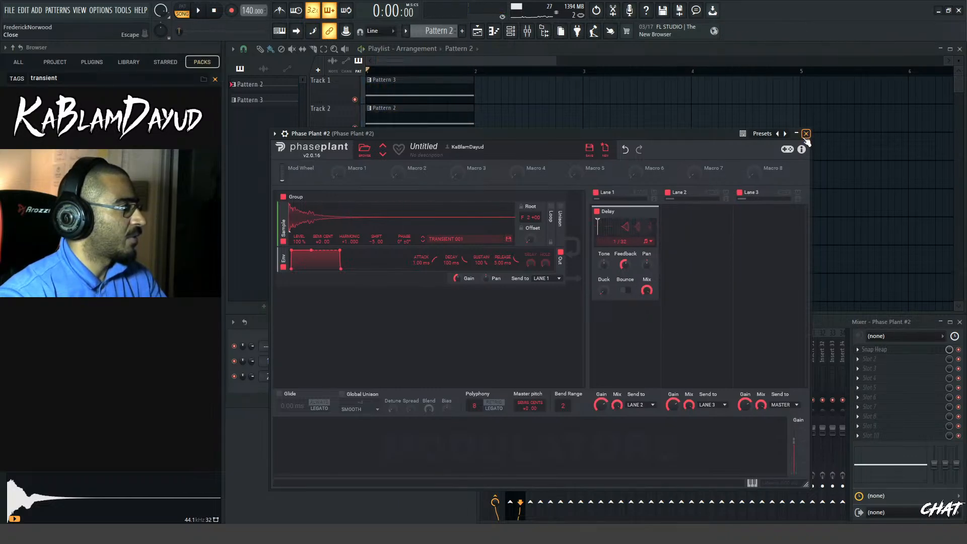
Mute Track 2 in the Playlist and reset Phase Plant #2 to an empty initial patch
{"action": "left_click", "coordinate": [355, 128]}
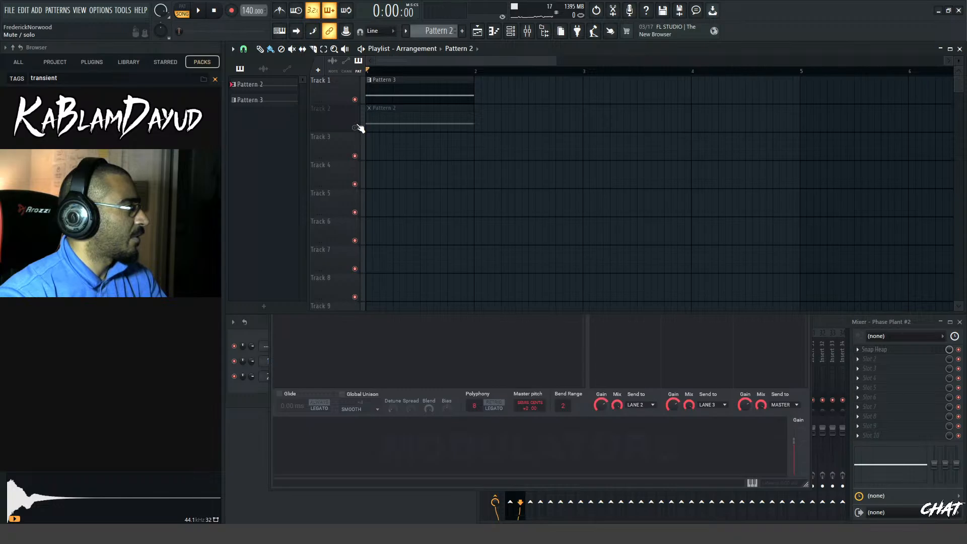
{"action": "left_click", "coordinate": [511, 31]}
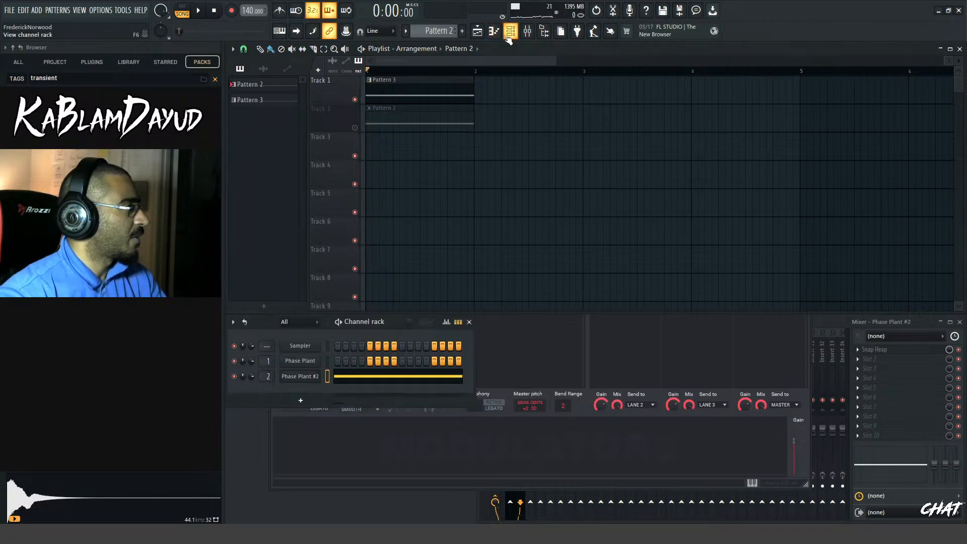
{"action": "left_click", "coordinate": [314, 382]}
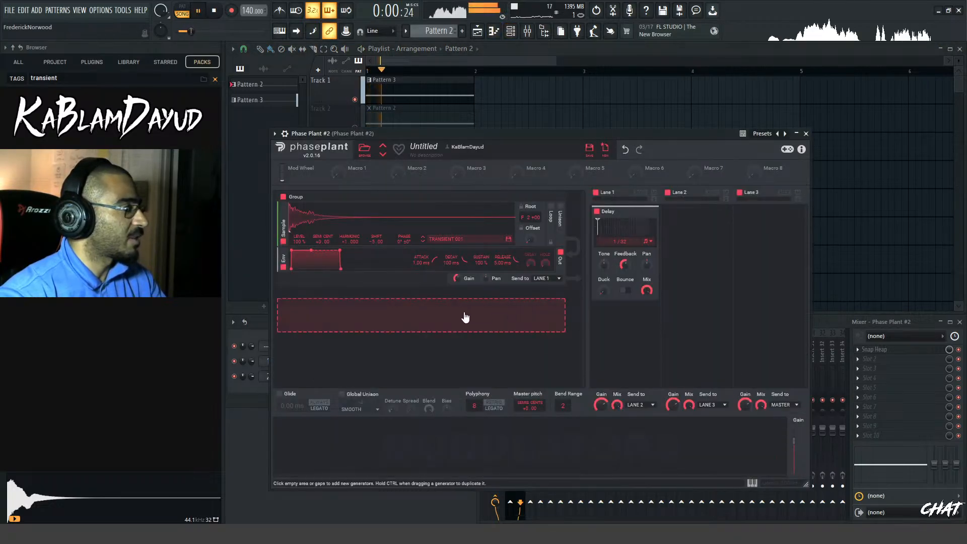
{"action": "left_click", "coordinate": [605, 148]}
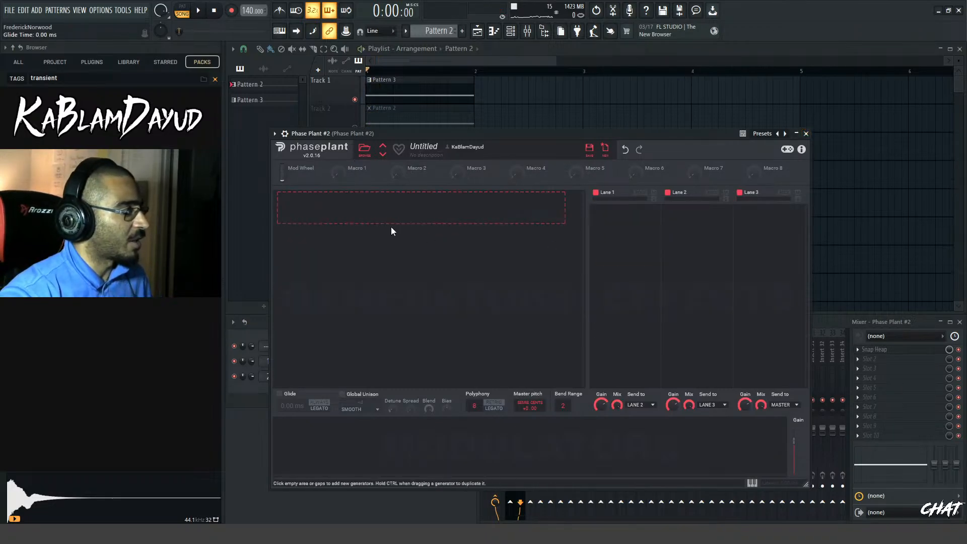
Add an Analog generator to the empty patch and set its waveform to sine
{"action": "left_click", "coordinate": [506, 220]}
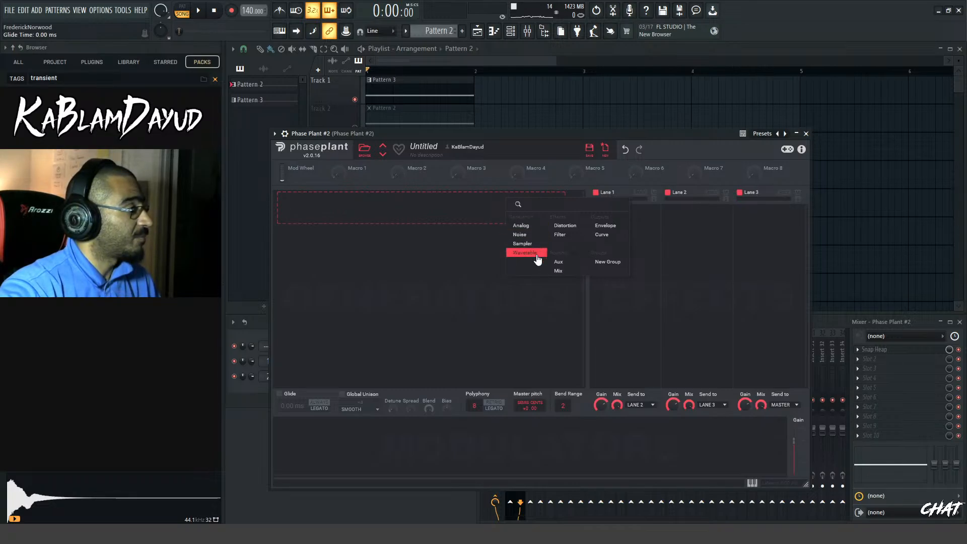
{"action": "left_click", "coordinate": [522, 225]}
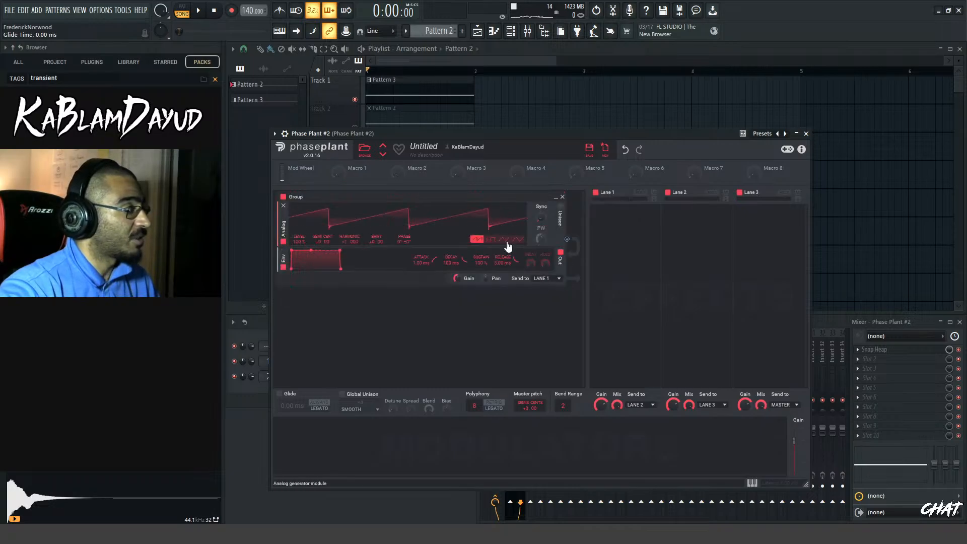
{"action": "left_click", "coordinate": [518, 238]}
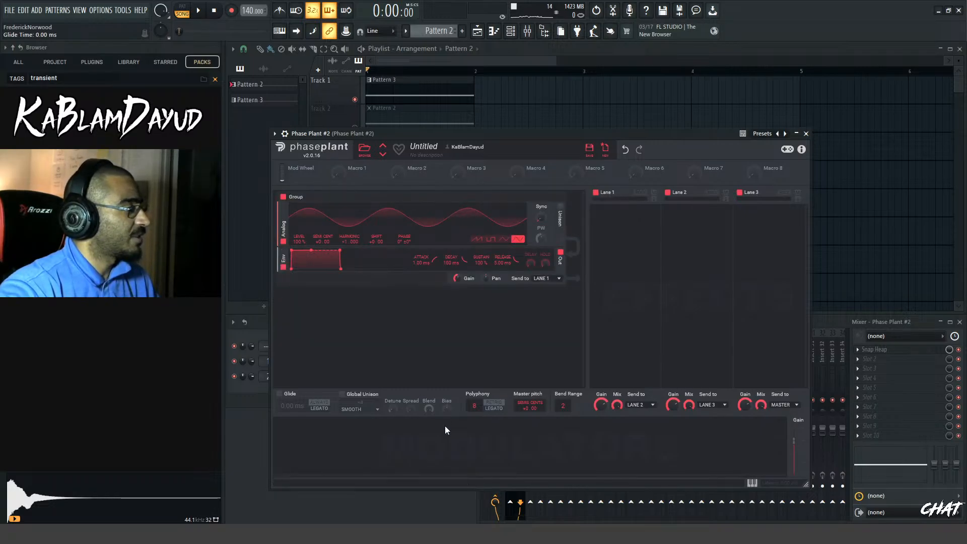
Add an Envelope modulator with 0.11 ms Attack, 183 ms Decay, 0% Sustain and an inward-curved decay
{"action": "left_click", "coordinate": [300, 443]}
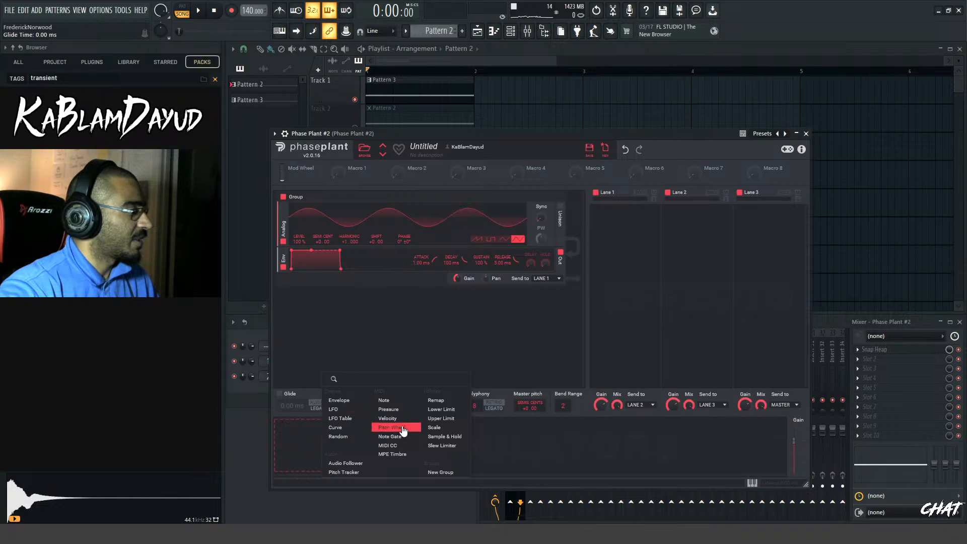
{"action": "left_click", "coordinate": [350, 403]}
{"action": "left_click_drag", "start_coordinate": [372, 465], "coordinate": [377, 495]}
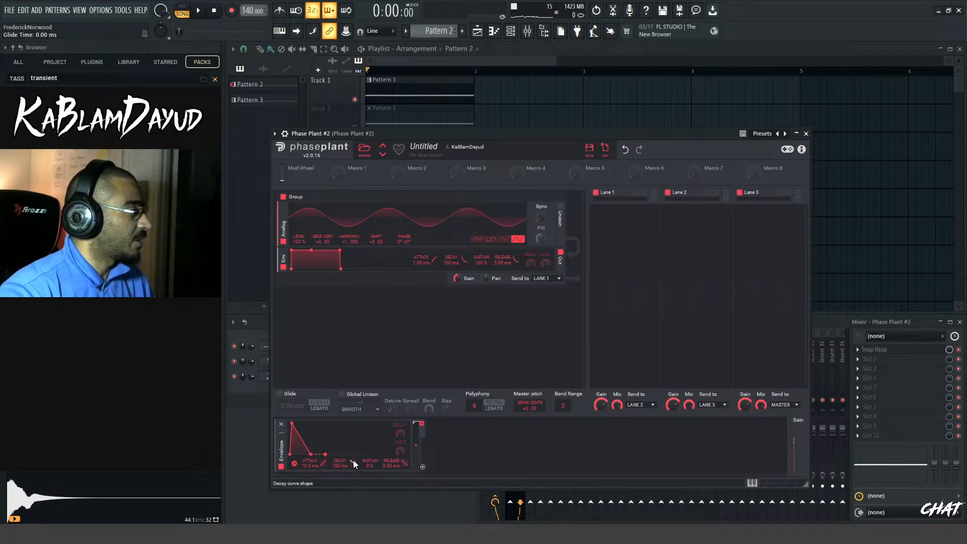
{"action": "left_click_drag", "start_coordinate": [351, 463], "coordinate": [310, 481]}
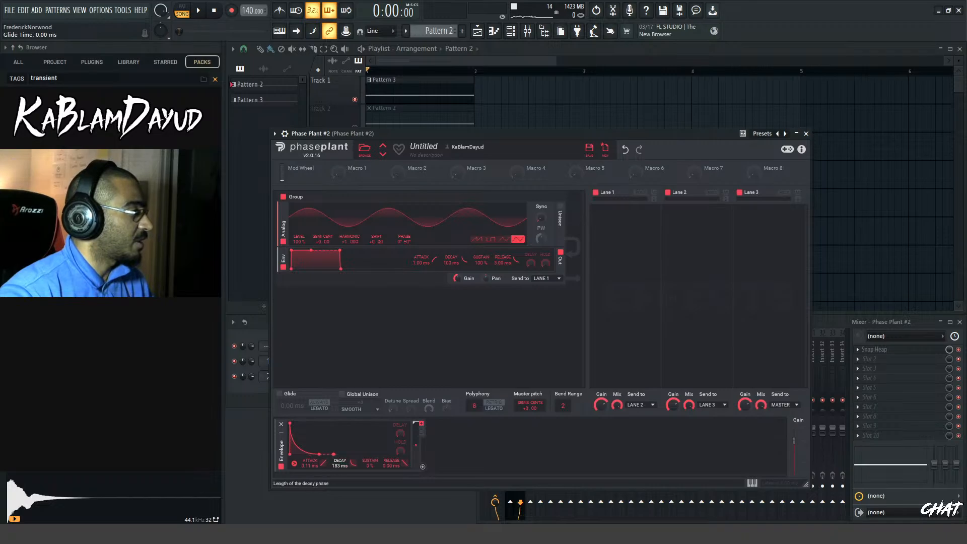
Modulate the Analog generator's pitch with the Envelope by about 24 semitones and play notes while checking the group's Gain
{"action": "left_click_drag", "start_coordinate": [425, 467], "coordinate": [323, 252]}
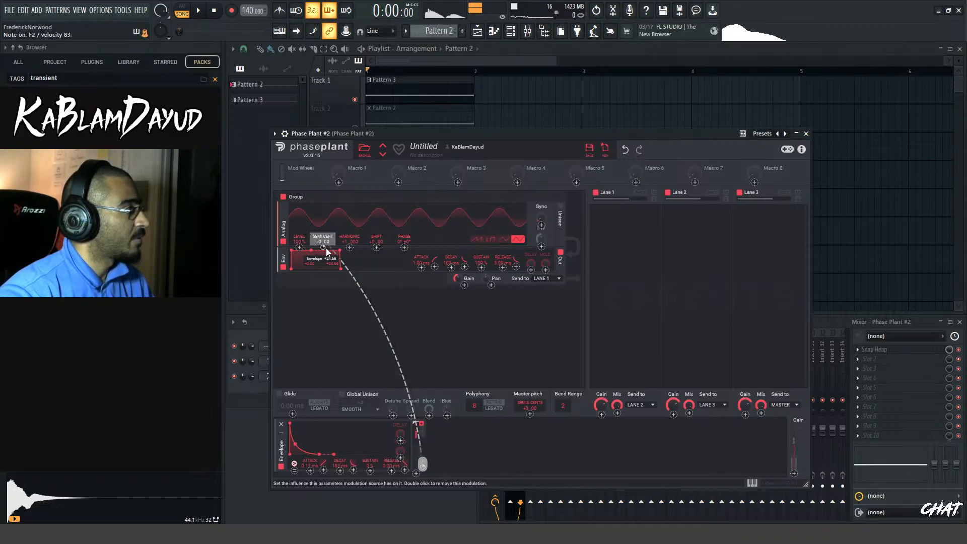
{"action": "left_click", "coordinate": [460, 266]}
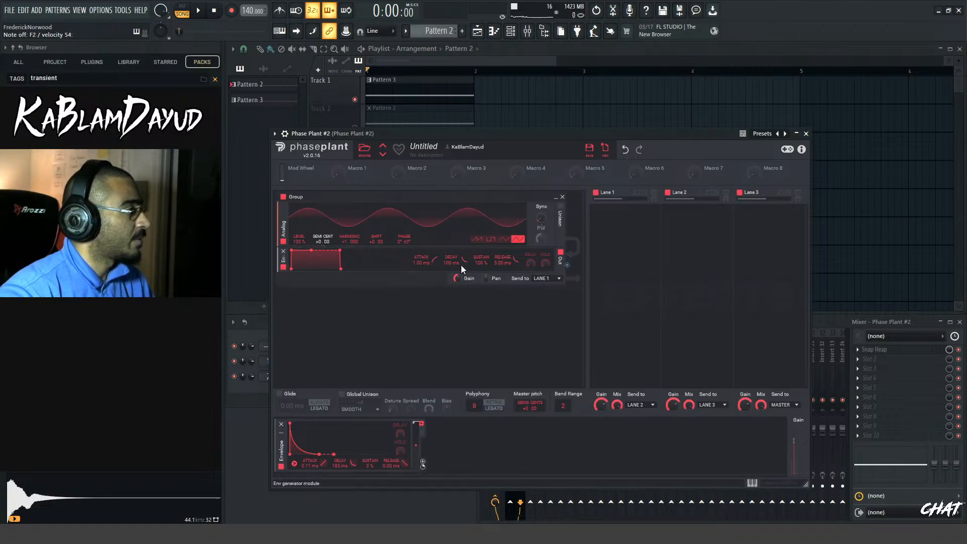
{"action": "mouse_move", "coordinate": [459, 280]}
{"action": "left_mouse_down"}
{"action": "mouse_move", "coordinate": [459, 260]}
{"action": "mouse_move", "coordinate": [459, 275]}
{"action": "left_mouse_up"}
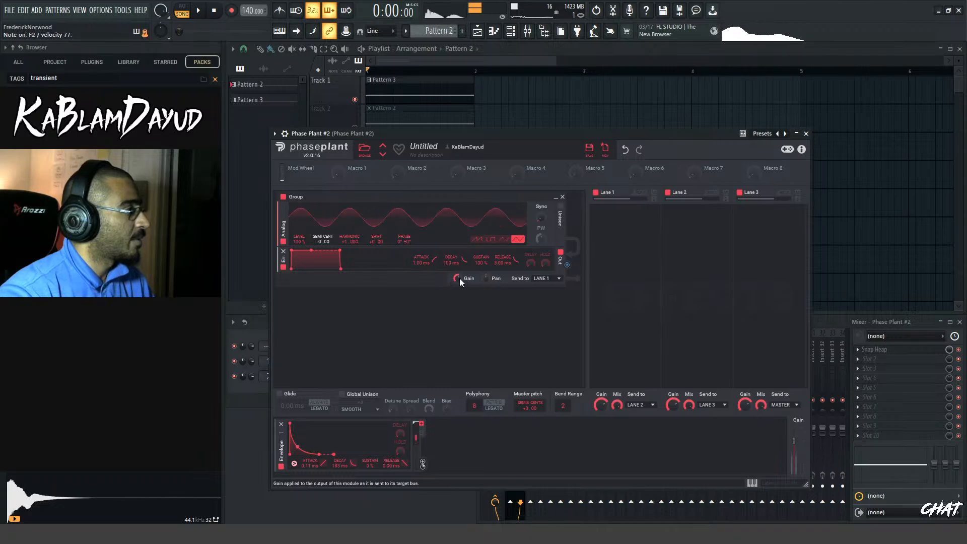
Delete Snap Heap from the Phase Plant #2 mixer insert and reset the insert's volume to 100%
{"action": "left_click", "coordinate": [835, 319]}
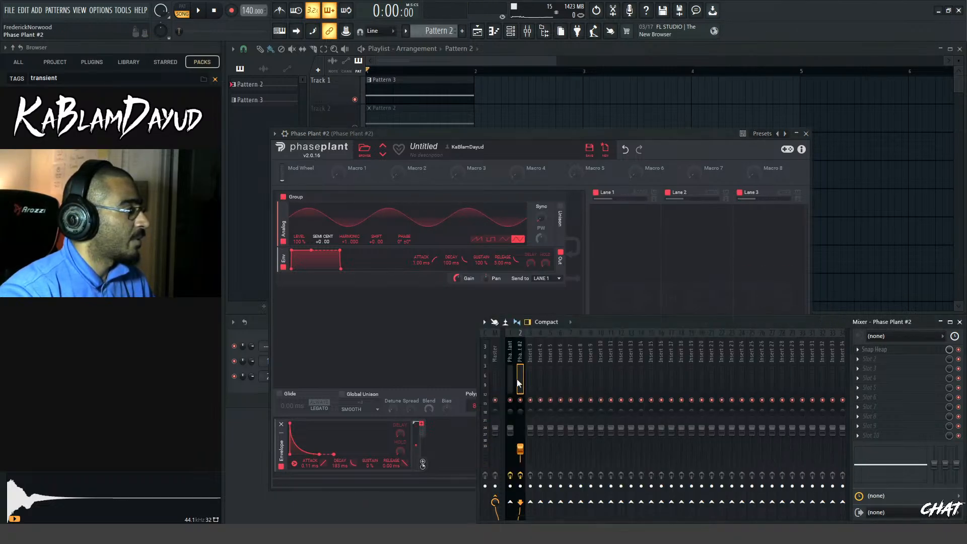
{"action": "left_click", "coordinate": [917, 350]}
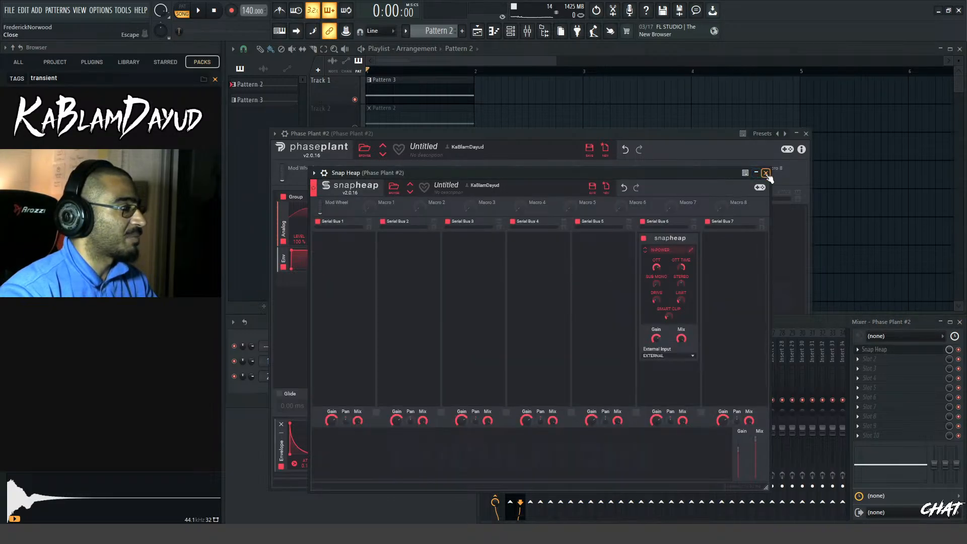
{"action": "left_click", "coordinate": [858, 350]}
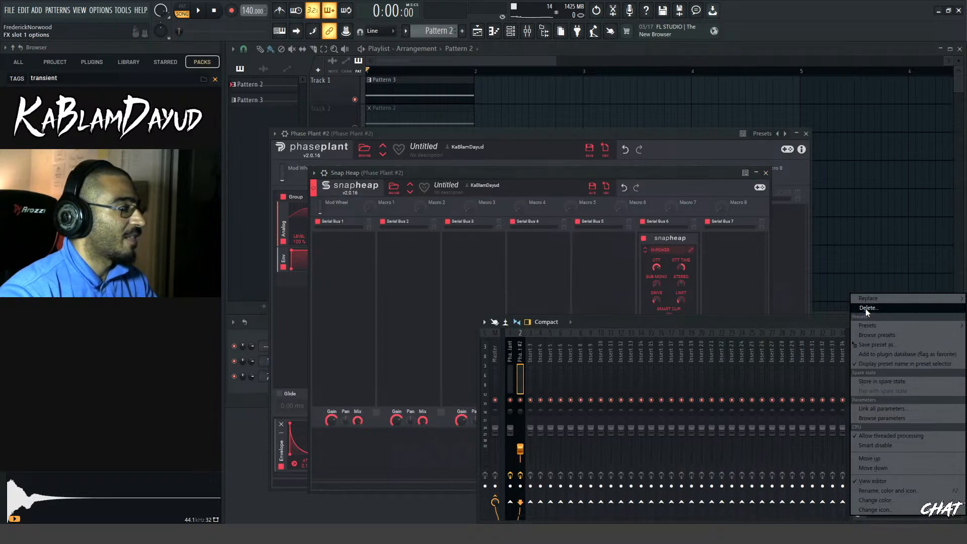
{"action": "left_click", "coordinate": [866, 308]}
{"action": "key", "text": "Return"}
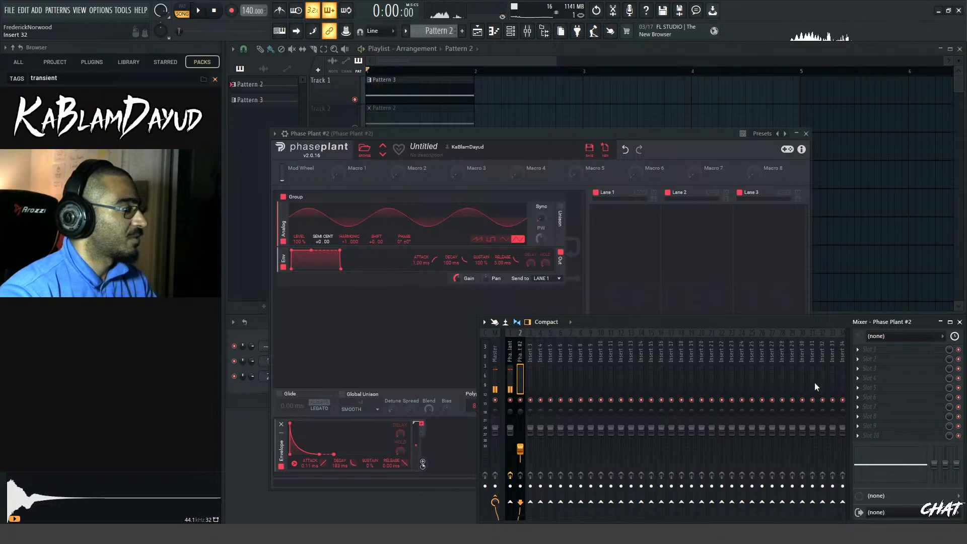
{"action": "right_click", "coordinate": [520, 449]}
{"action": "left_click", "coordinate": [557, 359]}
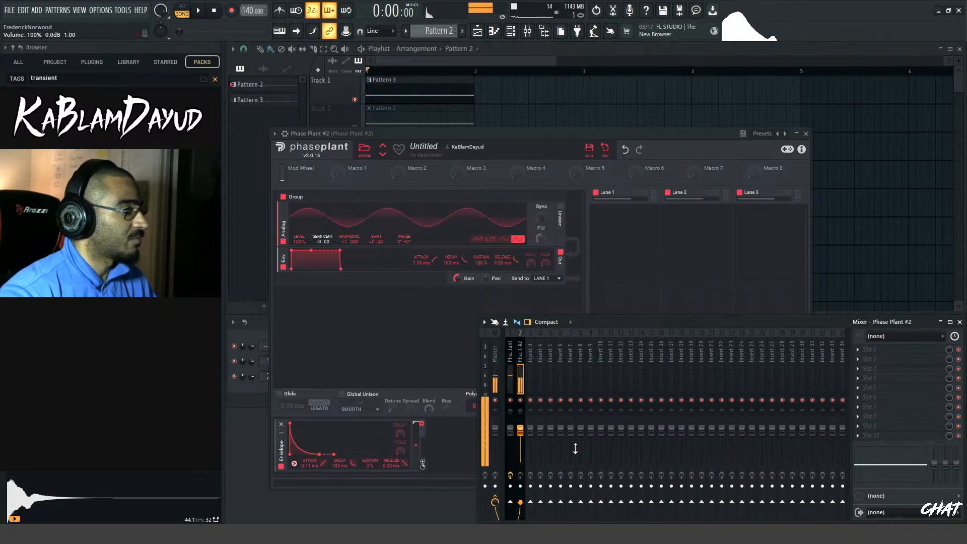
Fine-tune the Envelope's modulation depth on the Analog pitch and set the Envelope's Decay to 200 ms
{"action": "left_click_drag", "start_coordinate": [584, 134], "coordinate": [652, 78]}
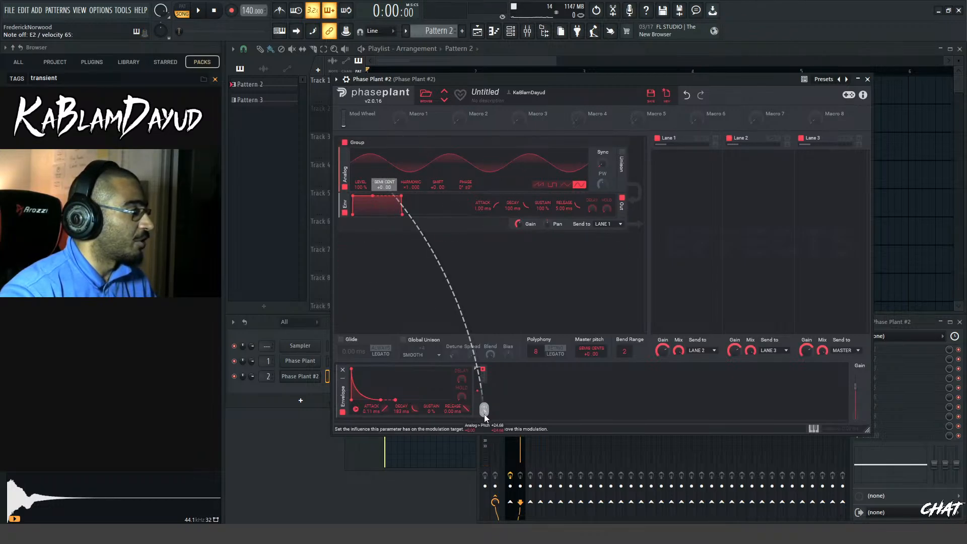
{"action": "left_click_drag", "start_coordinate": [485, 414], "coordinate": [485, 407]}
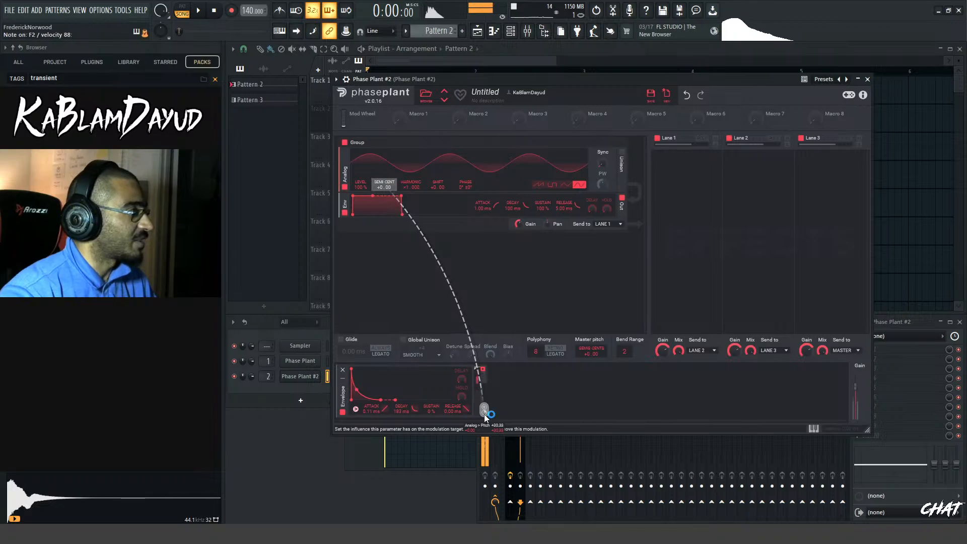
{"action": "mouse_move", "coordinate": [400, 411]}
{"action": "left_mouse_down"}
{"action": "mouse_move", "coordinate": [401, 398]}
{"action": "mouse_move", "coordinate": [401, 408]}
{"action": "left_mouse_up"}
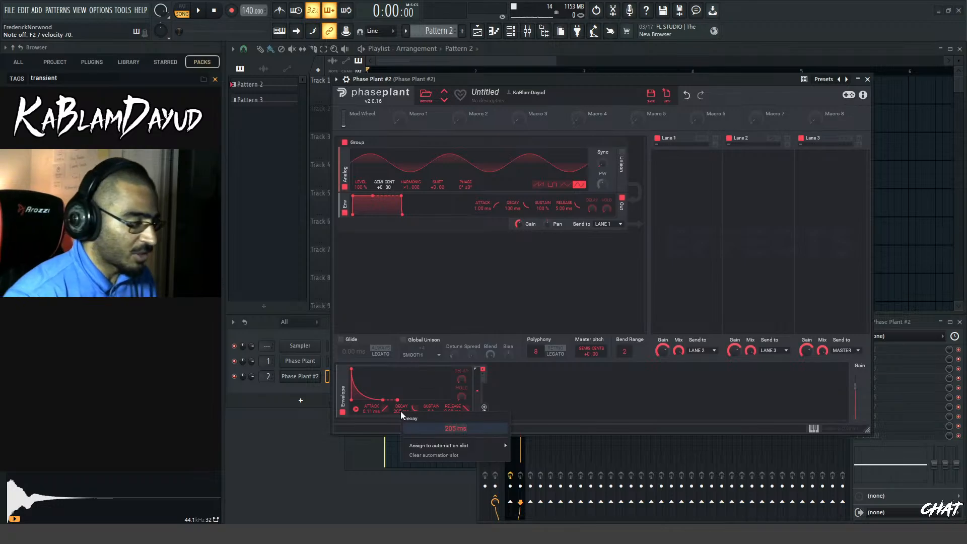
{"action": "key", "text": "Return"}
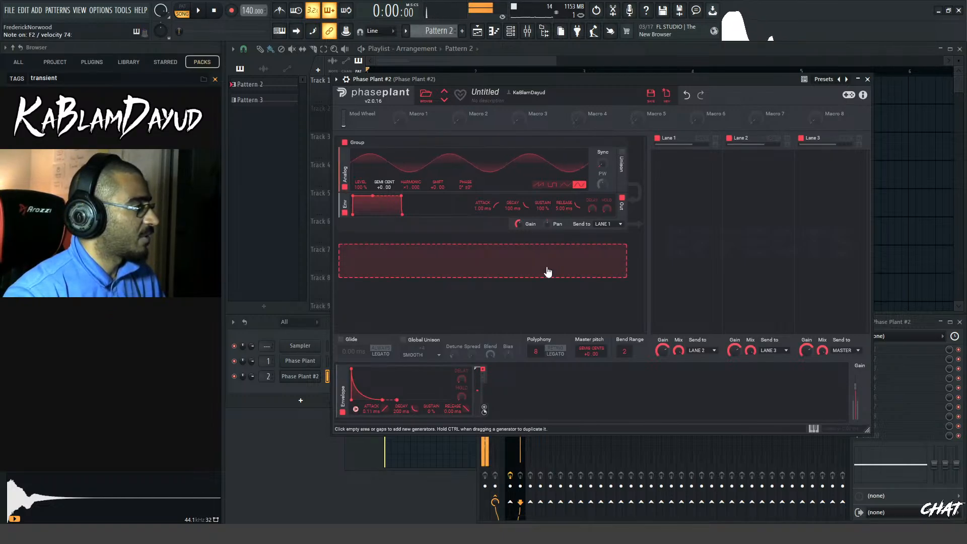
Add a Noise generator group, insert a high-pass Filter between the noise and its envelope, and raise the Cutoff
{"action": "left_click", "coordinate": [482, 275]}
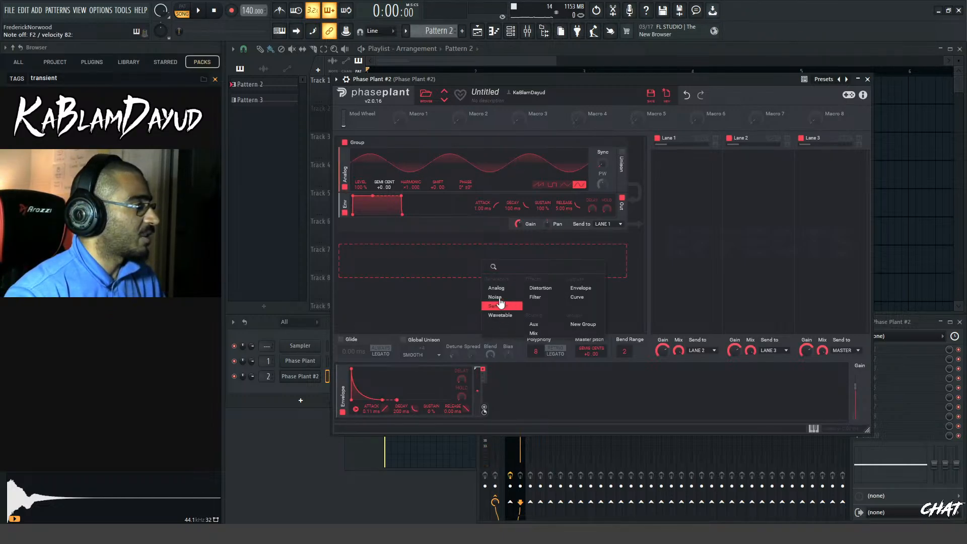
{"action": "left_click", "coordinate": [495, 297]}
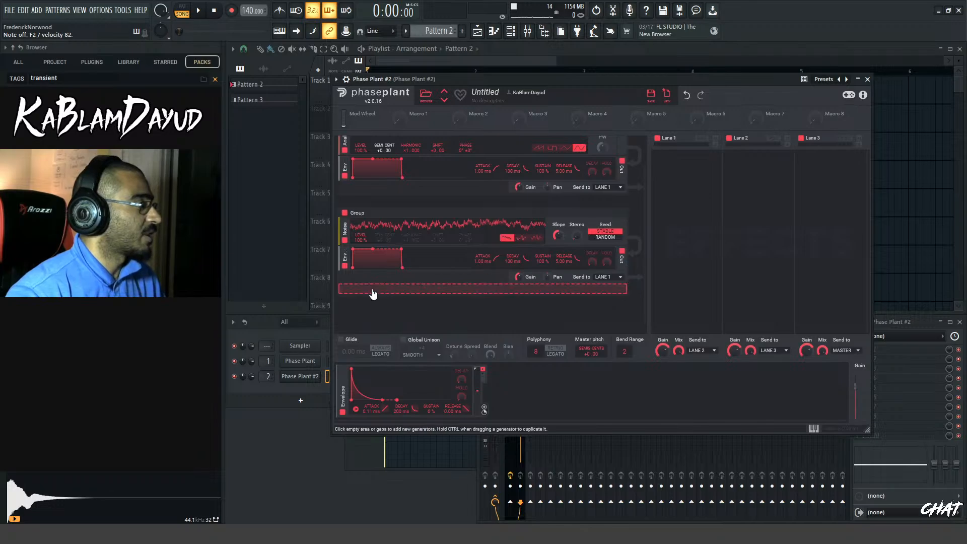
{"action": "left_click", "coordinate": [375, 293]}
{"action": "left_click", "coordinate": [437, 328]}
{"action": "left_click_drag", "start_coordinate": [356, 300], "coordinate": [355, 258]}
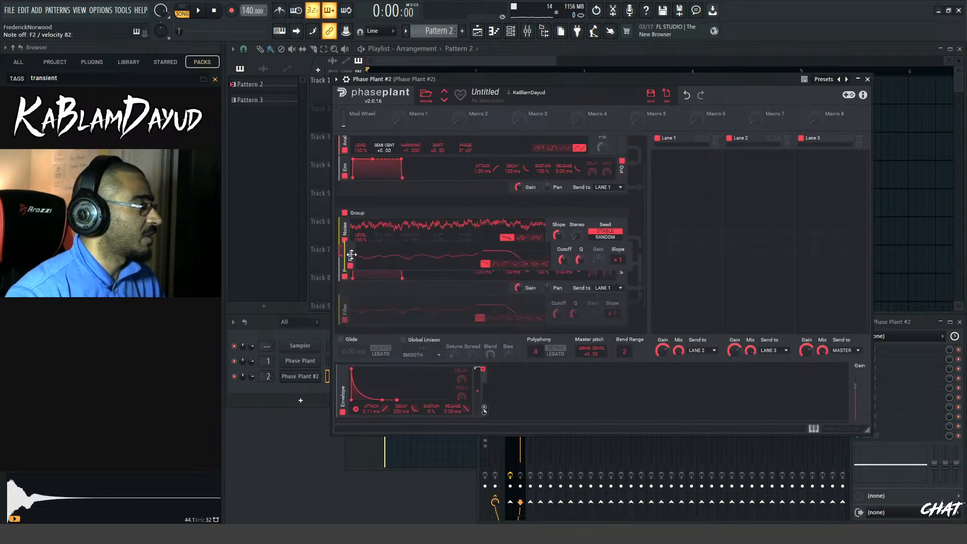
{"action": "left_click_drag", "start_coordinate": [558, 266], "coordinate": [558, 230]}
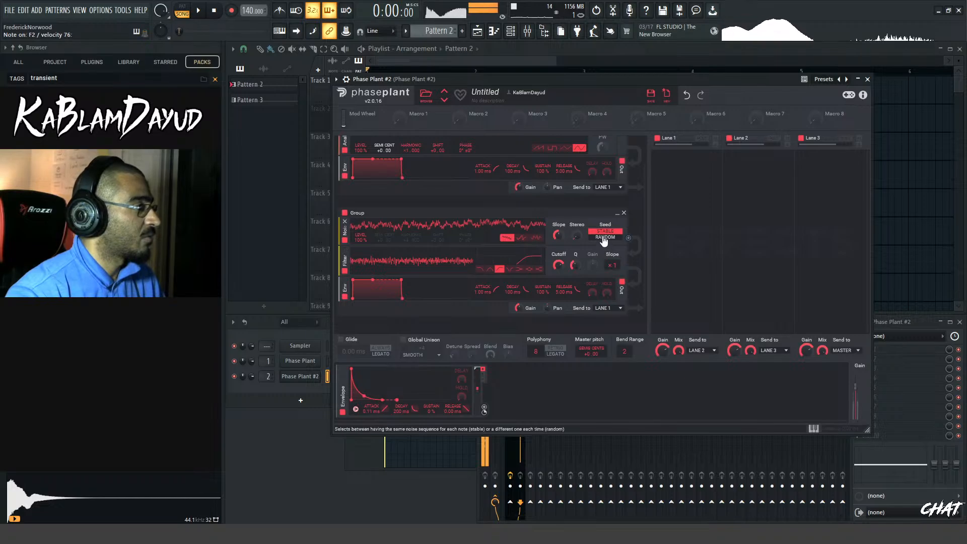
Set the noise Seed to Random, turn Stereo fully up, fine-tune the high-pass Cutoff and lower the noise group's Gain
{"action": "left_click", "coordinate": [605, 236]}
{"action": "left_click_drag", "start_coordinate": [574, 237], "coordinate": [575, 176]}
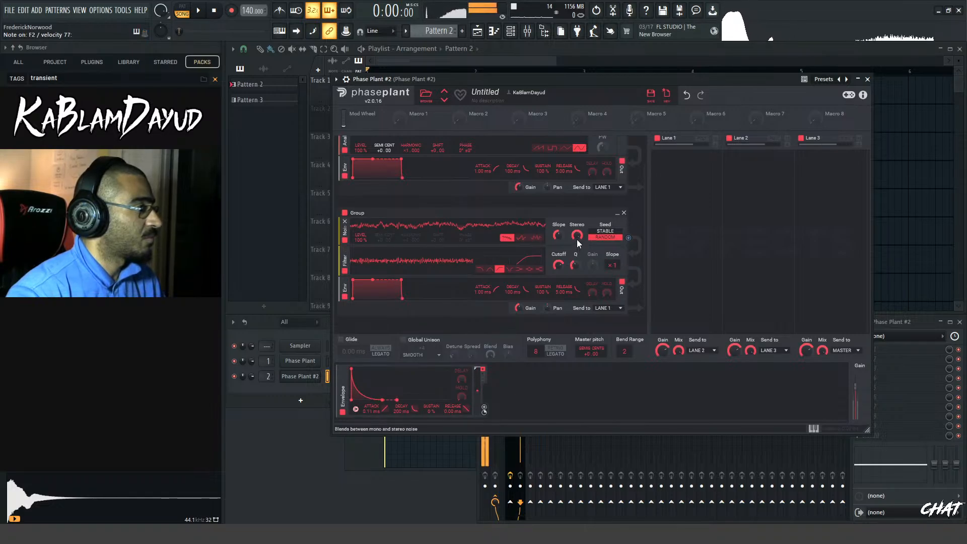
{"action": "left_click_drag", "start_coordinate": [559, 265], "coordinate": [559, 273]}
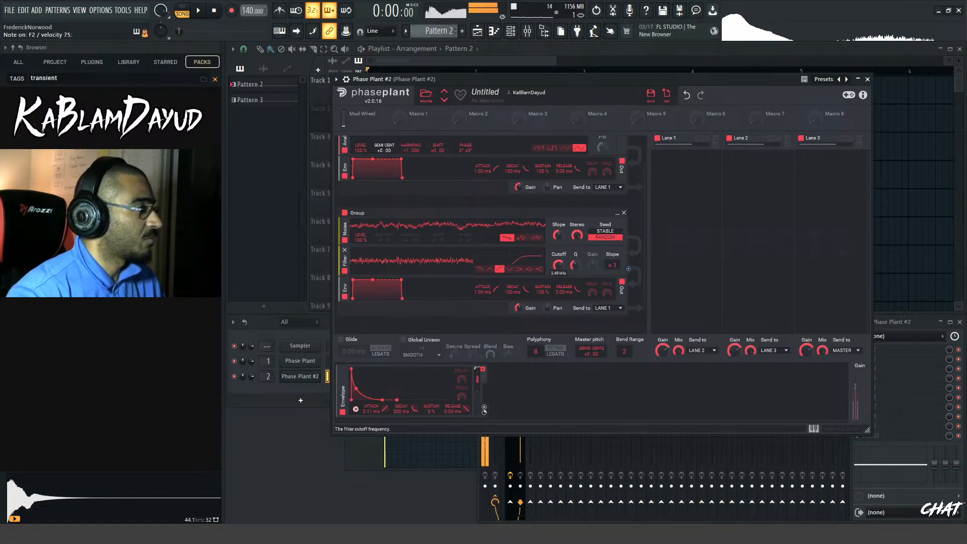
{"action": "left_click_drag", "start_coordinate": [577, 236], "coordinate": [577, 297]}
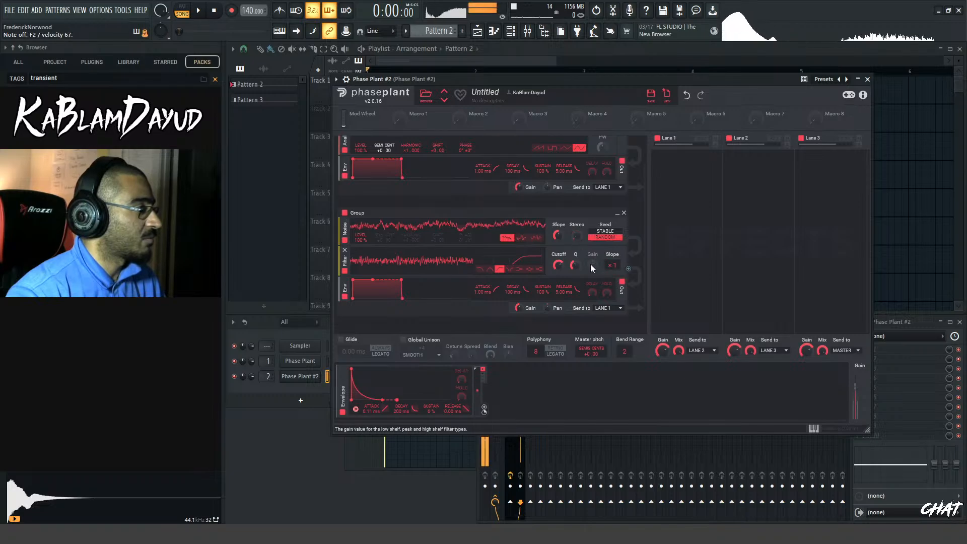
{"action": "left_click_drag", "start_coordinate": [576, 236], "coordinate": [577, 211]}
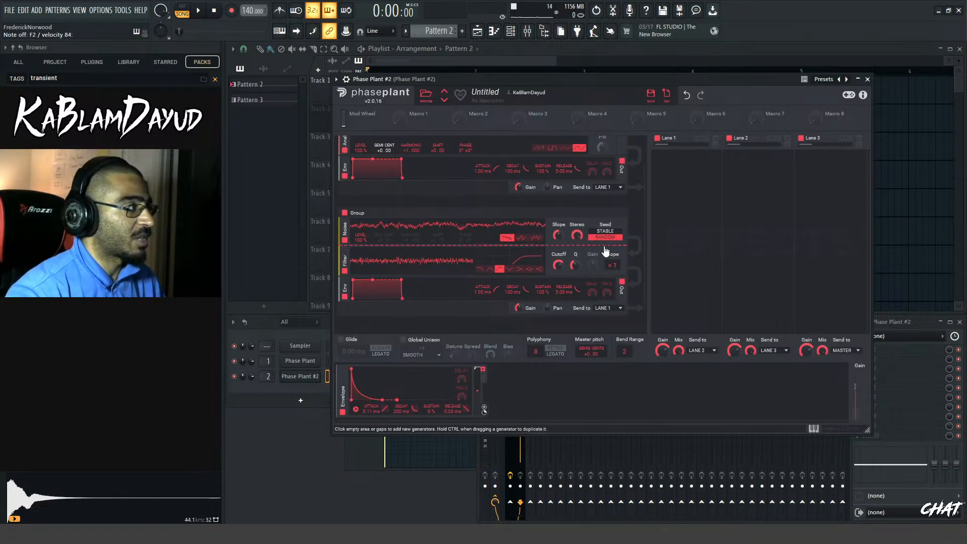
{"action": "left_click_drag", "start_coordinate": [518, 309], "coordinate": [518, 325]}
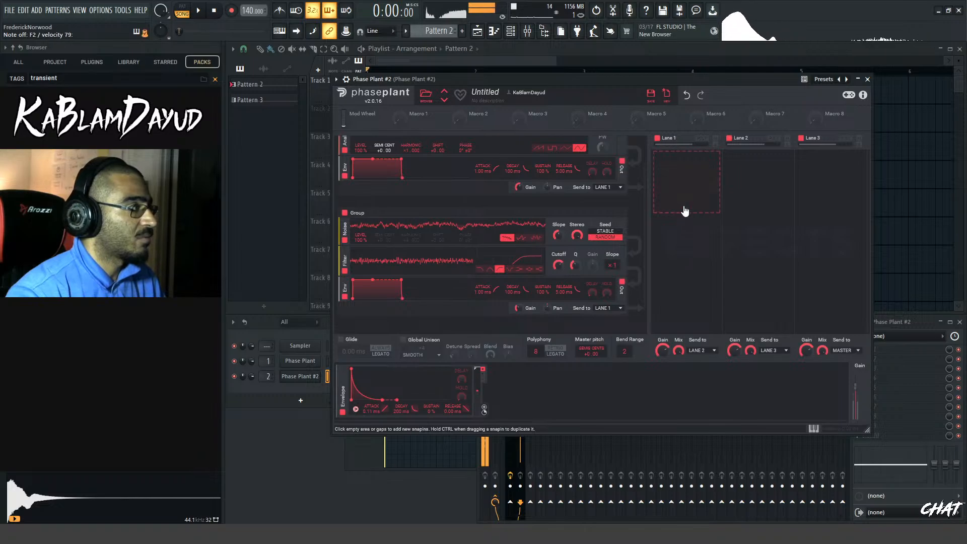
Add an Overdrive Distortion to Lane 1 with higher Drive, minimum Dynamics and the DC Filter turned off
{"action": "left_click", "coordinate": [686, 176]}
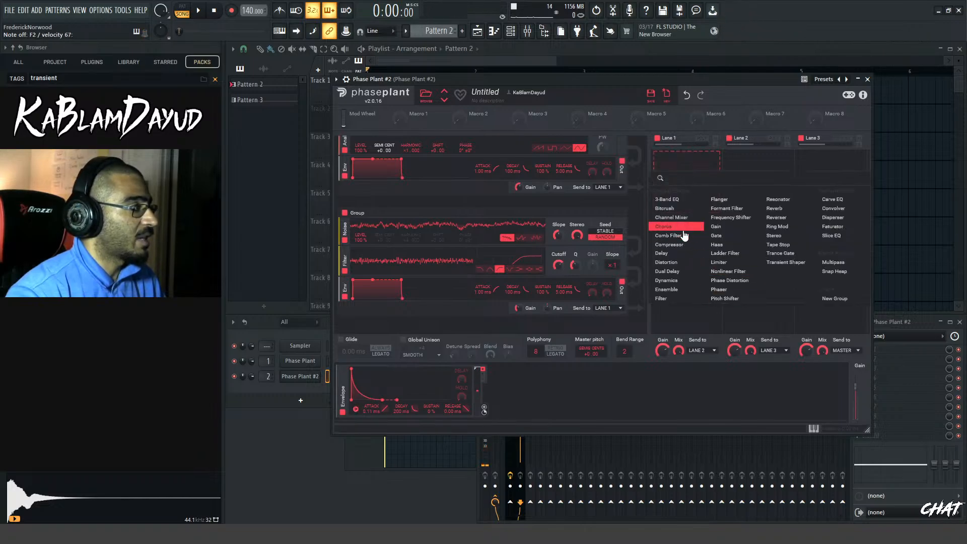
{"action": "left_click", "coordinate": [683, 262]}
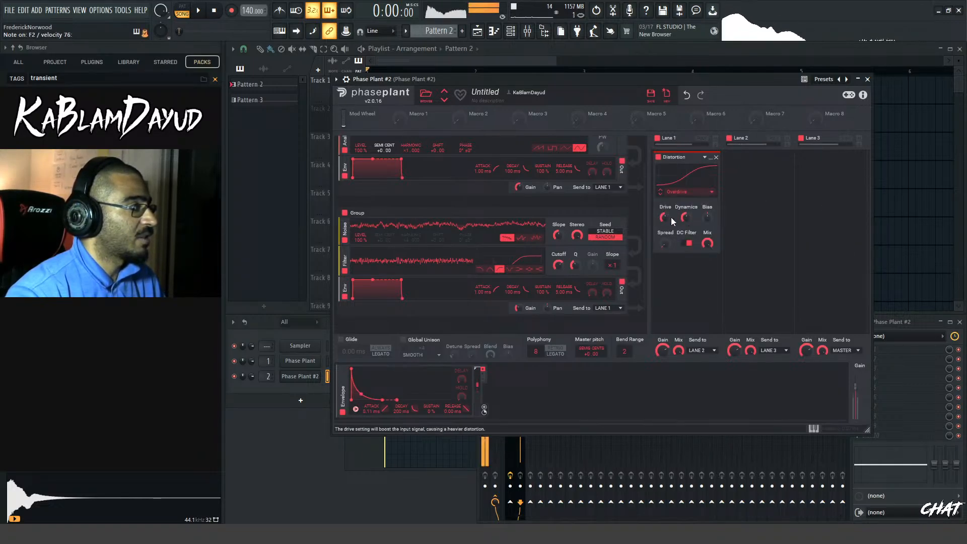
{"action": "left_click_drag", "start_coordinate": [667, 218], "coordinate": [667, 204]}
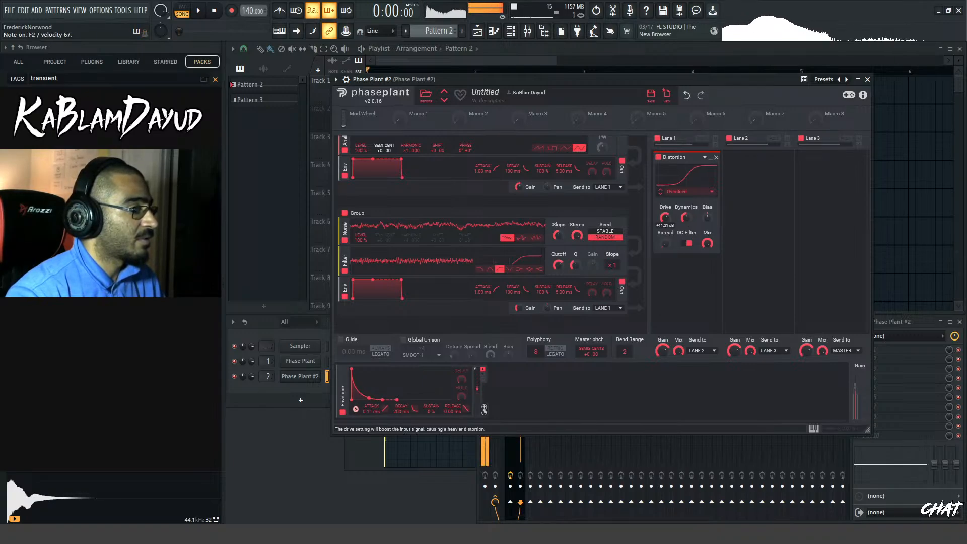
{"action": "left_click", "coordinate": [689, 243]}
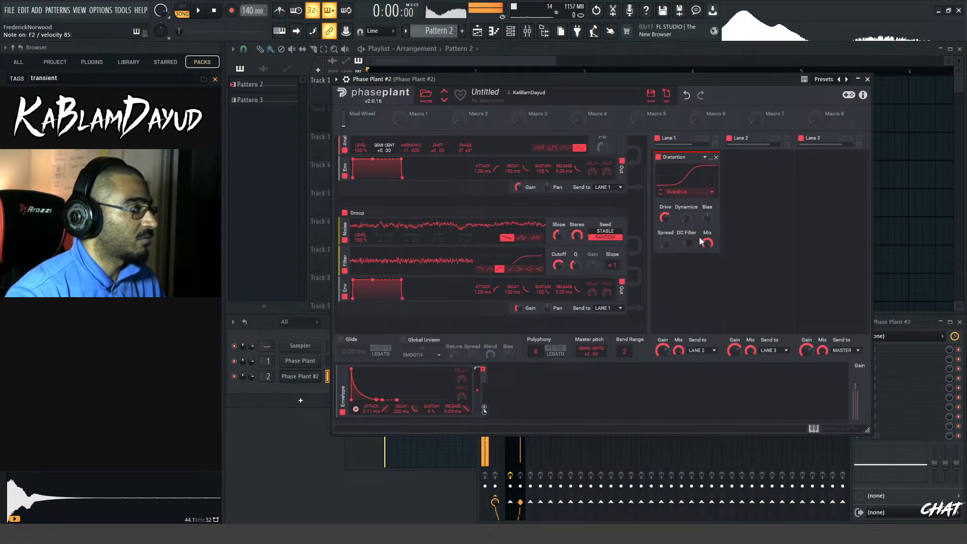
Add a notch Filter with slope x2 to Lane 2 and tune its Cutoff in the low mids while playing notes
{"action": "left_click", "coordinate": [756, 184]}
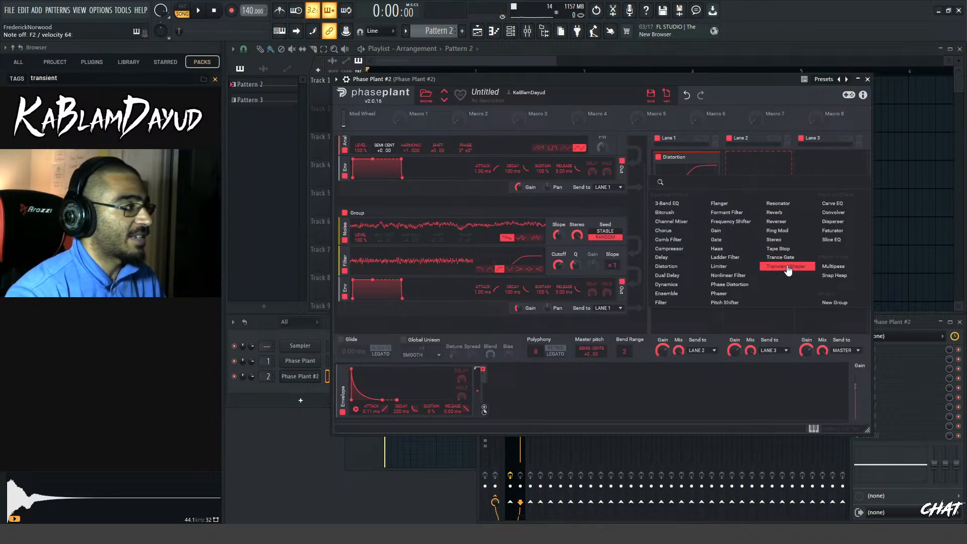
{"action": "left_click", "coordinate": [678, 304]}
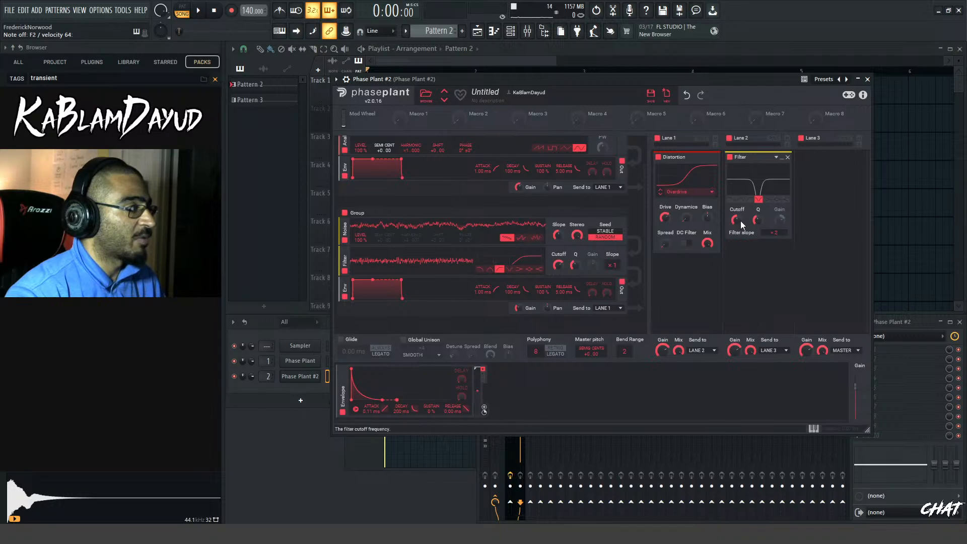
{"action": "mouse_move", "coordinate": [737, 221]}
{"action": "left_mouse_down"}
{"action": "mouse_move", "coordinate": [737, 233]}
{"action": "mouse_move", "coordinate": [739, 214]}
{"action": "left_mouse_up"}
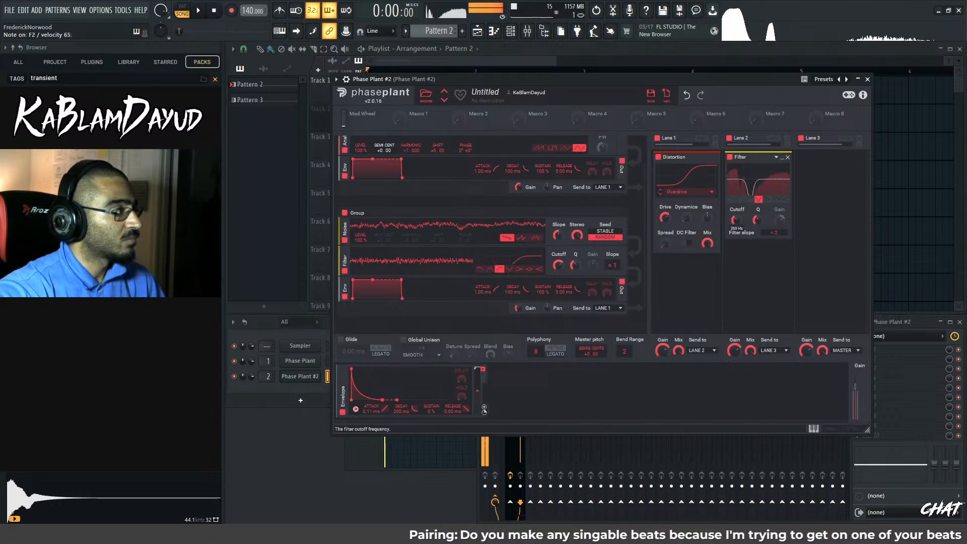
{"action": "left_click_drag", "start_coordinate": [737, 220], "coordinate": [738, 222]}
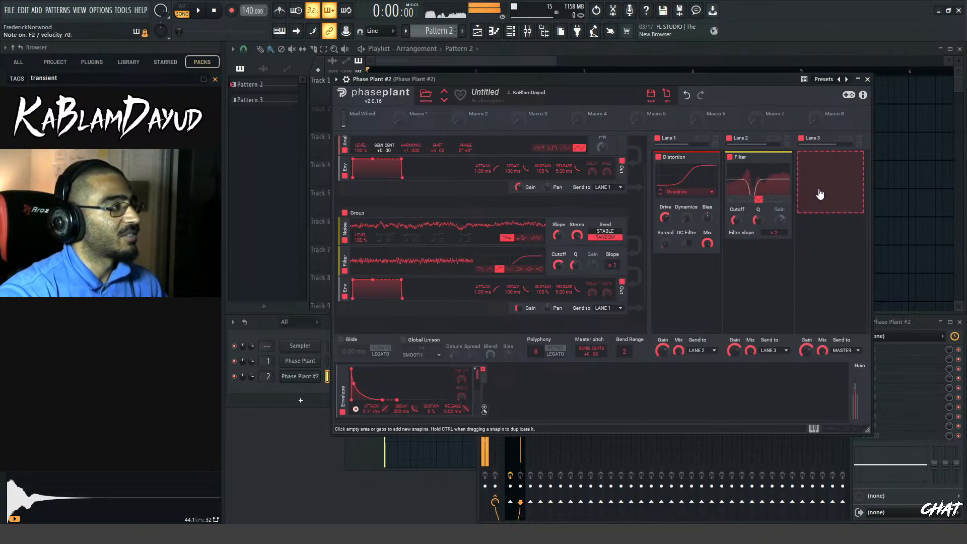
Add a second Filter below the notch in Lane 2, make it a high shelf and lower its Gain slightly
{"action": "left_click", "coordinate": [763, 276]}
{"action": "left_click", "coordinate": [689, 403]}
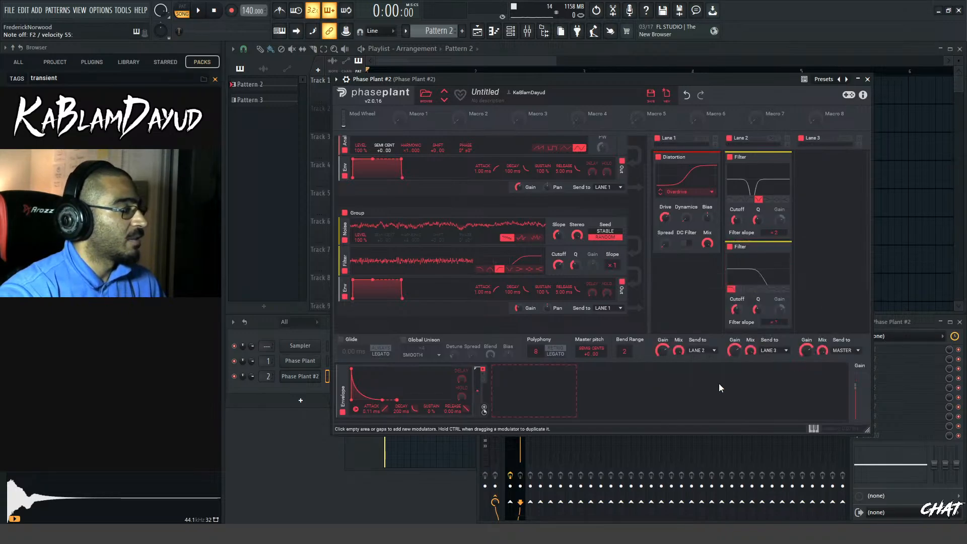
{"action": "left_click", "coordinate": [784, 288]}
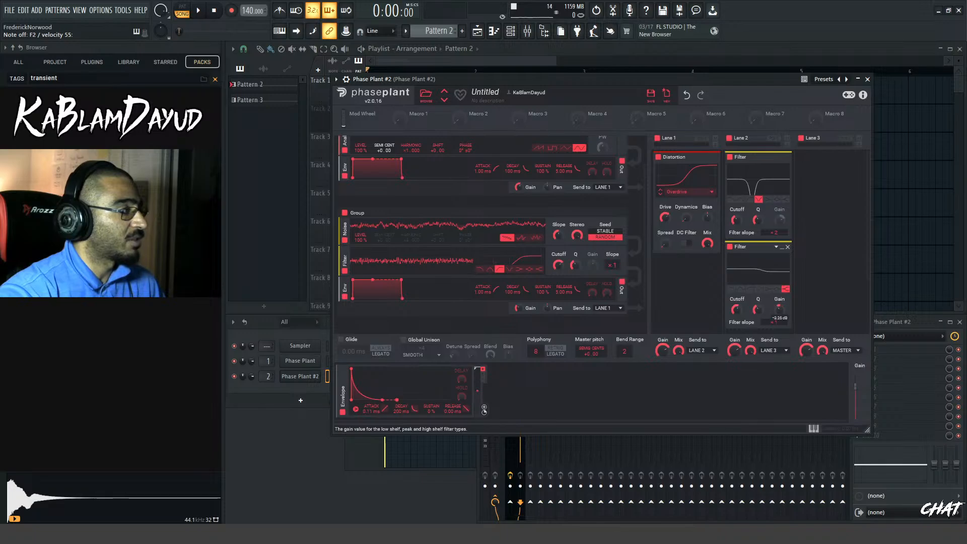
{"action": "left_click_drag", "start_coordinate": [780, 310], "coordinate": [779, 319]}
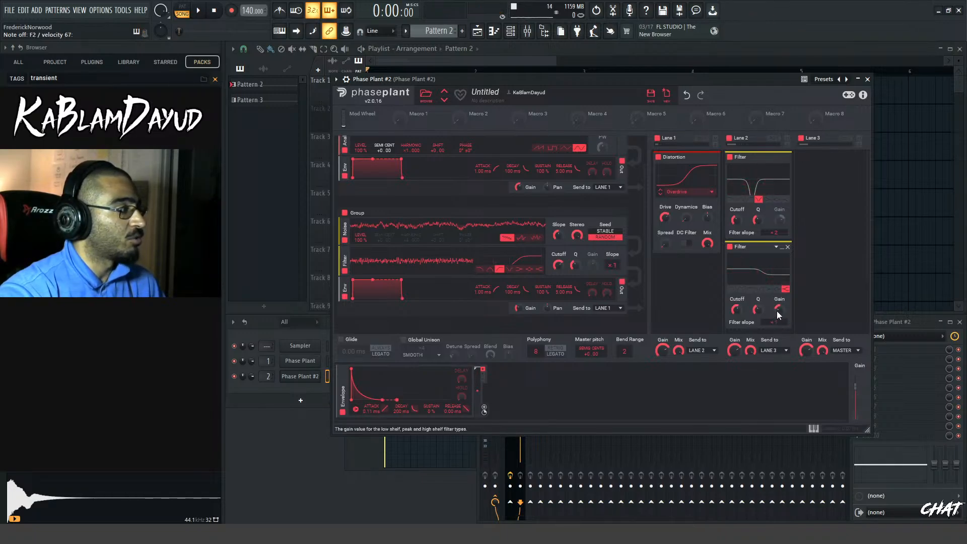
{"action": "left_click_drag", "start_coordinate": [778, 310], "coordinate": [778, 307]}
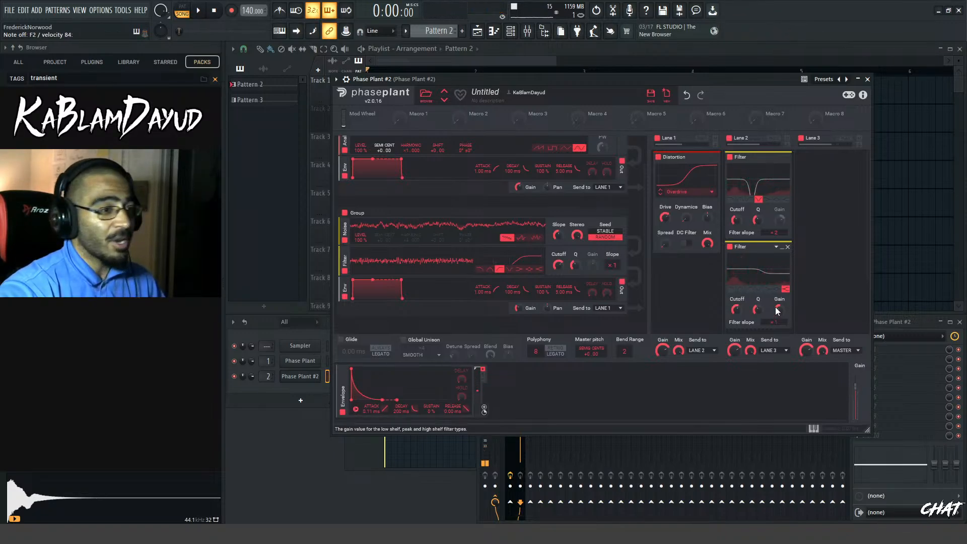
Unmute Track 2 in the Playlist and play the Pattern 2 and Pattern 3 clips together from the start
{"action": "left_click", "coordinate": [492, 58]}
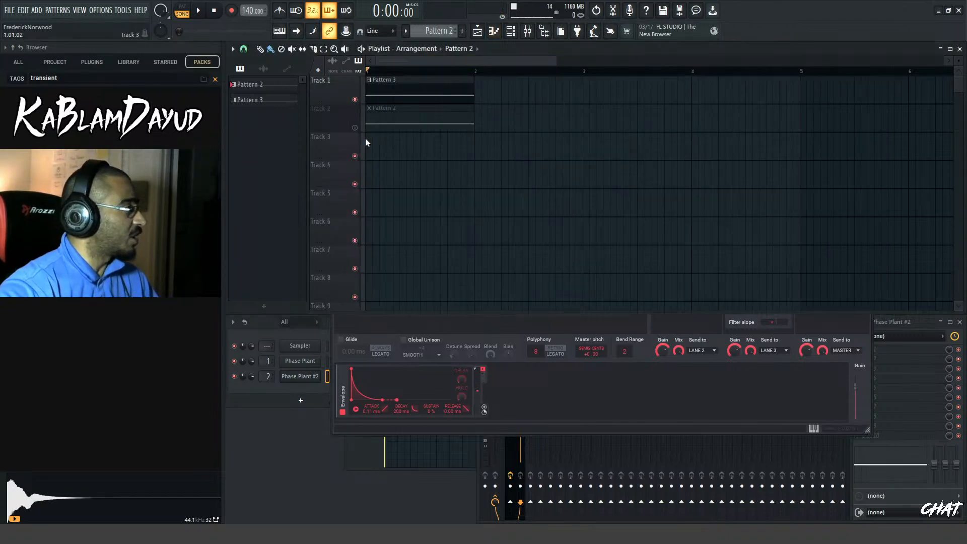
{"action": "left_click", "coordinate": [354, 128]}
{"action": "key", "text": "space"}
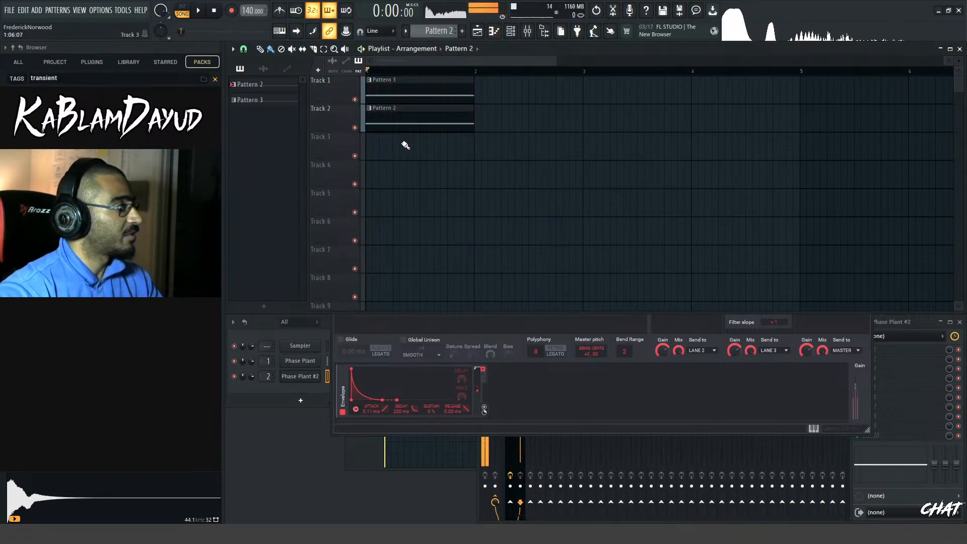
{"action": "key", "text": "space"}
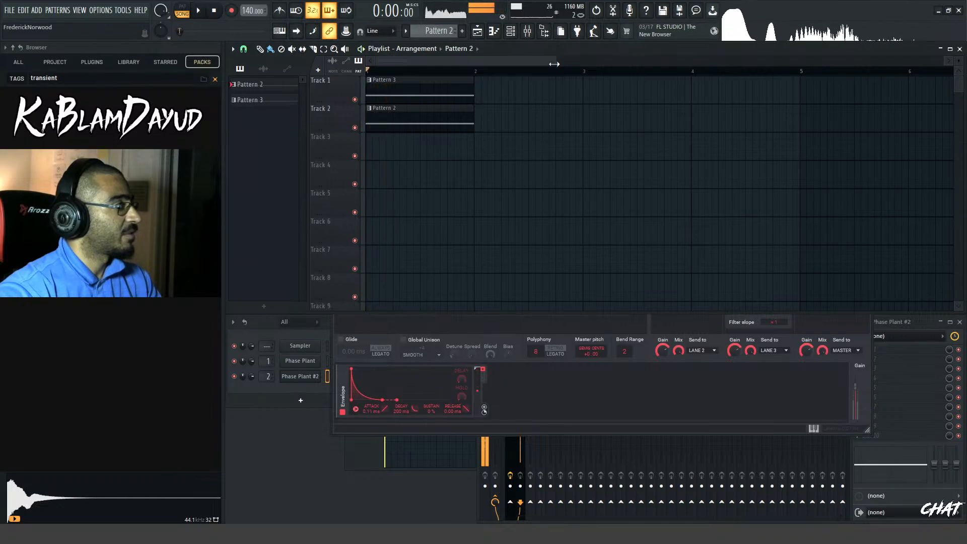
{"action": "left_click_drag", "start_coordinate": [555, 60], "coordinate": [454, 59]}
{"action": "key", "text": "space"}
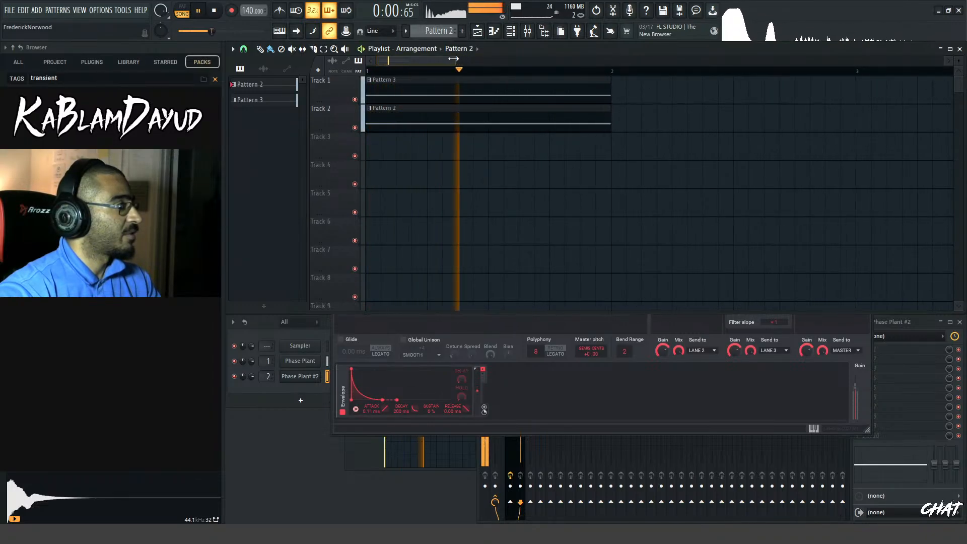
Slice the end off the Pattern 2 clip on Track 2, keeping just under a third of the bar, and audition both layers
{"action": "key", "text": "c"}
{"action": "key", "text": "space"}
{"action": "key", "text": "space"}
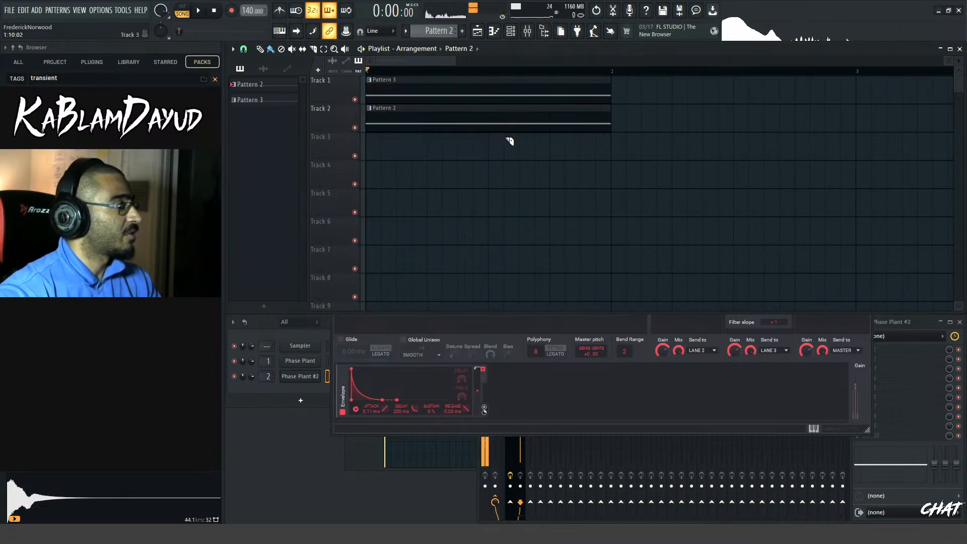
{"action": "left_click", "coordinate": [481, 132]}
{"action": "right_click", "coordinate": [495, 128]}
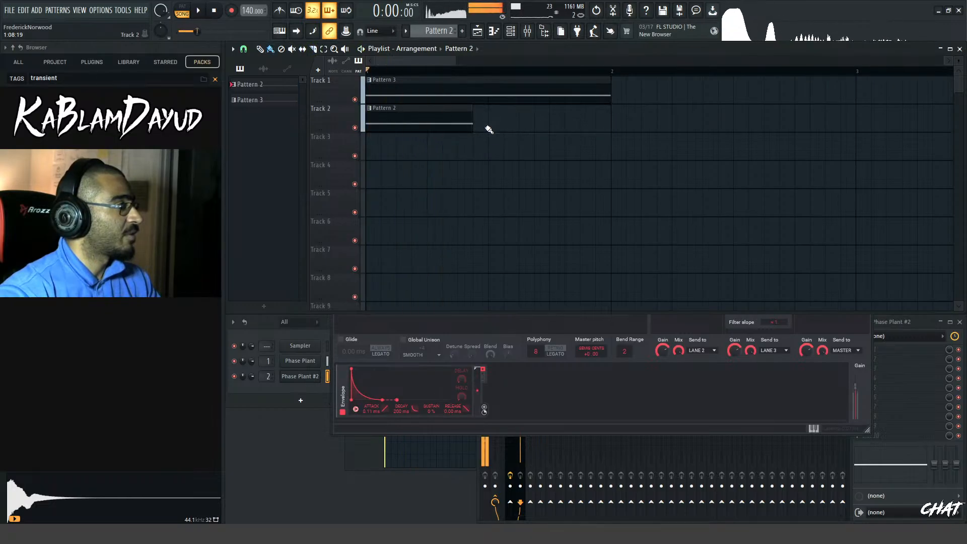
{"action": "right_click", "coordinate": [450, 122]}
{"action": "key", "text": "space"}
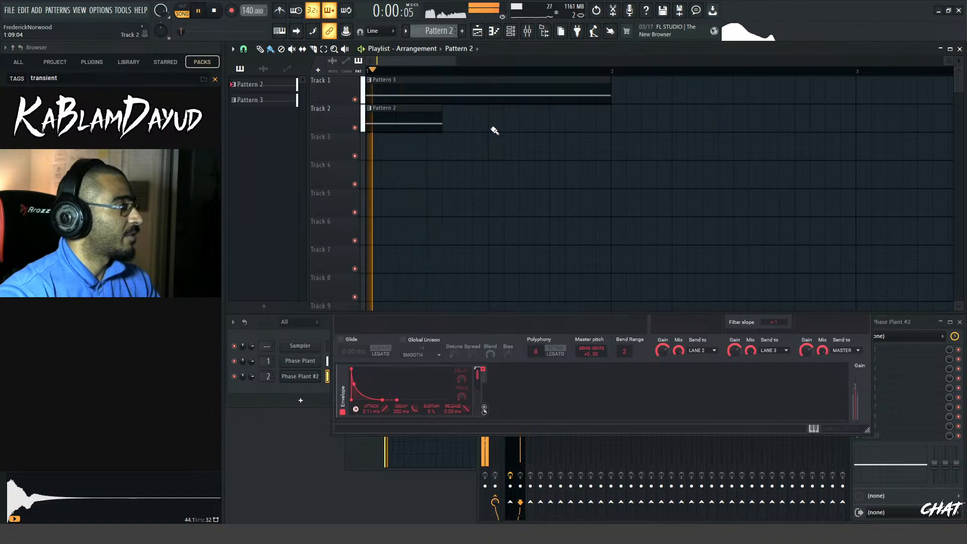
{"action": "key", "text": "space"}
{"action": "key", "text": "space"}
{"action": "key", "text": "space"}
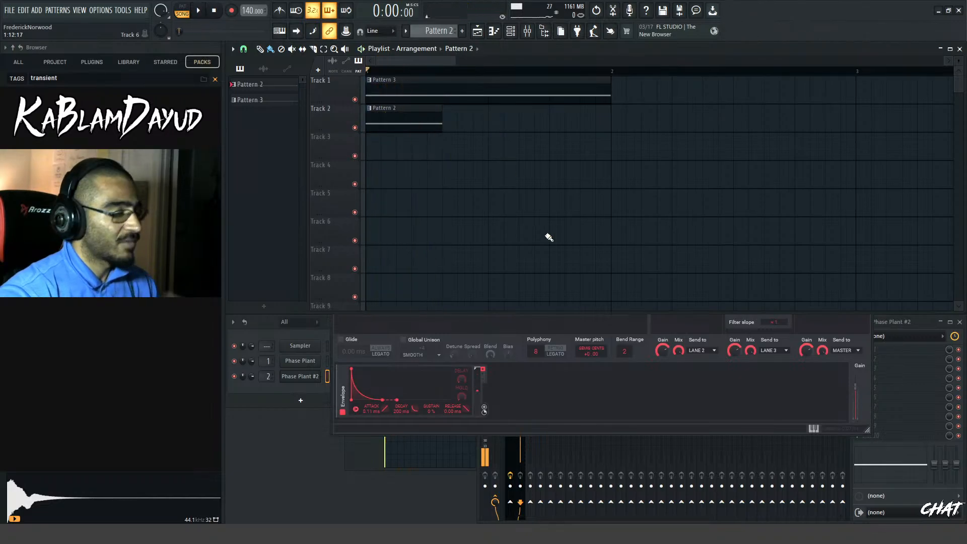
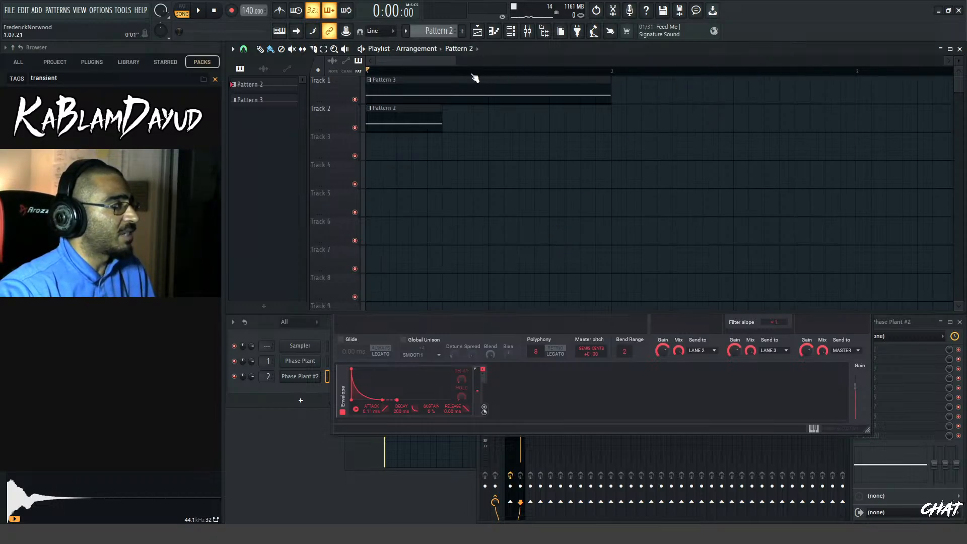
Audition the layered Pattern 3 and Pattern 2 clips from the start of the Playlist several times
{"action": "mouse_move", "coordinate": [457, 63]}
{"action": "left_mouse_down"}
{"action": "mouse_move", "coordinate": [422, 64]}
{"action": "mouse_move", "coordinate": [467, 63]}
{"action": "left_mouse_up"}
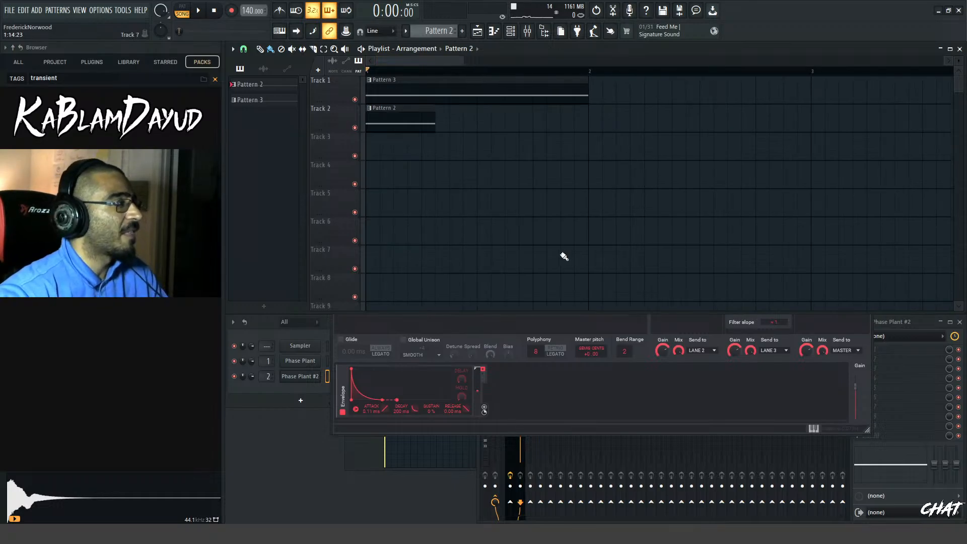
{"action": "left_click_drag", "start_coordinate": [461, 60], "coordinate": [437, 67]}
{"action": "key", "text": "space"}
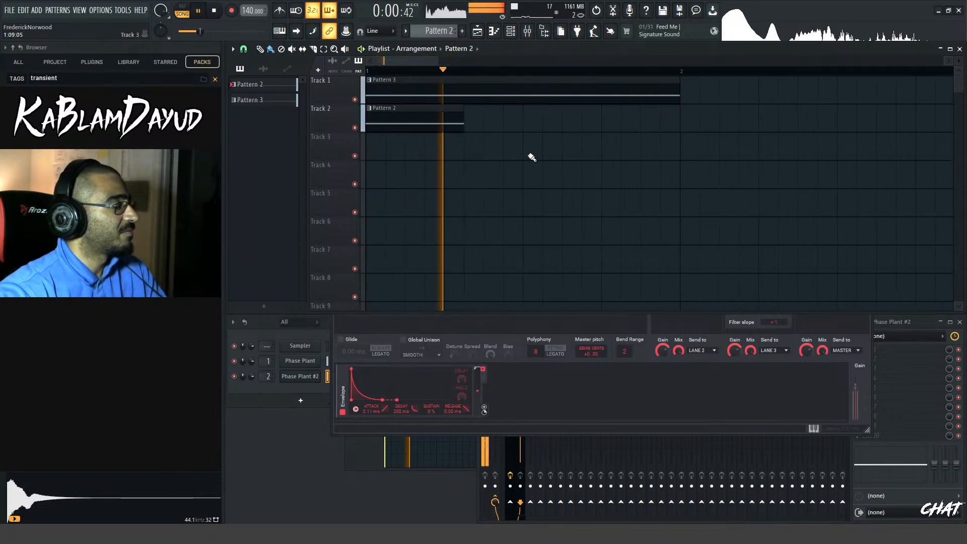
{"action": "key", "text": "space"}
{"action": "key", "text": "space"}
{"action": "key", "text": "space"}
{"action": "key", "text": "space"}
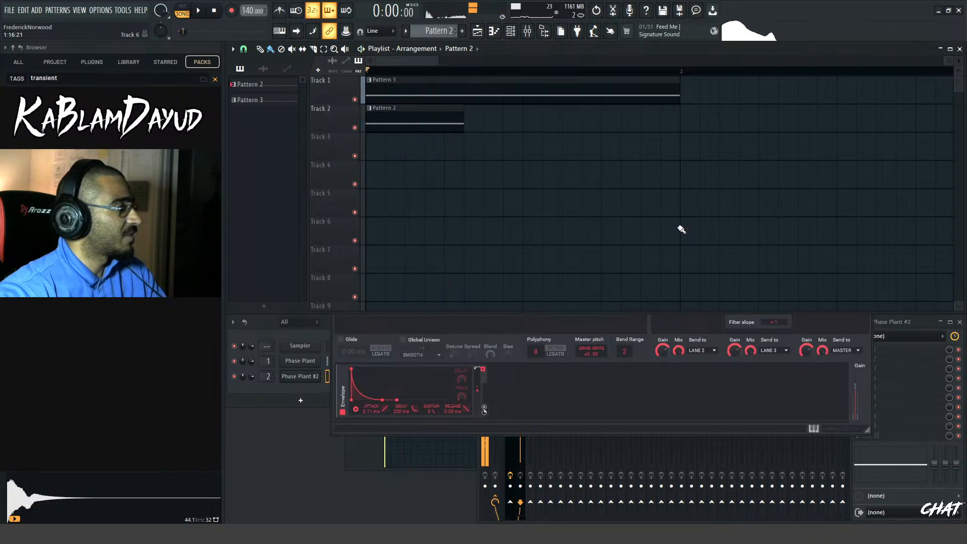
{"action": "key", "text": "space"}
{"action": "key", "text": "space"}
{"action": "key", "text": "space"}
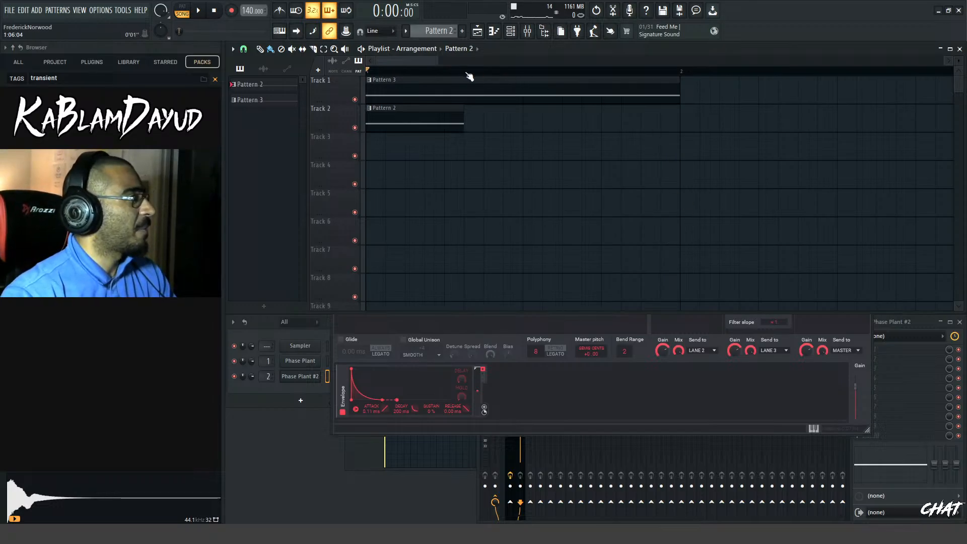
{"action": "left_click_drag", "start_coordinate": [437, 65], "coordinate": [413, 65]}
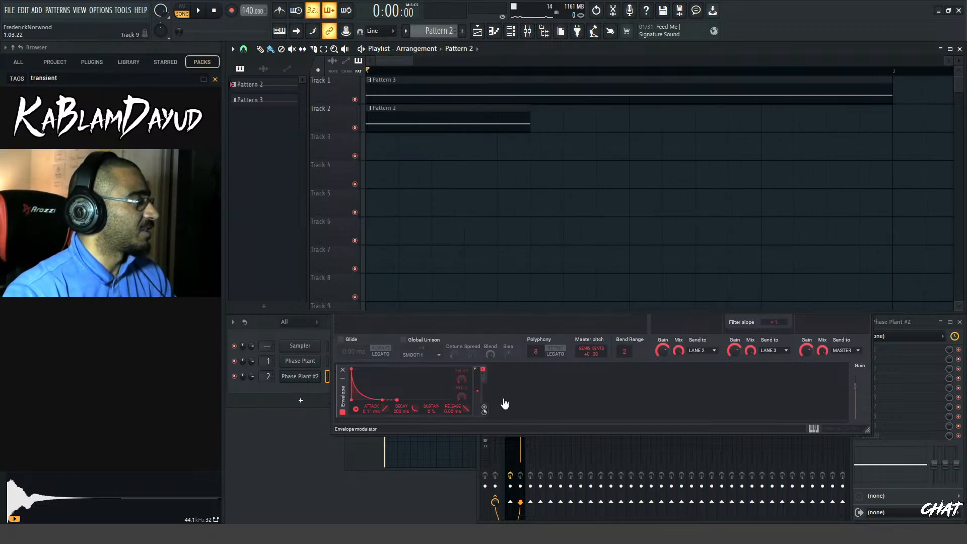
Bring Phase Plant #2 forward and review its generator groups and effect lanes while auditioning the layered clips
{"action": "left_click", "coordinate": [549, 427]}
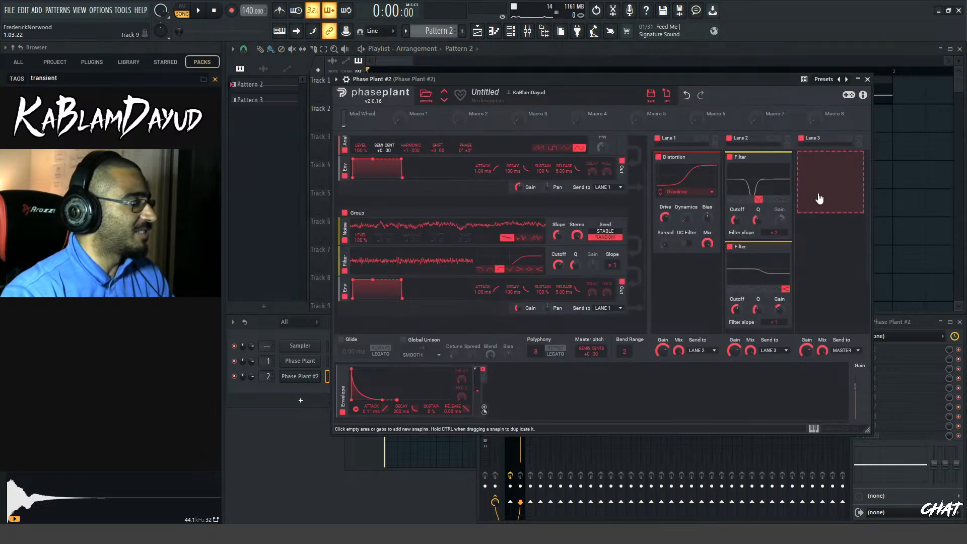
{"action": "scroll", "coordinate": [635, 223], "scroll_direction": "up", "scroll_amount": 1}
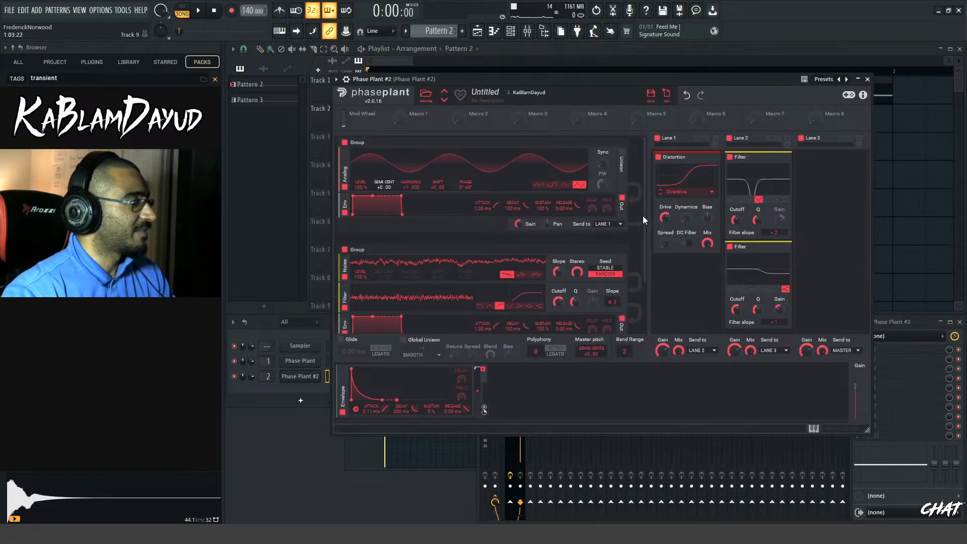
{"action": "key", "text": "space"}
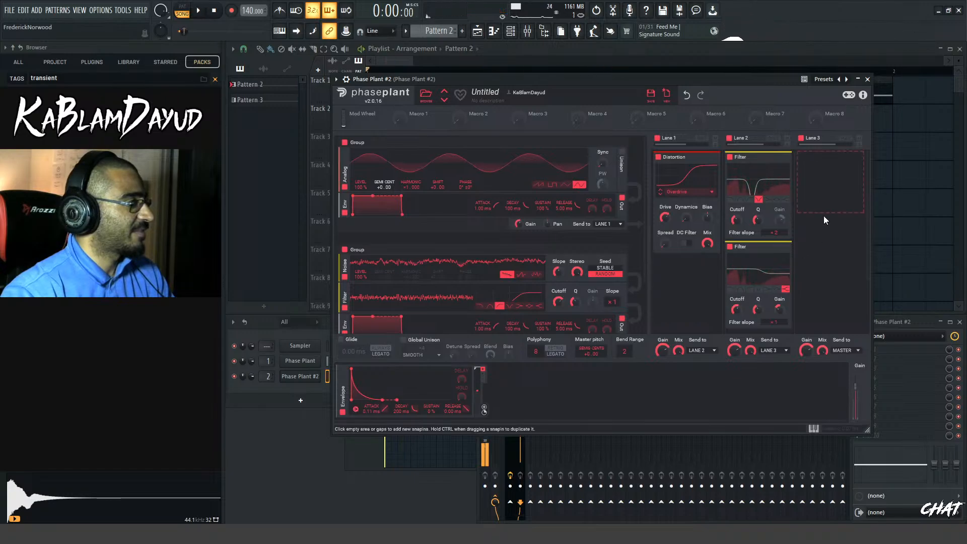
{"action": "key", "text": "space"}
{"action": "left_click_drag", "start_coordinate": [754, 81], "coordinate": [795, 106]}
Add a Sampler generator in its own group below the Noise group of the first Phase Plant and send it to Lane 3
{"action": "left_click", "coordinate": [300, 361]}
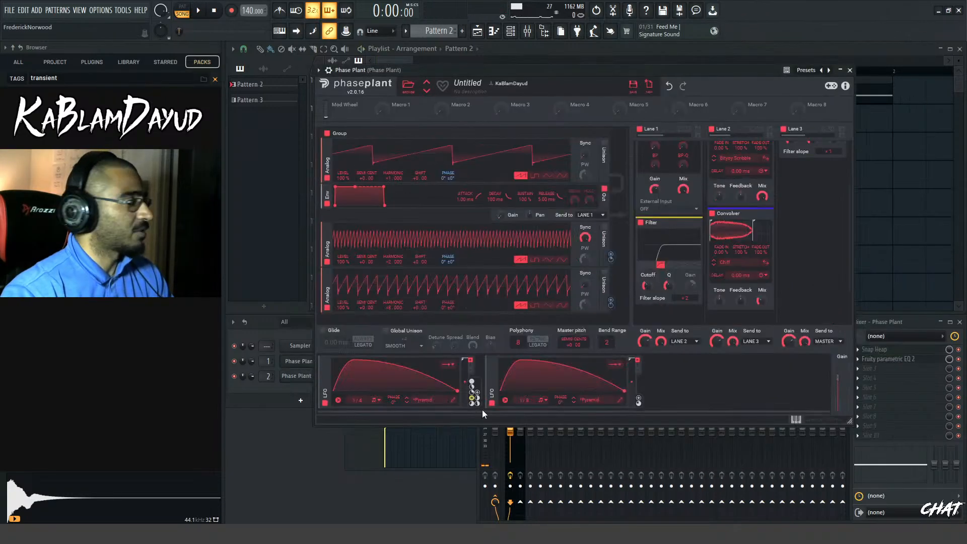
{"action": "key", "text": "space"}
{"action": "key", "text": "space"}
{"action": "scroll", "coordinate": [803, 251], "scroll_direction": "down", "scroll_amount": 3}
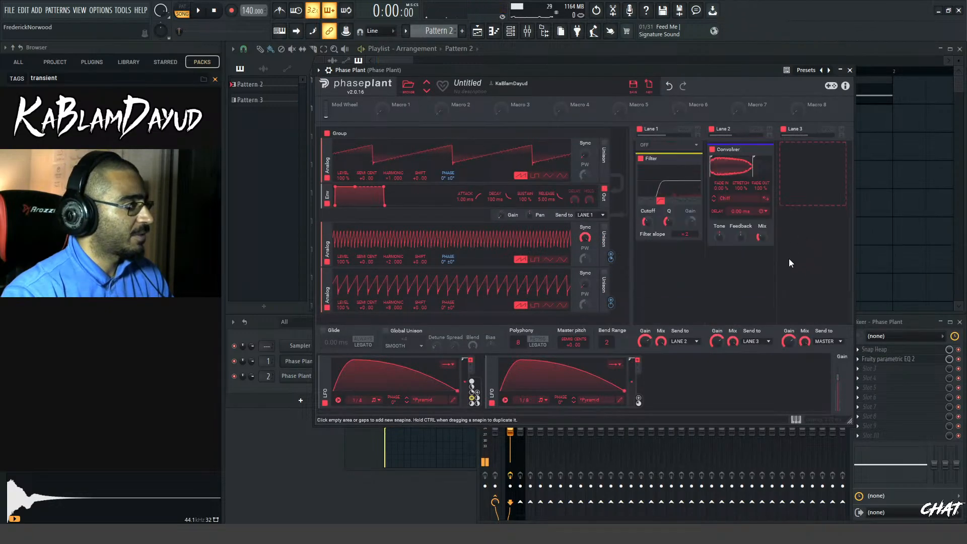
{"action": "scroll", "coordinate": [528, 285], "scroll_direction": "down", "scroll_amount": 5}
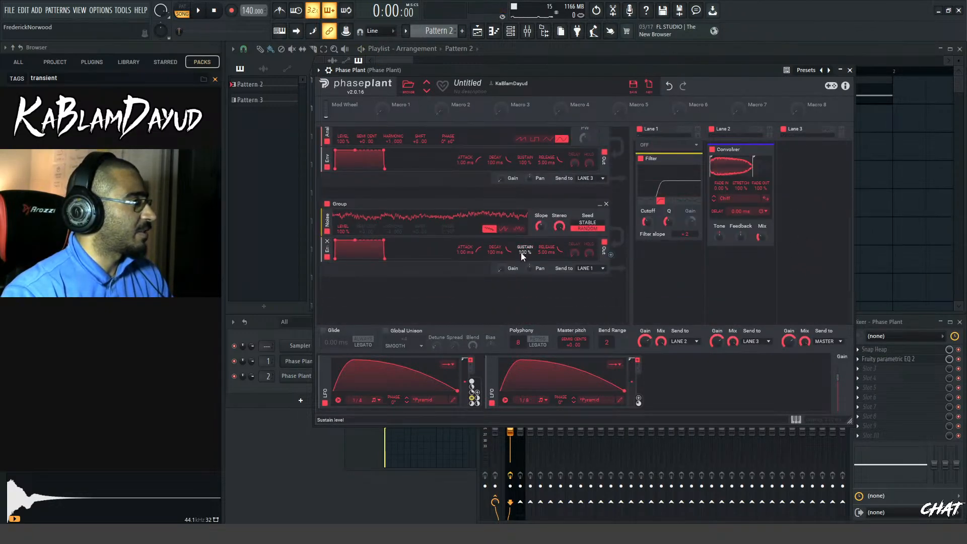
{"action": "left_click", "coordinate": [482, 304]}
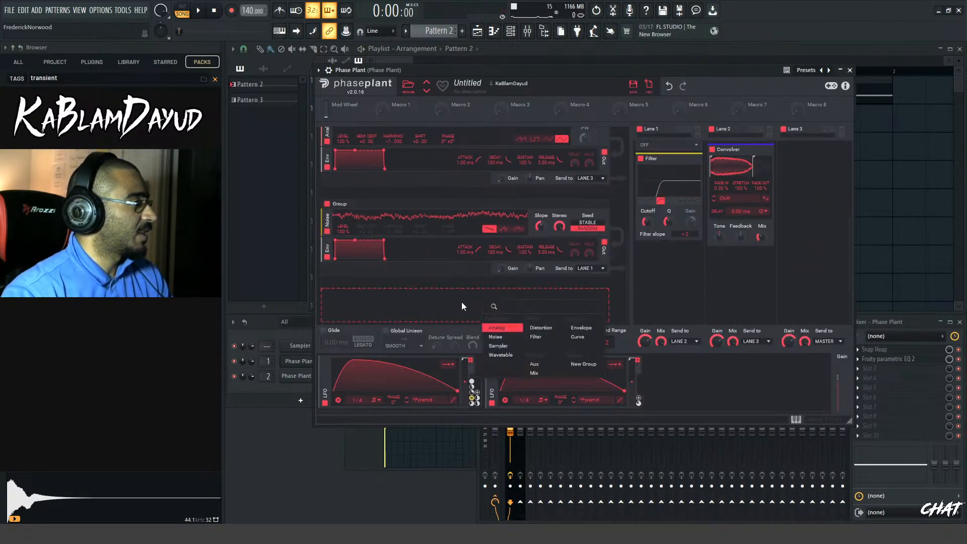
{"action": "left_click", "coordinate": [509, 347]}
{"action": "scroll", "coordinate": [705, 252], "scroll_direction": "up", "scroll_amount": 3}
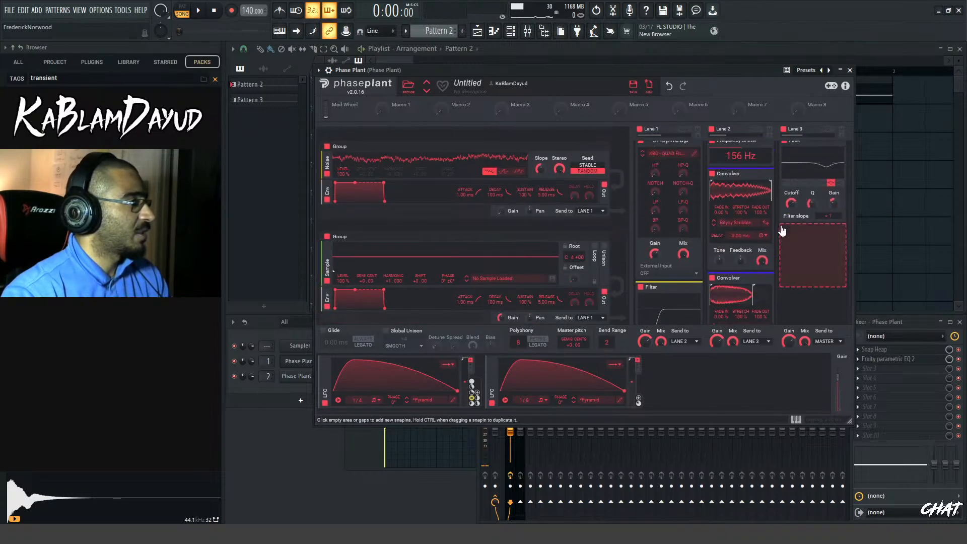
{"action": "scroll", "coordinate": [782, 225], "scroll_direction": "down", "scroll_amount": 3}
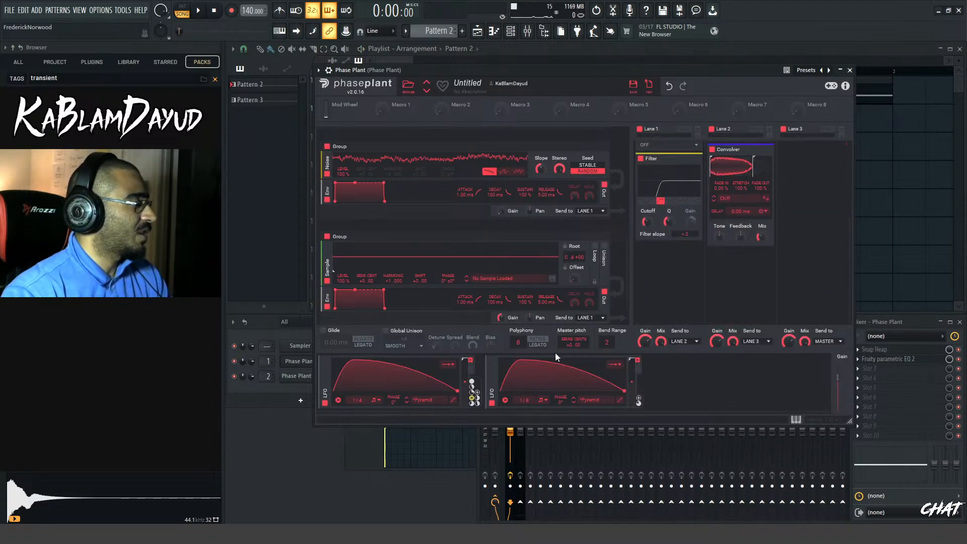
{"action": "left_click", "coordinate": [586, 317]}
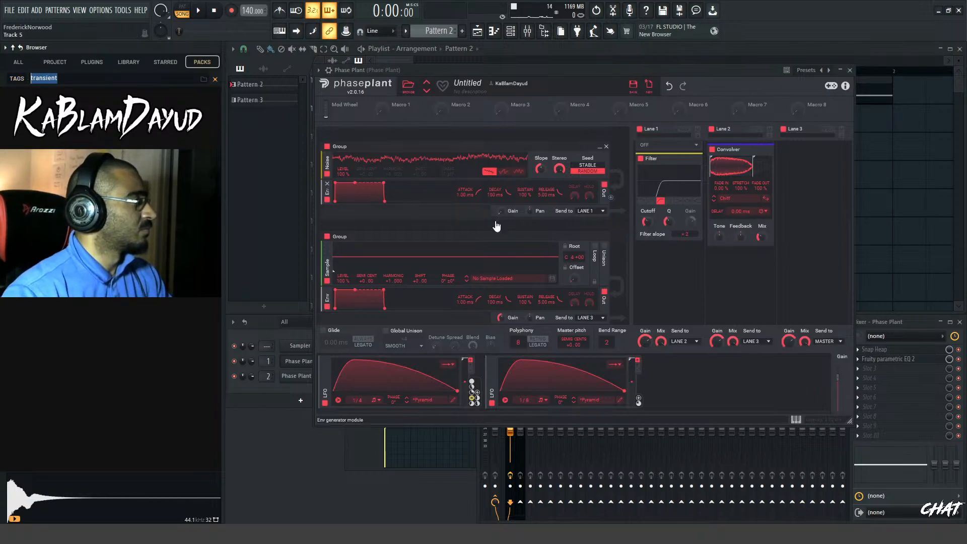
Load the Clavie (C4) sample from the factory Symplesound Decays folder into the sampler and audition it
{"action": "left_click", "coordinate": [518, 279]}
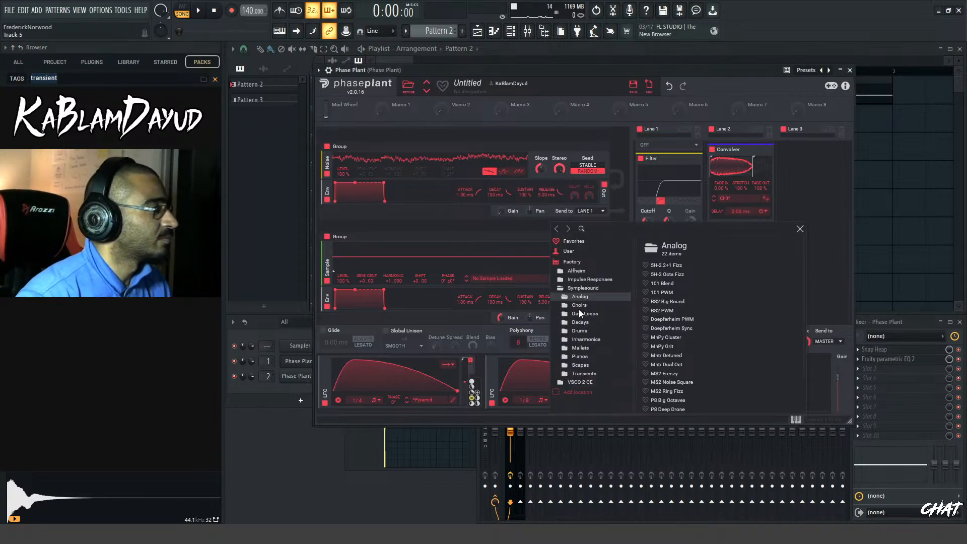
{"action": "left_click", "coordinate": [588, 323]}
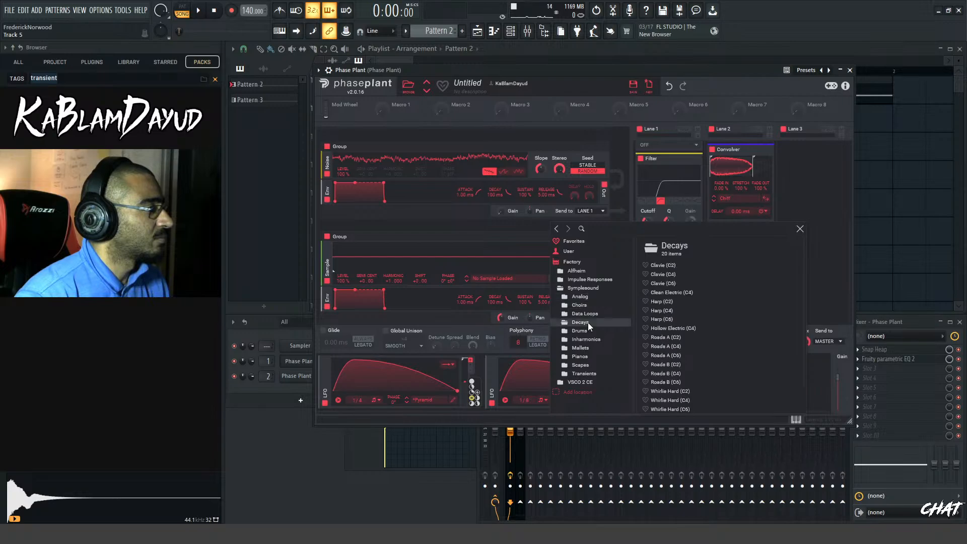
{"action": "left_click", "coordinate": [662, 277]}
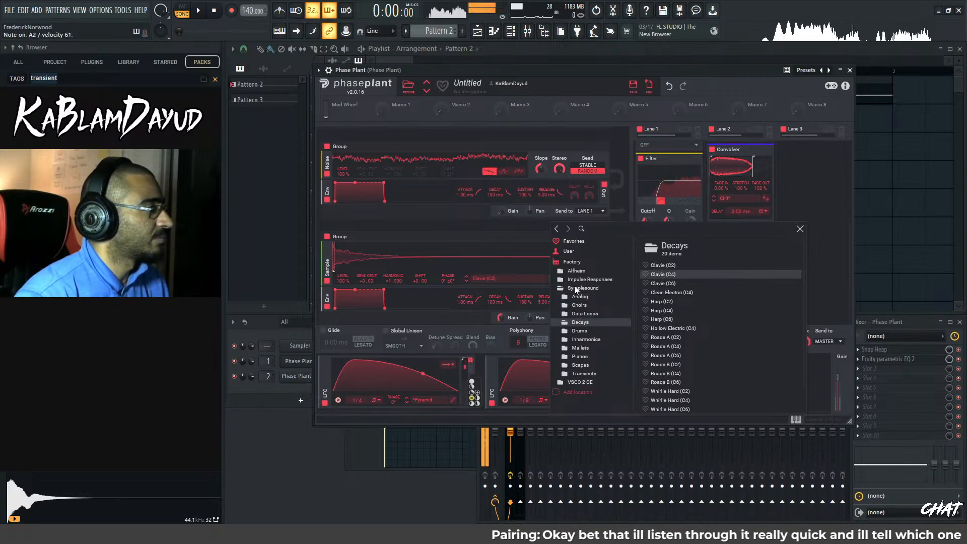
{"action": "left_click", "coordinate": [497, 269]}
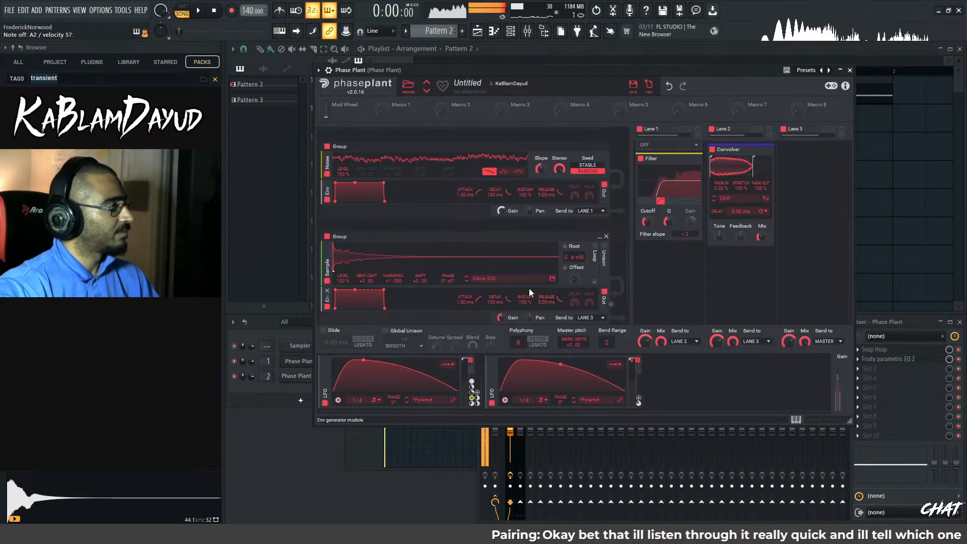
Step through the following Decays samples while playing notes and settle on Roads A (C4)
{"action": "left_click", "coordinate": [466, 282]}
{"action": "left_click", "coordinate": [466, 282]}
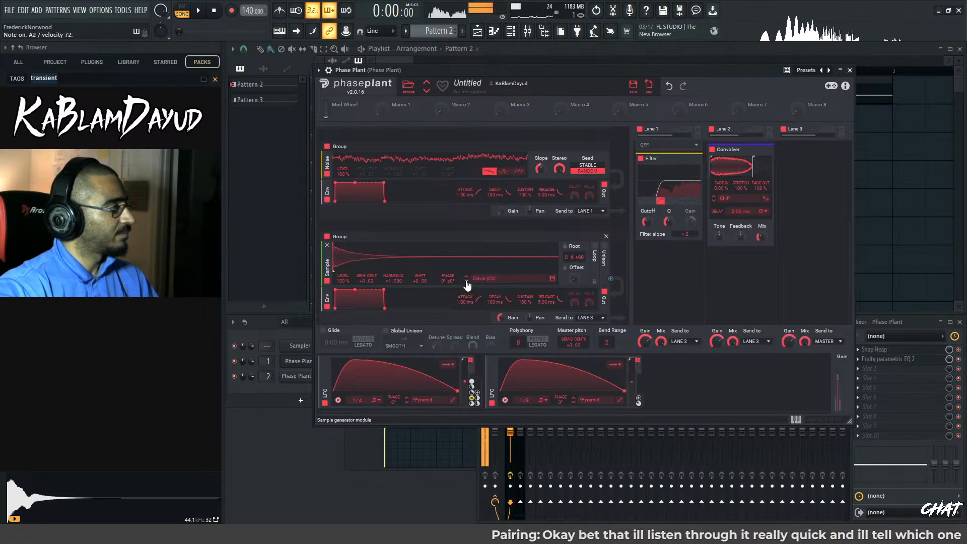
{"action": "left_click", "coordinate": [466, 282]}
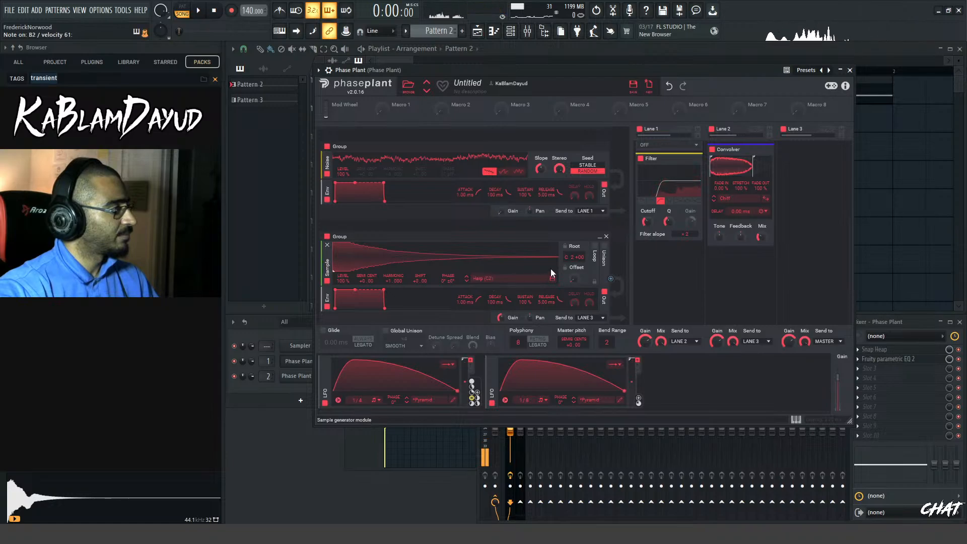
{"action": "left_click_drag", "start_coordinate": [570, 258], "coordinate": [571, 288]}
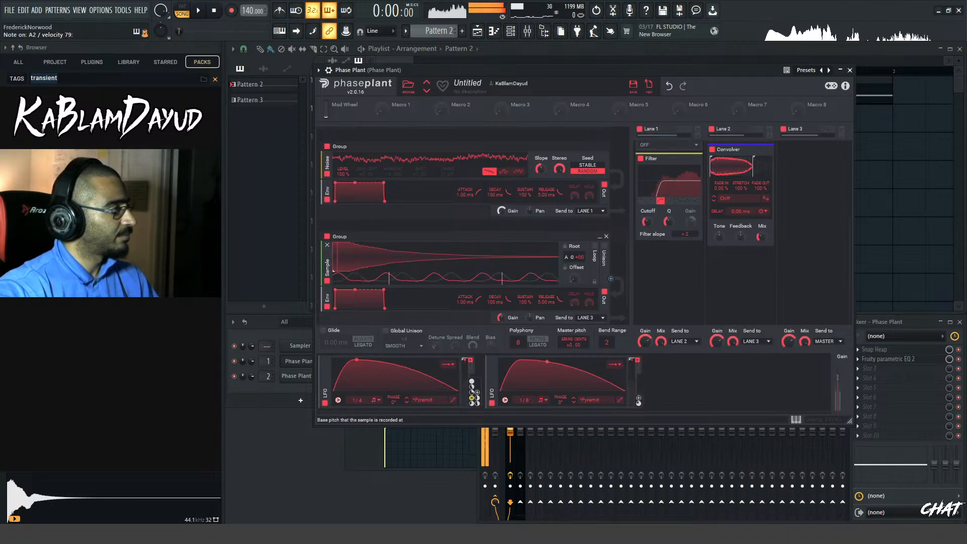
{"action": "left_click", "coordinate": [467, 282]}
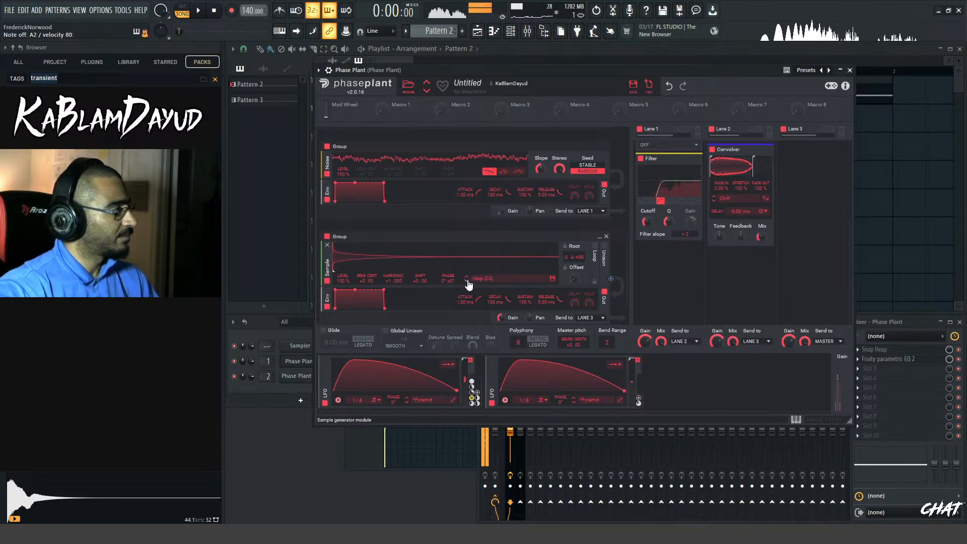
{"action": "left_click", "coordinate": [467, 282]}
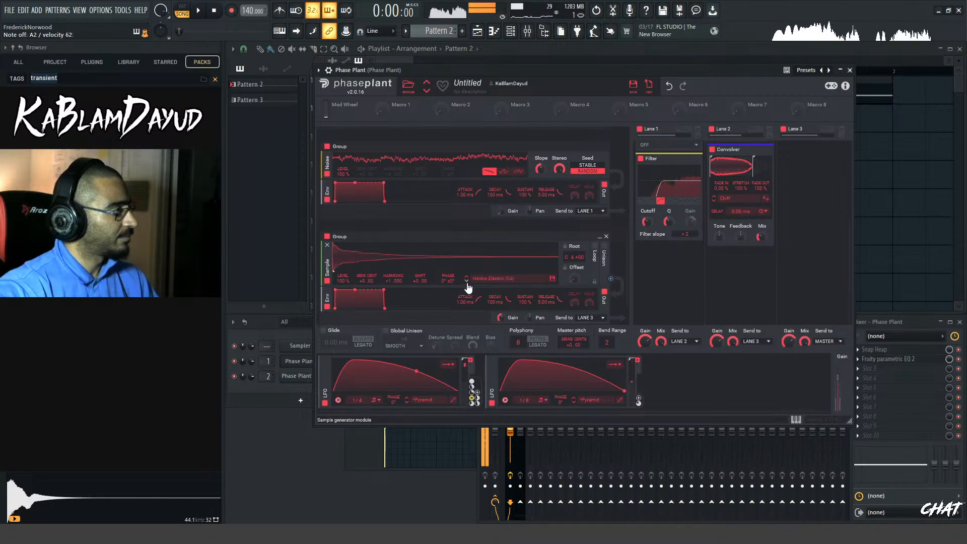
{"action": "left_click", "coordinate": [467, 282]}
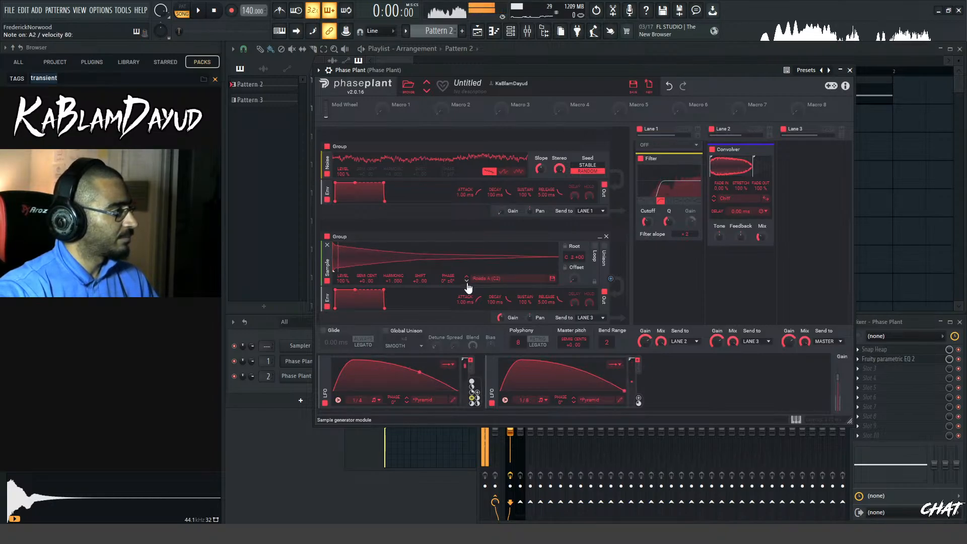
{"action": "left_click", "coordinate": [467, 282]}
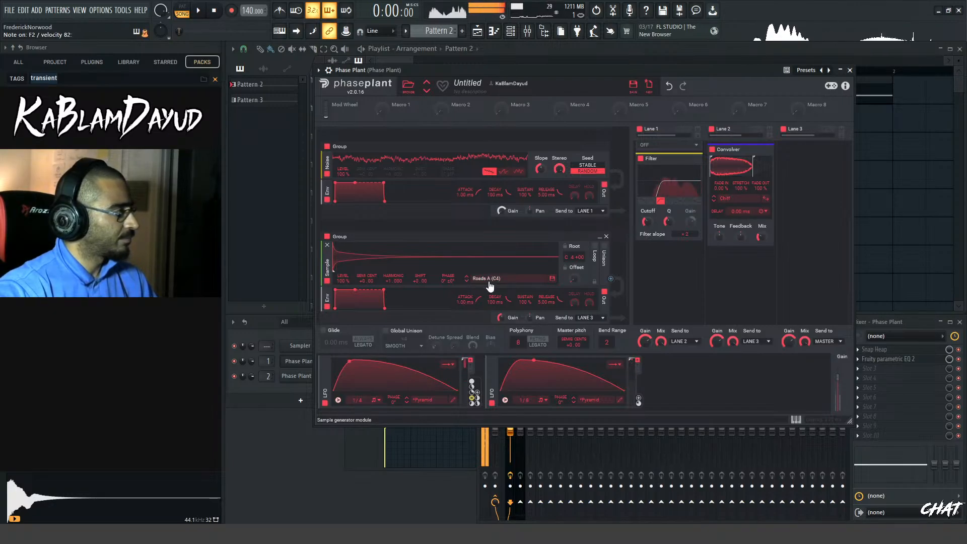
Set the Roads A sample's Root to C 2 and send its group to Lane 2
{"action": "left_click_drag", "start_coordinate": [569, 258], "coordinate": [569, 313]}
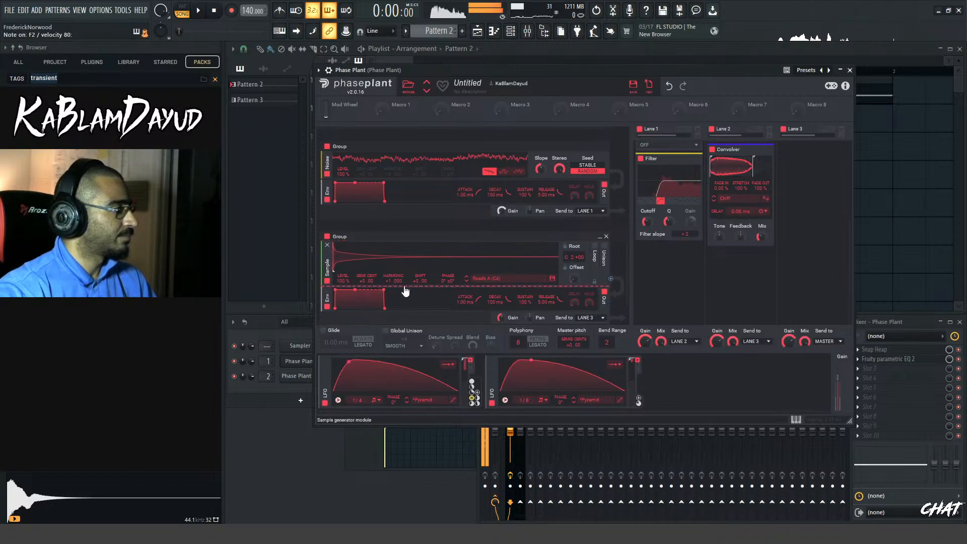
{"action": "left_click", "coordinate": [587, 318]}
{"action": "left_click", "coordinate": [593, 329]}
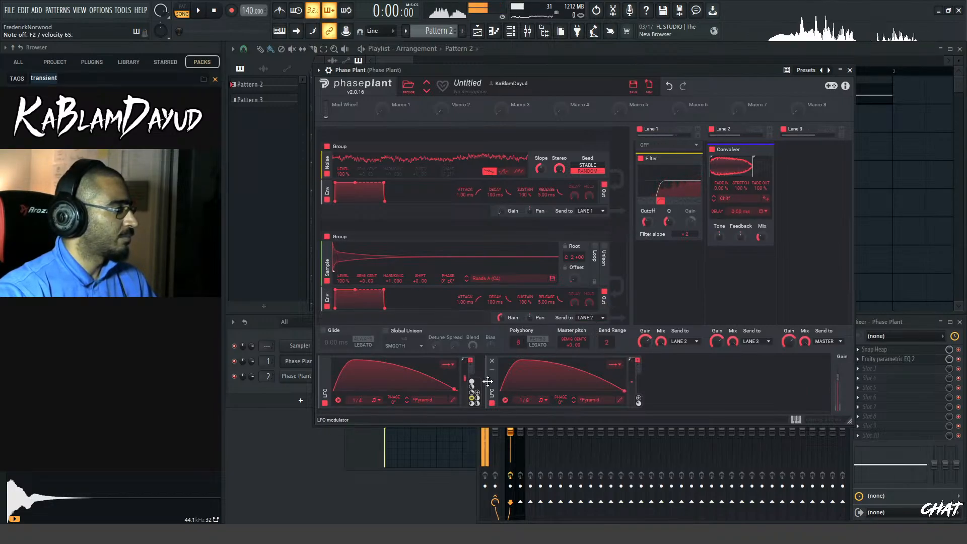
Turn the sample group's Gain all the way down and modulate it with the second LFO at +100%
{"action": "left_click_drag", "start_coordinate": [501, 318], "coordinate": [500, 317]}
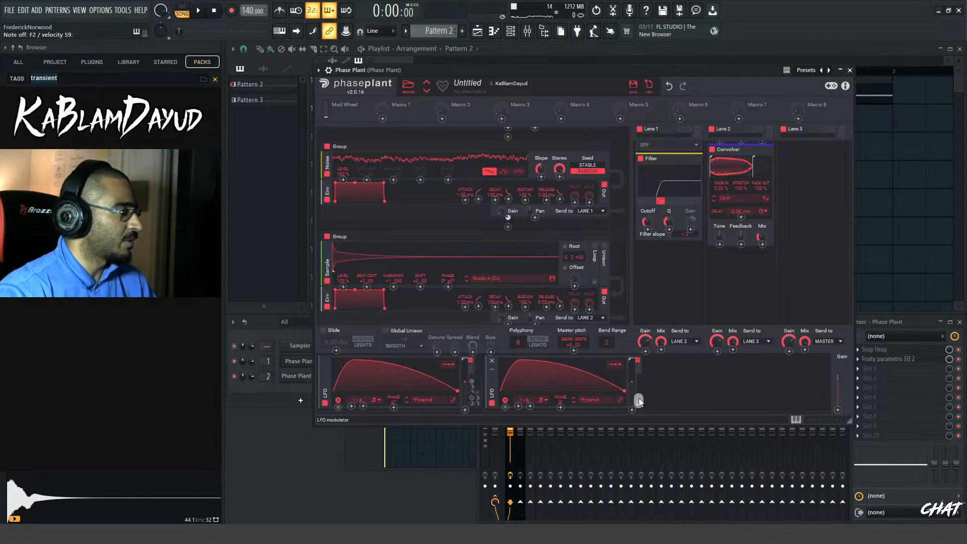
{"action": "left_click_drag", "start_coordinate": [638, 398], "coordinate": [502, 319]}
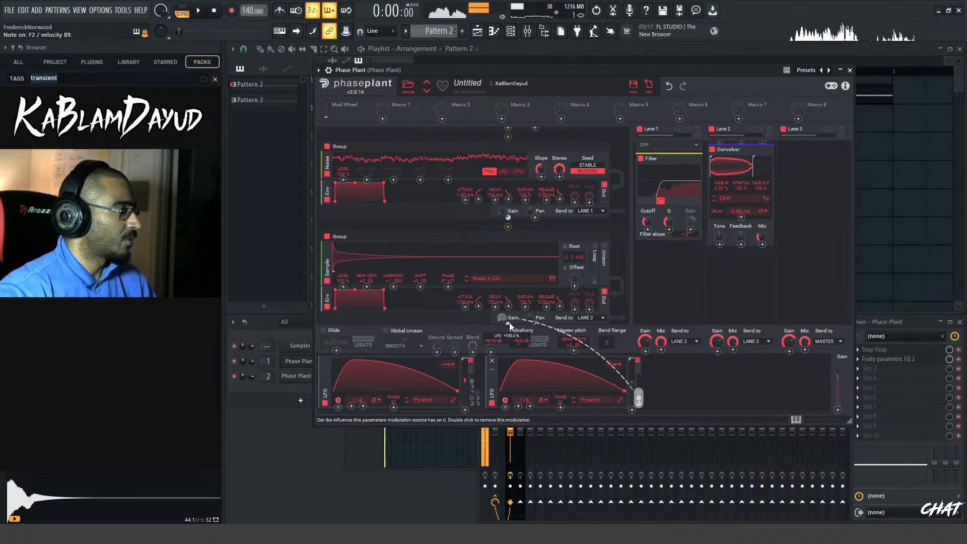
Set the sample's Root to C 1 and check the sound against the effects in the three lanes
{"action": "scroll", "coordinate": [624, 235], "scroll_direction": "down", "scroll_amount": 1}
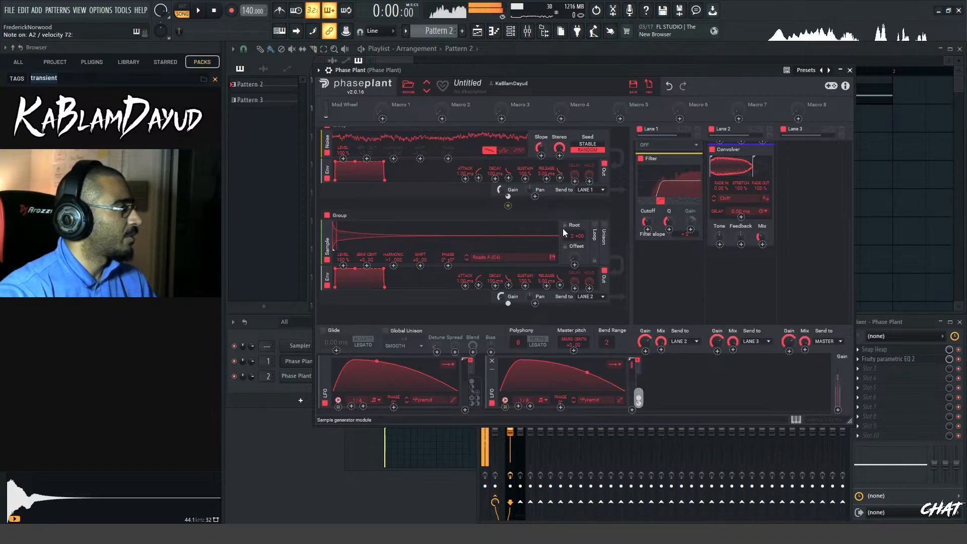
{"action": "mouse_move", "coordinate": [571, 236]}
{"action": "left_mouse_down"}
{"action": "mouse_move", "coordinate": [572, 253]}
{"action": "mouse_move", "coordinate": [575, 232]}
{"action": "left_mouse_up"}
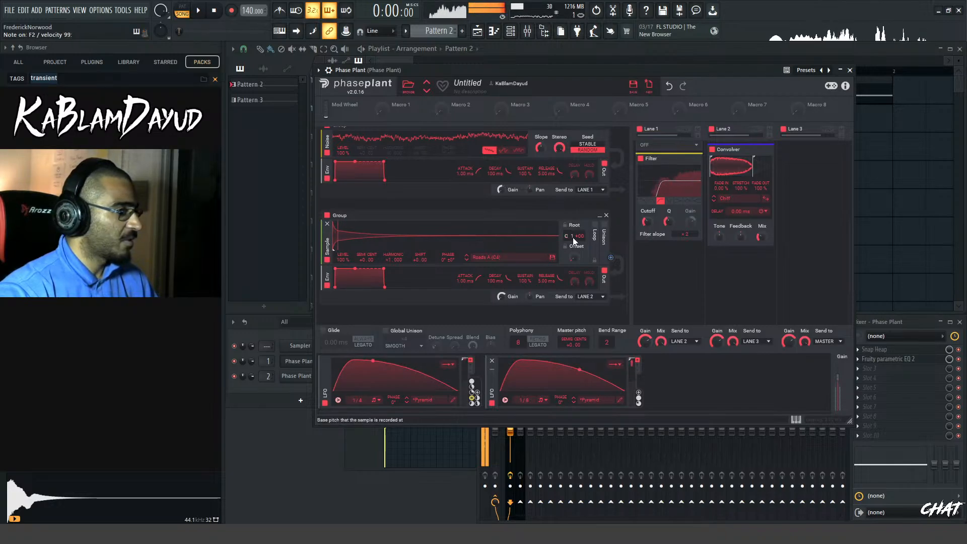
{"action": "scroll", "coordinate": [816, 211], "scroll_direction": "up", "scroll_amount": 3}
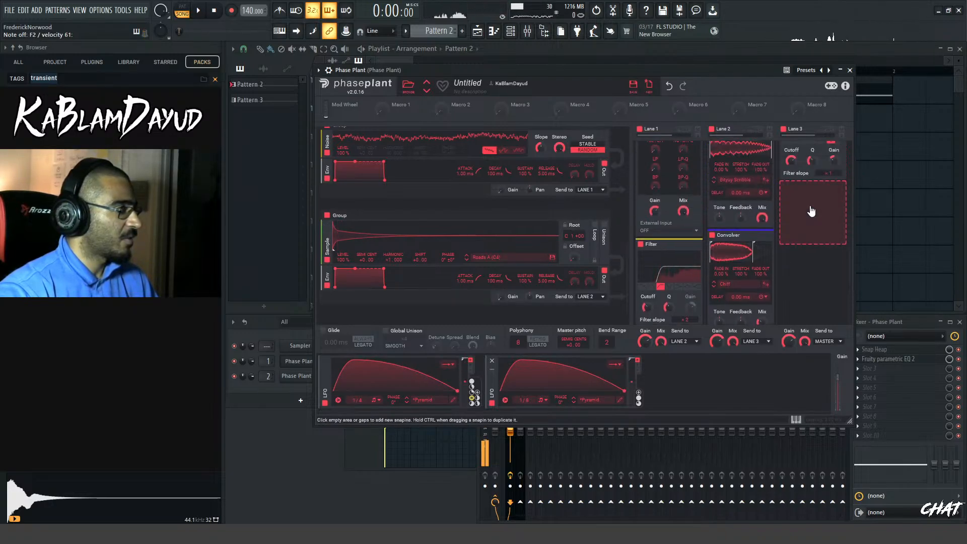
{"action": "scroll", "coordinate": [811, 211], "scroll_direction": "up", "scroll_amount": 2}
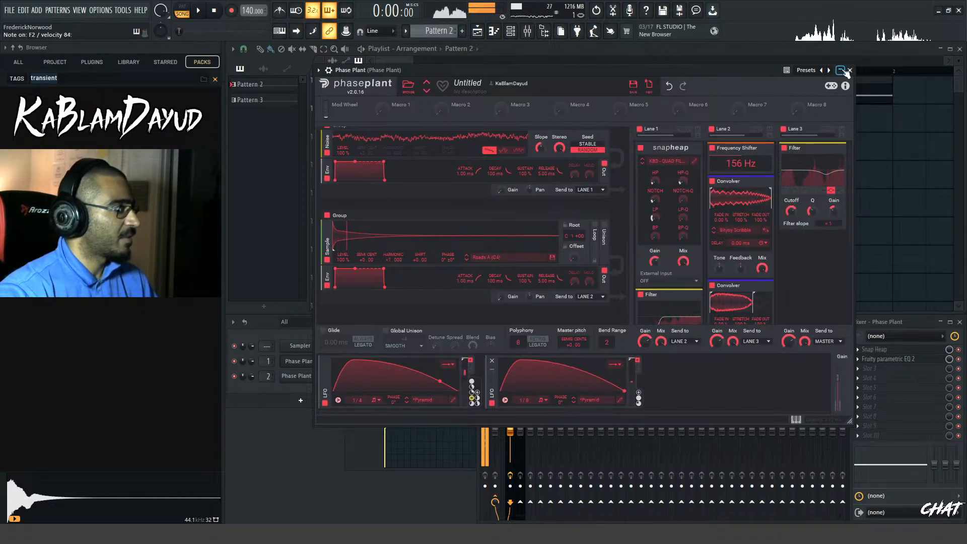
{"action": "scroll", "coordinate": [796, 273], "scroll_direction": "down", "scroll_amount": 4}
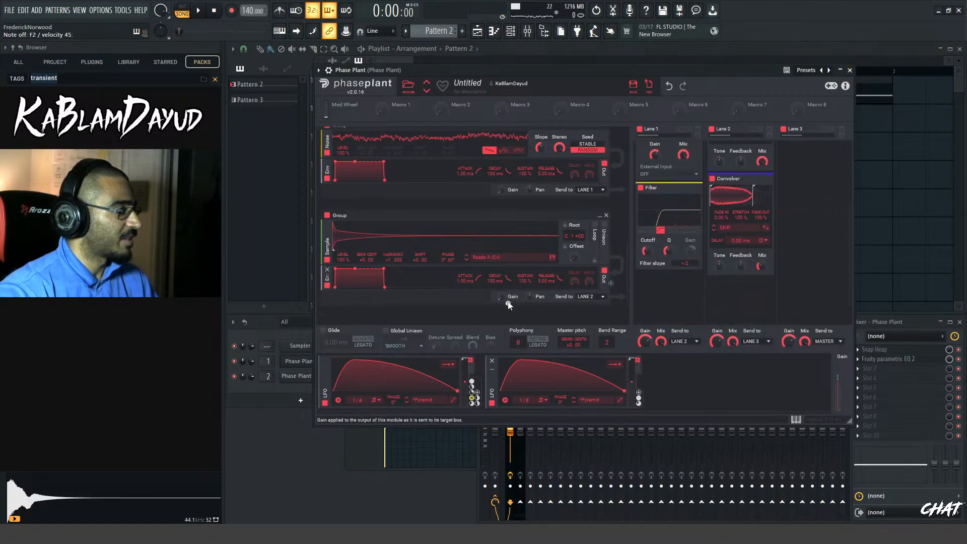
Adjust the LFO modulation on the sample group's Gain and add V-Clip to slot 9 of the Phase Plant mixer track
{"action": "left_click_drag", "start_coordinate": [508, 304], "coordinate": [507, 336]}
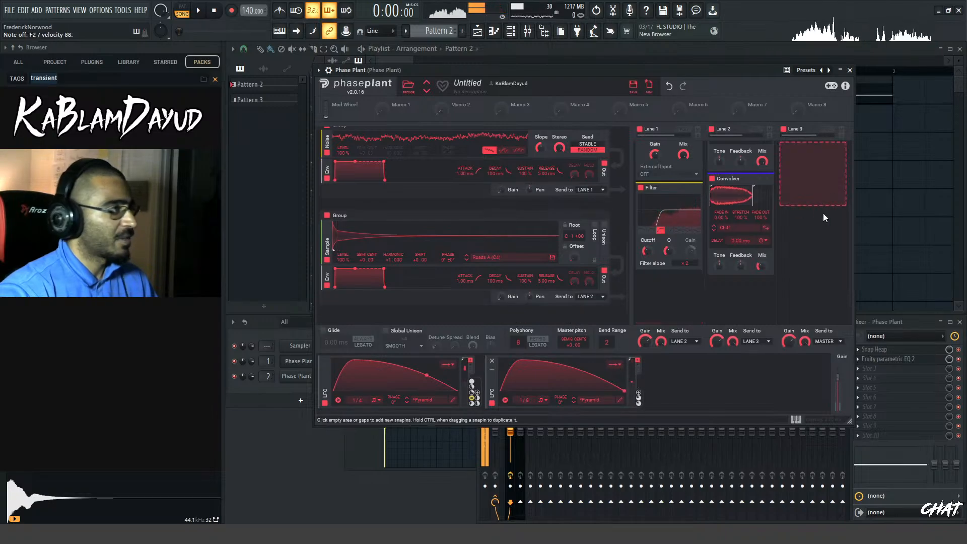
{"action": "left_click", "coordinate": [893, 327]}
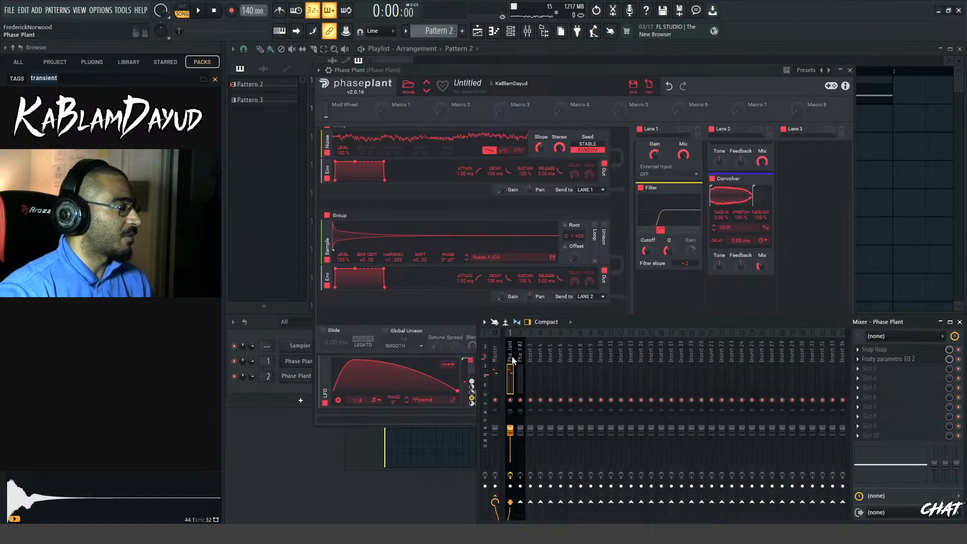
{"action": "left_click", "coordinate": [871, 430]}
{"action": "left_click", "coordinate": [741, 176]}
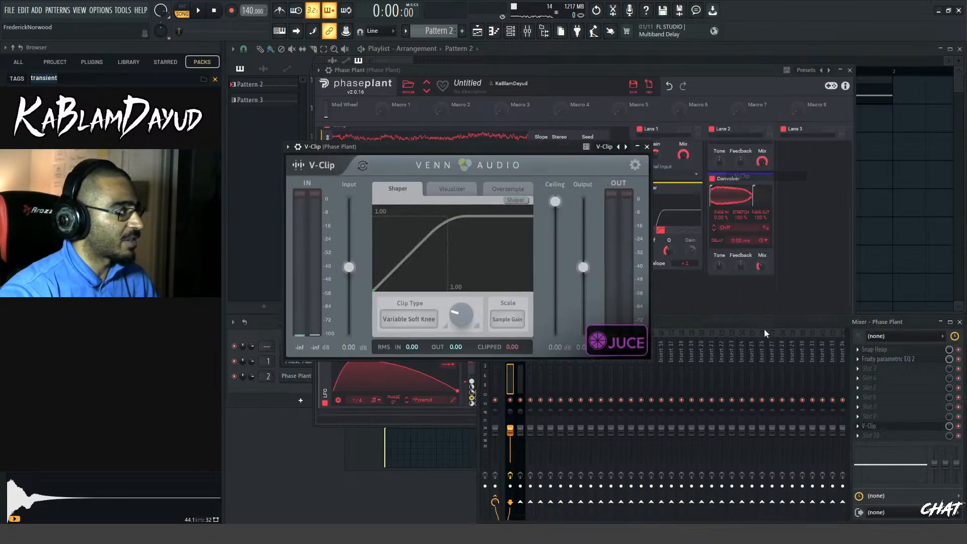
{"action": "left_click_drag", "start_coordinate": [463, 149], "coordinate": [635, 163]}
{"action": "left_click", "coordinate": [819, 162]}
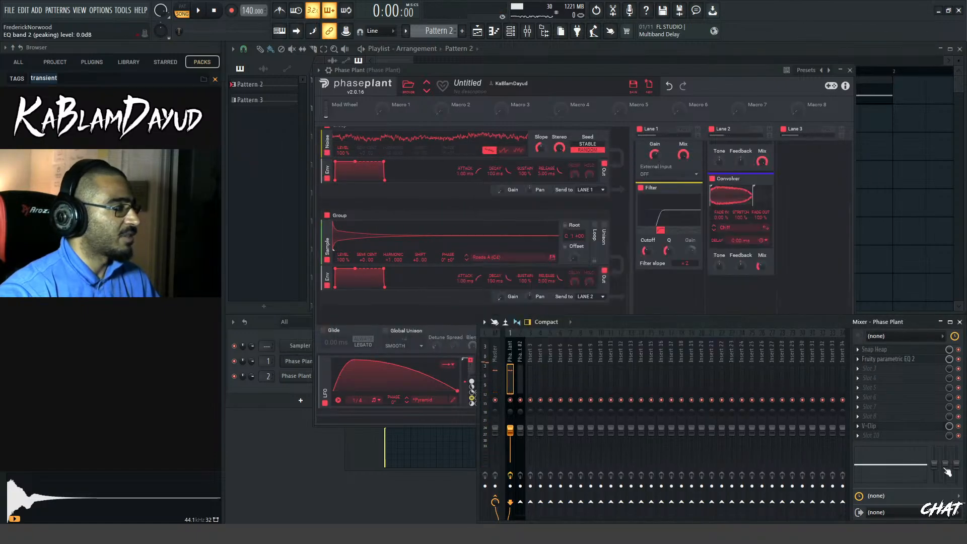
Add Edison to slot 10 with recording set to On Play, and discard a test take
{"action": "left_click", "coordinate": [871, 435]}
{"action": "left_click", "coordinate": [696, 39]}
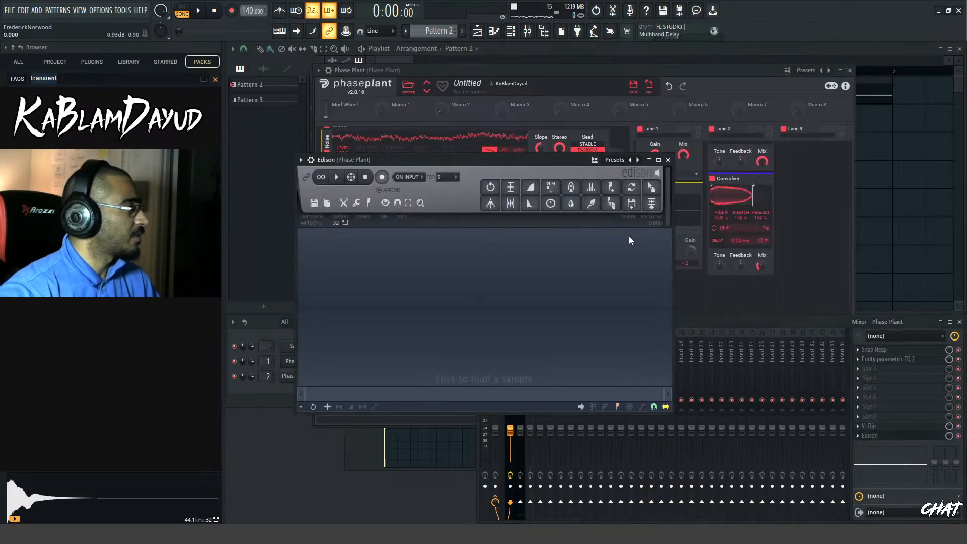
{"action": "left_click", "coordinate": [407, 176]}
{"action": "left_click", "coordinate": [410, 218]}
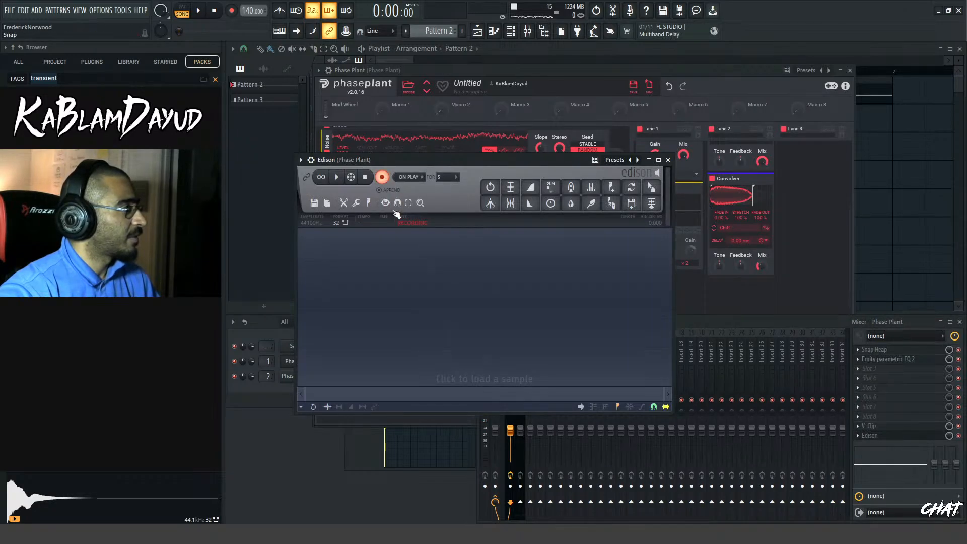
{"action": "left_click", "coordinate": [199, 10]}
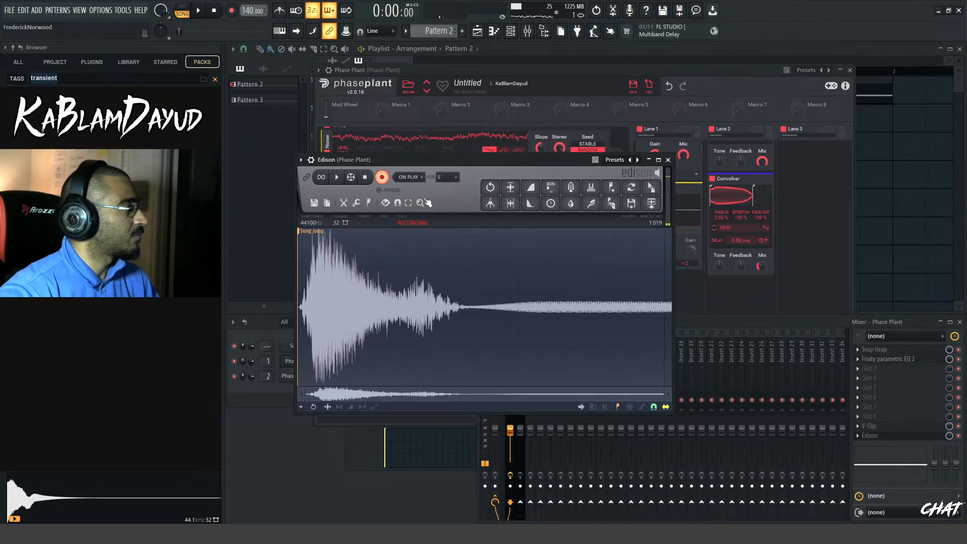
{"action": "key", "text": "ctrl+n"}
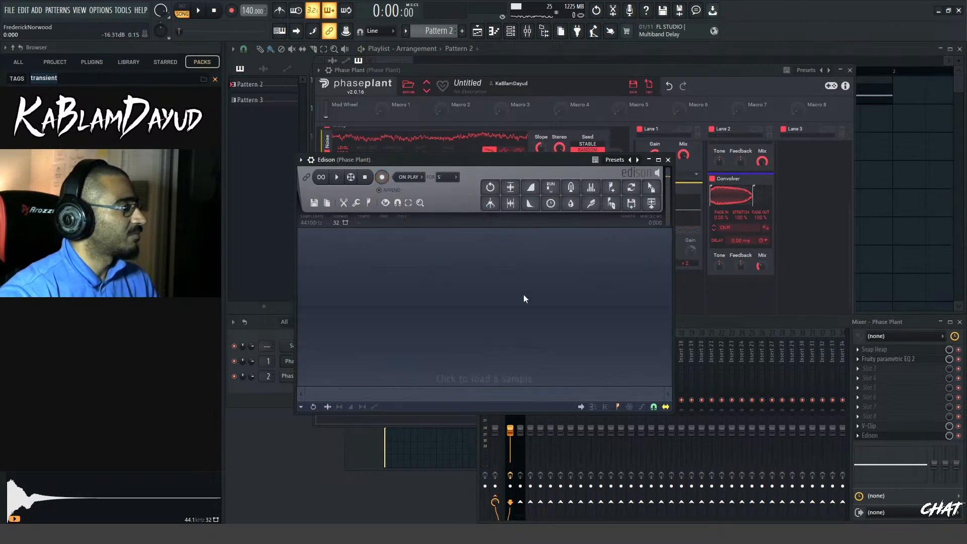
Solo Track 1 in the playlist and cut the Pattern 3 clip down to its first beat
{"action": "left_click", "coordinate": [415, 61]}
{"action": "key", "text": "space"}
{"action": "key", "text": "space"}
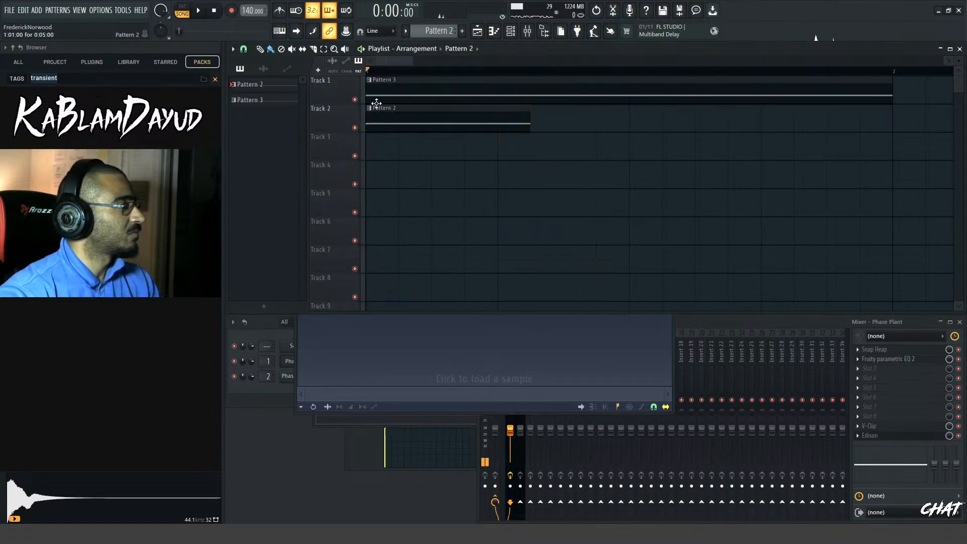
{"action": "left_click", "coordinate": [355, 99], "text": "ctrl"}
{"action": "key", "text": "space"}
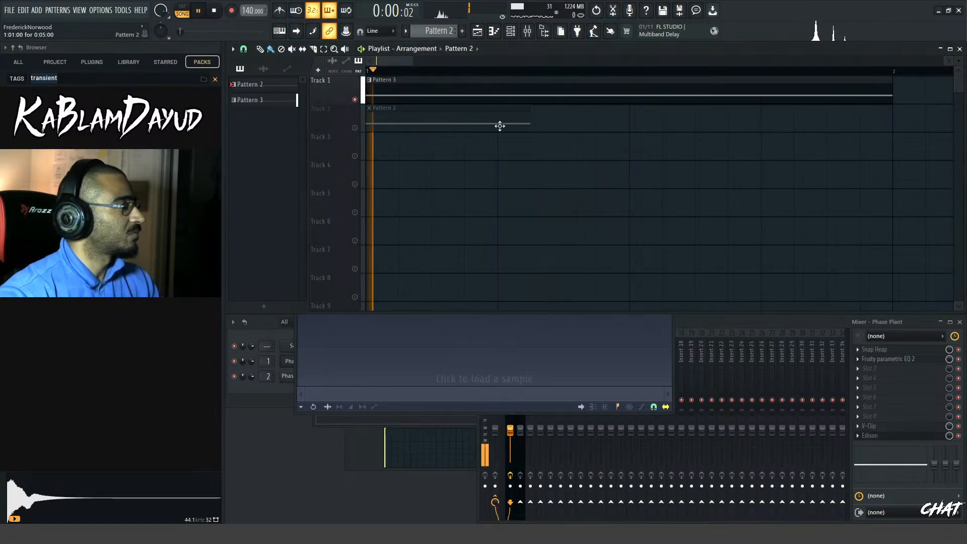
{"action": "left_click", "coordinate": [502, 98]}
{"action": "right_click", "coordinate": [543, 80]}
{"action": "key", "text": "space"}
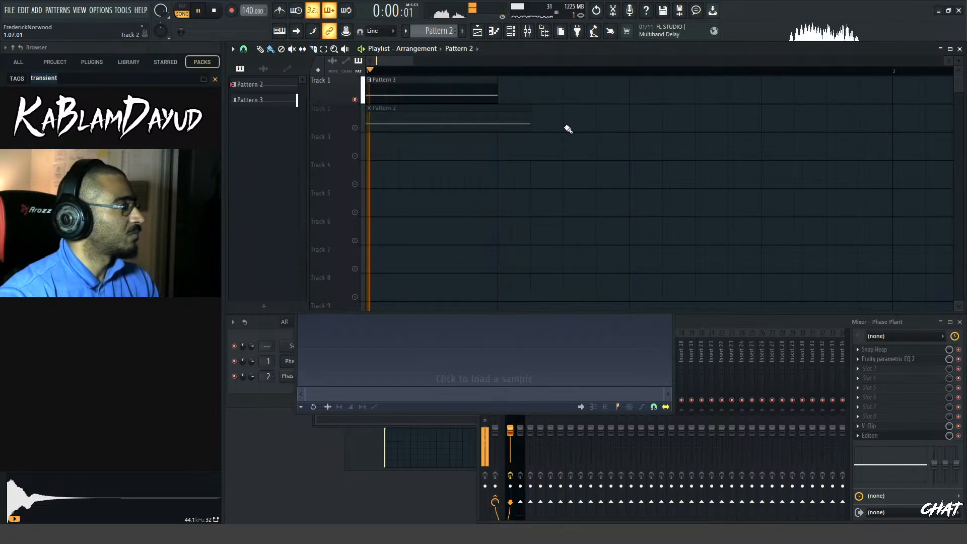
{"action": "key", "text": "space"}
Record several loops of the shortened Pattern 3 clip into Edison
{"action": "left_click", "coordinate": [546, 396]}
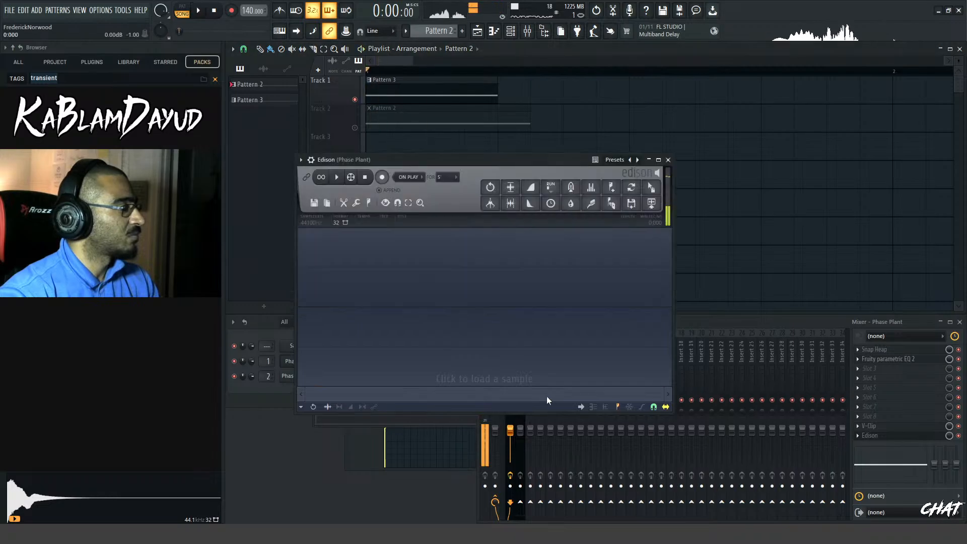
{"action": "key", "text": "space"}
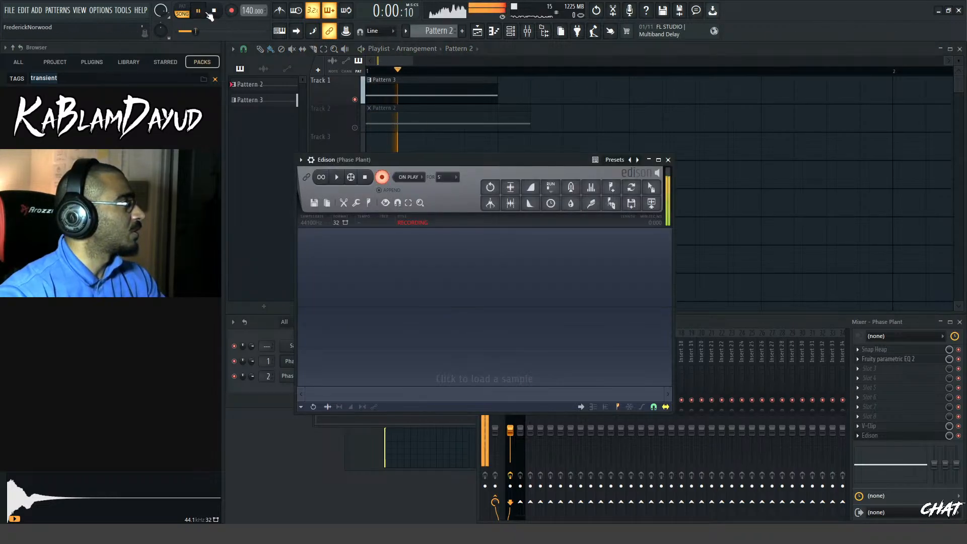
{"action": "left_click", "coordinate": [214, 12]}
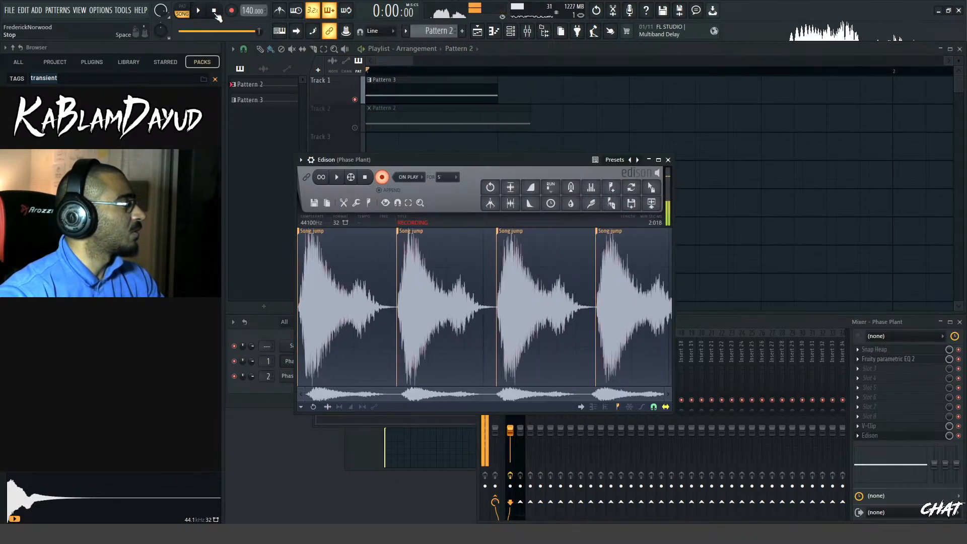
Slice the recording at its transients, keep only the first hit and send it to the playlist as an audio clip
{"action": "double_click", "coordinate": [425, 318]}
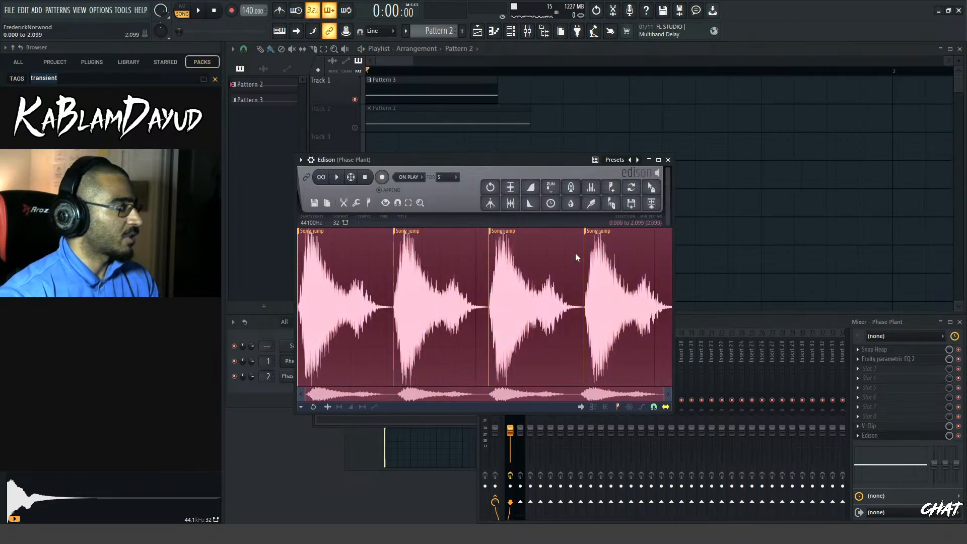
{"action": "left_click", "coordinate": [611, 203]}
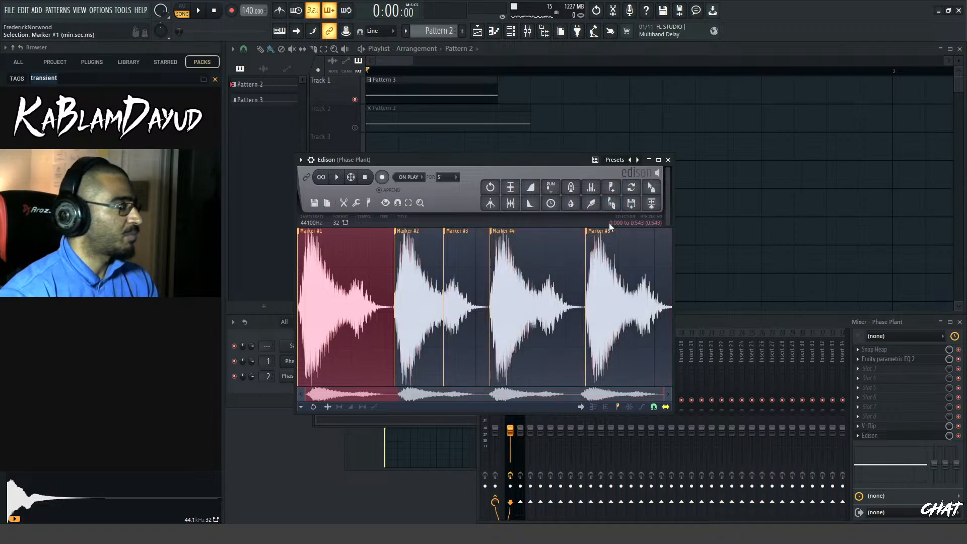
{"action": "key", "text": "Delete"}
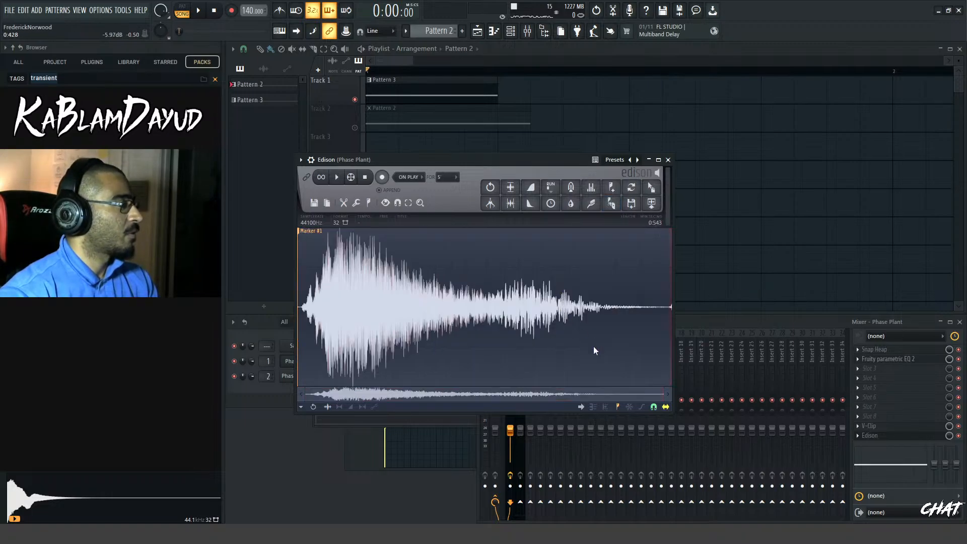
{"action": "double_click", "coordinate": [594, 346]}
{"action": "key", "text": "space"}
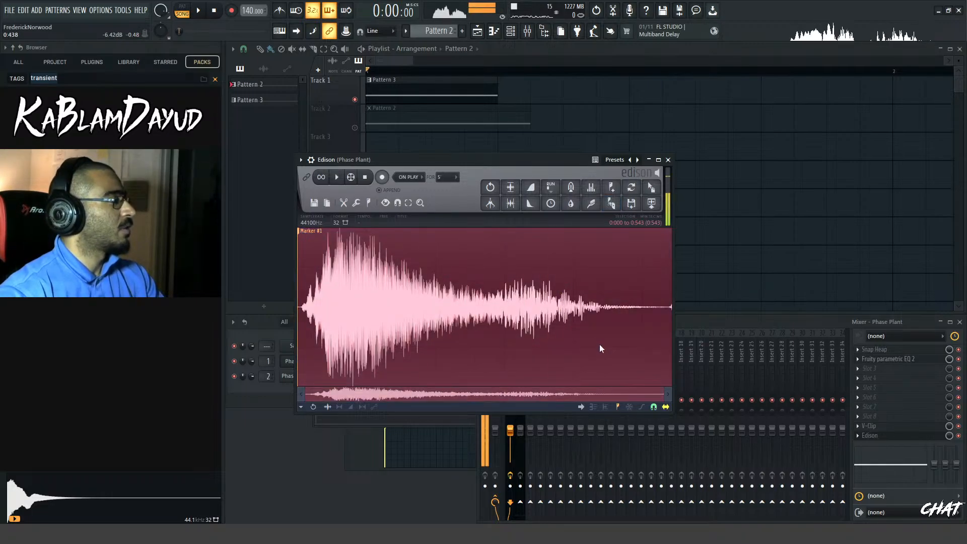
{"action": "left_click", "coordinate": [653, 204]}
Delete the Pattern 3 clip from Track 1 and route the unmuted new audio clip to mixer Insert 5
{"action": "left_click", "coordinate": [401, 79]}
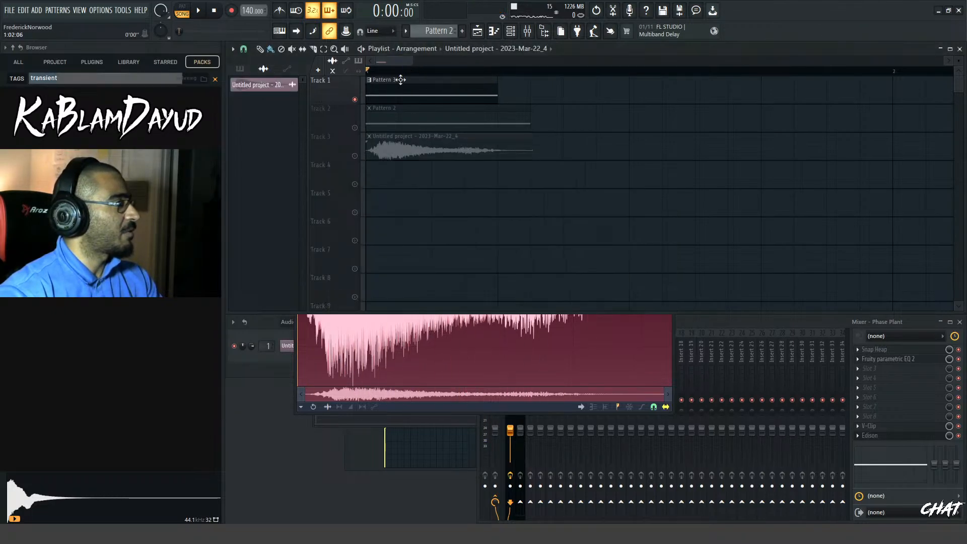
{"action": "right_click", "coordinate": [396, 94]}
{"action": "left_click", "coordinate": [355, 156]}
{"action": "double_click", "coordinate": [391, 154]}
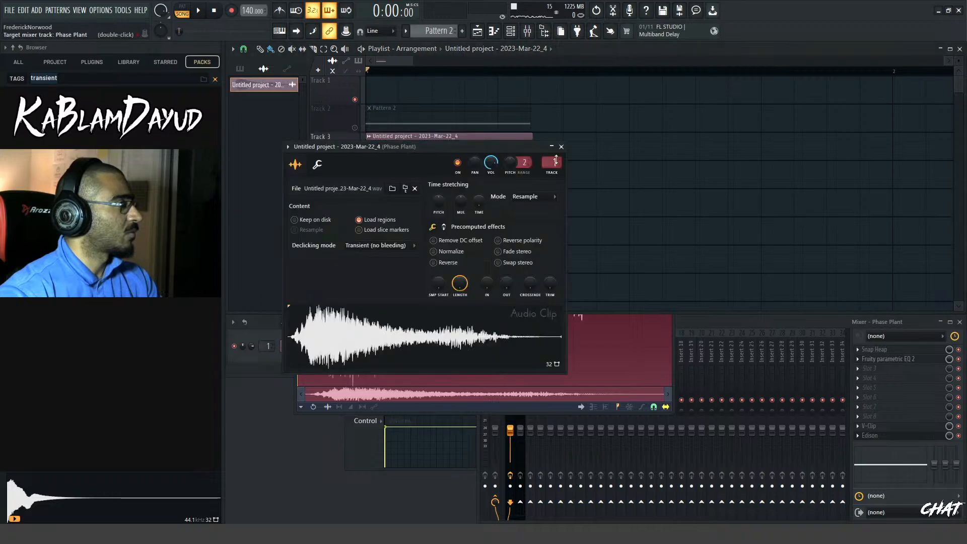
{"action": "key", "text": "space"}
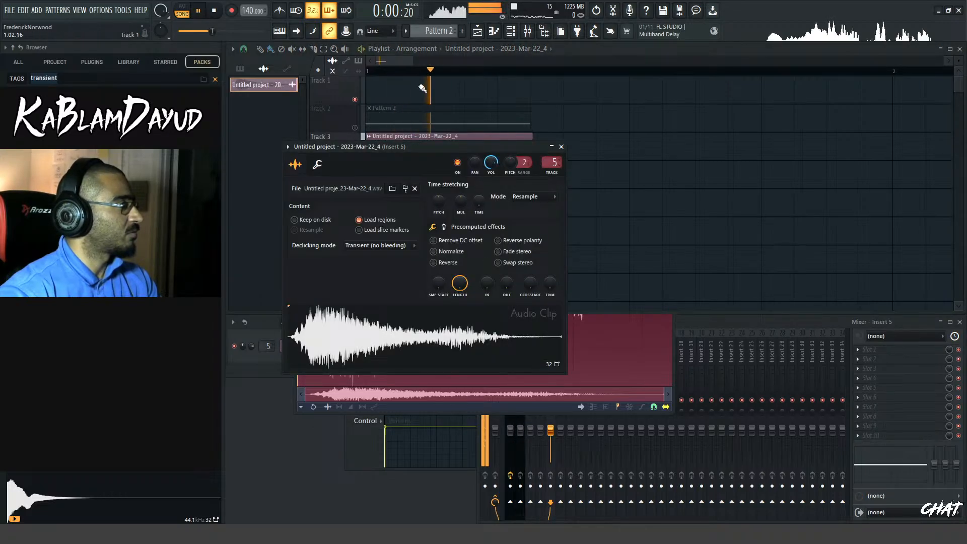
Move the audio clip to Track 1 and unmute Track 2 to layer it with Pattern 2
{"action": "left_click", "coordinate": [405, 50]}
{"action": "left_click_drag", "start_coordinate": [419, 143], "coordinate": [398, 86]}
{"action": "left_click", "coordinate": [355, 128]}
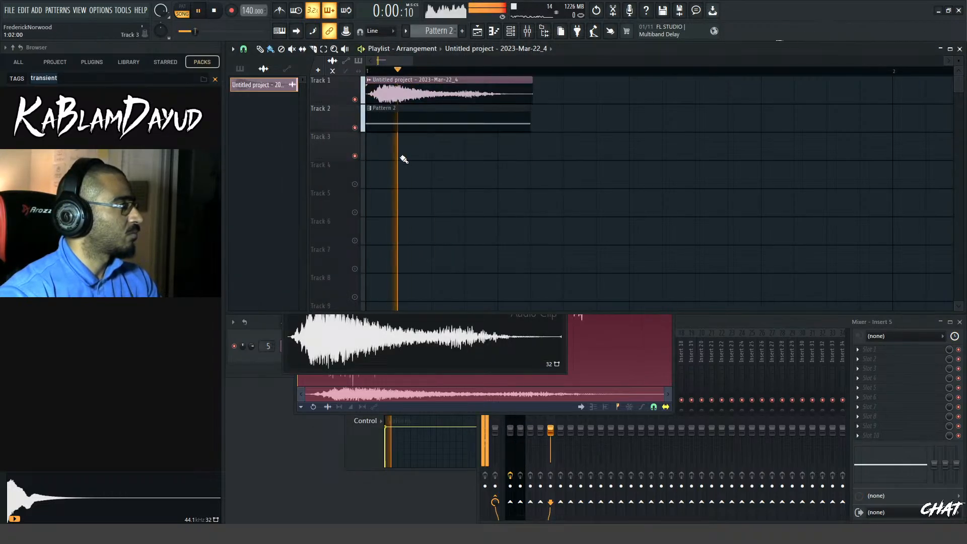
Trim the end of the audio clip to match Pattern 2's length and play the two layers together
{"action": "key", "text": "space"}
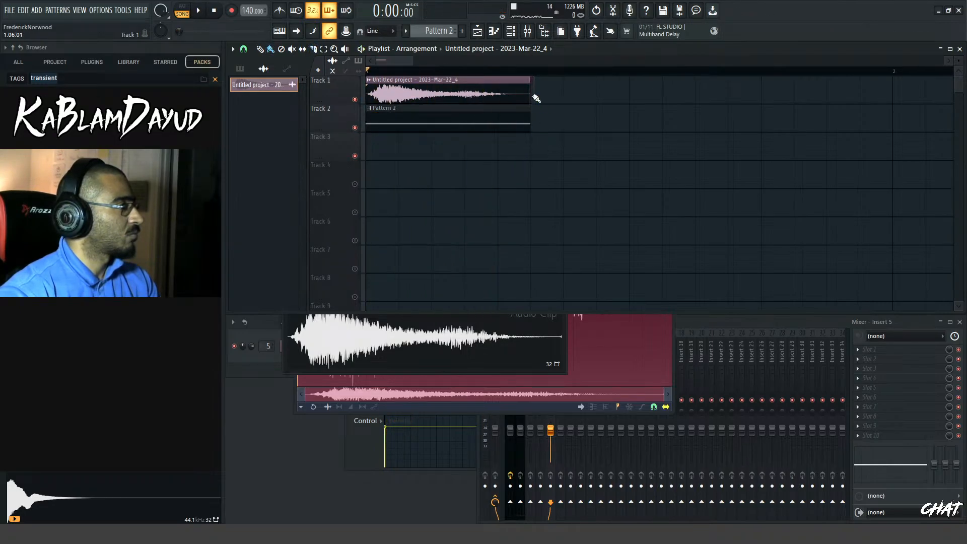
{"action": "key", "text": "space"}
{"action": "key", "text": "space"}
{"action": "mouse_move", "coordinate": [412, 61]}
{"action": "left_mouse_down"}
{"action": "mouse_move", "coordinate": [389, 61]}
{"action": "mouse_move", "coordinate": [415, 57]}
{"action": "left_mouse_up"}
{"action": "key", "text": "space"}
{"action": "key", "text": "space"}
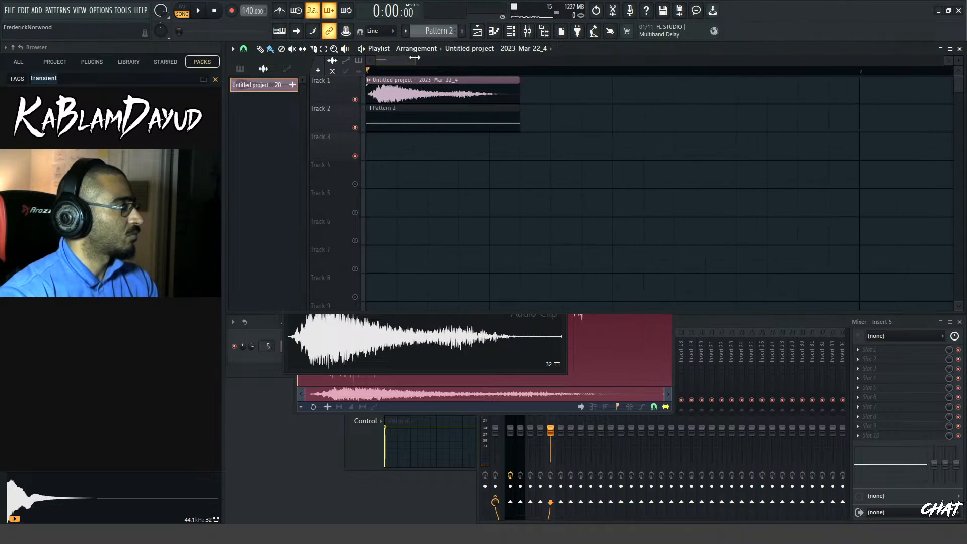
{"action": "key", "text": "space"}
{"action": "key", "text": "space"}
{"action": "key", "text": "space"}
{"action": "key", "text": "space"}
{"action": "key", "text": "space"}
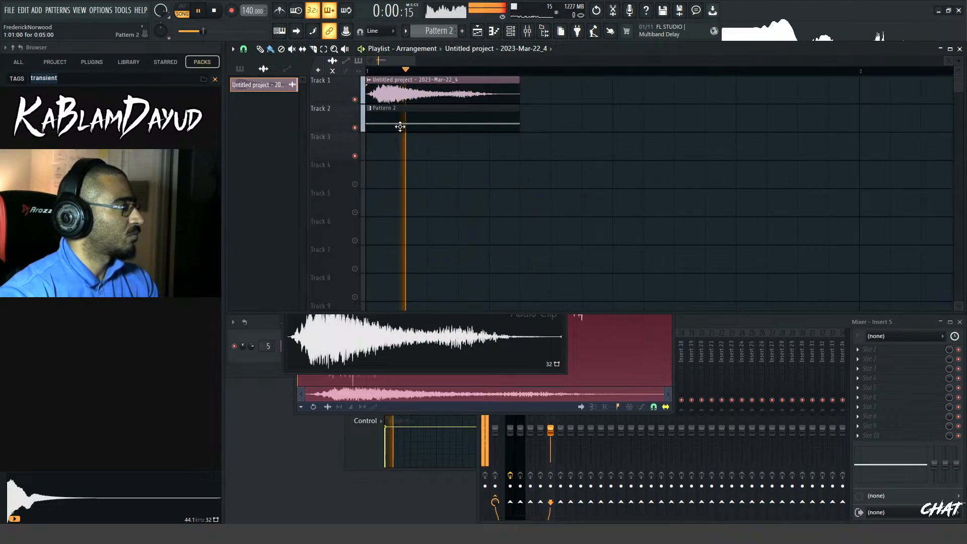
{"action": "key", "text": "space"}
{"action": "key", "text": "space"}
{"action": "key", "text": "space"}
{"action": "key", "text": "space"}
{"action": "key", "text": "space"}
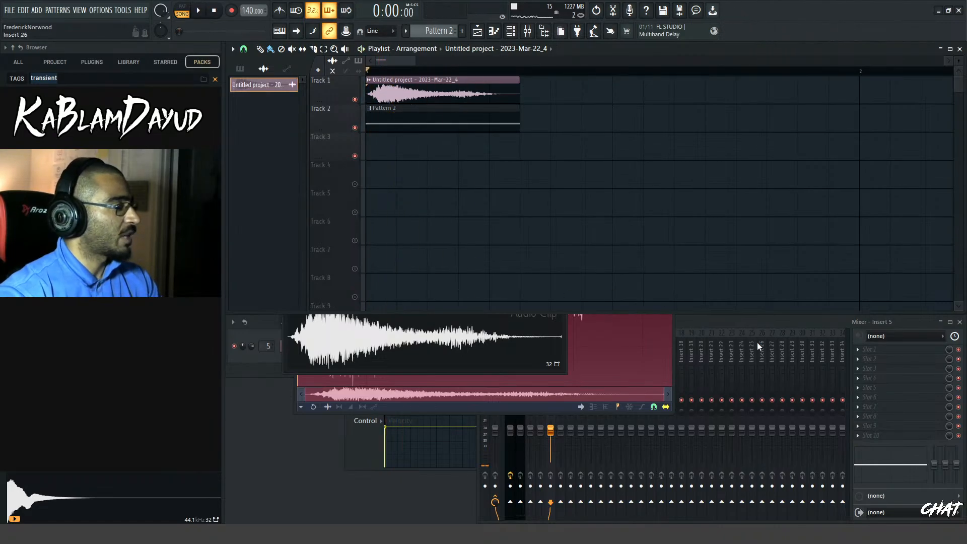
Rename the Phase Plant #2 mixer track as "subs" and check the layers' levels during playback
{"action": "left_click", "coordinate": [754, 325]}
{"action": "key", "text": "space"}
{"action": "key", "text": "space"}
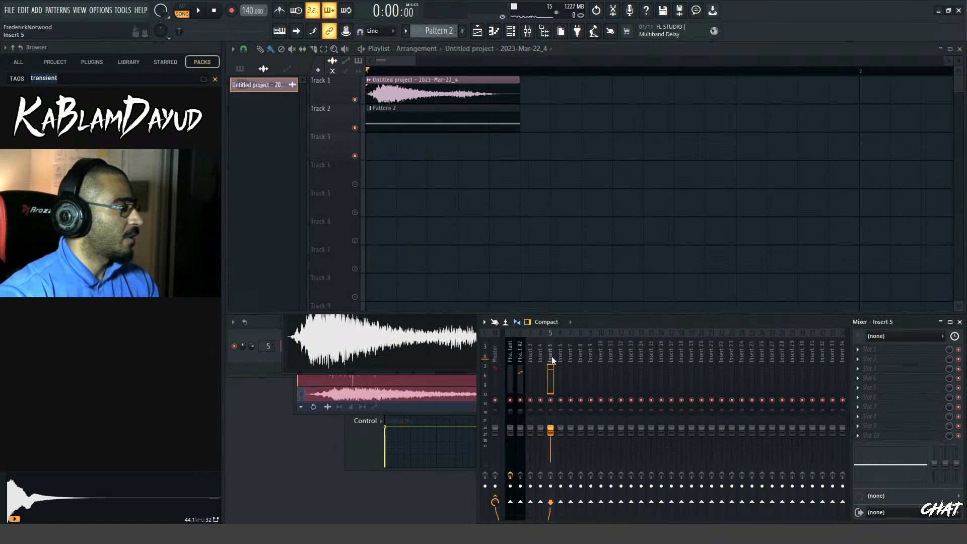
{"action": "right_click", "coordinate": [519, 357]}
{"action": "type", "text": "rS"}
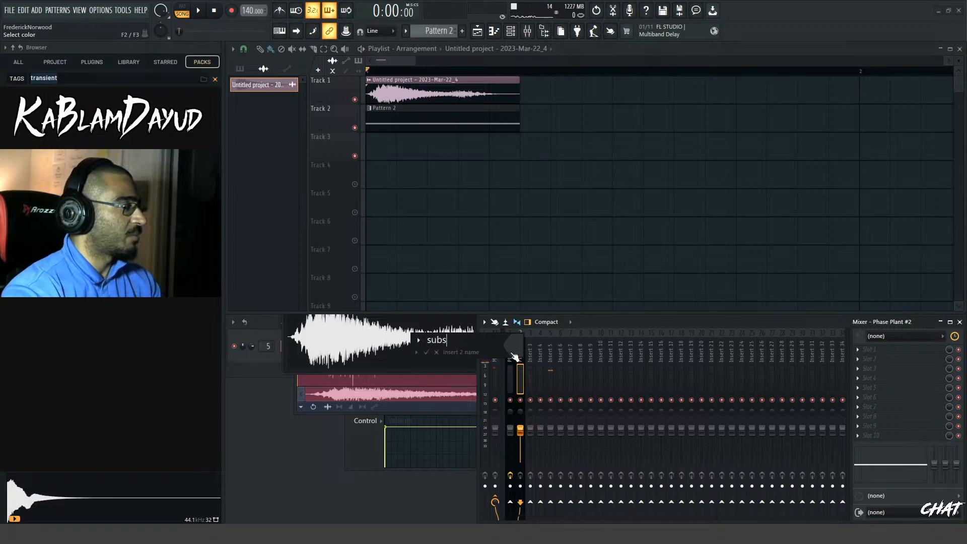
{"action": "key", "text": "Return"}
{"action": "key", "text": "space"}
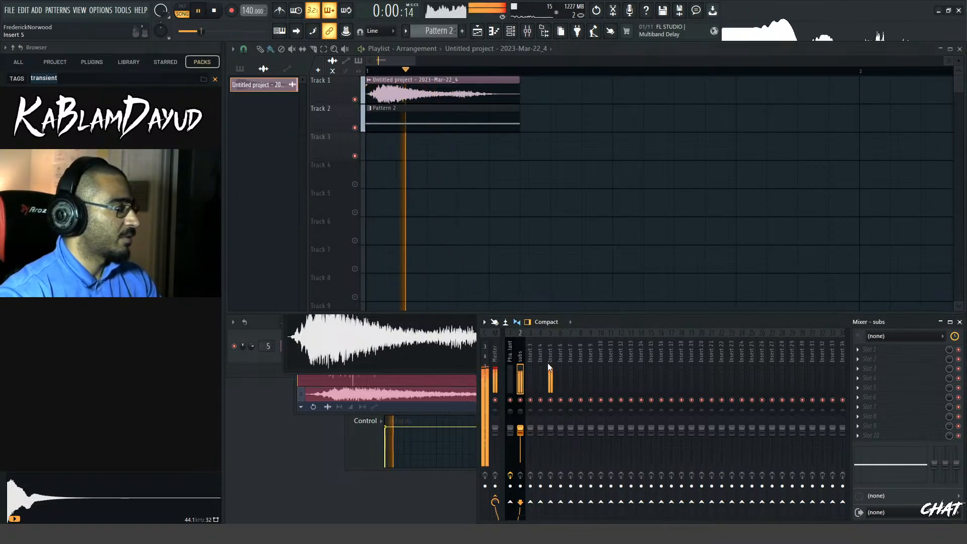
{"action": "key", "text": "space"}
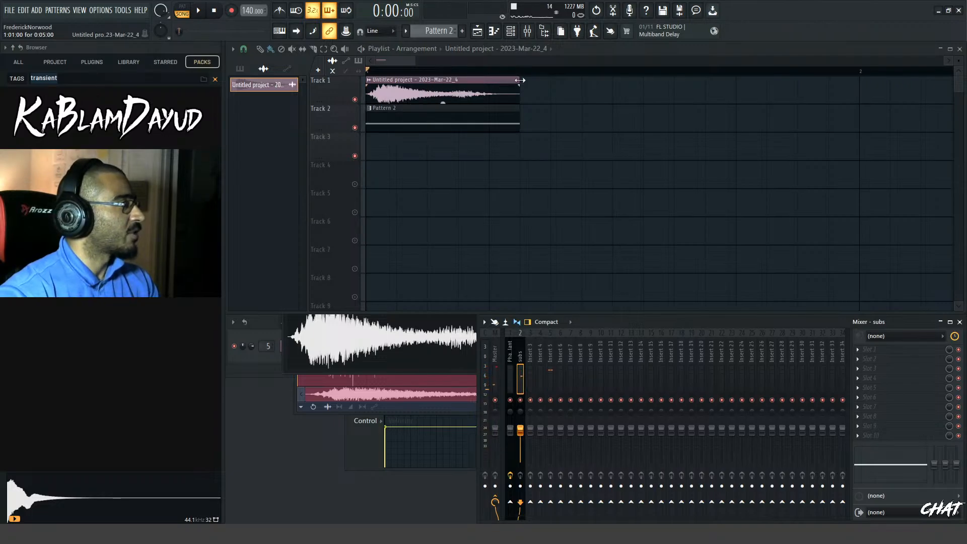
Stretch the audio clip on Track 1 to a length of 0:08:00 and play it with Pattern 2
{"action": "left_click_drag", "start_coordinate": [521, 80], "coordinate": [531, 82]}
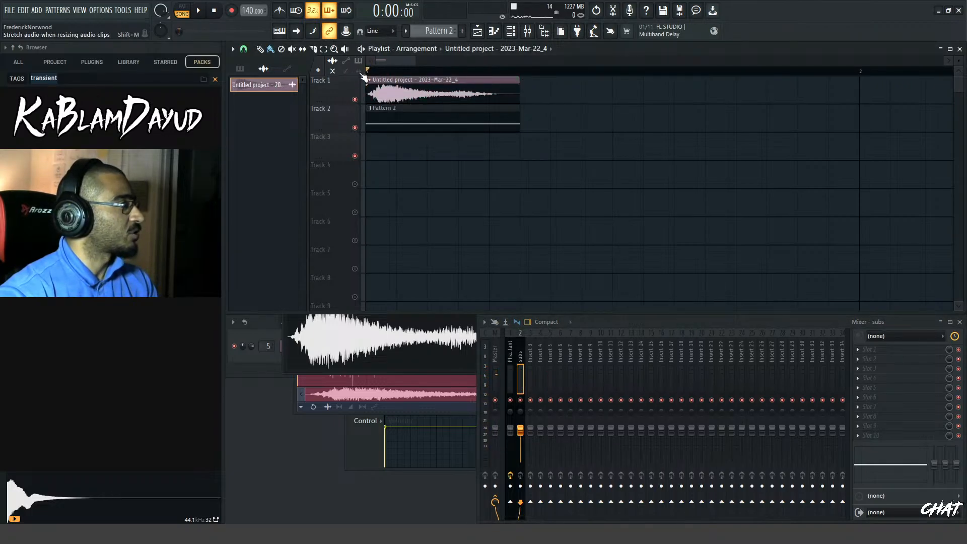
{"action": "left_click_drag", "start_coordinate": [519, 79], "coordinate": [612, 81]}
{"action": "key", "text": "space"}
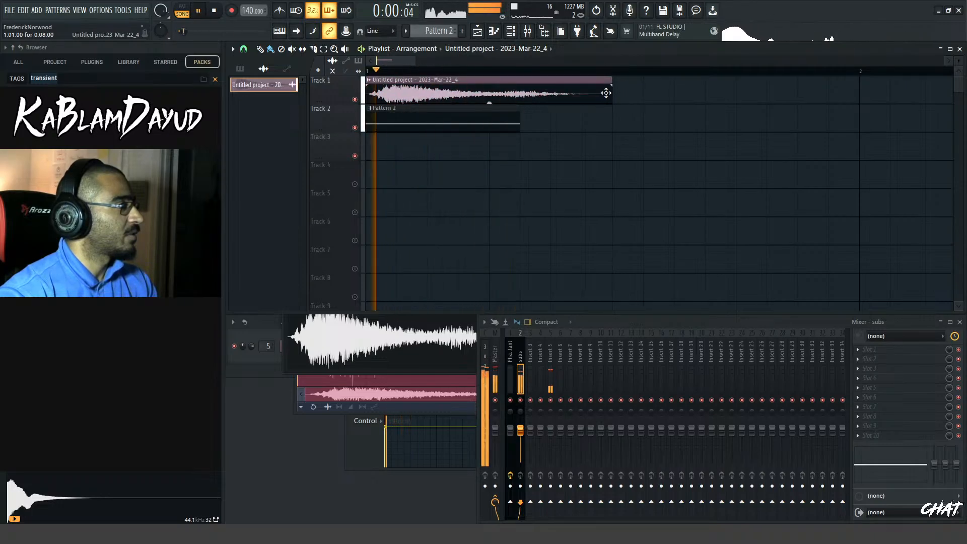
{"action": "key", "text": "space"}
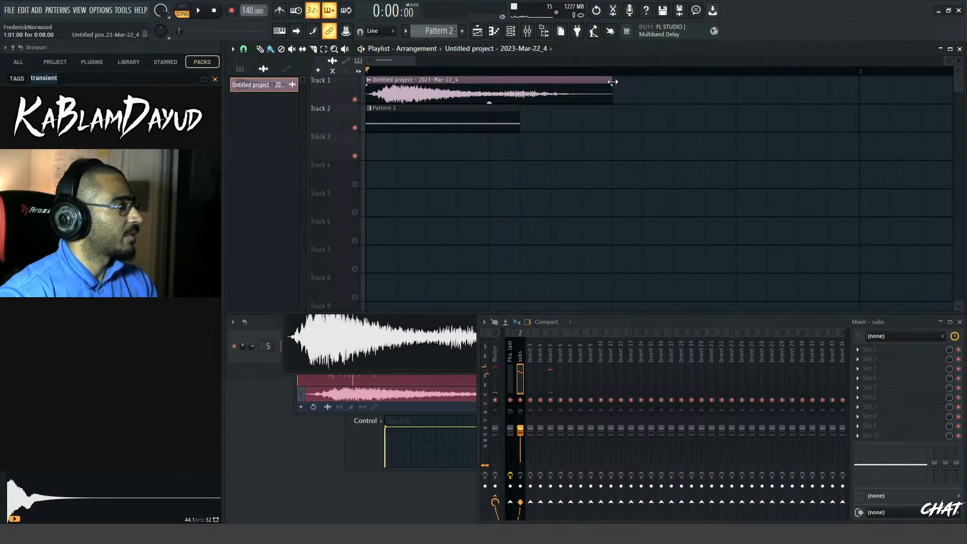
{"action": "key", "text": "space"}
Change the time-stretching mode of the audio clip and play it with Pattern 2
{"action": "key", "text": "space"}
{"action": "double_click", "coordinate": [554, 82]}
{"action": "left_click", "coordinate": [554, 202]}
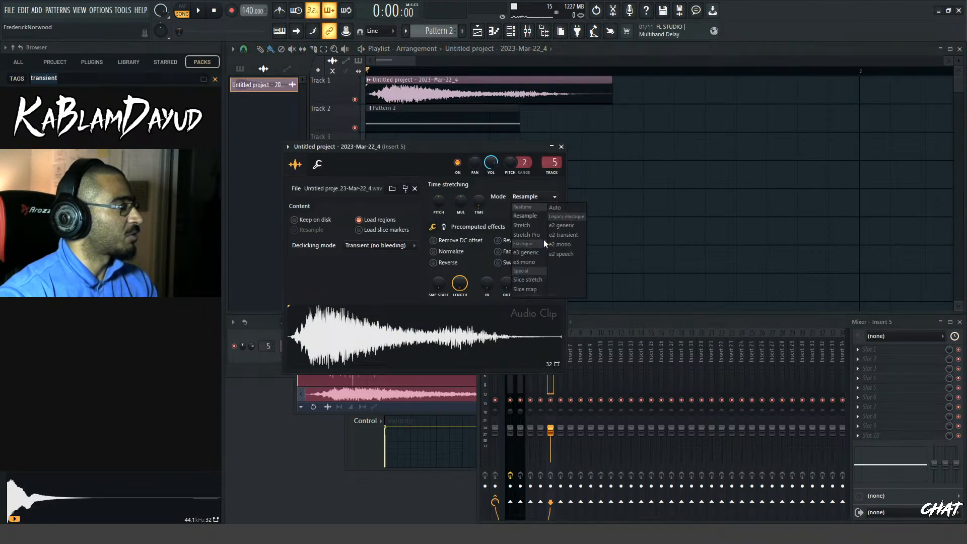
{"action": "left_click", "coordinate": [546, 245]}
{"action": "left_click", "coordinate": [417, 65]}
Cut off the audio clip's tail at the end of Pattern 2 and play the two layers together
{"action": "key", "text": "space"}
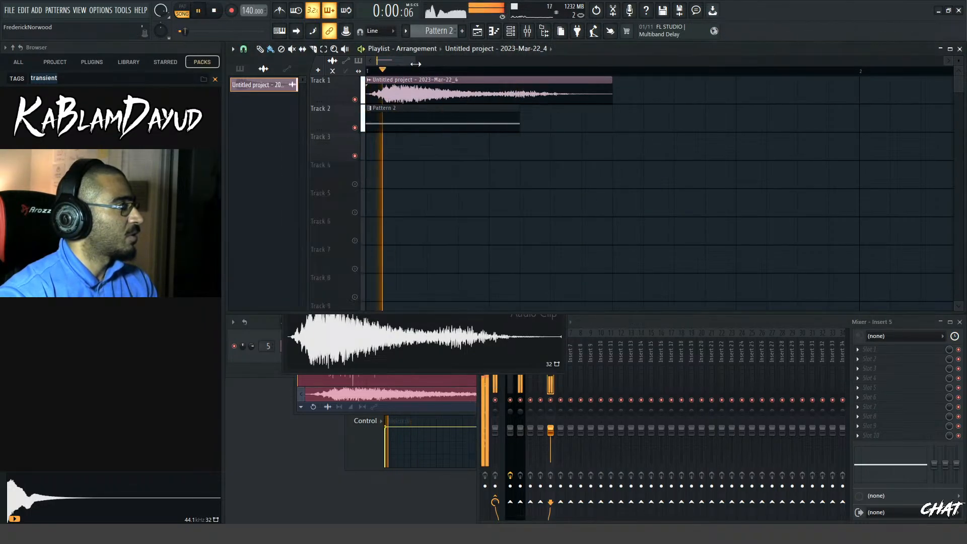
{"action": "key", "text": "space"}
{"action": "key", "text": "space"}
{"action": "key", "text": "space"}
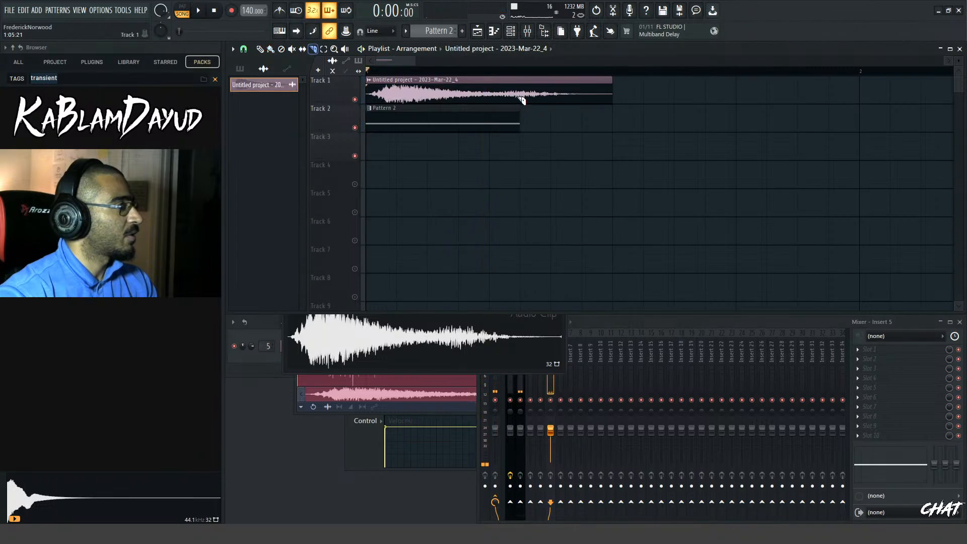
{"action": "right_click", "coordinate": [526, 98]}
{"action": "key", "text": "space"}
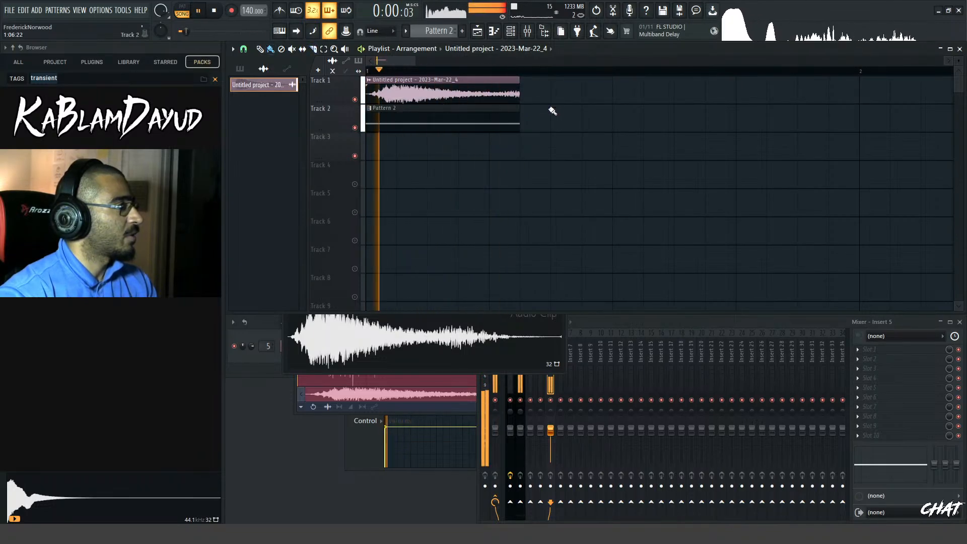
Undo the cut of the audio clip, fit the whole clip to Pattern 2's length and play both layers
{"action": "key", "text": "space"}
{"action": "key", "text": "ctrl+z"}
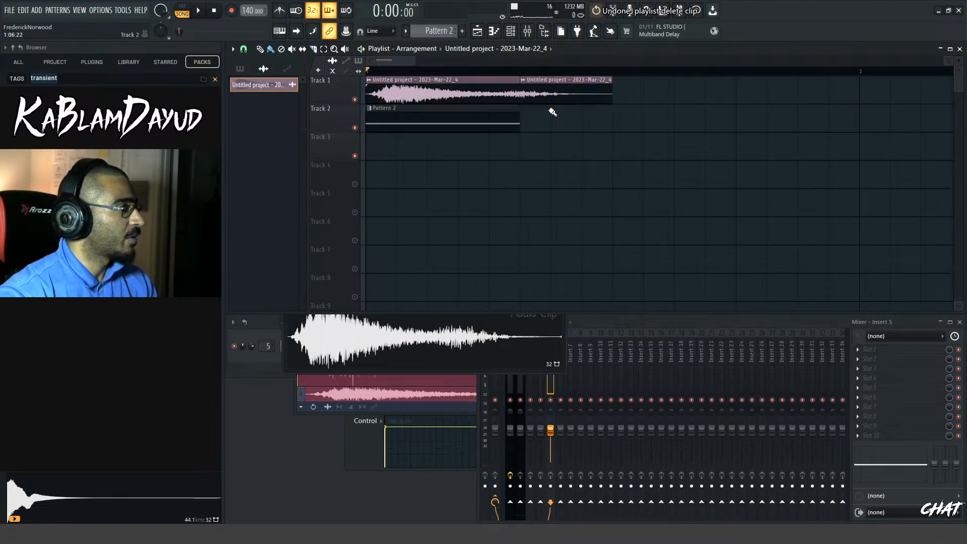
{"action": "key", "text": "ctrl+z"}
Set the time-stretching mode of the Track 1 audio clip to Stretch Pro and play it with Pattern 2
{"action": "key", "text": "space"}
{"action": "key", "text": "space"}
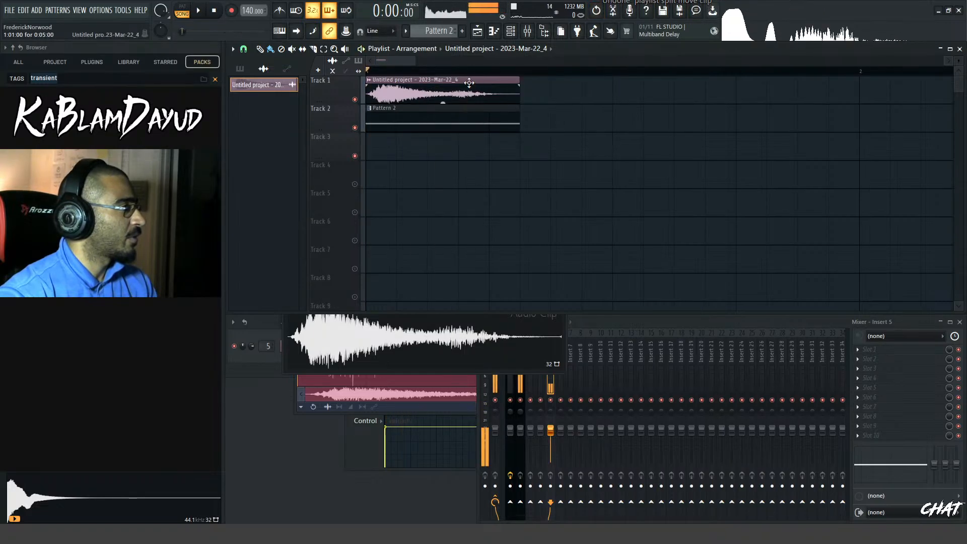
{"action": "double_click", "coordinate": [442, 98]}
{"action": "key", "text": "space"}
{"action": "left_click", "coordinate": [533, 196]}
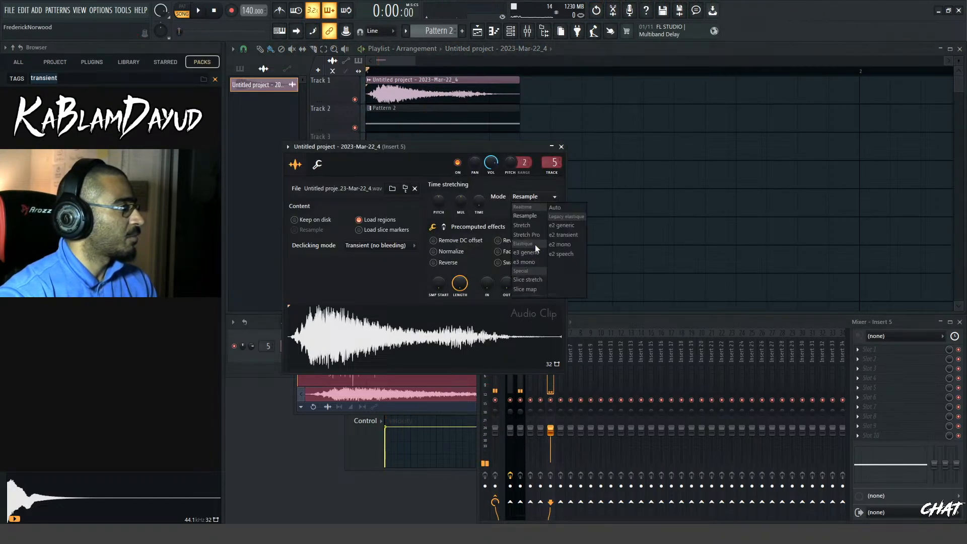
{"action": "left_click", "coordinate": [529, 237]}
{"action": "left_click", "coordinate": [439, 52]}
{"action": "key", "text": "space"}
{"action": "key", "text": "space"}
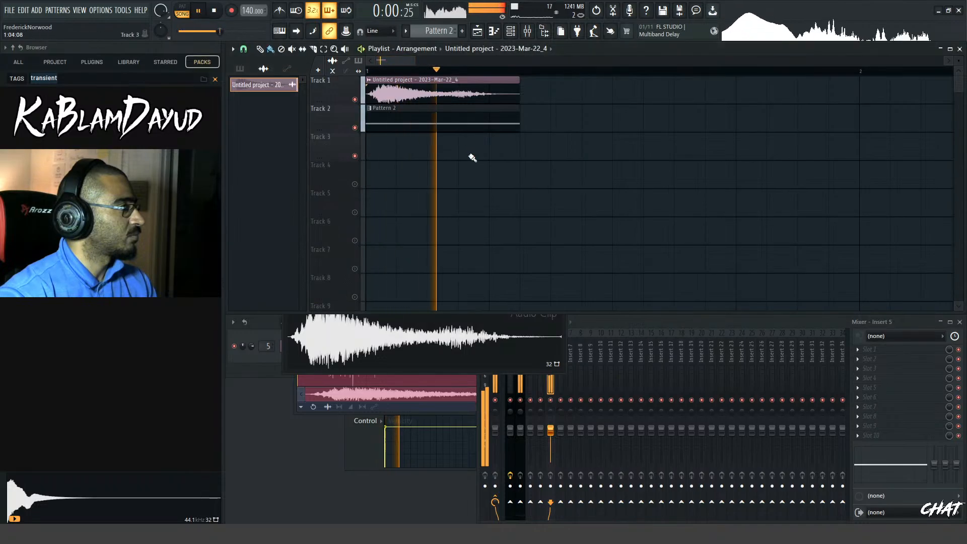
{"action": "key", "text": "space"}
{"action": "key", "text": "space"}
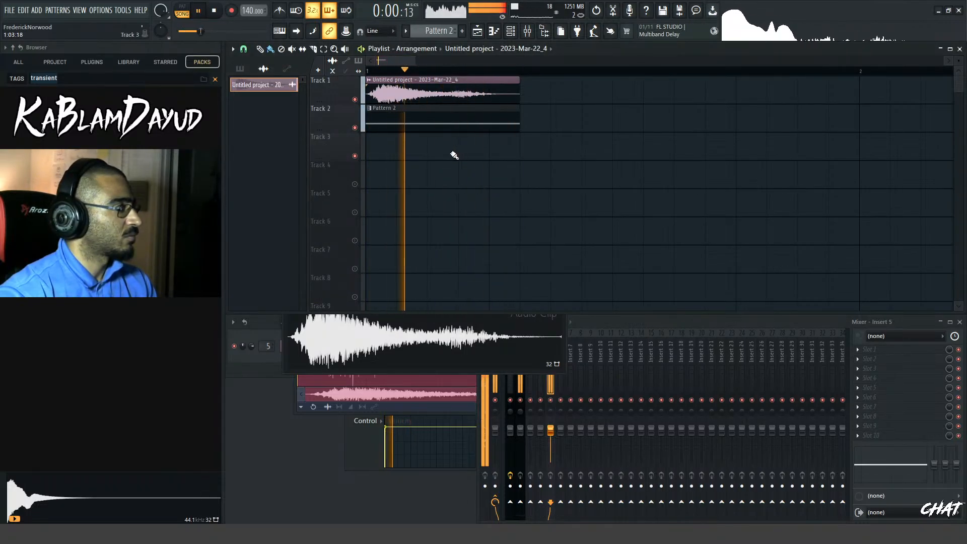
{"action": "key", "text": "space"}
Rename the Insert 6 mixer track as "HEAVY BASS" and play the layers to see which tracks carry signal
{"action": "left_click_drag", "start_coordinate": [415, 61], "coordinate": [395, 64]}
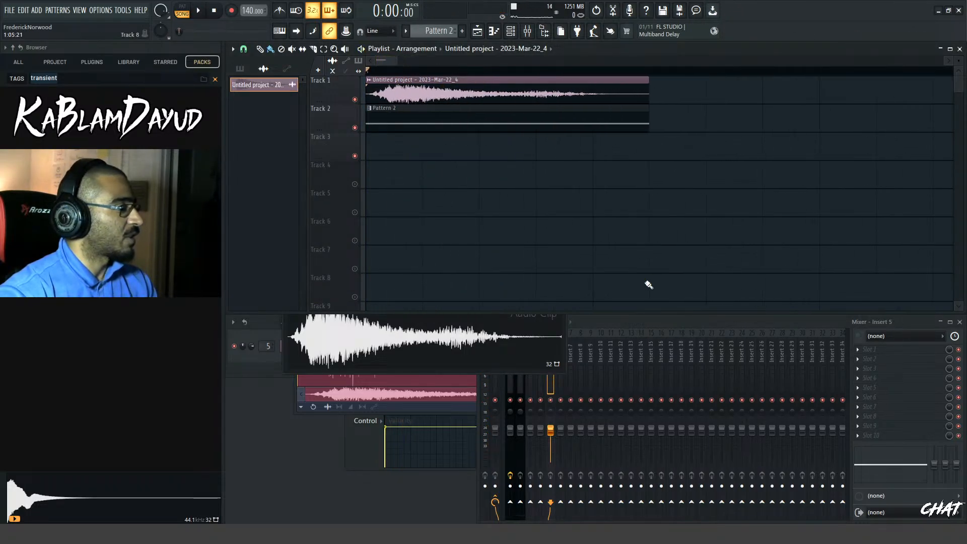
{"action": "left_click", "coordinate": [601, 332]}
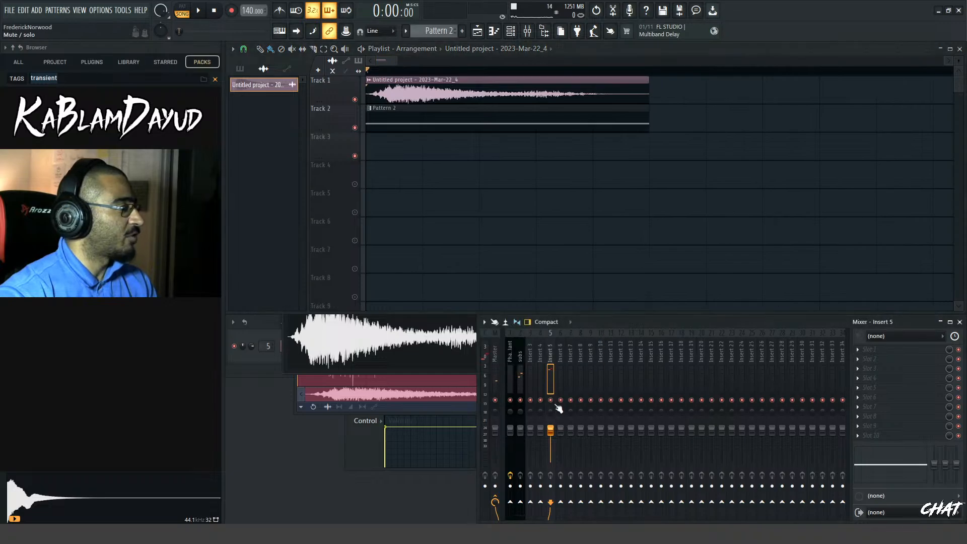
{"action": "left_click", "coordinate": [561, 358]}
{"action": "right_click", "coordinate": [561, 361]}
{"action": "key", "text": "F2"}
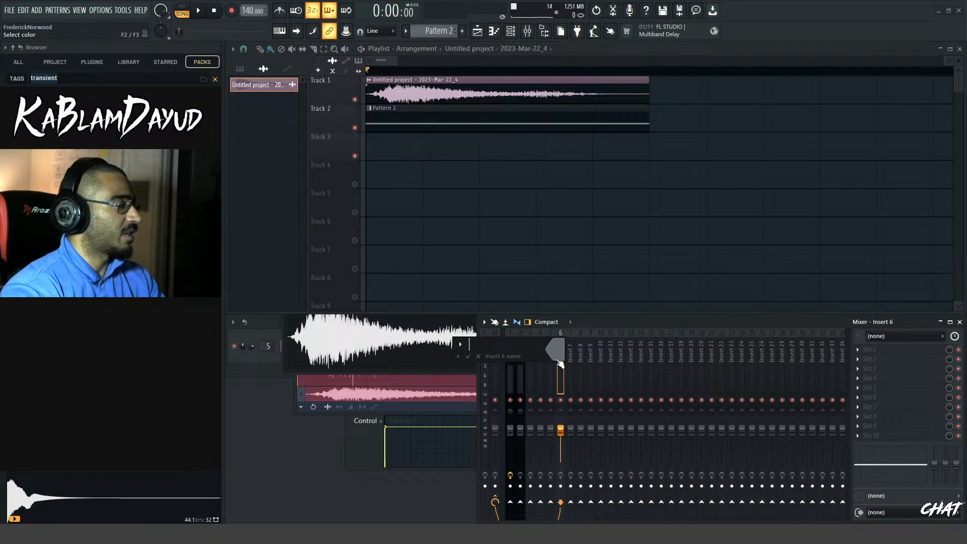
{"action": "type", "text": "SS"}
{"action": "key", "text": "Return"}
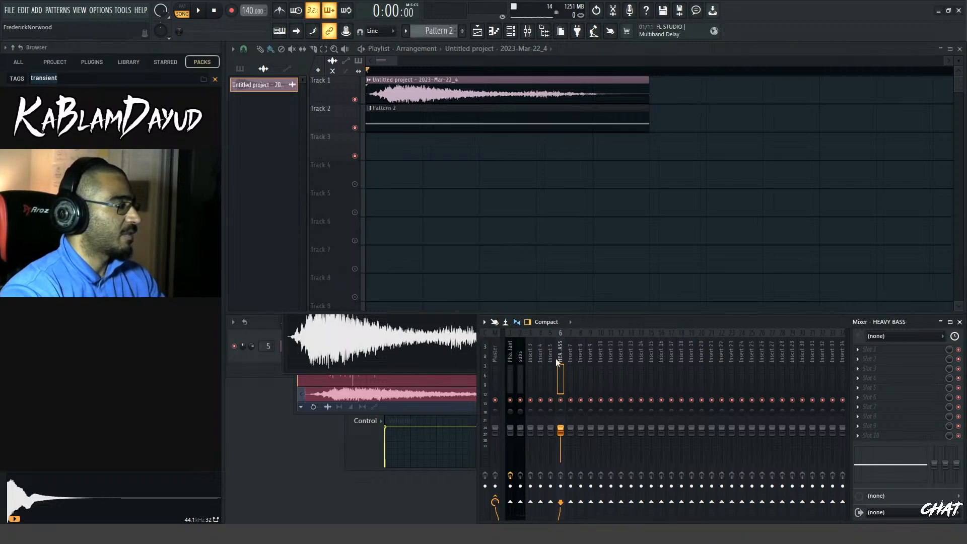
{"action": "key", "text": "space"}
{"action": "key", "text": "space"}
{"action": "key", "text": "space"}
{"action": "key", "text": "space"}
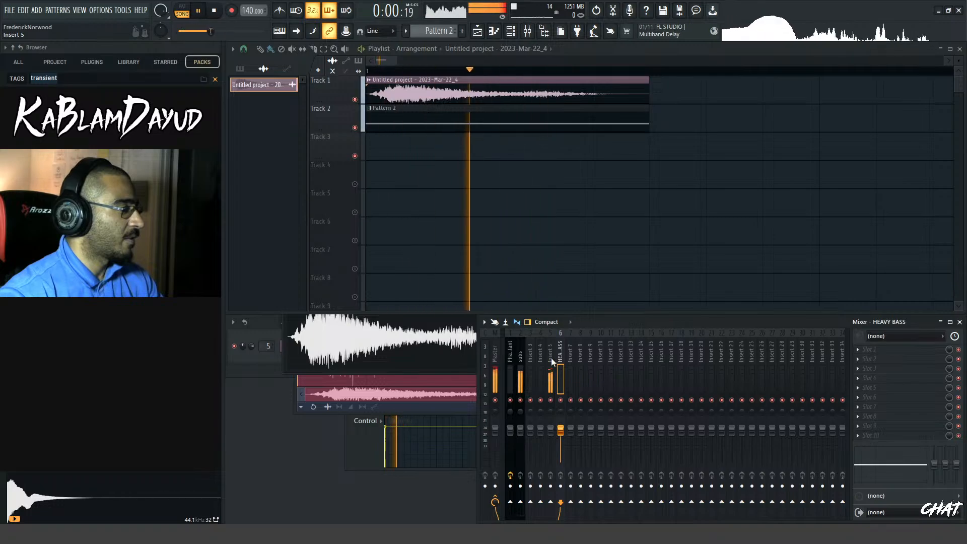
Rename the Insert 5 mixer track as "RESAMPLE"
{"action": "left_click", "coordinate": [553, 360]}
{"action": "key", "text": "F2"}
{"action": "type", "text": "SAMP"}
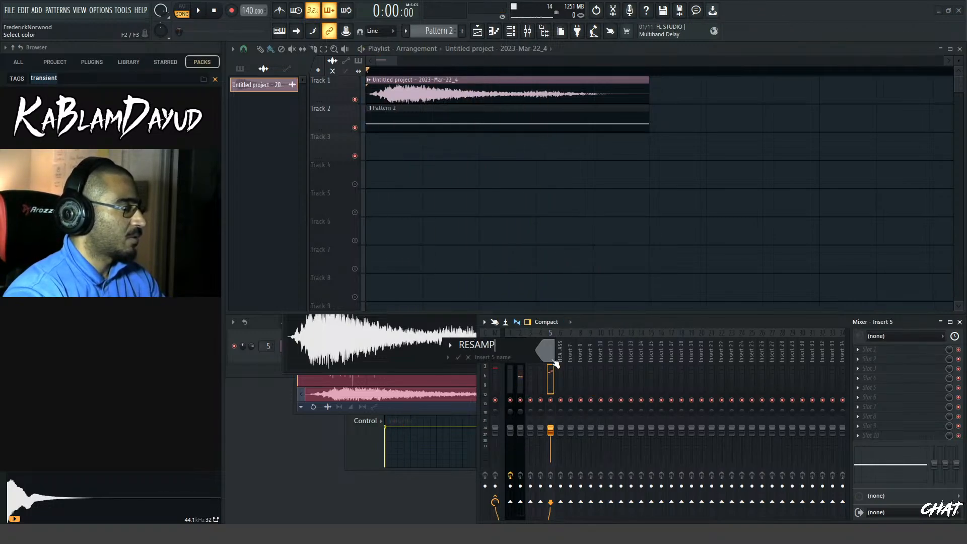
{"action": "key", "text": "space"}
Move the subs mixer track two positions so that it sits directly beside the RESAMPLE track, and play the layers
{"action": "left_click", "coordinate": [523, 360]}
{"action": "key", "text": "space"}
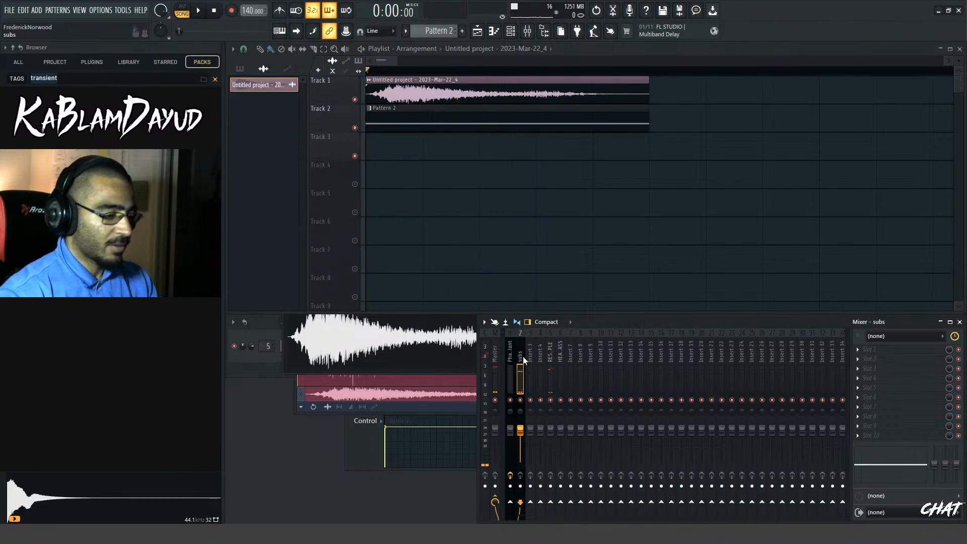
{"action": "key", "text": "alt+Right"}
{"action": "key", "text": "alt+Right"}
{"action": "key", "text": "space"}
{"action": "key", "text": "space"}
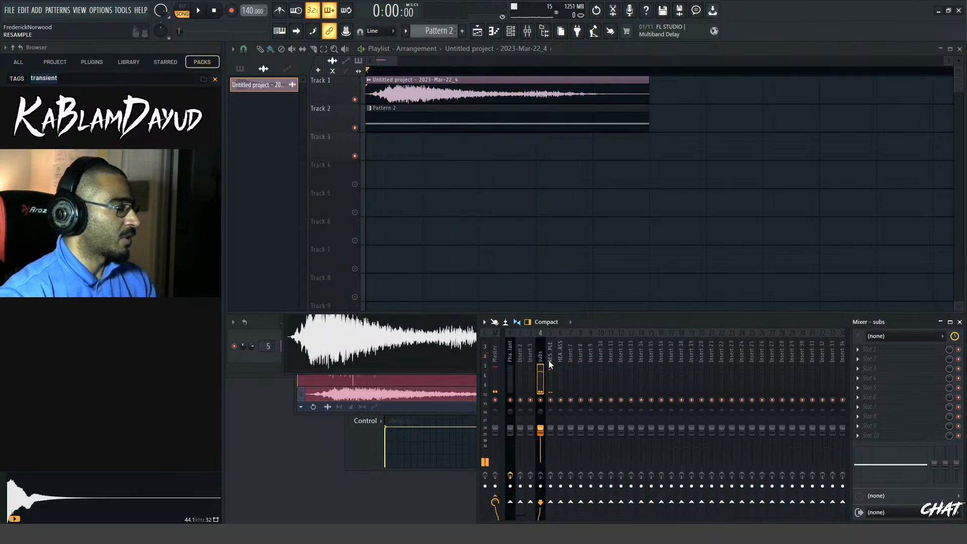
Route the subs and RESAMPLE mixer tracks only to the HEAVY BASS track and check the signal during playback
{"action": "right_click", "coordinate": [561, 503]}
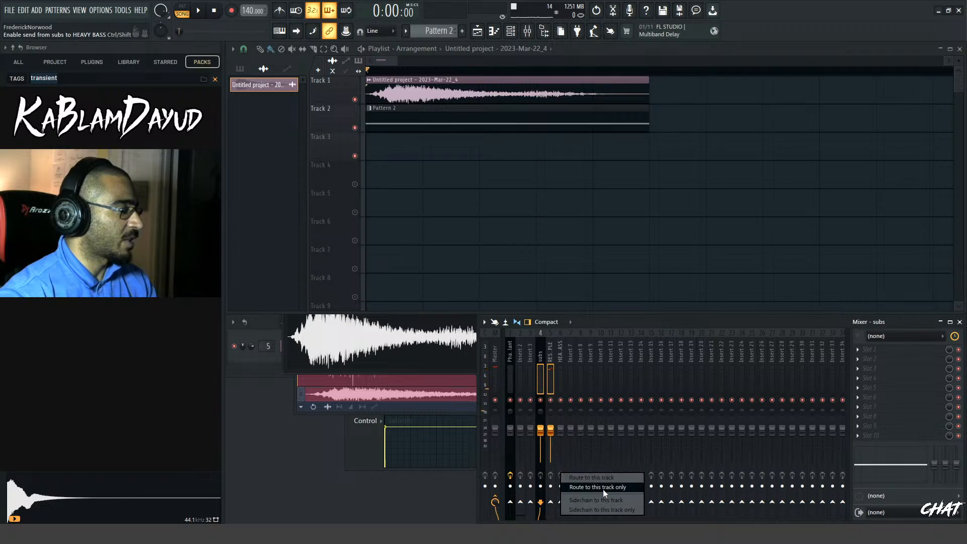
{"action": "left_click", "coordinate": [602, 488]}
{"action": "key", "text": "space"}
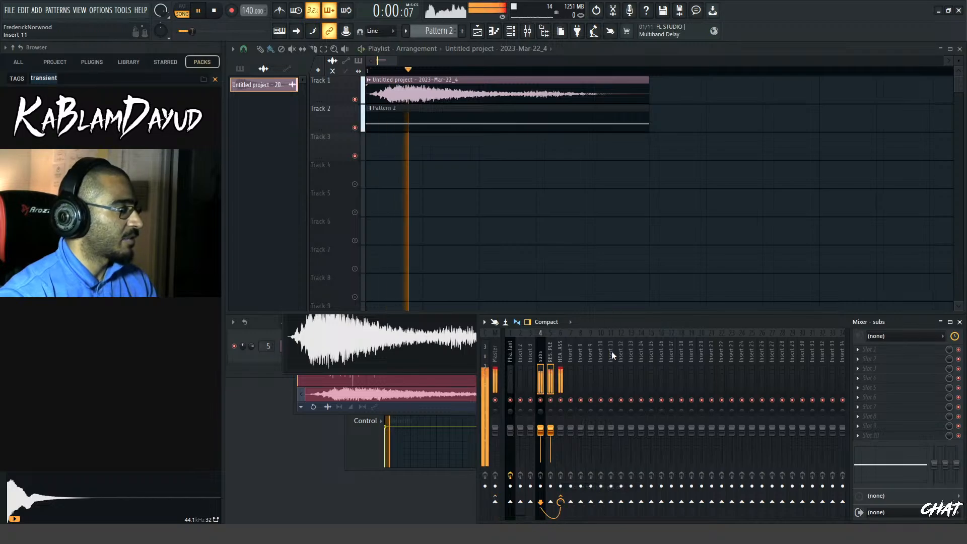
{"action": "key", "text": "space"}
Load kHs Compressor in the first effect slot of the HEAVY BASS track, move its window over the playlist and play the layers
{"action": "left_click", "coordinate": [563, 358]}
{"action": "left_click", "coordinate": [873, 358]}
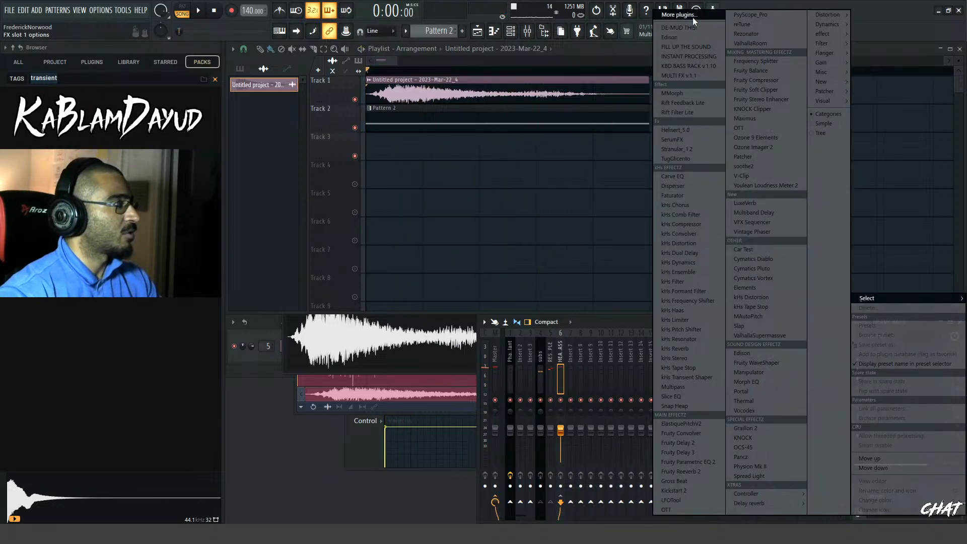
{"action": "left_click", "coordinate": [680, 224]}
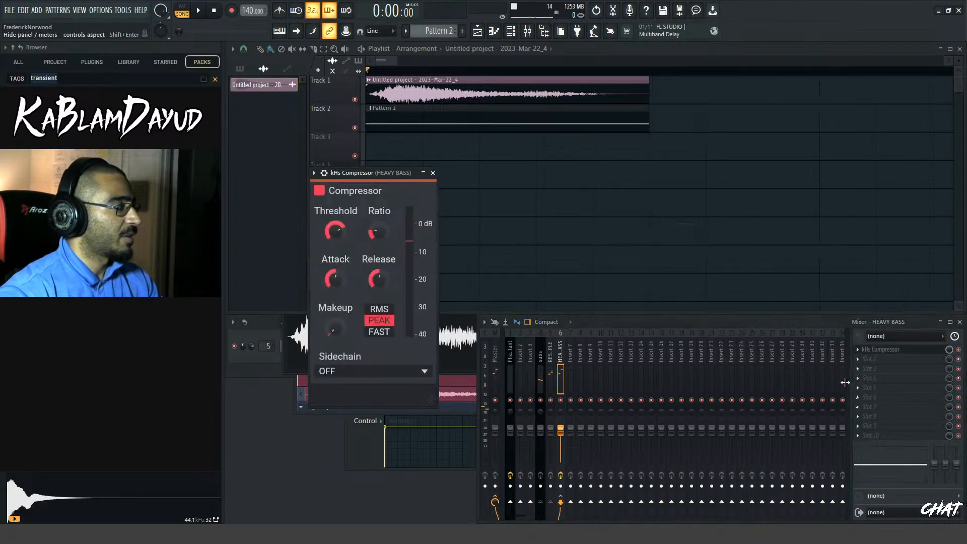
{"action": "key", "text": "space"}
{"action": "left_click_drag", "start_coordinate": [385, 180], "coordinate": [774, 143]}
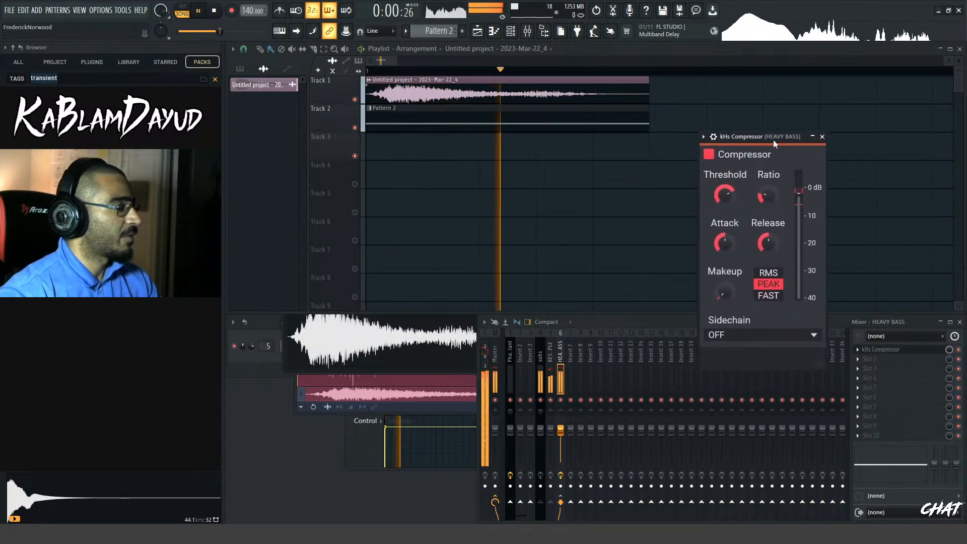
{"action": "key", "text": "space"}
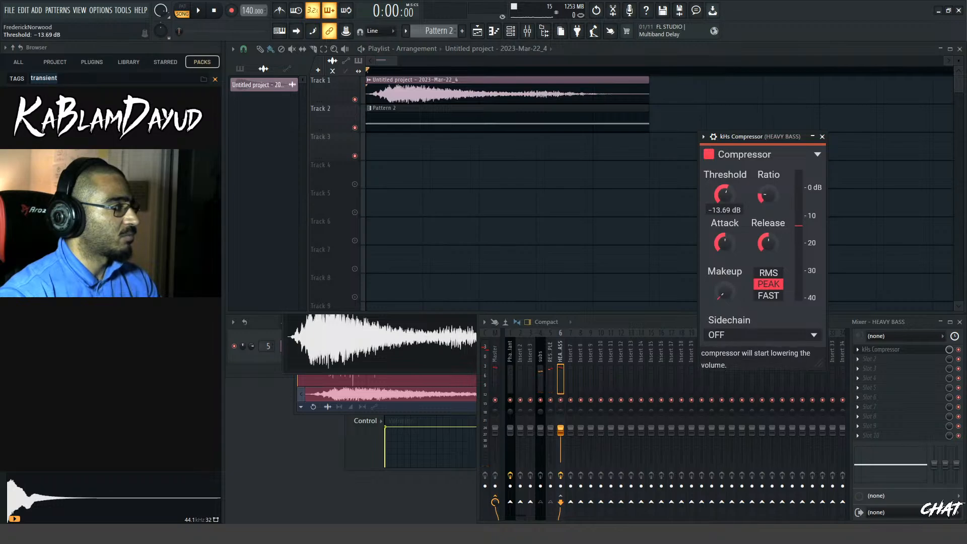
During playback, set the compressor's threshold to about -10.7 dB and ratio to 3.2:1, shorten attack and release, and raise the makeup gain
{"action": "left_click", "coordinate": [199, 11]}
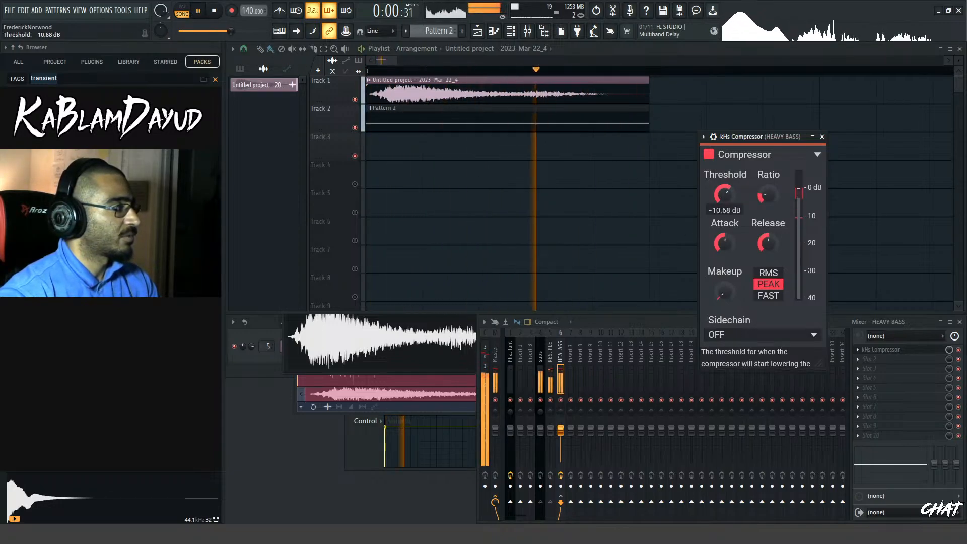
{"action": "left_click_drag", "start_coordinate": [730, 198], "coordinate": [769, 187]}
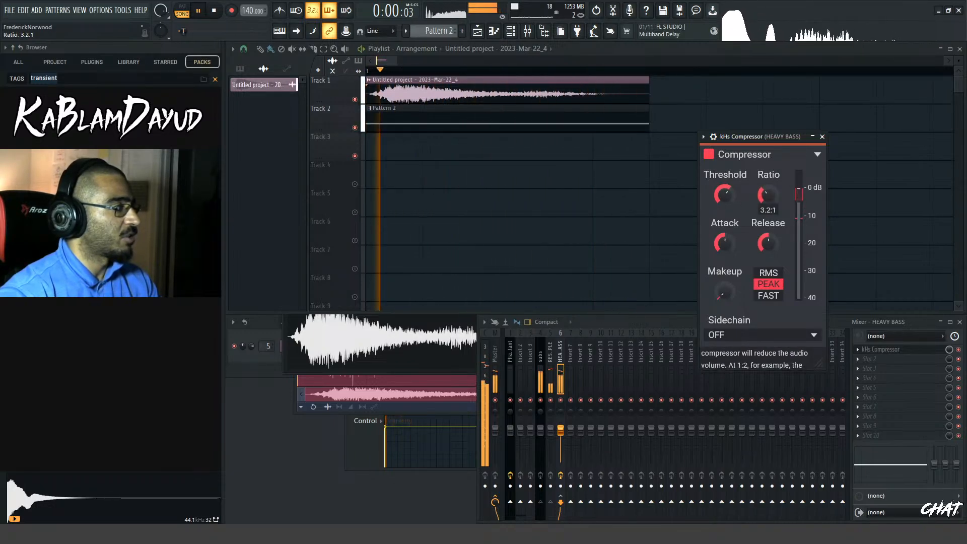
{"action": "mouse_move", "coordinate": [726, 247]}
{"action": "left_mouse_down"}
{"action": "mouse_move", "coordinate": [725, 260]}
{"action": "mouse_move", "coordinate": [766, 251]}
{"action": "mouse_move", "coordinate": [766, 263]}
{"action": "mouse_move", "coordinate": [726, 232]}
{"action": "left_mouse_up"}
{"action": "left_click_drag", "start_coordinate": [726, 298], "coordinate": [725, 242]}
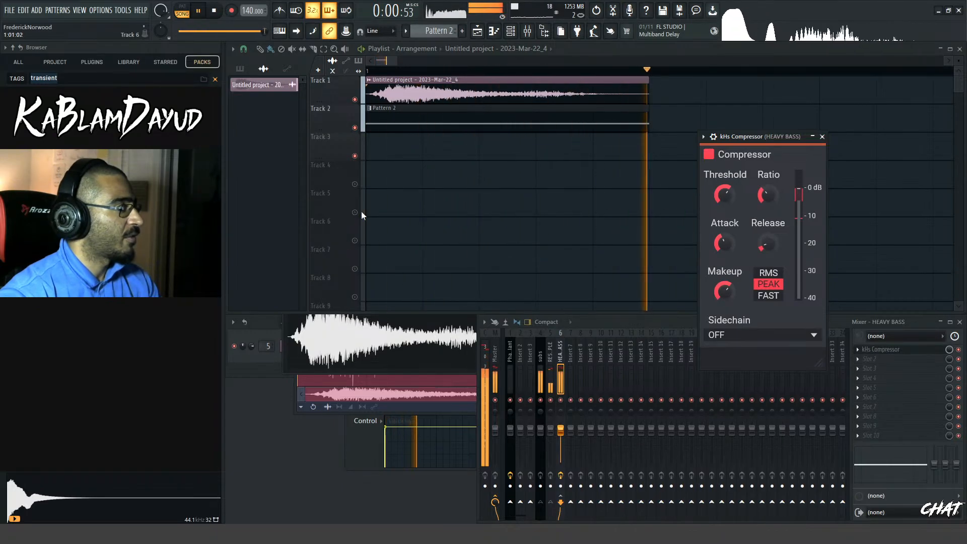
{"action": "left_click", "coordinate": [214, 12]}
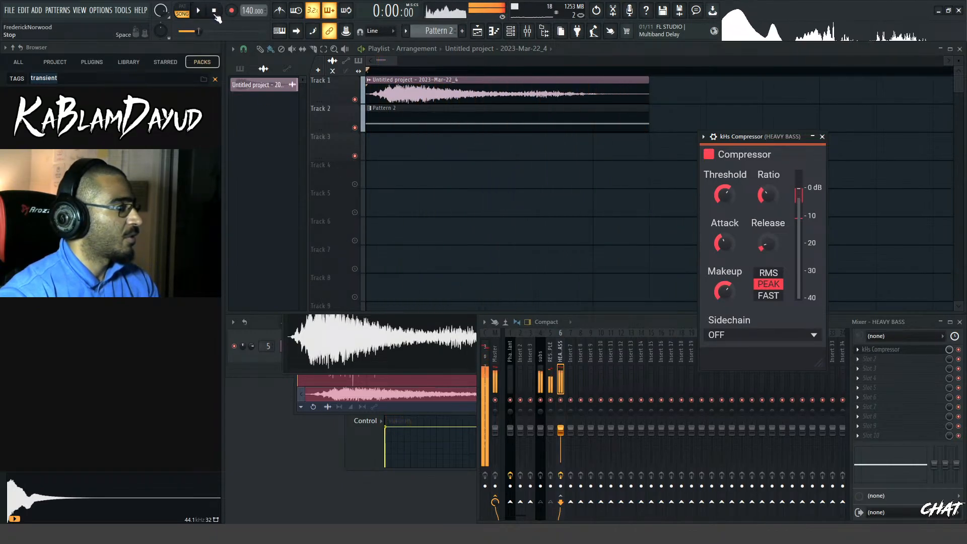
Load PsyScope_Pro in the last effect slot of the HEAVY BASS track and view the bass waveform during playback
{"action": "left_click", "coordinate": [865, 442]}
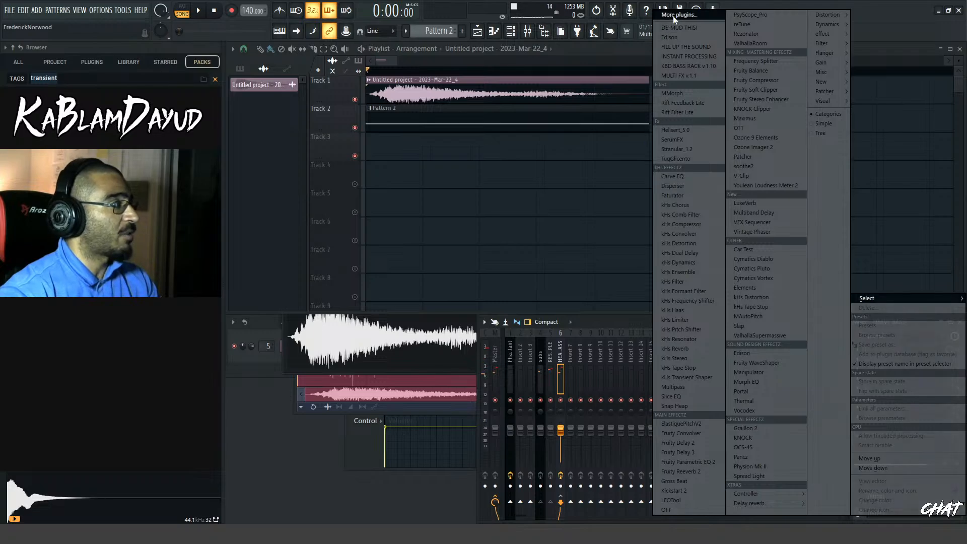
{"action": "left_click", "coordinate": [752, 16]}
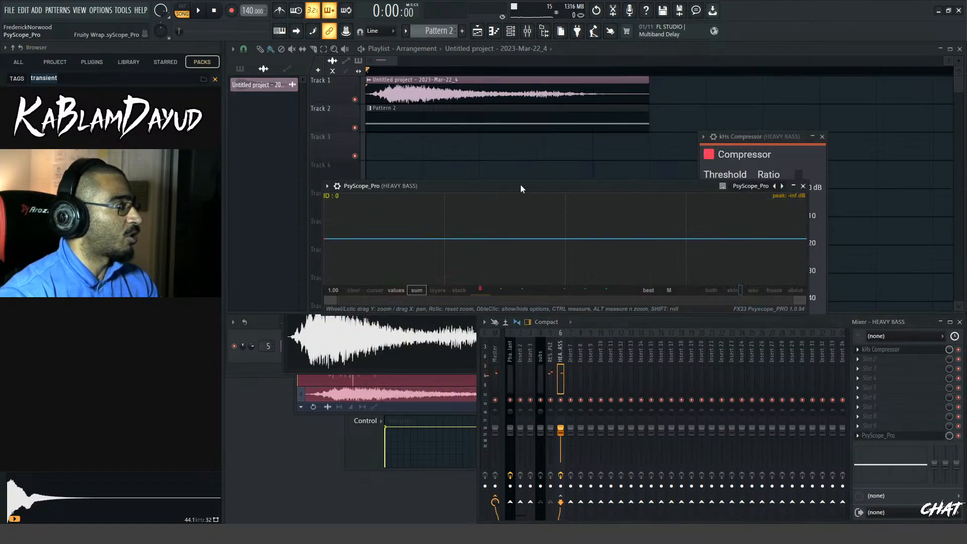
{"action": "left_click", "coordinate": [555, 178]}
{"action": "key", "text": "space"}
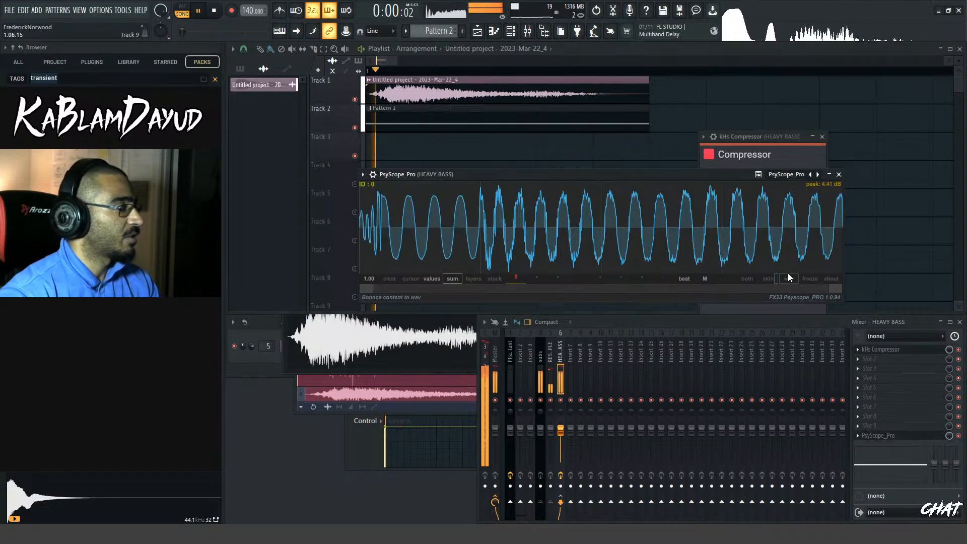
{"action": "key", "text": "space"}
Set PsyScope_Pro's sync to 2 beats and play the layers to display the whole bass waveform
{"action": "left_click", "coordinate": [683, 279]}
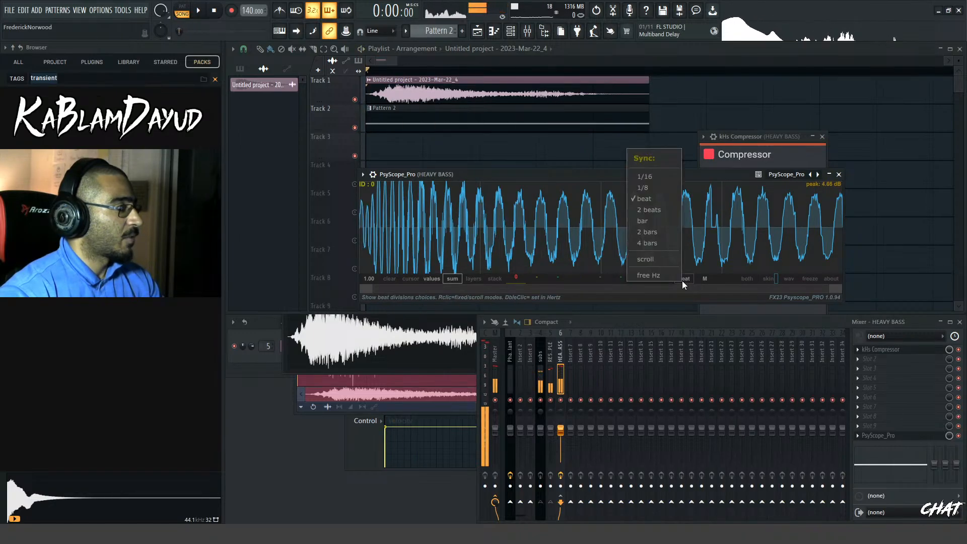
{"action": "left_click", "coordinate": [642, 211]}
{"action": "key", "text": "space"}
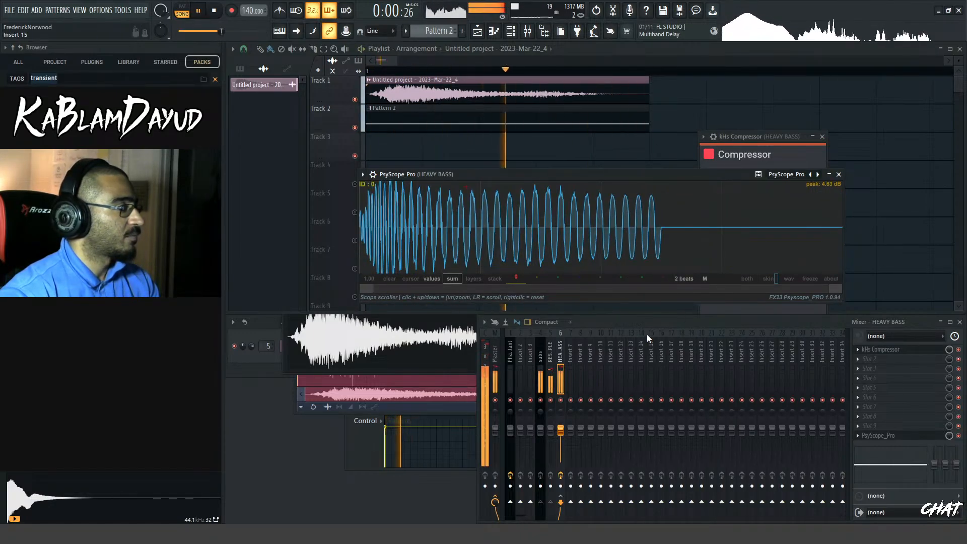
{"action": "key", "text": "space"}
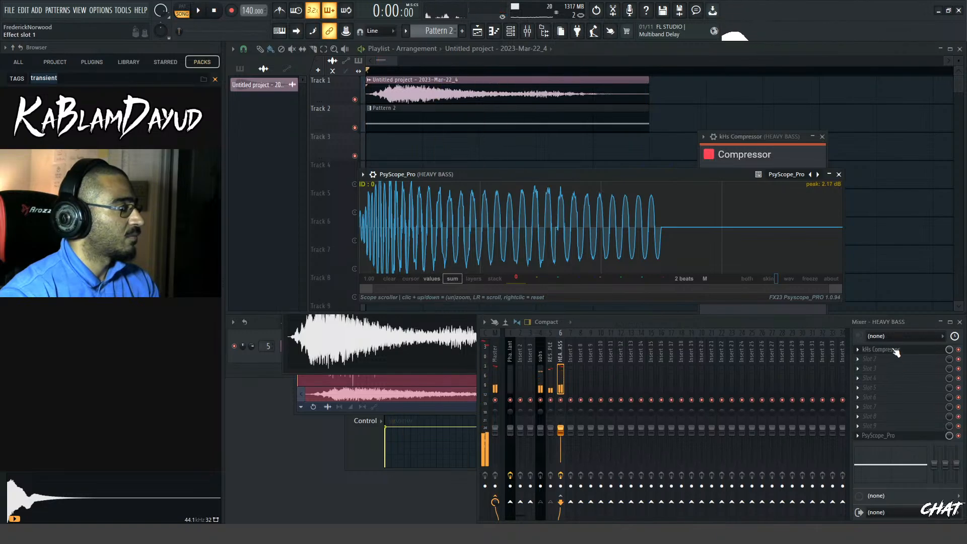
Reopen the HEAVY BASS compressor, shorten its attack to about 2.1 ms and lengthen its release during playback
{"action": "left_click", "coordinate": [895, 352]}
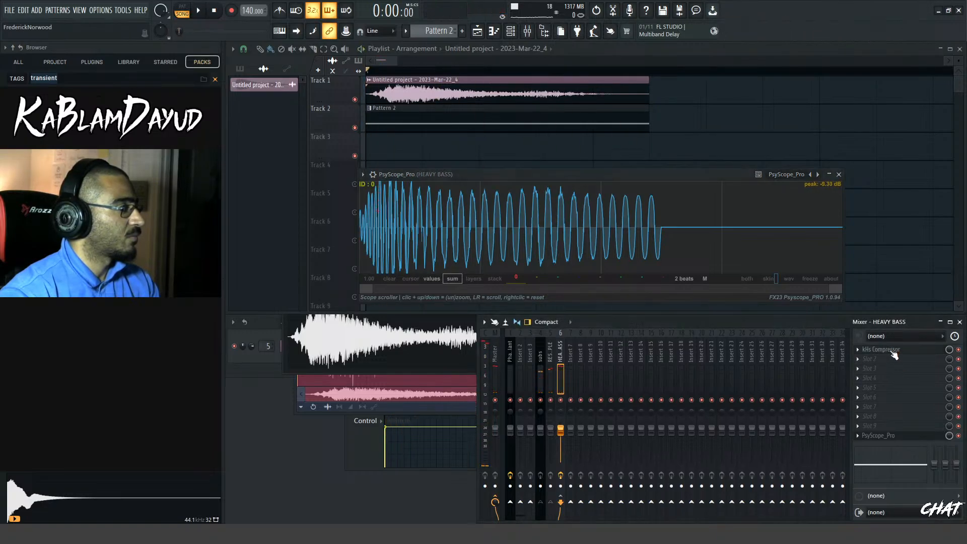
{"action": "left_click", "coordinate": [894, 353]}
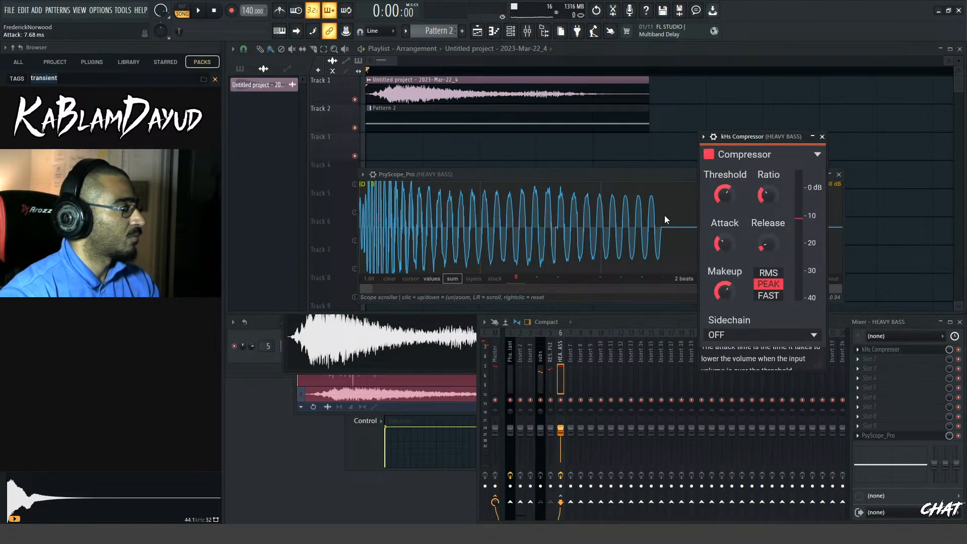
{"action": "key", "text": "space"}
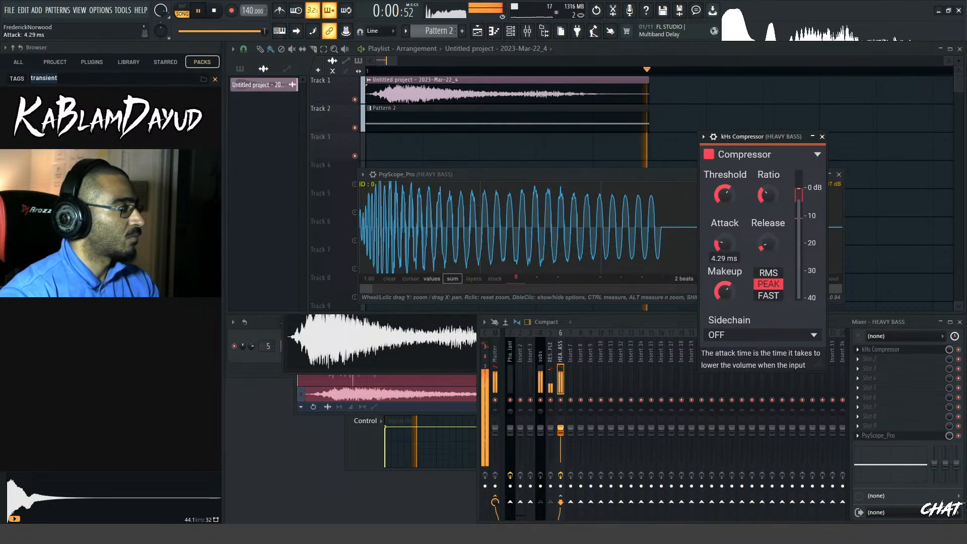
{"action": "left_click_drag", "start_coordinate": [725, 244], "coordinate": [769, 217]}
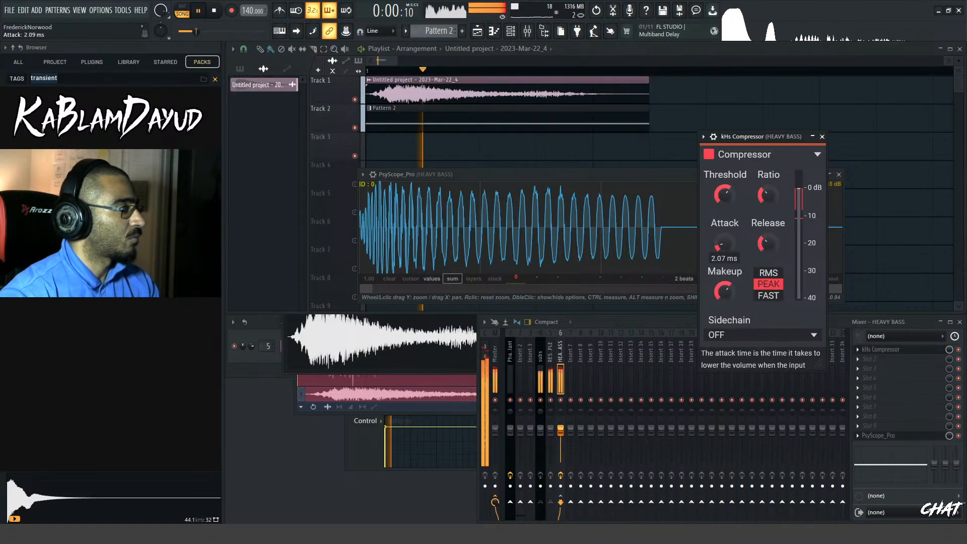
Try a 500 ms attack on the HEAVY BASS compressor during playback, return it to a short attack and stop playback
{"action": "left_click_drag", "start_coordinate": [724, 244], "coordinate": [724, 151]}
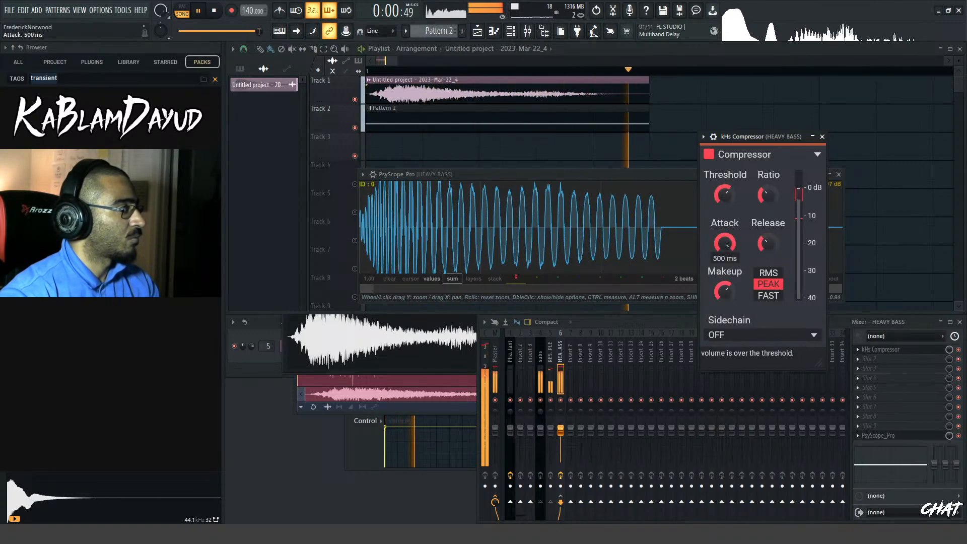
{"action": "mouse_move", "coordinate": [725, 212]}
{"action": "left_mouse_down"}
{"action": "mouse_move", "coordinate": [725, 262]}
{"action": "mouse_move", "coordinate": [725, 228]}
{"action": "left_mouse_up"}
{"action": "left_click", "coordinate": [214, 12]}
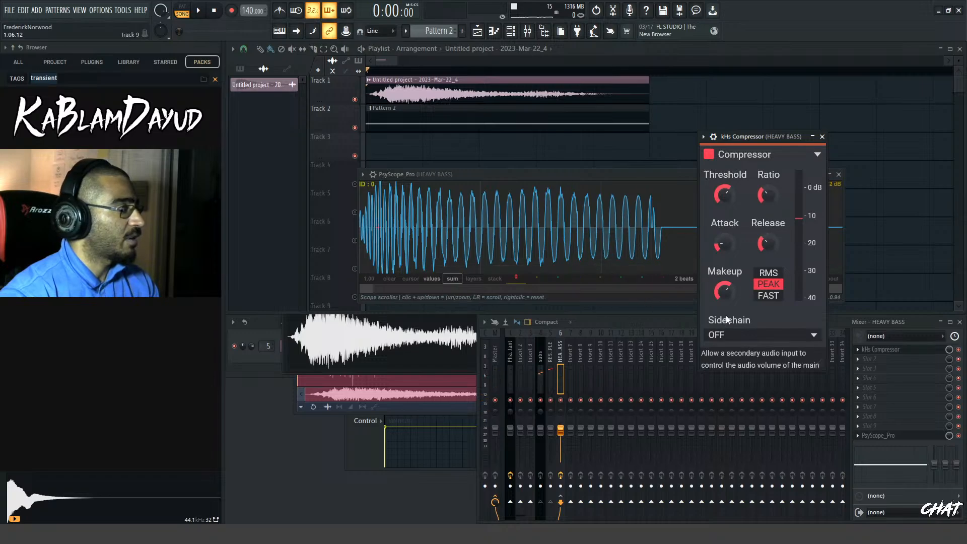
{"action": "left_click", "coordinate": [198, 11]}
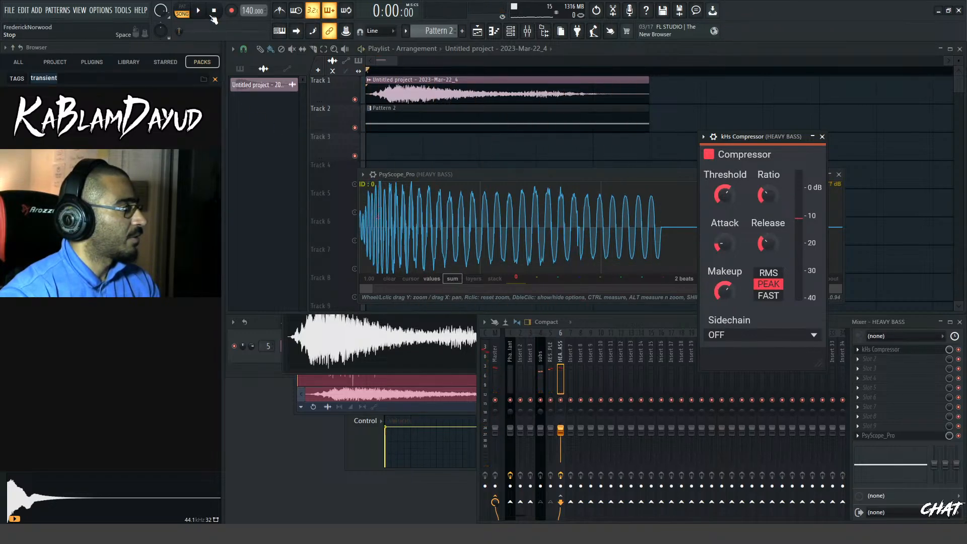
Close the compressor and load Disperser in the second effect slot of the HEAVY BASS track
{"action": "left_click", "coordinate": [820, 137]}
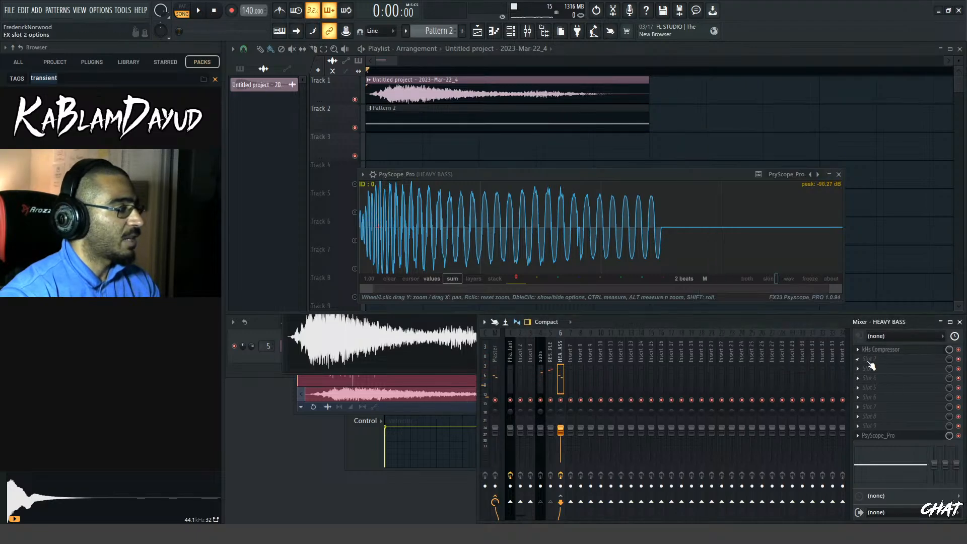
{"action": "left_click", "coordinate": [871, 365]}
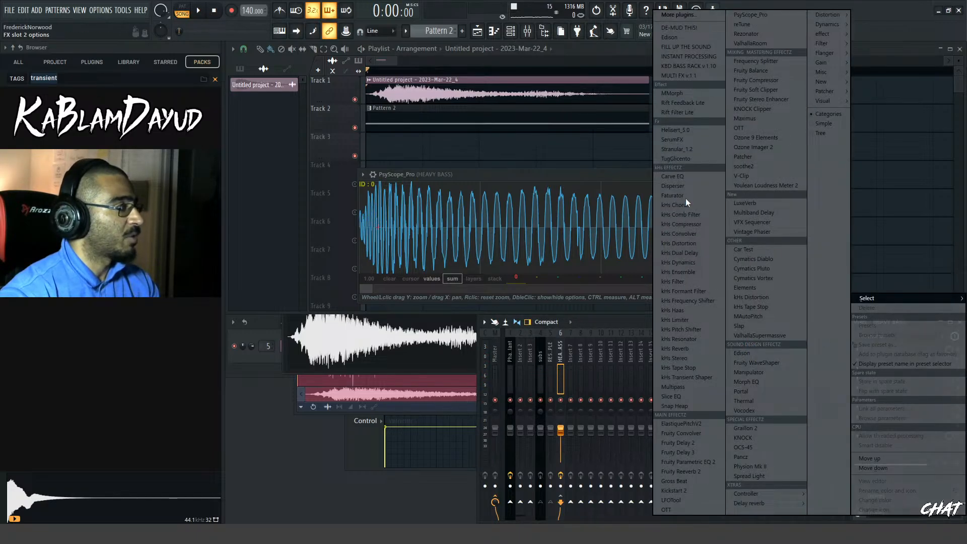
{"action": "left_click", "coordinate": [675, 186]}
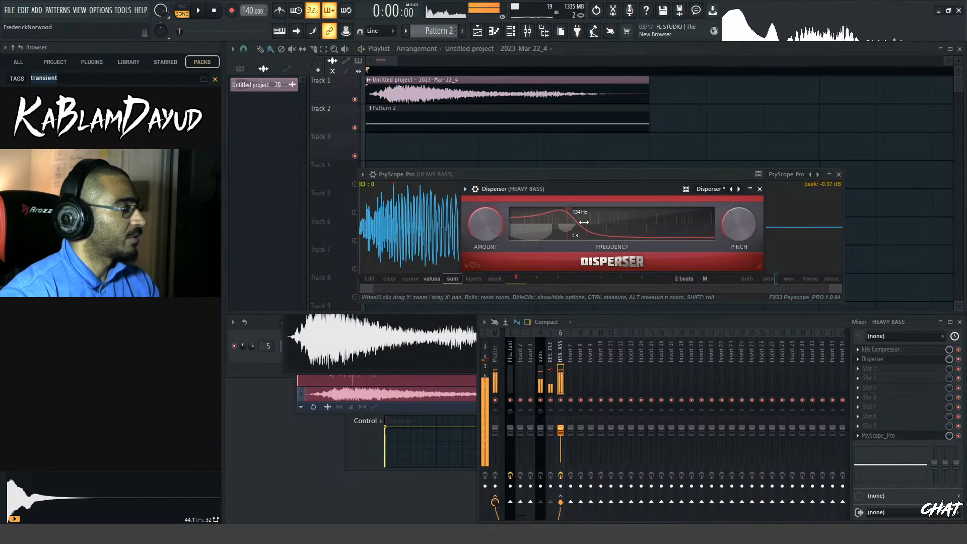
Set the Disperser frequency to about 831 Hz while auditioning the layers
{"action": "left_click_drag", "start_coordinate": [568, 190], "coordinate": [676, 227]}
{"action": "key", "text": "space"}
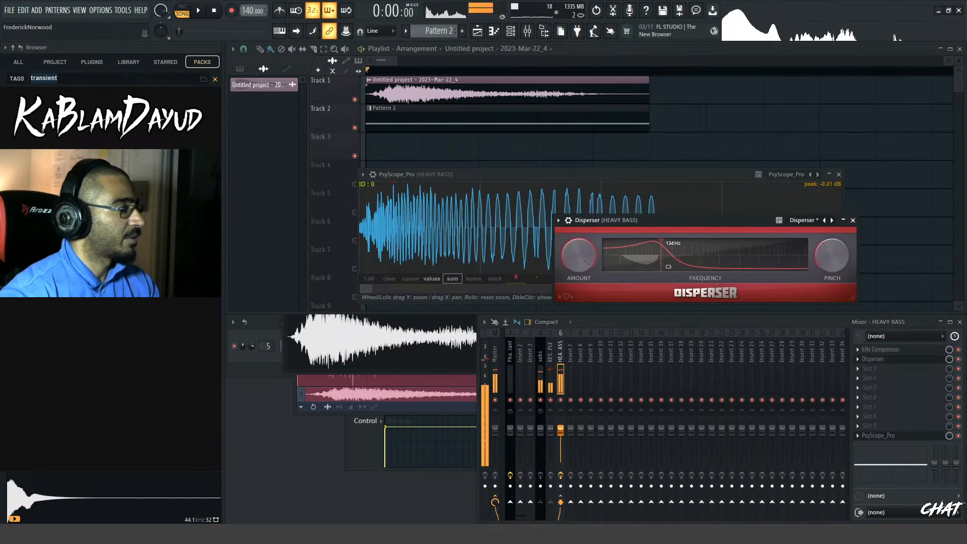
{"action": "key", "text": "space"}
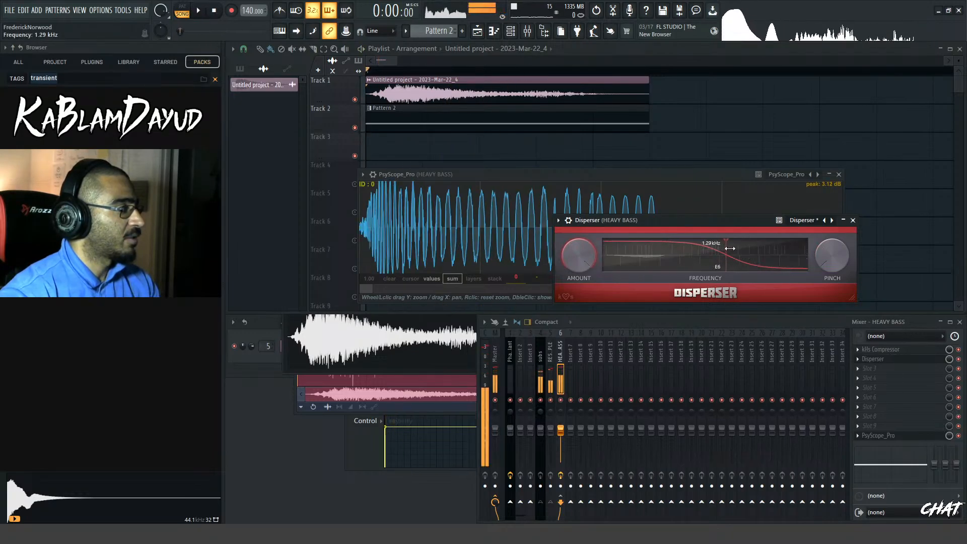
{"action": "left_click_drag", "start_coordinate": [714, 248], "coordinate": [717, 250]}
{"action": "key", "text": "space"}
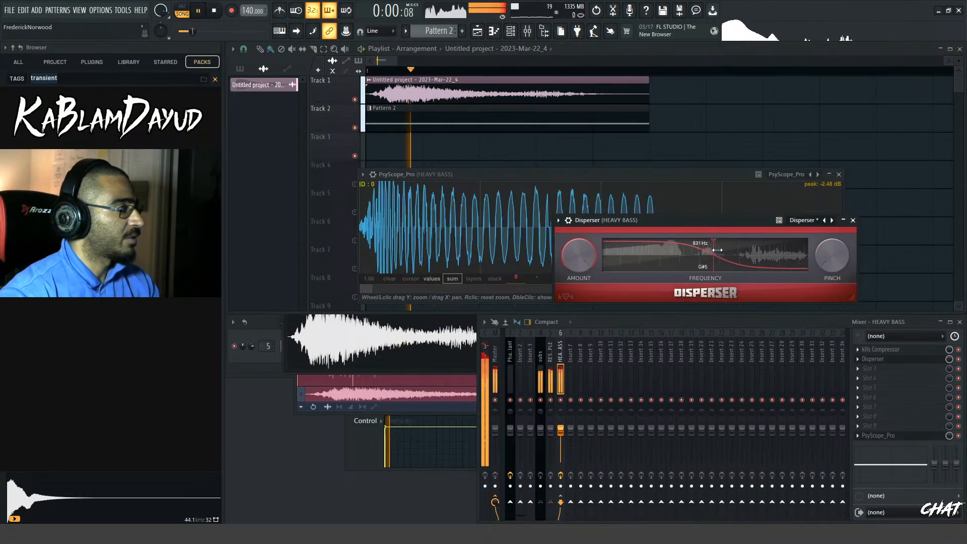
{"action": "key", "text": "space"}
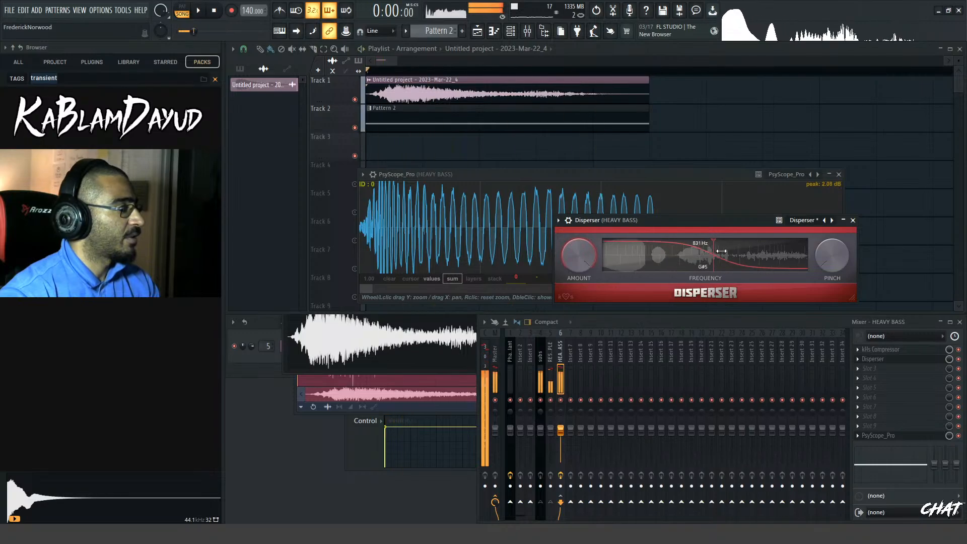
{"action": "key", "text": "space"}
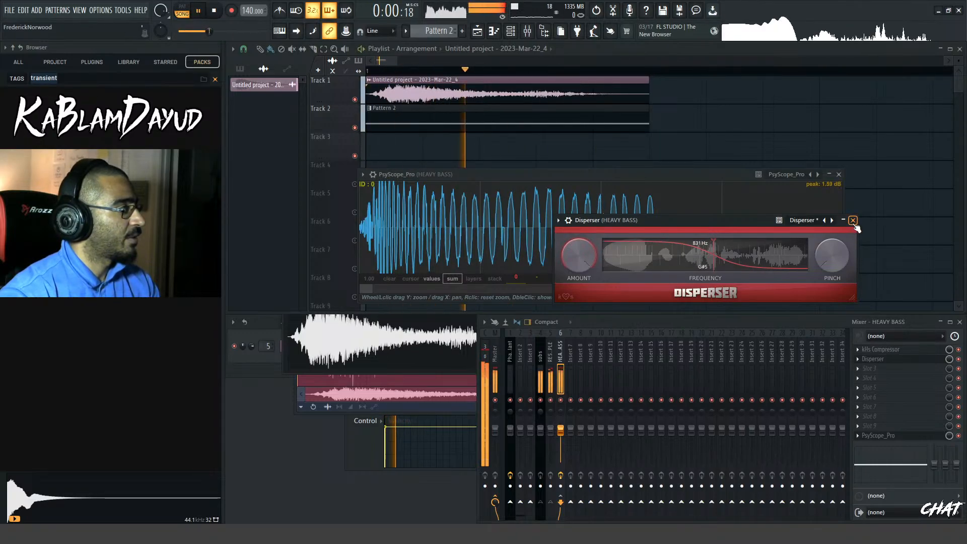
Compare the scope waveform with the Track 1 bass clip's gain lowered to -4.8 dB, and return the gain to 0.0 dB
{"action": "key", "text": "space"}
{"action": "key", "text": "space"}
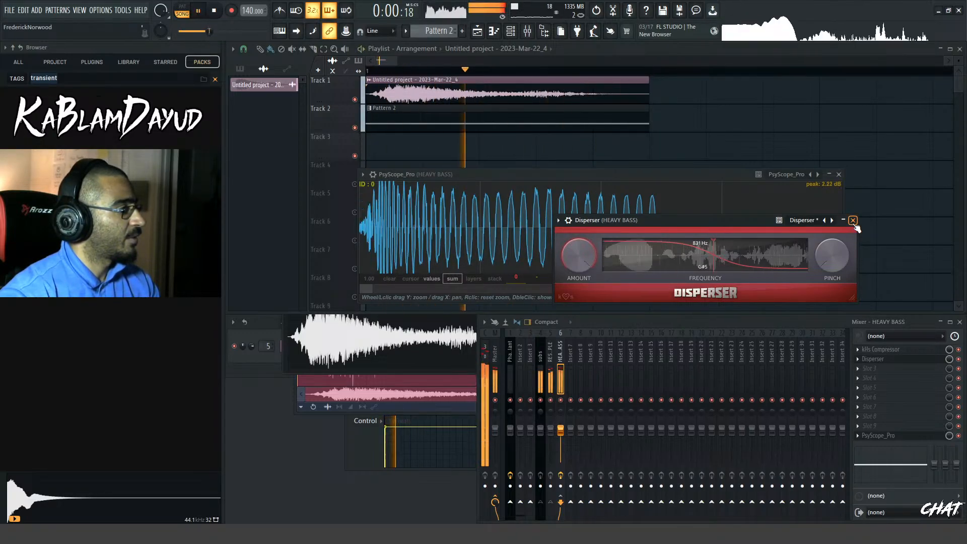
{"action": "key", "text": "space"}
{"action": "left_click_drag", "start_coordinate": [508, 102], "coordinate": [508, 105]}
{"action": "key", "text": "space"}
{"action": "left_click", "coordinate": [896, 436]}
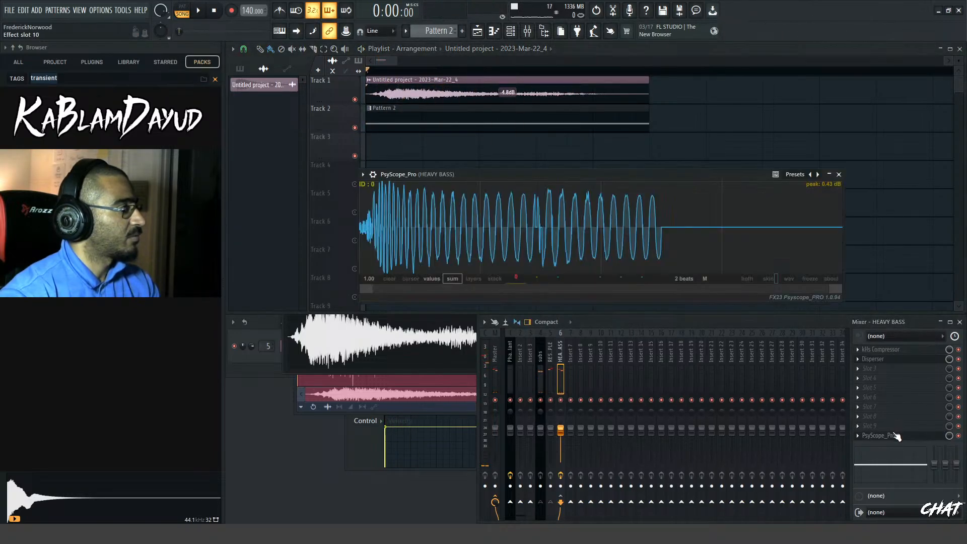
{"action": "key", "text": "space"}
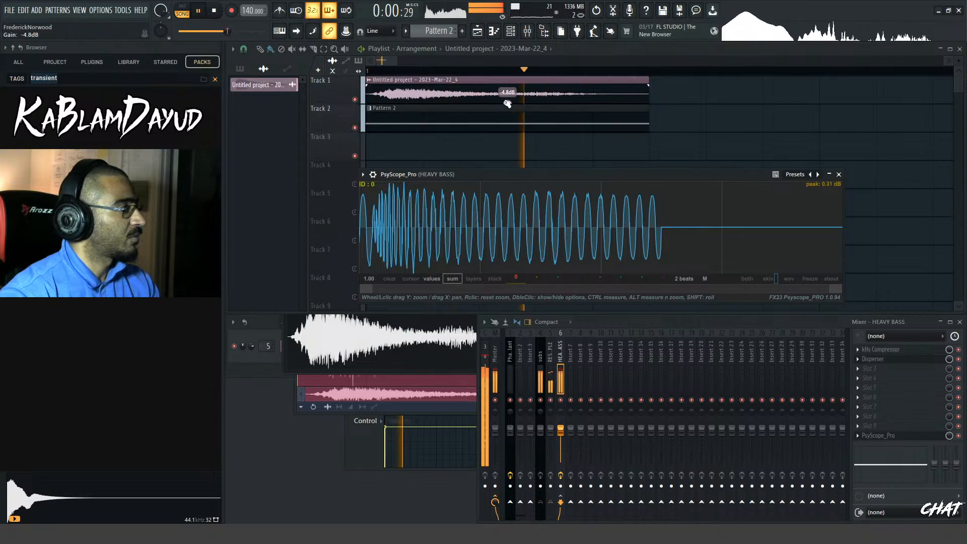
{"action": "left_click_drag", "start_coordinate": [507, 103], "coordinate": [508, 101]}
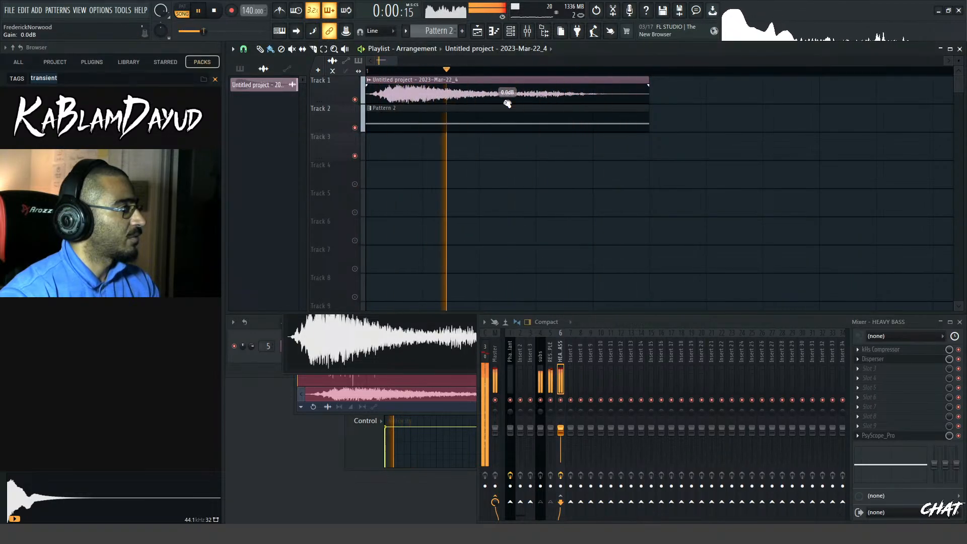
{"action": "key", "text": "space"}
Shift the Pattern 2 clip on Track 2 slightly later than the start of the bass sample and audition the offset layers
{"action": "mouse_move", "coordinate": [419, 120]}
{"action": "left_mouse_down"}
{"action": "mouse_move", "coordinate": [437, 123]}
{"action": "mouse_move", "coordinate": [417, 123]}
{"action": "left_mouse_up"}
{"action": "key", "text": "space"}
{"action": "key", "text": "space"}
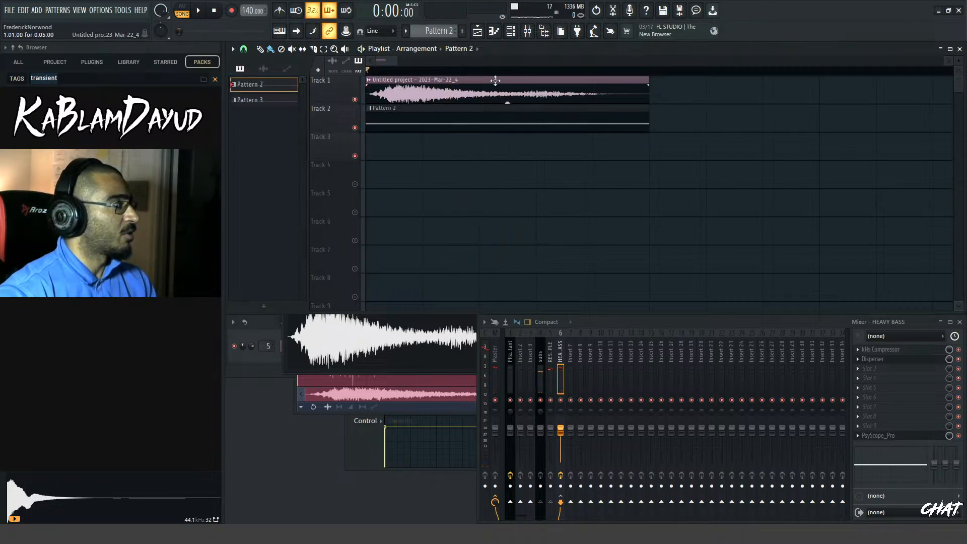
{"action": "left_click_drag", "start_coordinate": [395, 61], "coordinate": [386, 60]}
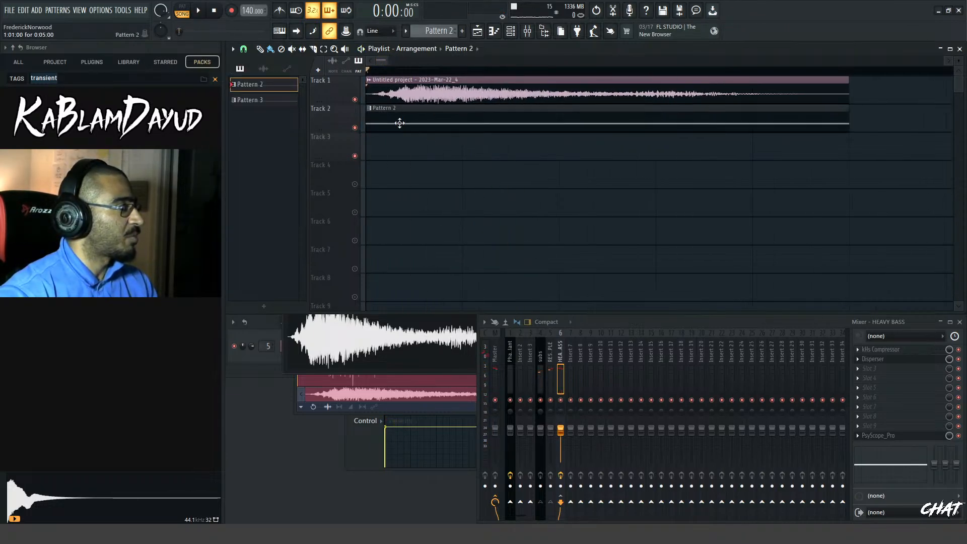
{"action": "key", "text": "space"}
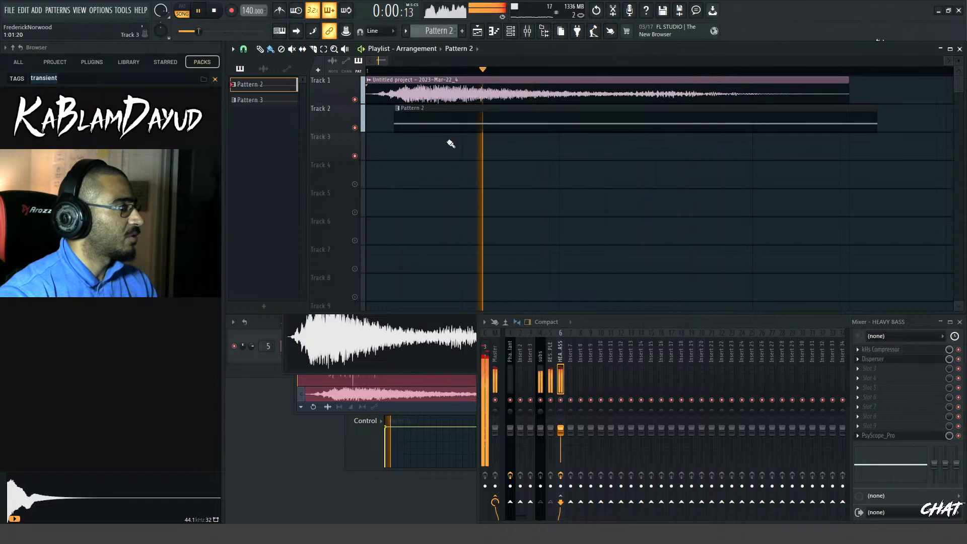
{"action": "key", "text": "space"}
{"action": "key", "text": "space"}
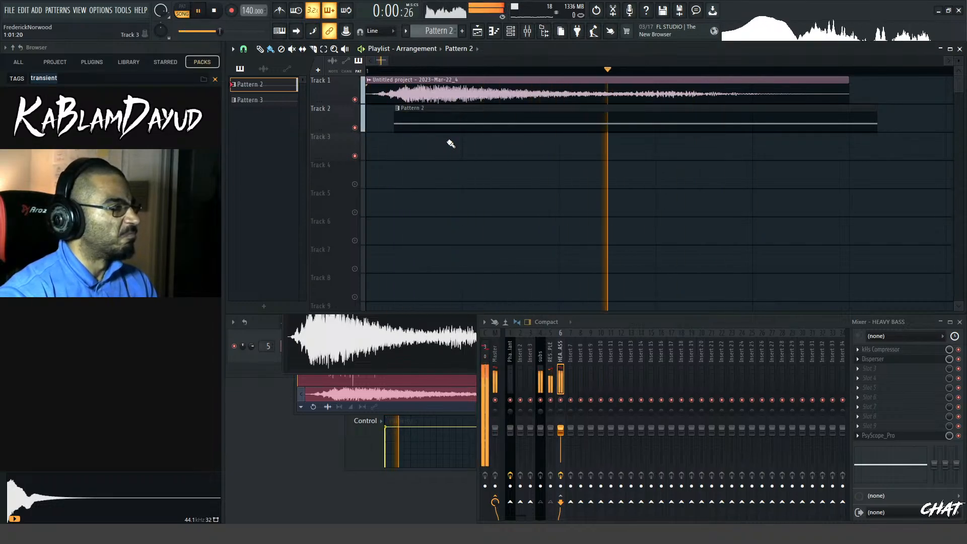
{"action": "key", "text": "space"}
{"action": "key", "text": "space"}
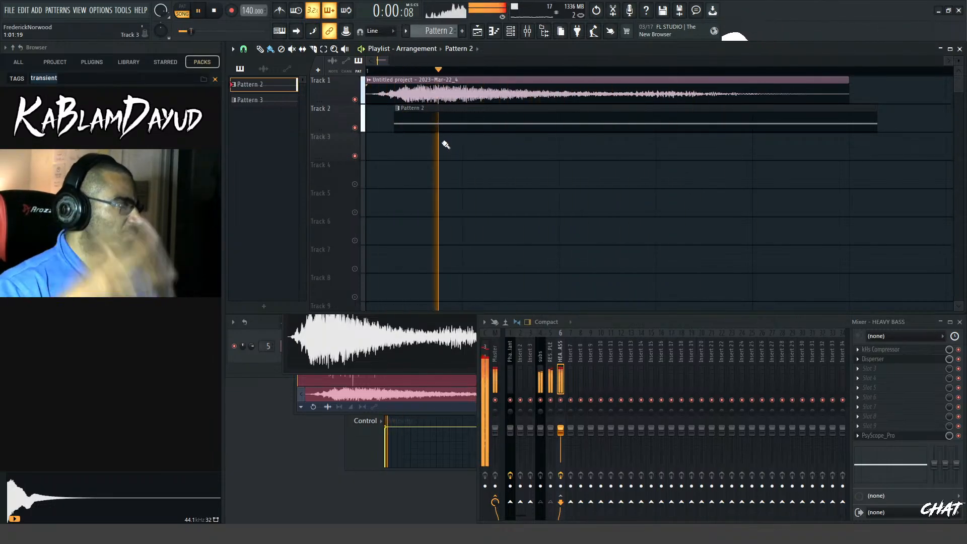
{"action": "key", "text": "space"}
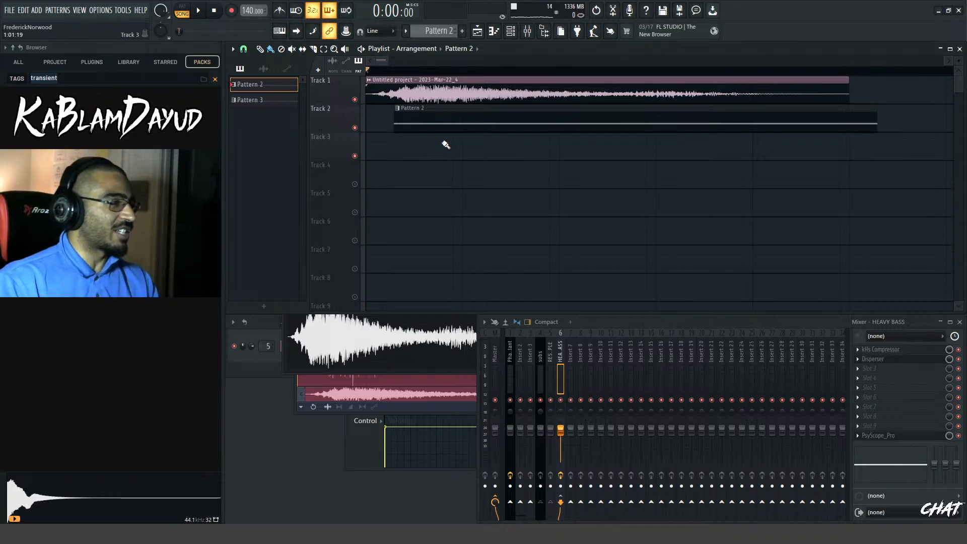
{"action": "key", "text": "space"}
{"action": "key", "text": "space"}
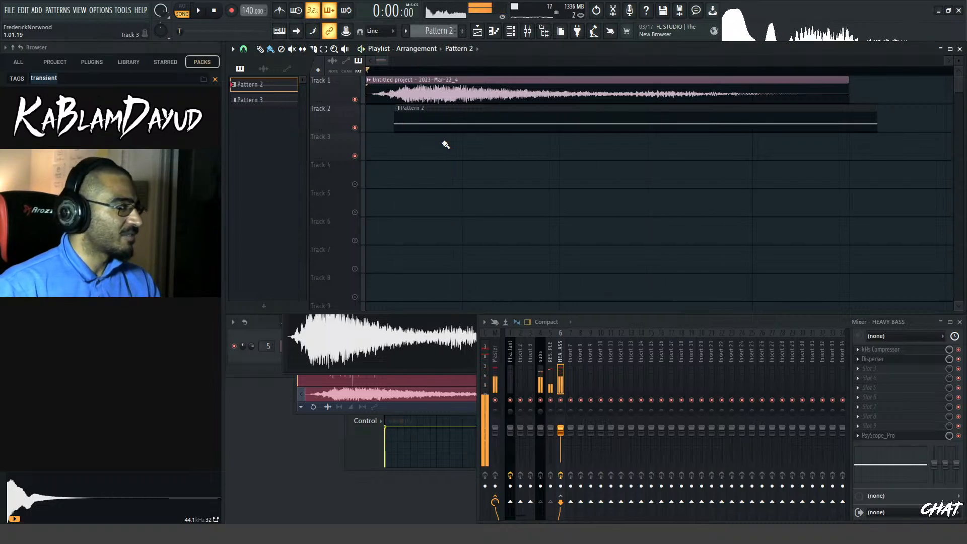
{"action": "key", "text": "space"}
Move the Pattern 2 clip back to the start of the bass sample and play the aligned layers for comparison
{"action": "key", "text": "space"}
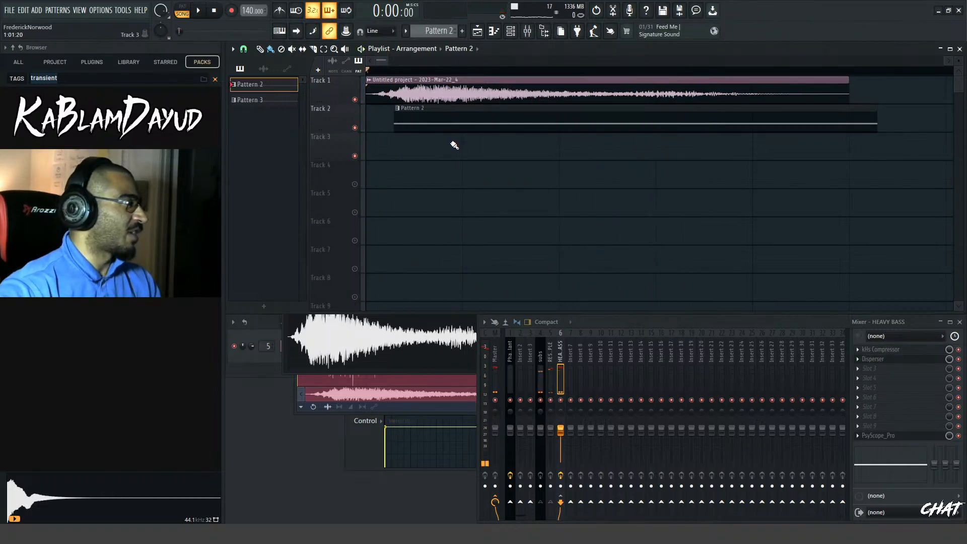
{"action": "left_click_drag", "start_coordinate": [451, 123], "coordinate": [423, 122]}
{"action": "key", "text": "space"}
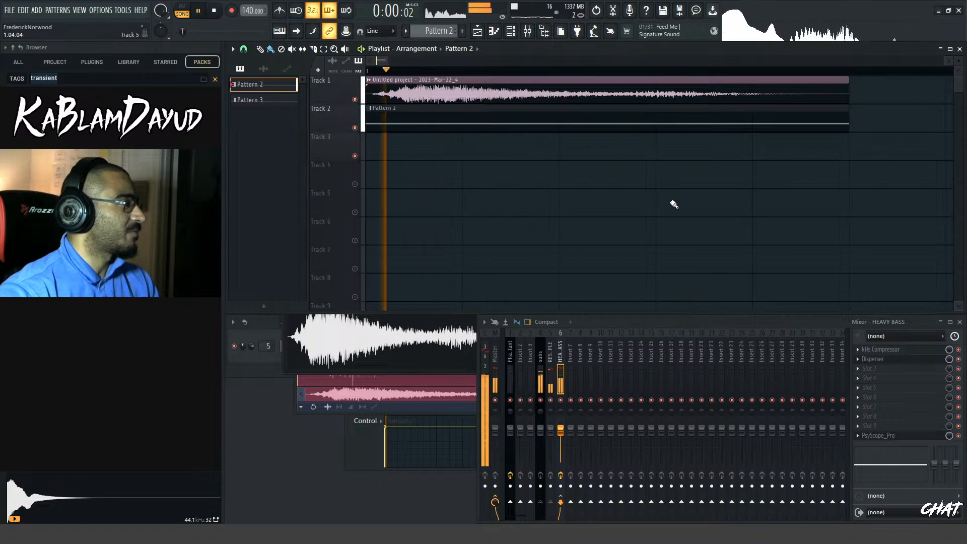
{"action": "key", "text": "space"}
{"action": "key", "text": "space"}
{"action": "key", "text": "space"}
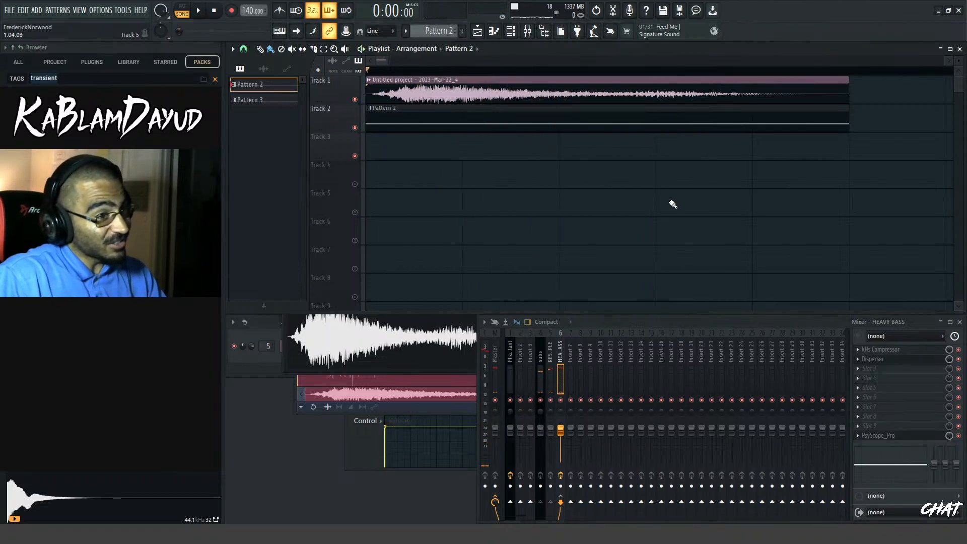
{"action": "key", "text": "space"}
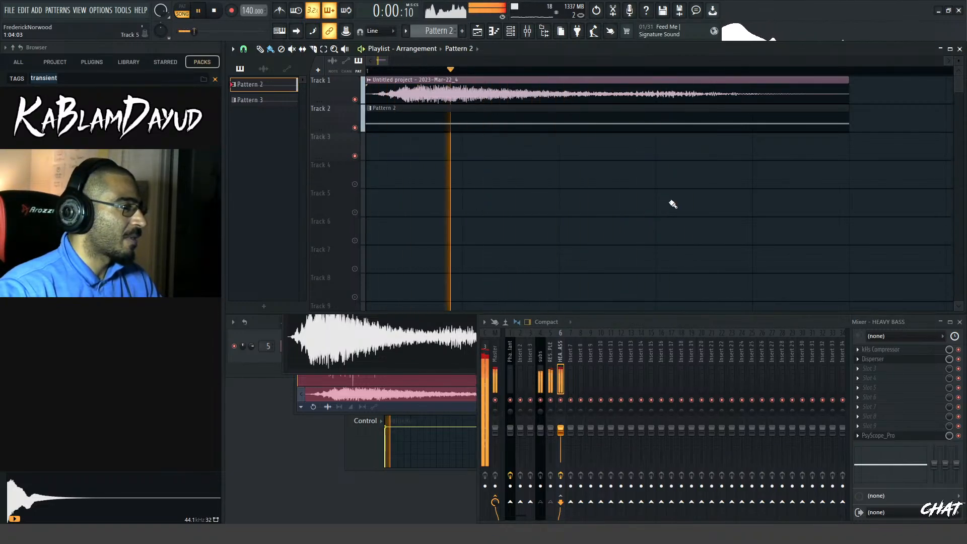
{"action": "key", "text": "space"}
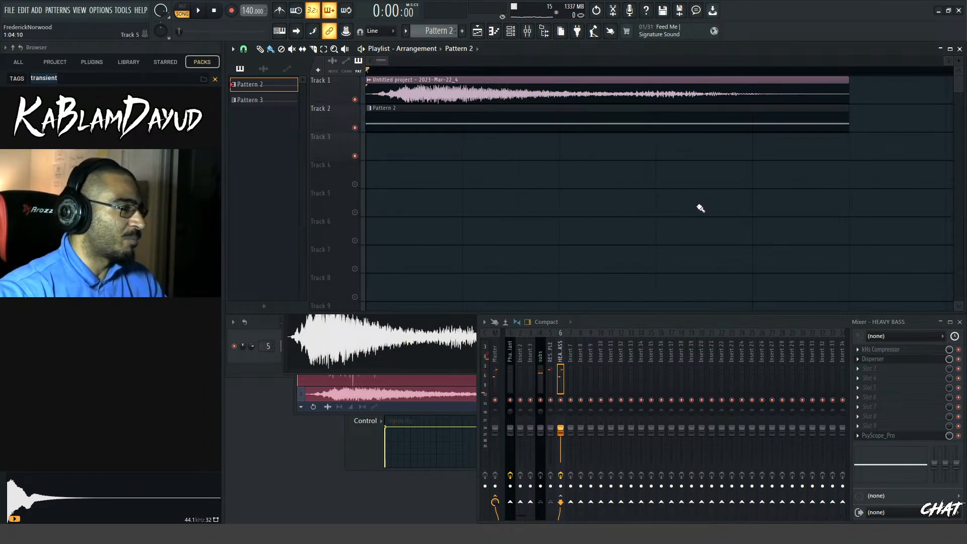
{"action": "key", "text": "space"}
{"action": "key", "text": "space"}
{"action": "key", "text": "space"}
{"action": "key", "text": "space"}
{"action": "key", "text": "space"}
{"action": "key", "text": "space"}
Offset the Pattern 2 clip slightly after the bass sample's start again and replay the layers to check the delayed sub
{"action": "left_click_drag", "start_coordinate": [392, 127], "coordinate": [405, 128]}
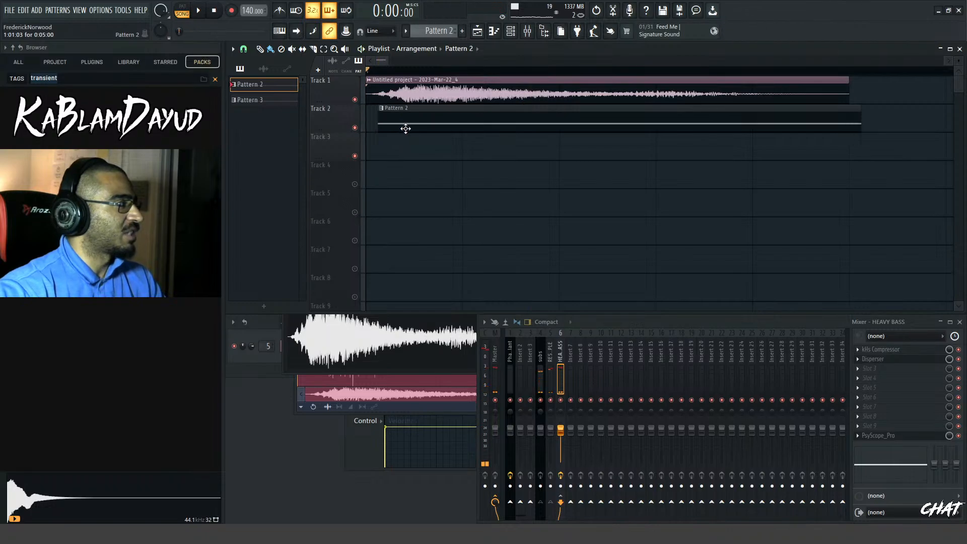
{"action": "key", "text": "space"}
{"action": "key", "text": "space"}
{"action": "key", "text": "space"}
{"action": "key", "text": "space"}
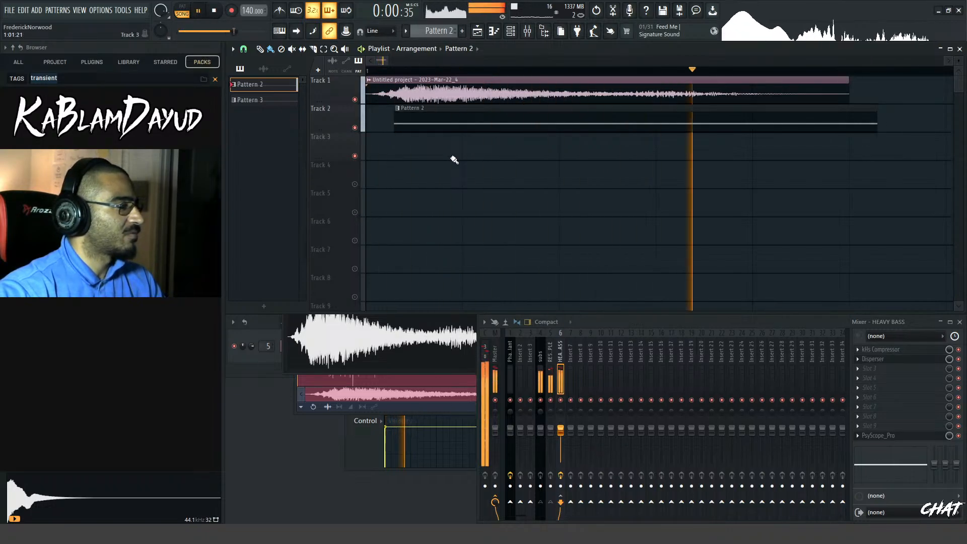
{"action": "key", "text": "space"}
{"action": "key", "text": "space"}
{"action": "key", "text": "space"}
{"action": "key", "text": "space"}
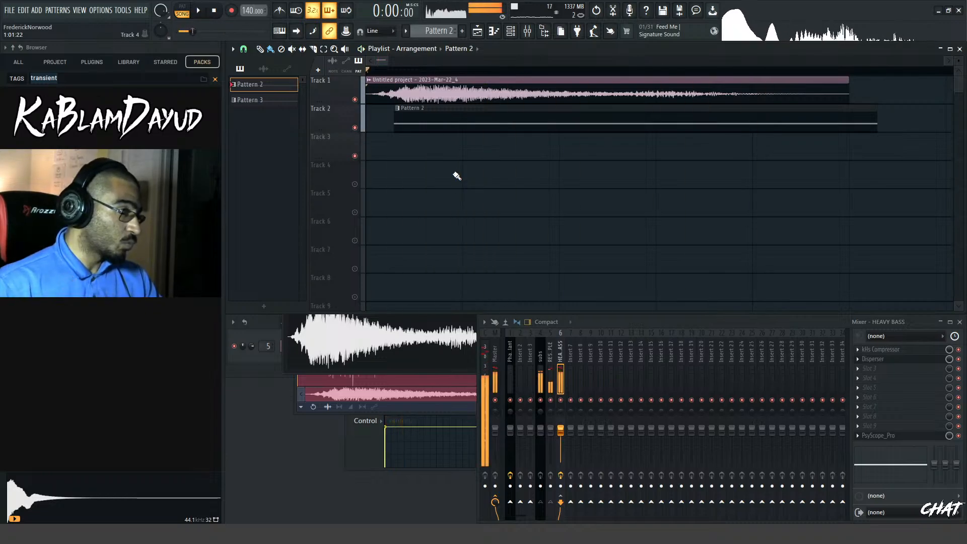
{"action": "key", "text": "space"}
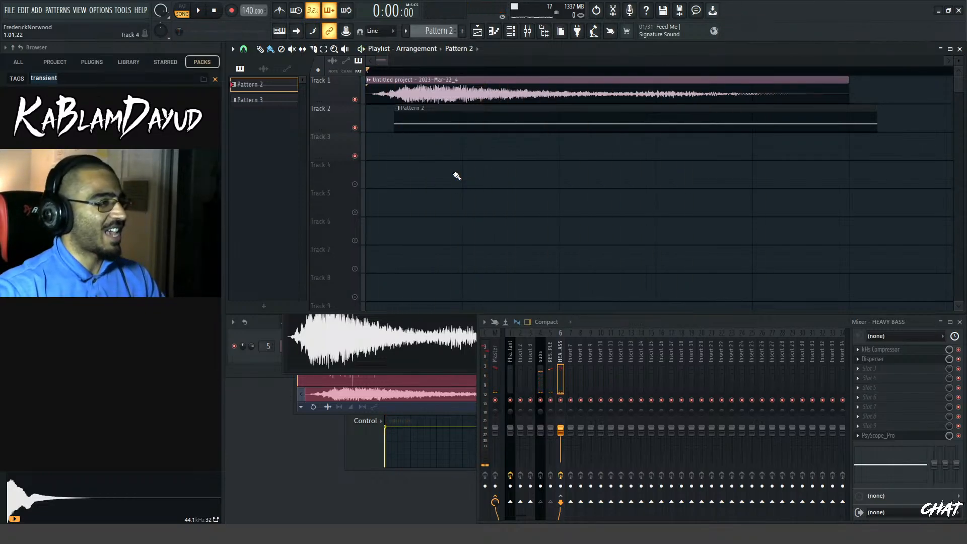
{"action": "key", "text": "space"}
Slice the Pattern 2 clip at the end of the bass sample, delete the overhanging piece and replay the layers
{"action": "key", "text": "space"}
{"action": "key", "text": "space"}
{"action": "key", "text": "space"}
{"action": "key", "text": "c"}
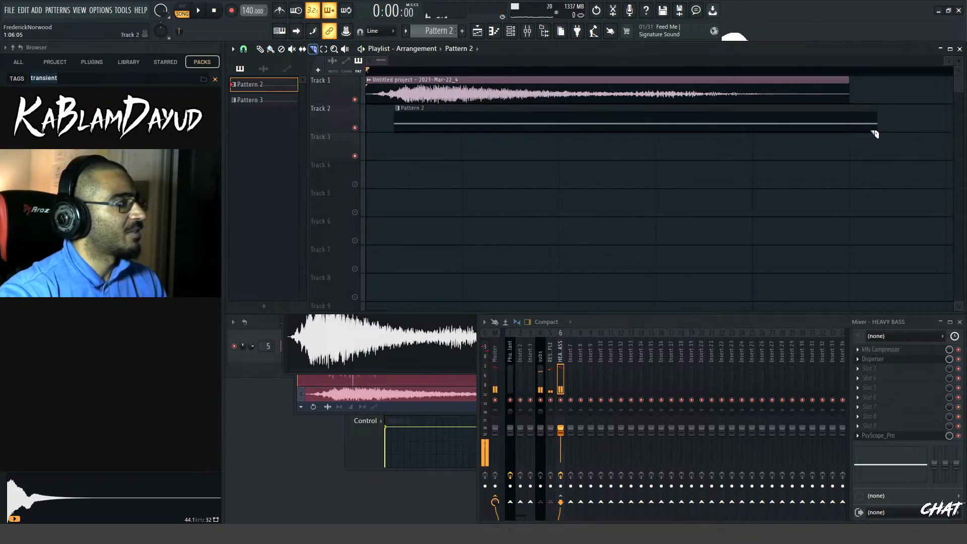
{"action": "key", "text": "space"}
{"action": "key", "text": "space"}
{"action": "key", "text": "b"}
{"action": "right_click", "coordinate": [868, 126]}
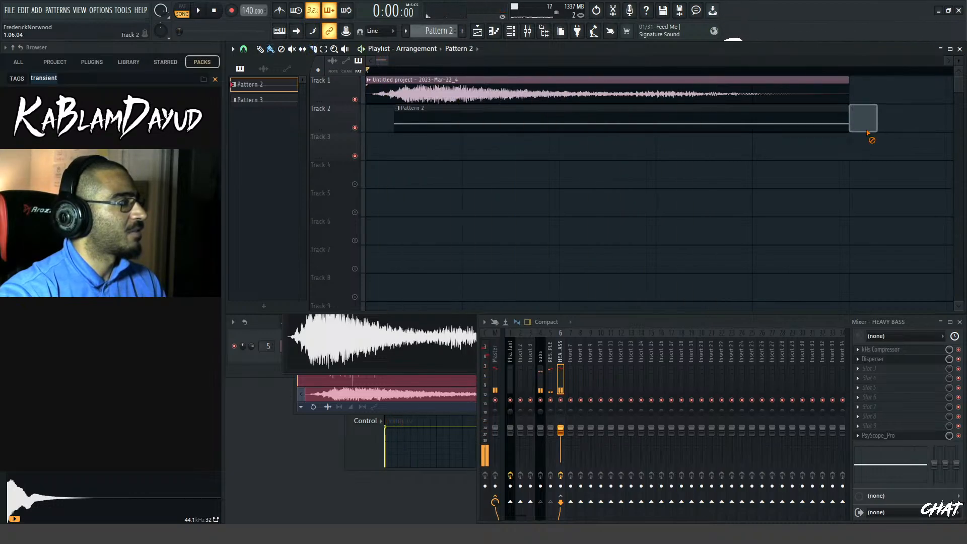
{"action": "key", "text": "space"}
{"action": "key", "text": "space"}
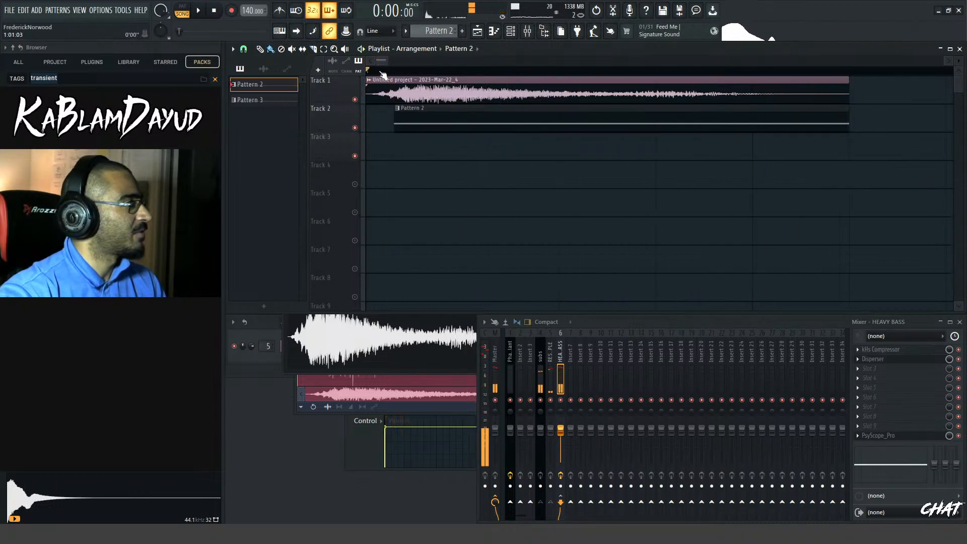
{"action": "left_click_drag", "start_coordinate": [948, 60], "coordinate": [444, 67]}
{"action": "key", "text": "space"}
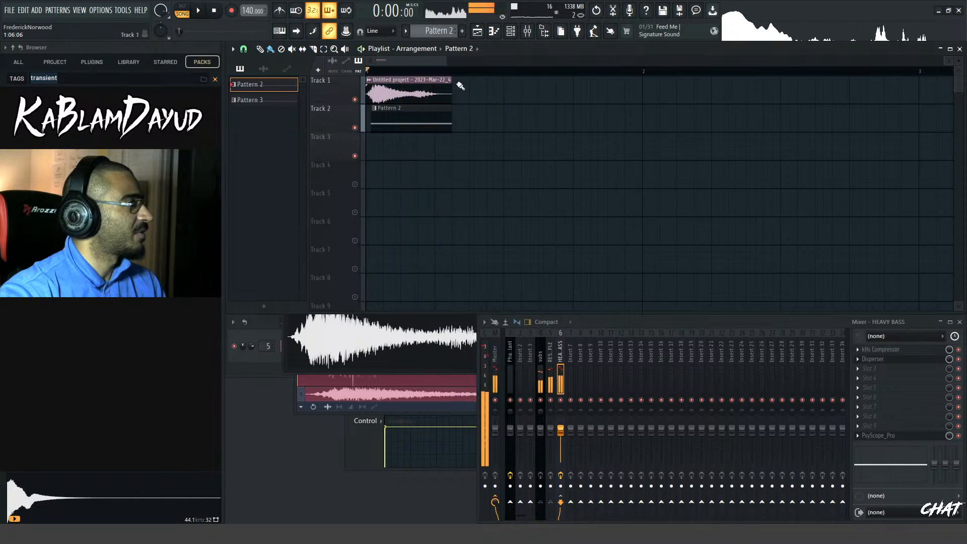
Set a playback loop over the first half of bar 1 and audition the bass sample with the Pattern 2 clip
{"action": "left_click_drag", "start_coordinate": [505, 72], "coordinate": [366, 72]}
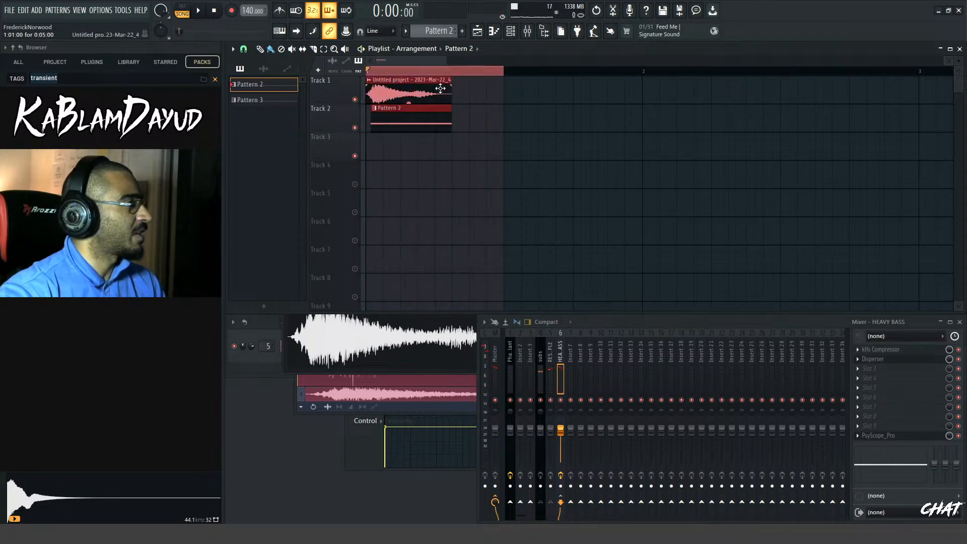
{"action": "key", "text": "space"}
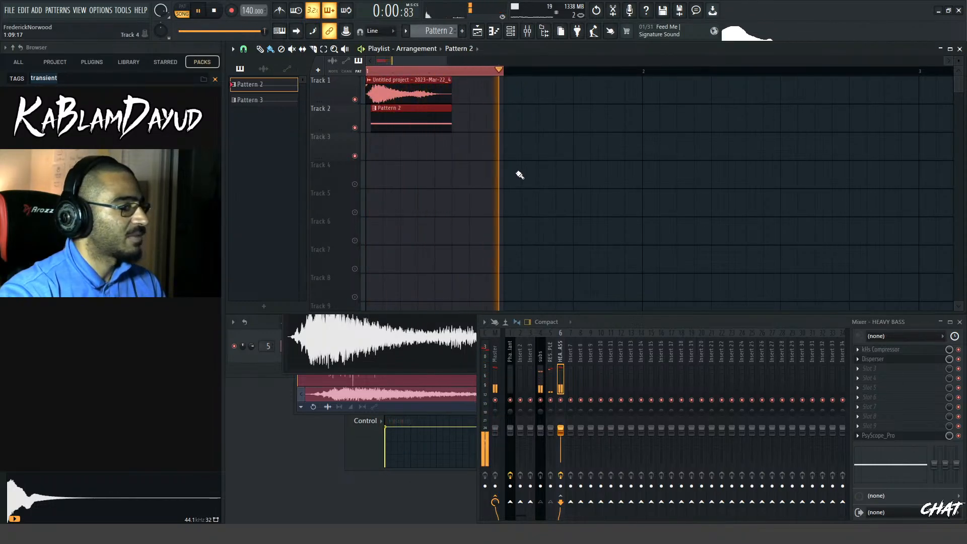
{"action": "key", "text": "space"}
{"action": "scroll", "coordinate": [420, 170], "scroll_direction": "up", "scroll_amount": 1}
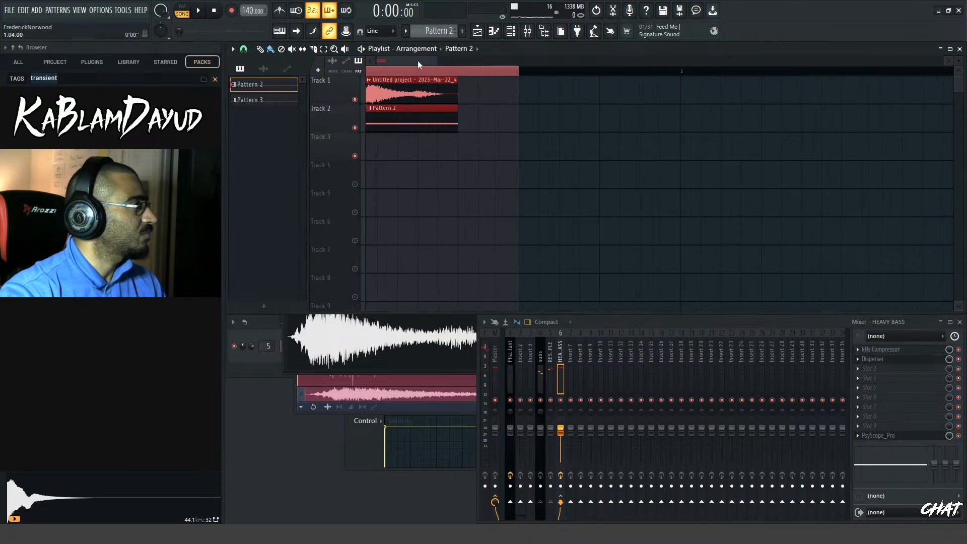
{"action": "left_click_drag", "start_coordinate": [418, 61], "coordinate": [403, 63]}
{"action": "key", "text": "space"}
{"action": "key", "text": "space"}
{"action": "key", "text": "space"}
{"action": "key", "text": "space"}
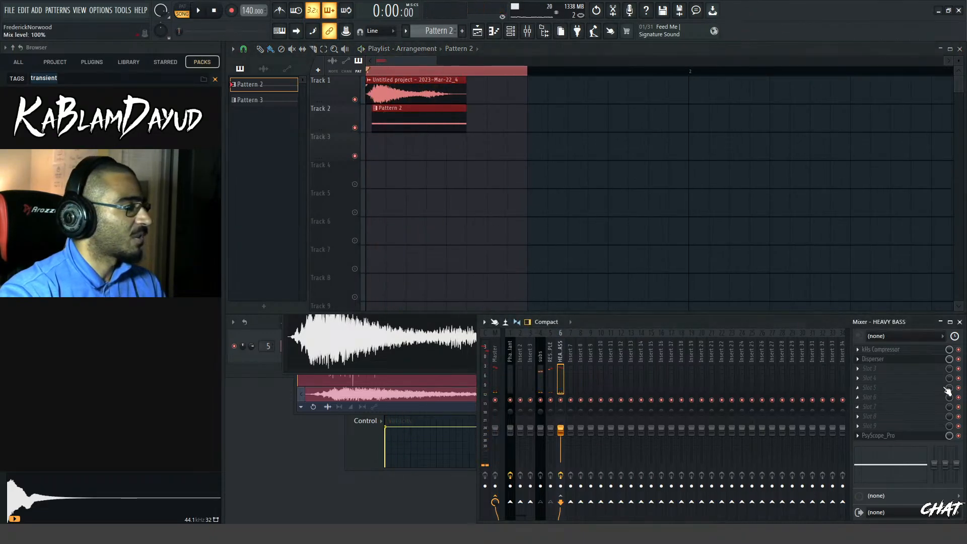
Load V-Clip in effect slot 8 of the HEAVY BASS channel and play the loop through it
{"action": "left_click", "coordinate": [863, 416]}
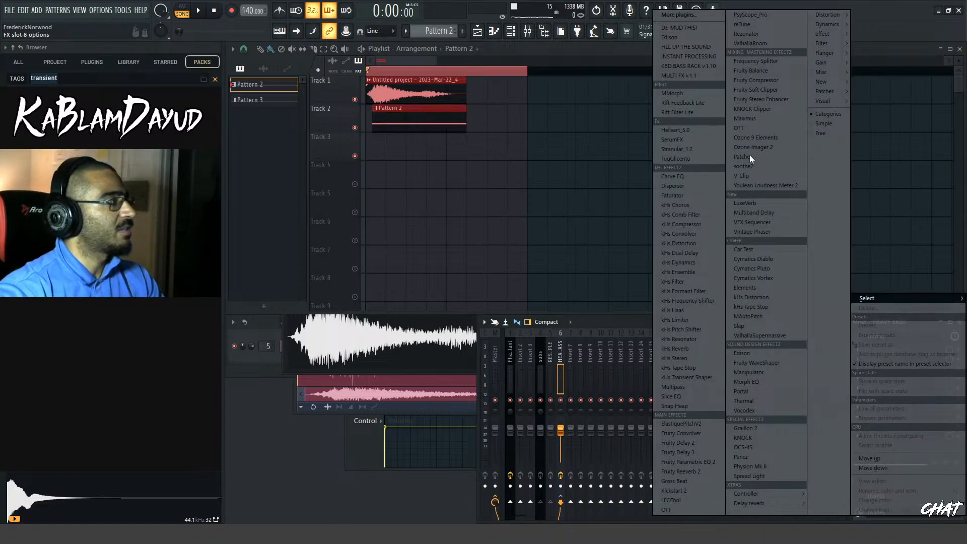
{"action": "left_click", "coordinate": [753, 176]}
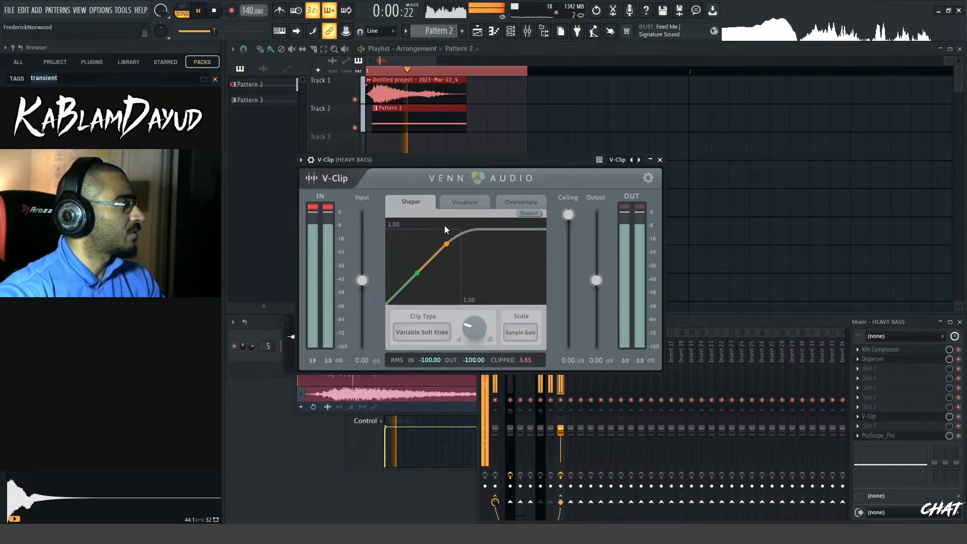
{"action": "key", "text": "space"}
Set V-Clip's input gain to 0.67 dB and soften its variable knee while replaying the loop
{"action": "left_click_drag", "start_coordinate": [373, 282], "coordinate": [371, 278]}
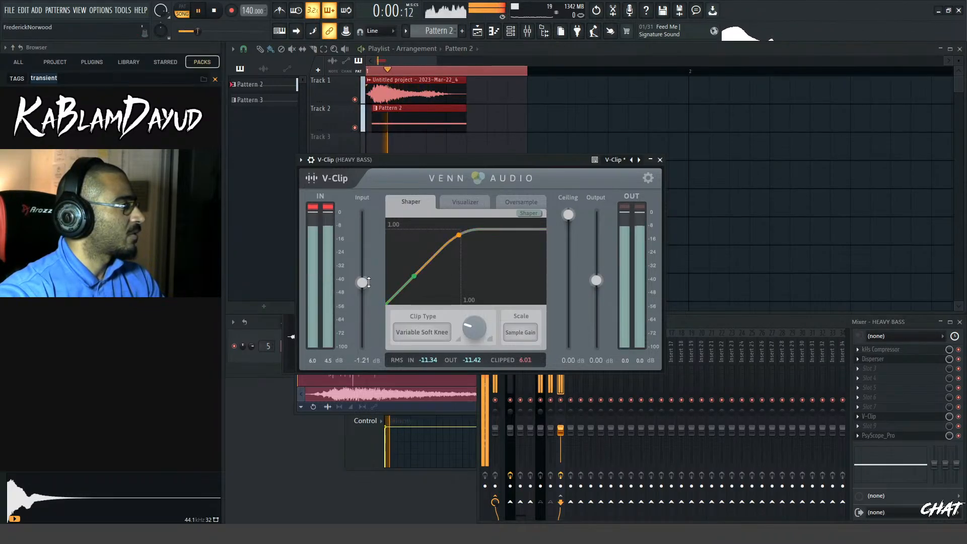
{"action": "key", "text": "space"}
{"action": "key", "text": "space"}
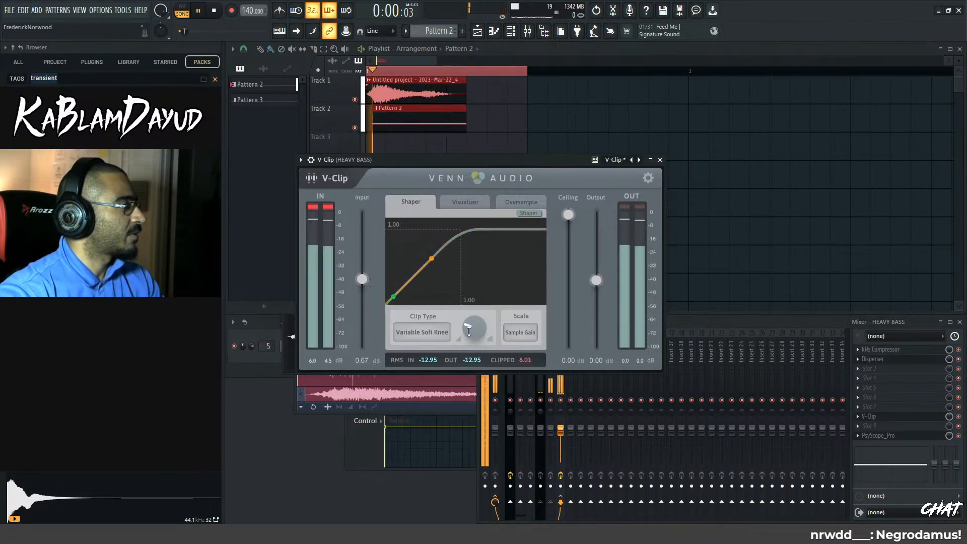
{"action": "key", "text": "space"}
{"action": "left_click_drag", "start_coordinate": [474, 330], "coordinate": [474, 321]}
Open PsyScope_Pro on the HEAVY BASS channel and replay the loop repeatedly to examine the clipped waveform
{"action": "key", "text": "space"}
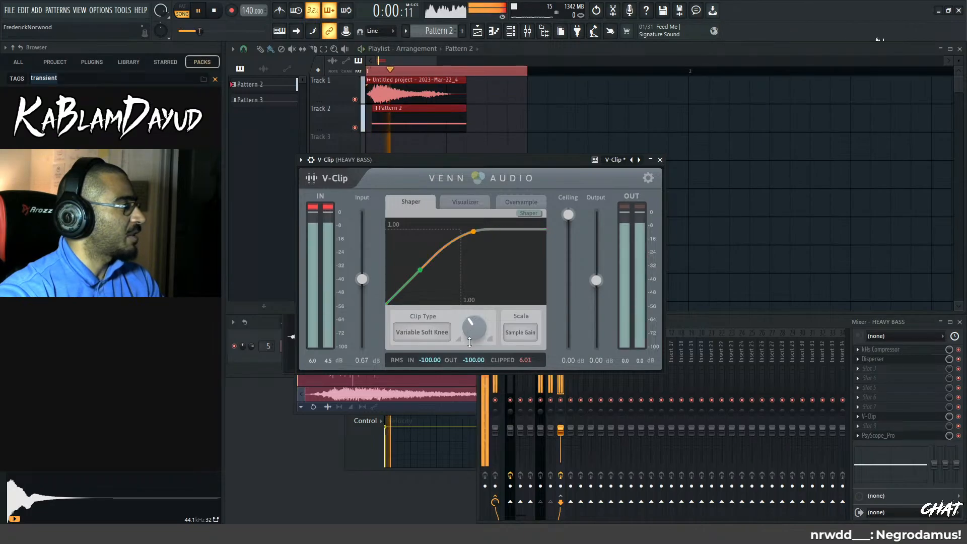
{"action": "left_click", "coordinate": [901, 440]}
{"action": "key", "text": "space"}
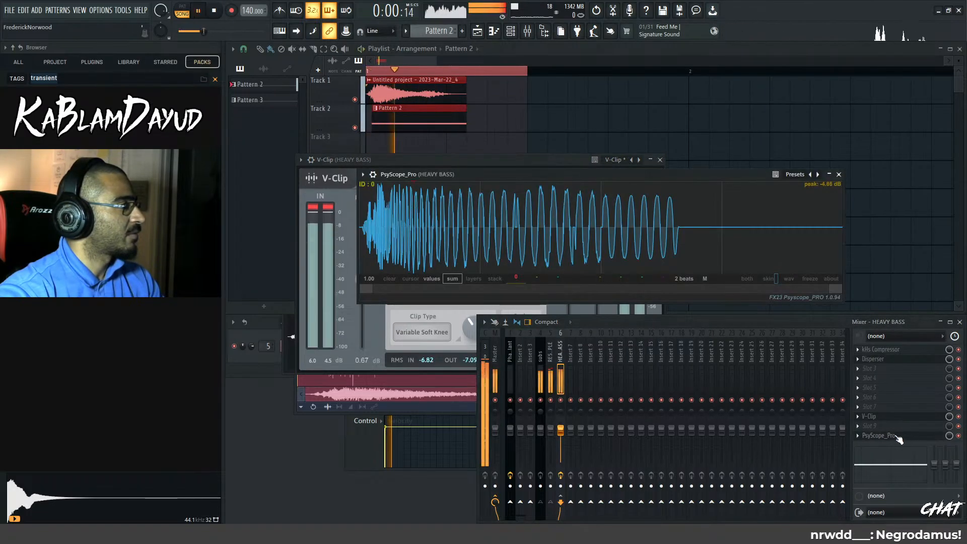
{"action": "key", "text": "space"}
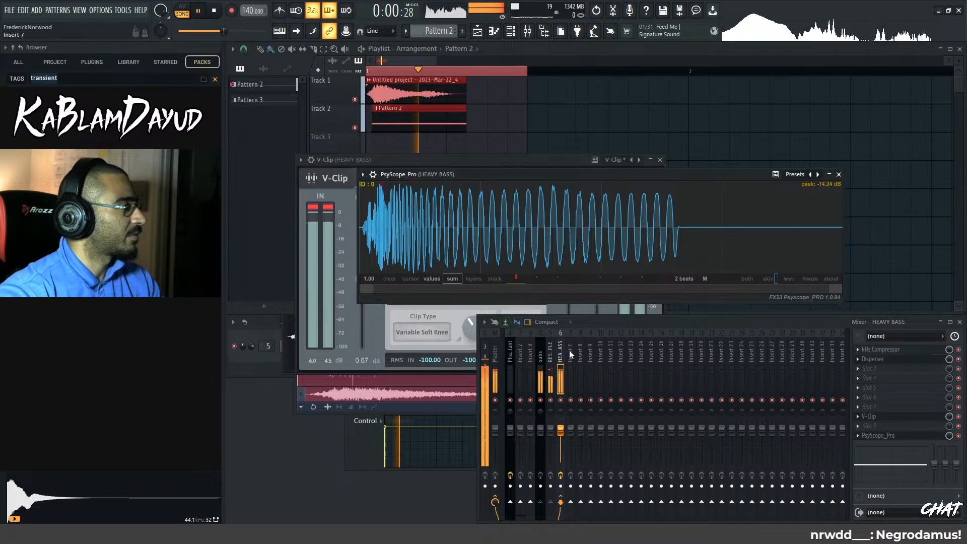
{"action": "key", "text": "space"}
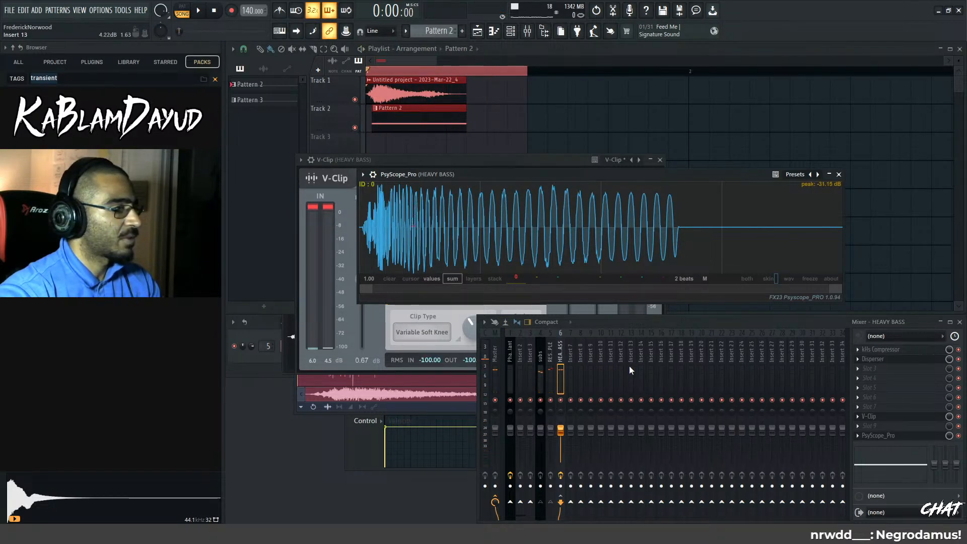
{"action": "key", "text": "space"}
{"action": "key", "text": "space"}
{"action": "key", "text": "space"}
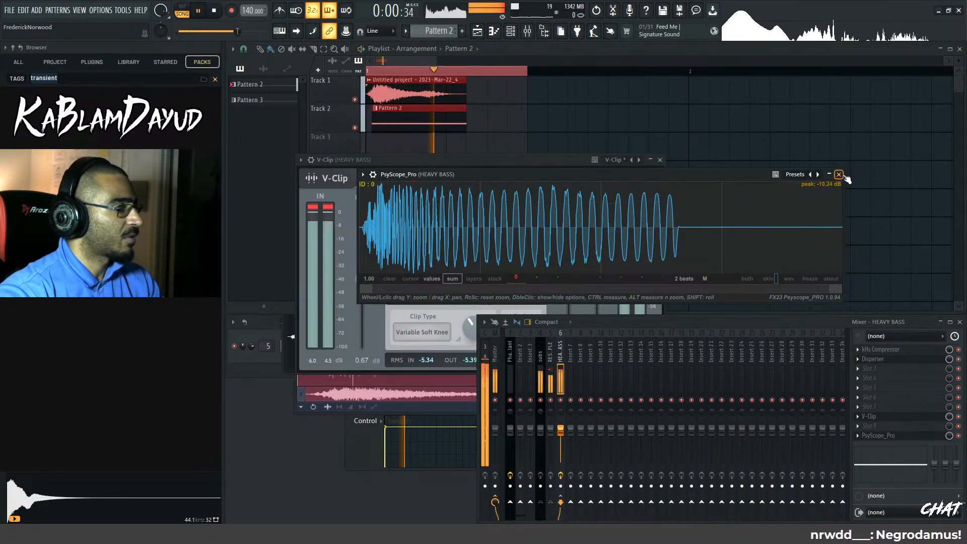
{"action": "key", "text": "space"}
{"action": "key", "text": "space"}
{"action": "key", "text": "space"}
{"action": "key", "text": "space"}
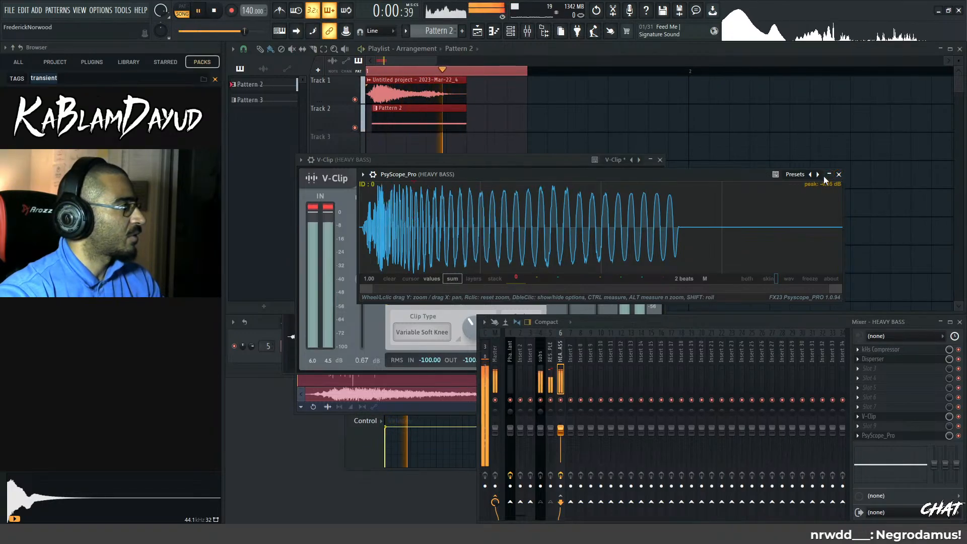
{"action": "key", "text": "space"}
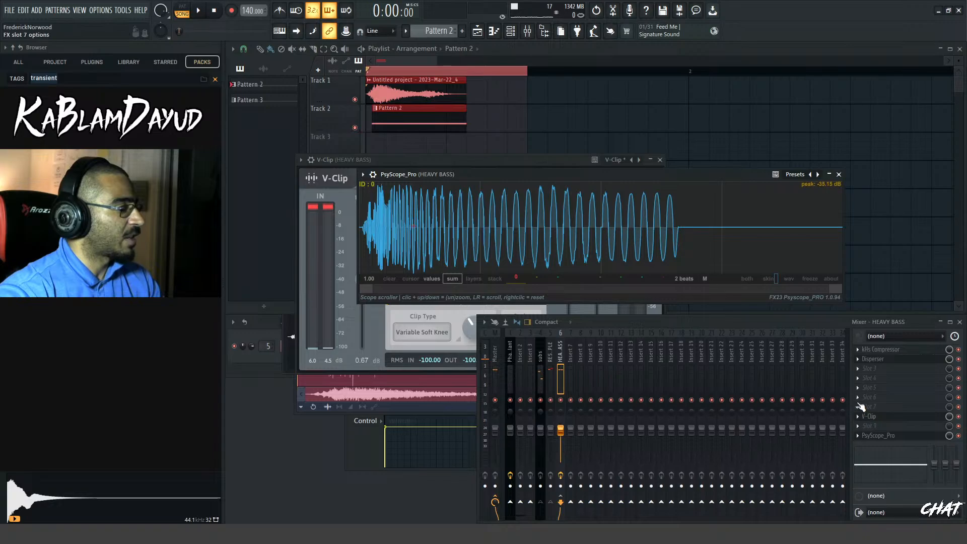
Load Pancz in effect slot 6 of the HEAVY BASS channel and play the loop to feed it signal
{"action": "left_click", "coordinate": [861, 406]}
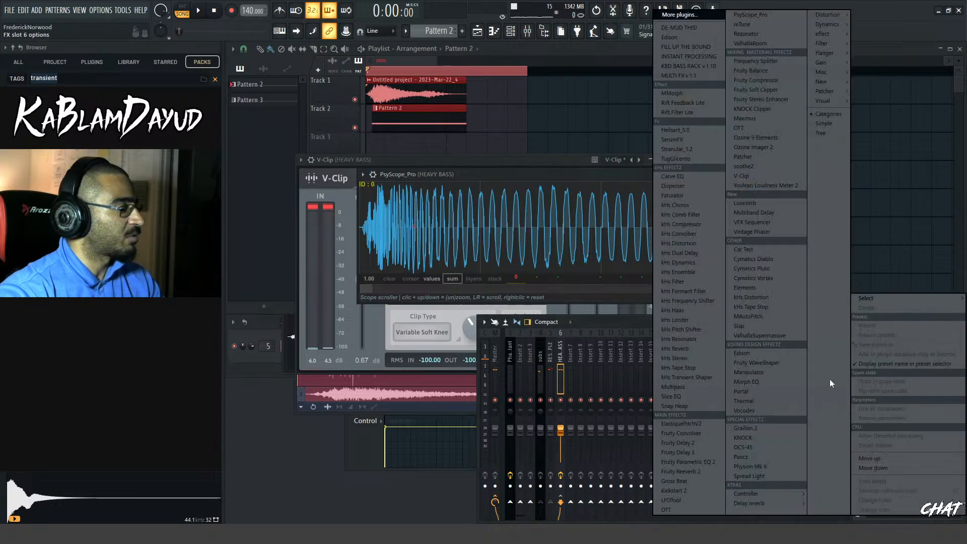
{"action": "left_click", "coordinate": [741, 456]}
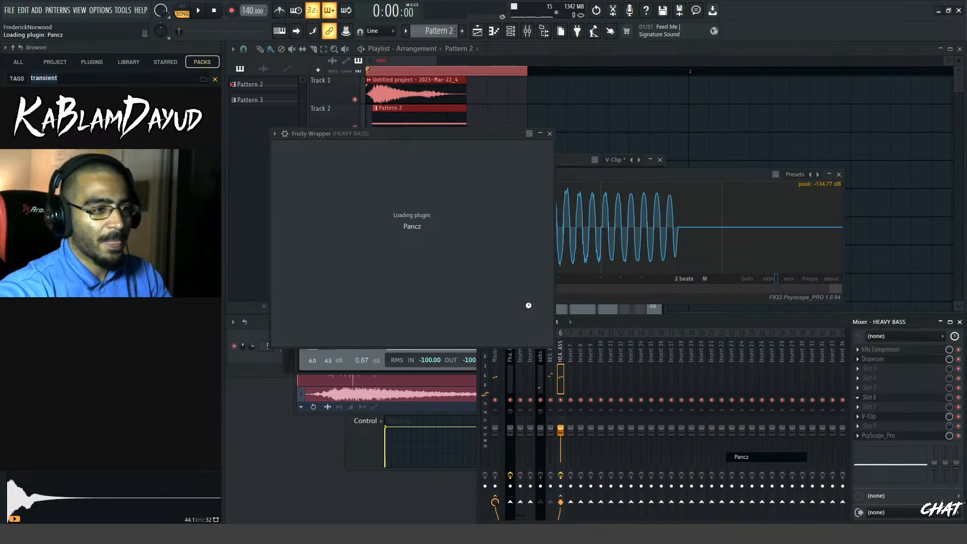
{"action": "mouse_move", "coordinate": [486, 134]}
{"action": "left_mouse_down"}
{"action": "mouse_move", "coordinate": [563, 153]}
{"action": "mouse_move", "coordinate": [614, 150]}
{"action": "left_mouse_up"}
{"action": "key", "text": "space"}
Lower the Pancz threshold to -1.15 dB and replay the loop
{"action": "key", "text": "space"}
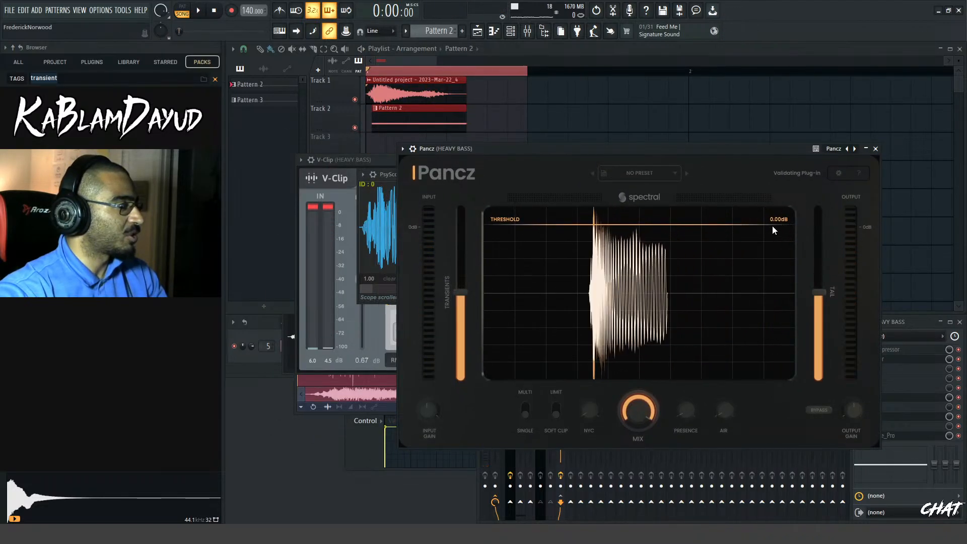
{"action": "left_click_drag", "start_coordinate": [769, 222], "coordinate": [782, 243]}
{"action": "key", "text": "space"}
Arrange the Pancz and PsyScope_Pro windows so both waveforms are visible and replay the loop
{"action": "key", "text": "space"}
{"action": "key", "text": "space"}
{"action": "key", "text": "space"}
{"action": "key", "text": "space"}
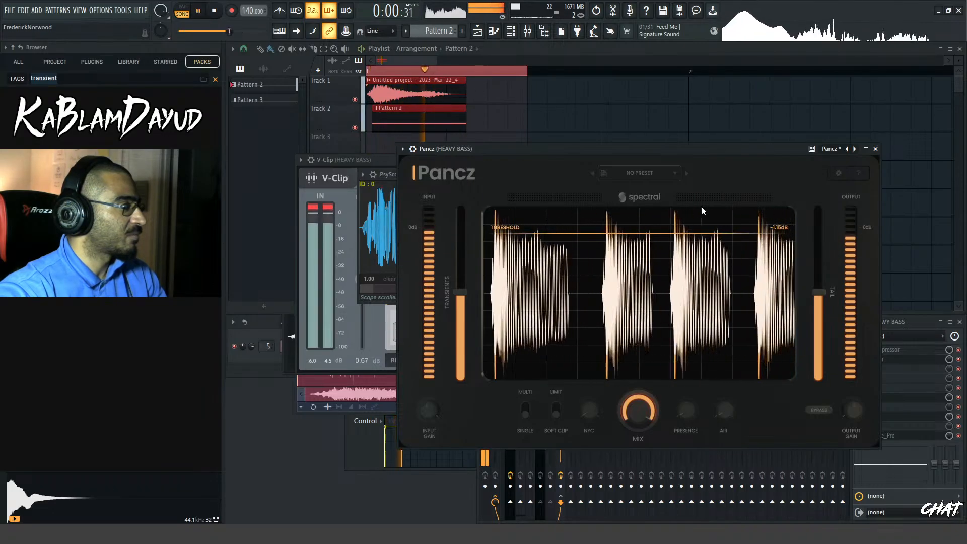
{"action": "left_click_drag", "start_coordinate": [659, 150], "coordinate": [621, 274]}
{"action": "left_click_drag", "start_coordinate": [531, 174], "coordinate": [401, 46]}
{"action": "left_click_drag", "start_coordinate": [552, 266], "coordinate": [587, 177]}
{"action": "key", "text": "space"}
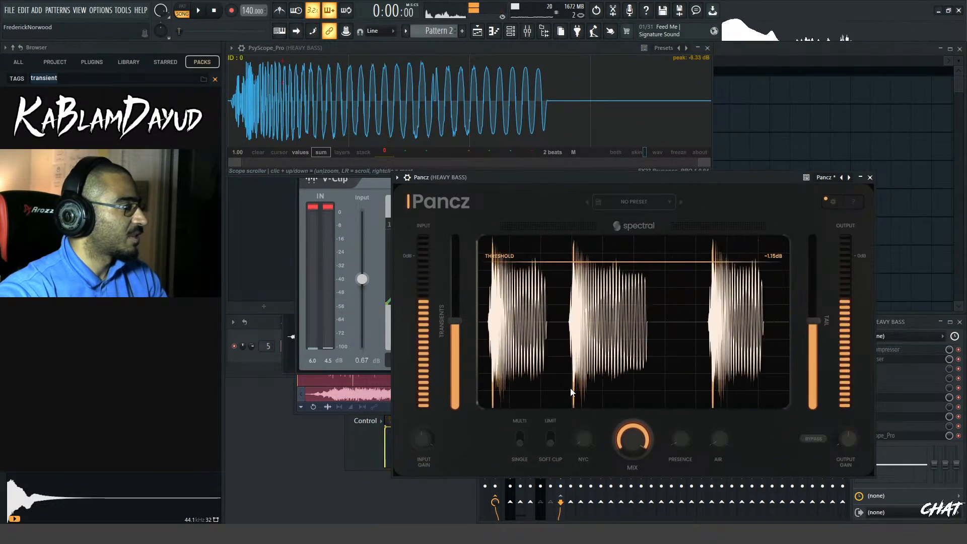
{"action": "key", "text": "space"}
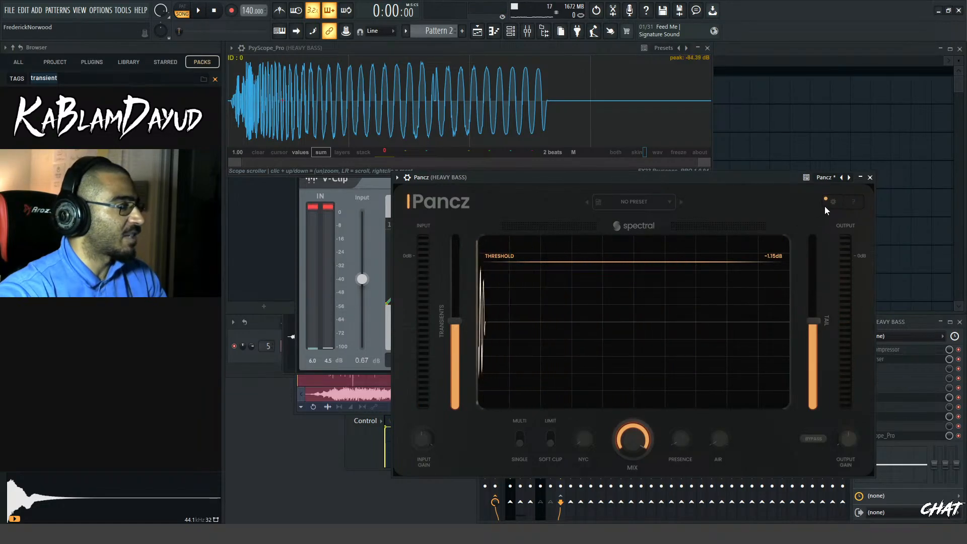
Compare the bass with Pancz bypassed and active during playback
{"action": "left_click", "coordinate": [811, 441]}
{"action": "key", "text": "space"}
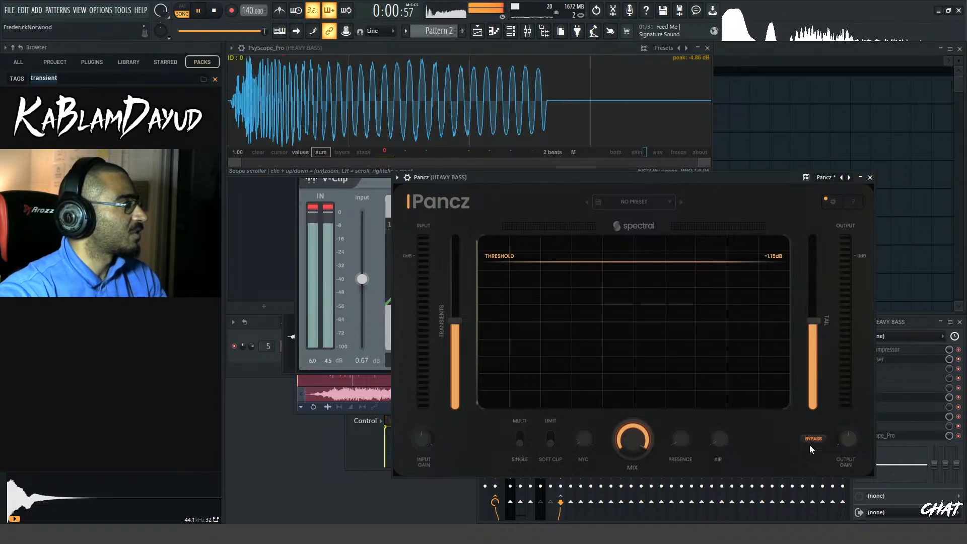
{"action": "key", "text": "space"}
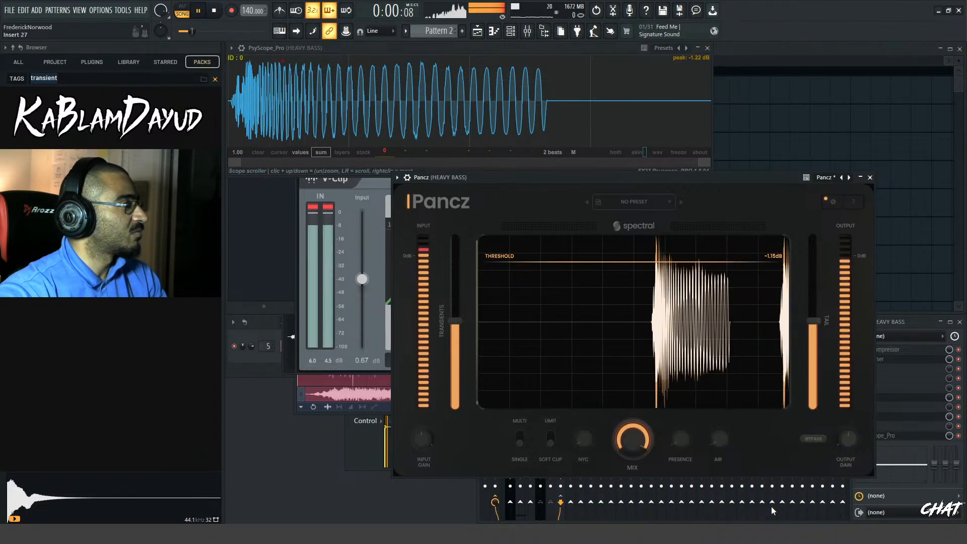
{"action": "key", "text": "space"}
{"action": "key", "text": "space"}
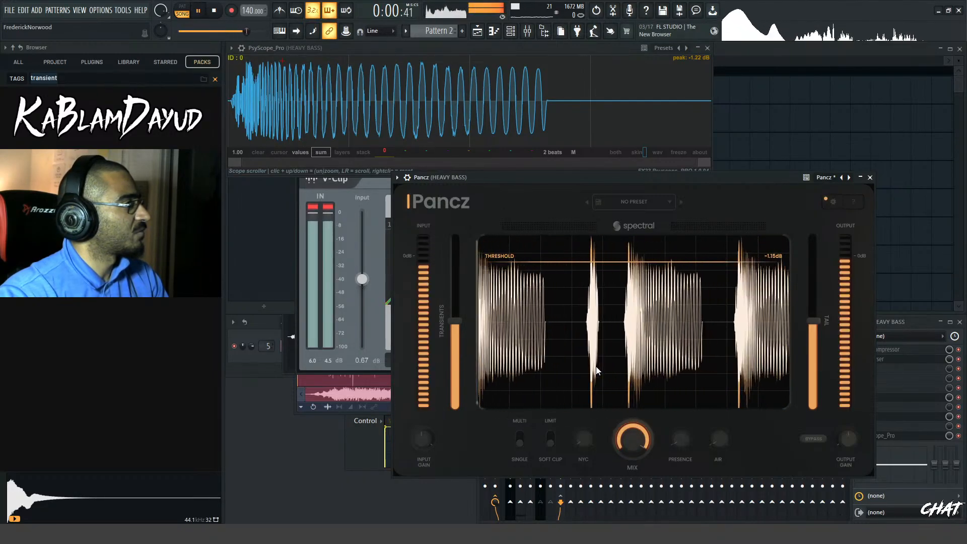
{"action": "key", "text": "space"}
Close the PsyScope_Pro window and reposition the Pancz window clear of the mixer's effect slots
{"action": "left_click", "coordinate": [706, 49]}
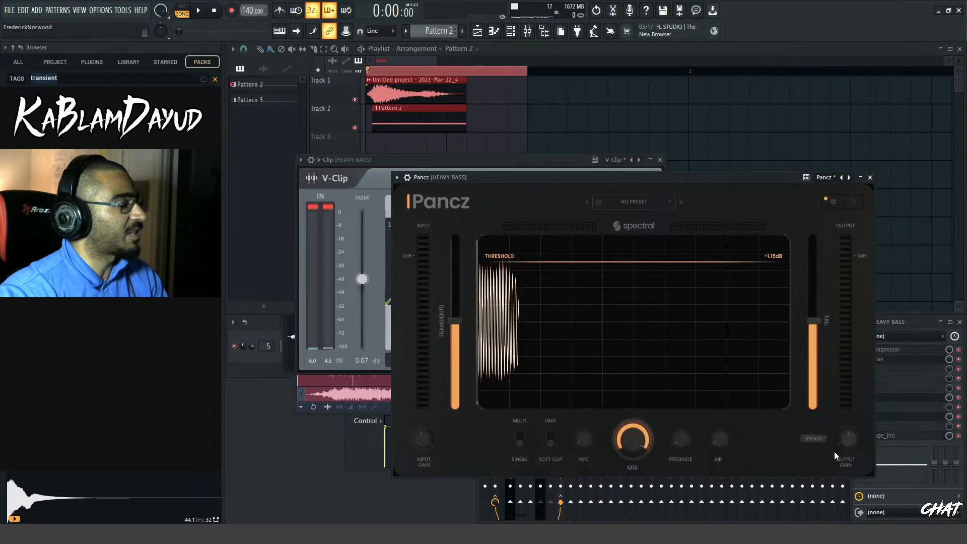
{"action": "left_click", "coordinate": [860, 178]}
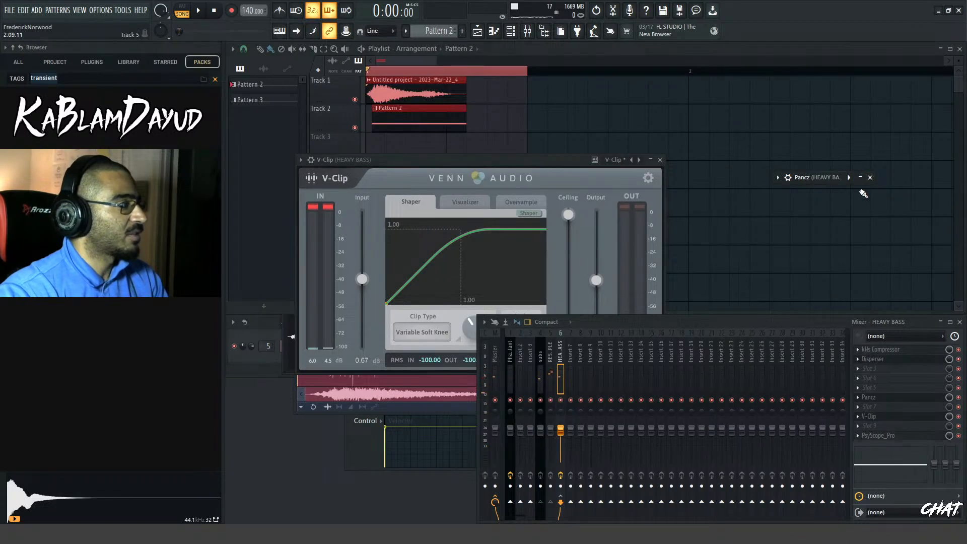
{"action": "left_click", "coordinate": [826, 179]}
{"action": "left_click_drag", "start_coordinate": [822, 178], "coordinate": [395, 118]}
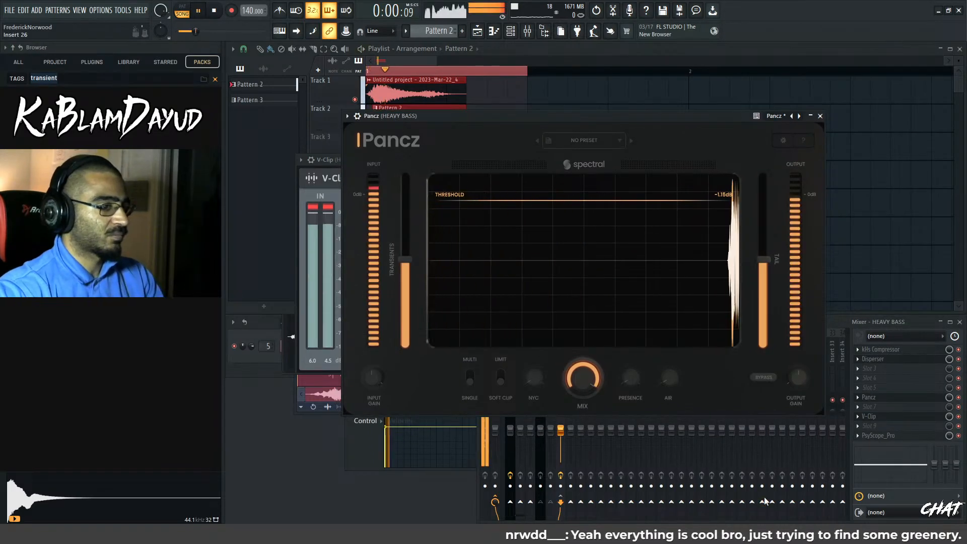
Move PsyScope_Pro up to slot 9 of the HEAVY BASS channel and load Edison in slot 10
{"action": "left_click", "coordinate": [890, 321]}
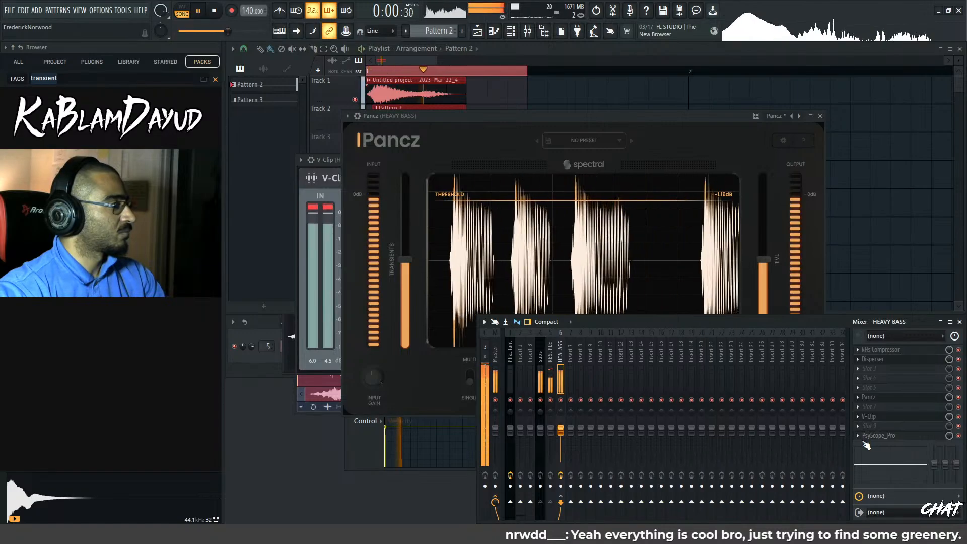
{"action": "key", "text": "space"}
{"action": "scroll", "coordinate": [867, 437], "scroll_direction": "up", "scroll_amount": 1}
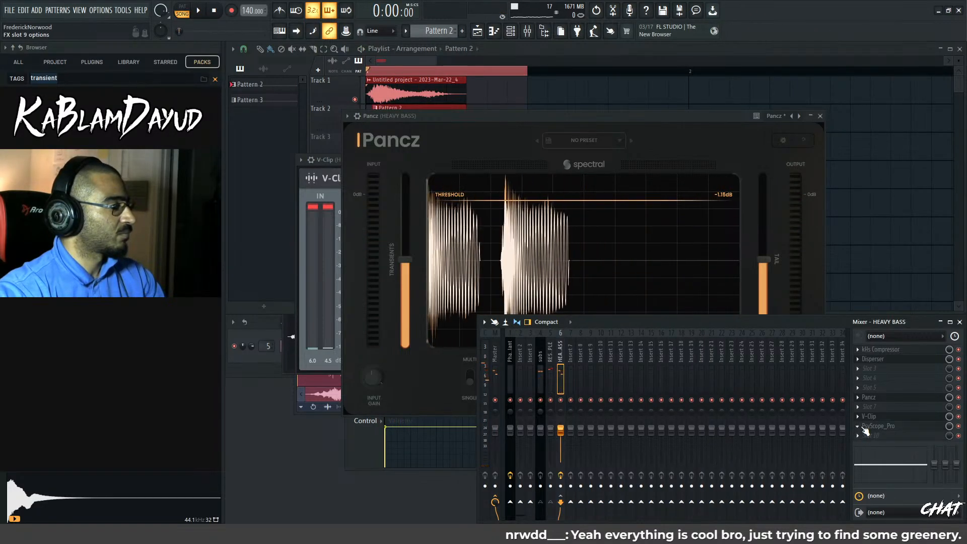
{"action": "left_click", "coordinate": [868, 440]}
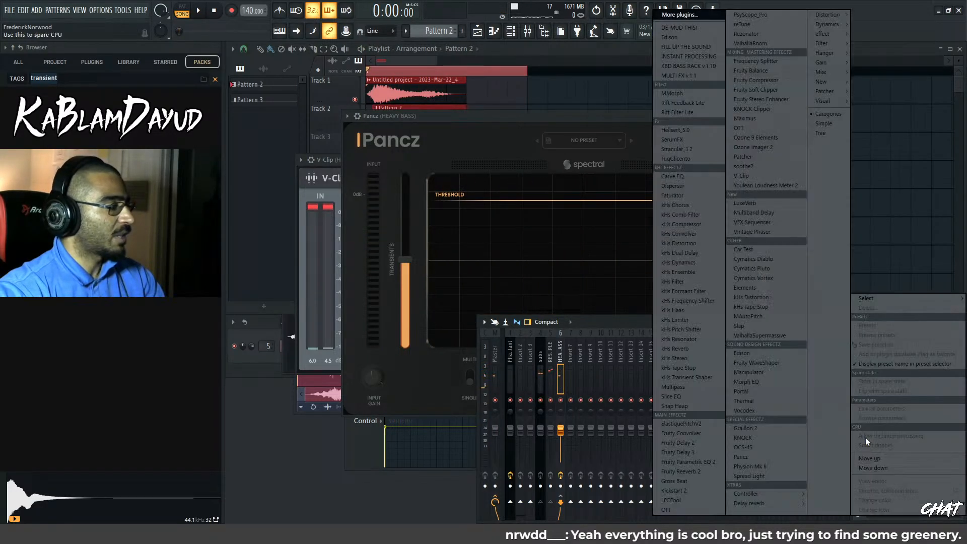
{"action": "left_click", "coordinate": [696, 44]}
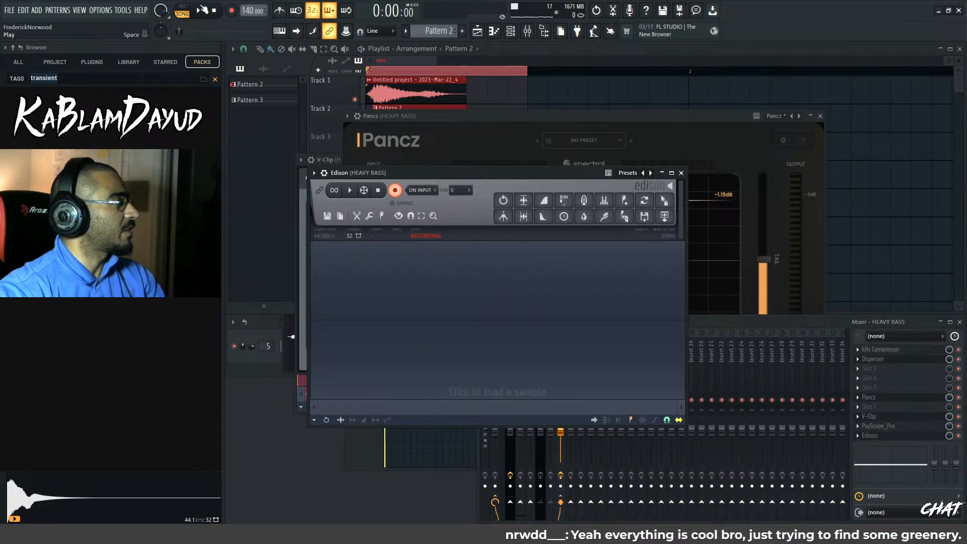
Record several passes of the looped heavy bass into Edison on input, and stop recording and playback
{"action": "key", "text": "space"}
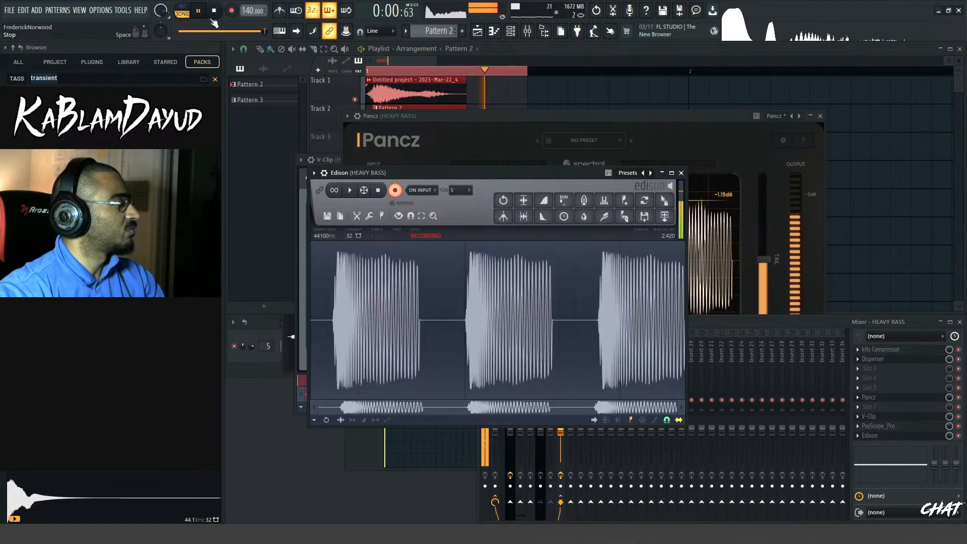
{"action": "key", "text": "r"}
{"action": "key", "text": "space"}
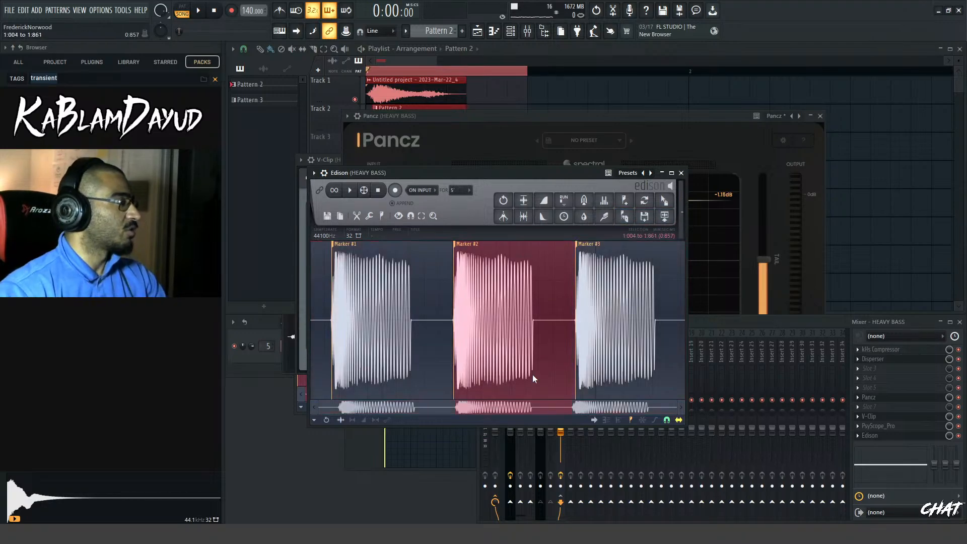
Audition the second recorded hit and delete the repeated hits in Edison, keeping only the first one
{"action": "key", "text": "space"}
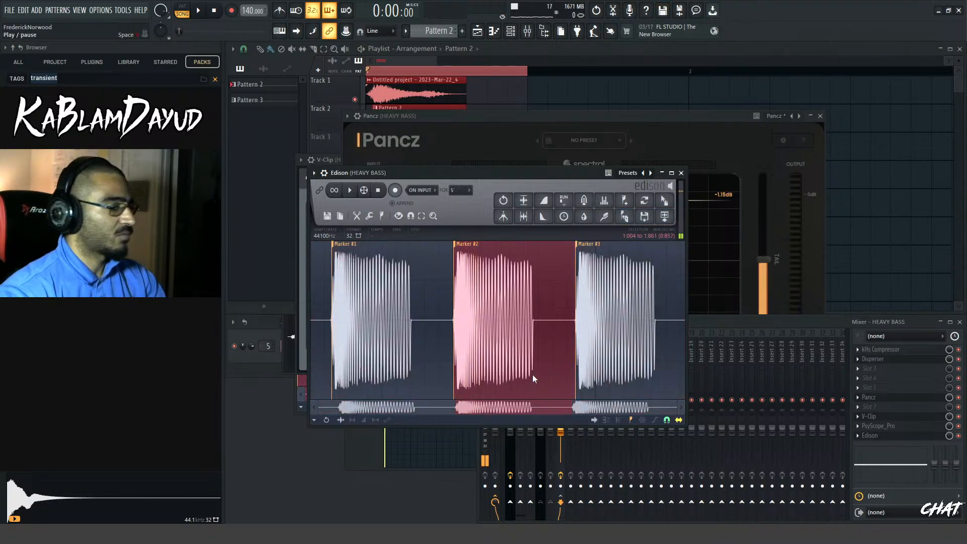
{"action": "key", "text": "Delete"}
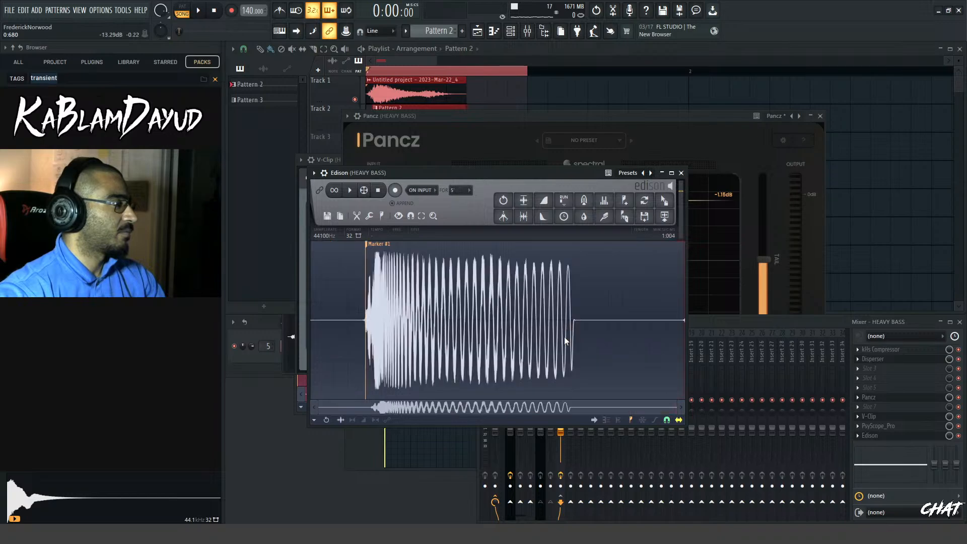
Audition the hit in Edison and delete the silent tail from 0.800 to the end
{"action": "key", "text": "space"}
{"action": "double_click", "coordinate": [565, 341]}
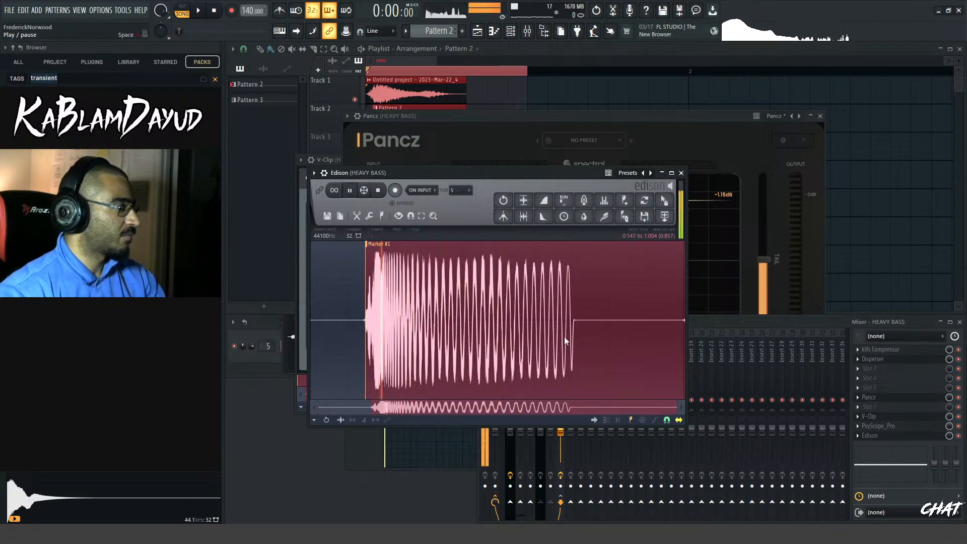
{"action": "key", "text": "space"}
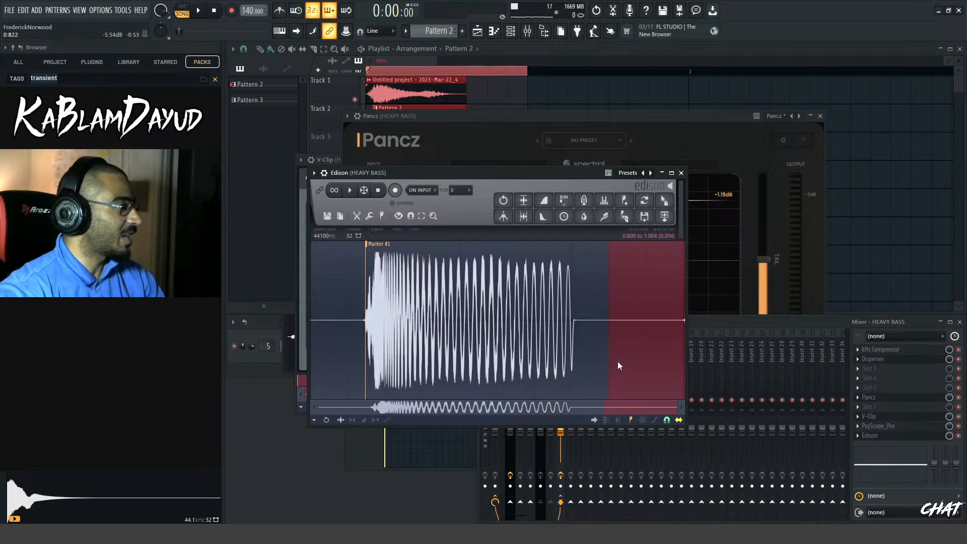
{"action": "key", "text": "Delete"}
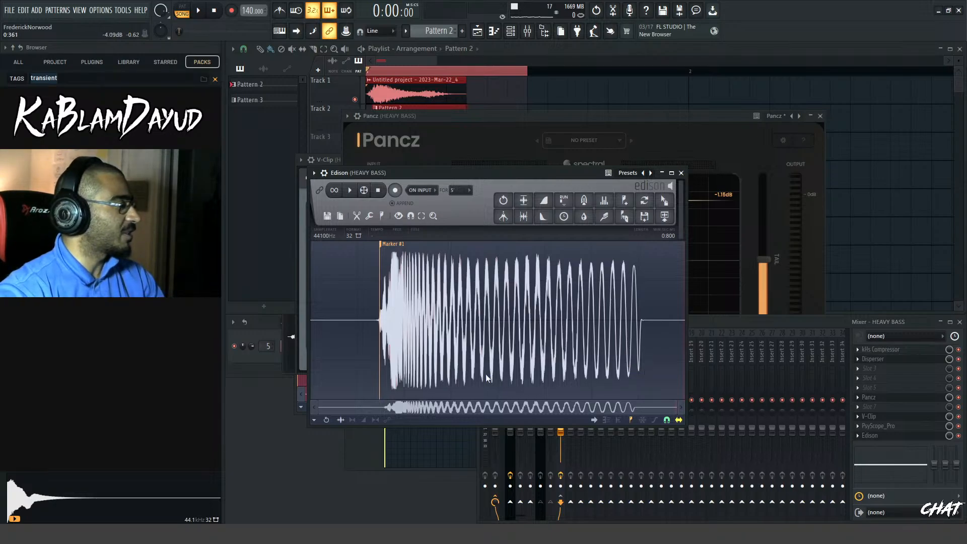
Select the hit from Marker #1 to the end in Edison, audition it and send it to the playlist as an audio clip
{"action": "left_click_drag", "start_coordinate": [675, 409], "coordinate": [750, 414]}
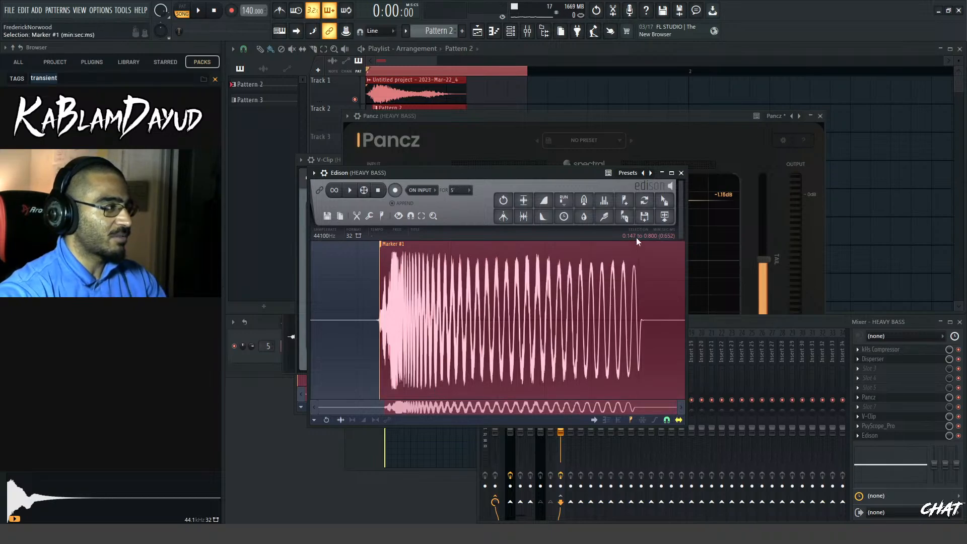
{"action": "key", "text": "space"}
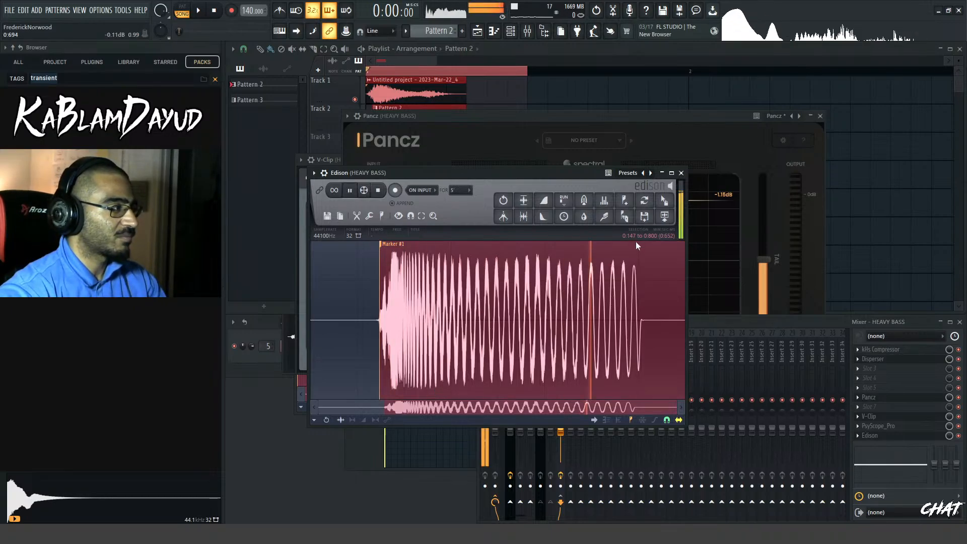
{"action": "left_click", "coordinate": [665, 217]}
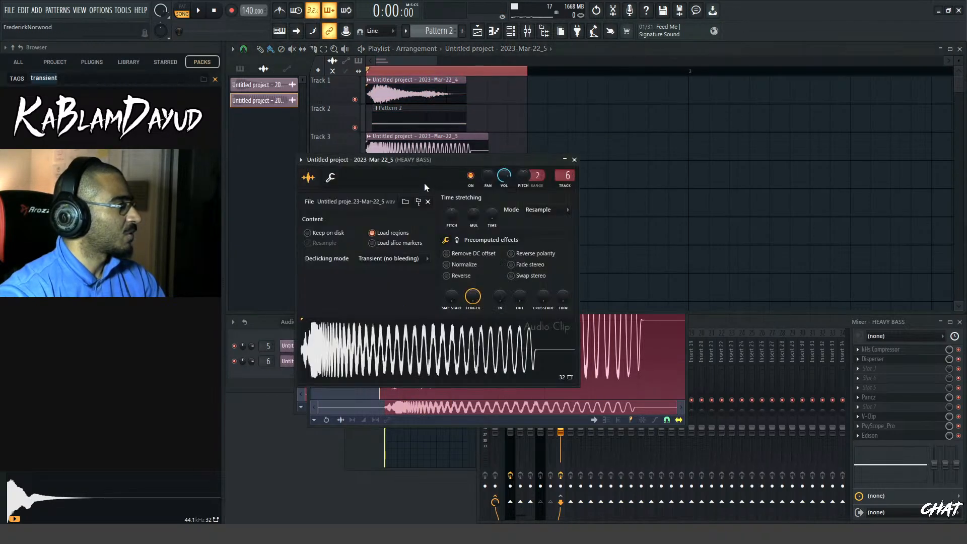
Delete the older audio clip on Track 1 and the Pattern 2 clip on Track 2, and play the resampled hit alone
{"action": "left_click", "coordinate": [414, 71]}
{"action": "left_click_drag", "start_coordinate": [435, 60], "coordinate": [400, 58]}
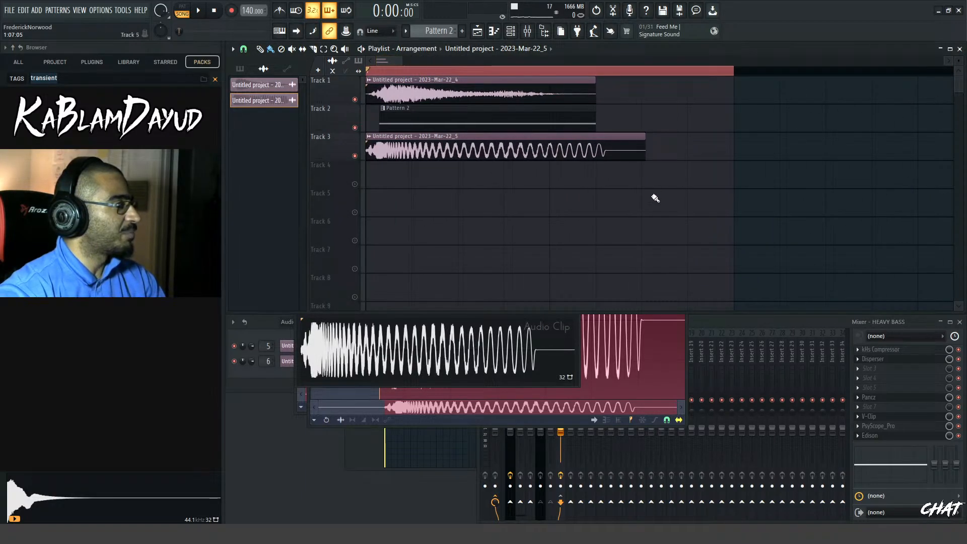
{"action": "right_click", "coordinate": [586, 97]}
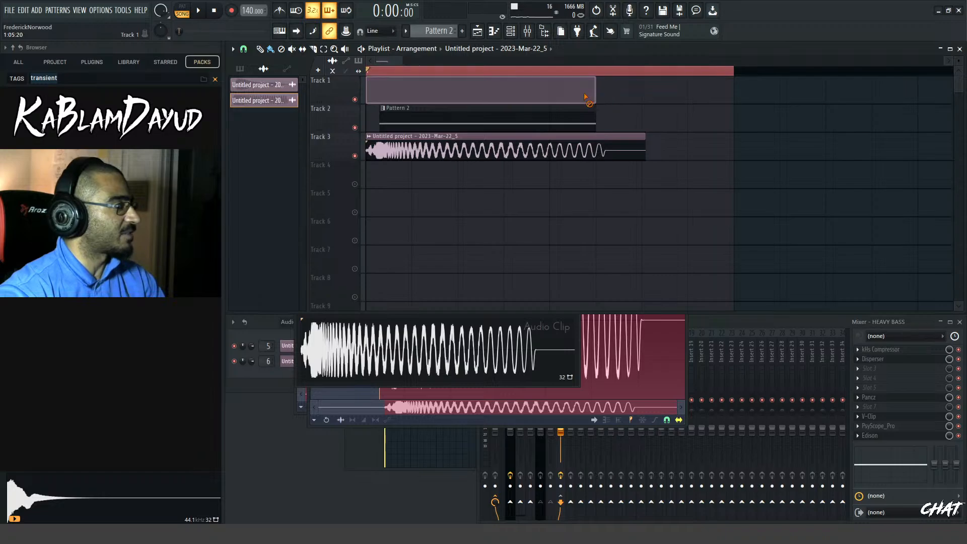
{"action": "right_click", "coordinate": [569, 118]}
{"action": "key", "text": "space"}
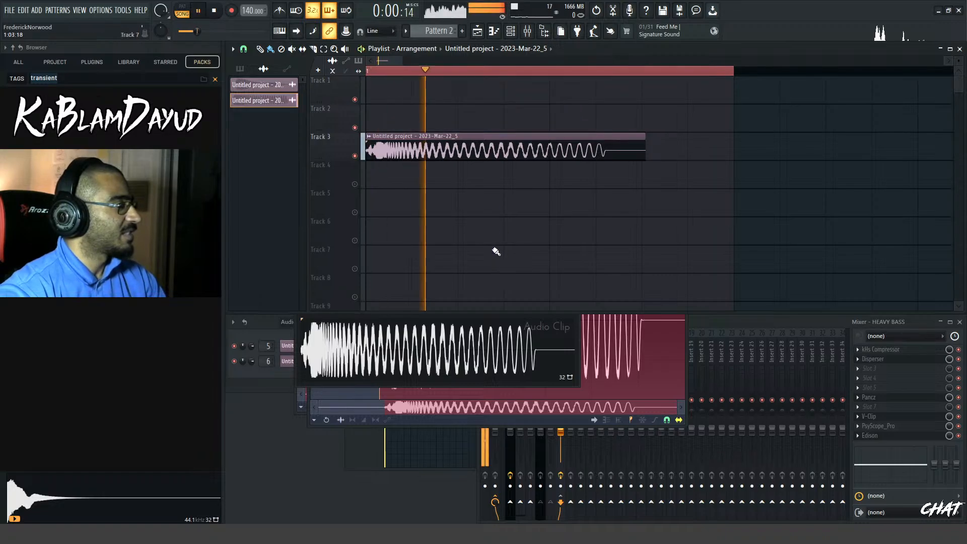
Route the resampled clip to mixer track 8, close its settings window and play it
{"action": "double_click", "coordinate": [486, 150]}
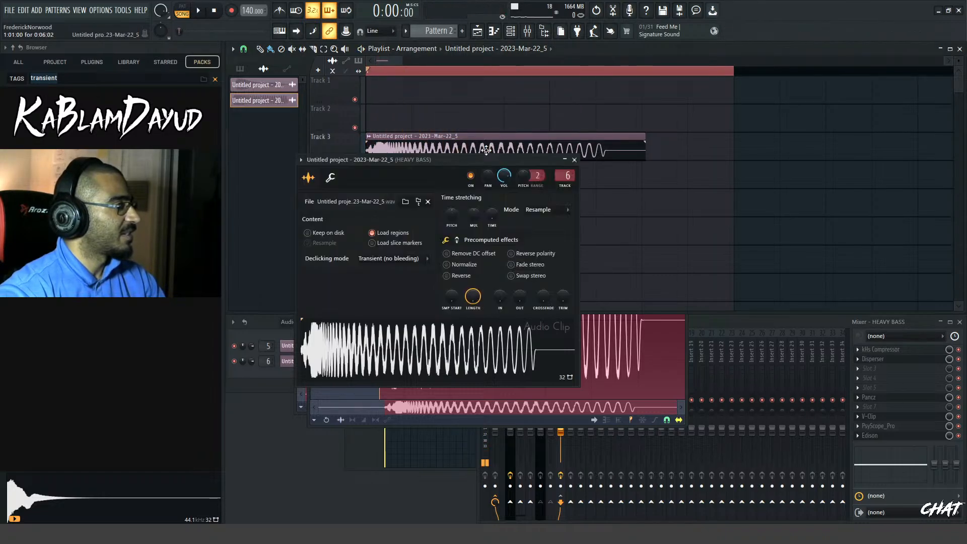
{"action": "scroll", "coordinate": [560, 176], "scroll_direction": "up", "scroll_amount": 1}
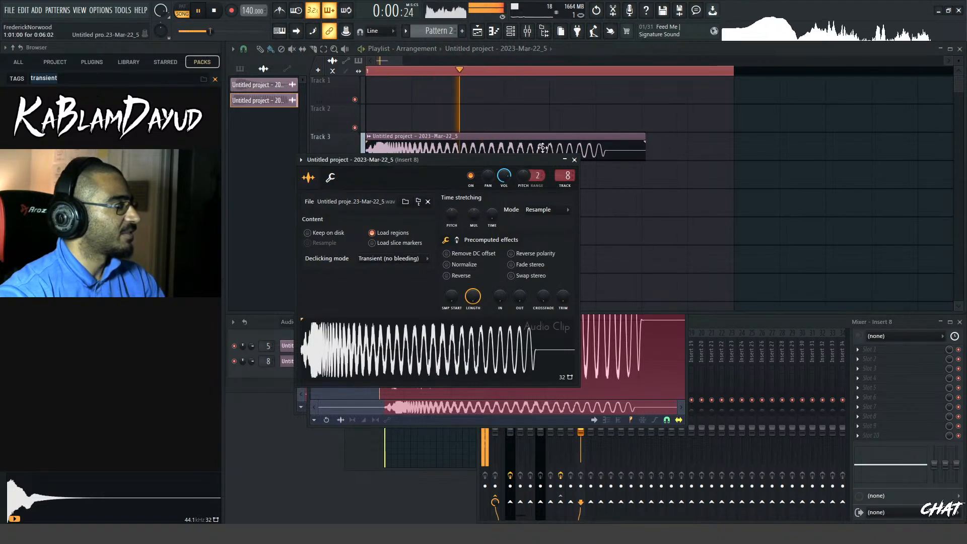
{"action": "key", "text": "space"}
{"action": "left_click", "coordinate": [574, 160]}
{"action": "key", "text": "space"}
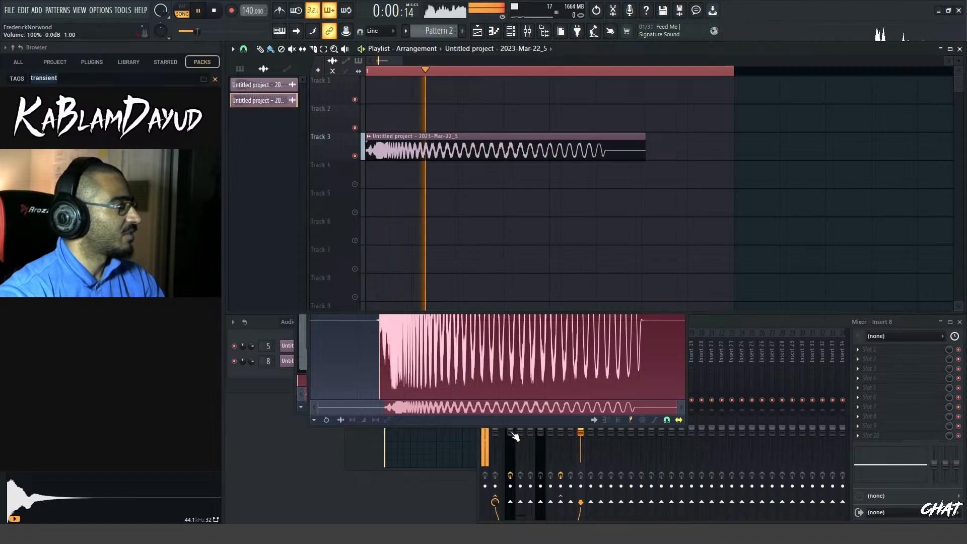
Replay the resampled clip on Track 3 several times and clear the playlist's time selection
{"action": "mouse_move", "coordinate": [402, 59]}
{"action": "left_mouse_down"}
{"action": "mouse_move", "coordinate": [389, 56]}
{"action": "mouse_move", "coordinate": [408, 53]}
{"action": "left_mouse_up"}
{"action": "key", "text": "space"}
{"action": "key", "text": "space"}
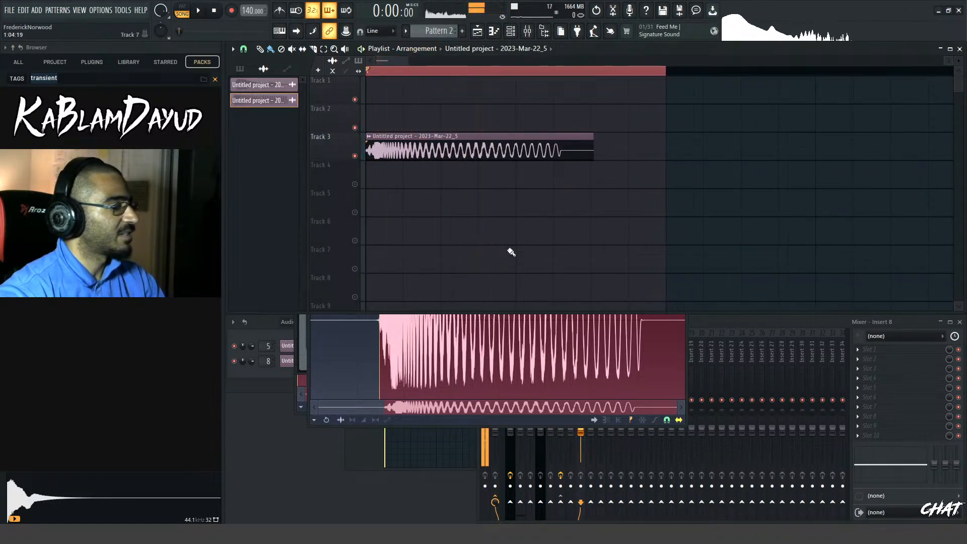
{"action": "key", "text": "space"}
{"action": "key", "text": "space"}
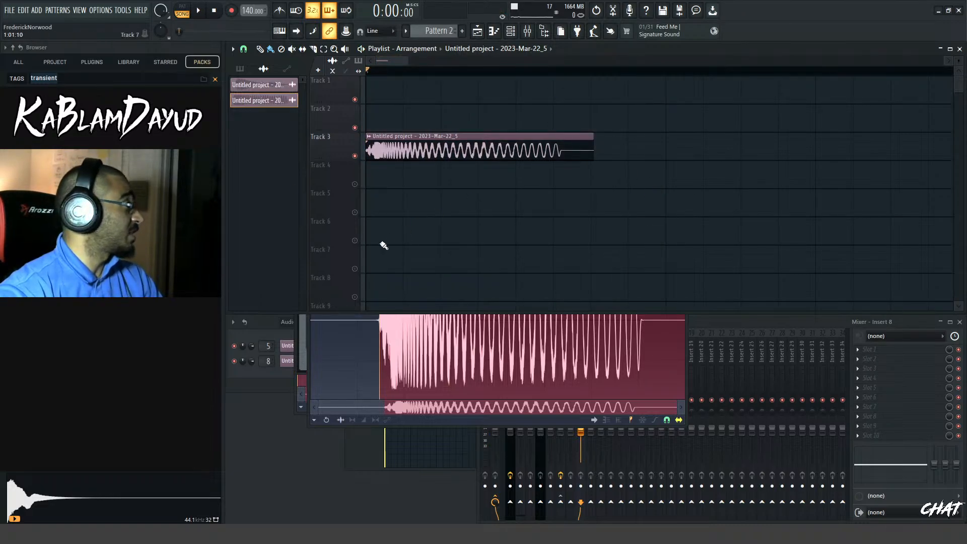
Clear the transient tag filter in the browser, audition the drum kicks and place KBD - KICK 002 at the start of Track 1
{"action": "left_click", "coordinate": [216, 80]}
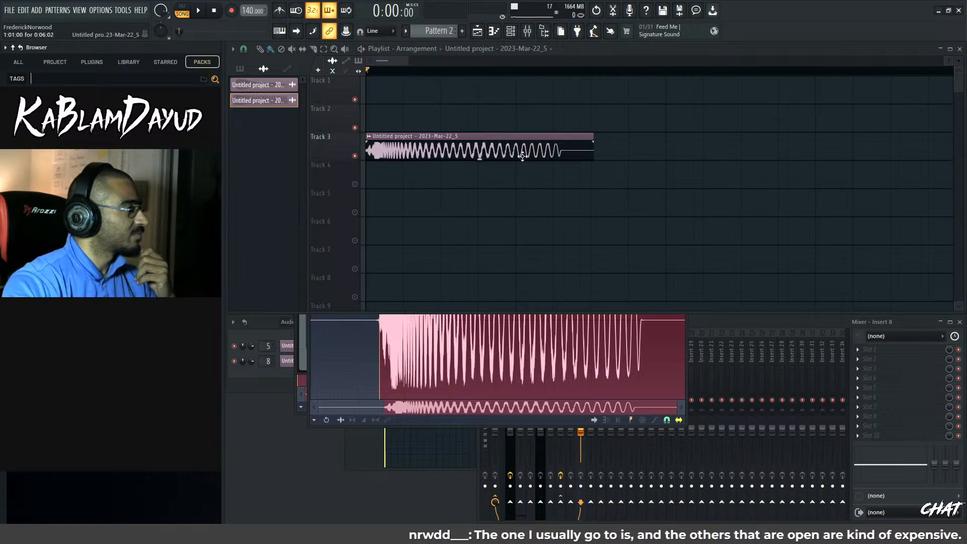
{"action": "left_click_drag", "start_coordinate": [408, 61], "coordinate": [436, 63]}
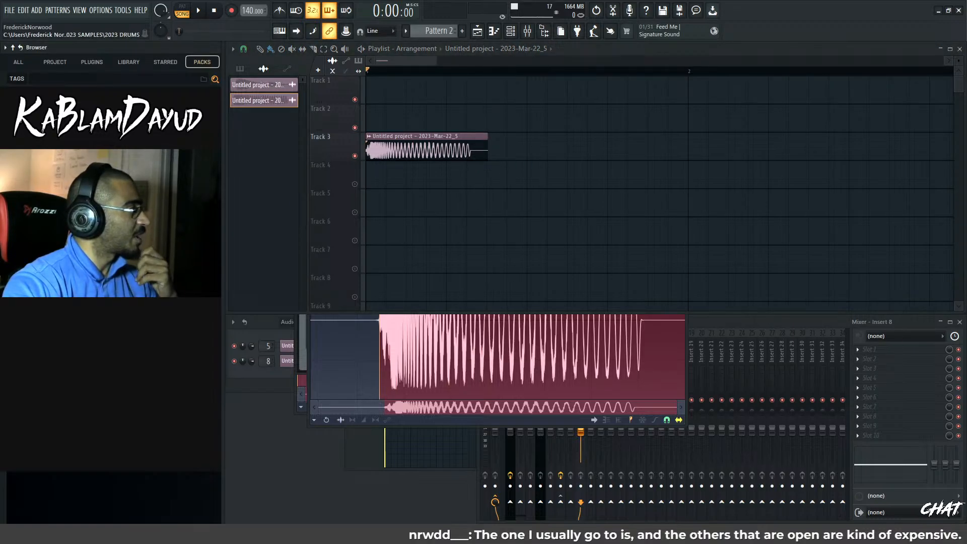
{"action": "key", "text": "Down"}
{"action": "key", "text": "Down"}
{"action": "key", "text": "Down"}
{"action": "key", "text": "Down"}
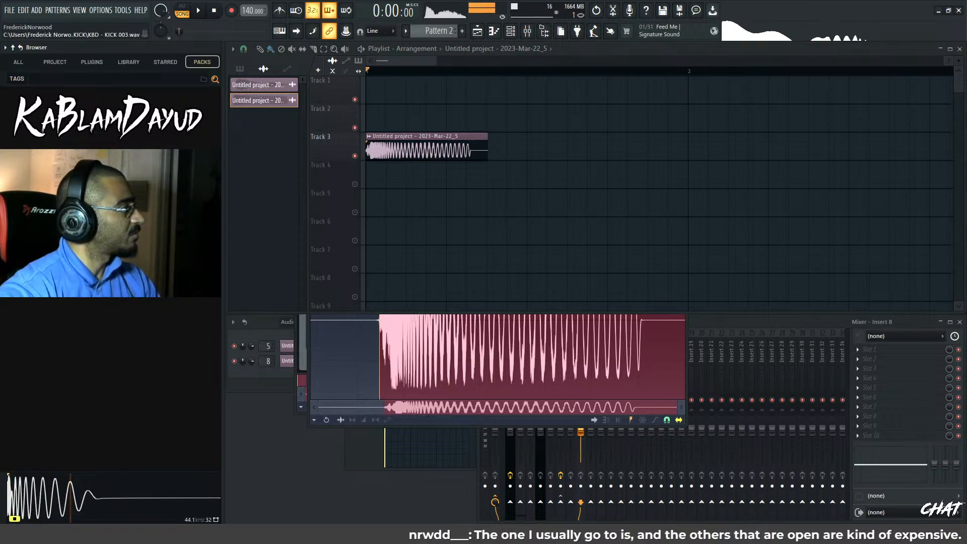
{"action": "left_click_drag", "start_coordinate": [111, 166], "coordinate": [428, 85]}
Move the bass clip down to Track 7 and place KBD - SNARE 001 on beat 3 of Track 2, playing the drums
{"action": "left_click_drag", "start_coordinate": [408, 137], "coordinate": [404, 279]}
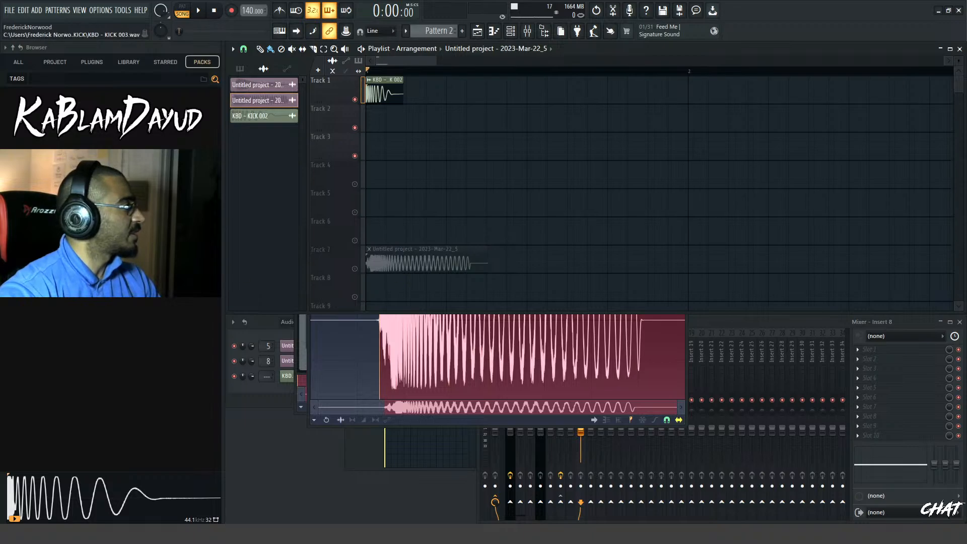
{"action": "left_click", "coordinate": [101, 167]}
{"action": "left_click", "coordinate": [101, 202]}
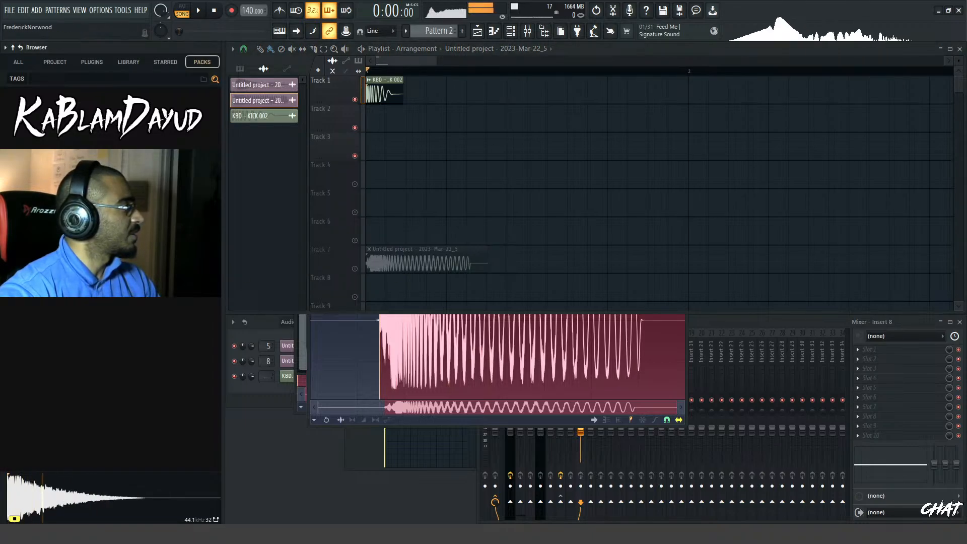
{"action": "left_click_drag", "start_coordinate": [101, 177], "coordinate": [526, 124]}
{"action": "key", "text": "space"}
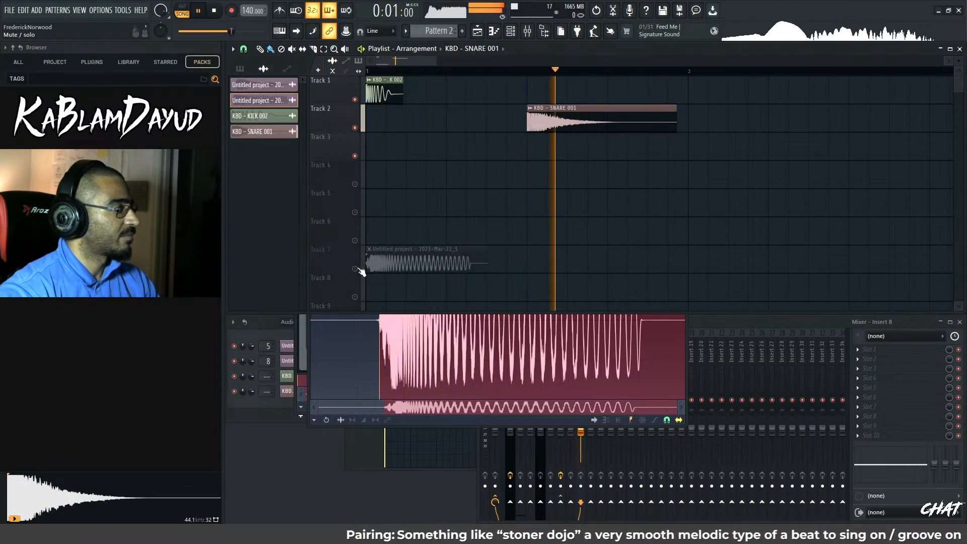
Move the bass clip up to the start of Track 5 and restart playback to check it
{"action": "left_click_drag", "start_coordinate": [369, 262], "coordinate": [358, 190]}
{"action": "key", "text": "space"}
{"action": "key", "text": "space"}
{"action": "key", "text": "space"}
Unmute all playlist tracks and play the bass hit together with the kick and snare
{"action": "key", "text": "space"}
{"action": "key", "text": "space"}
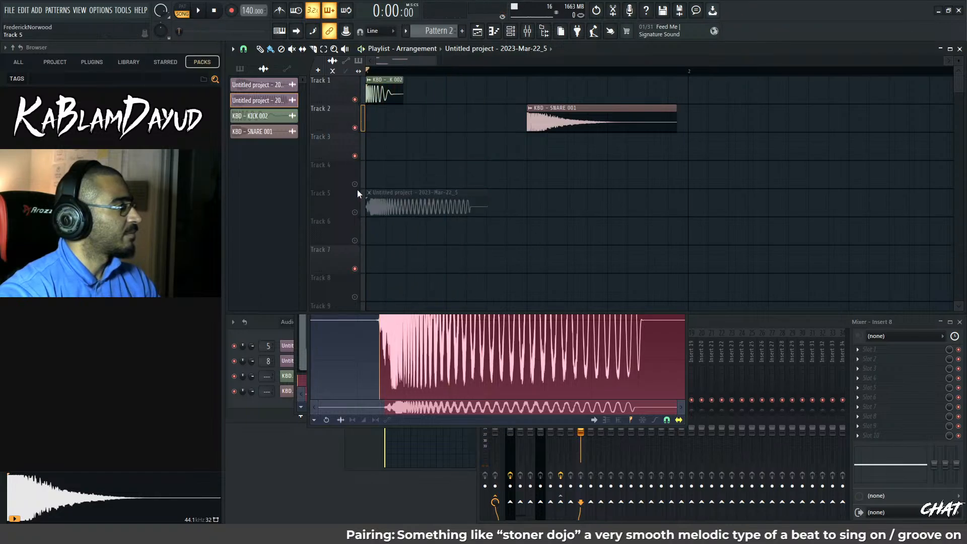
{"action": "right_click", "coordinate": [356, 212]}
{"action": "right_click", "coordinate": [356, 212]}
{"action": "key", "text": "space"}
{"action": "key", "text": "space"}
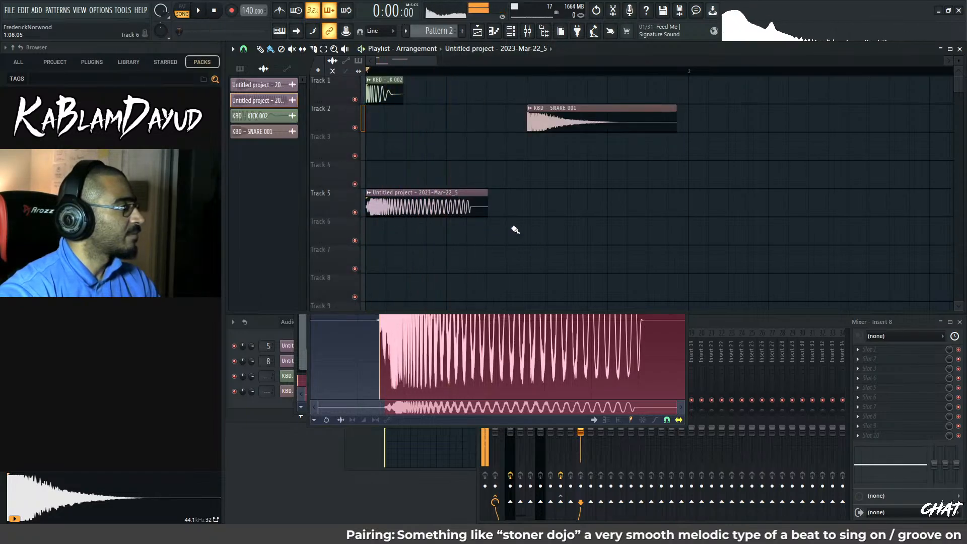
{"action": "key", "text": "space"}
{"action": "key", "text": "space"}
{"action": "key", "text": "space"}
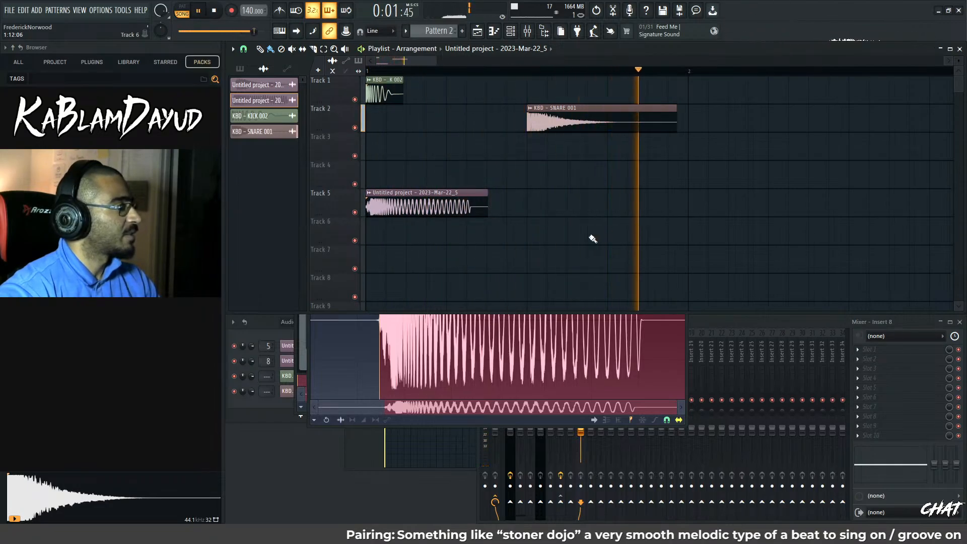
Trim the bass clip on Track 5 to one beat and duplicate it three times to fill bar 1, playing the result
{"action": "key", "text": "space"}
{"action": "key", "text": "b"}
{"action": "right_click", "coordinate": [456, 212]}
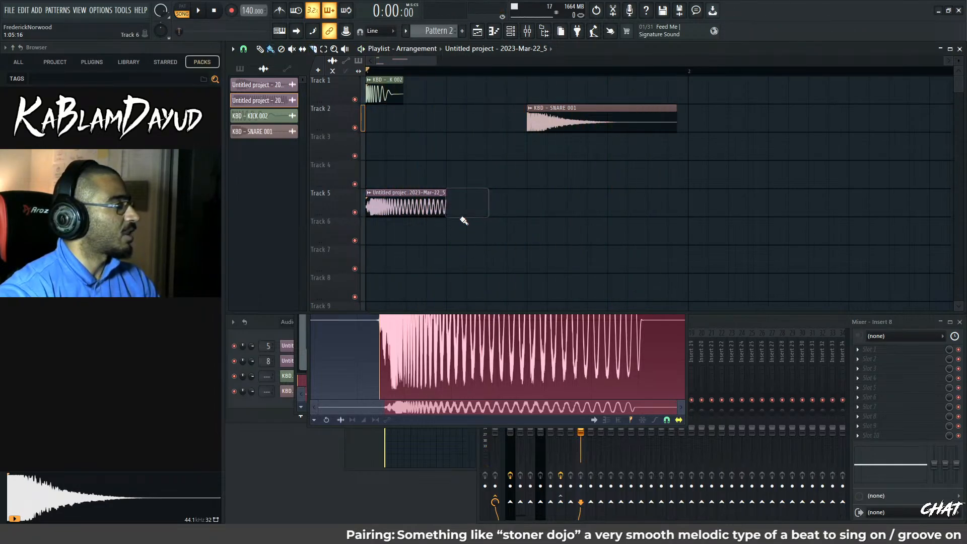
{"action": "left_click_drag", "start_coordinate": [479, 211], "coordinate": [393, 204]}
{"action": "key", "text": "ctrl+b"}
{"action": "key", "text": "ctrl+b"}
{"action": "key", "text": "ctrl+b"}
{"action": "key", "text": "space"}
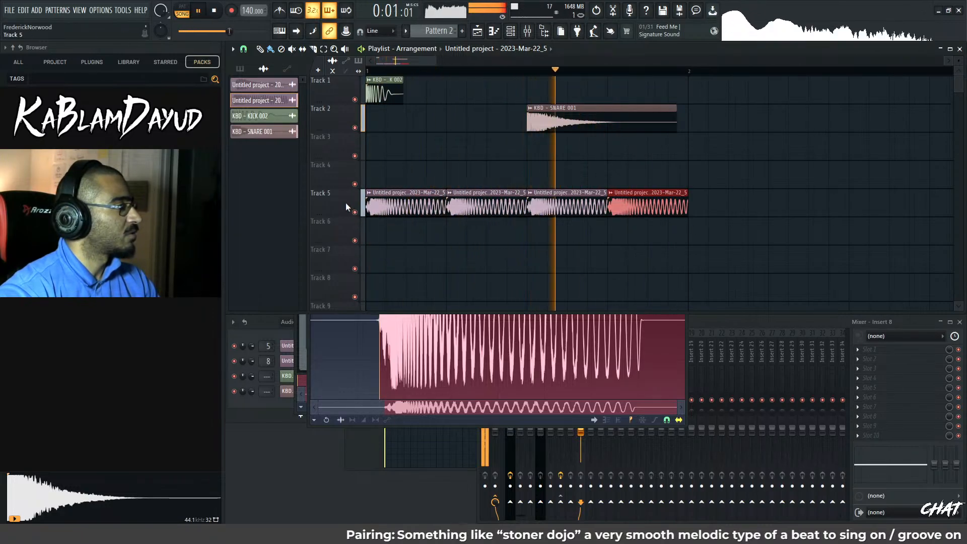
Slip the audio inside the four selected bass clips so each starts closer to its attack, and play the bar
{"action": "scroll", "coordinate": [388, 216], "scroll_direction": "up", "scroll_amount": 3}
{"action": "key", "text": "space"}
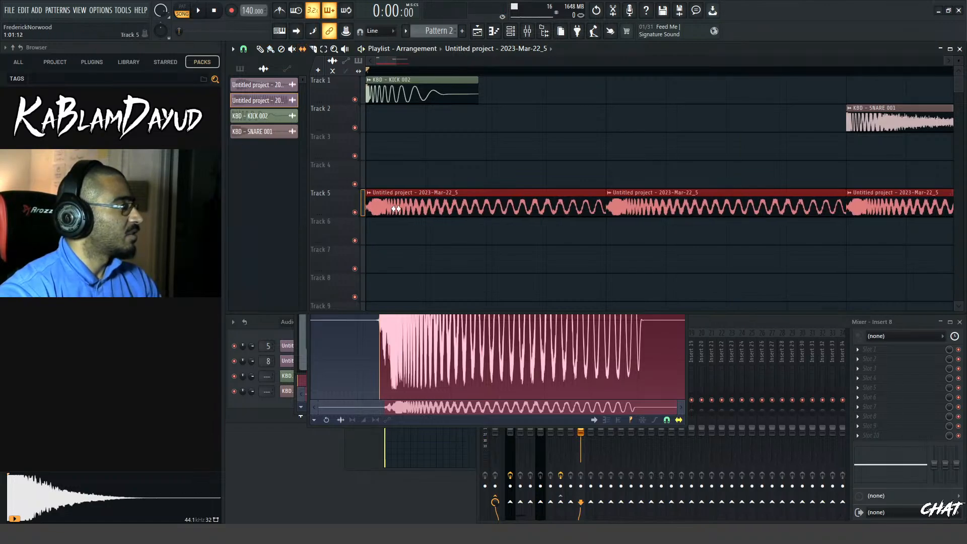
{"action": "key", "text": "space"}
{"action": "scroll", "coordinate": [675, 236], "scroll_direction": "down", "scroll_amount": 2}
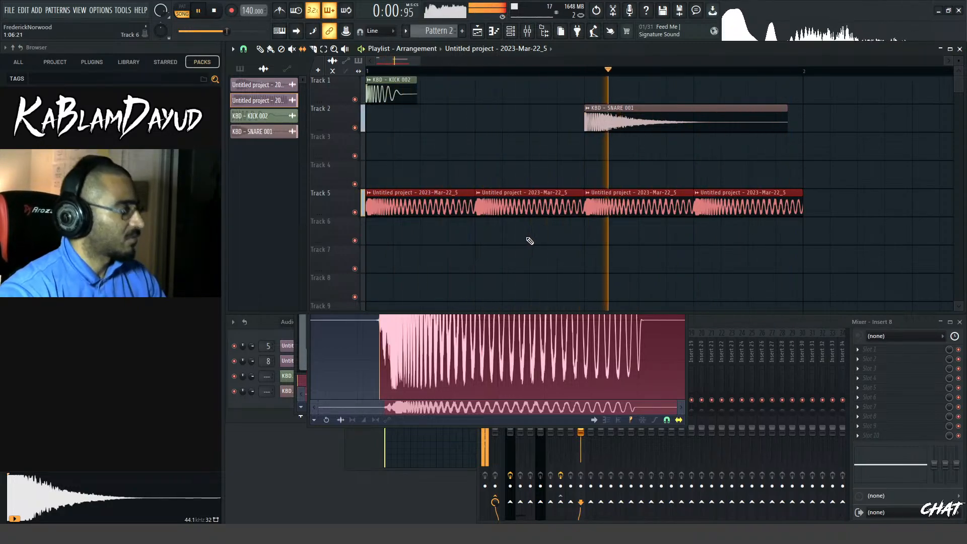
{"action": "key", "text": "space"}
Cut the second bass clip to a quarter of a beat, fill the gap before beat 3 with another bass clip and play the bar
{"action": "left_click", "coordinate": [532, 215]}
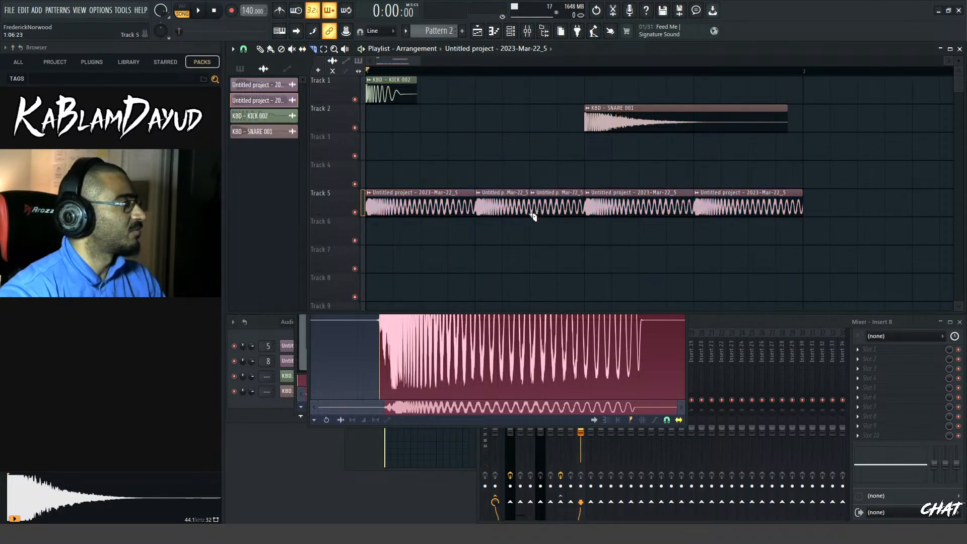
{"action": "key", "text": "b"}
{"action": "right_click", "coordinate": [536, 215]}
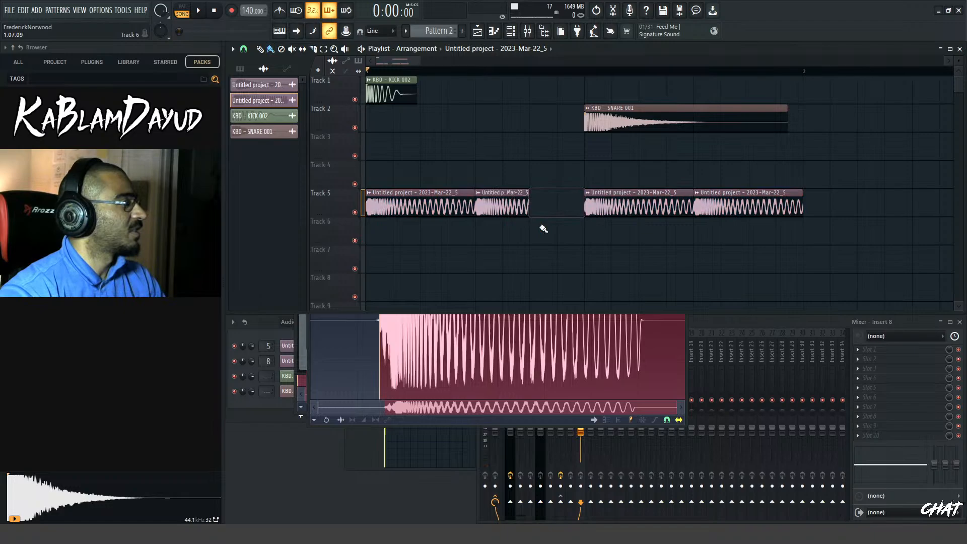
{"action": "left_click", "coordinate": [509, 197]}
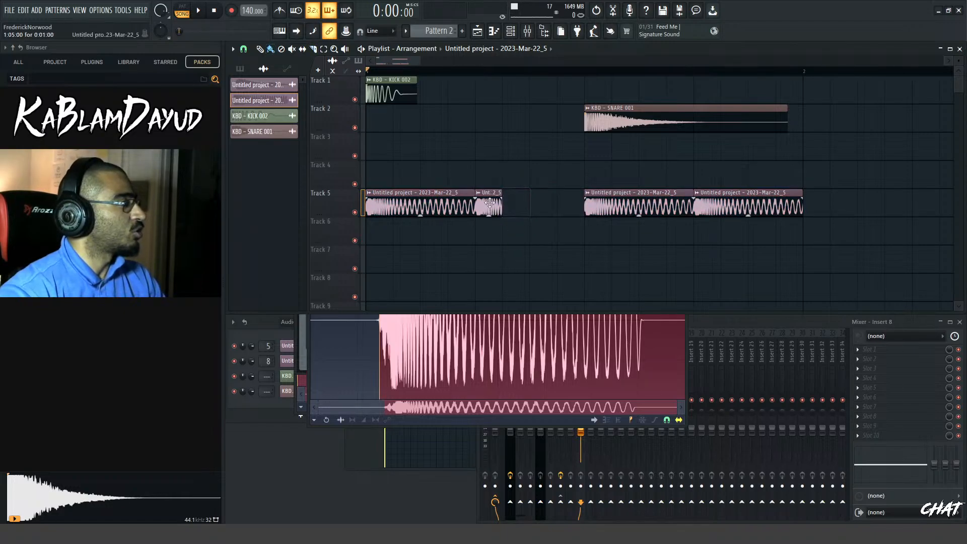
{"action": "left_click_drag", "start_coordinate": [525, 195], "coordinate": [584, 194]}
{"action": "key", "text": "space"}
{"action": "key", "text": "space"}
{"action": "key", "text": "space"}
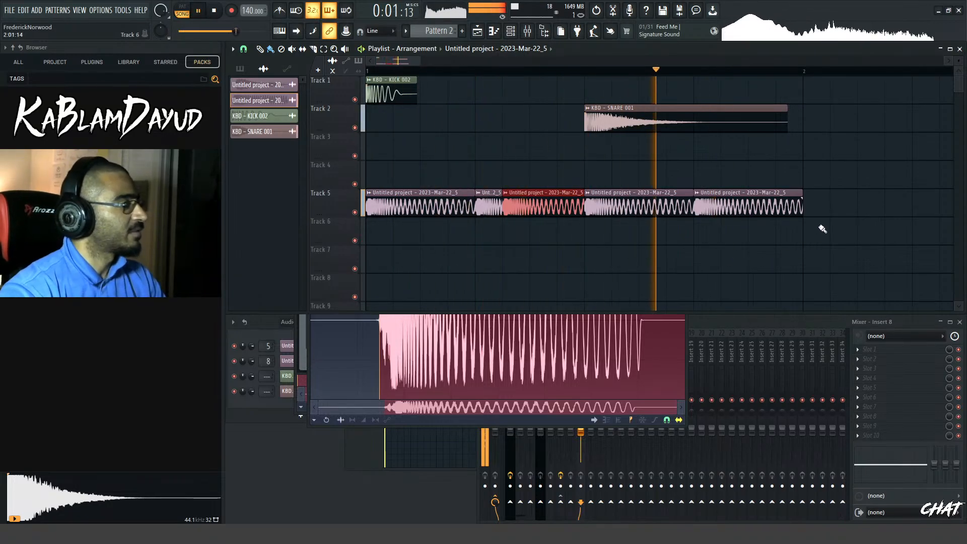
Duplicate the kick and snare clips and the Track 5 bass clips into bar 2, and play the two-bar pattern
{"action": "scroll", "coordinate": [773, 236], "scroll_direction": "down", "scroll_amount": 1}
{"action": "scroll", "coordinate": [773, 236], "scroll_direction": "down", "scroll_amount": 3}
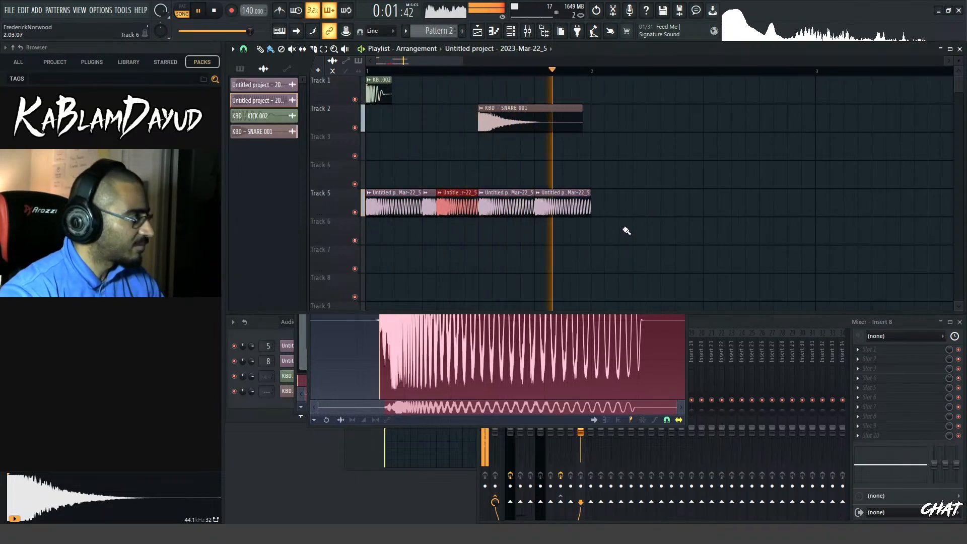
{"action": "key", "text": "space"}
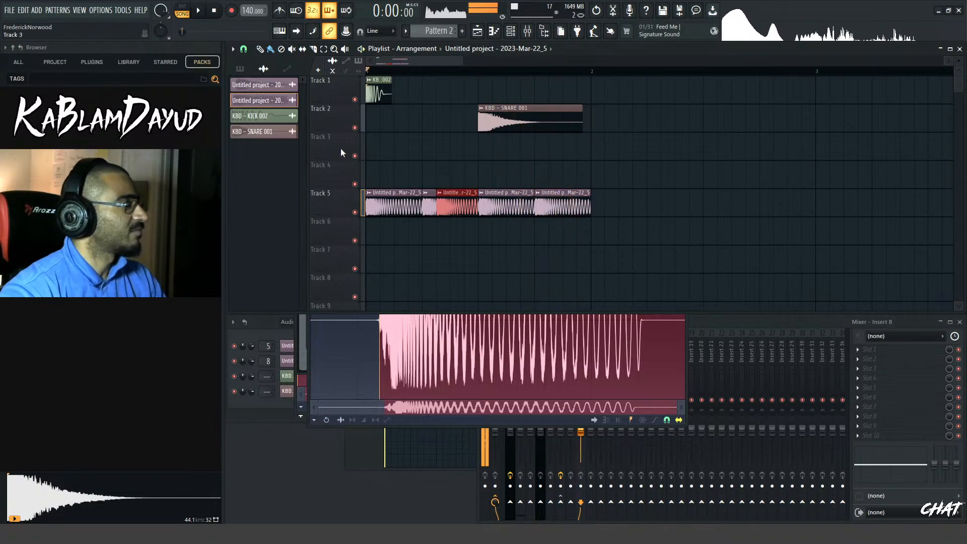
{"action": "left_click_drag", "start_coordinate": [344, 93], "coordinate": [344, 119]}
{"action": "key", "text": "ctrl+b"}
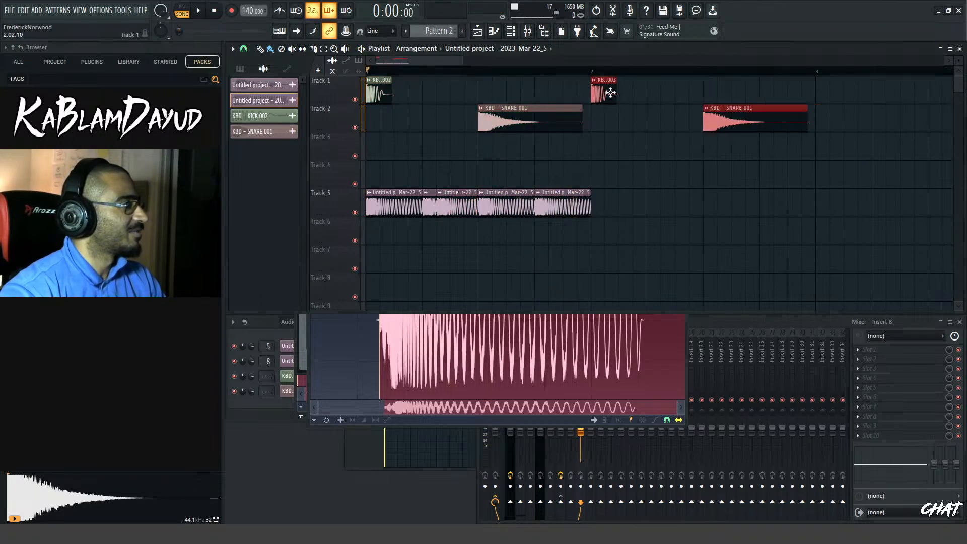
{"action": "left_click", "coordinate": [309, 212]}
{"action": "key", "text": "ctrl+b"}
{"action": "key", "text": "space"}
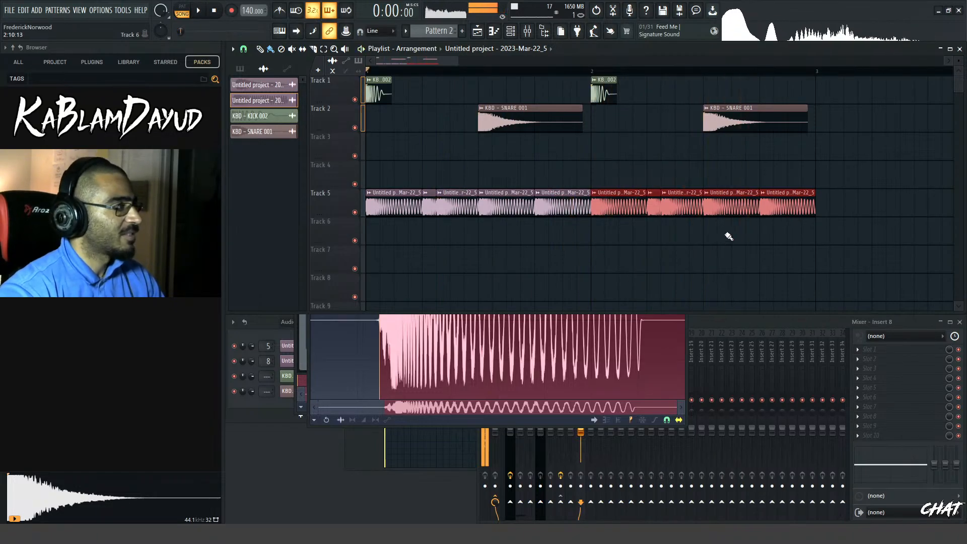
Replace the two bass clips on beats 3 and 4 of bar 2 with four half-beat clips, and play the pattern
{"action": "key", "text": "space"}
{"action": "left_click", "coordinate": [735, 208]}
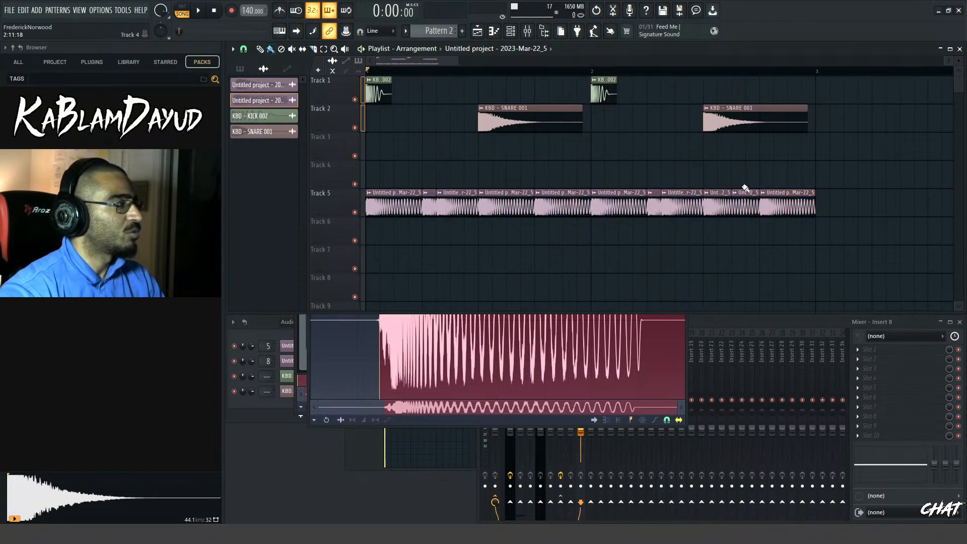
{"action": "right_click", "coordinate": [747, 205]}
{"action": "left_click_drag", "start_coordinate": [721, 162], "coordinate": [725, 221]}
{"action": "key", "text": "ctrl+b"}
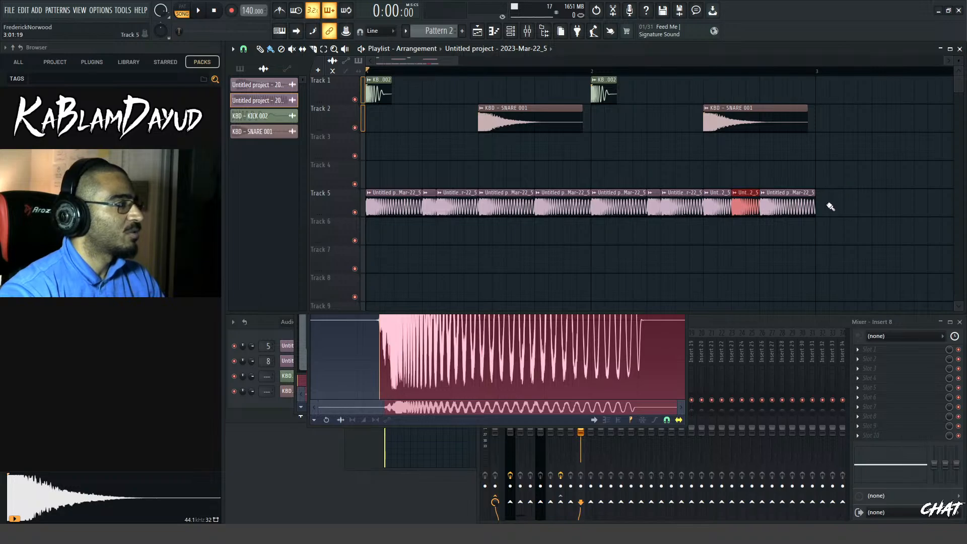
{"action": "left_click", "coordinate": [791, 202]}
{"action": "key", "text": "b"}
{"action": "right_click", "coordinate": [808, 206]}
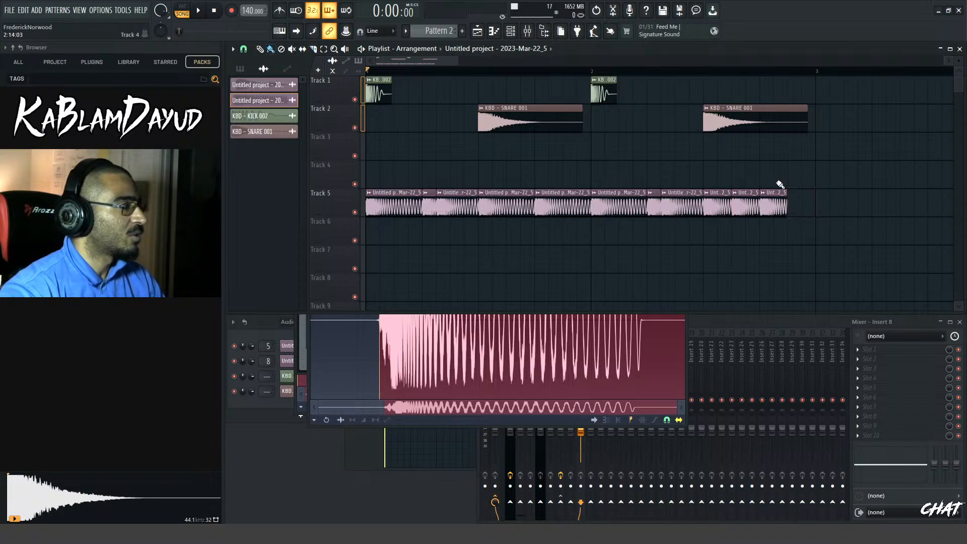
{"action": "left_click_drag", "start_coordinate": [780, 187], "coordinate": [722, 206]}
{"action": "key", "text": "ctrl+b"}
{"action": "key", "text": "space"}
{"action": "key", "text": "space"}
Add fade-outs to the four half-beat bass clips at the end of bar 2, and play the pattern
{"action": "scroll", "coordinate": [722, 198], "scroll_direction": "up", "scroll_amount": 4}
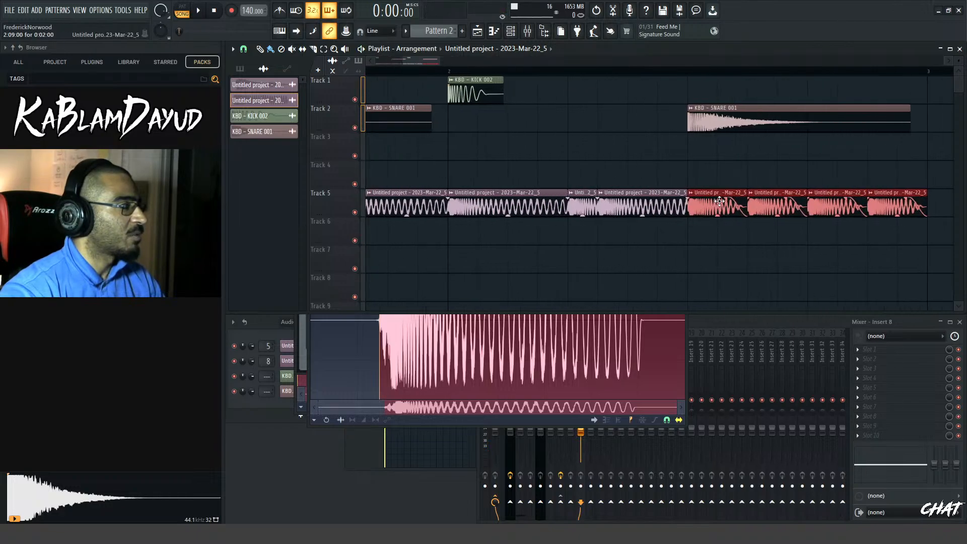
{"action": "key", "text": "space"}
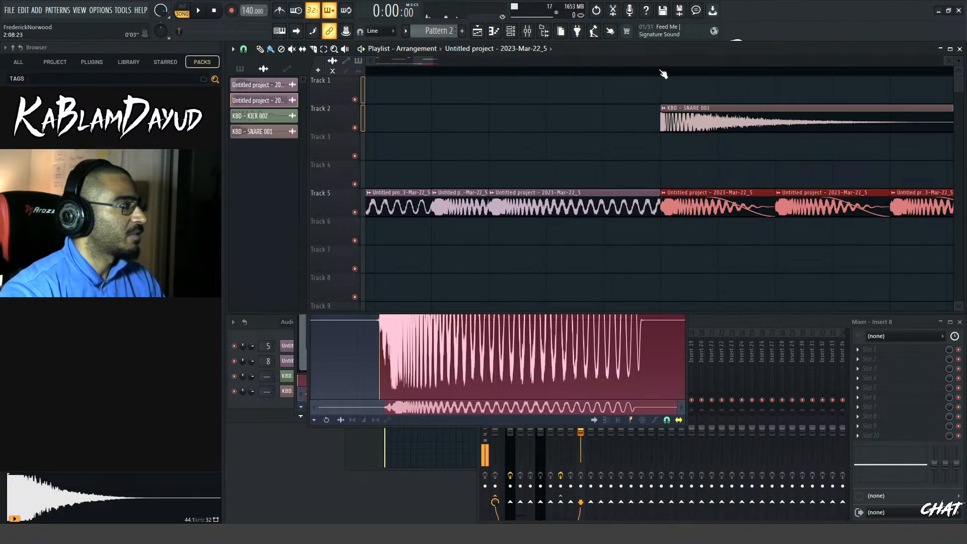
{"action": "key", "text": "space"}
{"action": "scroll", "coordinate": [740, 160], "scroll_direction": "down", "scroll_amount": 4}
{"action": "scroll", "coordinate": [739, 160], "scroll_direction": "down", "scroll_amount": 2}
{"action": "key", "text": "space"}
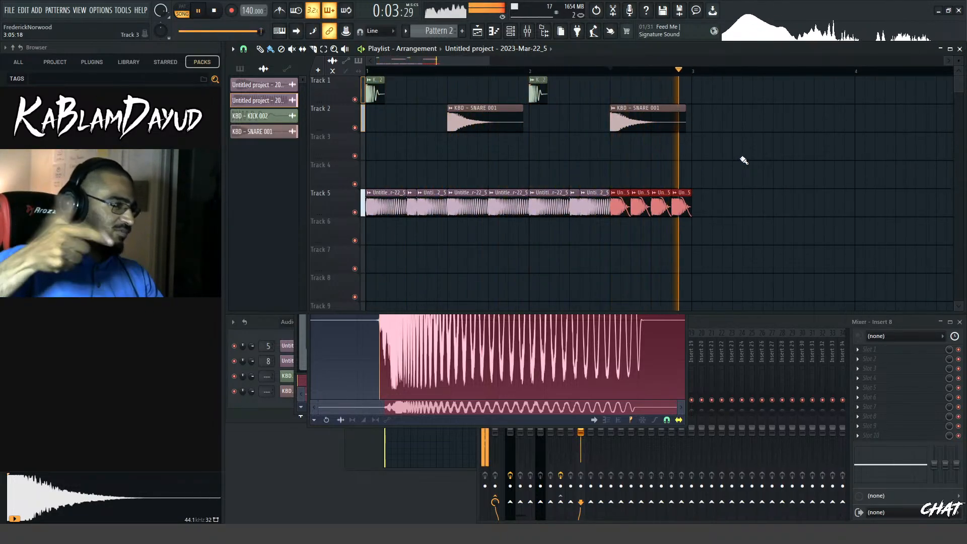
{"action": "key", "text": "space"}
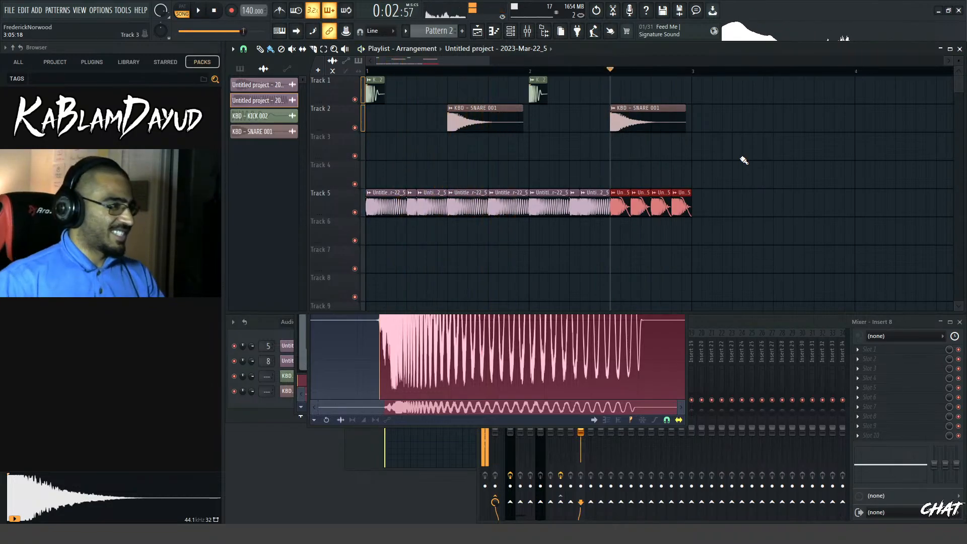
{"action": "key", "text": "space"}
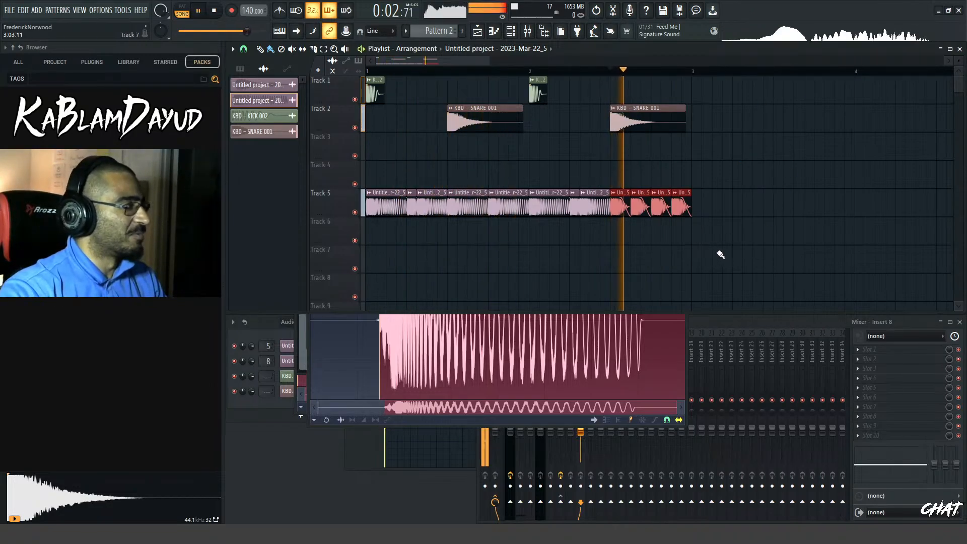
{"action": "key", "text": "space"}
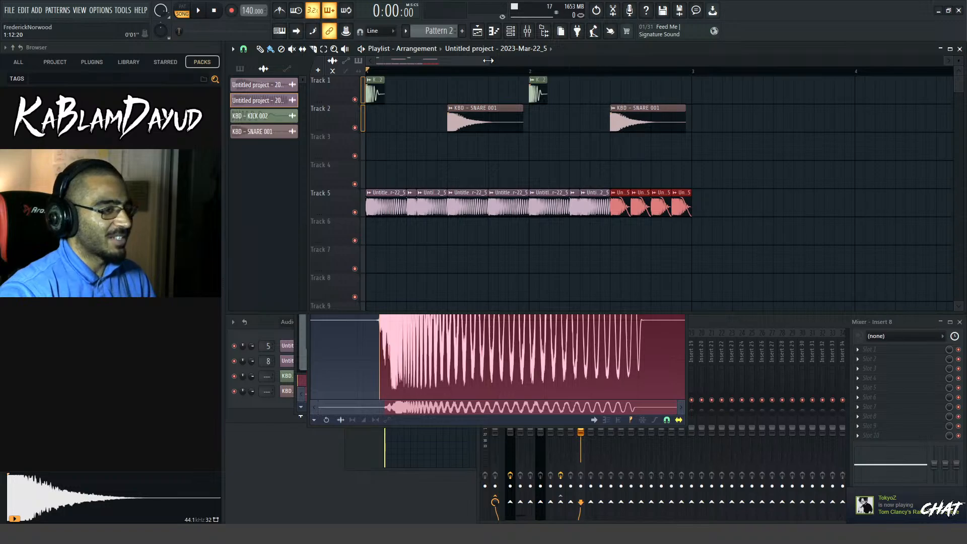
Add a fade-out to the short quarter-beat bass clip on beat 2 of bar 1, and play the pattern
{"action": "left_click_drag", "start_coordinate": [488, 60], "coordinate": [450, 62]}
{"action": "left_click_drag", "start_coordinate": [749, 198], "coordinate": [760, 196]}
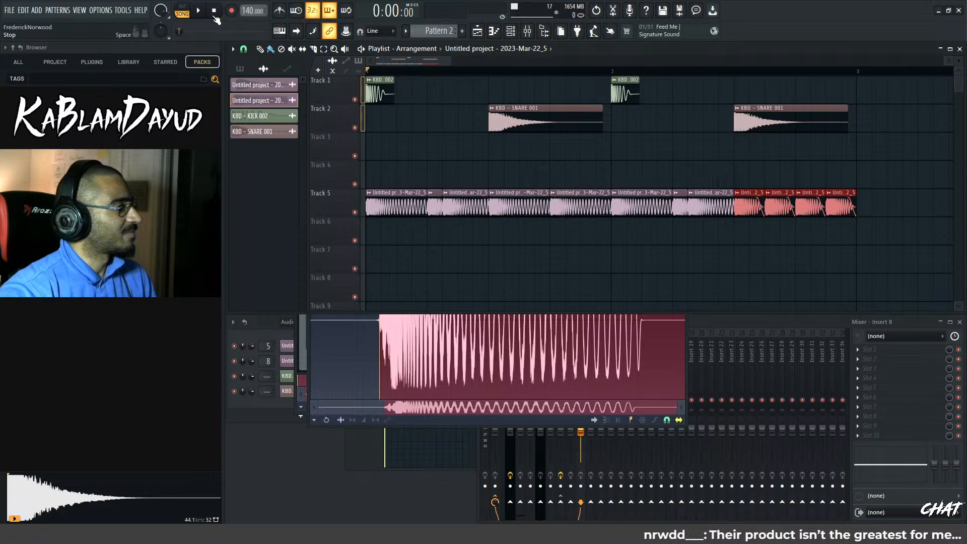
{"action": "left_click", "coordinate": [197, 12]}
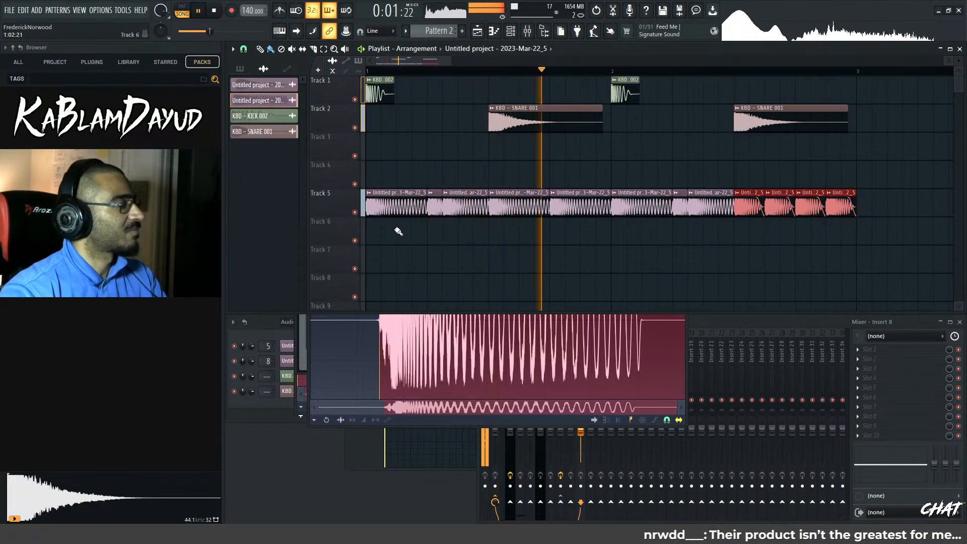
{"action": "key", "text": "space"}
{"action": "key", "text": "space"}
{"action": "key", "text": "space"}
{"action": "scroll", "coordinate": [438, 209], "scroll_direction": "up", "scroll_amount": 3}
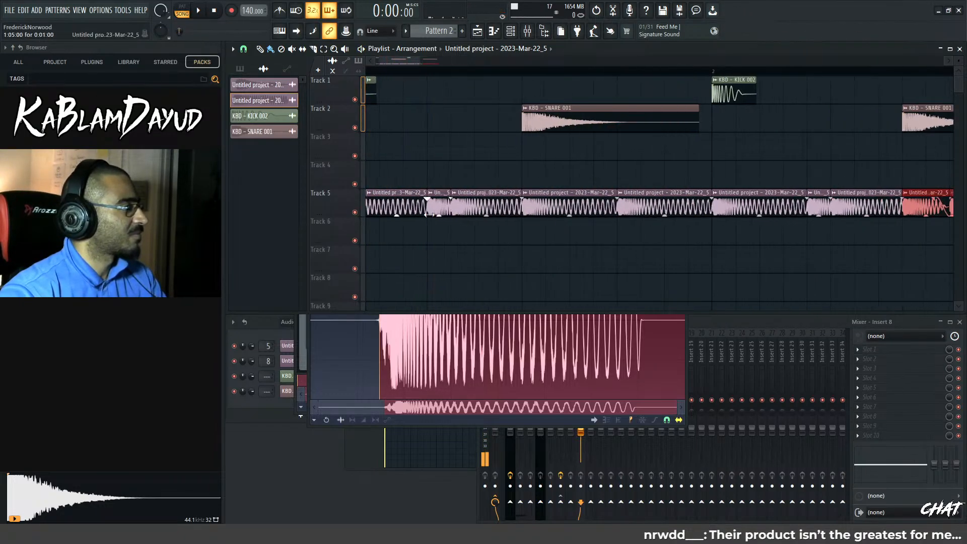
{"action": "key", "text": "space"}
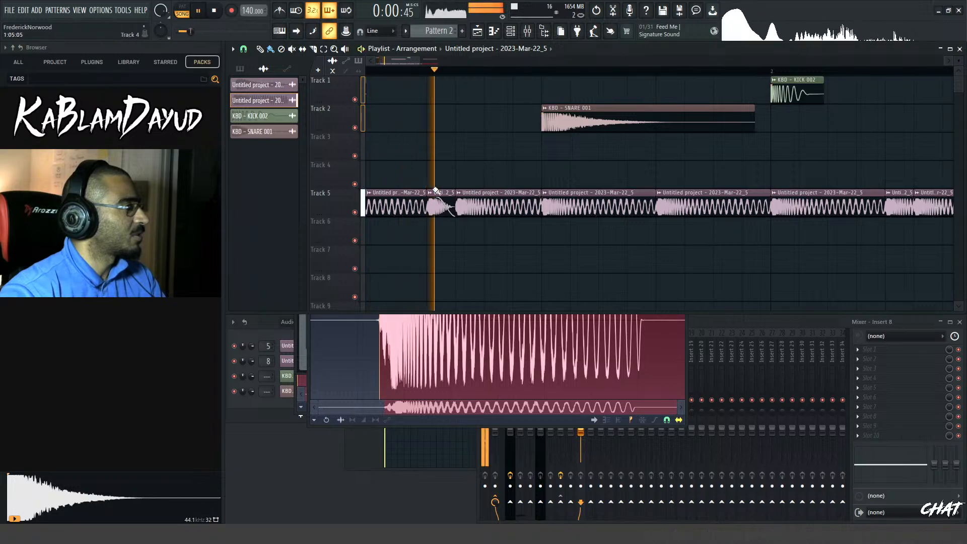
Add a long fade-out to the bass clip just before beat 3 of bar 1, and play both bars
{"action": "mouse_move", "coordinate": [539, 197]}
{"action": "left_mouse_down"}
{"action": "mouse_move", "coordinate": [495, 185]}
{"action": "mouse_move", "coordinate": [525, 194]}
{"action": "left_mouse_up"}
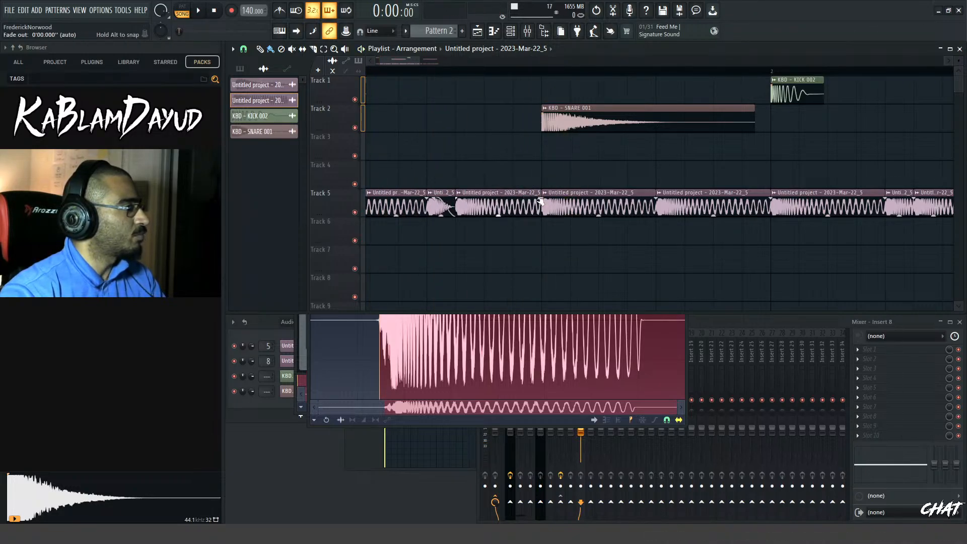
{"action": "key", "text": "space"}
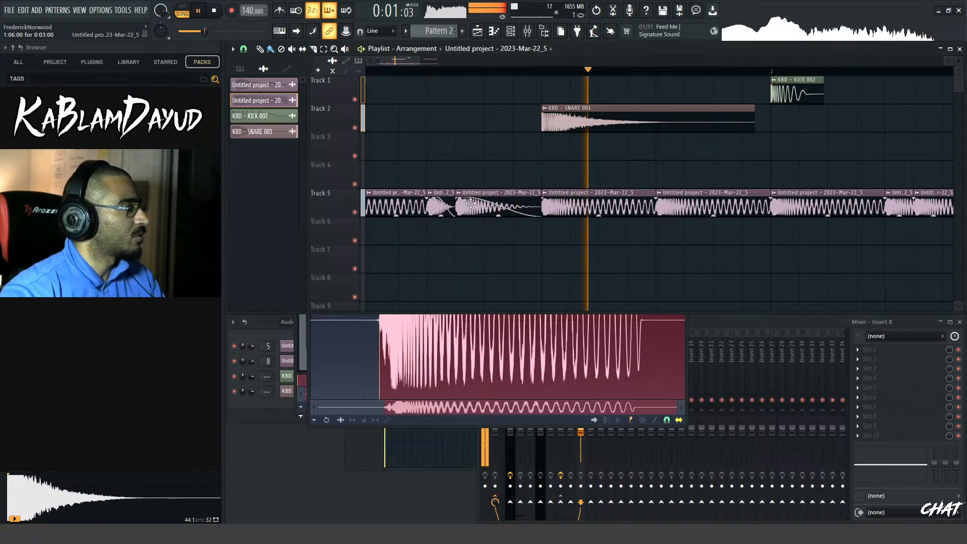
{"action": "key", "text": "space"}
{"action": "scroll", "coordinate": [500, 163], "scroll_direction": "down", "scroll_amount": 3}
{"action": "key", "text": "space"}
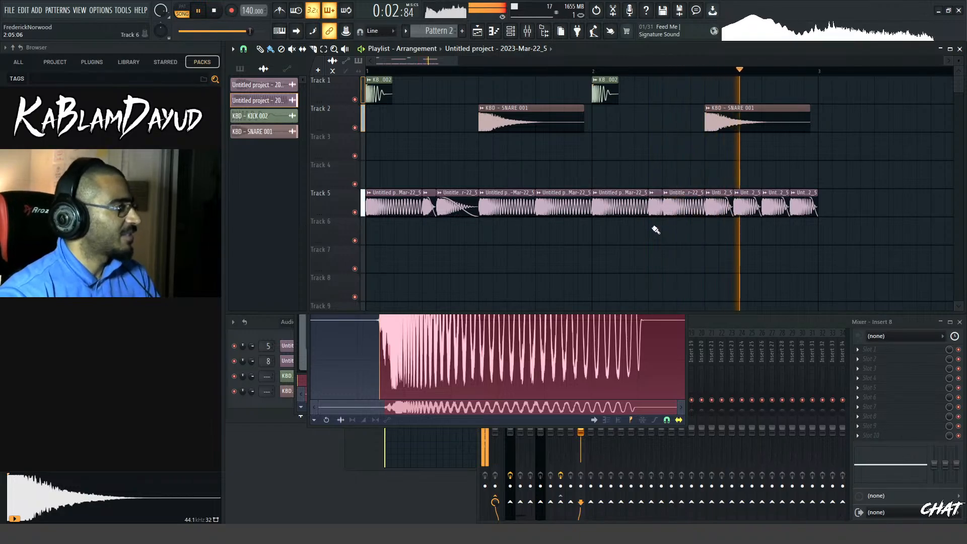
{"action": "key", "text": "space"}
Replace the two bass clips on beat 2 of bar 2 with copies of the faded pair from bar 1, and play the pattern
{"action": "right_click", "coordinate": [663, 204]}
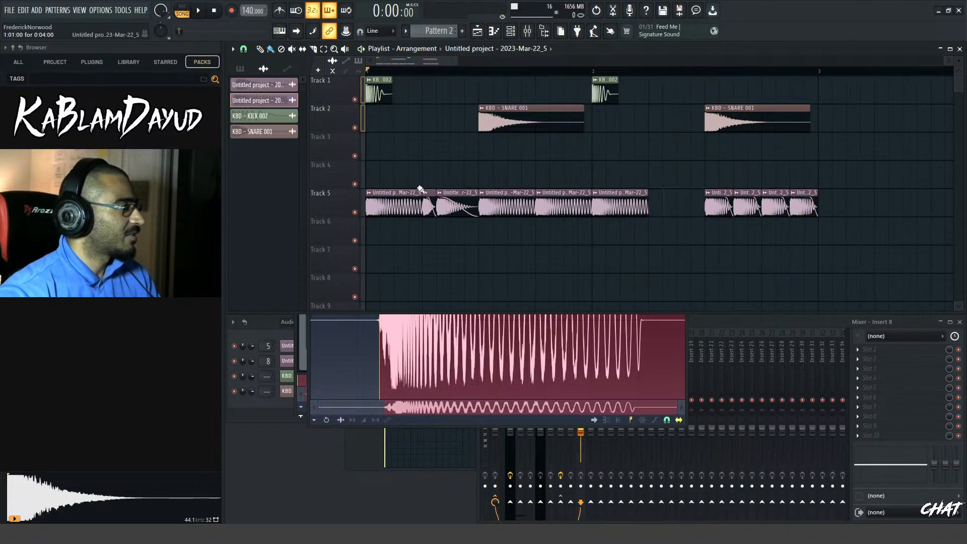
{"action": "left_click_drag", "start_coordinate": [420, 189], "coordinate": [679, 210]}
{"action": "key", "text": "space"}
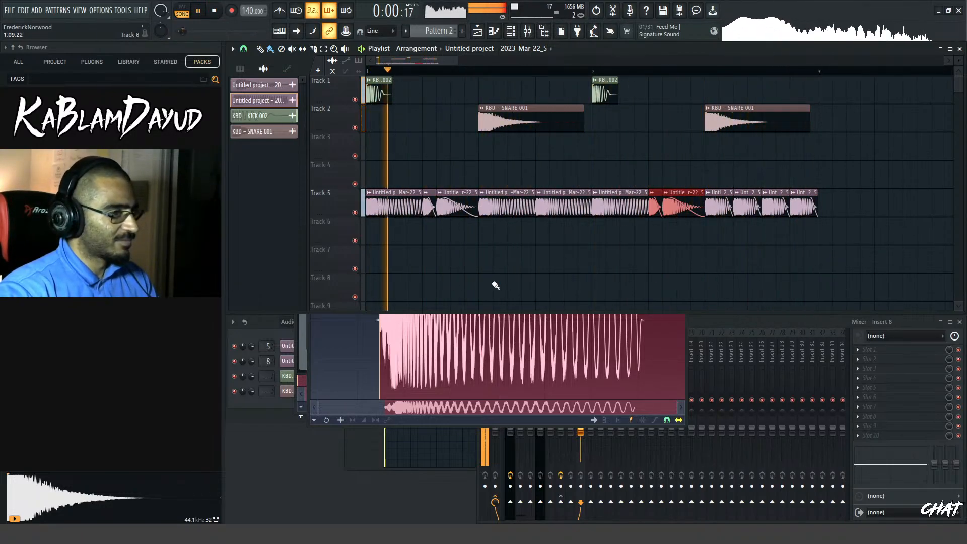
{"action": "key", "text": "space"}
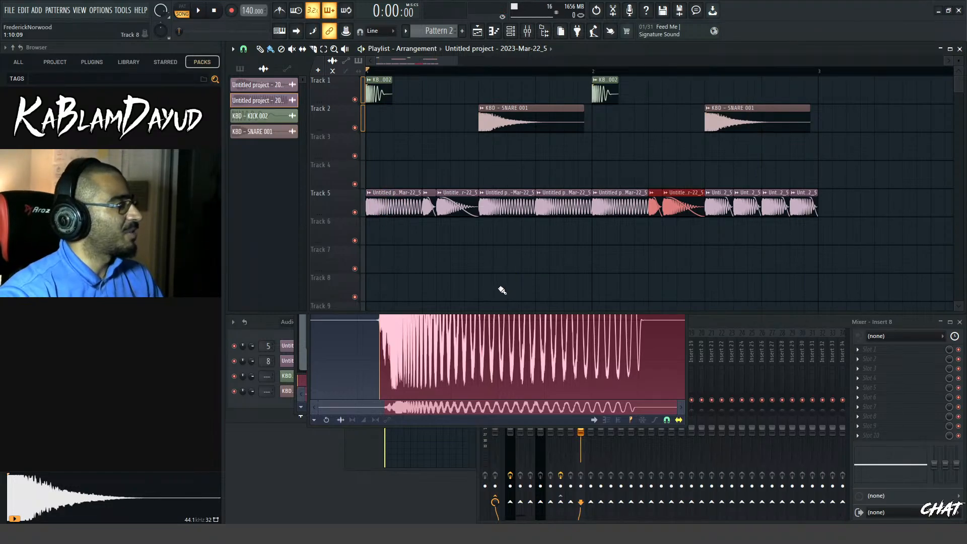
{"action": "left_click_drag", "start_coordinate": [457, 66], "coordinate": [422, 59]}
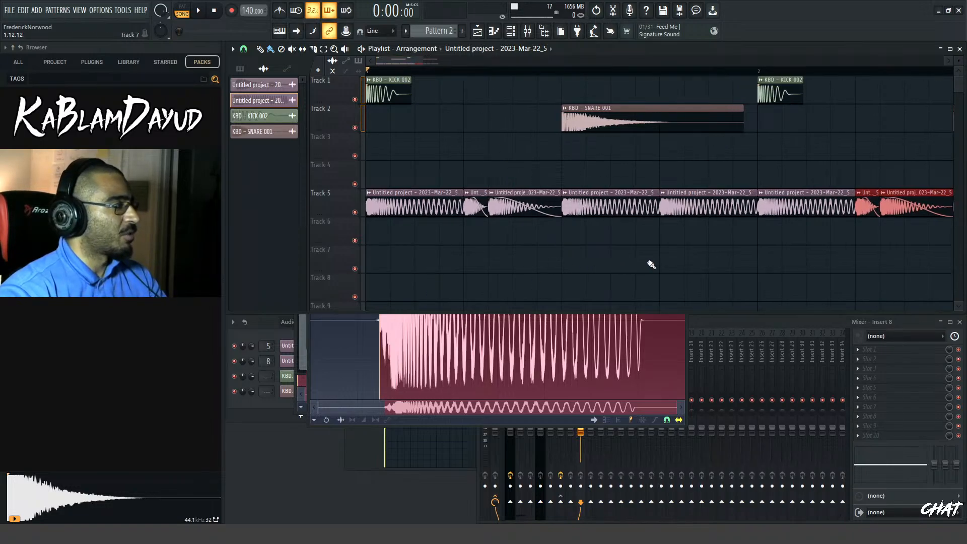
{"action": "scroll", "coordinate": [735, 280], "scroll_direction": "down", "scroll_amount": 2}
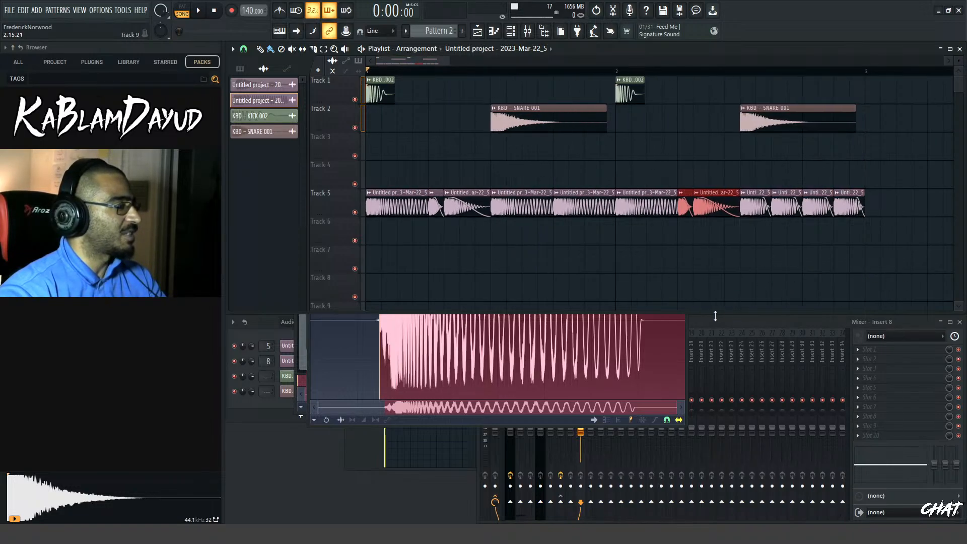
{"action": "key", "text": "space"}
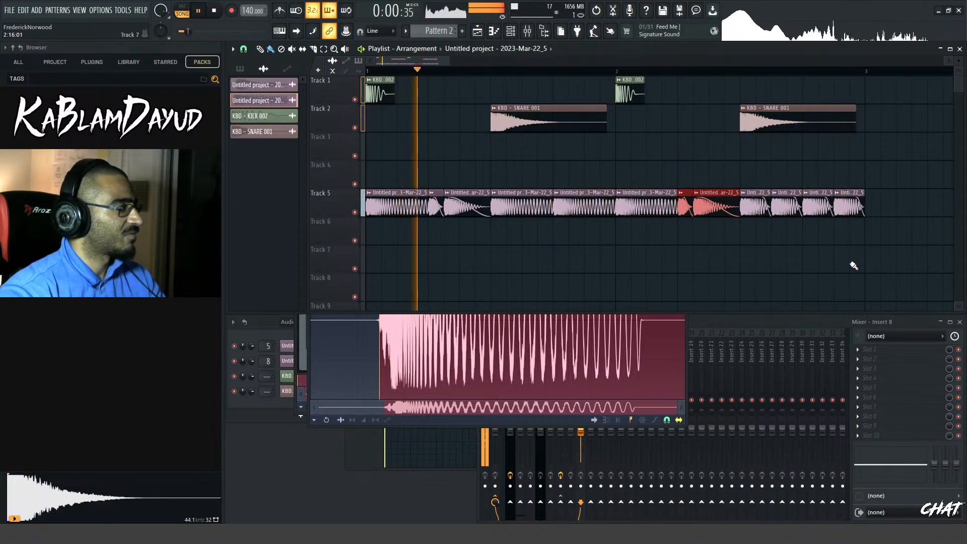
{"action": "key", "text": "space"}
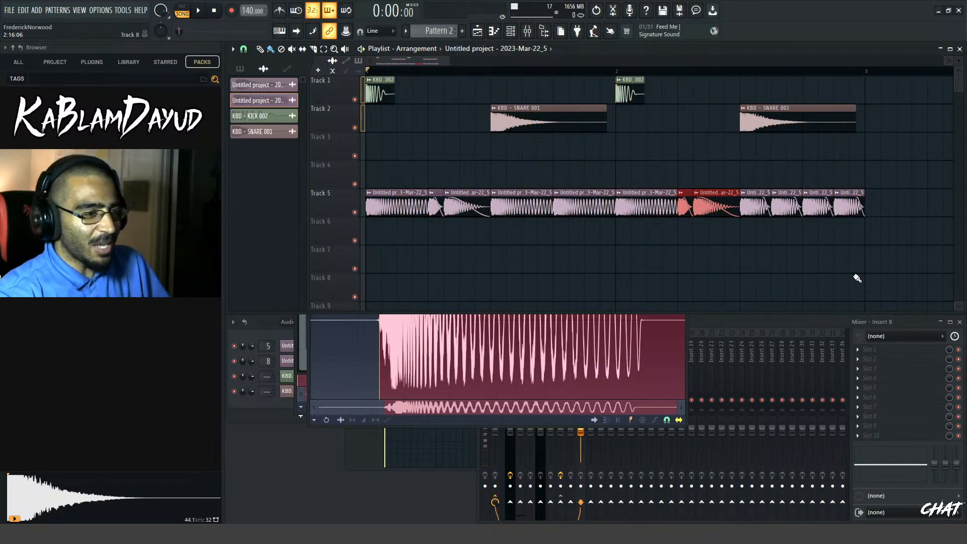
{"action": "double_click", "coordinate": [422, 191]}
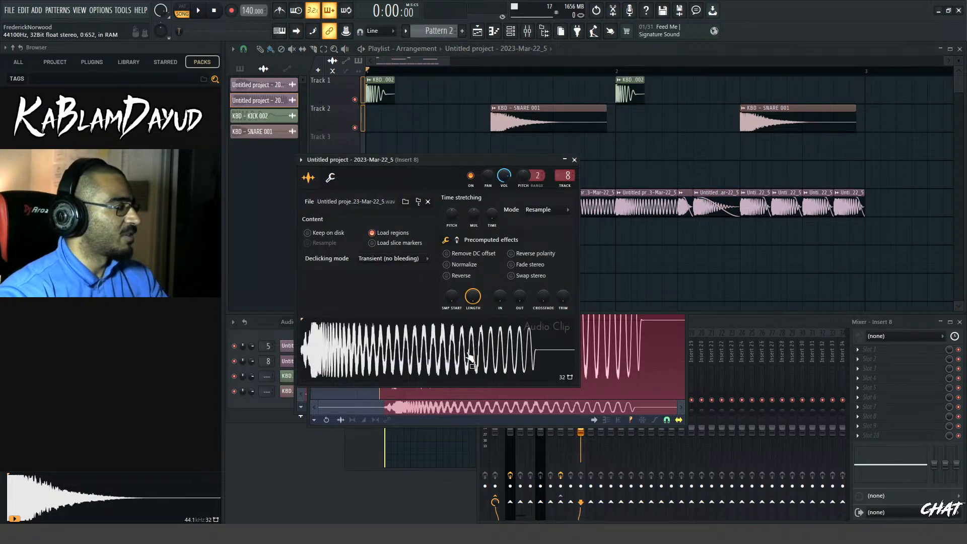
{"action": "right_click", "coordinate": [469, 360]}
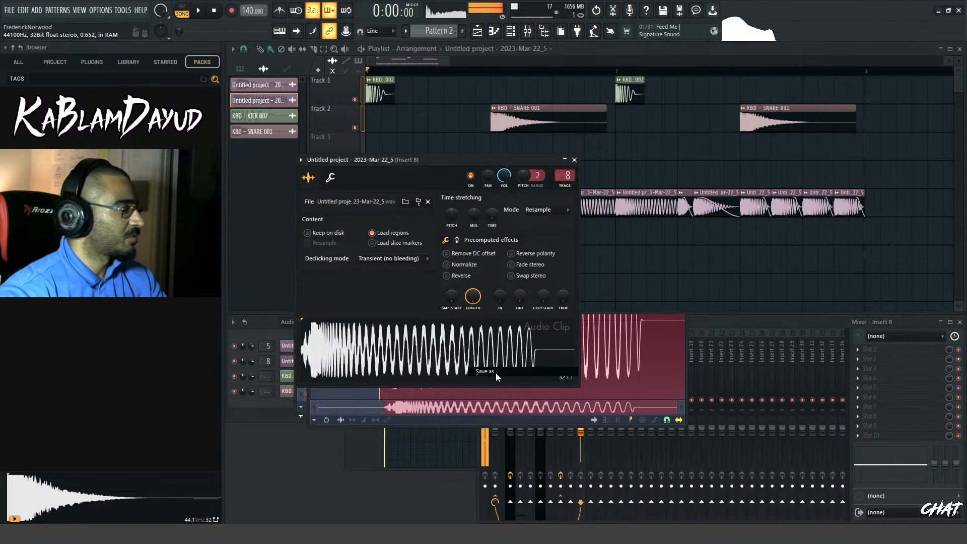
{"action": "left_click", "coordinate": [495, 377]}
{"action": "left_click", "coordinate": [48, 82]}
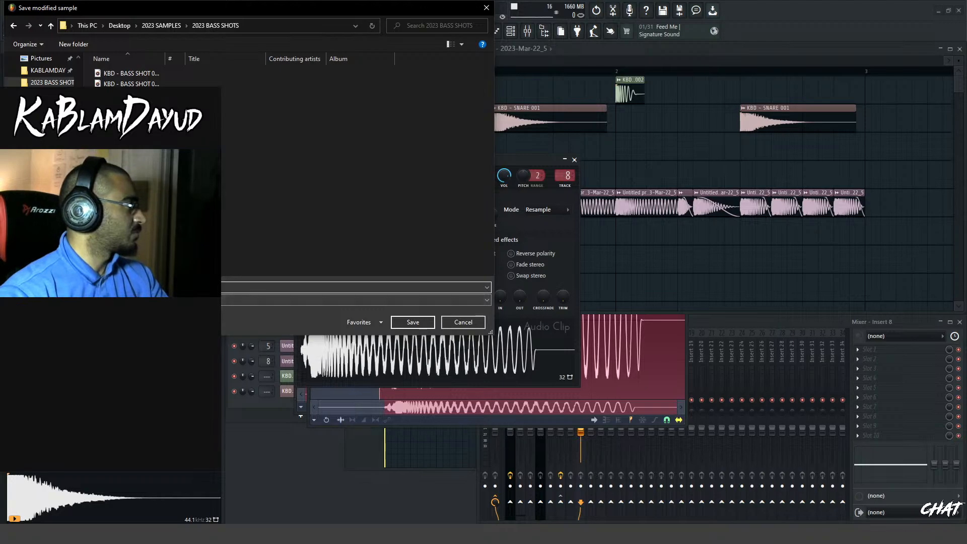
{"action": "left_click", "coordinate": [463, 322]}
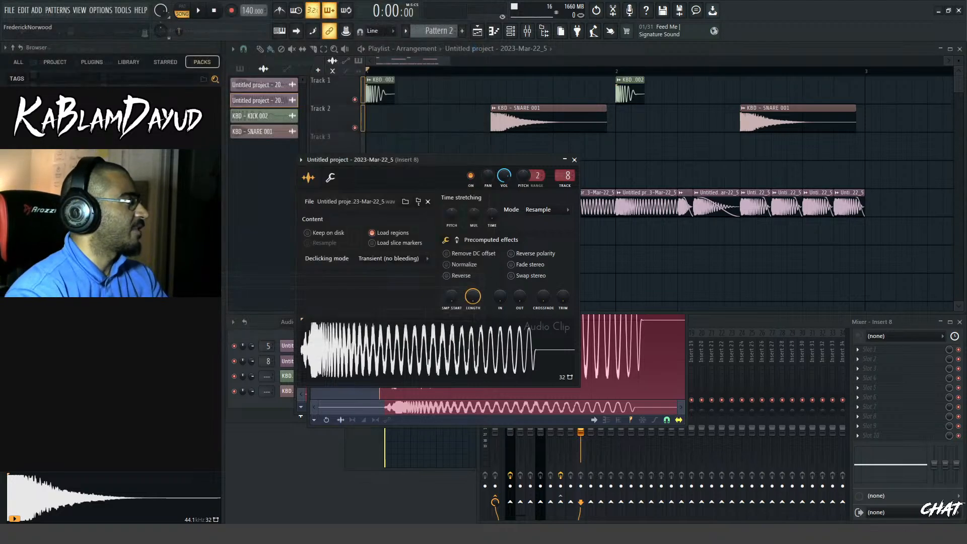
Audition the bass sample in its channel settings window, and close the window
{"action": "key", "text": "space"}
{"action": "key", "text": "space"}
{"action": "left_click", "coordinate": [385, 354]}
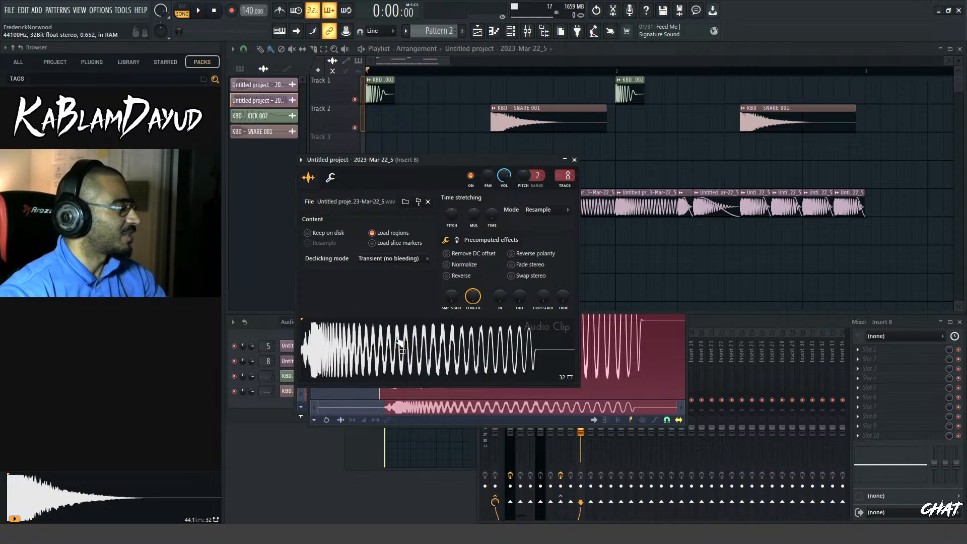
{"action": "left_click", "coordinate": [386, 355]}
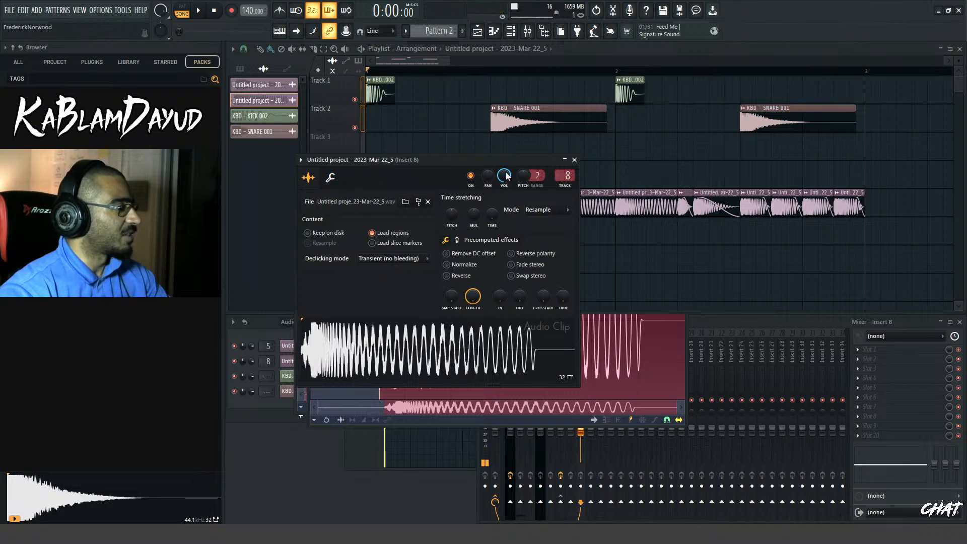
{"action": "left_click_drag", "start_coordinate": [426, 159], "coordinate": [517, 146]}
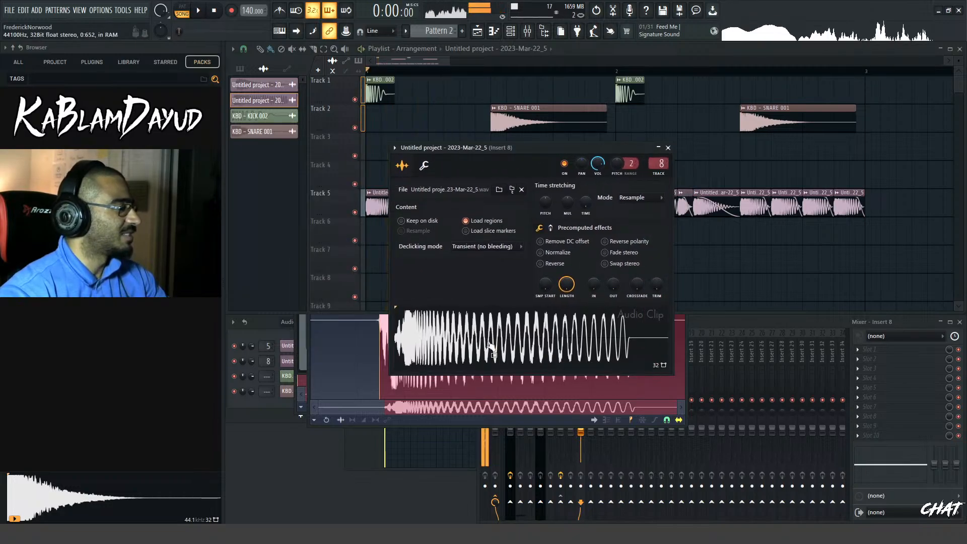
{"action": "left_click", "coordinate": [668, 148]}
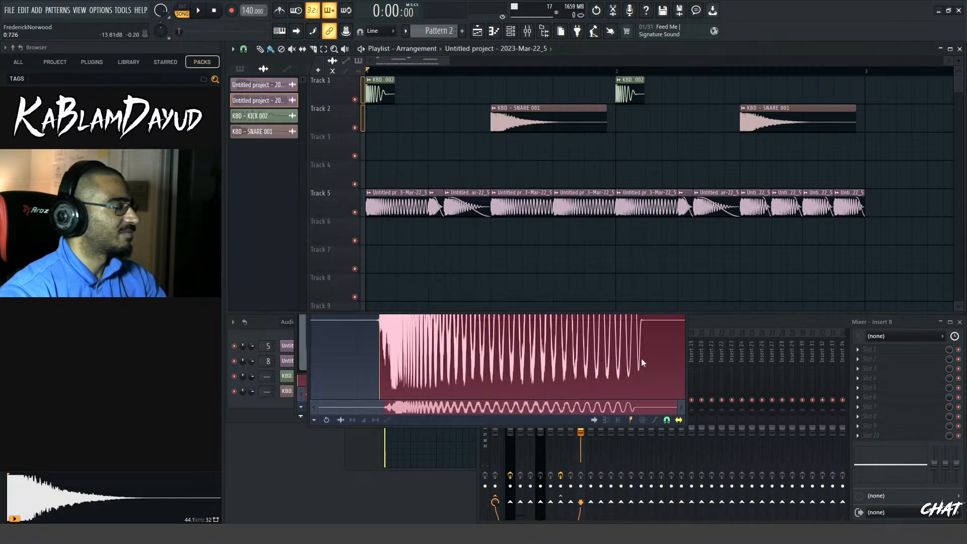
Make the bass clip just before beat 3 of bar 2 play without a fade-out, and duplicate the Track 5 clips into bars 3 and 4
{"action": "key", "text": "space"}
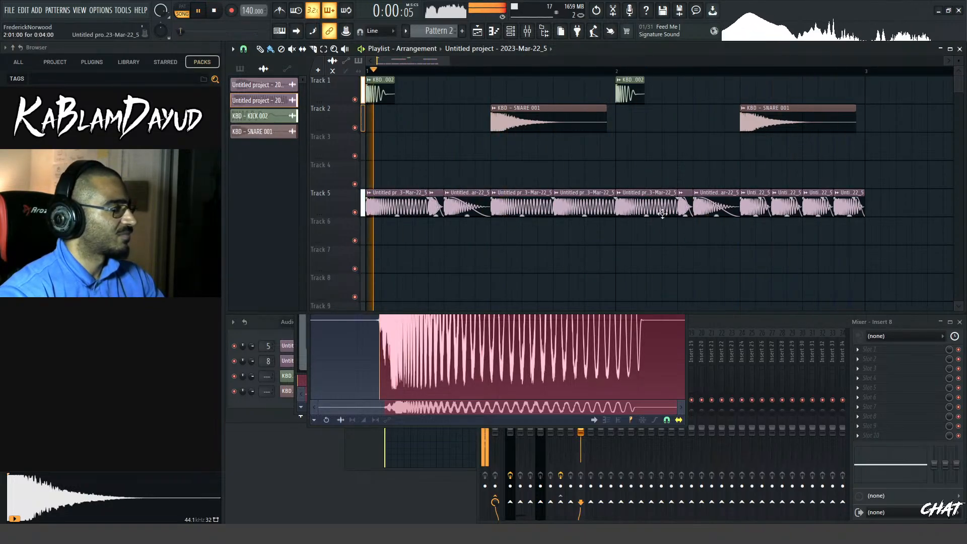
{"action": "left_click", "coordinate": [698, 193]}
{"action": "left_click", "coordinate": [709, 177]}
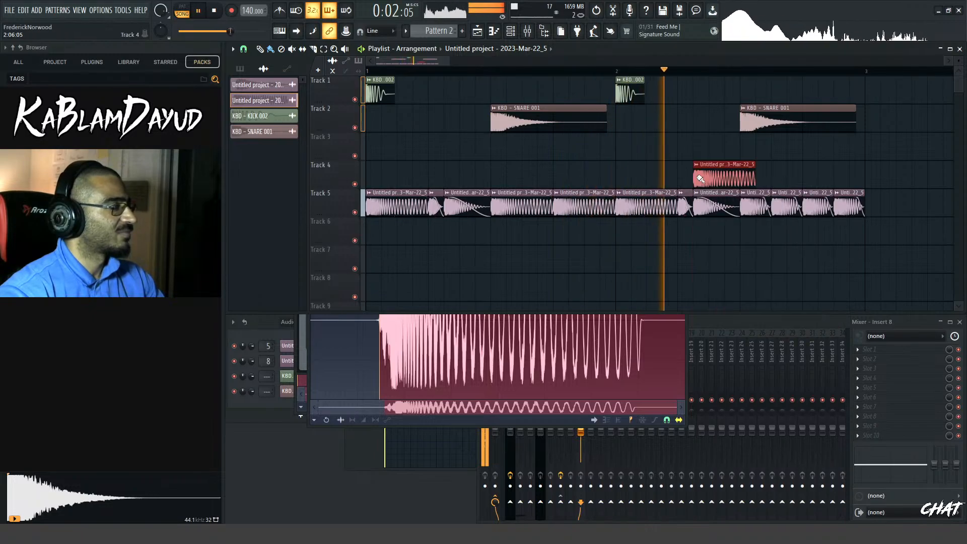
{"action": "right_click", "coordinate": [709, 177]}
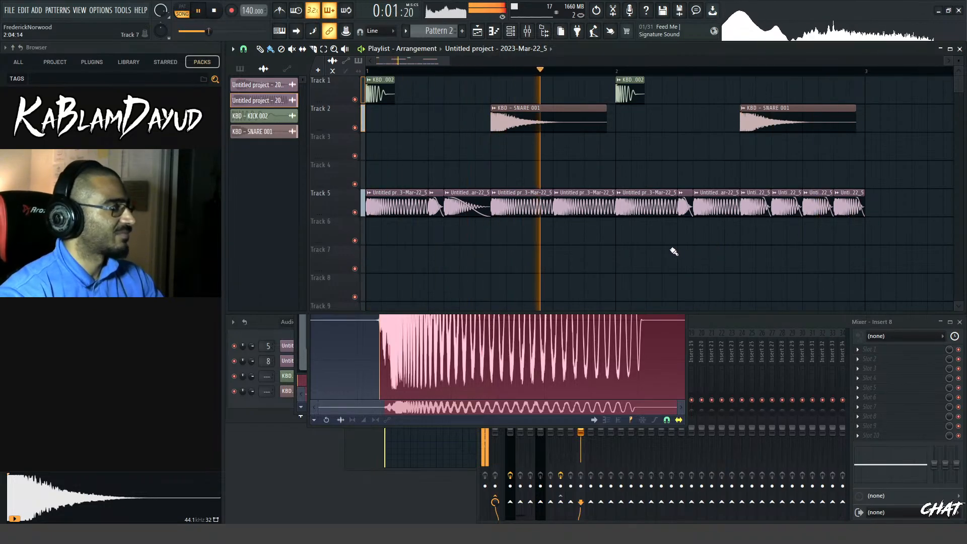
{"action": "key", "text": "space"}
{"action": "scroll", "coordinate": [809, 230], "scroll_direction": "down", "scroll_amount": 4}
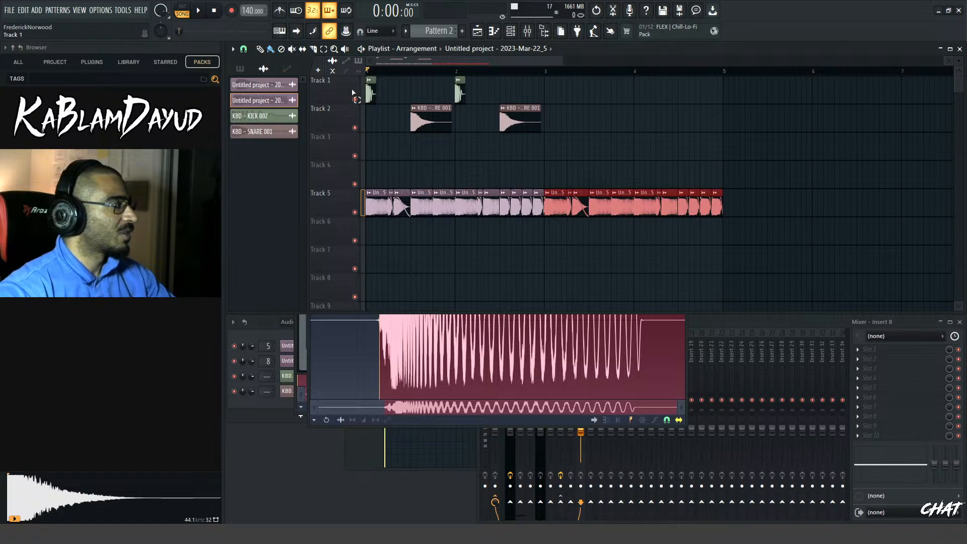
Duplicate the kick and snare clips on Tracks 1 and 2 into bars 3 and 4, and play the pattern
{"action": "left_click_drag", "start_coordinate": [367, 89], "coordinate": [569, 151]}
{"action": "key", "text": "ctrl+b"}
{"action": "key", "text": "space"}
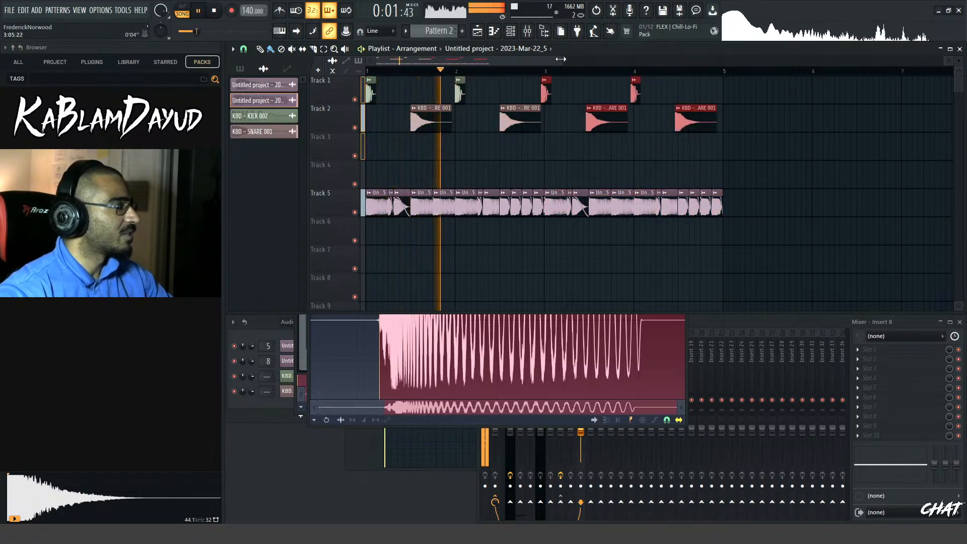
{"action": "scroll", "coordinate": [491, 111], "scroll_direction": "up", "scroll_amount": 4}
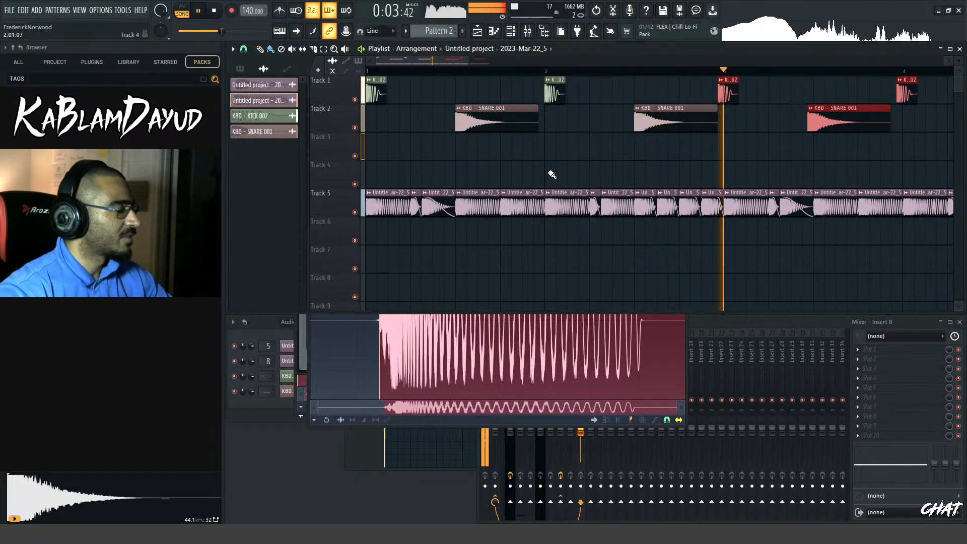
{"action": "key", "text": "space"}
{"action": "key", "text": "space"}
{"action": "key", "text": "space"}
Try to move the duplicated kick clip on Track 1 onto the start of bar 3
{"action": "scroll", "coordinate": [725, 123], "scroll_direction": "up", "scroll_amount": 3}
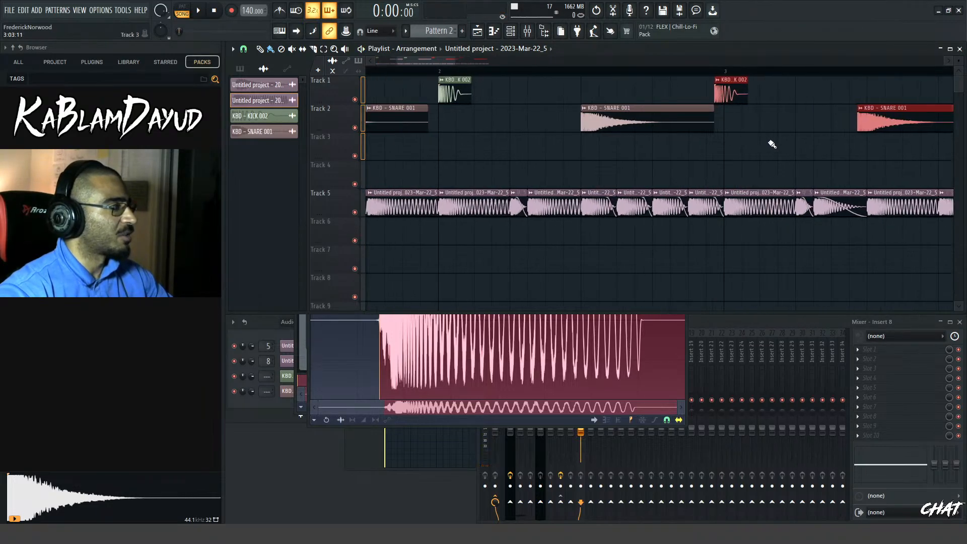
{"action": "scroll", "coordinate": [771, 144], "scroll_direction": "down", "scroll_amount": 3}
{"action": "left_click", "coordinate": [721, 77]}
{"action": "scroll", "coordinate": [726, 78], "scroll_direction": "up", "scroll_amount": 5}
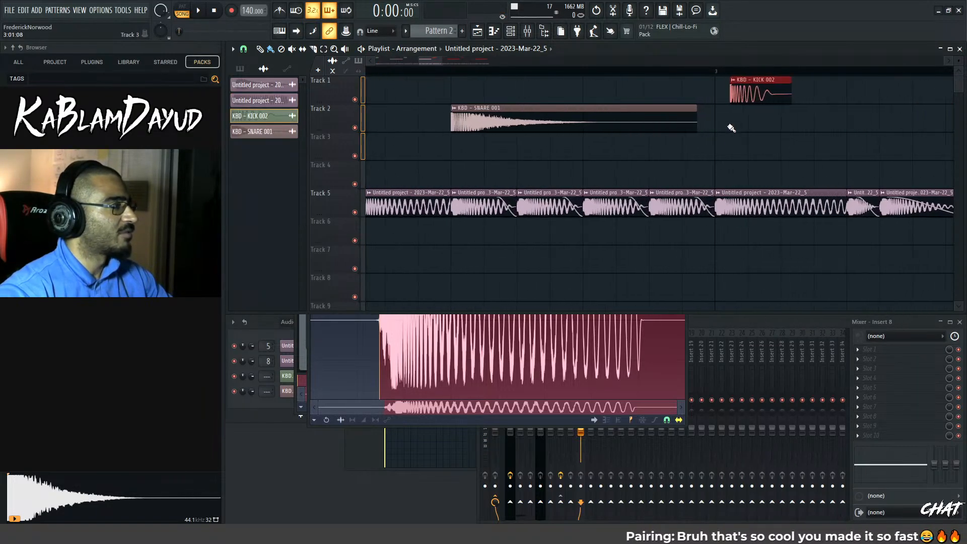
{"action": "left_click_drag", "start_coordinate": [745, 79], "coordinate": [700, 78]}
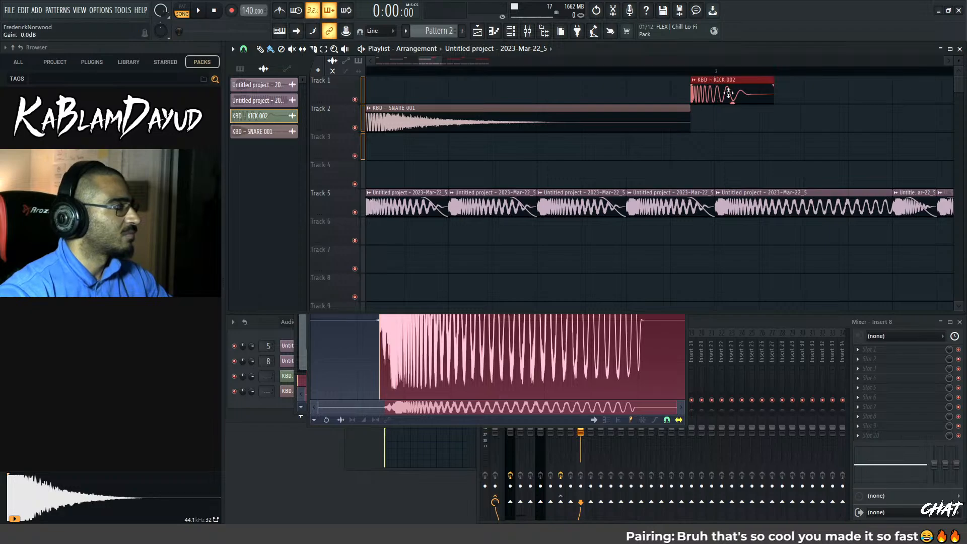
Set the playlist snap to 1/4 step and nudge the duplicated kick clip toward the bar 3 line
{"action": "left_click", "coordinate": [245, 50]}
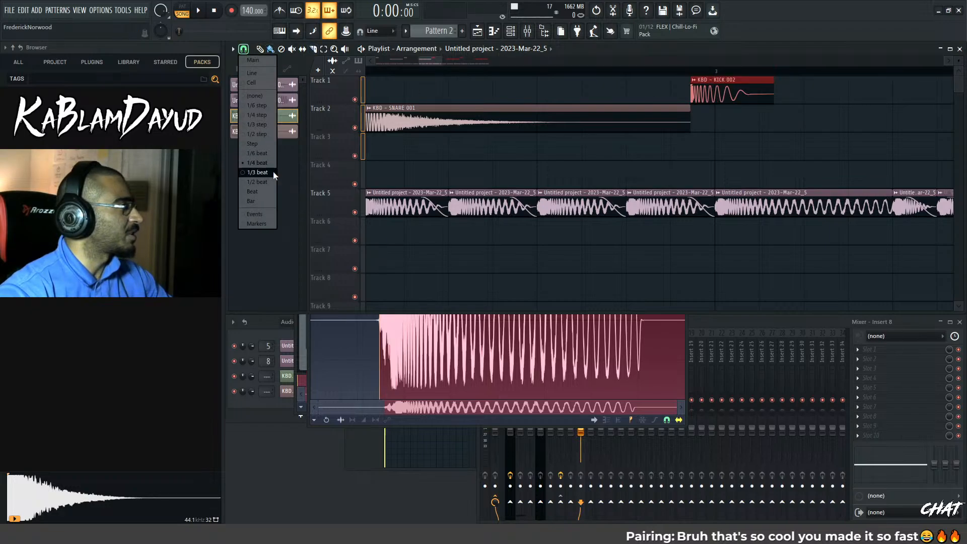
{"action": "left_click", "coordinate": [262, 116]}
{"action": "mouse_move", "coordinate": [716, 85]}
{"action": "left_mouse_down"}
{"action": "mouse_move", "coordinate": [739, 85]}
{"action": "mouse_move", "coordinate": [701, 97]}
{"action": "left_mouse_up"}
{"action": "scroll", "coordinate": [741, 114], "scroll_direction": "up", "scroll_amount": 2}
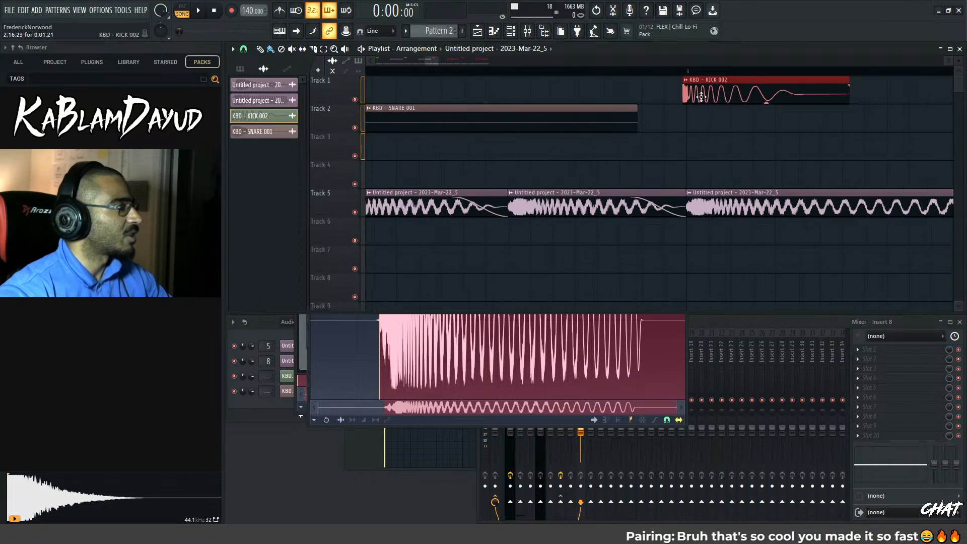
Replace the misaligned kick and snare copies in bars 3 and 4 with copies aligned to the bar lines, and play the pattern
{"action": "scroll", "coordinate": [832, 108], "scroll_direction": "down", "scroll_amount": 2}
{"action": "scroll", "coordinate": [687, 108], "scroll_direction": "down", "scroll_amount": 3}
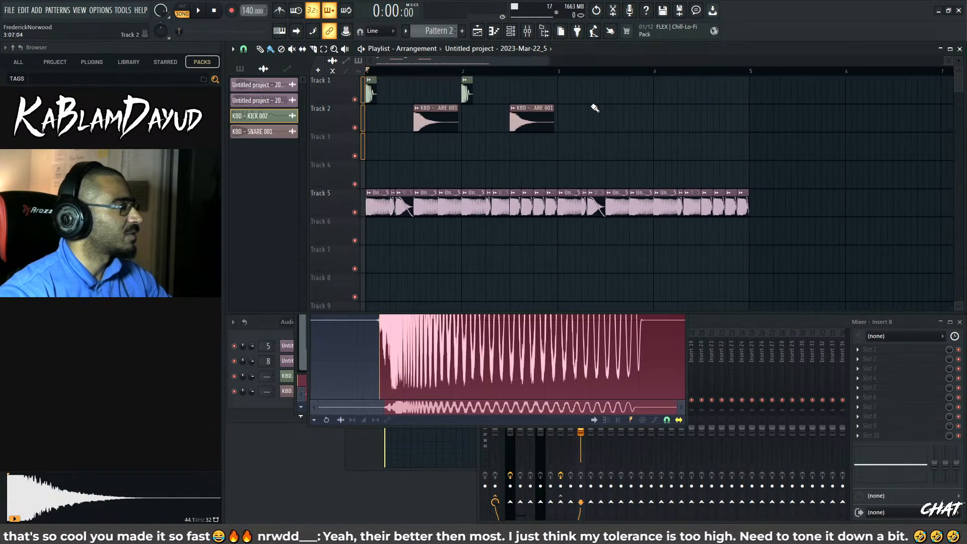
{"action": "scroll", "coordinate": [594, 108], "scroll_direction": "up", "scroll_amount": 4}
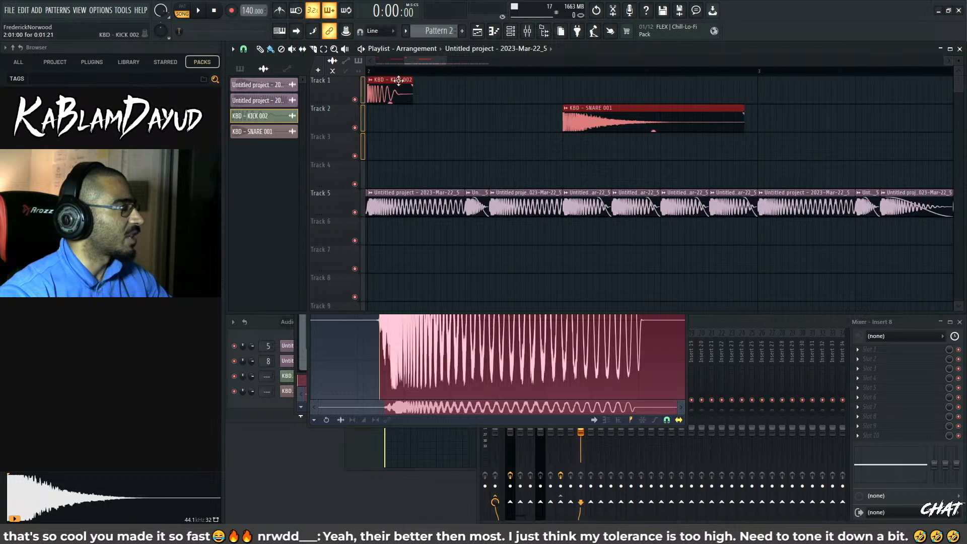
{"action": "left_click_drag", "start_coordinate": [398, 81], "coordinate": [803, 95]}
{"action": "key", "text": "space"}
{"action": "scroll", "coordinate": [463, 117], "scroll_direction": "down", "scroll_amount": 3}
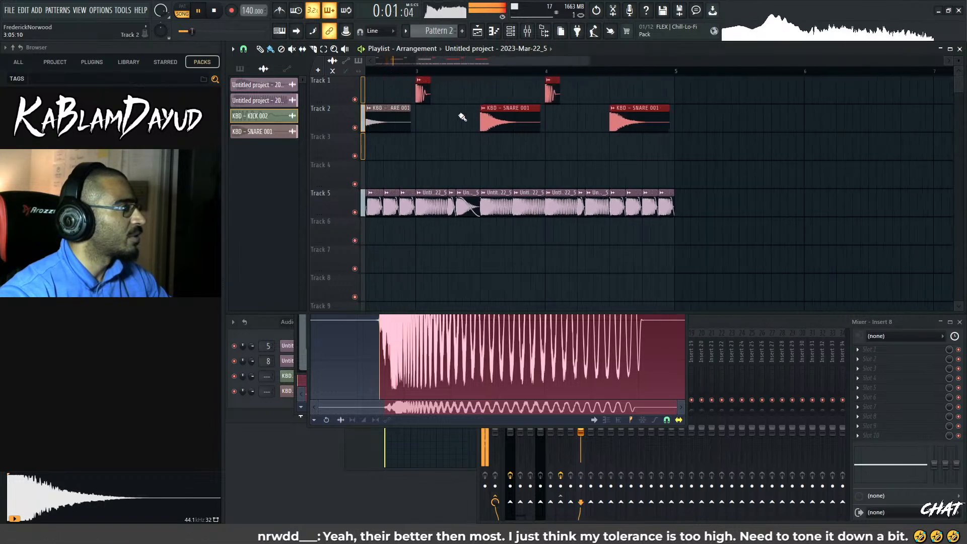
{"action": "scroll", "coordinate": [463, 117], "scroll_direction": "down", "scroll_amount": 3}
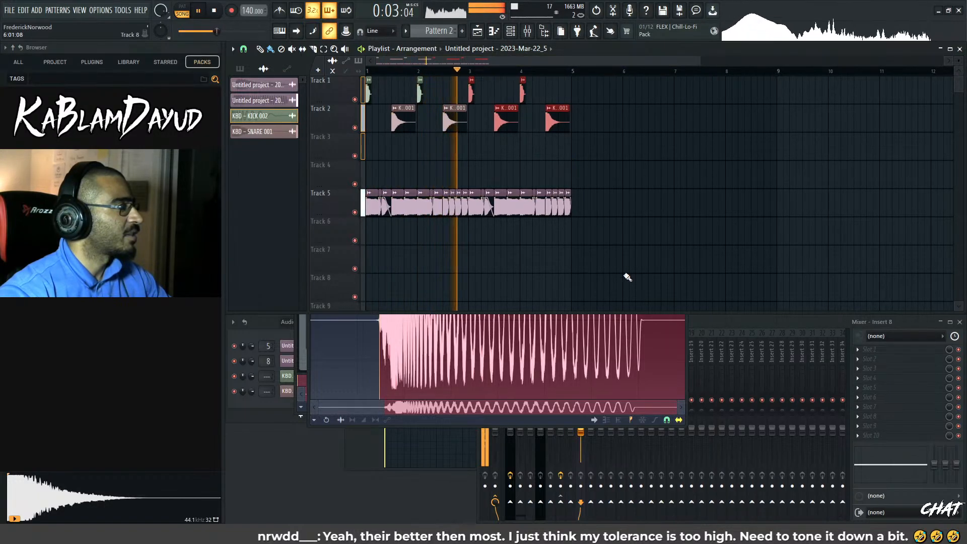
{"action": "scroll", "coordinate": [680, 212], "scroll_direction": "up", "scroll_amount": 3}
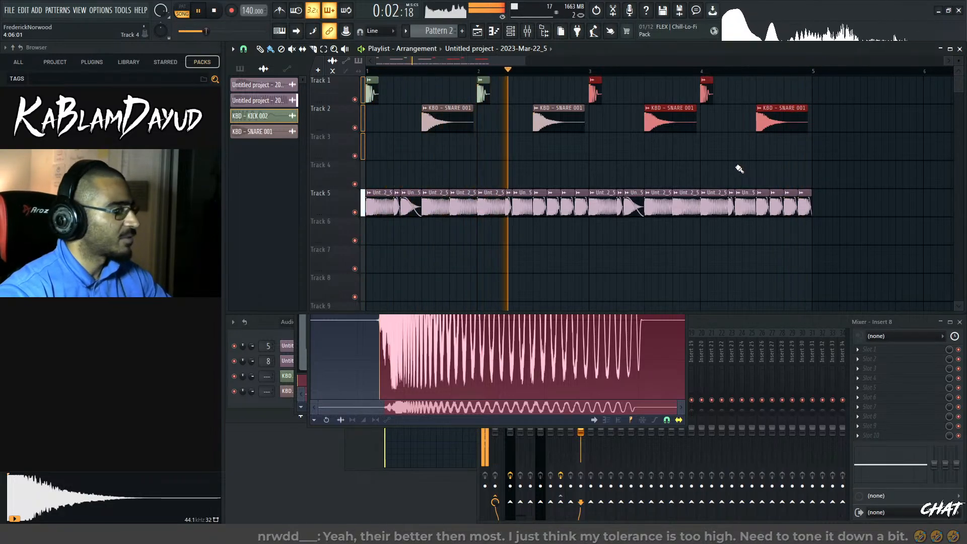
{"action": "key", "text": "space"}
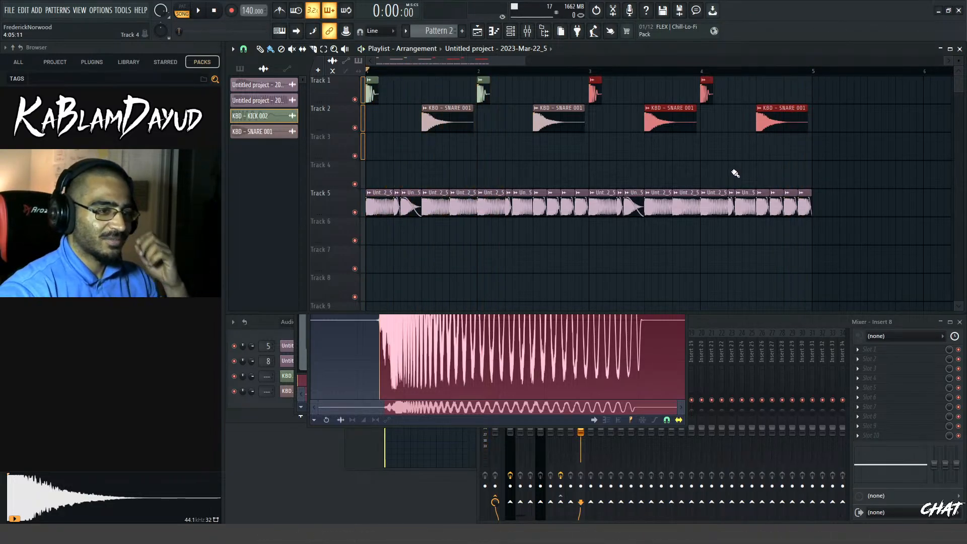
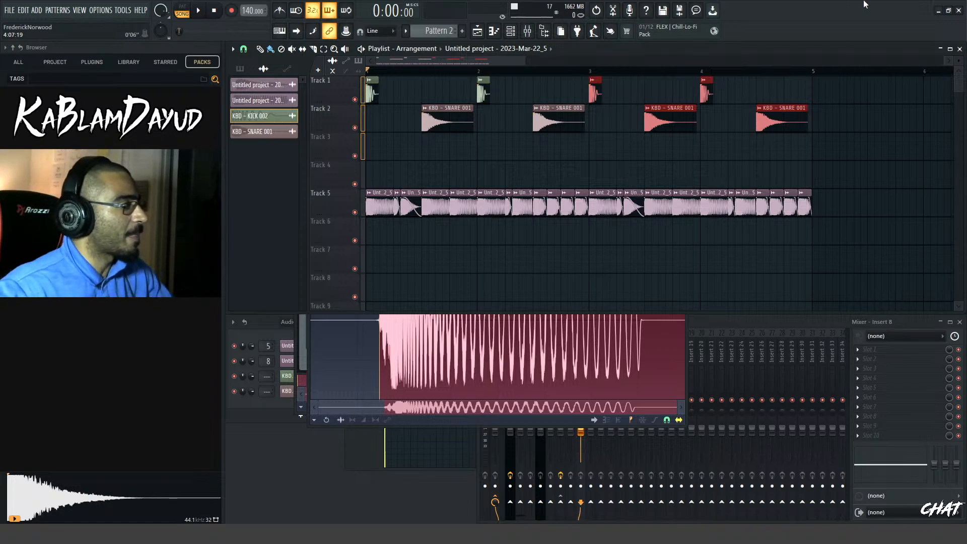
Select all the bass clips on Track 5 and play the four-bar arrangement
{"action": "left_click_drag", "start_coordinate": [527, 61], "coordinate": [598, 68]}
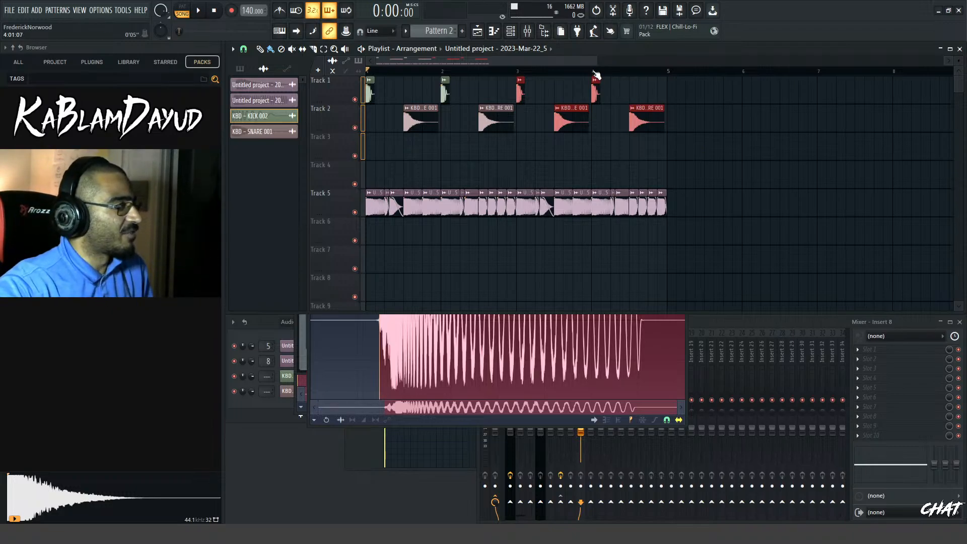
{"action": "left_click_drag", "start_coordinate": [594, 65], "coordinate": [553, 69]}
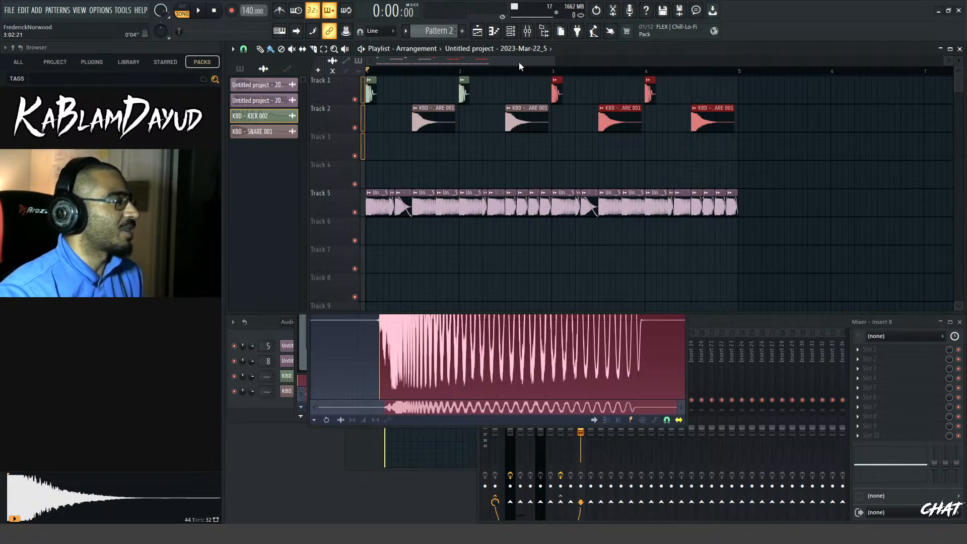
{"action": "left_click_drag", "start_coordinate": [556, 63], "coordinate": [521, 68]}
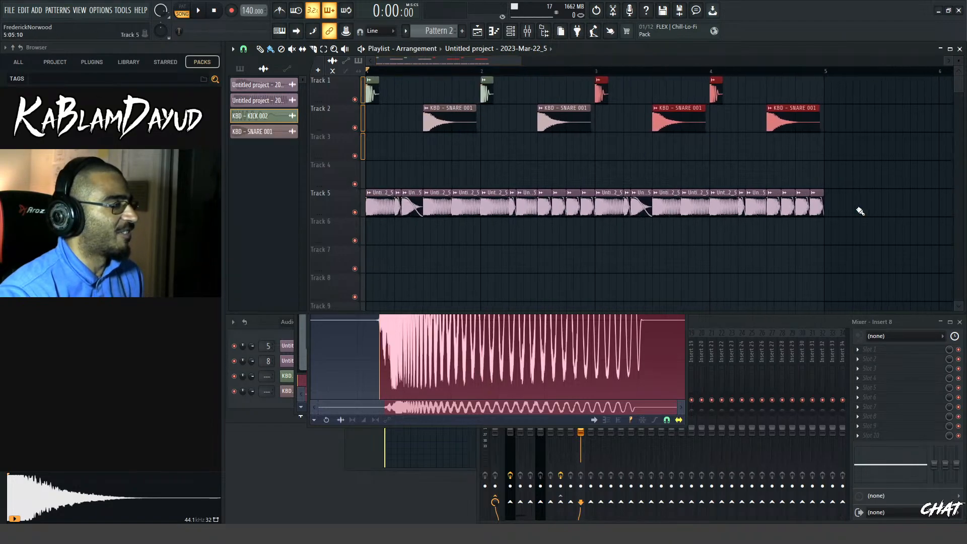
{"action": "left_click_drag", "start_coordinate": [870, 206], "coordinate": [346, 187]}
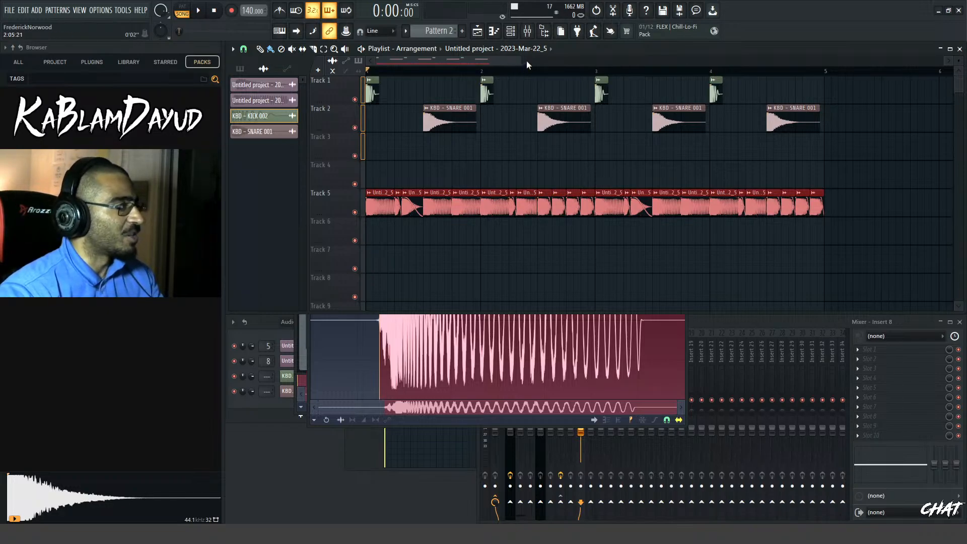
{"action": "left_click_drag", "start_coordinate": [527, 64], "coordinate": [540, 65]}
{"action": "key", "text": "space"}
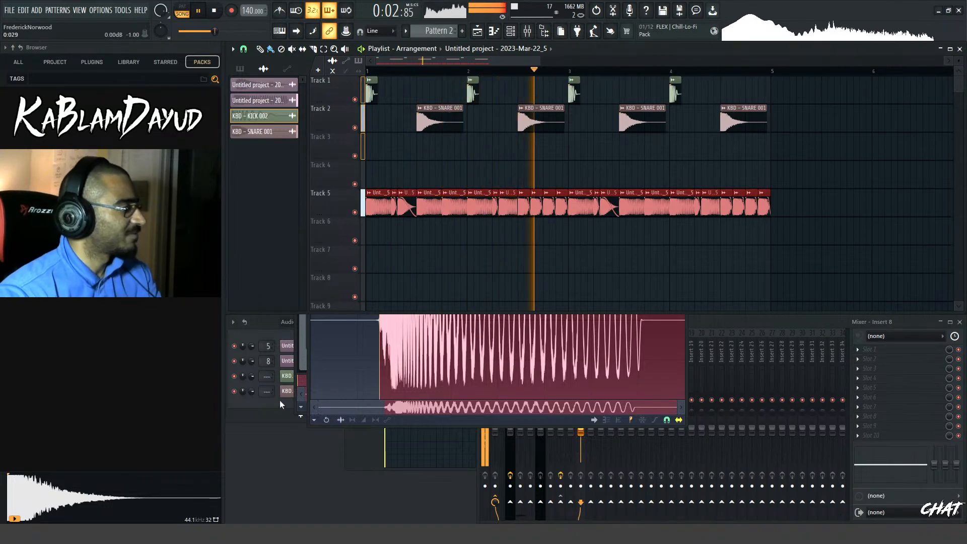
{"action": "left_click", "coordinate": [259, 409]}
{"action": "key", "text": "space"}
Filter the channel rack to the Unsorted channels and open the Phase Plant instrument
{"action": "left_click", "coordinate": [290, 322]}
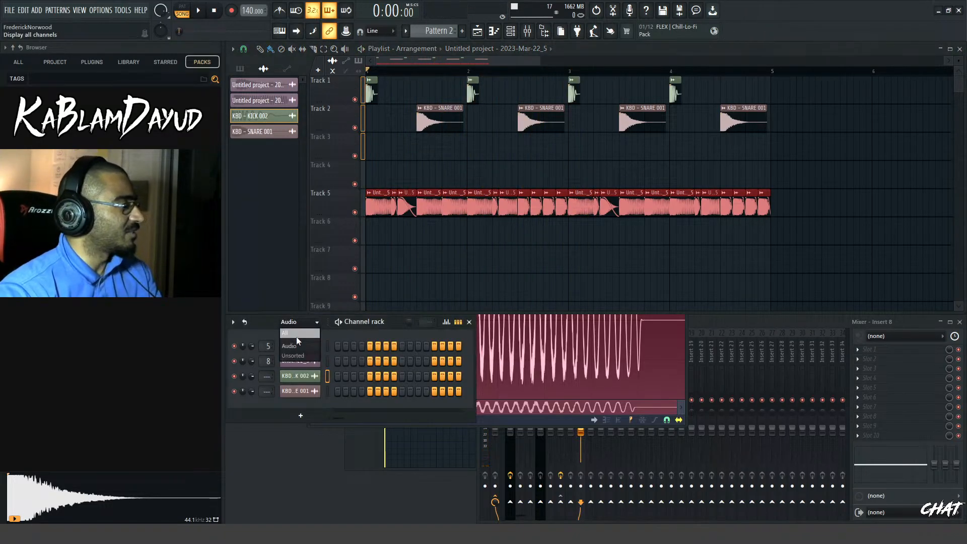
{"action": "left_click", "coordinate": [296, 355]}
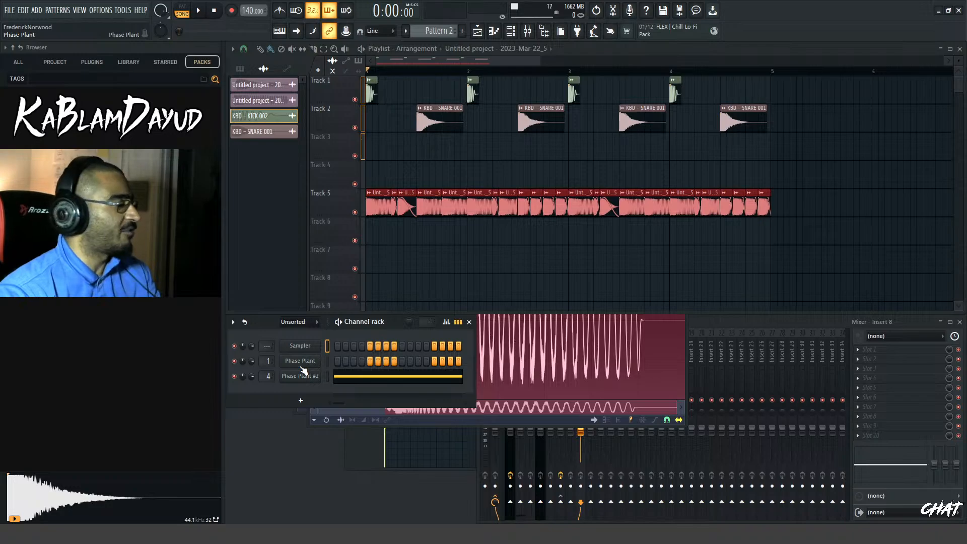
{"action": "left_click", "coordinate": [302, 365]}
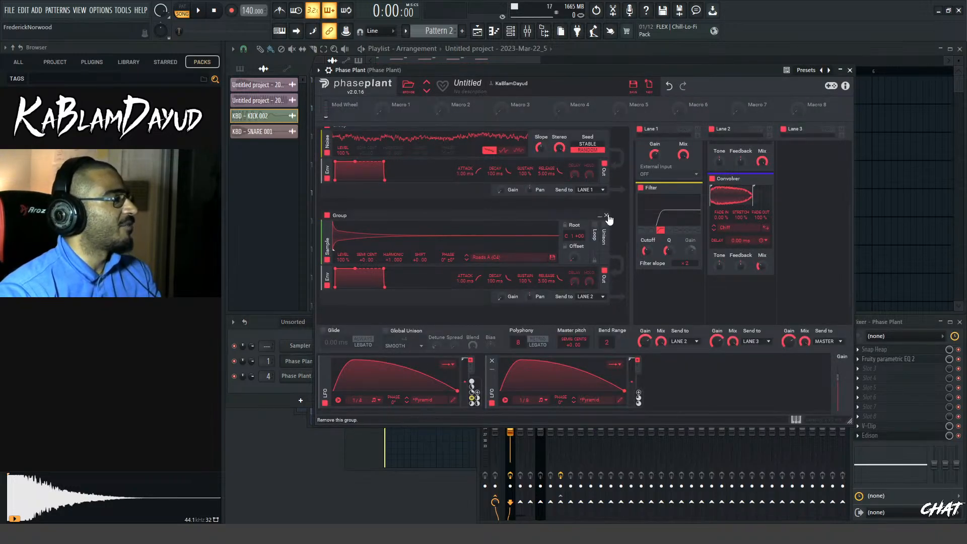
{"action": "scroll", "coordinate": [618, 209], "scroll_direction": "up", "scroll_amount": 10}
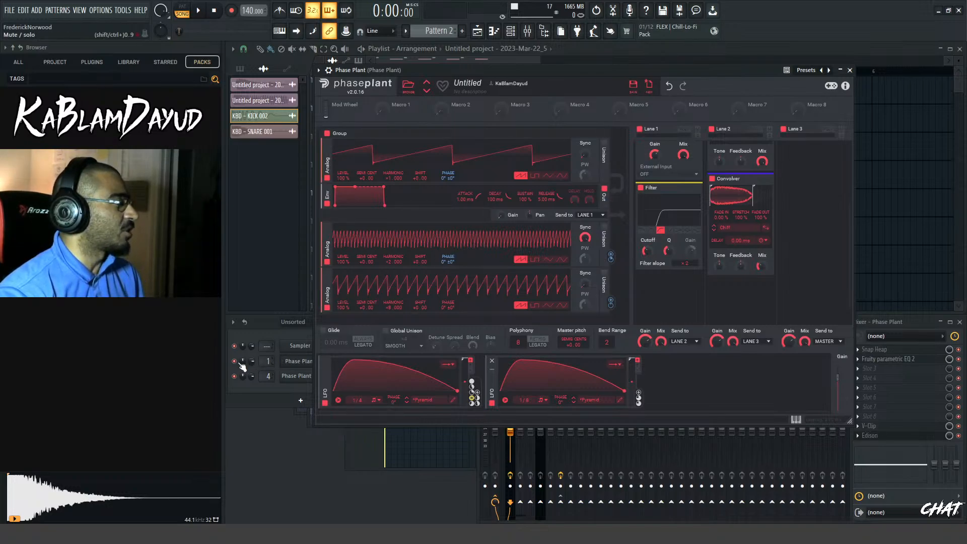
{"action": "left_click", "coordinate": [292, 348]}
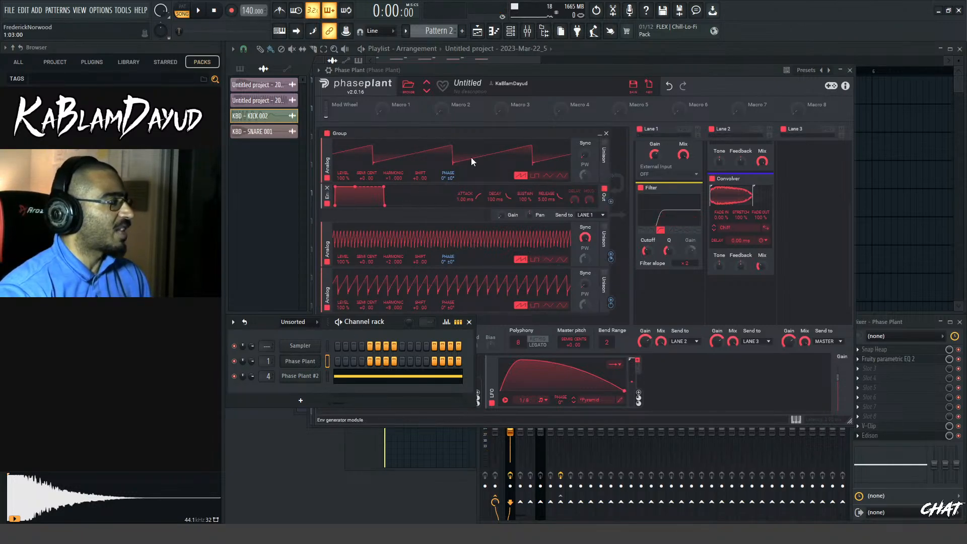
Examine Phase Plant's generator groups and the effects in Lanes 1, 2 and 3
{"action": "scroll", "coordinate": [626, 192], "scroll_direction": "down", "scroll_amount": 6}
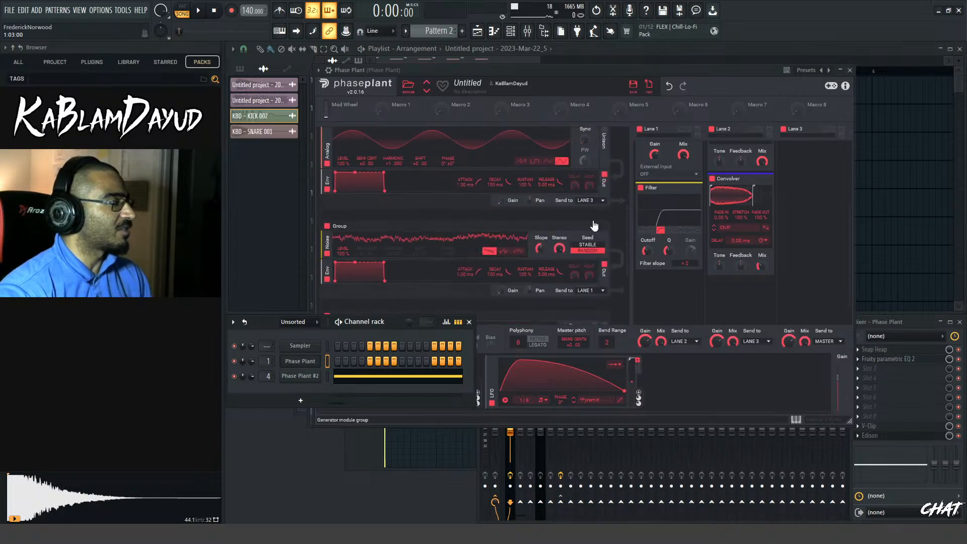
{"action": "scroll", "coordinate": [596, 188], "scroll_direction": "down", "scroll_amount": 2}
{"action": "scroll", "coordinate": [728, 201], "scroll_direction": "up", "scroll_amount": 4}
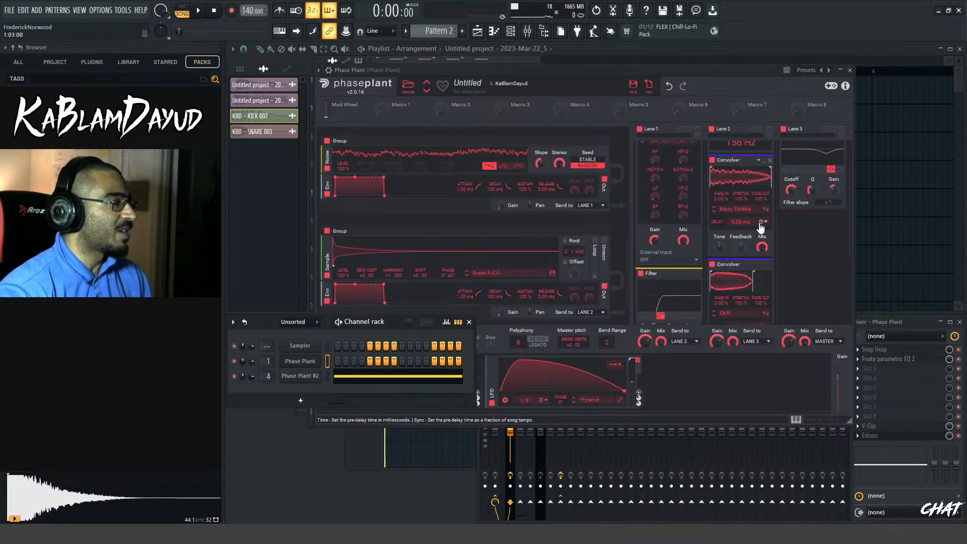
{"action": "scroll", "coordinate": [728, 201], "scroll_direction": "down", "scroll_amount": 2}
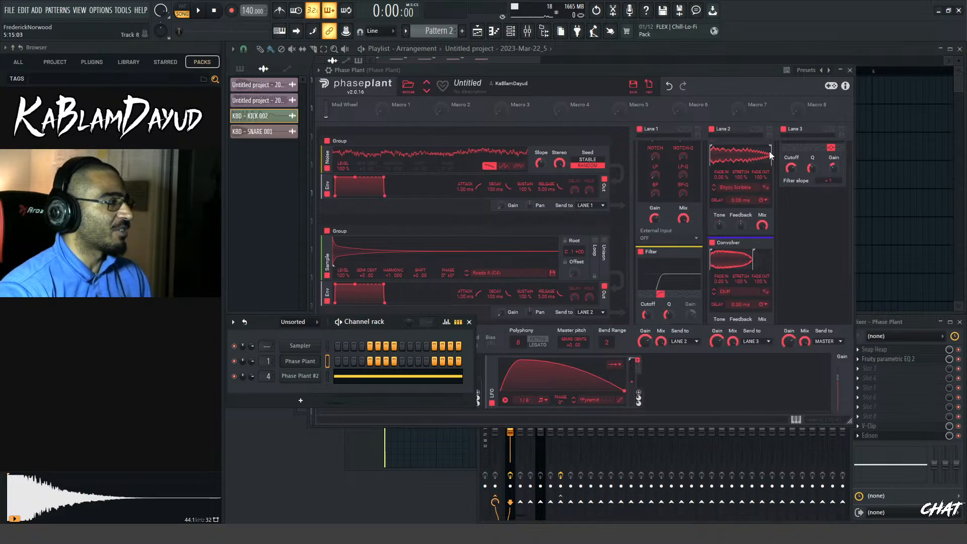
{"action": "scroll", "coordinate": [745, 232], "scroll_direction": "up", "scroll_amount": 2}
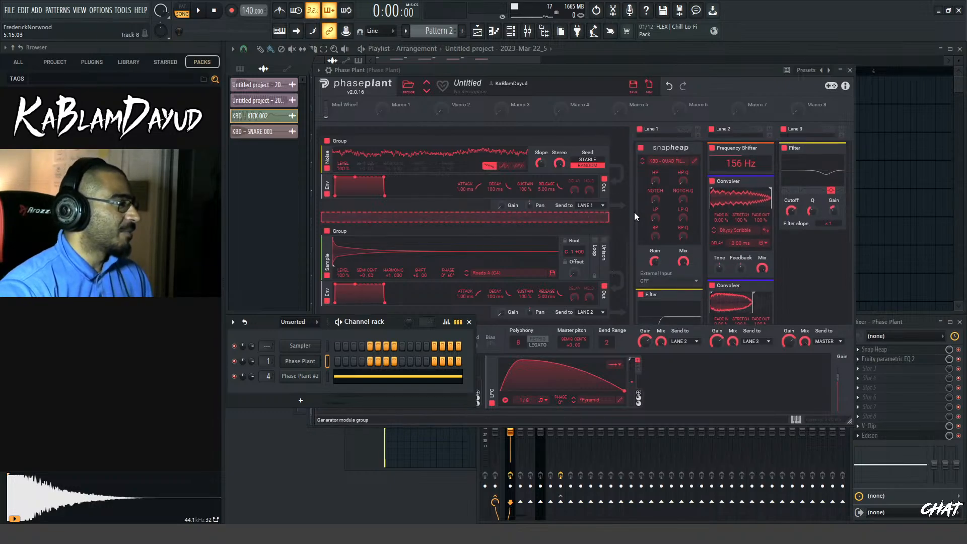
{"action": "scroll", "coordinate": [624, 217], "scroll_direction": "up", "scroll_amount": 2}
{"action": "scroll", "coordinate": [627, 227], "scroll_direction": "up", "scroll_amount": 6}
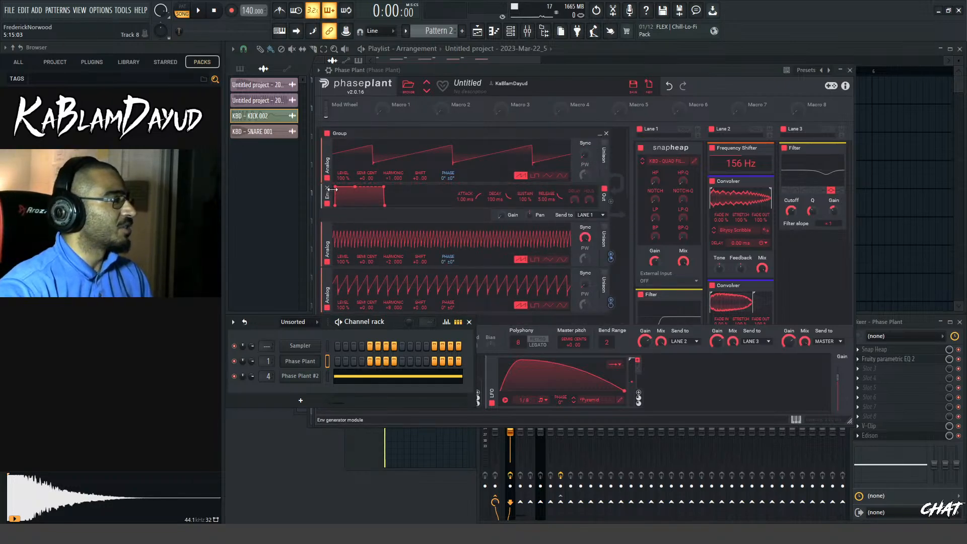
{"action": "scroll", "coordinate": [403, 201], "scroll_direction": "down", "scroll_amount": 8}
{"action": "scroll", "coordinate": [422, 196], "scroll_direction": "up", "scroll_amount": 3}
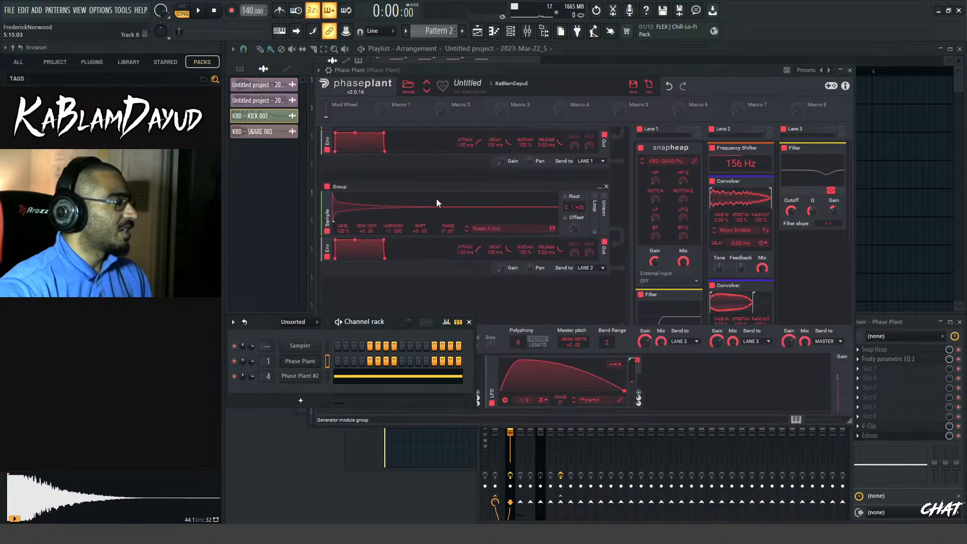
{"action": "scroll", "coordinate": [509, 196], "scroll_direction": "up", "scroll_amount": 5}
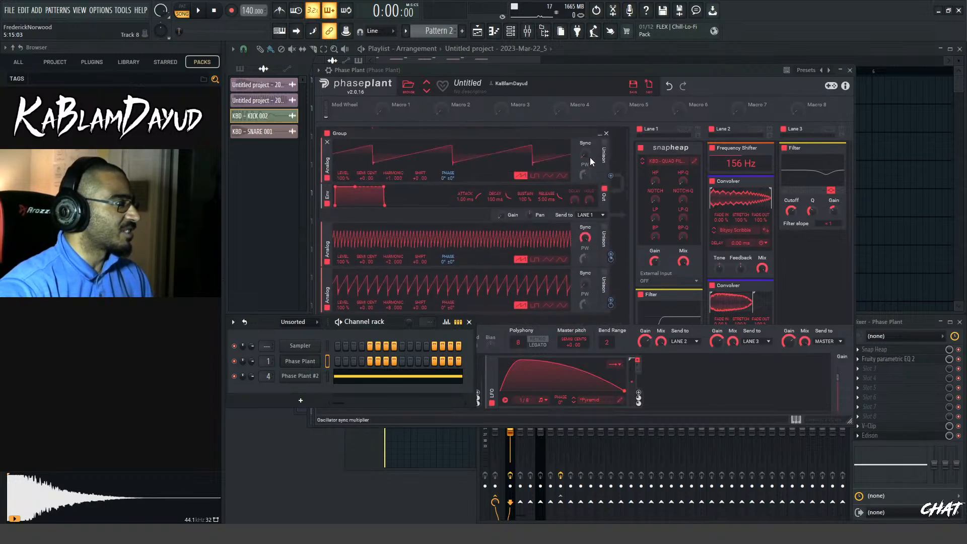
{"action": "scroll", "coordinate": [590, 160], "scroll_direction": "down", "scroll_amount": 8}
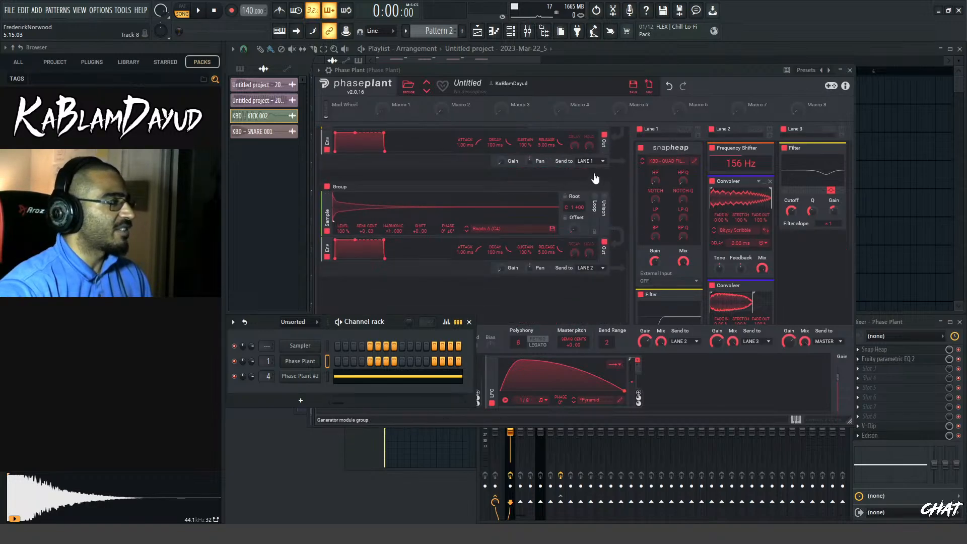
Close Phase Plant, audition the Phase Plant #2 sub sound, and reopen Phase Plant to audition its bass on F2
{"action": "left_click_drag", "start_coordinate": [731, 73], "coordinate": [762, 75]}
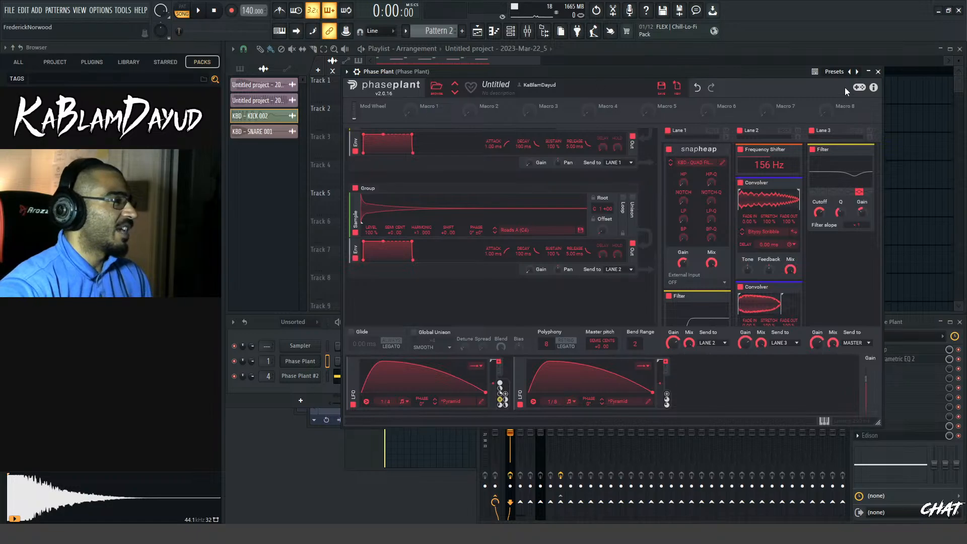
{"action": "left_click", "coordinate": [879, 72]}
{"action": "left_click", "coordinate": [300, 376]}
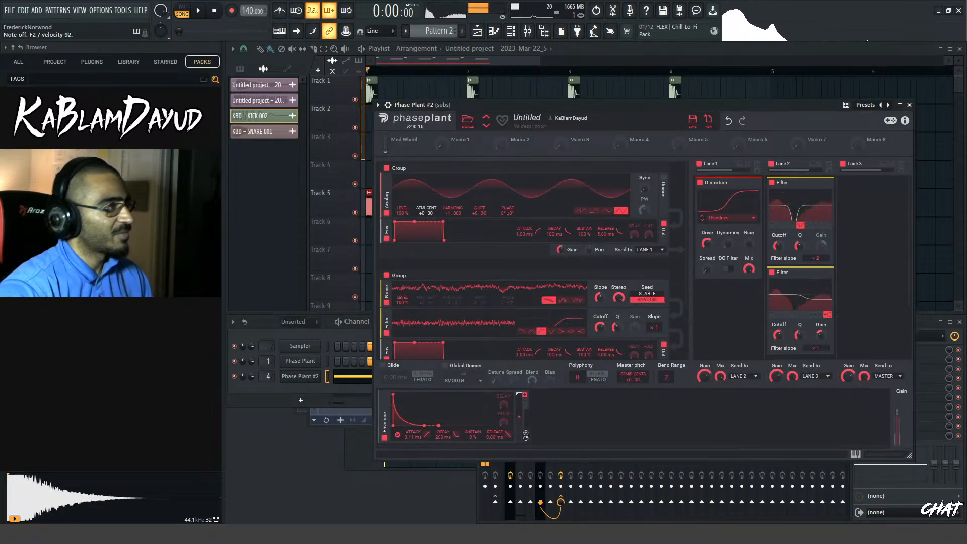
{"action": "left_click", "coordinate": [520, 64]}
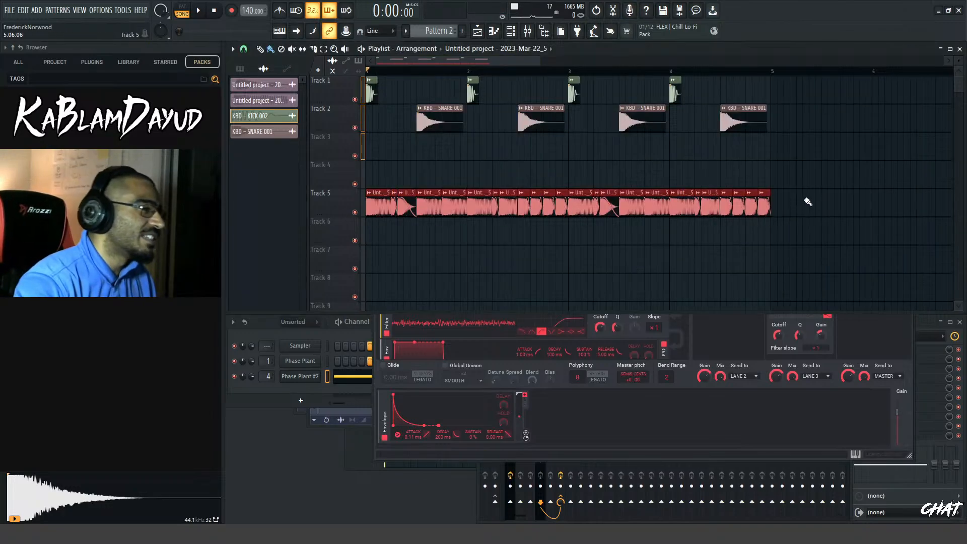
{"action": "left_click", "coordinate": [304, 361]}
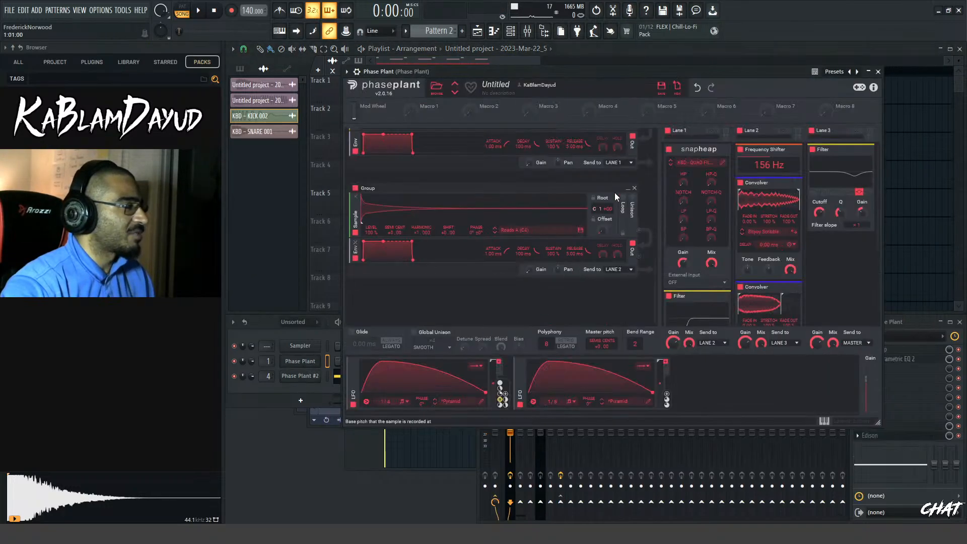
{"action": "scroll", "coordinate": [647, 211], "scroll_direction": "up", "scroll_amount": 8}
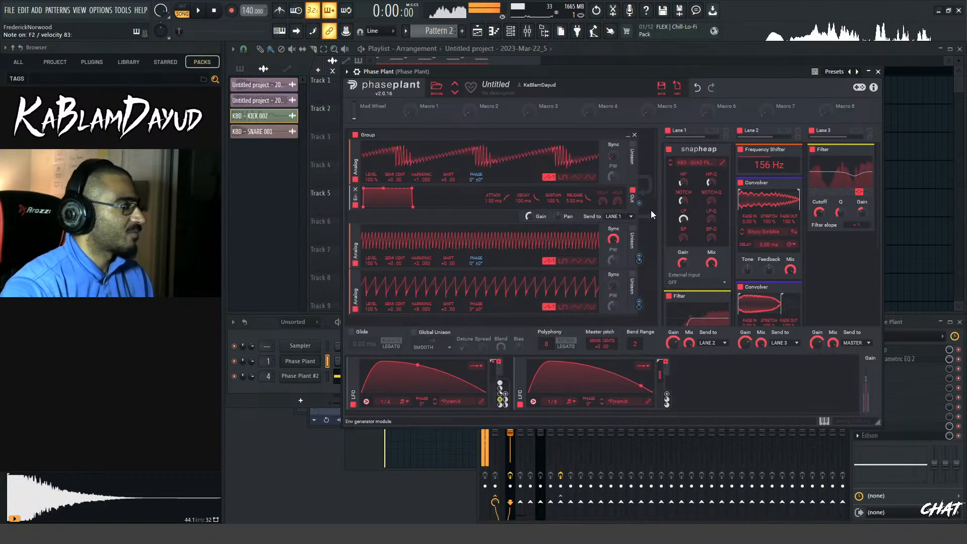
Save the project and delete all the bass clips from Track 5, with Tracks 1 to 3 muted
{"action": "key", "text": "ctrl+s"}
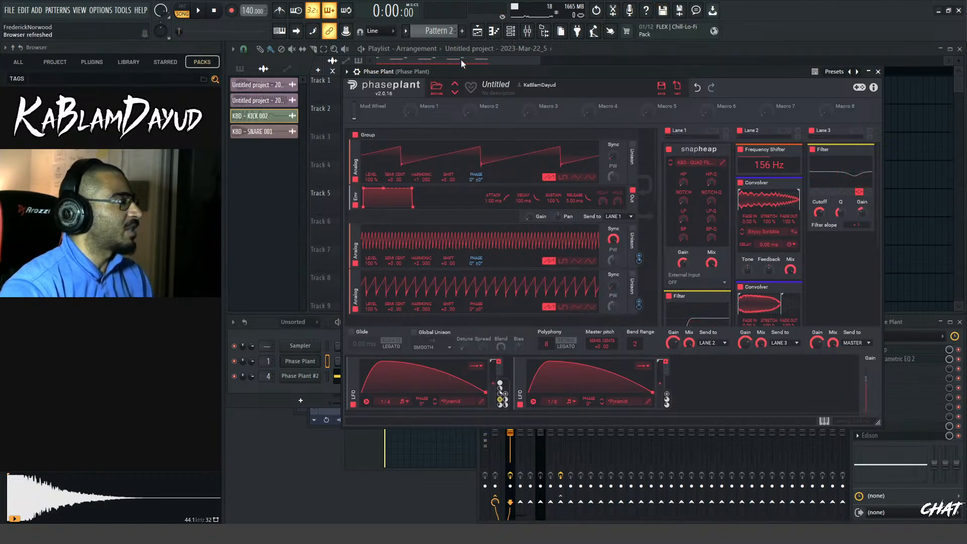
{"action": "key", "text": "F5"}
{"action": "key", "text": "Delete"}
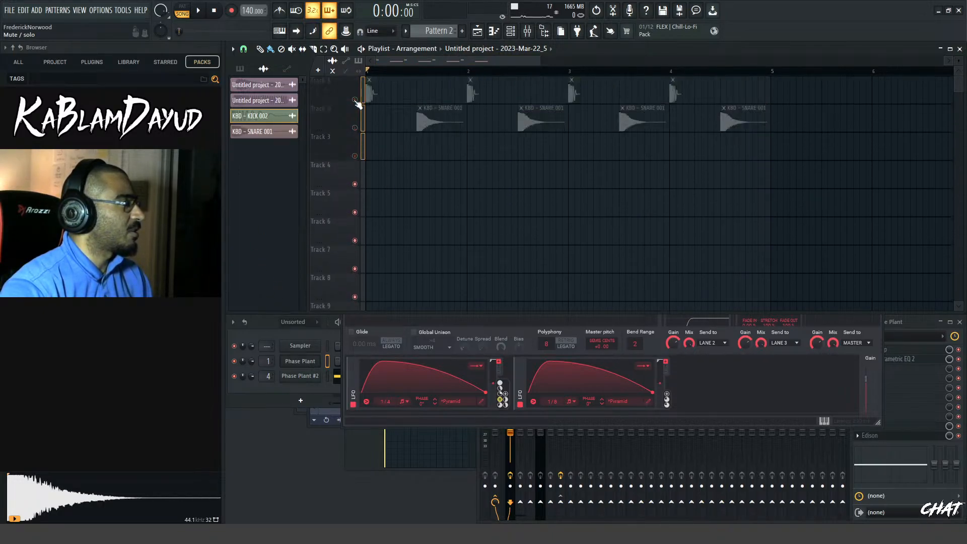
List the patterns in the picker and place Pattern 3 at bar 1 of Track 4 to audition it
{"action": "scroll", "coordinate": [375, 194], "scroll_direction": "down", "scroll_amount": 3}
{"action": "left_click", "coordinate": [240, 68]}
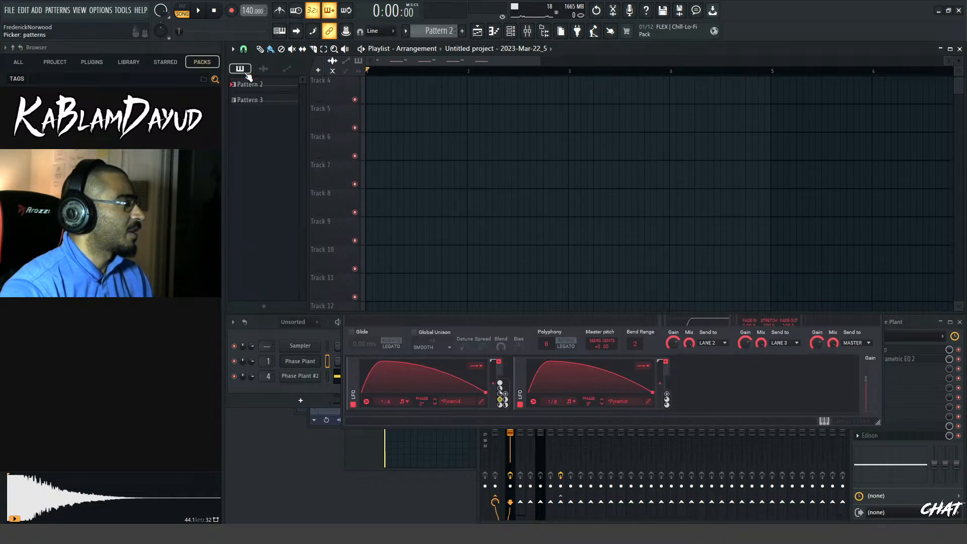
{"action": "left_click_drag", "start_coordinate": [269, 105], "coordinate": [382, 86]}
{"action": "key", "text": "space"}
{"action": "key", "text": "space"}
{"action": "key", "text": "space"}
{"action": "key", "text": "space"}
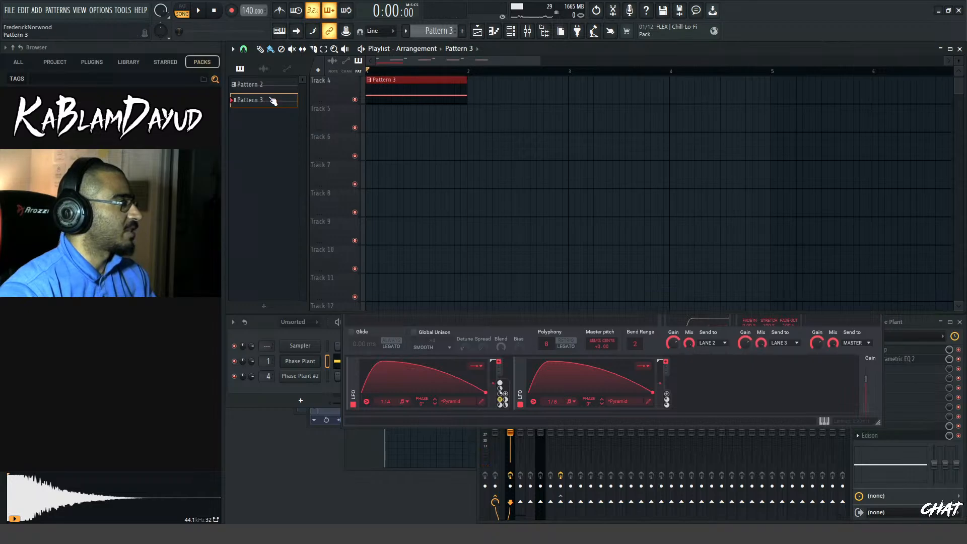
Replace the Pattern 3 clip on Track 4 with Pattern 2 at bar 1 of Track 6 and play it
{"action": "right_click", "coordinate": [385, 94]}
{"action": "left_click_drag", "start_coordinate": [262, 84], "coordinate": [444, 151]}
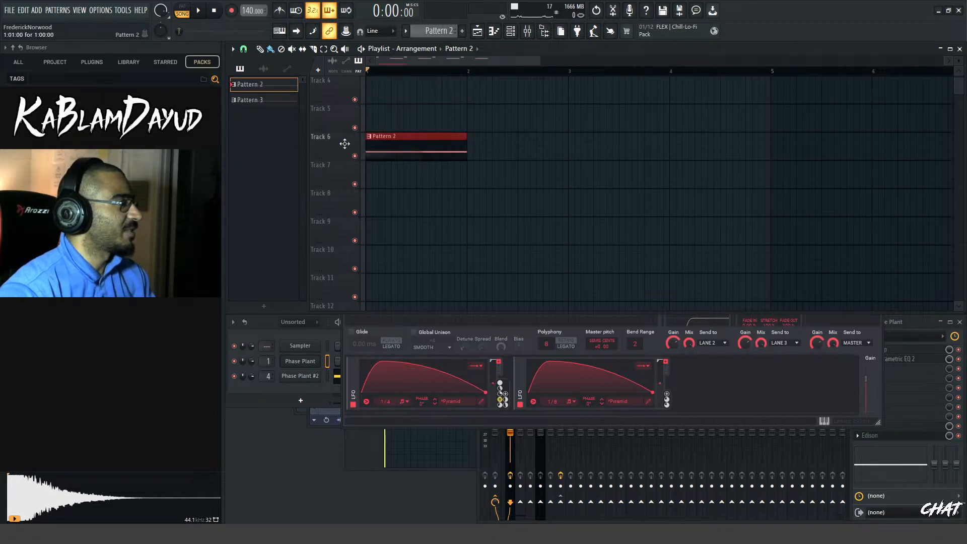
{"action": "key", "text": "space"}
{"action": "key", "text": "space"}
Open Pattern 2 in the piano roll and rename the pattern SUBS
{"action": "double_click", "coordinate": [394, 151]}
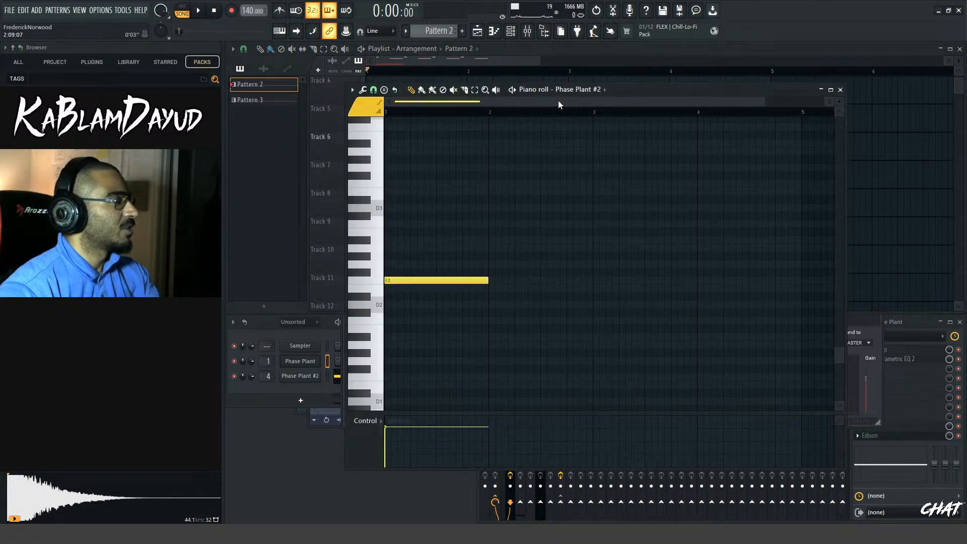
{"action": "key", "text": "r"}
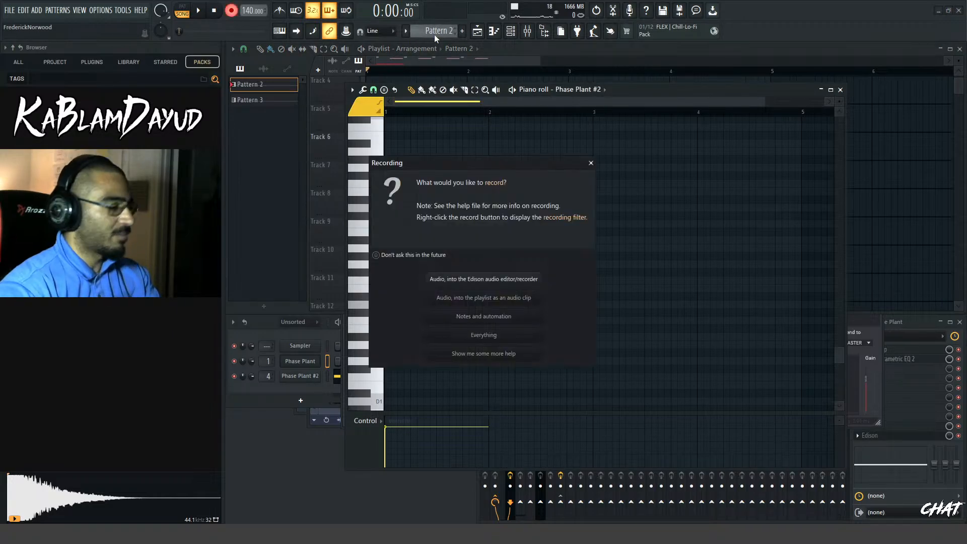
{"action": "left_click", "coordinate": [591, 163]}
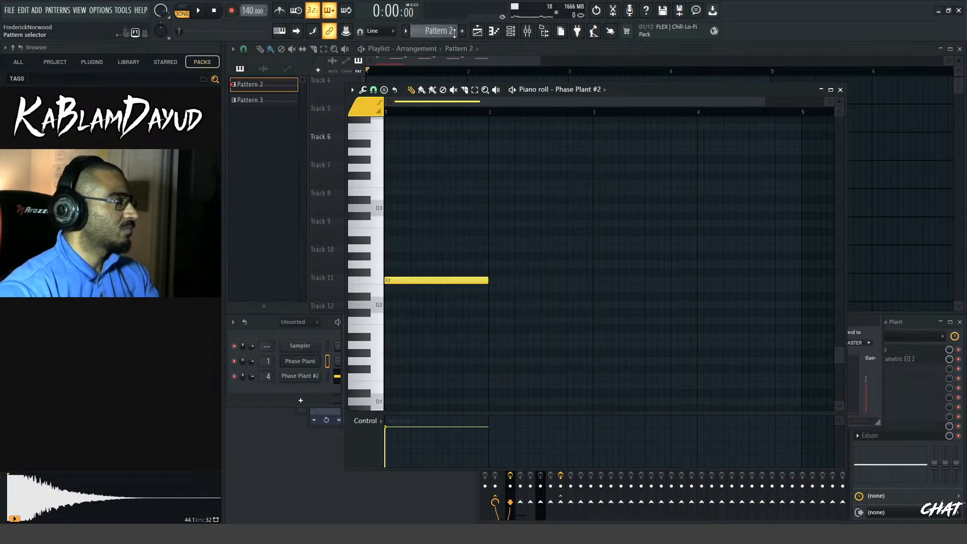
{"action": "left_click", "coordinate": [448, 35]}
{"action": "key", "text": "F2"}
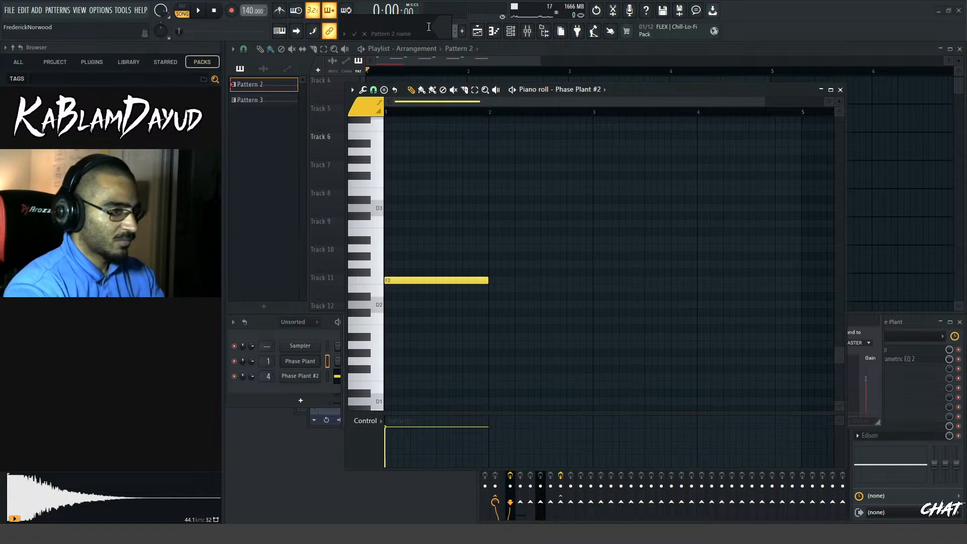
{"action": "type", "text": "SUBS"}
{"action": "key", "text": "Return"}
Play the SUBS pattern several times and return to the playlist
{"action": "key", "text": "space"}
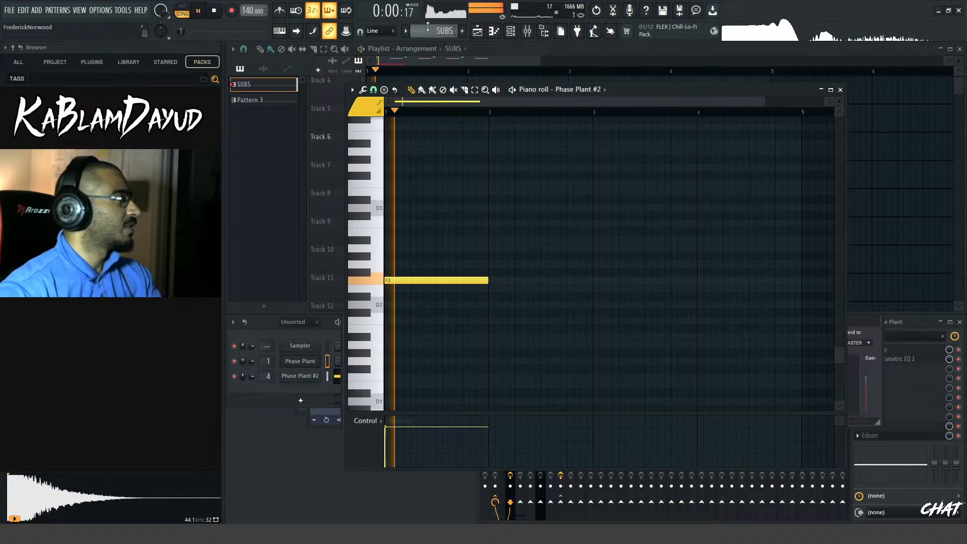
{"action": "key", "text": "space"}
{"action": "key", "text": "space"}
{"action": "key", "text": "space"}
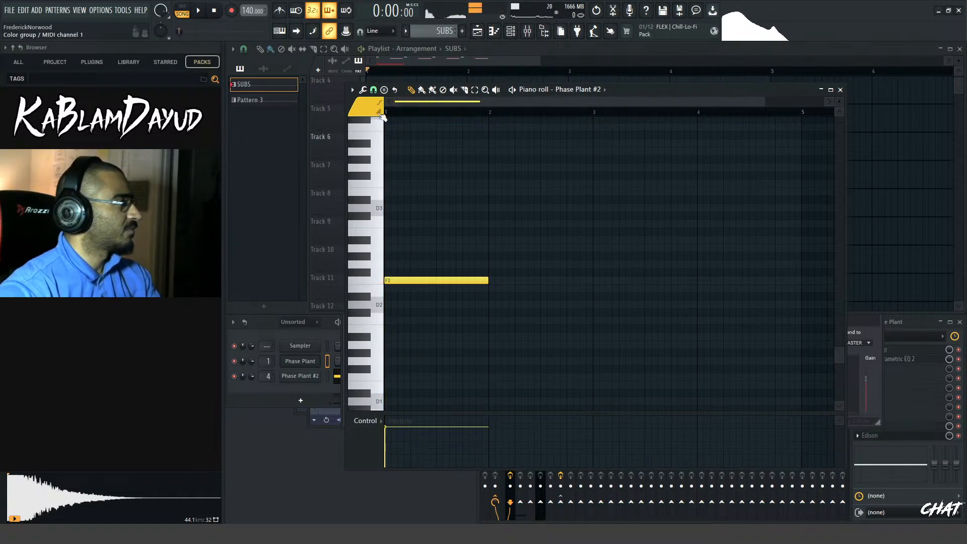
{"action": "left_click", "coordinate": [507, 65]}
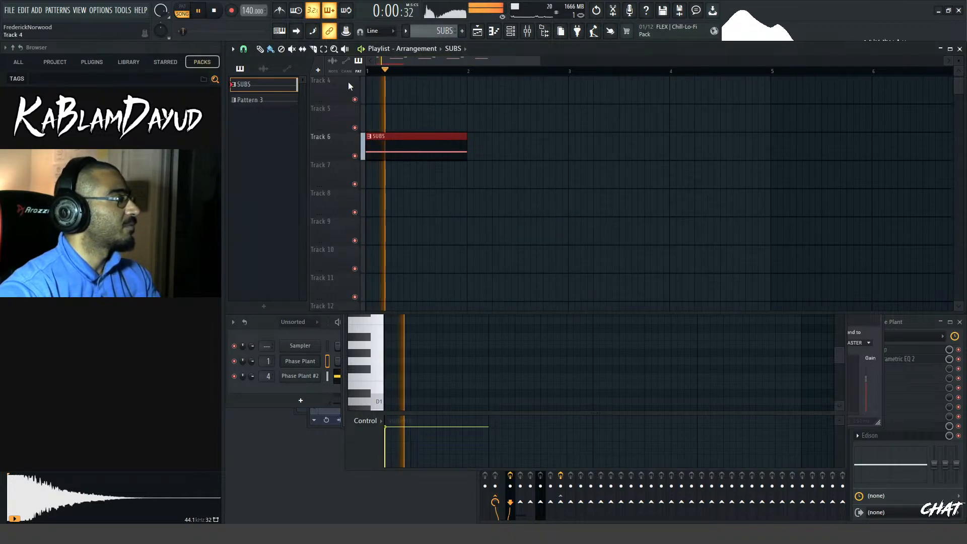
Select Pattern 3 and switch both Convolvers in Lane 2 of its Phase Plant patch to different impulse responses
{"action": "left_click", "coordinate": [259, 100]}
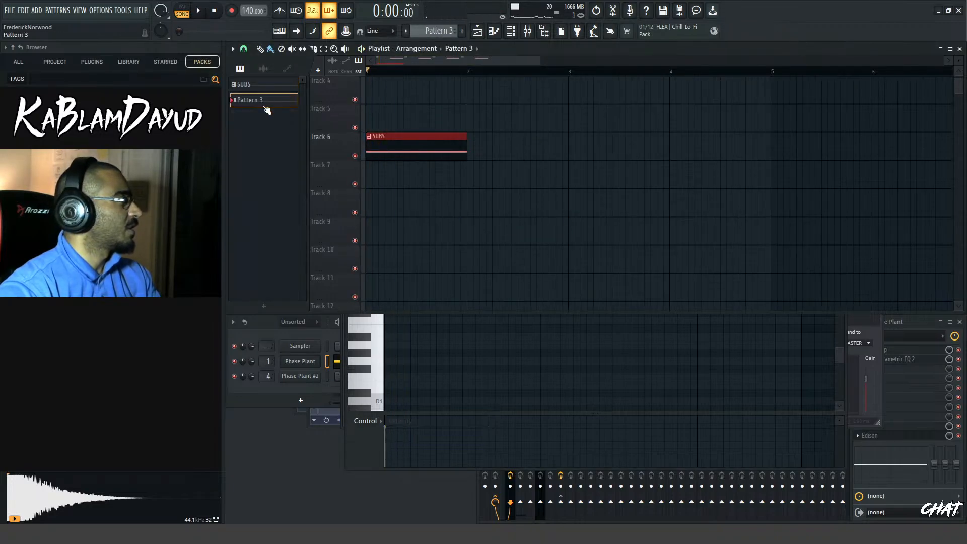
{"action": "left_click", "coordinate": [302, 362]}
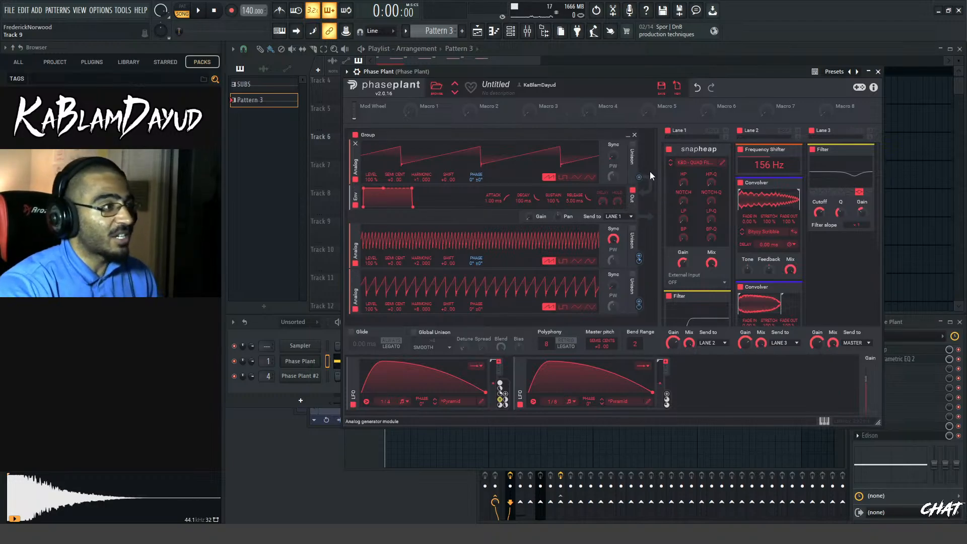
{"action": "scroll", "coordinate": [649, 172], "scroll_direction": "down", "scroll_amount": 1}
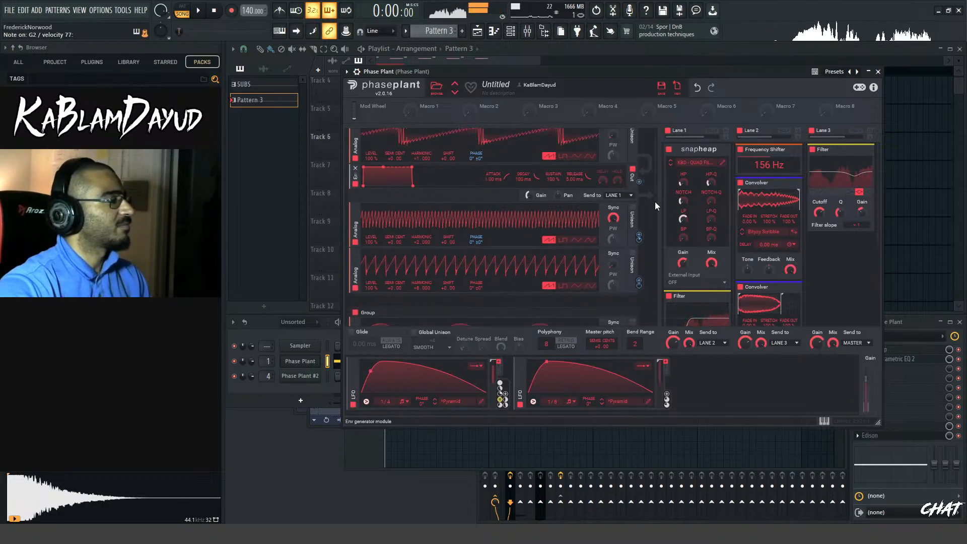
{"action": "mouse_move", "coordinate": [639, 241]}
{"action": "left_mouse_down"}
{"action": "mouse_move", "coordinate": [639, 268]}
{"action": "mouse_move", "coordinate": [639, 238]}
{"action": "left_mouse_up"}
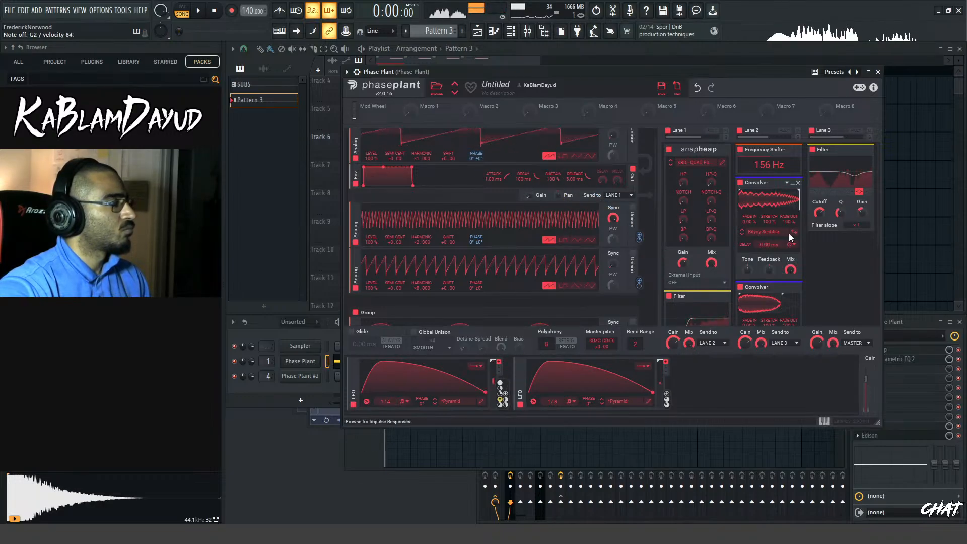
{"action": "left_click", "coordinate": [742, 235]}
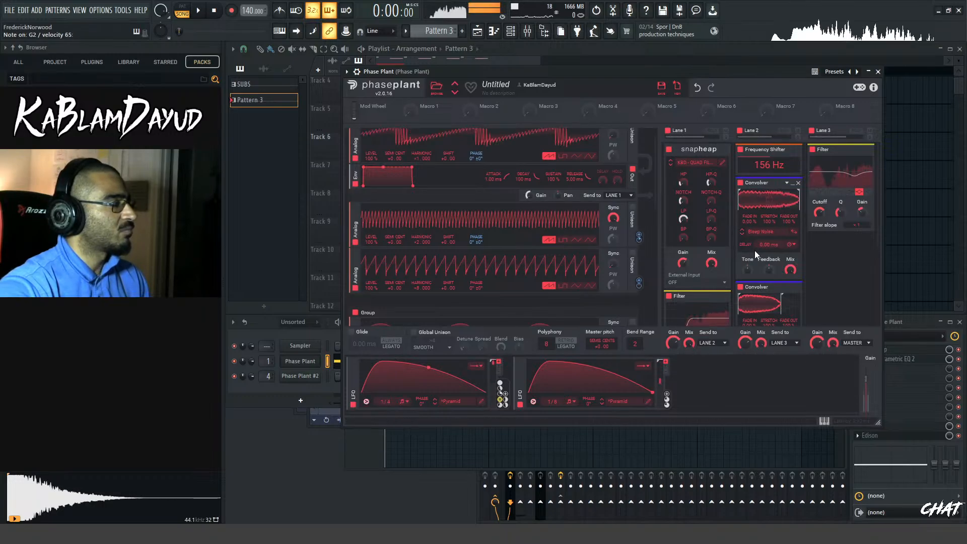
{"action": "scroll", "coordinate": [773, 250], "scroll_direction": "down", "scroll_amount": 2}
{"action": "left_click", "coordinate": [742, 296]}
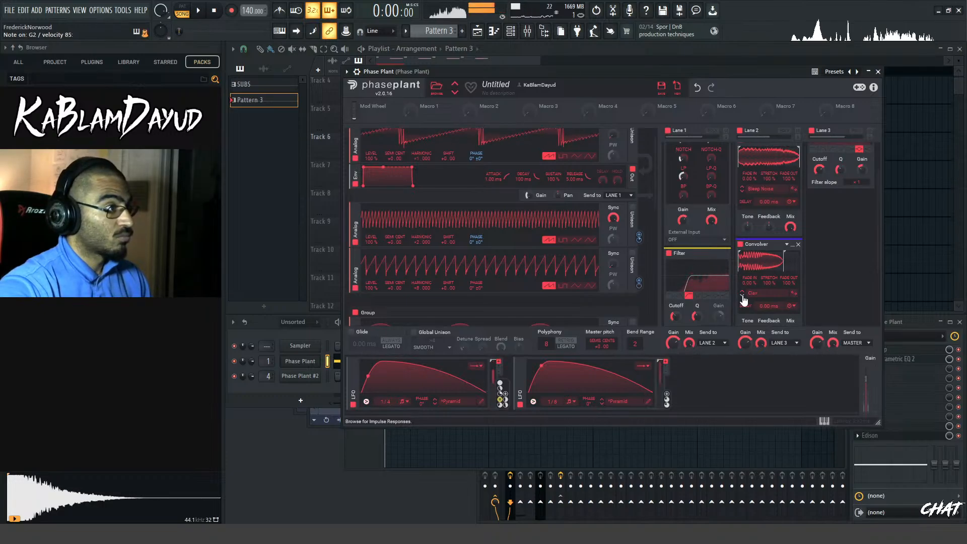
{"action": "left_click", "coordinate": [878, 72]}
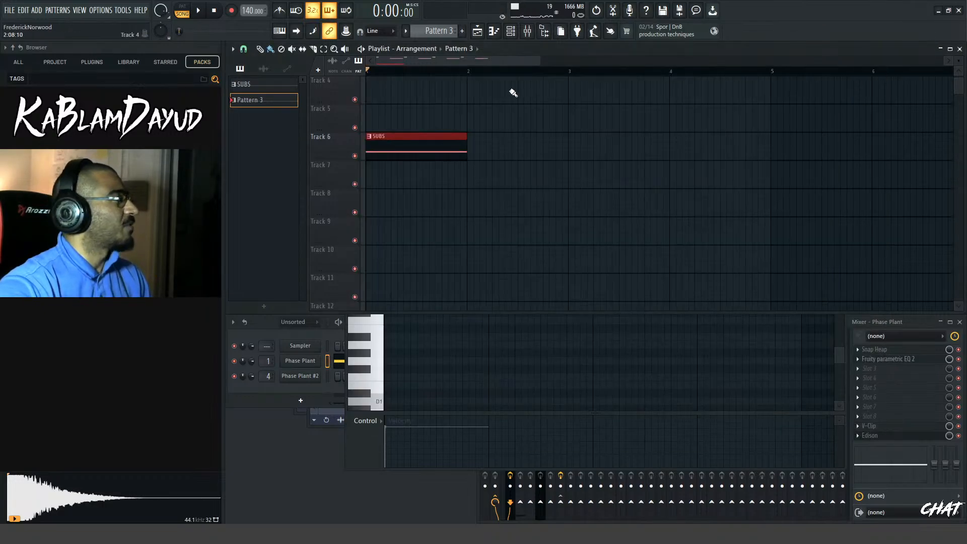
Place Pattern 3 at bar 1 of Track 4, move the SUBS clip up to Track 5, and play them together
{"action": "left_click", "coordinate": [429, 91]}
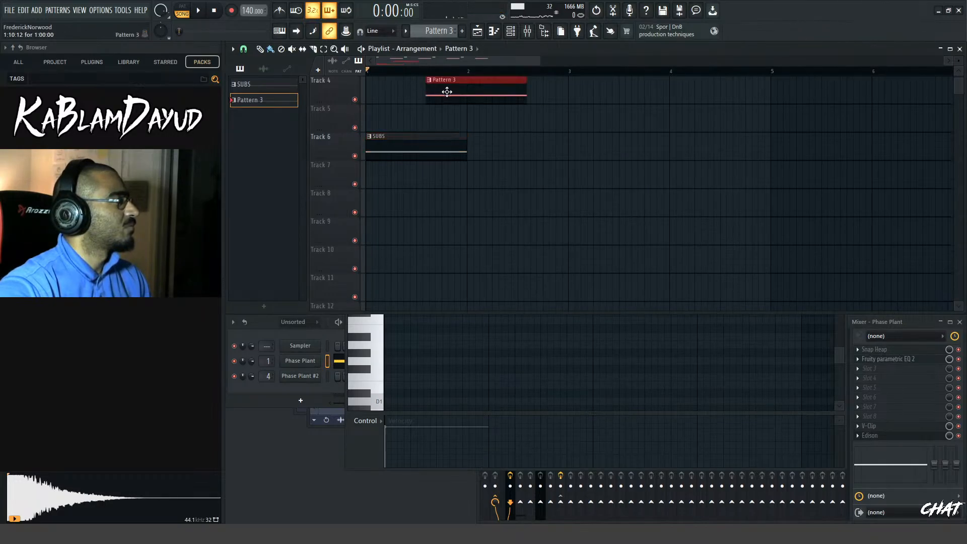
{"action": "left_click_drag", "start_coordinate": [446, 92], "coordinate": [388, 93]}
{"action": "left_click_drag", "start_coordinate": [399, 144], "coordinate": [399, 115]}
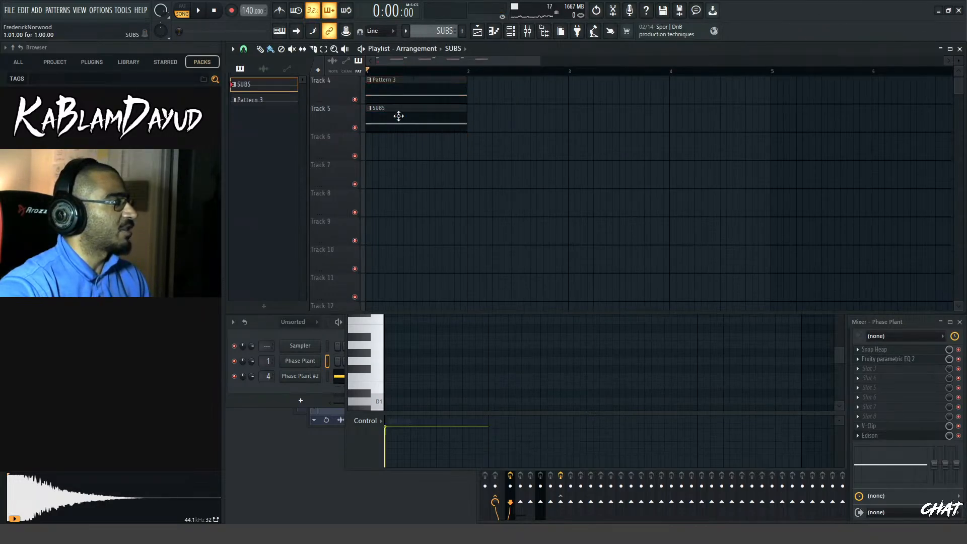
{"action": "key", "text": "space"}
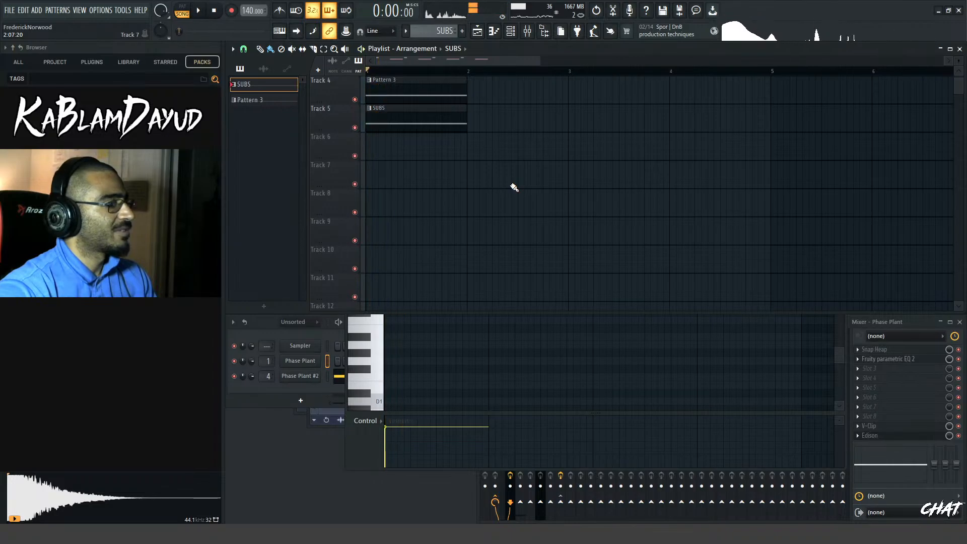
{"action": "left_click_drag", "start_coordinate": [539, 62], "coordinate": [429, 65]}
{"action": "key", "text": "space"}
{"action": "key", "text": "space"}
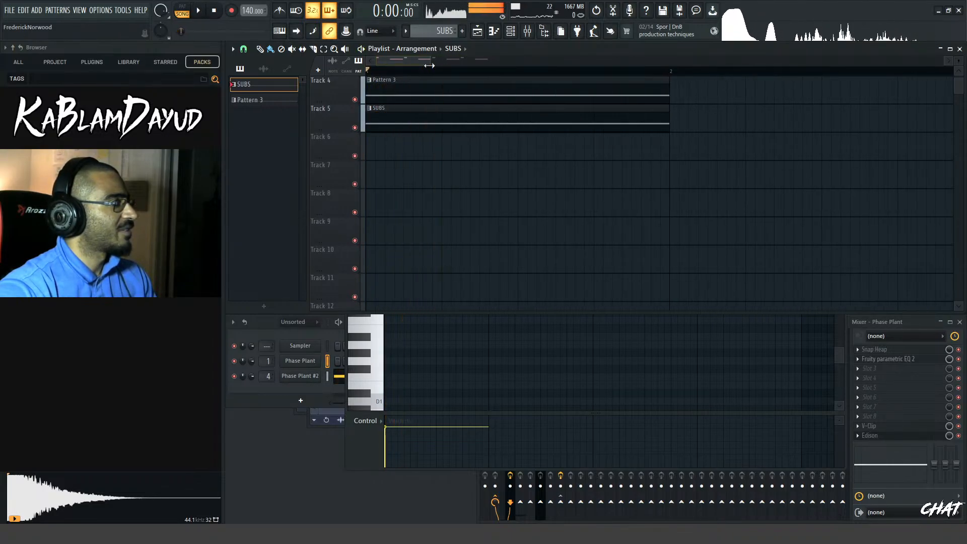
{"action": "key", "text": "space"}
Shift the SUBS clip on Track 5 about half a step later and play the layered patterns
{"action": "key", "text": "space"}
{"action": "left_click_drag", "start_coordinate": [399, 119], "coordinate": [406, 119]}
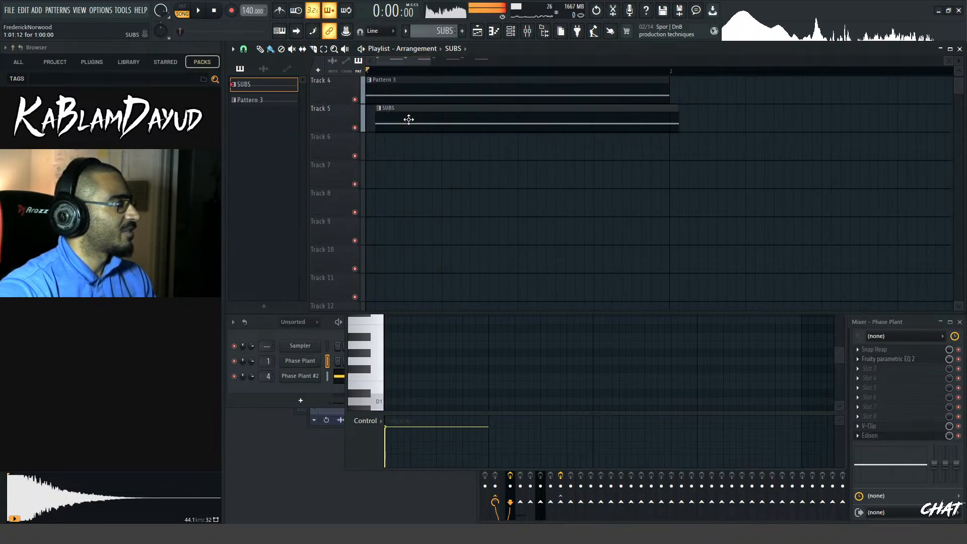
{"action": "key", "text": "space"}
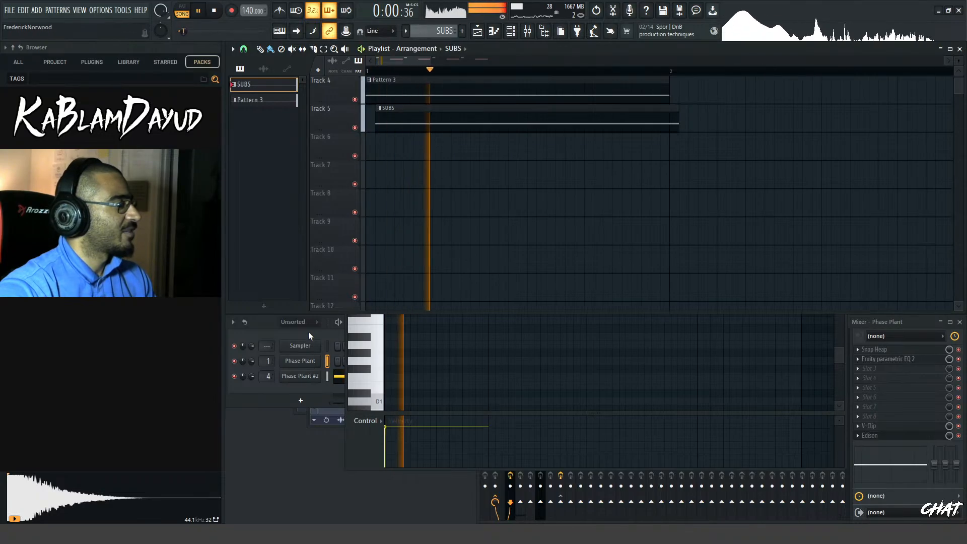
{"action": "key", "text": "space"}
{"action": "key", "text": "space"}
{"action": "key", "text": "space"}
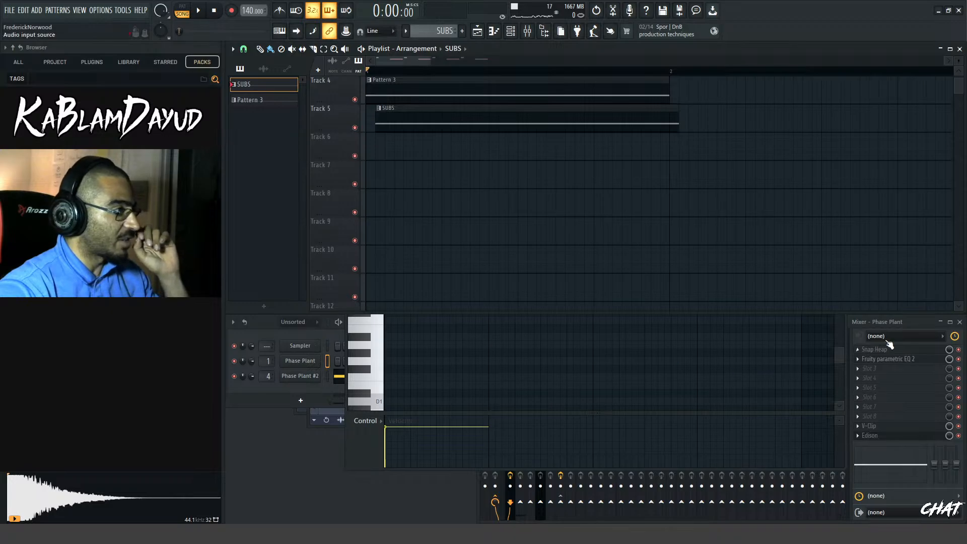
Route the Phase Plant mixer track only to the RESAMPLE track
{"action": "left_click", "coordinate": [850, 367]}
{"action": "left_click", "coordinate": [552, 383]}
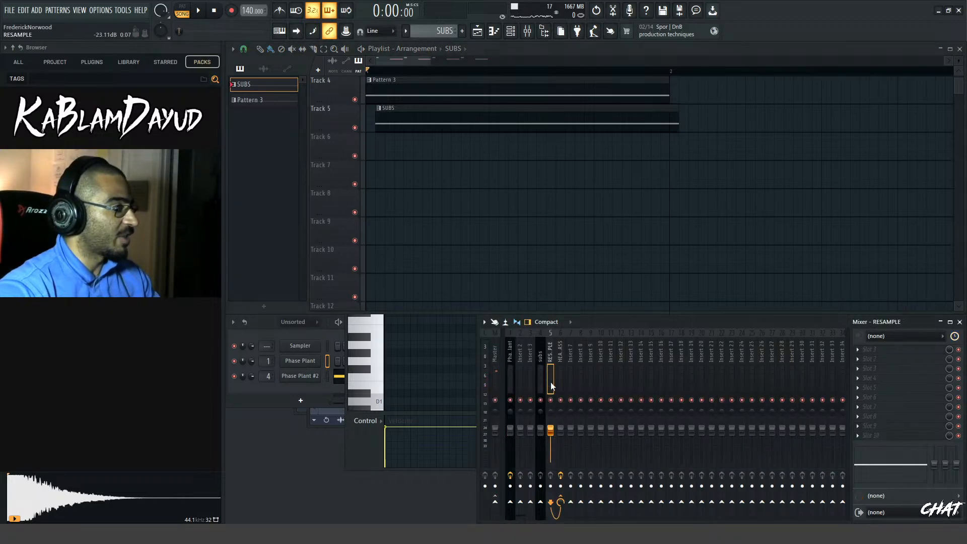
{"action": "left_click", "coordinate": [512, 358]}
{"action": "key", "text": "space"}
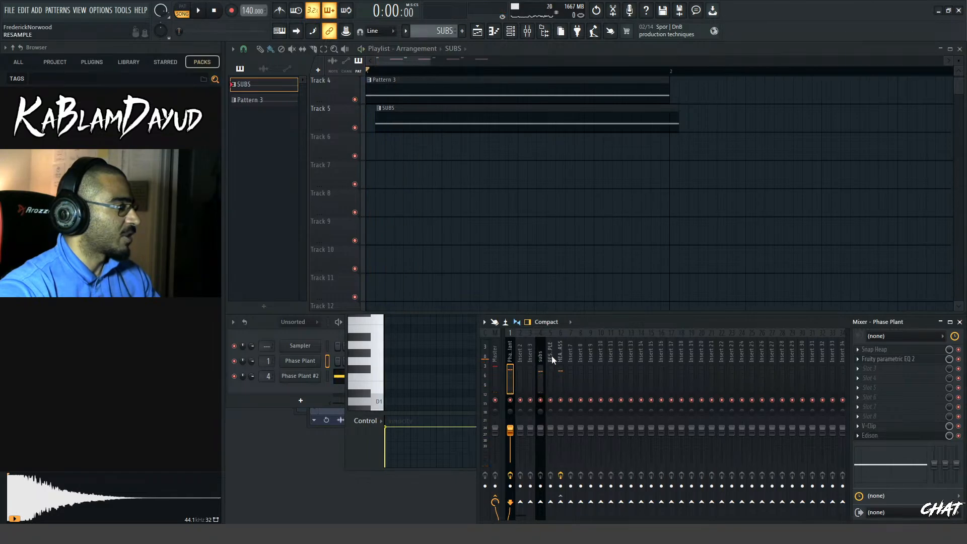
{"action": "left_click", "coordinate": [551, 356]}
{"action": "left_click", "coordinate": [511, 359]}
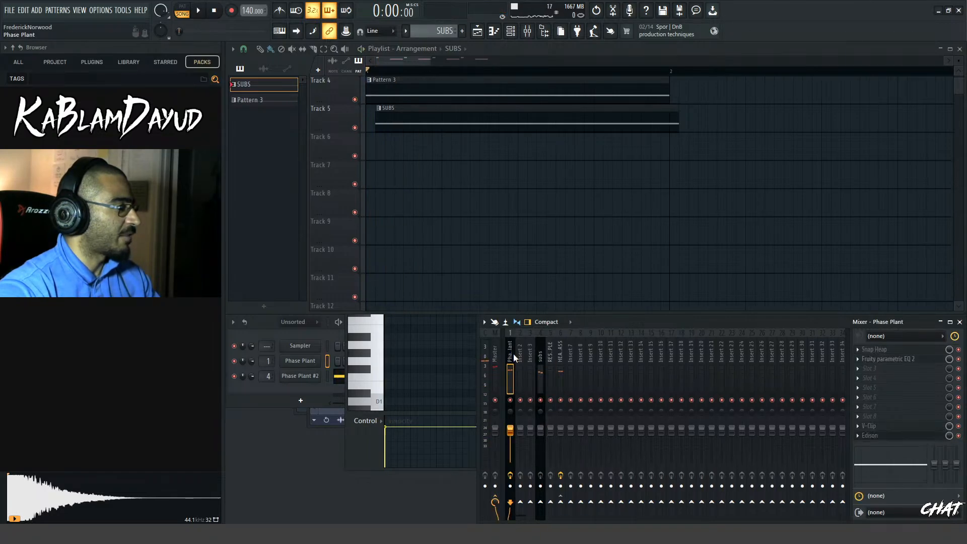
{"action": "right_click", "coordinate": [561, 510]}
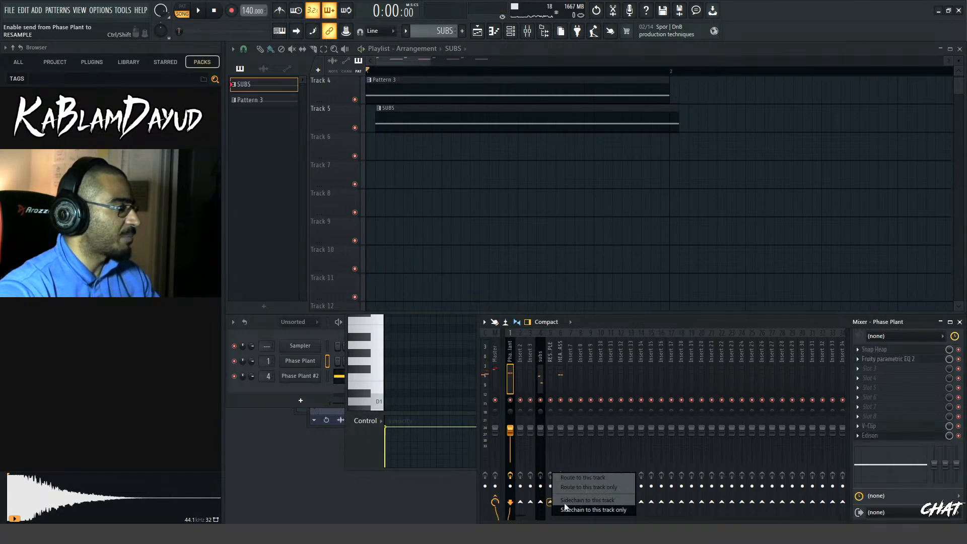
{"action": "left_click", "coordinate": [594, 487]}
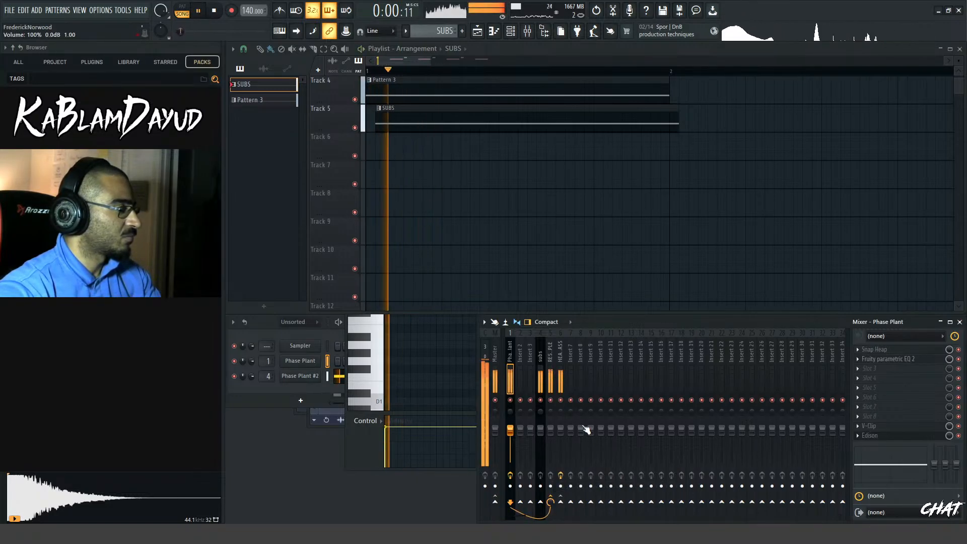
Play the layered patterns while inspecting the HEAVY BASS, RESAMPLE and Phase Plant mixer tracks
{"action": "left_click", "coordinate": [557, 355]}
{"action": "key", "text": "space"}
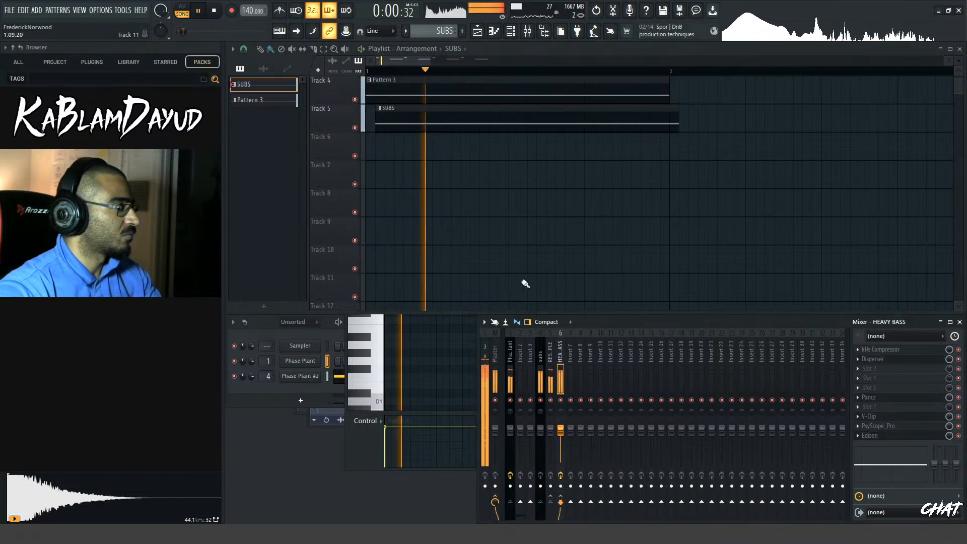
{"action": "key", "text": "space"}
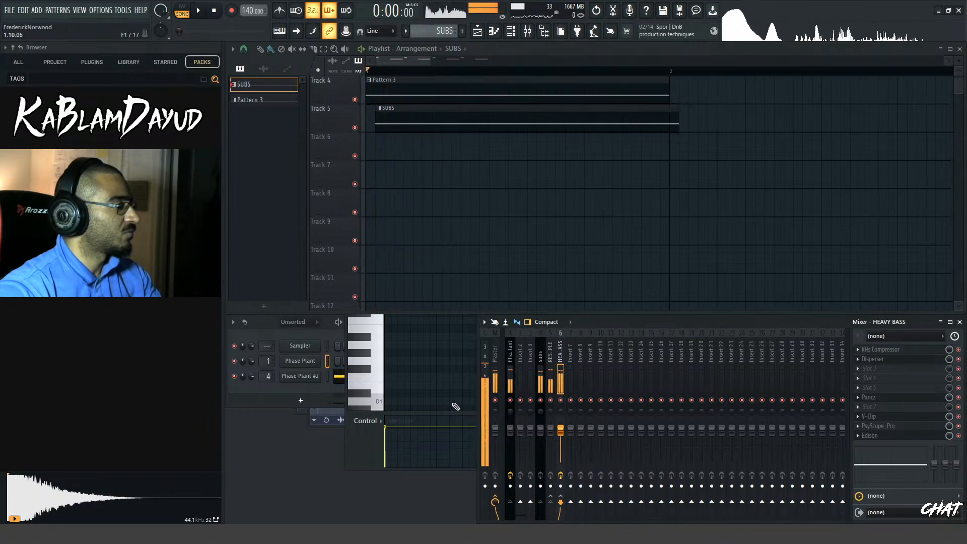
{"action": "left_click", "coordinate": [551, 359]}
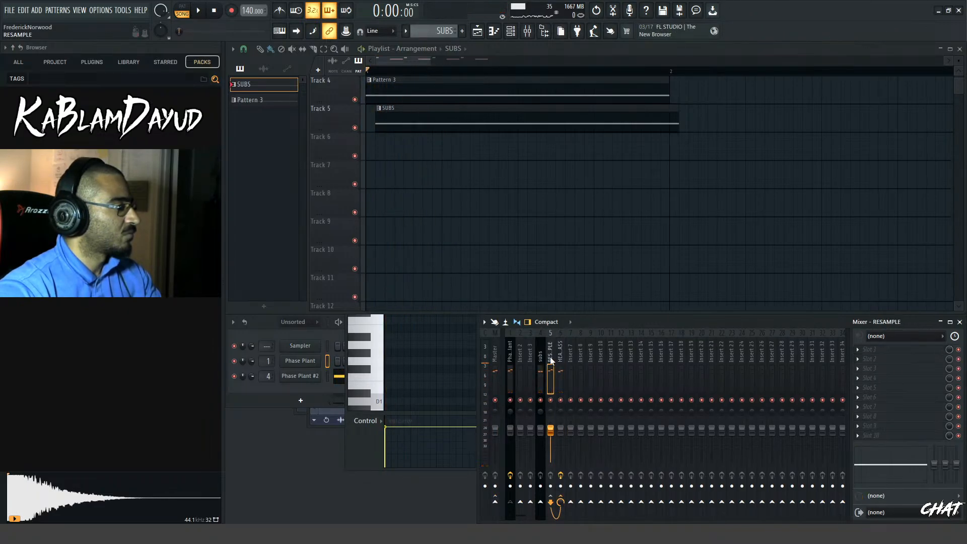
{"action": "left_click", "coordinate": [509, 360]}
{"action": "key", "text": "space"}
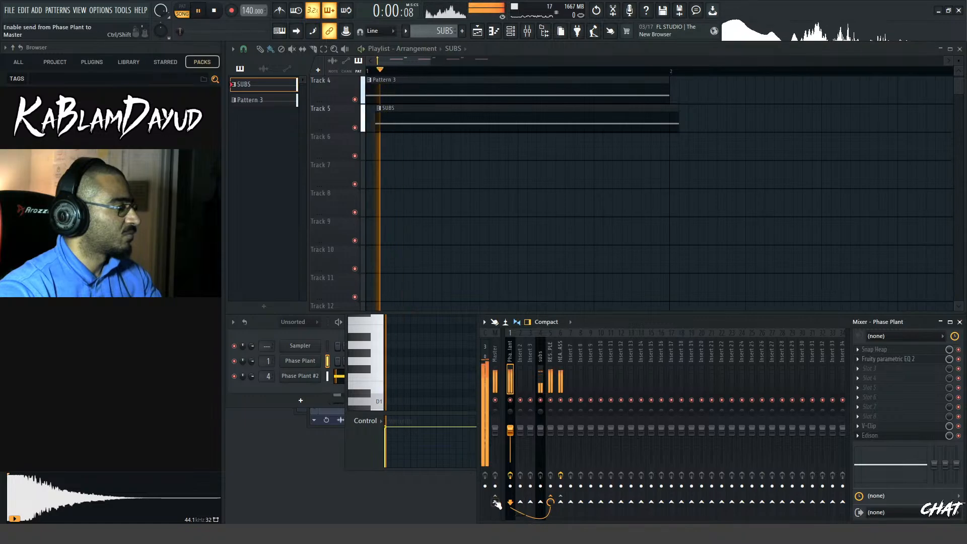
Route the Phase Plant mixer track only to the Master and play the arrangement again
{"action": "left_click", "coordinate": [495, 502]}
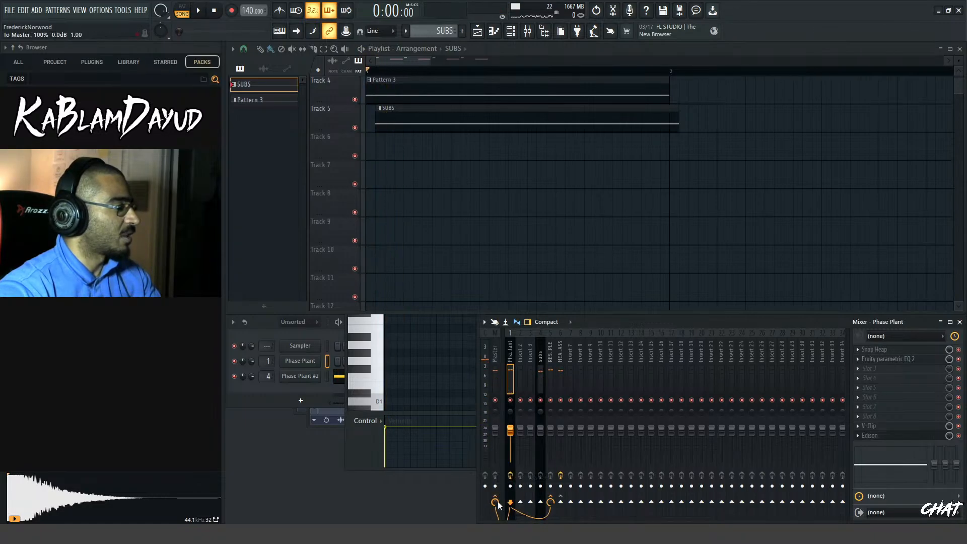
{"action": "right_click", "coordinate": [497, 503]}
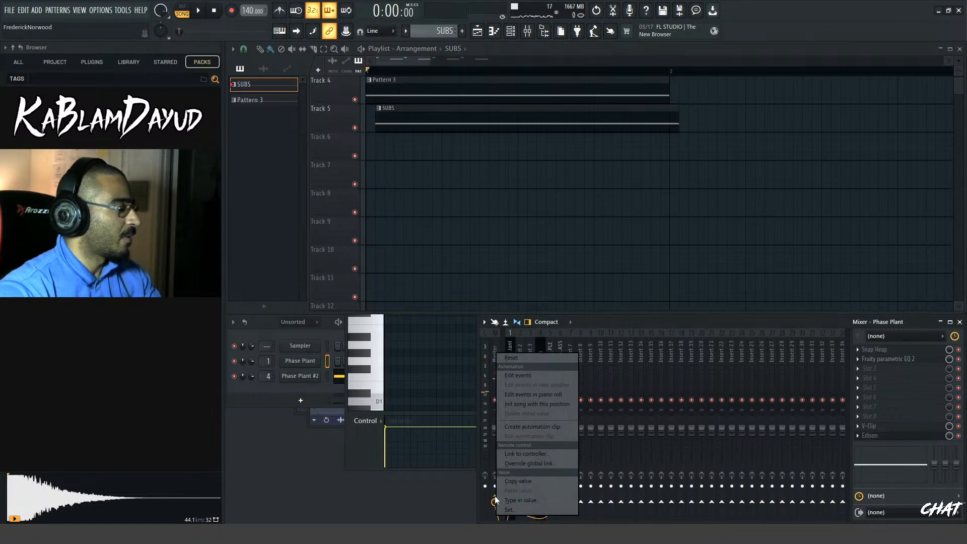
{"action": "left_click", "coordinate": [495, 501]}
{"action": "right_click", "coordinate": [497, 504]}
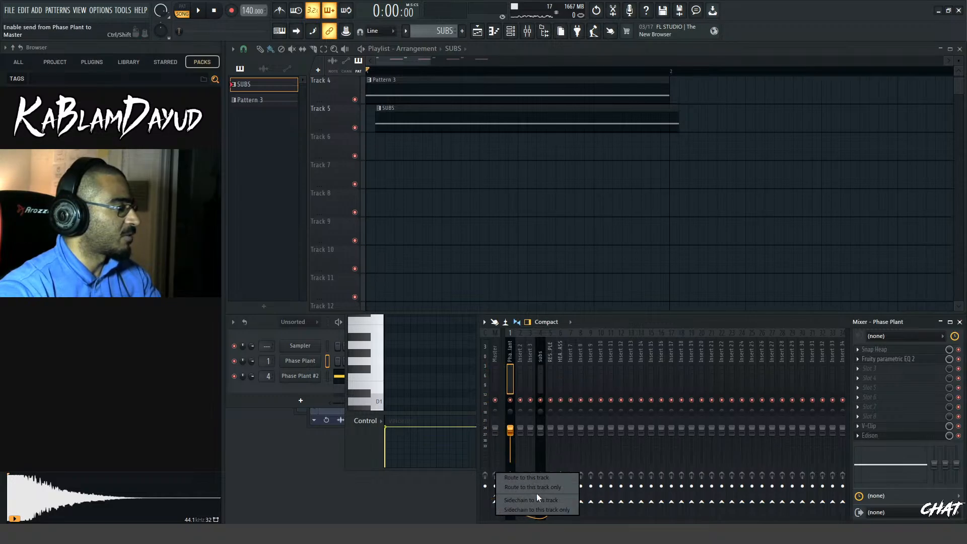
{"action": "left_click", "coordinate": [535, 487]}
{"action": "key", "text": "space"}
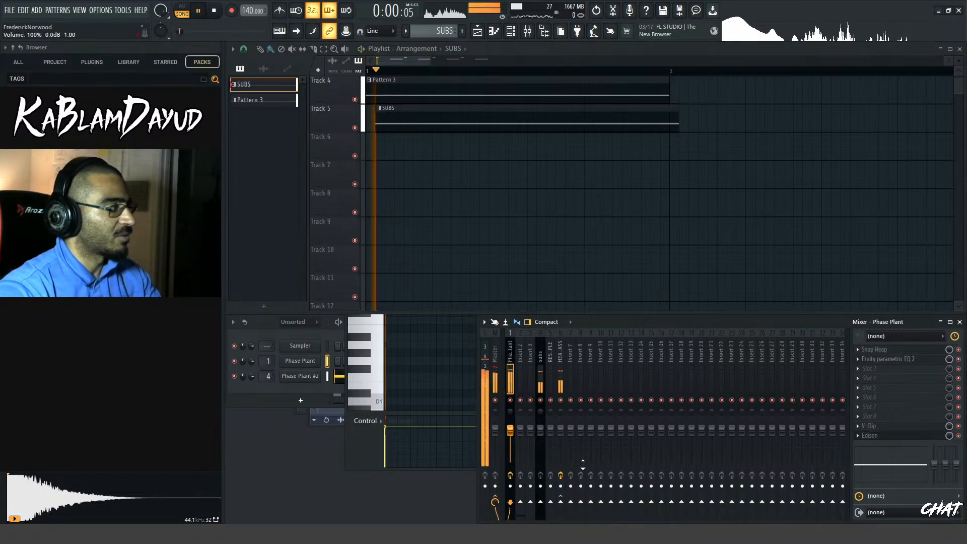
{"action": "key", "text": "space"}
{"action": "key", "text": "space"}
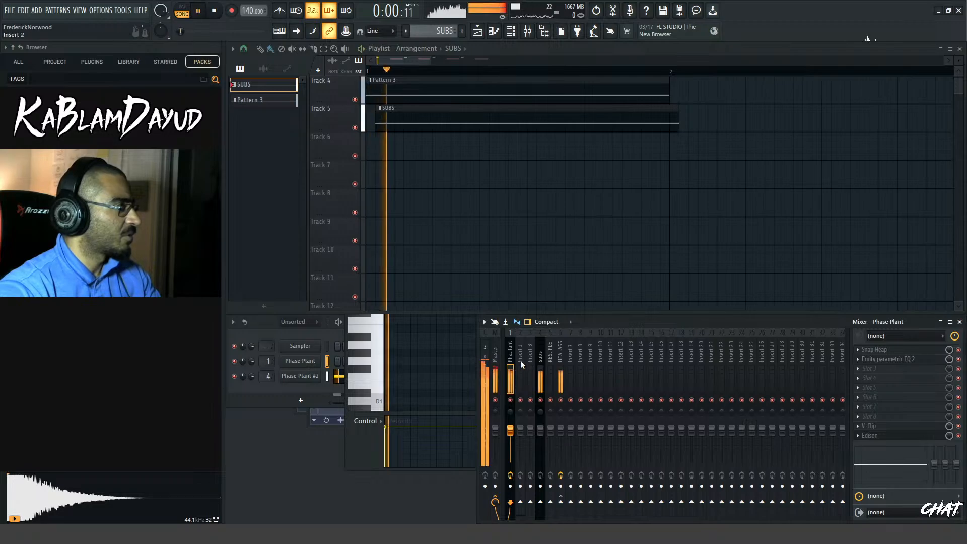
Move the SUBS clip back to the start of bar 1 and mute Track 5
{"action": "left_click_drag", "start_coordinate": [408, 128], "coordinate": [363, 126]}
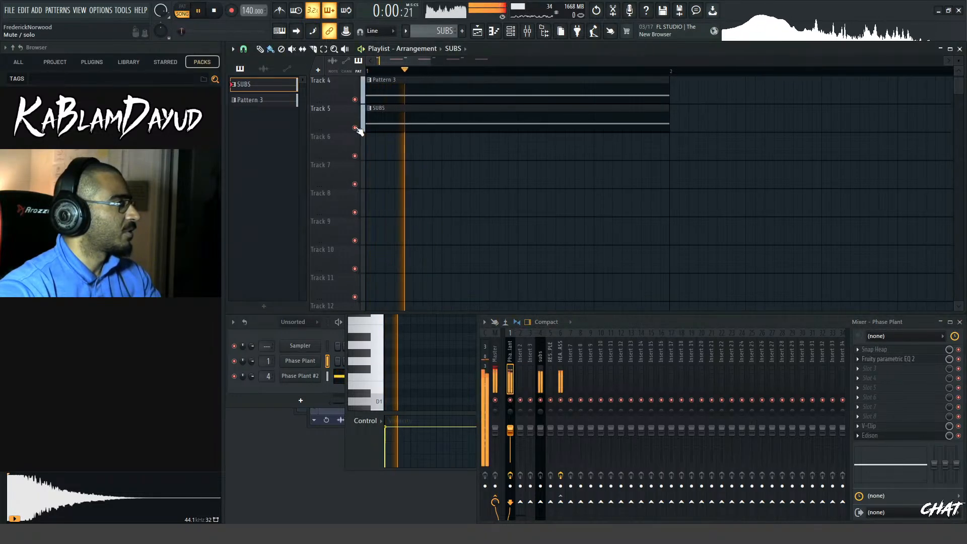
{"action": "left_click", "coordinate": [355, 128]}
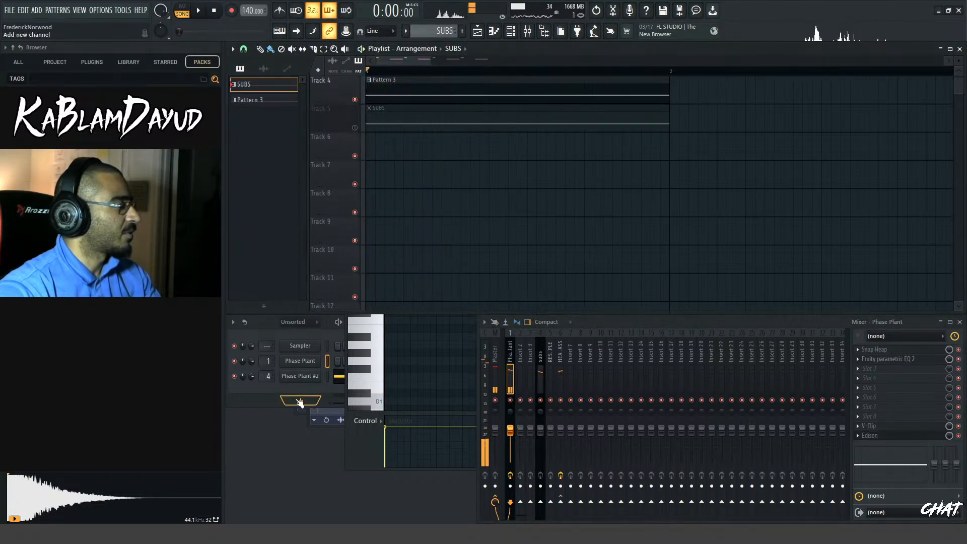
{"action": "key", "text": "space"}
Reopen the Phase Plant bass patch, try other impulse responses in Lane 2's second Convolver, and bypass that Convolver
{"action": "left_click", "coordinate": [300, 370]}
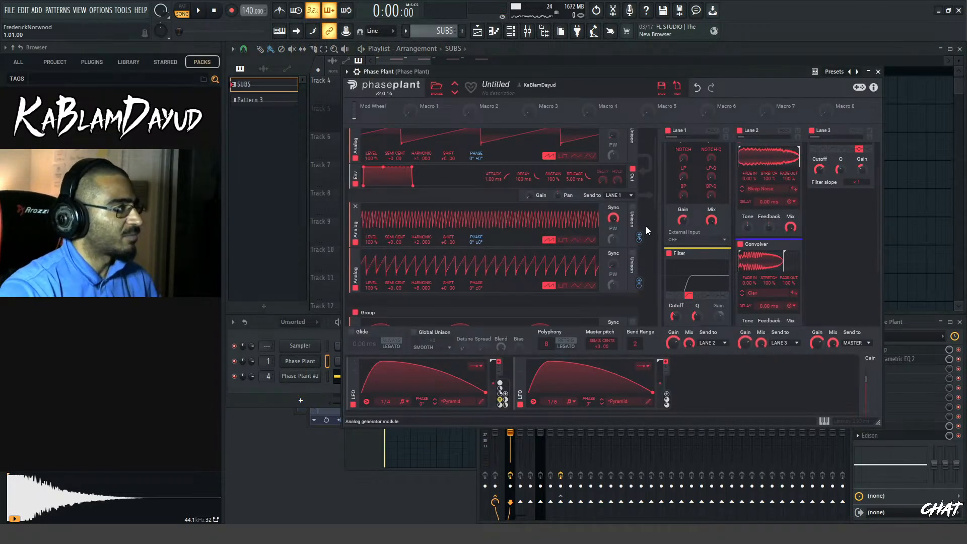
{"action": "scroll", "coordinate": [646, 231], "scroll_direction": "up", "scroll_amount": 1}
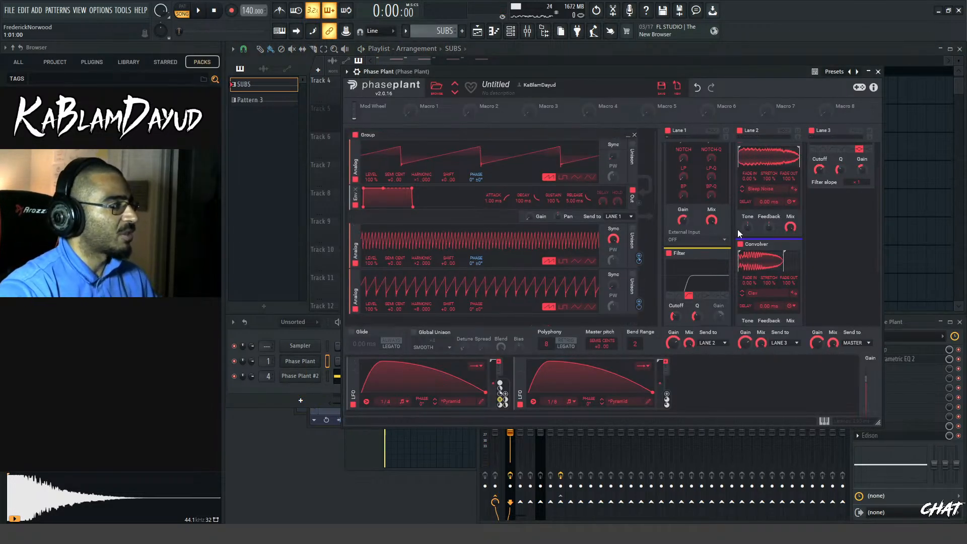
{"action": "scroll", "coordinate": [766, 274], "scroll_direction": "down", "scroll_amount": 3}
{"action": "scroll", "coordinate": [763, 273], "scroll_direction": "up", "scroll_amount": 3}
{"action": "left_click", "coordinate": [742, 295]}
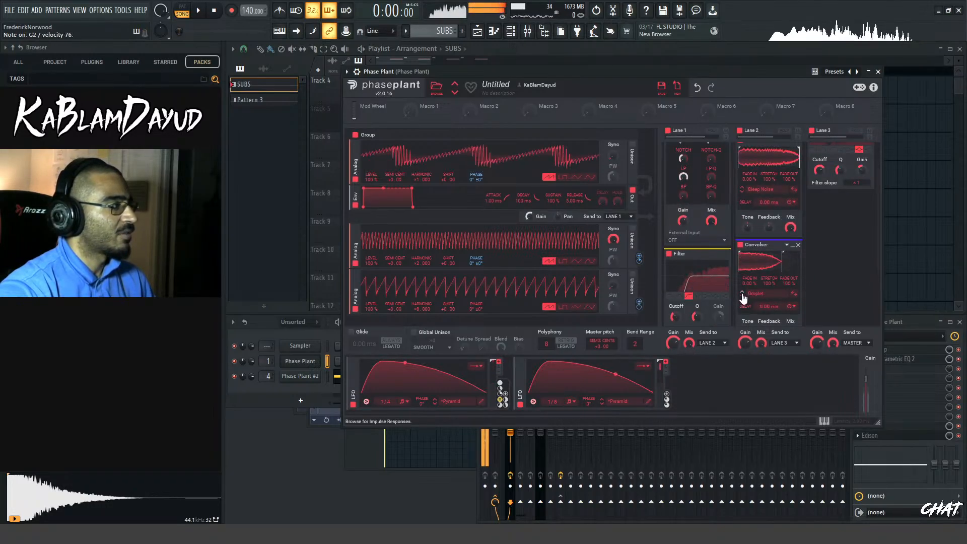
{"action": "left_click", "coordinate": [742, 295]}
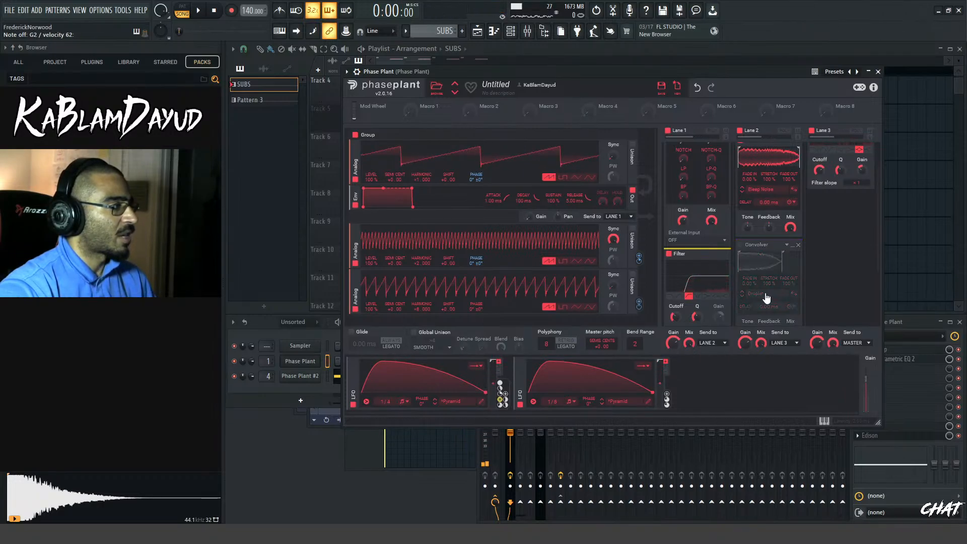
Step the first Convolver in Lane 2 through impulse responses to Disperse 80 ms
{"action": "scroll", "coordinate": [762, 272], "scroll_direction": "up", "scroll_amount": 2}
{"action": "left_click", "coordinate": [743, 234]}
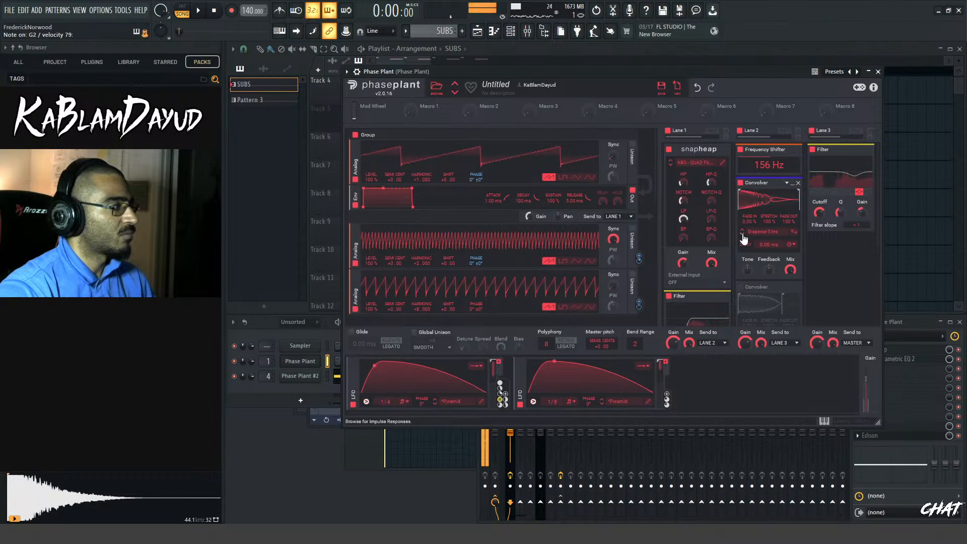
{"action": "left_click", "coordinate": [743, 235]}
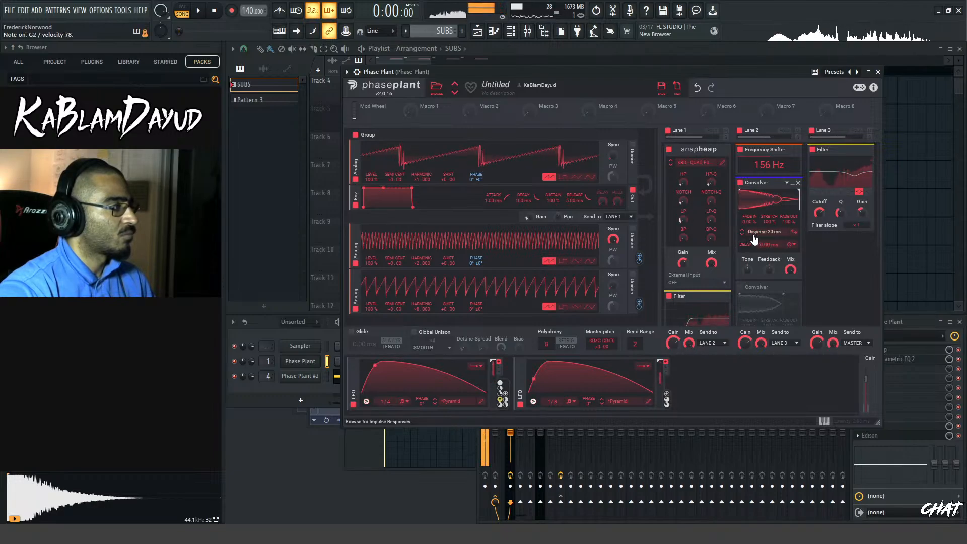
{"action": "left_click", "coordinate": [739, 234]}
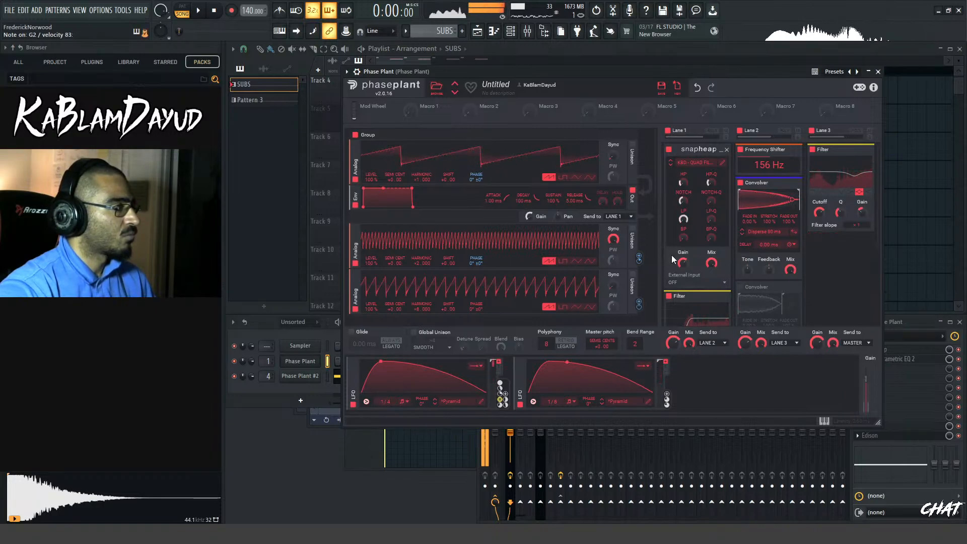
Disable the TONAL generator group in the bass patch
{"action": "scroll", "coordinate": [664, 250], "scroll_direction": "down", "scroll_amount": 3}
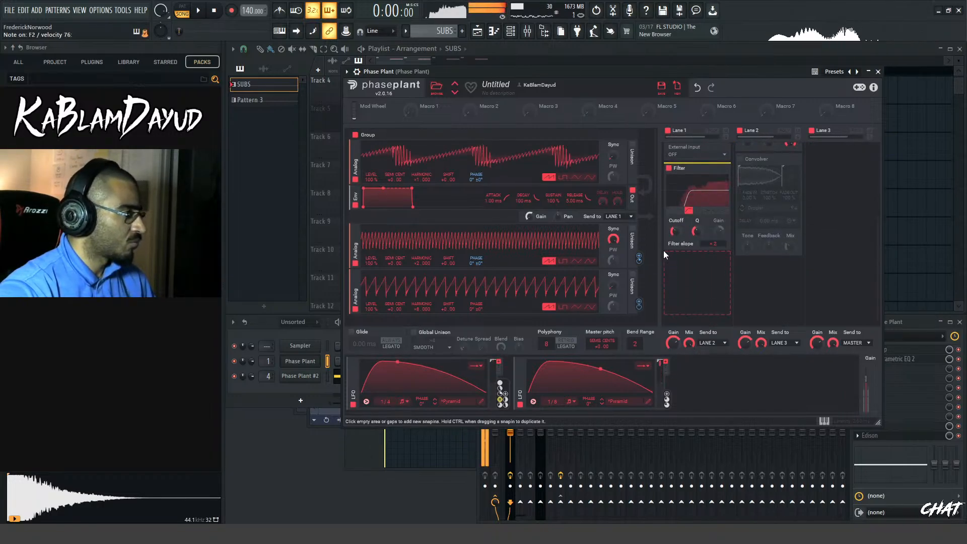
{"action": "scroll", "coordinate": [663, 254], "scroll_direction": "up", "scroll_amount": 1}
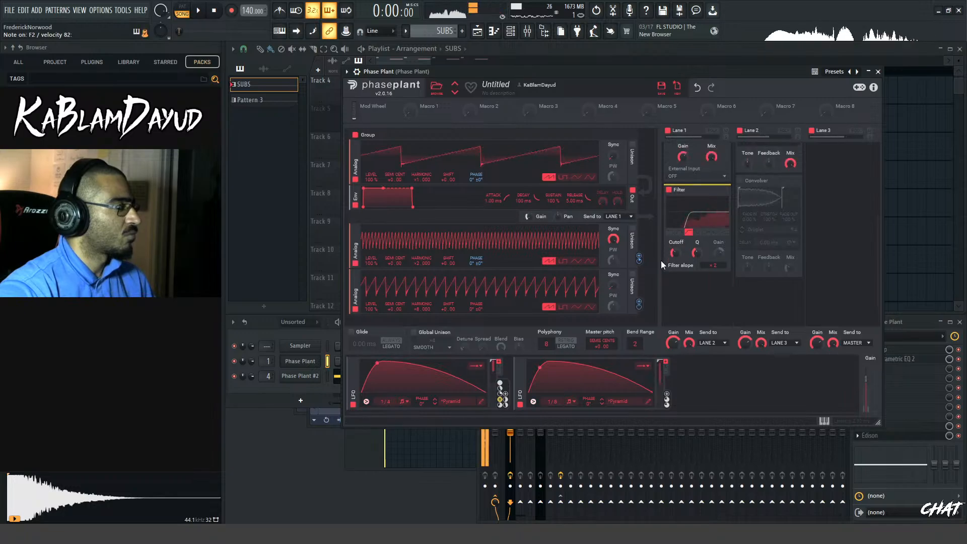
{"action": "scroll", "coordinate": [643, 273], "scroll_direction": "down", "scroll_amount": 1}
{"action": "scroll", "coordinate": [643, 273], "scroll_direction": "down", "scroll_amount": 6}
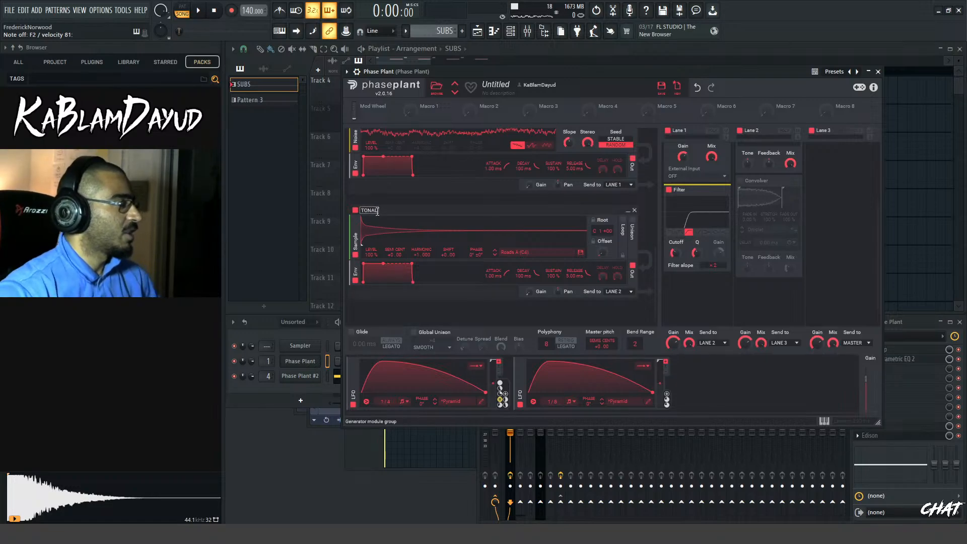
{"action": "left_click", "coordinate": [355, 211]}
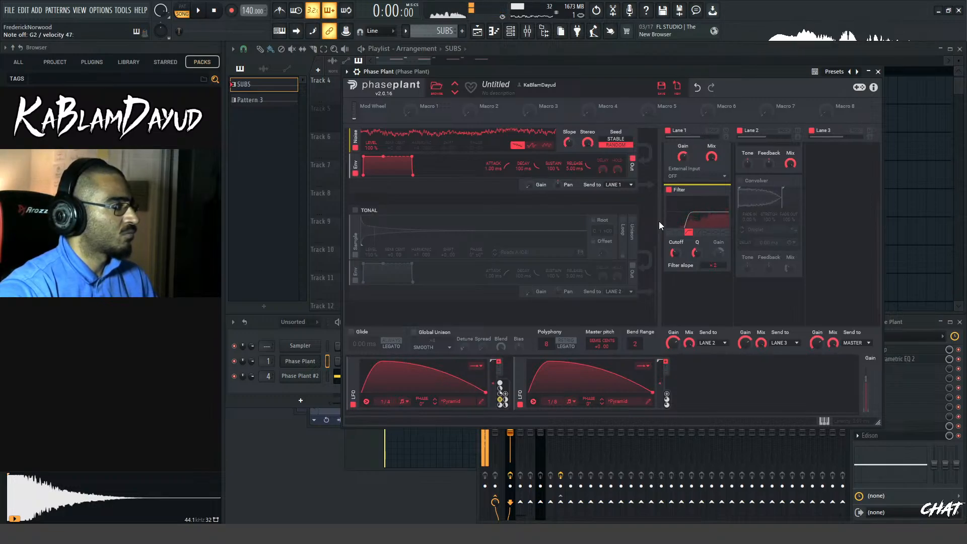
Adjust how strongly the lowest Analog oscillator in the first group modulates the phase of the synced Analog oscillator above it
{"action": "scroll", "coordinate": [806, 226], "scroll_direction": "up", "scroll_amount": 3}
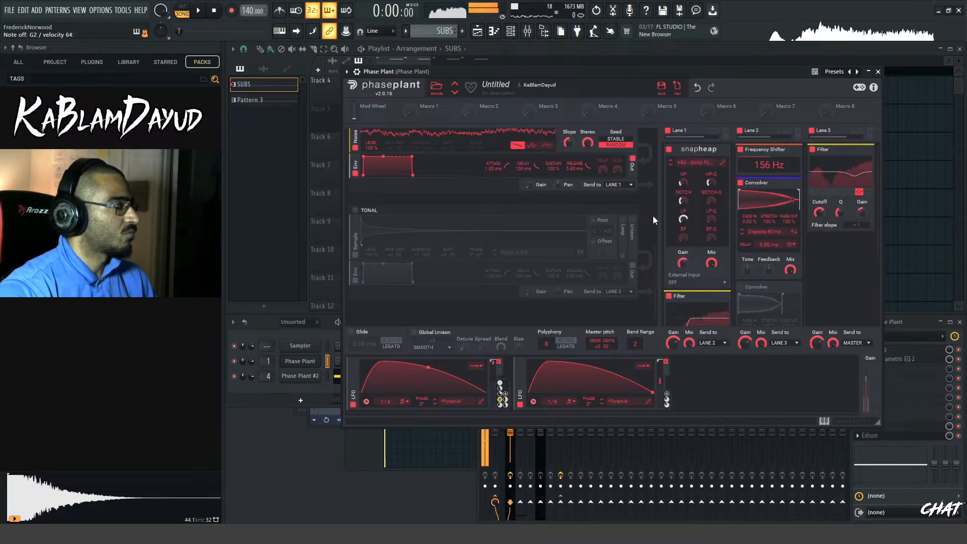
{"action": "scroll", "coordinate": [652, 220], "scroll_direction": "up", "scroll_amount": 4}
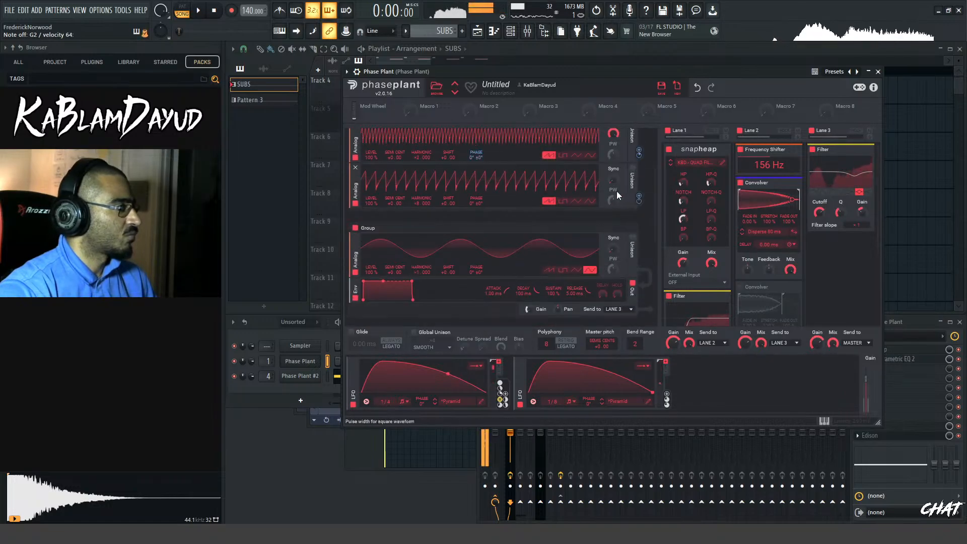
{"action": "scroll", "coordinate": [628, 182], "scroll_direction": "up", "scroll_amount": 1}
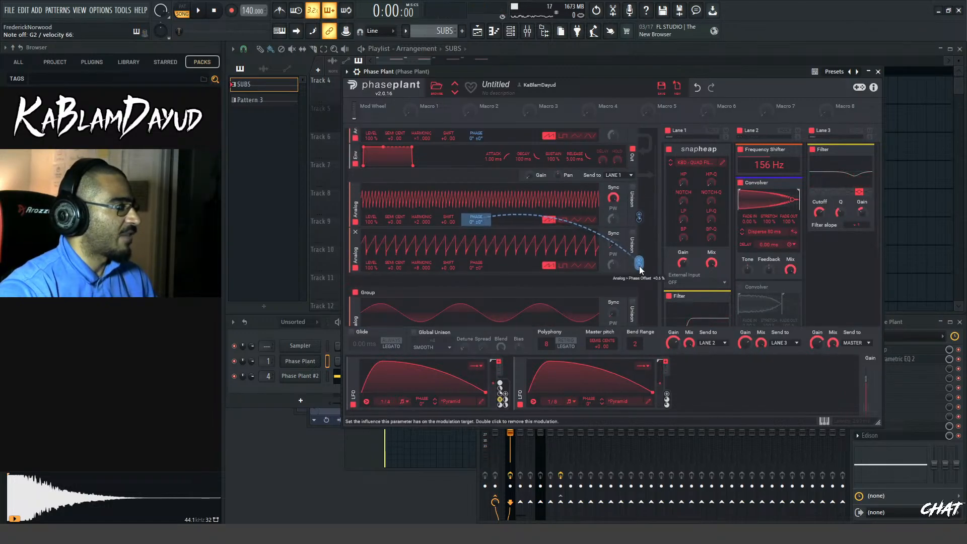
{"action": "left_click_drag", "start_coordinate": [640, 266], "coordinate": [639, 278]}
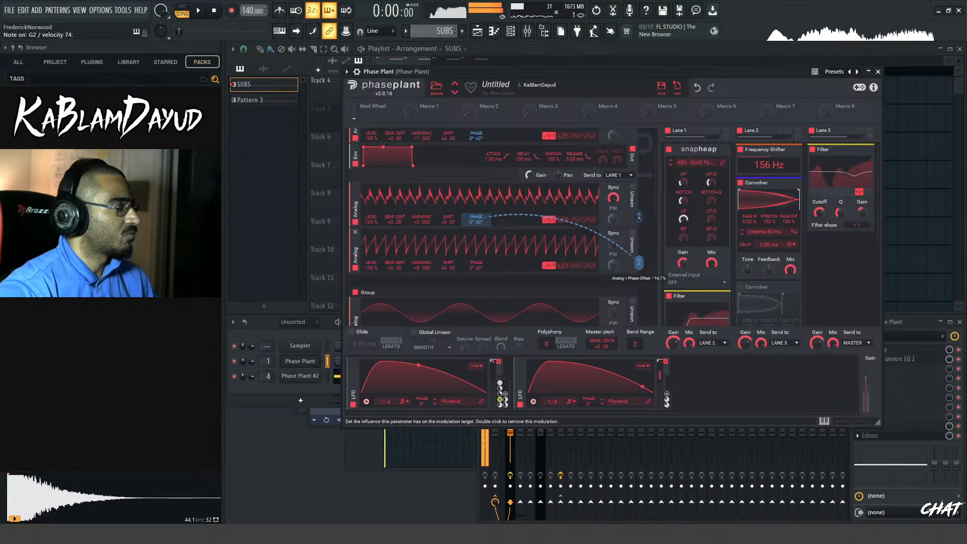
{"action": "scroll", "coordinate": [648, 246], "scroll_direction": "up", "scroll_amount": 2}
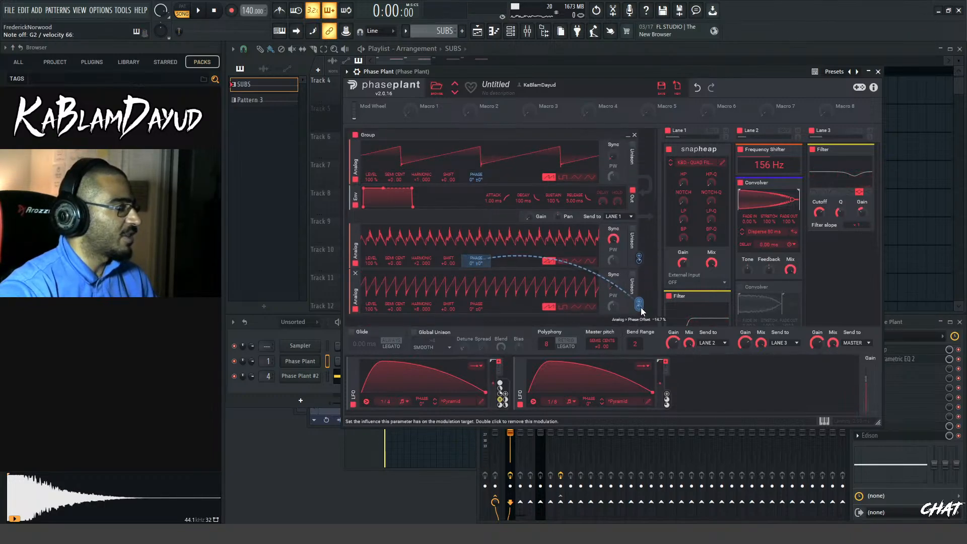
{"action": "left_click_drag", "start_coordinate": [640, 305], "coordinate": [639, 300]}
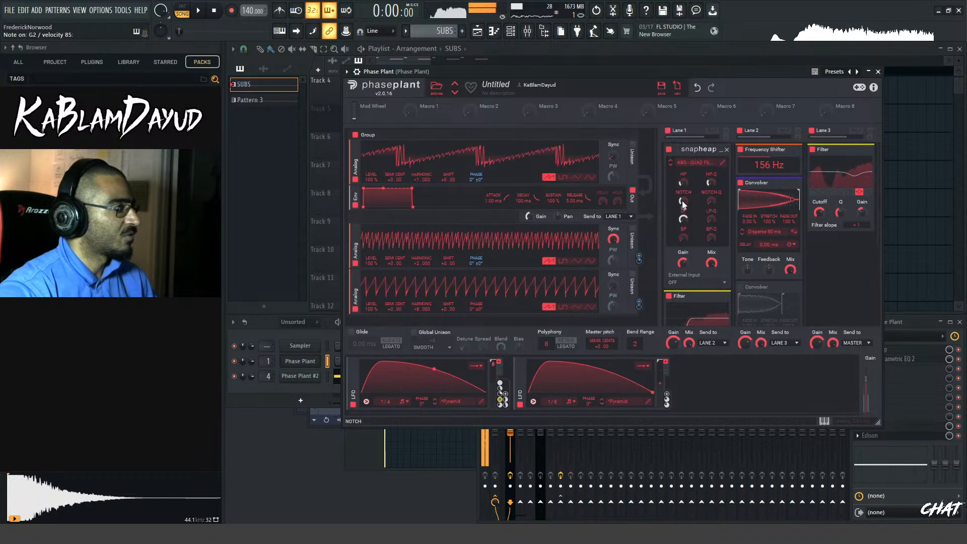
Adjust the Lane 1 Snap Heap NOTCH macro and raise the Lane 2 Frequency Shifter to 509 Hz
{"action": "left_click_drag", "start_coordinate": [684, 190], "coordinate": [684, 188]}
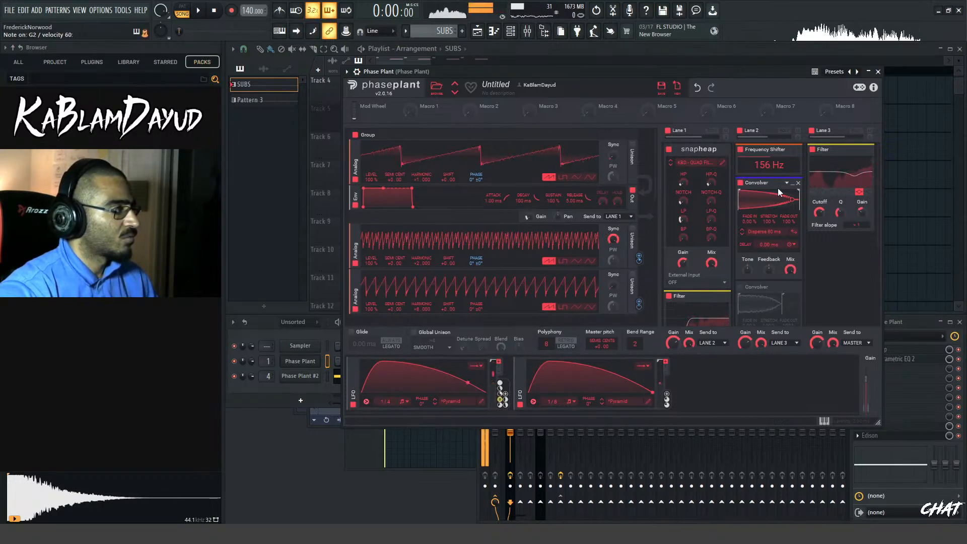
{"action": "left_click_drag", "start_coordinate": [769, 165], "coordinate": [769, 161]}
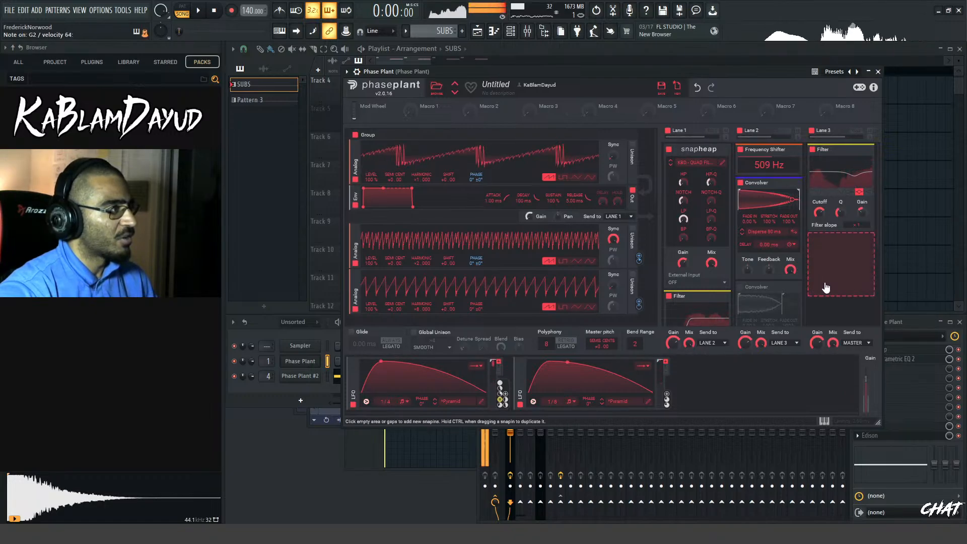
{"action": "scroll", "coordinate": [856, 206], "scroll_direction": "down", "scroll_amount": 3}
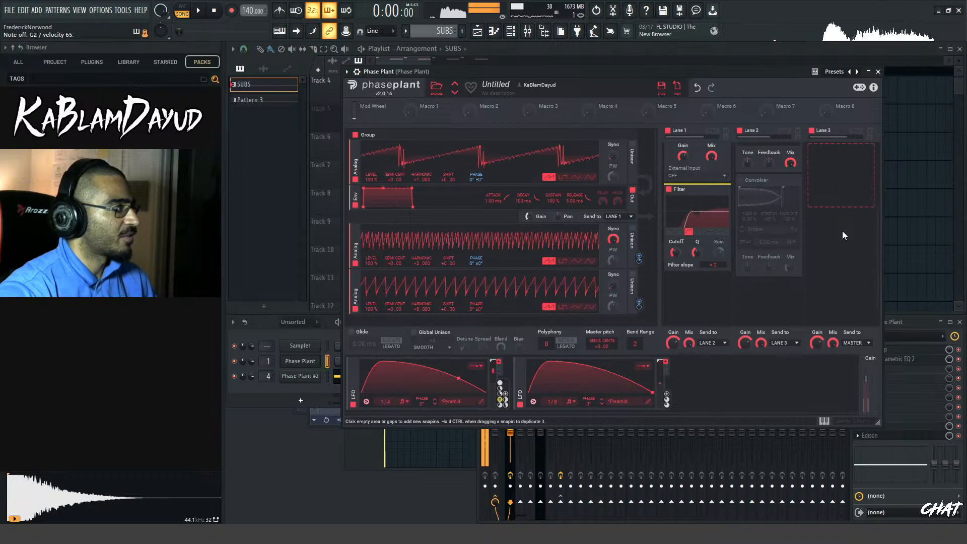
Clear the old audio in the Phase Plant mixer track's Edison and record a new take of the arrangement
{"action": "left_click", "coordinate": [879, 72]}
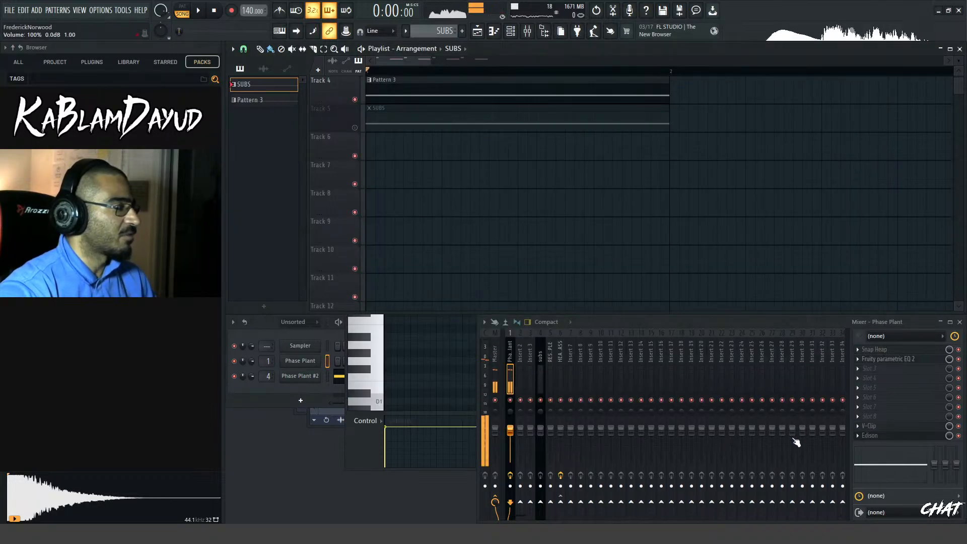
{"action": "left_click", "coordinate": [894, 436]}
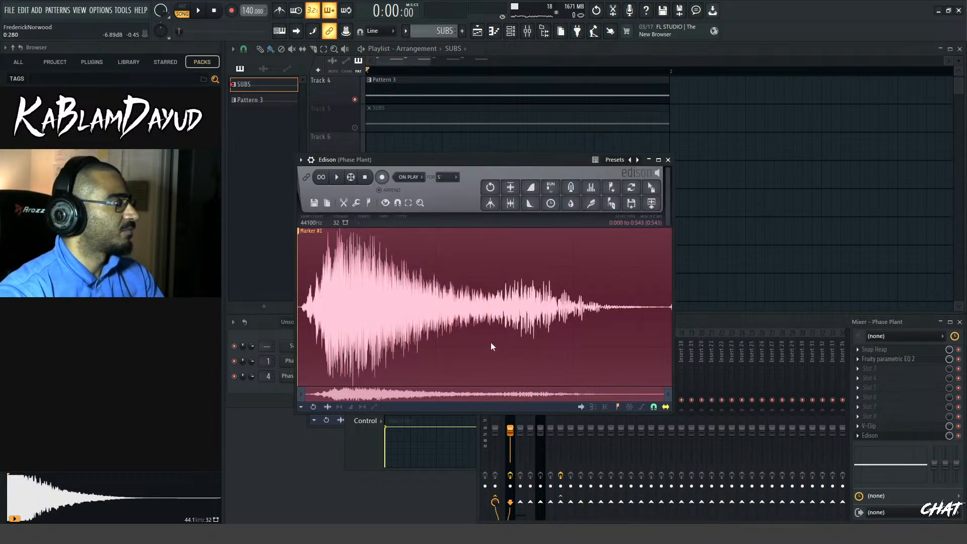
{"action": "key", "text": "Delete"}
{"action": "left_click", "coordinate": [382, 177]}
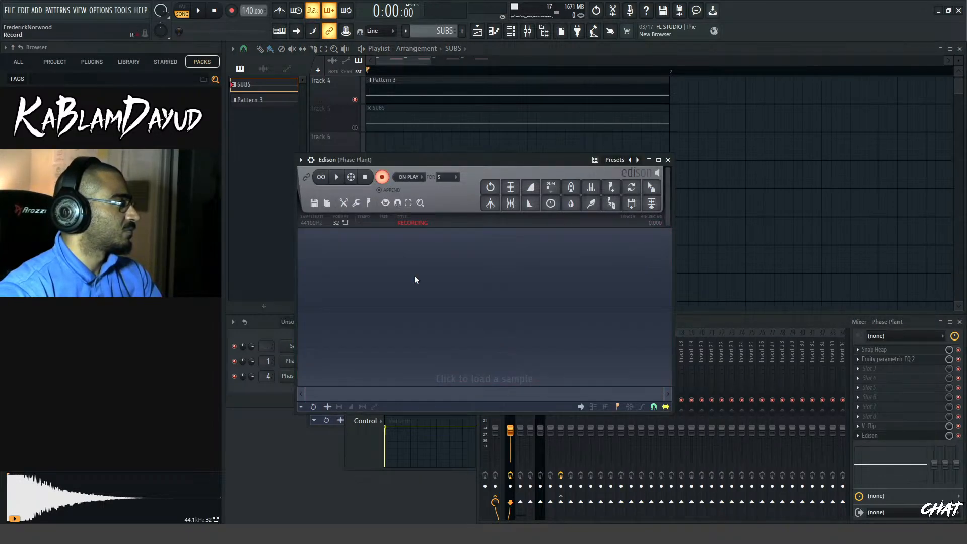
{"action": "left_click", "coordinate": [202, 11]}
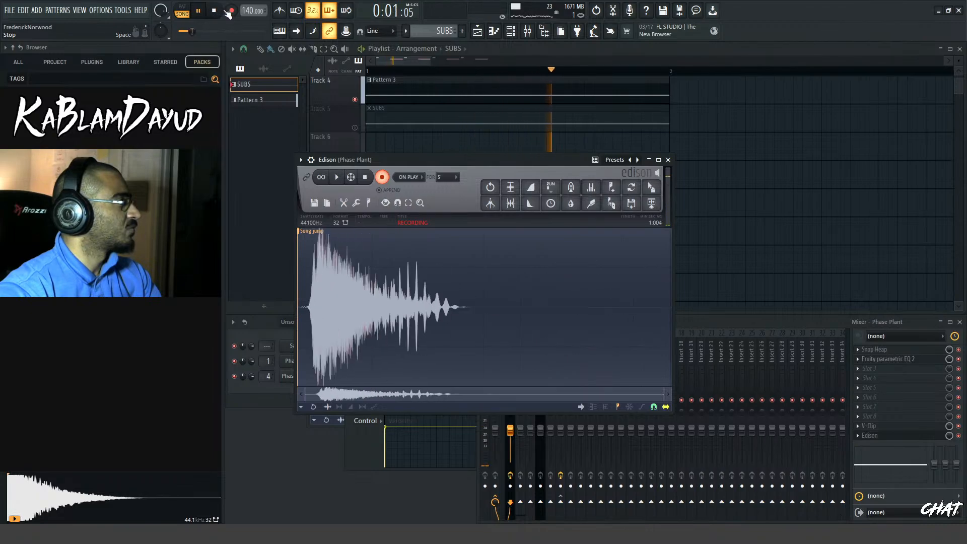
{"action": "left_click", "coordinate": [214, 12]}
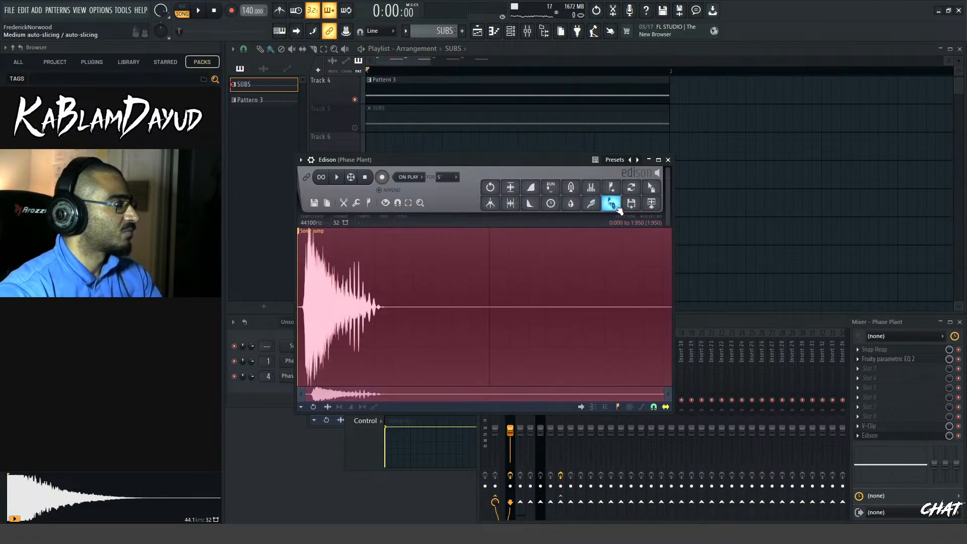
Delete the silent tail after 0.500 s from the new Edison take and audition the result
{"action": "double_click", "coordinate": [536, 242]}
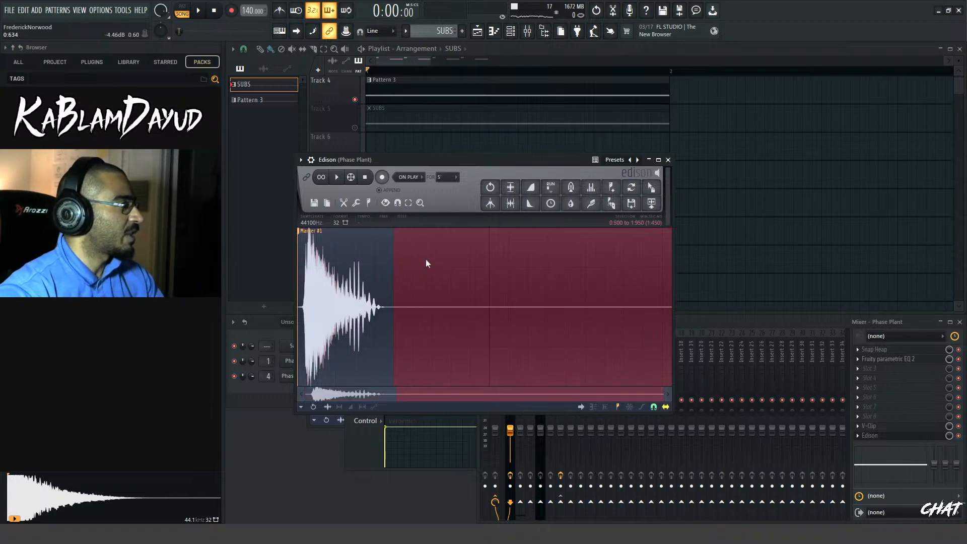
{"action": "key", "text": "Delete"}
{"action": "key", "text": "space"}
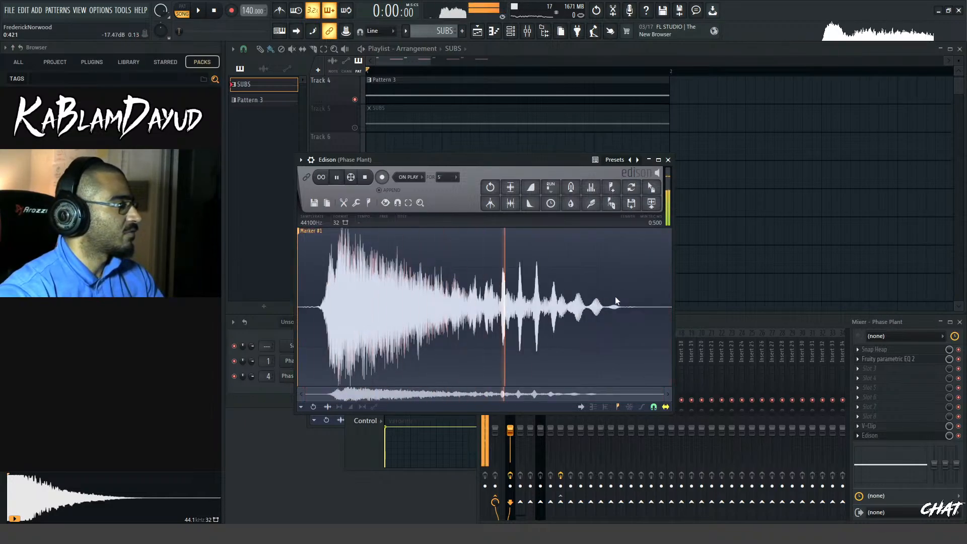
{"action": "key", "text": "space"}
Send the trimmed take to the playlist as an audio clip at the start of Track 7
{"action": "left_click", "coordinate": [652, 203]}
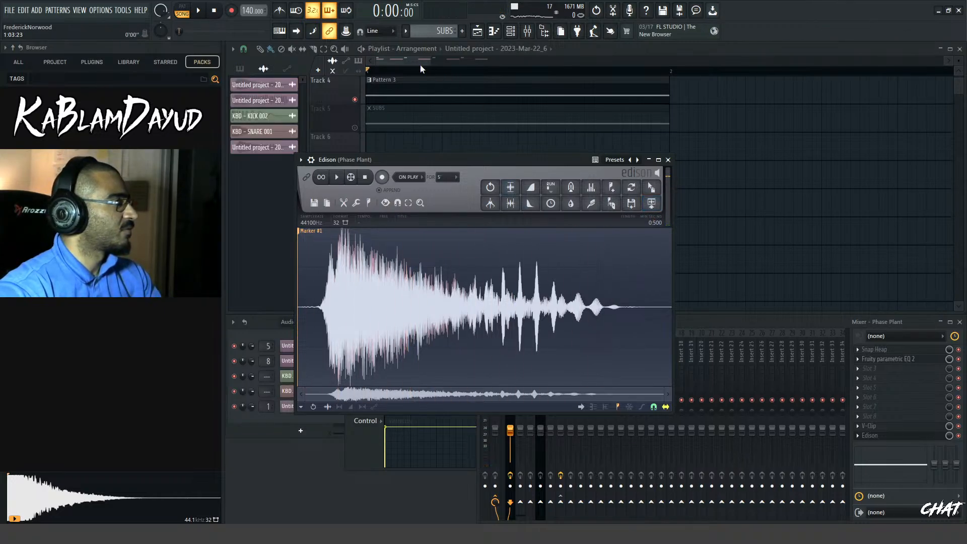
{"action": "scroll", "coordinate": [450, 164], "scroll_direction": "up", "scroll_amount": 3}
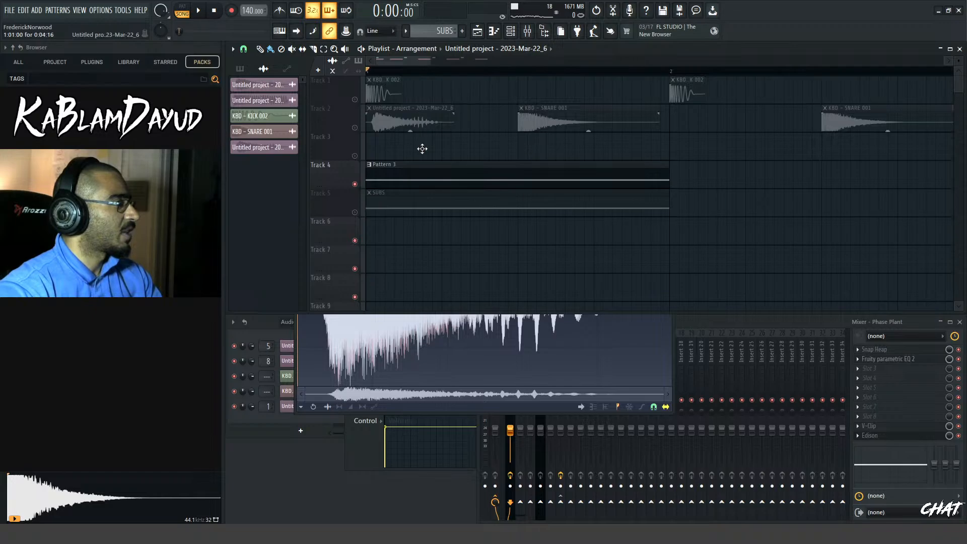
{"action": "left_click", "coordinate": [422, 253]}
Delete the Pattern 3 clip from Track 4 and play the resampled clip
{"action": "key", "text": "space"}
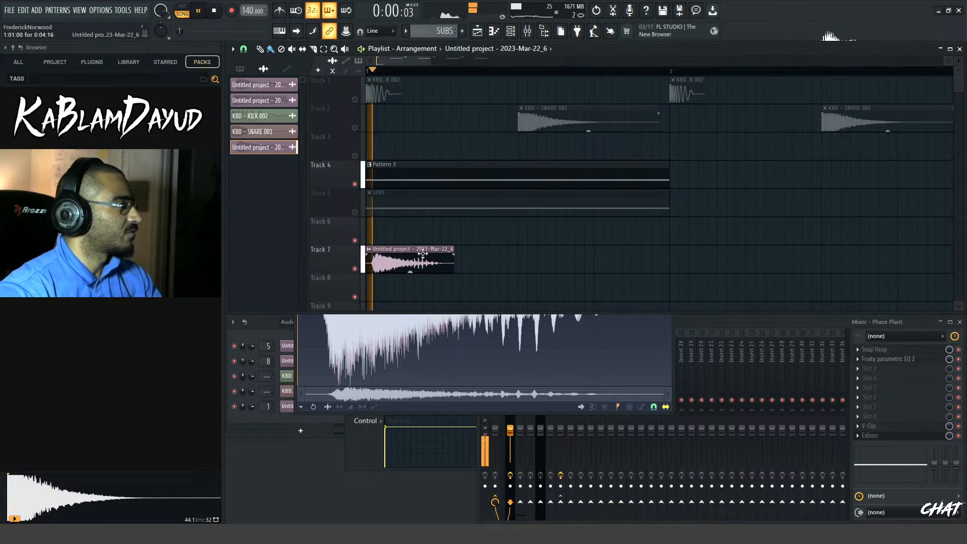
{"action": "key", "text": "space"}
{"action": "right_click", "coordinate": [417, 182]}
{"action": "key", "text": "space"}
{"action": "key", "text": "space"}
{"action": "key", "text": "space"}
{"action": "key", "text": "space"}
Route the new audio clip to the RESAMPLE mixer track and play it while viewing the HEAVY BASS track
{"action": "double_click", "coordinate": [404, 254]}
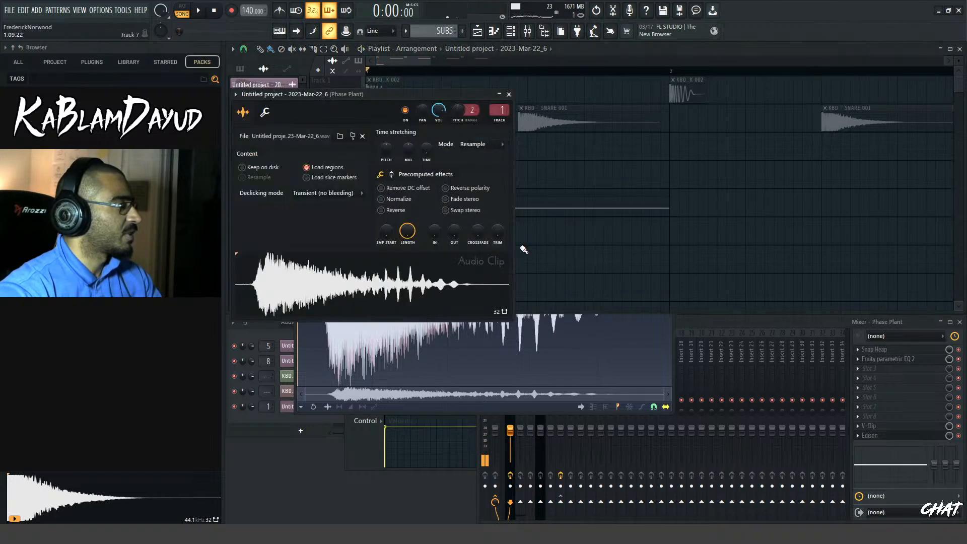
{"action": "left_click", "coordinate": [535, 35]}
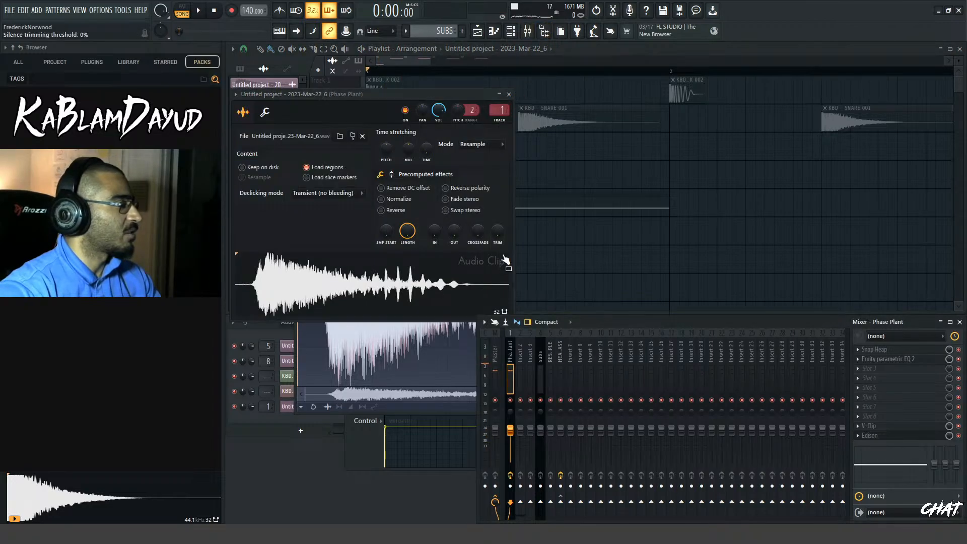
{"action": "left_click", "coordinate": [550, 359]}
{"action": "key", "text": "ctrl+l"}
{"action": "key", "text": "space"}
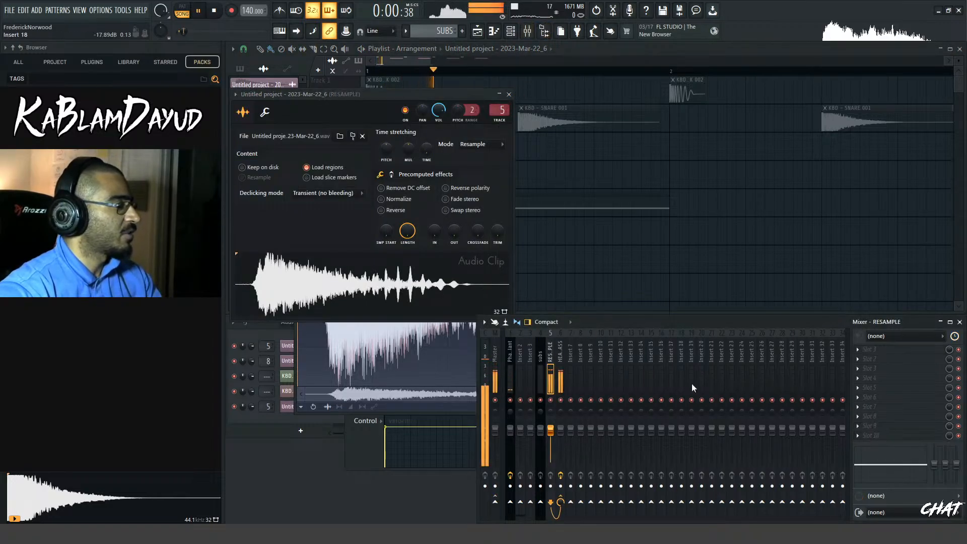
{"action": "left_click", "coordinate": [564, 358]}
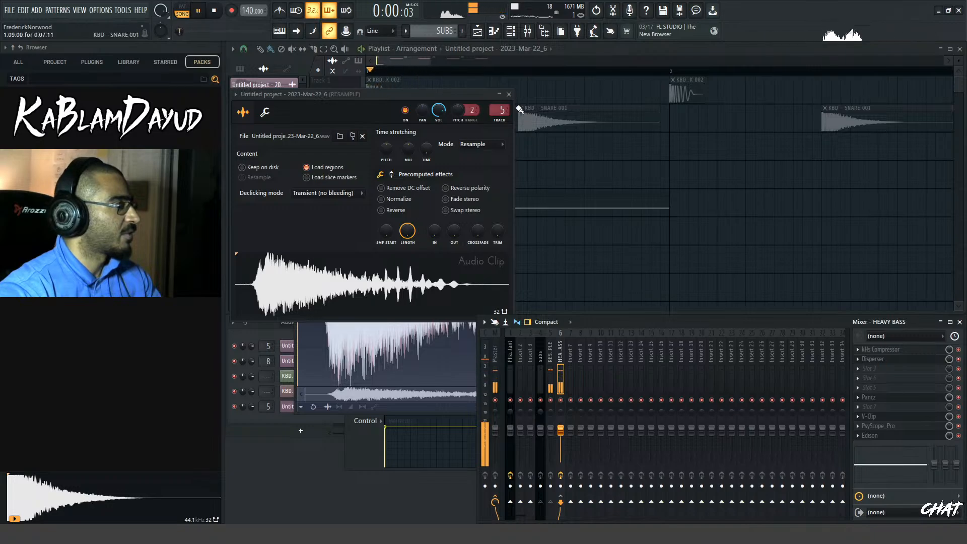
{"action": "left_click", "coordinate": [509, 94]}
{"action": "key", "text": "space"}
Unmute Track 5 and play the SUBS clip together with the resampled bass
{"action": "left_click", "coordinate": [356, 212]}
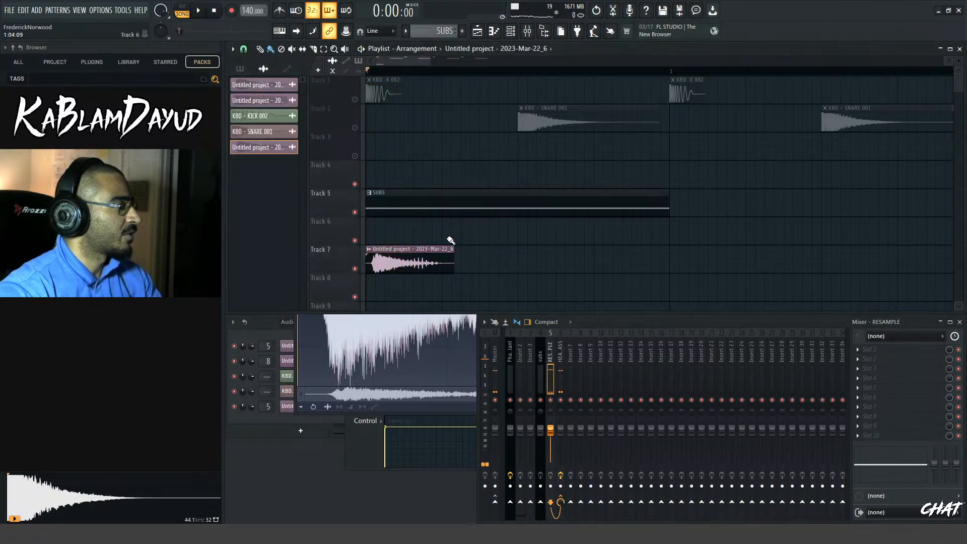
{"action": "key", "text": "space"}
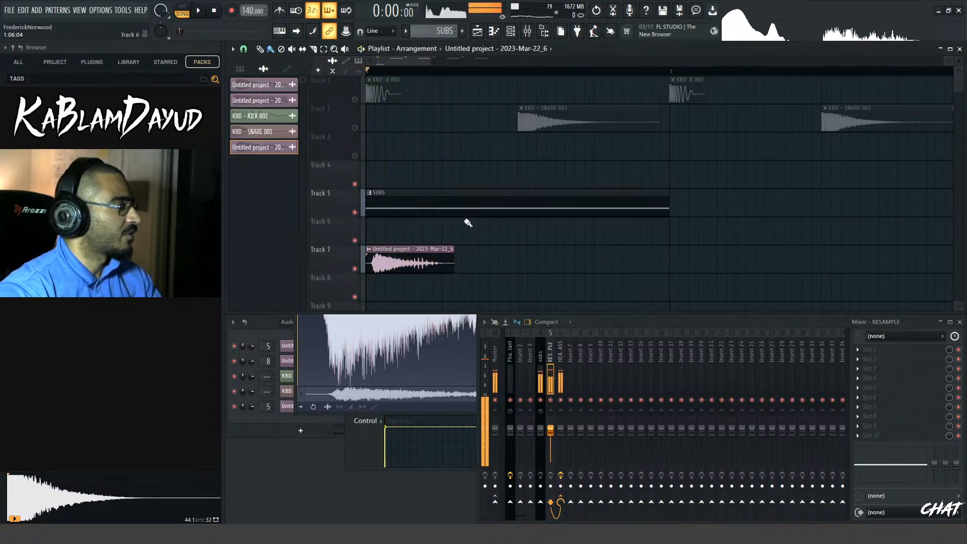
{"action": "key", "text": "space"}
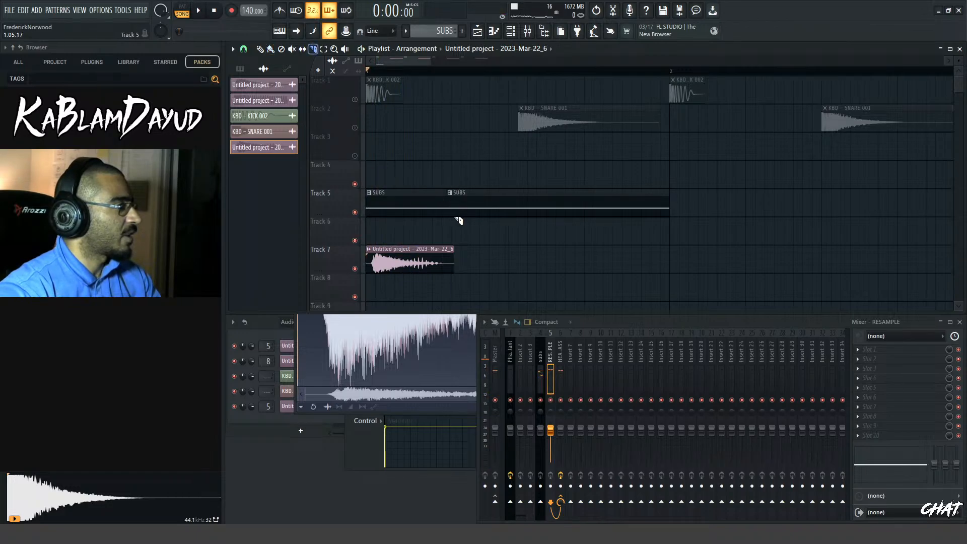
Cut the SUBS clip on Track 5 at step 5 of bar 1, delete the rest, and play the result
{"action": "scroll", "coordinate": [443, 238], "scroll_direction": "up", "scroll_amount": 5}
{"action": "right_click", "coordinate": [458, 211]}
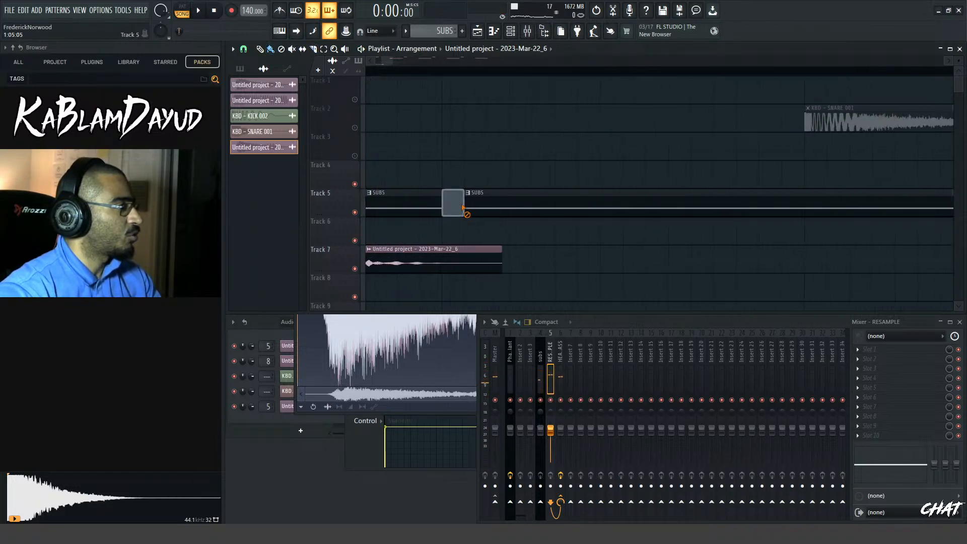
{"action": "right_click", "coordinate": [468, 211]}
{"action": "key", "text": "space"}
Move the SUBS clip from Track 5 to Track 8, starting slightly after the resampled clip on Track 7, and play both
{"action": "key", "text": "space"}
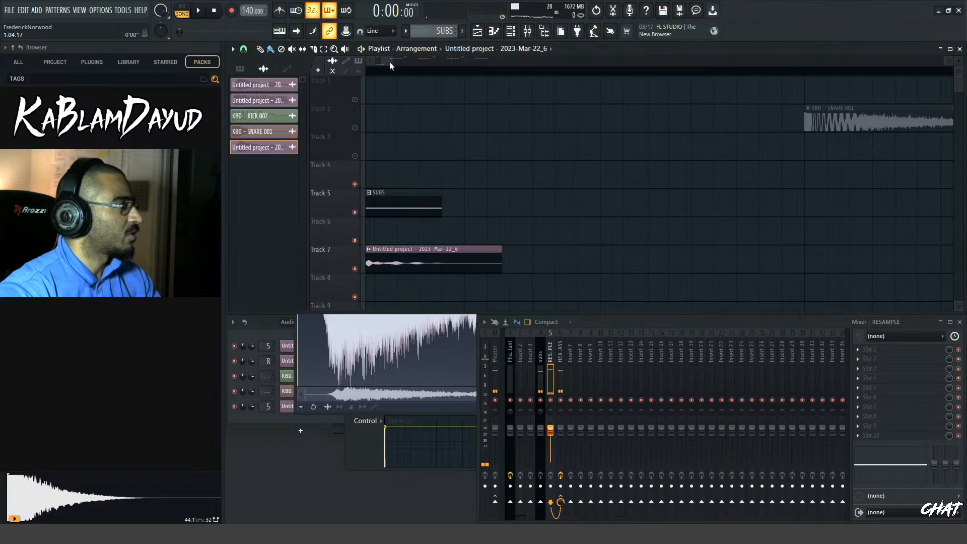
{"action": "left_click_drag", "start_coordinate": [389, 61], "coordinate": [382, 61]}
{"action": "key", "text": "space"}
{"action": "left_click_drag", "start_coordinate": [387, 61], "coordinate": [396, 61]}
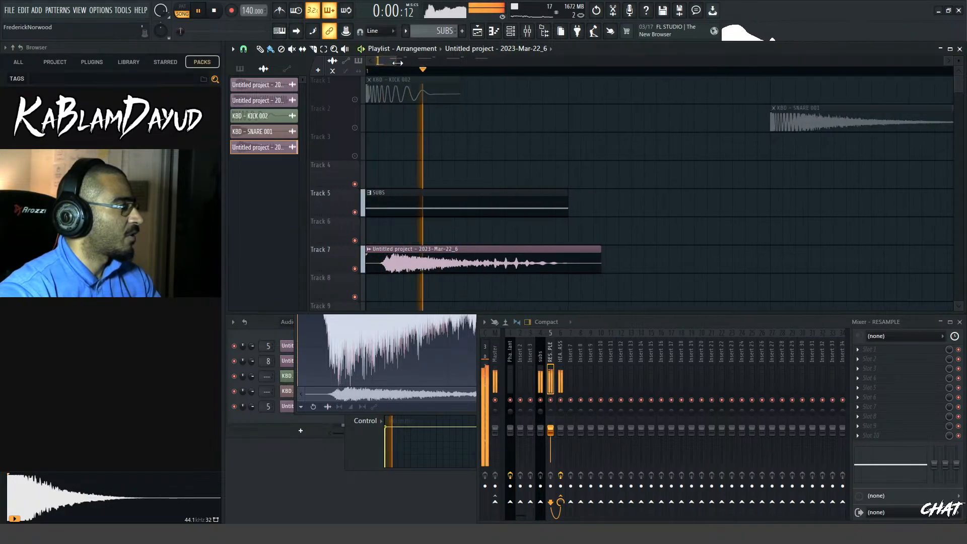
{"action": "left_click_drag", "start_coordinate": [396, 60], "coordinate": [399, 60]}
{"action": "key", "text": "space"}
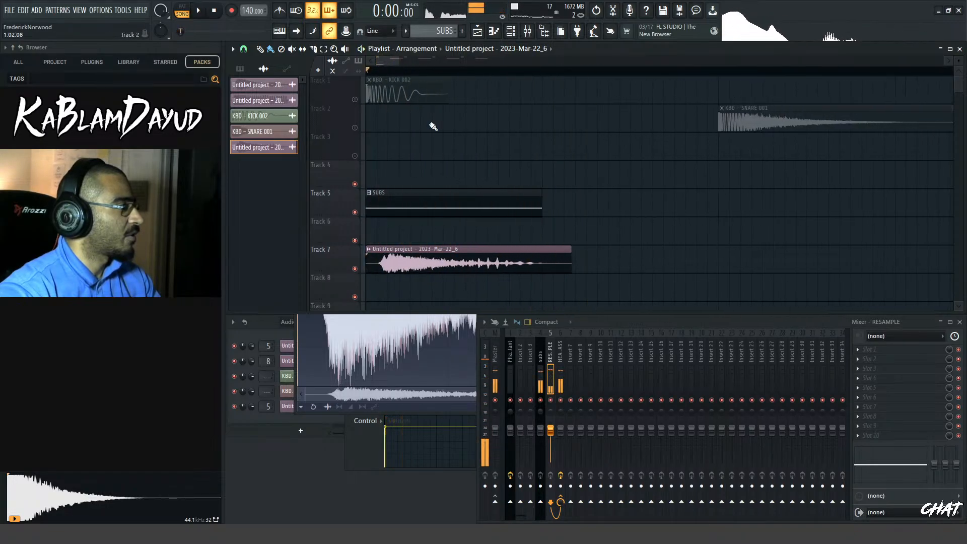
{"action": "scroll", "coordinate": [441, 200], "scroll_direction": "down", "scroll_amount": 4}
{"action": "key", "text": "space"}
{"action": "left_click_drag", "start_coordinate": [432, 91], "coordinate": [443, 170]}
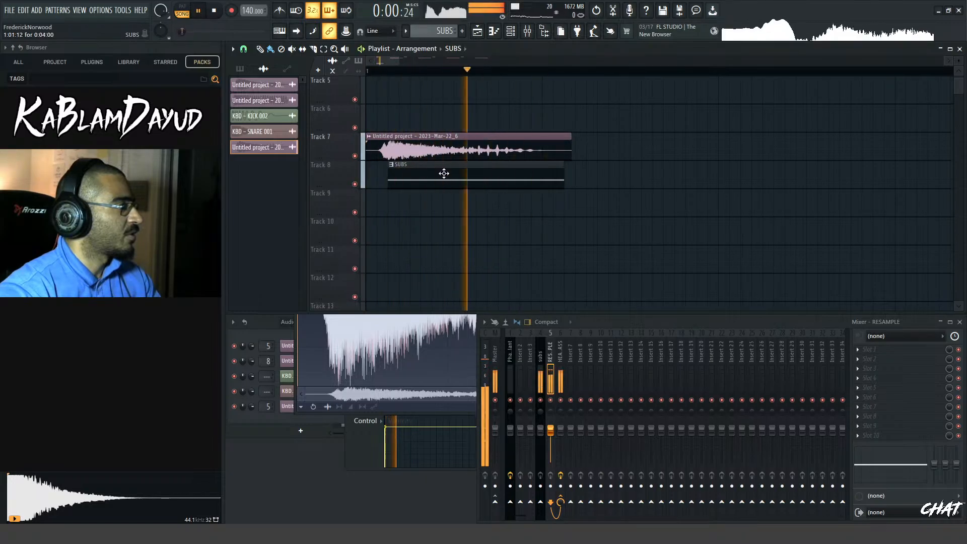
{"action": "key", "text": "space"}
Cut off the quiet start of the resampled clip on Track 7 and shift it and the SUBS clip earlier to the start of bar 1
{"action": "key", "text": "space"}
{"action": "key", "text": "space"}
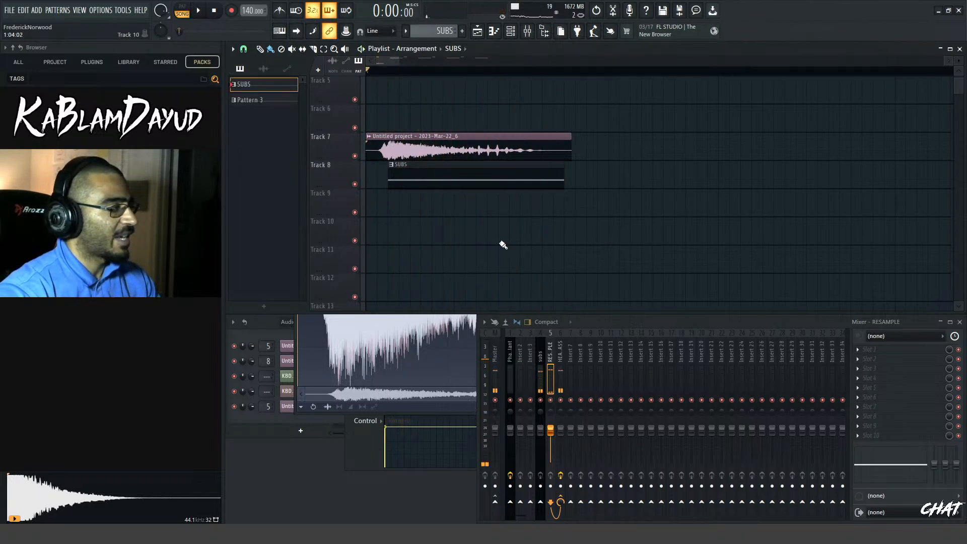
{"action": "key", "text": "space"}
{"action": "key", "text": "space"}
{"action": "key", "text": "c"}
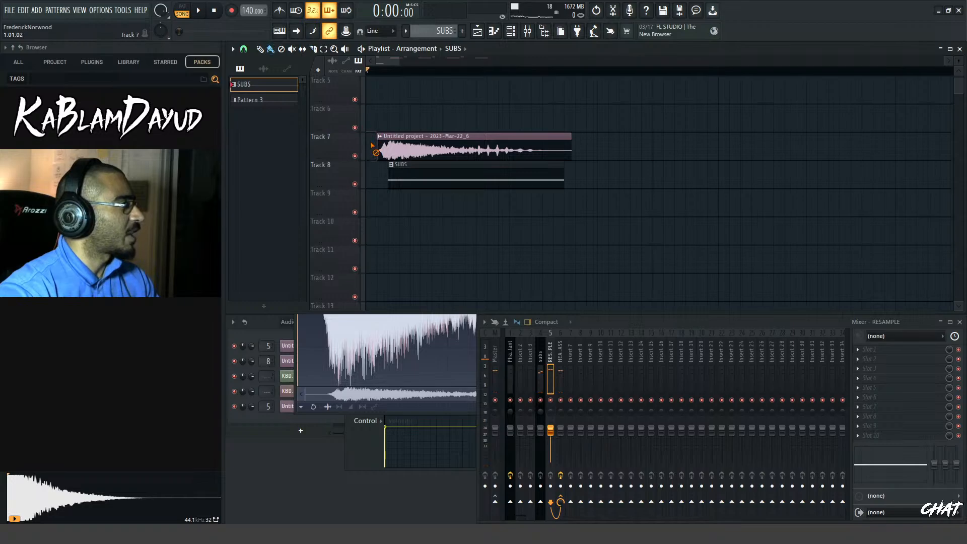
{"action": "left_click_drag", "start_coordinate": [474, 157], "coordinate": [444, 179]}
Play the resampled clip and the SUBS clip together repeatedly from the start of bar 1
{"action": "key", "text": "space"}
{"action": "key", "text": "space"}
{"action": "key", "text": "space"}
{"action": "key", "text": "space"}
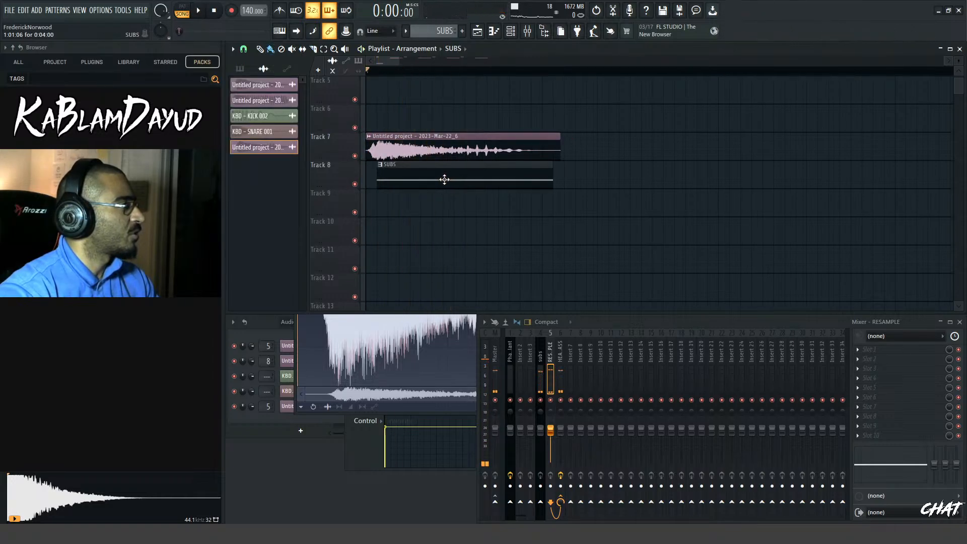
{"action": "key", "text": "space"}
{"action": "key", "text": "space"}
{"action": "key", "text": "space"}
{"action": "key", "text": "space"}
{"action": "key", "text": "space"}
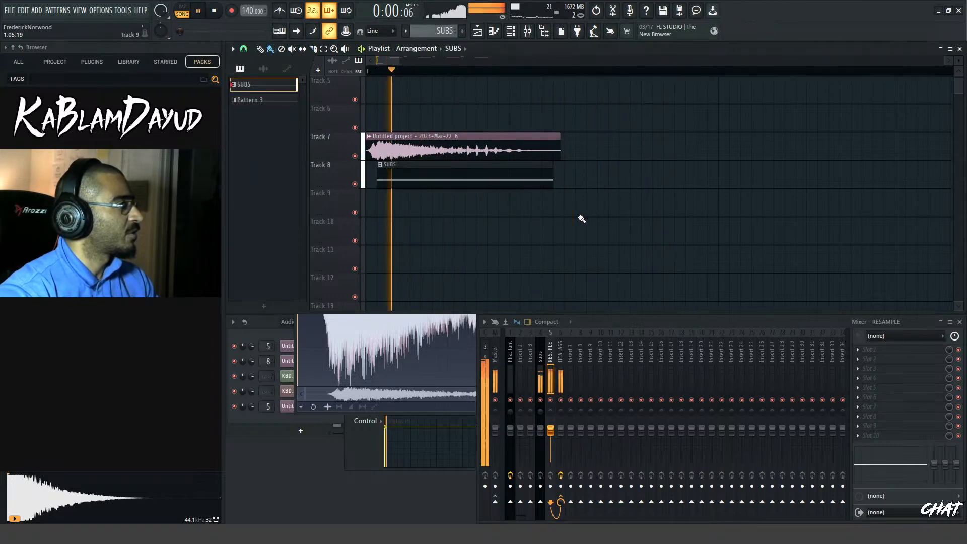
{"action": "key", "text": "space"}
Trim the ends of the Track 7 and Track 8 clips at step 5 of bar 1 and play the result
{"action": "key", "text": "space"}
{"action": "key", "text": "space"}
{"action": "key", "text": "space"}
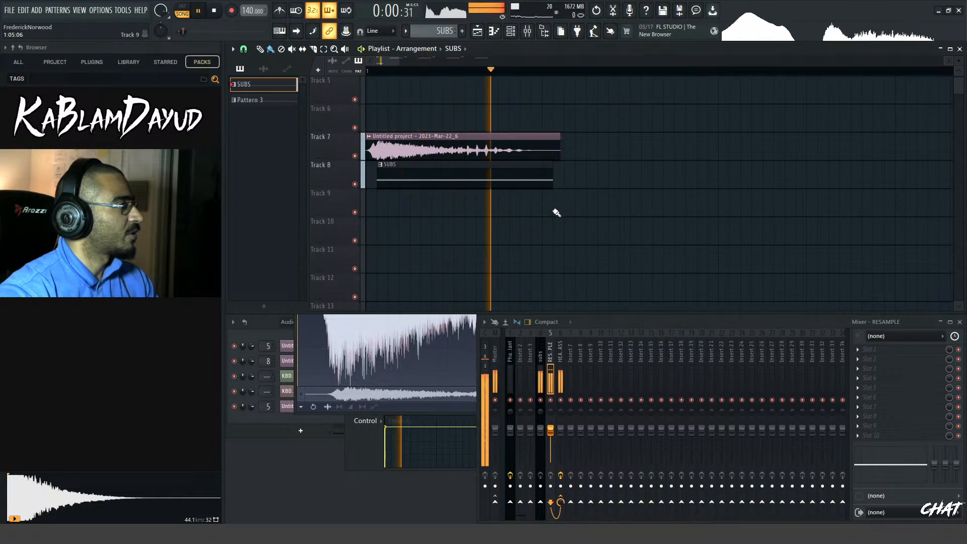
{"action": "key", "text": "space"}
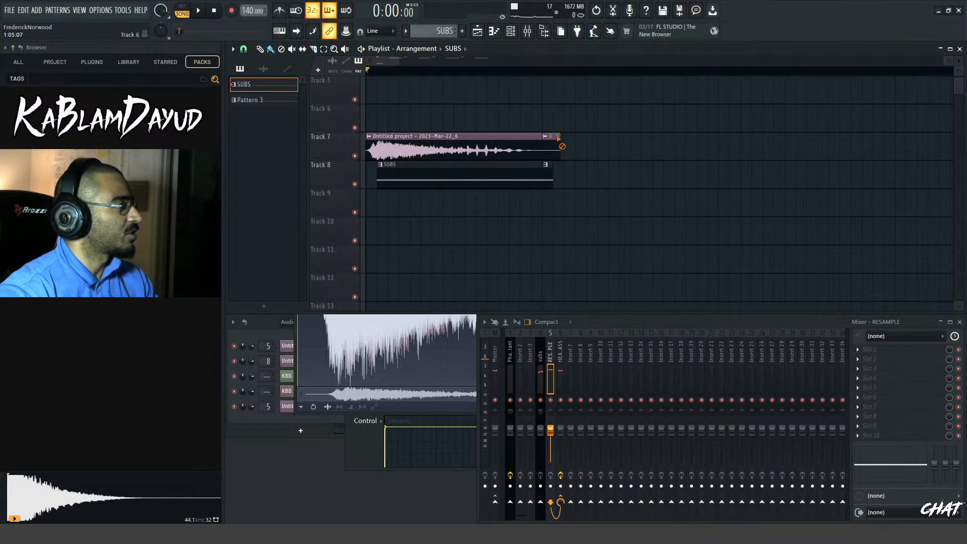
{"action": "key", "text": "space"}
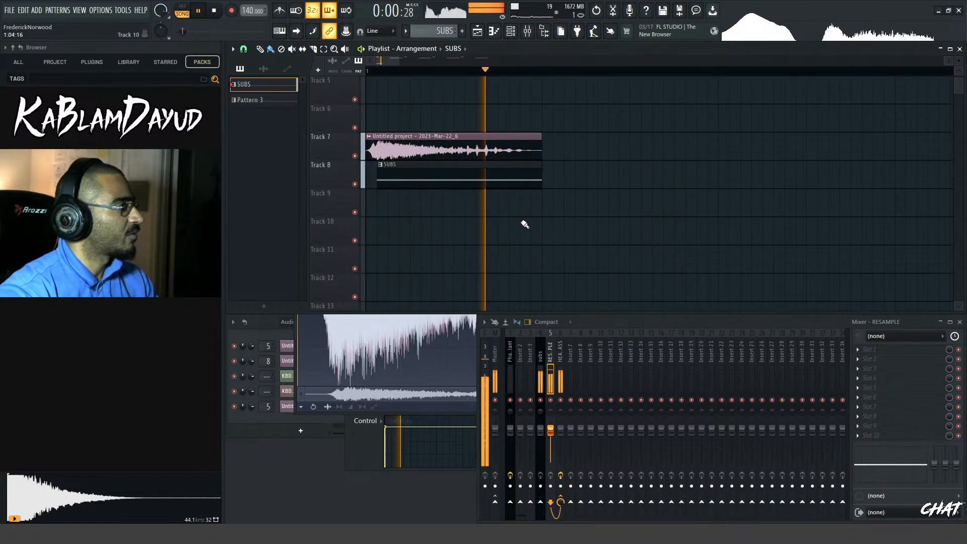
{"action": "key", "text": "space"}
{"action": "mouse_move", "coordinate": [399, 61]}
{"action": "left_mouse_down"}
{"action": "mouse_move", "coordinate": [418, 62]}
{"action": "mouse_move", "coordinate": [406, 63]}
{"action": "left_mouse_up"}
{"action": "key", "text": "space"}
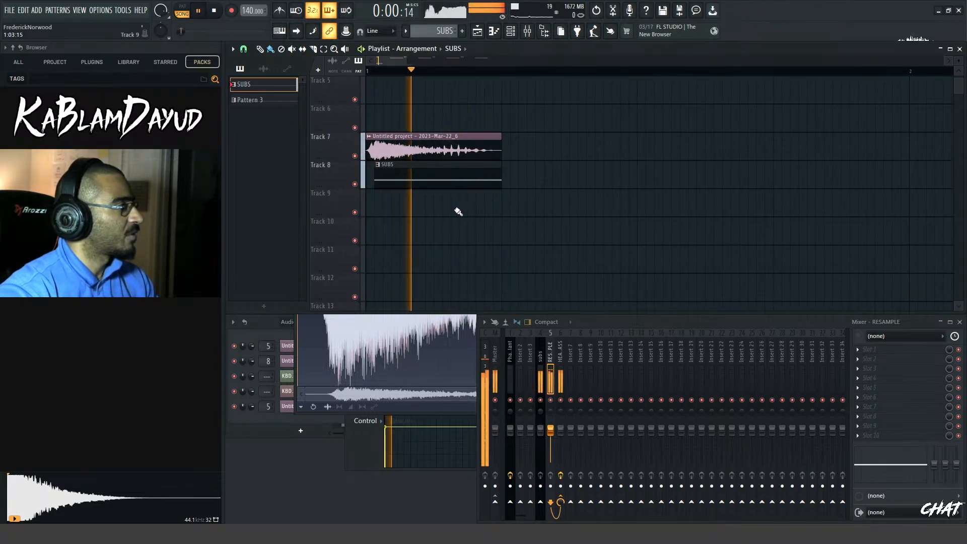
{"action": "key", "text": "space"}
Open Edison on the HEAVY BASS mixer track and record the playback of the layered bass clips
{"action": "left_click", "coordinate": [557, 360]}
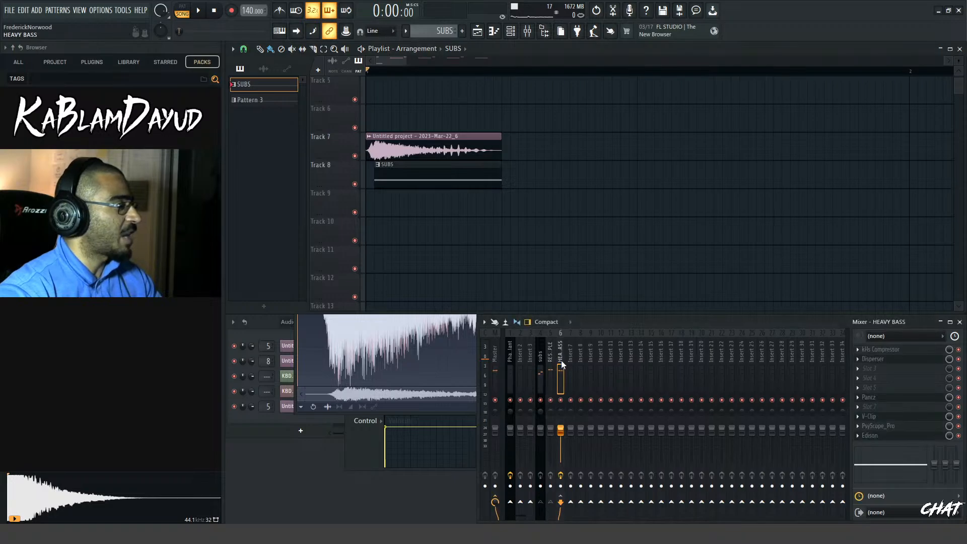
{"action": "key", "text": "space"}
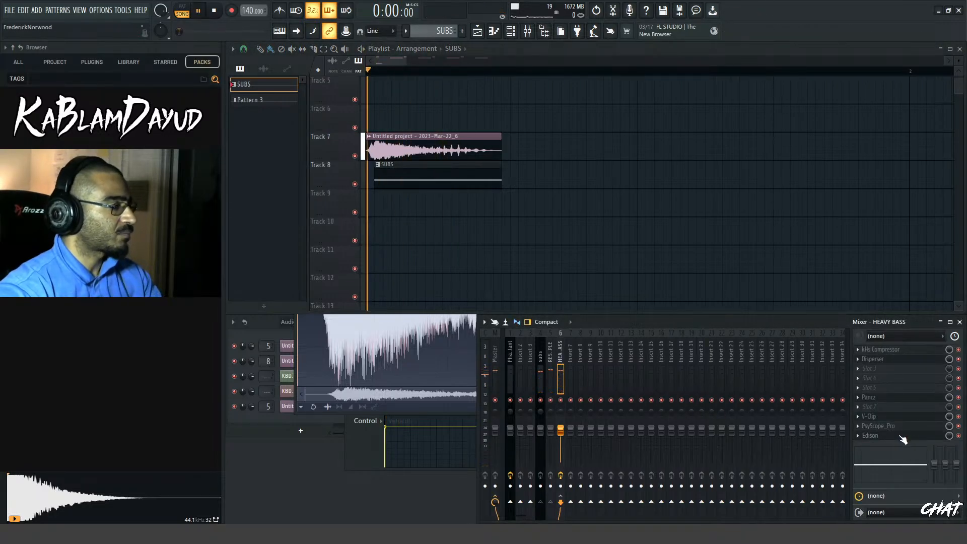
{"action": "key", "text": "space"}
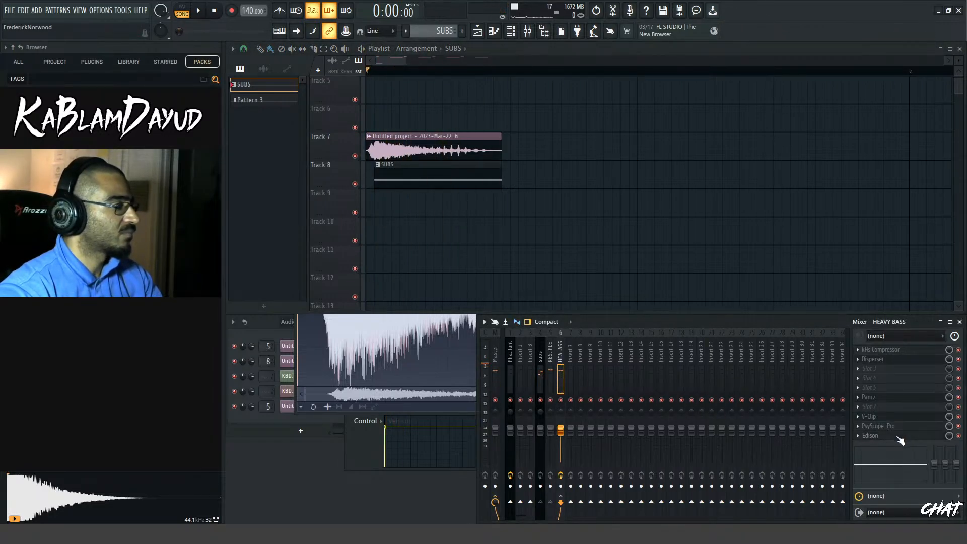
{"action": "left_click", "coordinate": [898, 437]}
{"action": "key", "text": "r"}
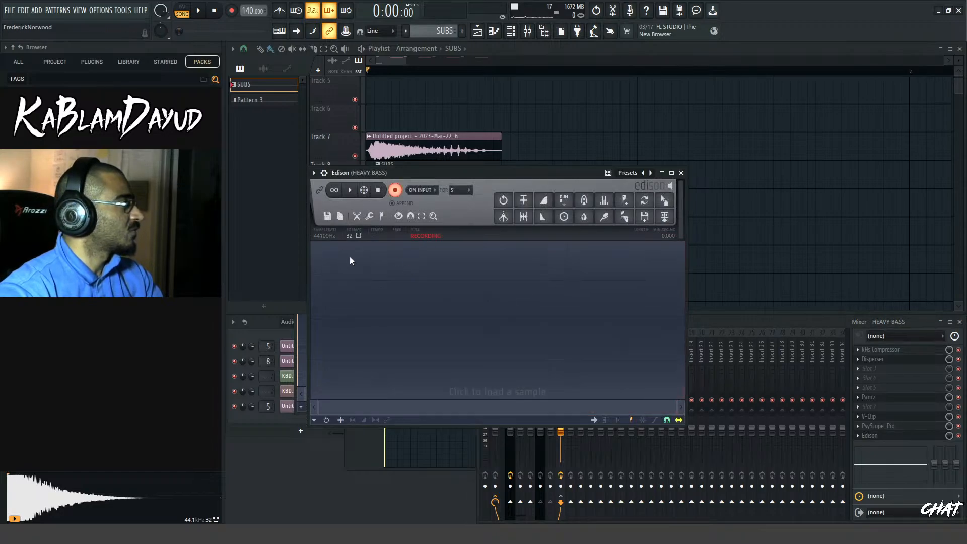
{"action": "left_click", "coordinate": [198, 15]}
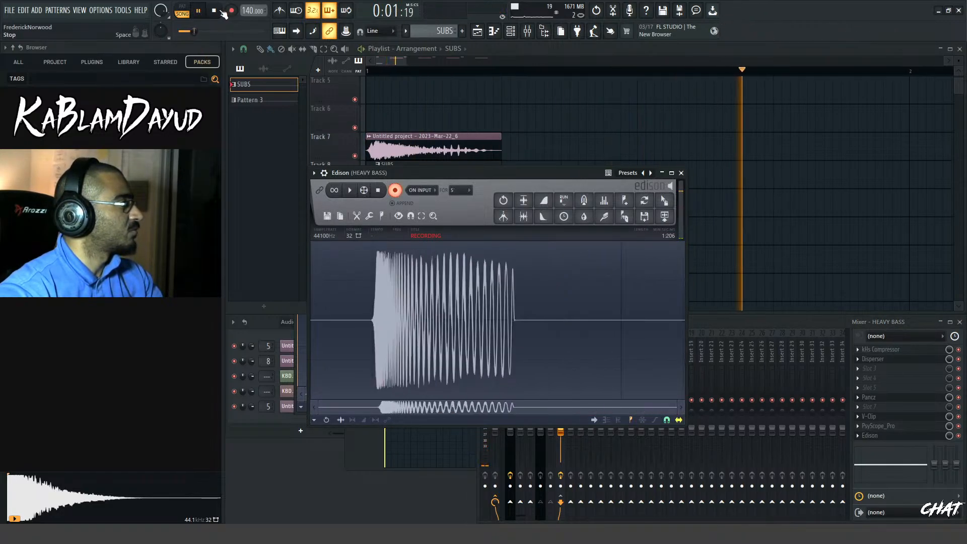
{"action": "key", "text": "r"}
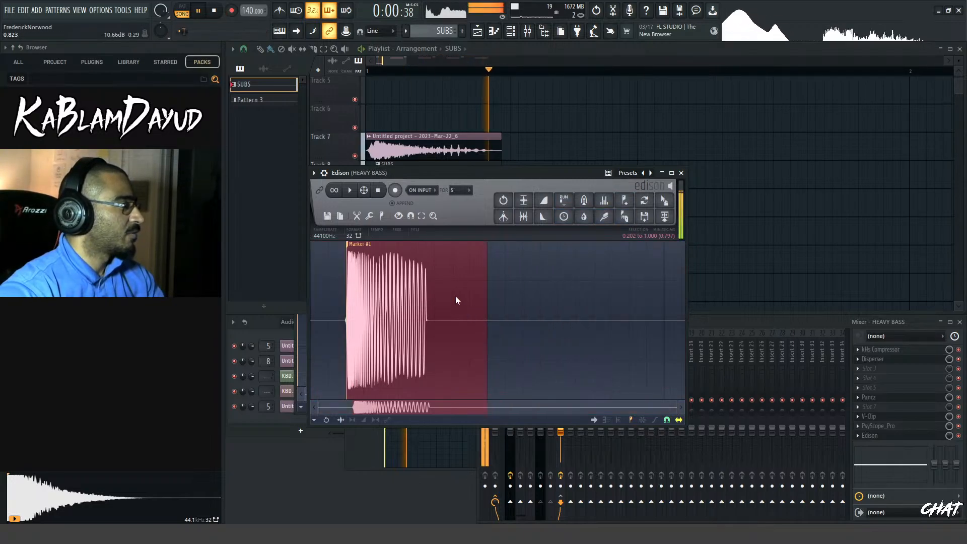
Delete the trailing silence from the Edison recording and send the Marker #1 region to the playlist as an audio clip
{"action": "left_click_drag", "start_coordinate": [453, 295], "coordinate": [704, 295]}
{"action": "key", "text": "Delete"}
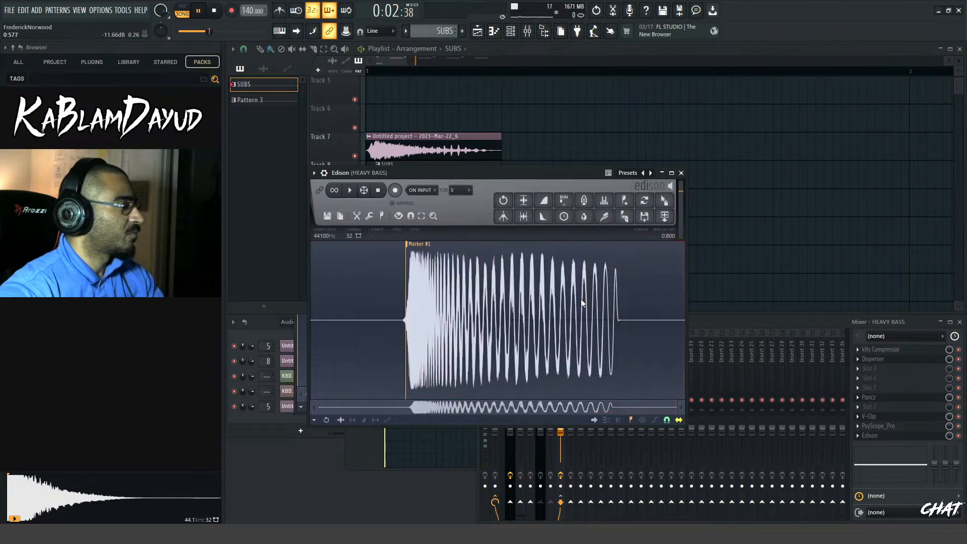
{"action": "double_click", "coordinate": [582, 302]}
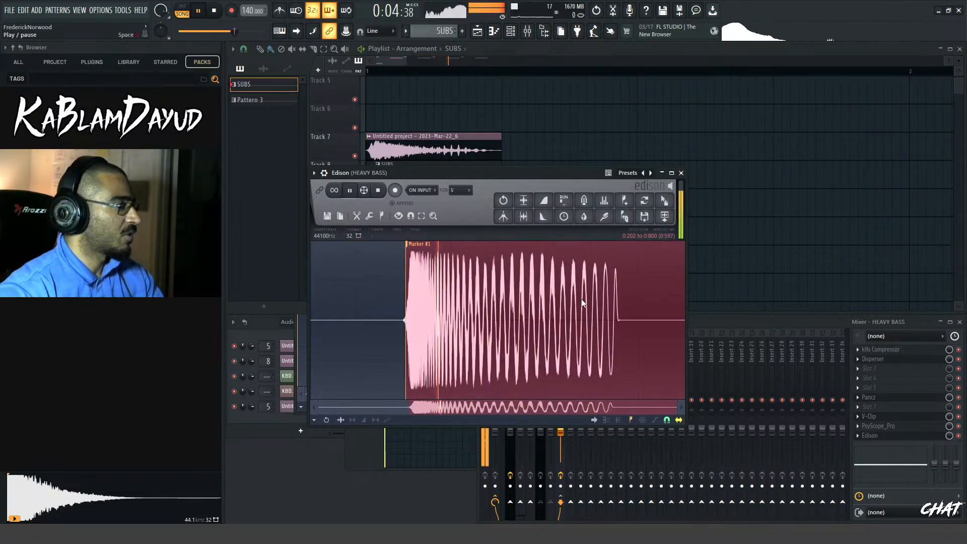
{"action": "left_click", "coordinate": [664, 217]}
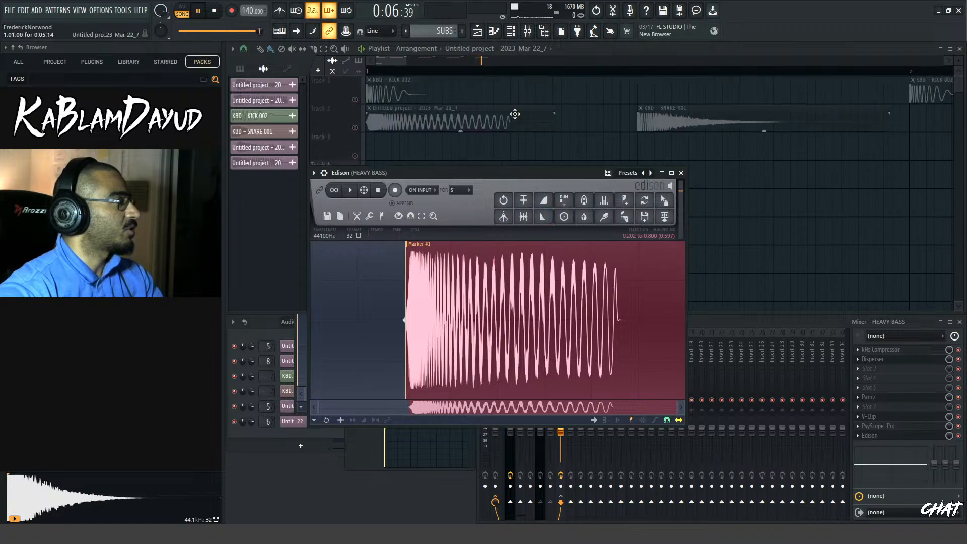
Clear Tracks 7 and 8 and move the new audio clip from Track 2 to Track 6, trimmed at step 5 of bar 1
{"action": "left_click", "coordinate": [399, 64]}
{"action": "key", "text": "space"}
{"action": "scroll", "coordinate": [447, 222], "scroll_direction": "down", "scroll_amount": 5}
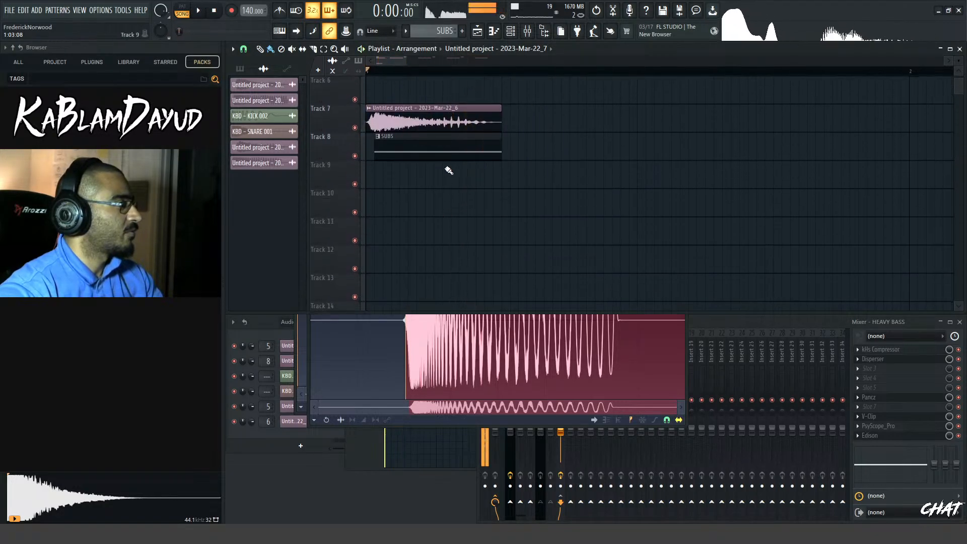
{"action": "scroll", "coordinate": [451, 196], "scroll_direction": "up", "scroll_amount": 4}
{"action": "left_click_drag", "start_coordinate": [435, 89], "coordinate": [434, 201]}
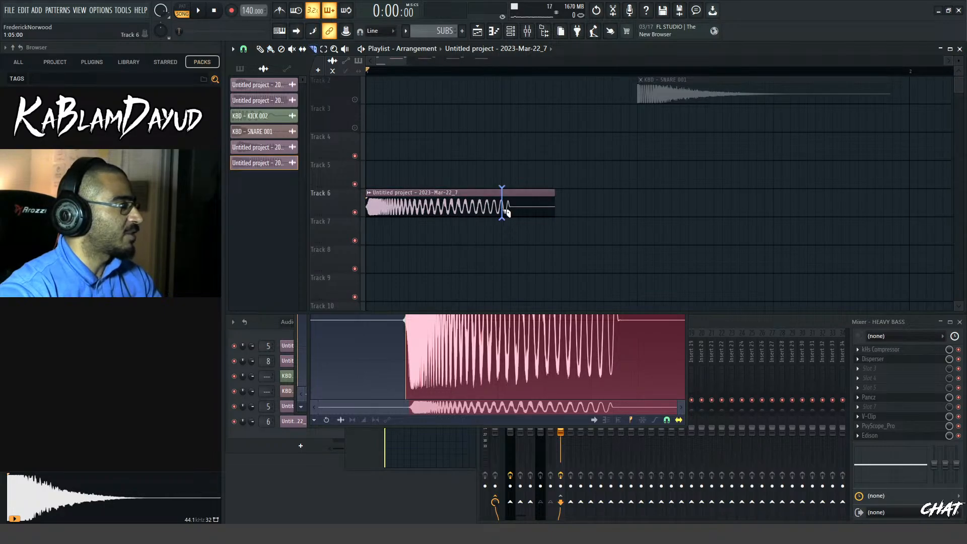
Route the new audio clip on Track 6 to the Insert 7 mixer track and play it
{"action": "double_click", "coordinate": [455, 202]}
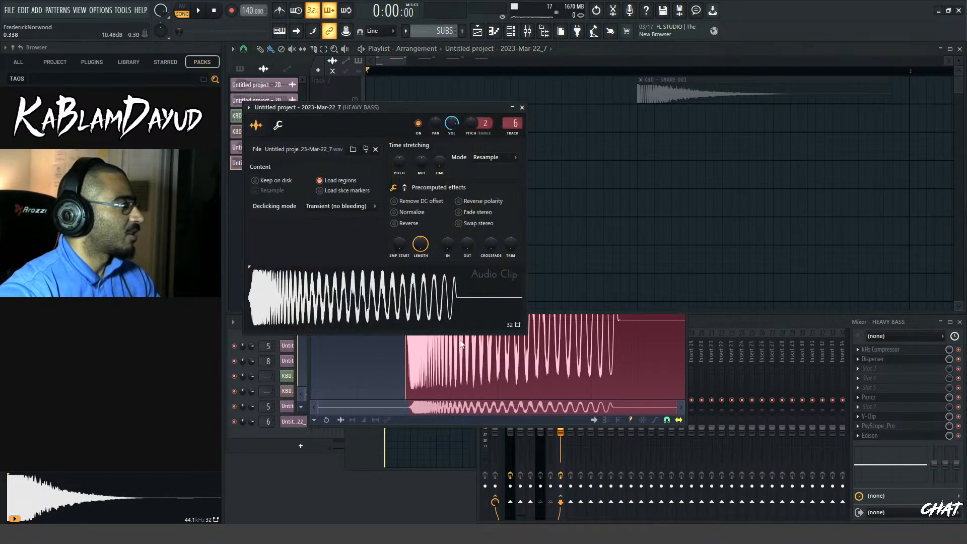
{"action": "left_click", "coordinate": [327, 303]}
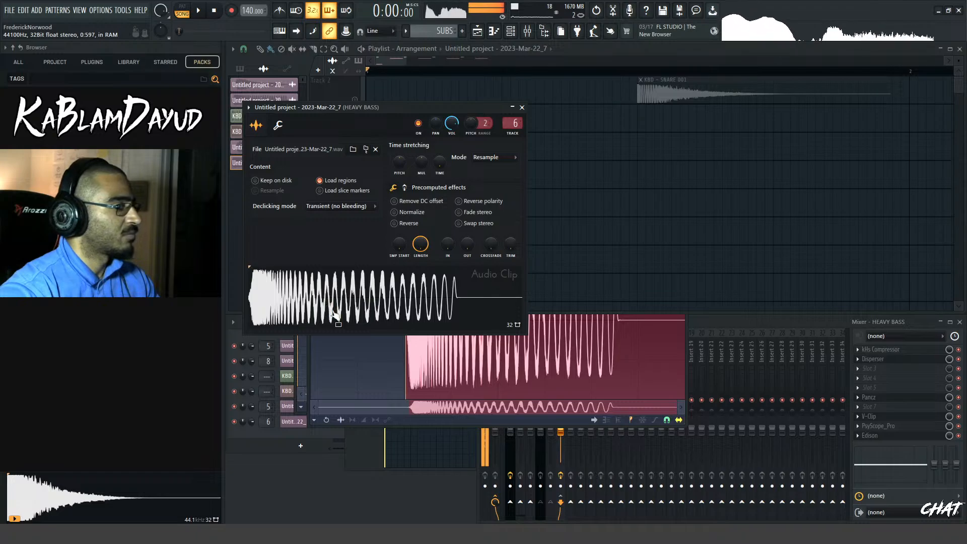
{"action": "left_click", "coordinate": [348, 309]}
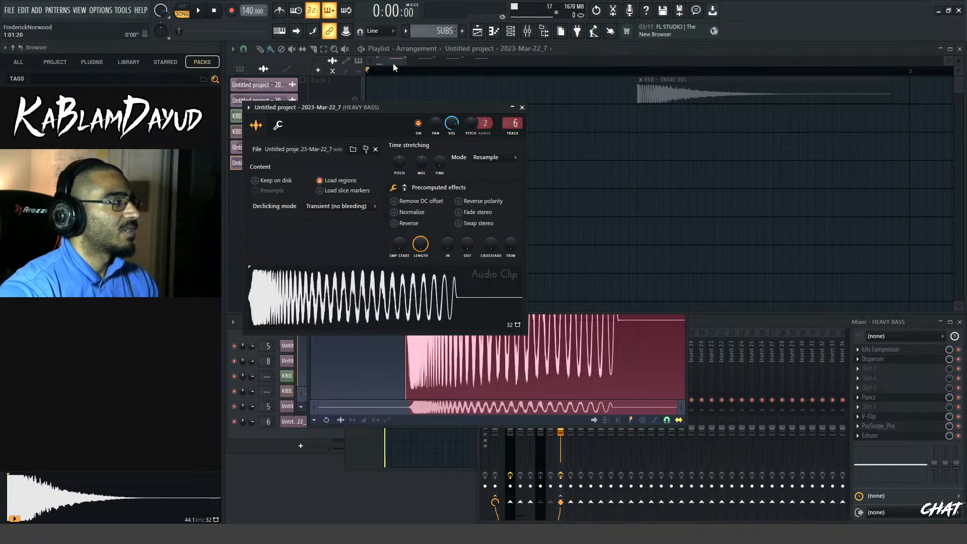
{"action": "left_click", "coordinate": [527, 31]}
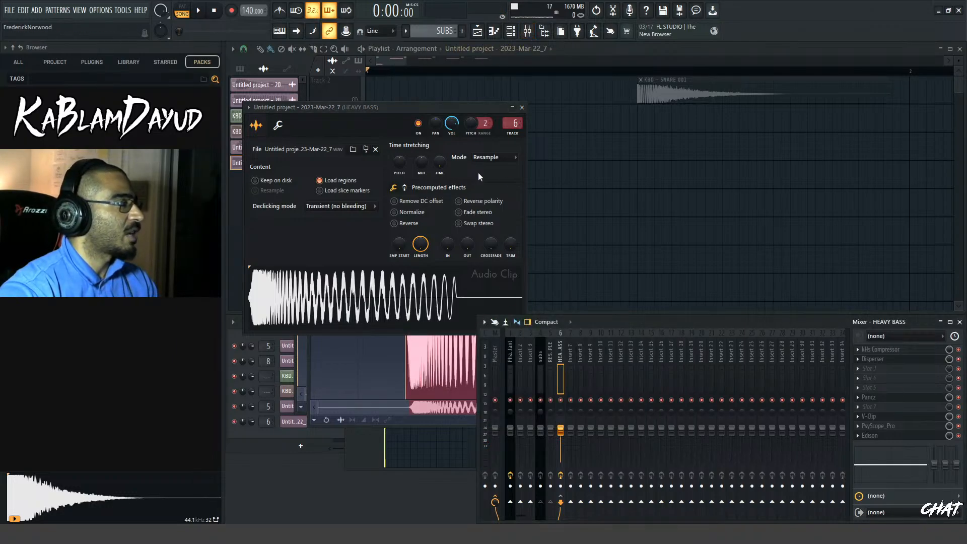
{"action": "scroll", "coordinate": [509, 121], "scroll_direction": "up", "scroll_amount": 1}
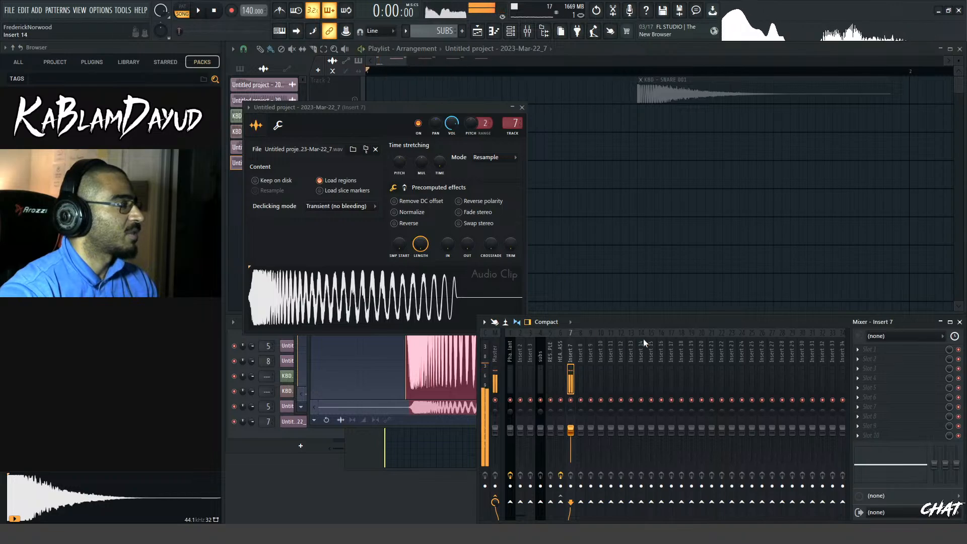
{"action": "key", "text": "space"}
{"action": "left_click", "coordinate": [396, 64]}
{"action": "key", "text": "space"}
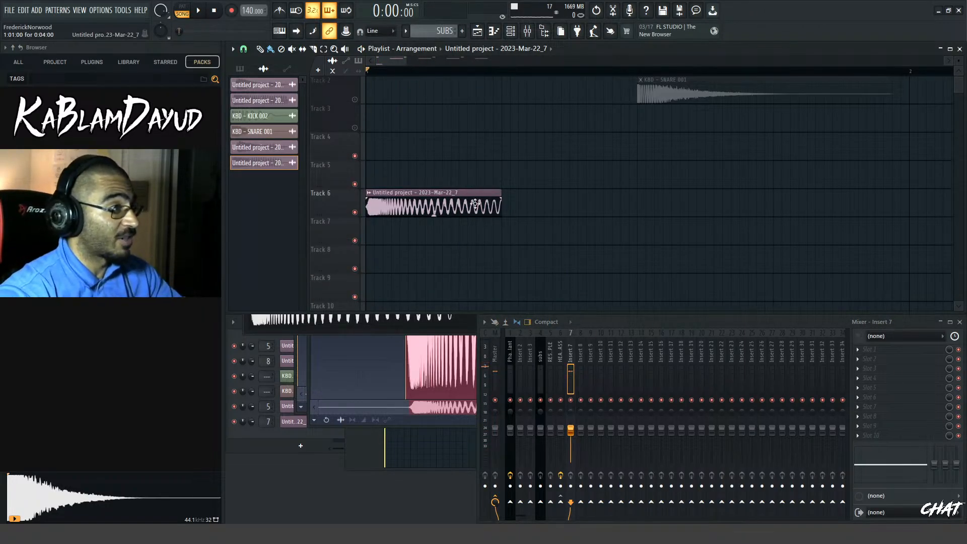
{"action": "key", "text": "space"}
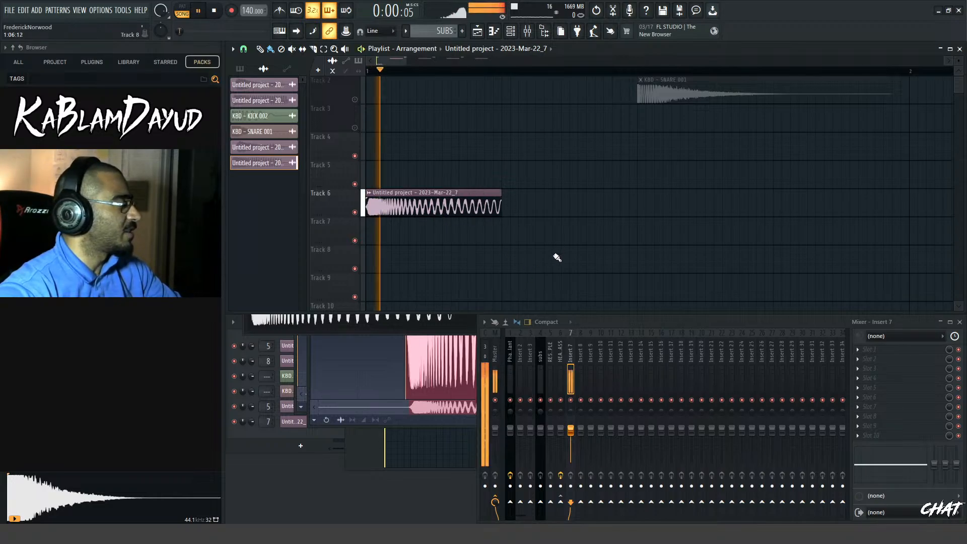
{"action": "key", "text": "space"}
Unmute the kick and snare on Tracks 1 and 2 and play them with the bass clip on Track 6
{"action": "scroll", "coordinate": [537, 265], "scroll_direction": "down", "scroll_amount": 2}
{"action": "scroll", "coordinate": [503, 264], "scroll_direction": "up", "scroll_amount": 3}
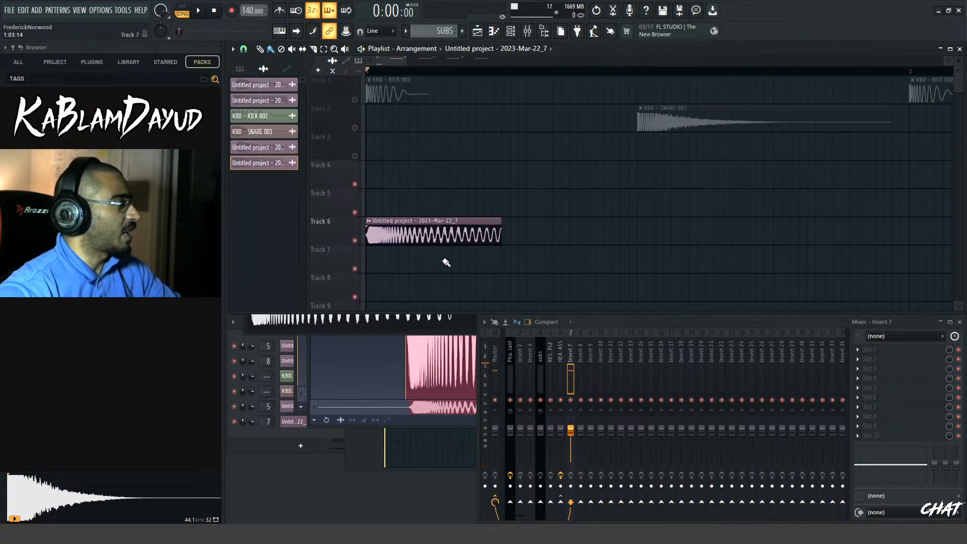
{"action": "scroll", "coordinate": [403, 255], "scroll_direction": "down", "scroll_amount": 2}
{"action": "right_click", "coordinate": [357, 242]}
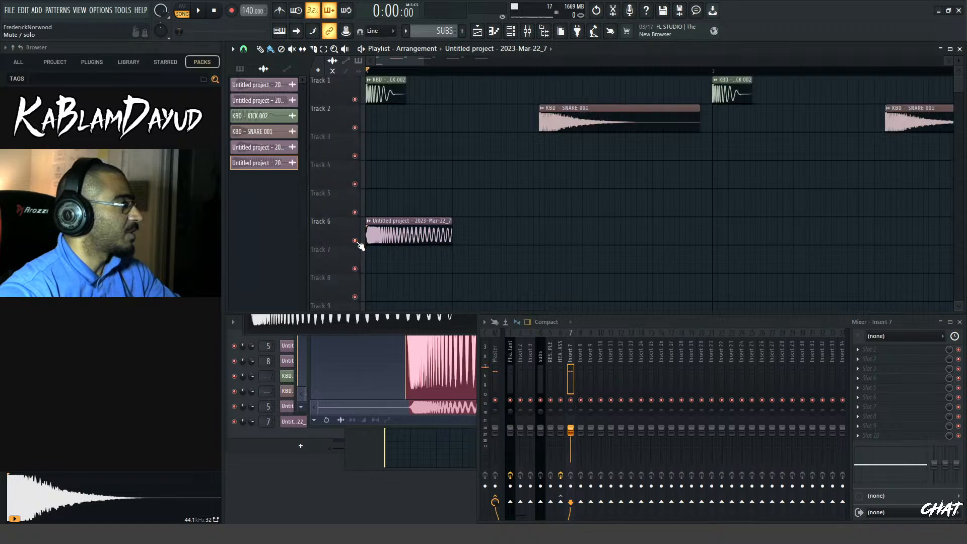
{"action": "key", "text": "space"}
Duplicate the bass clip on Track 6 three times to fill bar 1 and play it with the drums
{"action": "key", "text": "space"}
{"action": "key", "text": "space"}
{"action": "key", "text": "space"}
{"action": "left_click_drag", "start_coordinate": [417, 203], "coordinate": [441, 245]}
{"action": "key", "text": "ctrl+b"}
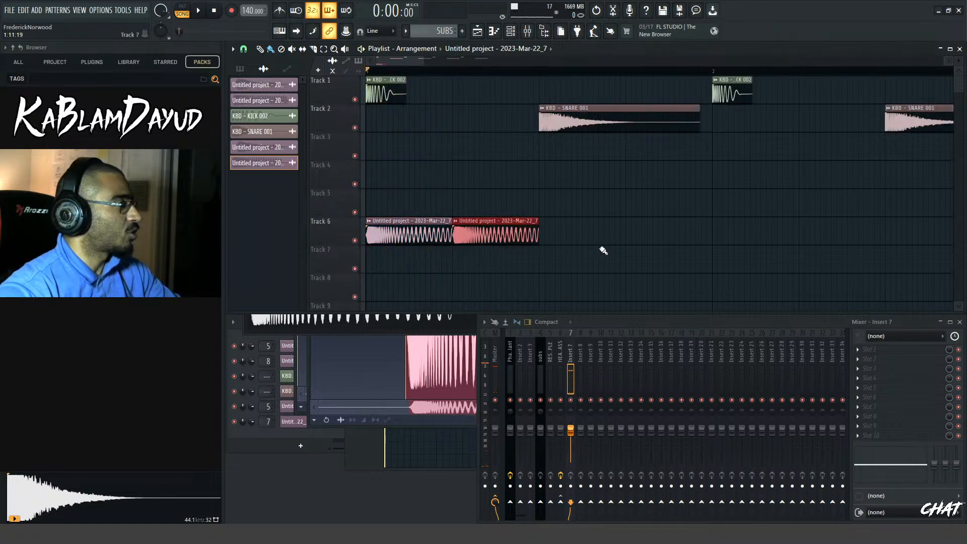
{"action": "key", "text": "ctrl+b"}
{"action": "key", "text": "ctrl+b"}
{"action": "key", "text": "space"}
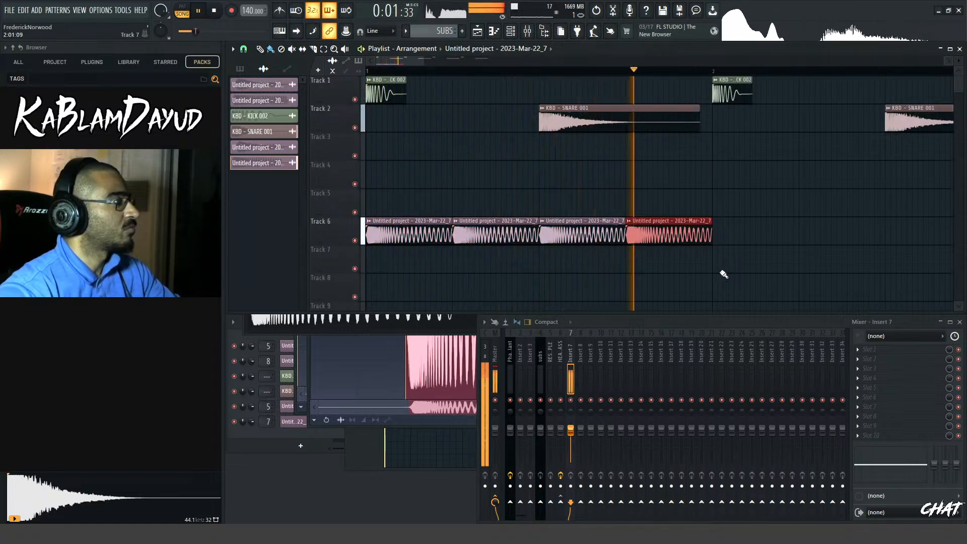
Repeat the bass clips on Track 6 through the end of bar 2 and play the arrangement
{"action": "scroll", "coordinate": [738, 266], "scroll_direction": "down", "scroll_amount": 1}
{"action": "scroll", "coordinate": [738, 266], "scroll_direction": "down", "scroll_amount": 1}
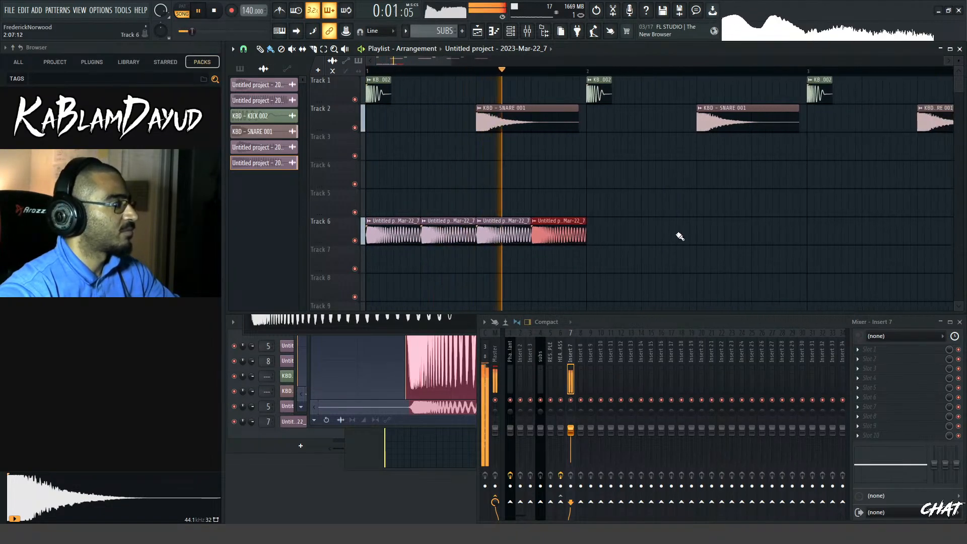
{"action": "key", "text": "ctrl+b"}
{"action": "key", "text": "ctrl+b"}
{"action": "key", "text": "ctrl+b"}
{"action": "key", "text": "ctrl+b"}
{"action": "key", "text": "space"}
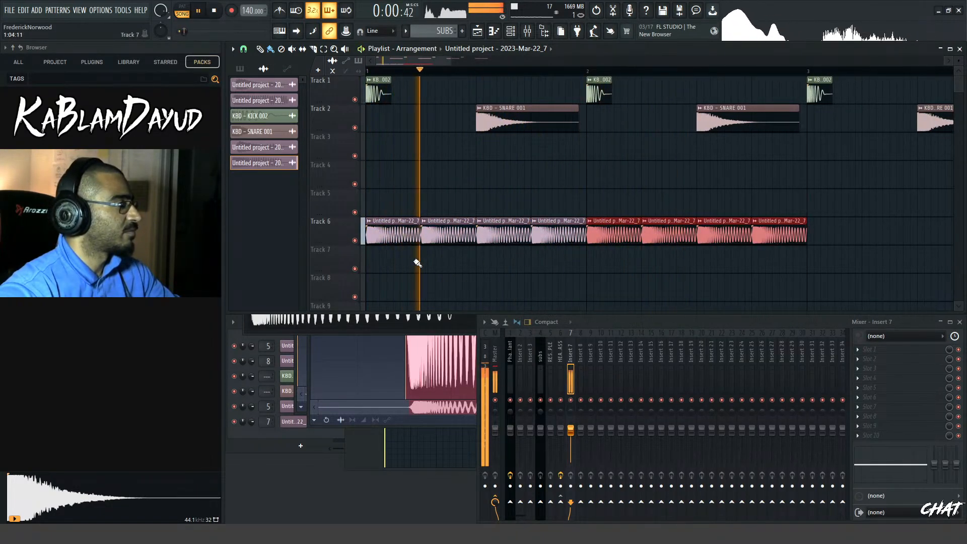
{"action": "scroll", "coordinate": [414, 265], "scroll_direction": "up", "scroll_amount": 2}
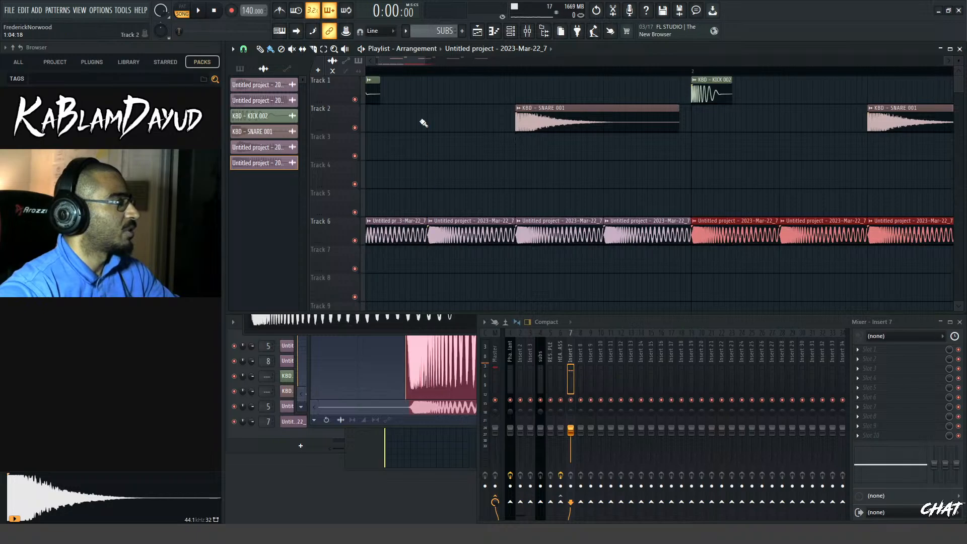
Try slicing the first bass clip on Track 6, deleting its remainder, and trimming it to a very short stab
{"action": "left_click_drag", "start_coordinate": [403, 64], "coordinate": [394, 66]}
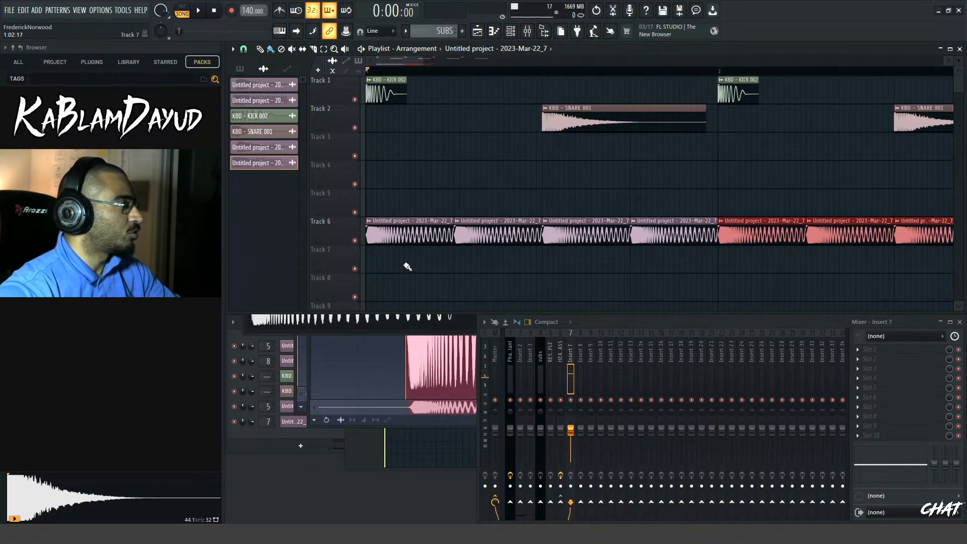
{"action": "key", "text": "space"}
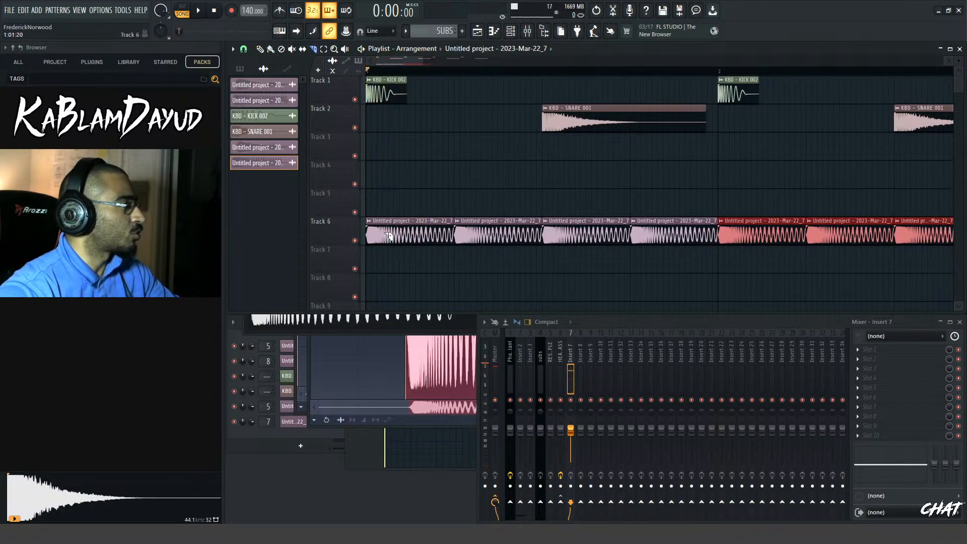
{"action": "left_click", "coordinate": [383, 229]}
{"action": "key", "text": "b"}
{"action": "right_click", "coordinate": [403, 236]}
{"action": "key", "text": "space"}
{"action": "key", "text": "space"}
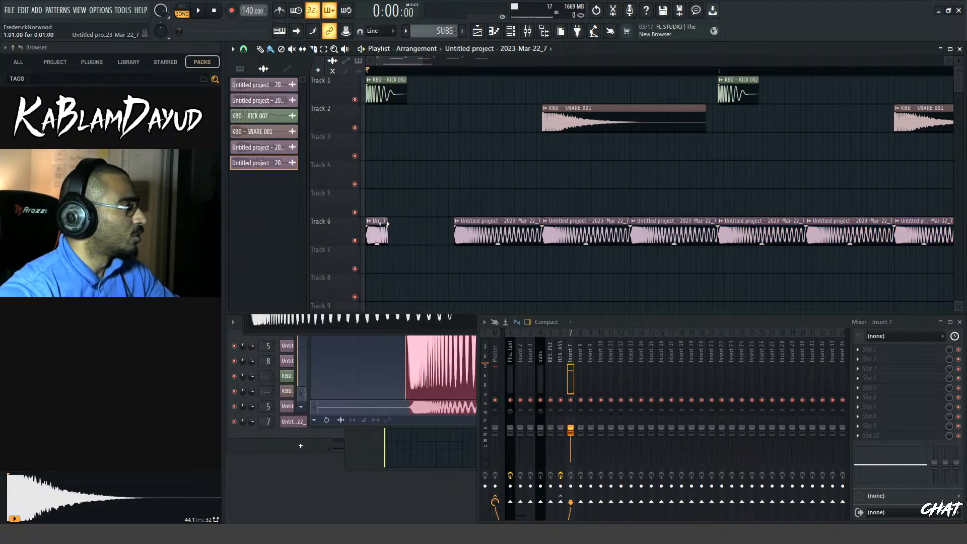
{"action": "key", "text": "space"}
{"action": "key", "text": "space"}
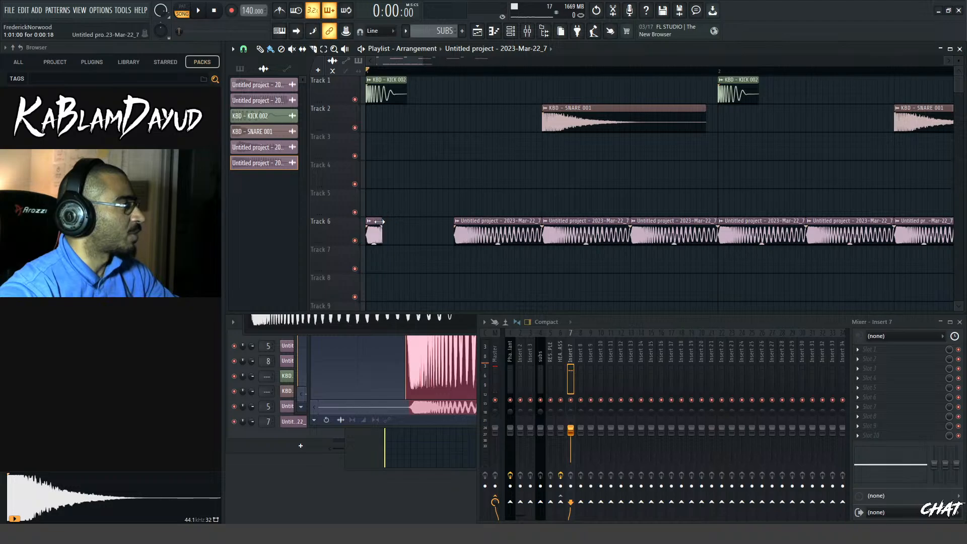
{"action": "key", "text": "space"}
{"action": "key", "text": "space"}
Set the playlist snap to 1/4 beat, shorten the first bass clip on Track 6 to half a beat, and play it
{"action": "left_click", "coordinate": [245, 49]}
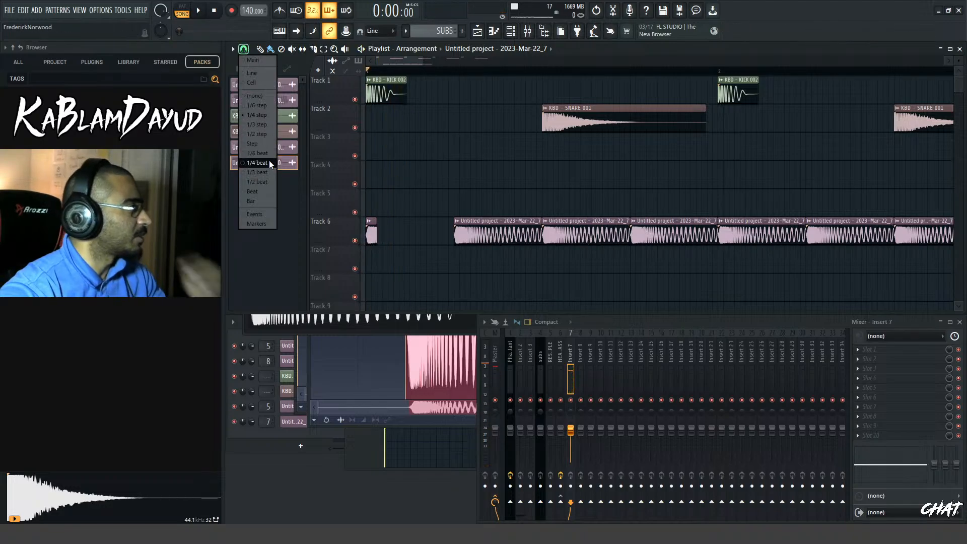
{"action": "left_click", "coordinate": [271, 163]}
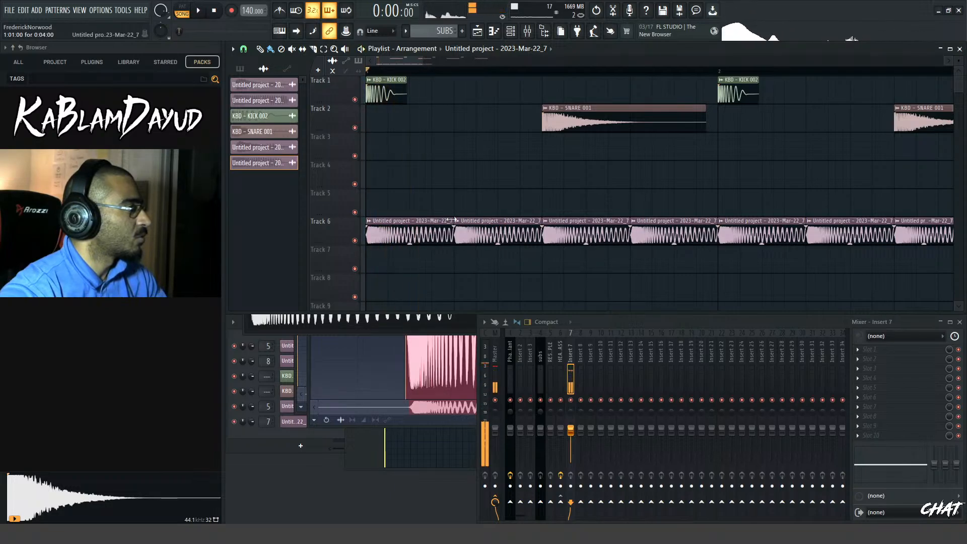
{"action": "left_click_drag", "start_coordinate": [452, 218], "coordinate": [392, 216]}
{"action": "key", "text": "space"}
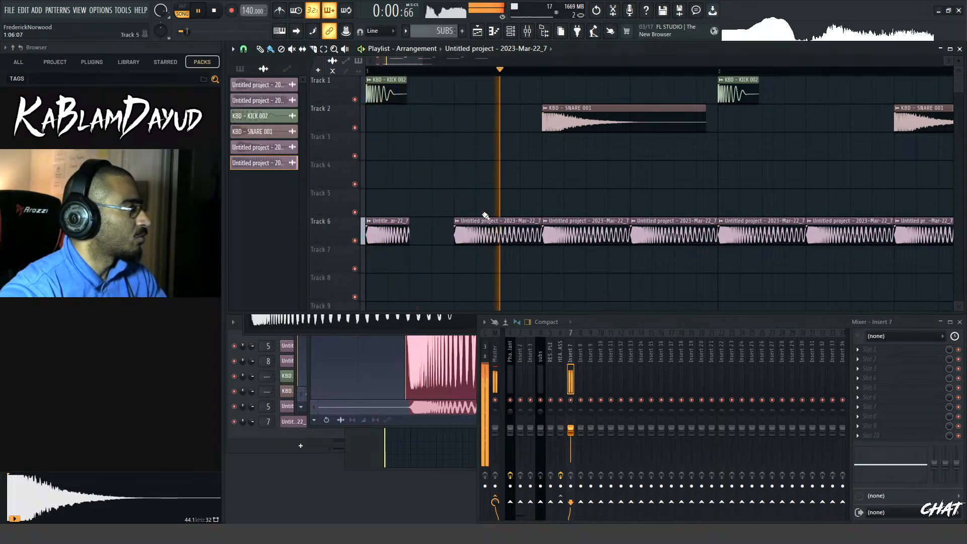
{"action": "key", "text": "space"}
Replace the bass clip on beat 2 of bar 1 with two back-to-back half-beat clips and play them with the drums
{"action": "key", "text": "space"}
{"action": "key", "text": "space"}
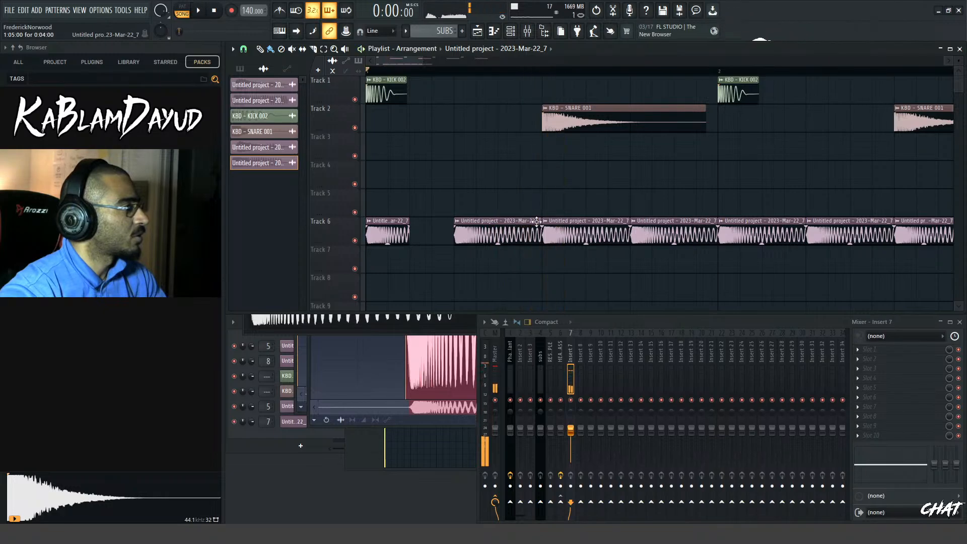
{"action": "mouse_move", "coordinate": [488, 229]}
{"action": "left_mouse_down"}
{"action": "mouse_move", "coordinate": [467, 225]}
{"action": "mouse_move", "coordinate": [481, 221]}
{"action": "left_mouse_up"}
{"action": "key", "text": "space"}
{"action": "key", "text": "space"}
{"action": "key", "text": "space"}
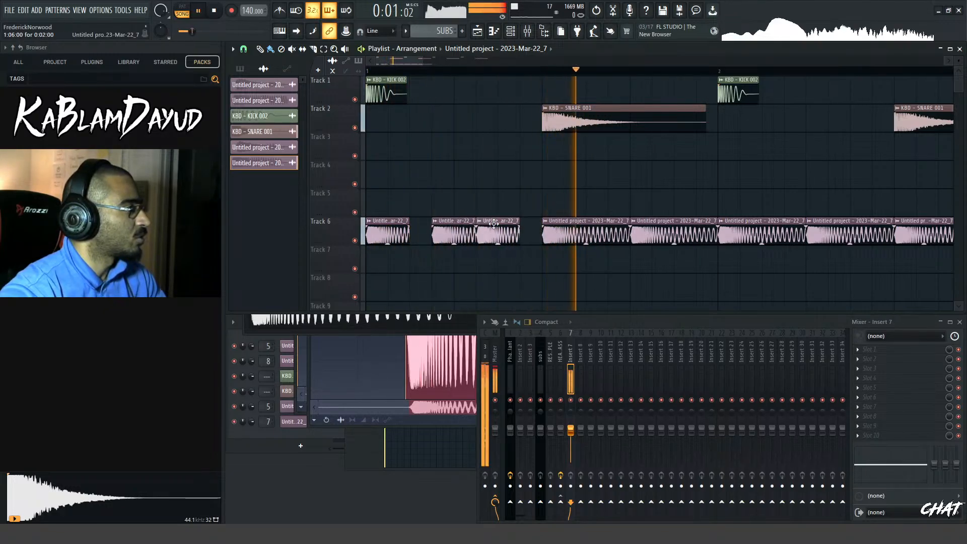
{"action": "left_click", "coordinate": [500, 231]}
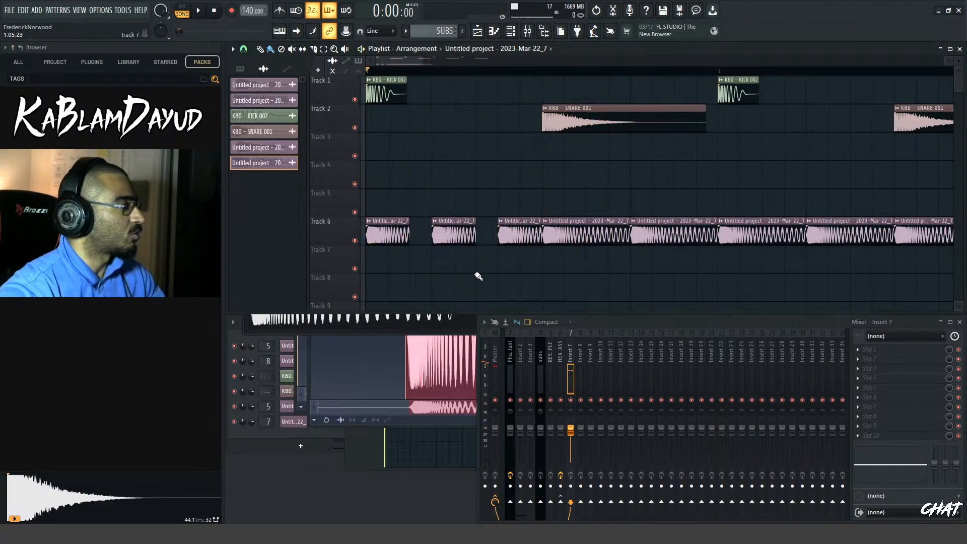
{"action": "left_click_drag", "start_coordinate": [461, 225], "coordinate": [483, 225]}
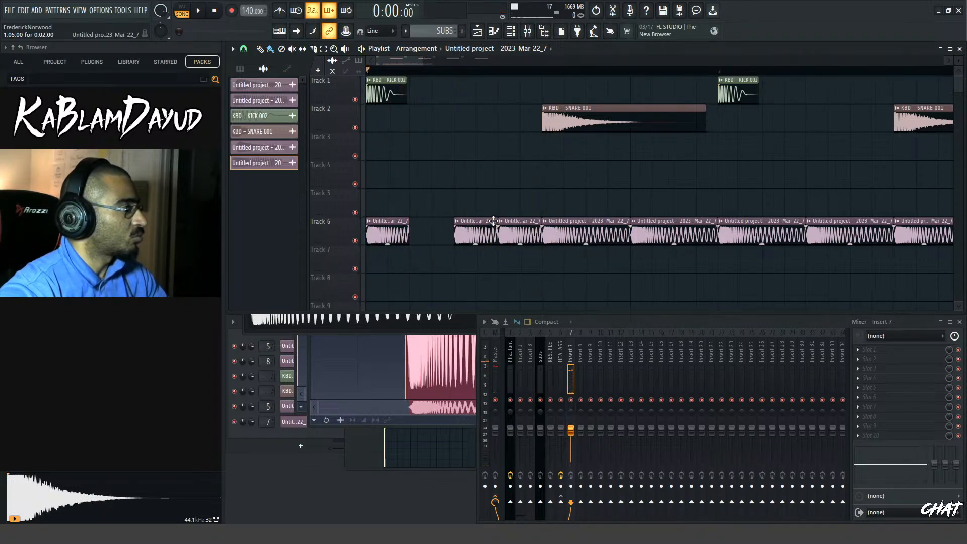
{"action": "key", "text": "space"}
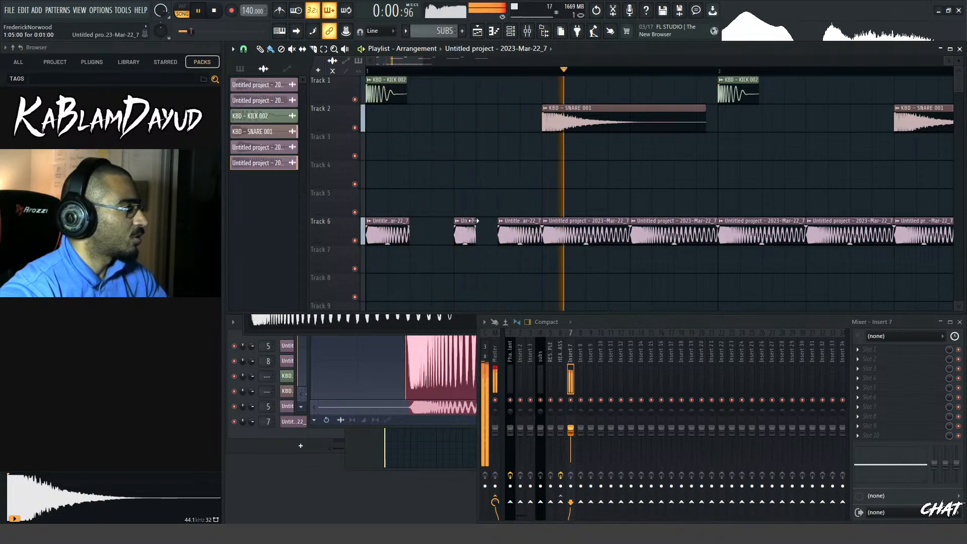
Set the first beat 2 clip in bar 1 to half a beat, add fade-outs to both beat 2 clips, and play them
{"action": "left_click_drag", "start_coordinate": [477, 222], "coordinate": [489, 225]}
{"action": "key", "text": "space"}
{"action": "left_click_drag", "start_coordinate": [488, 191], "coordinate": [508, 248]}
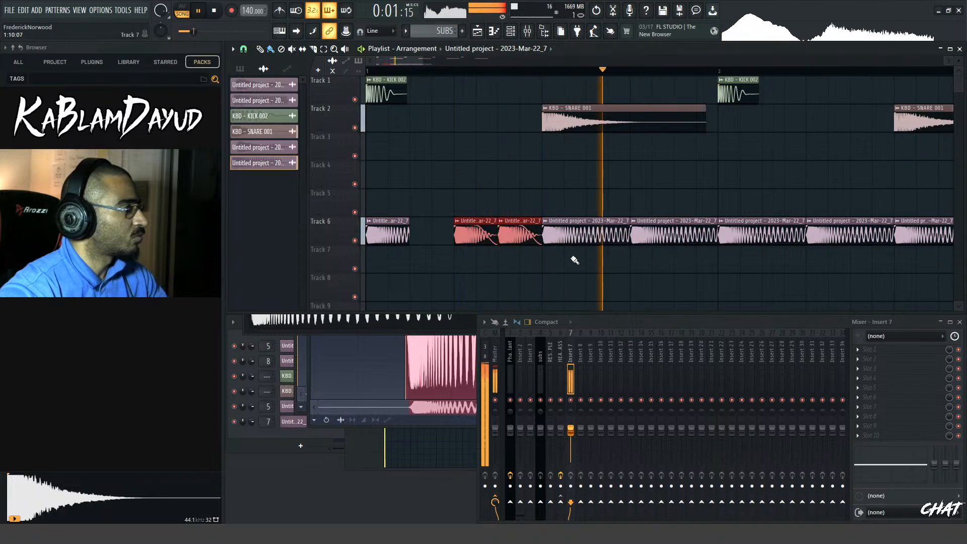
{"action": "scroll", "coordinate": [580, 244], "scroll_direction": "down", "scroll_amount": 2}
{"action": "key", "text": "space"}
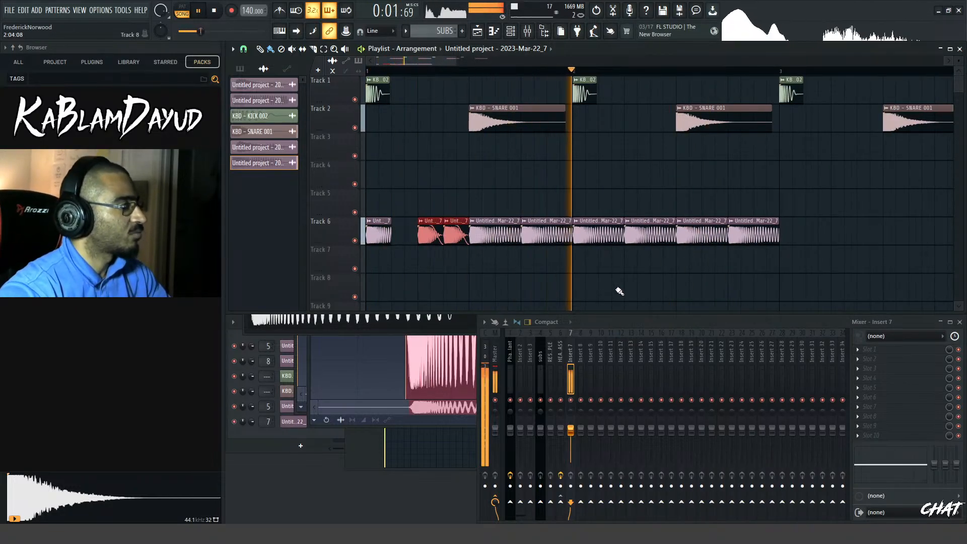
{"action": "key", "text": "space"}
Replace the first bass clip of bar 2 with two quarter-beat clips and one half-beat clip, and play the arrangement
{"action": "scroll", "coordinate": [596, 281], "scroll_direction": "up", "scroll_amount": 2}
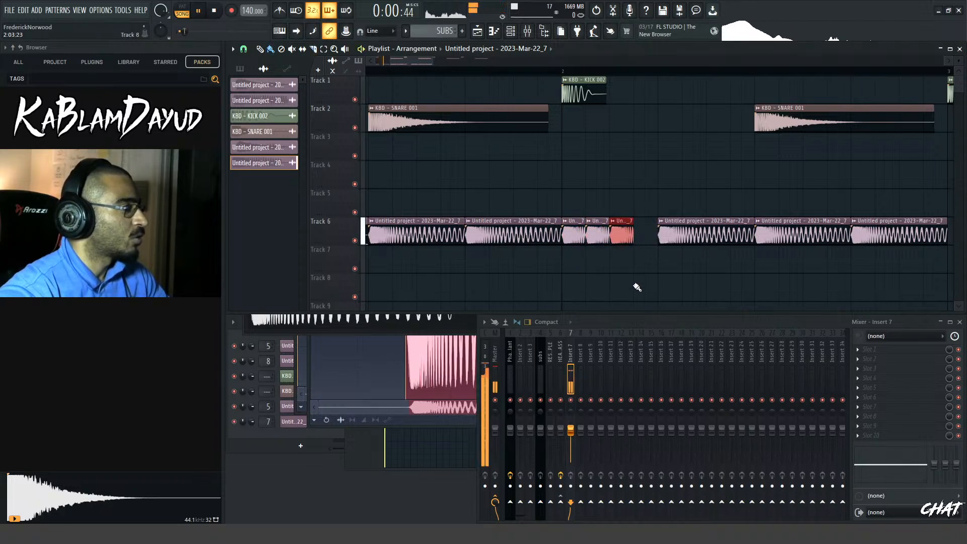
{"action": "scroll", "coordinate": [629, 282], "scroll_direction": "down", "scroll_amount": 2}
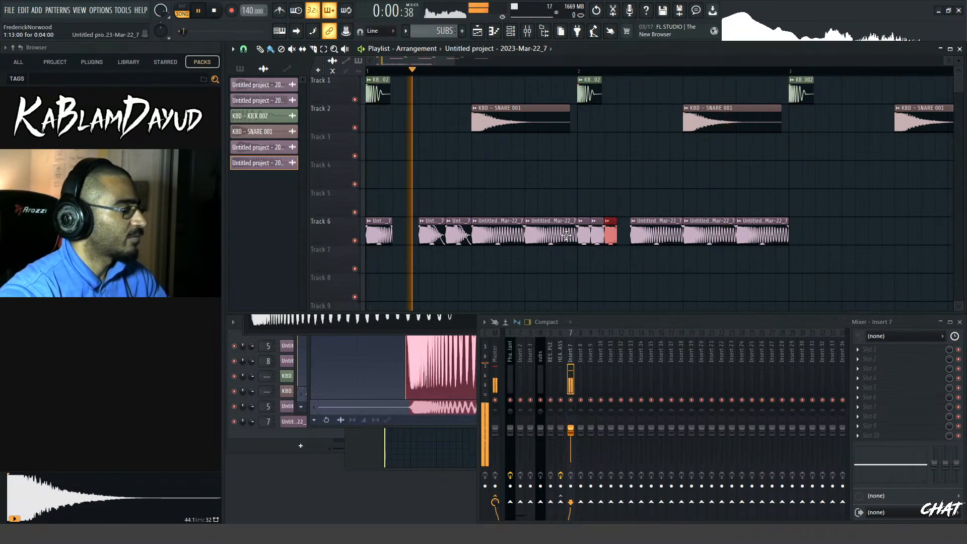
{"action": "scroll", "coordinate": [567, 235], "scroll_direction": "up", "scroll_amount": 3}
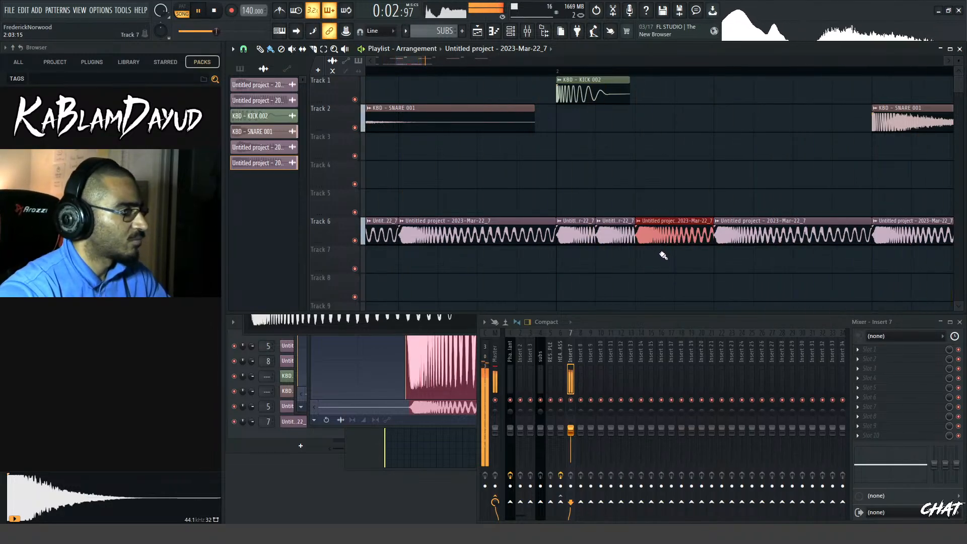
{"action": "scroll", "coordinate": [659, 258], "scroll_direction": "down", "scroll_amount": 4}
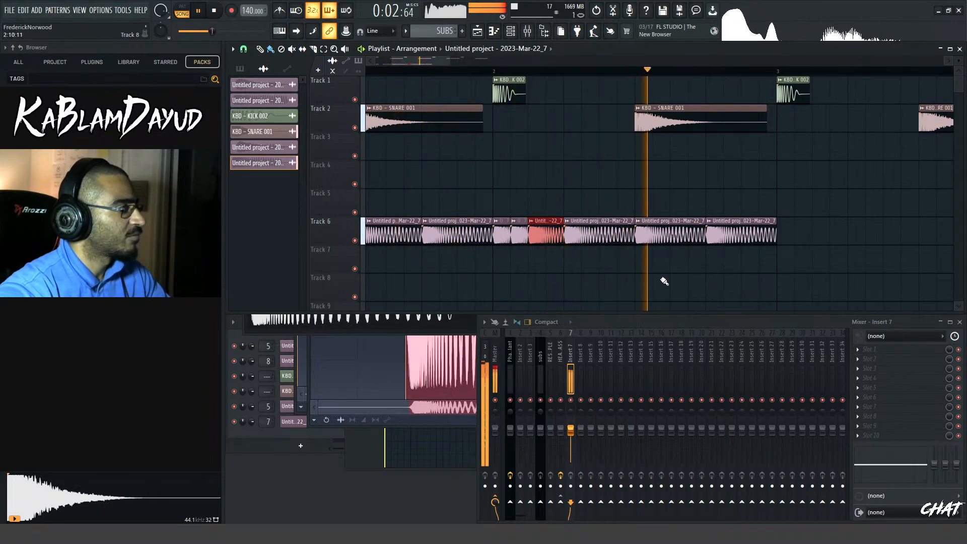
{"action": "key", "text": "space"}
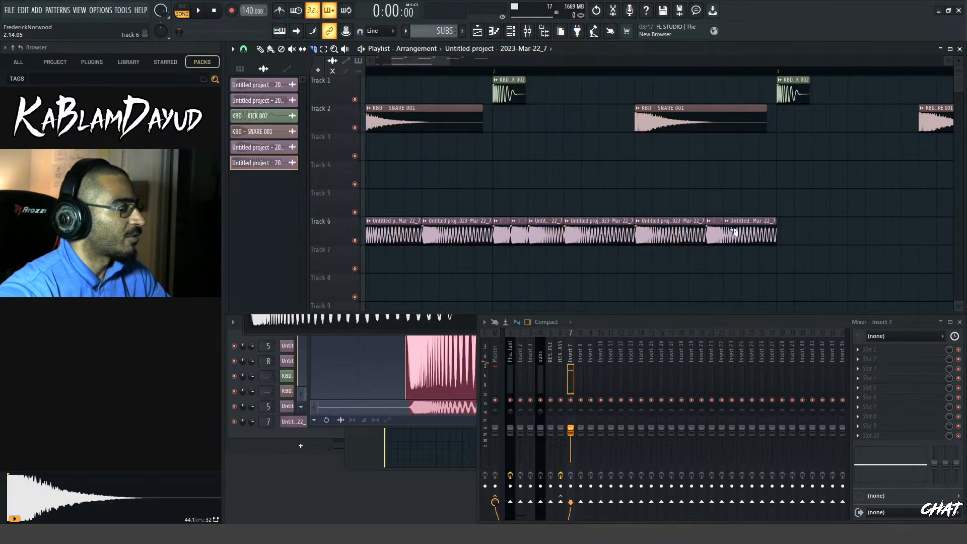
Fill the last beat of bar 2 with four quarter-beat bass clips, add fade-outs to them, and play them
{"action": "scroll", "coordinate": [759, 270], "scroll_direction": "up", "scroll_amount": 2}
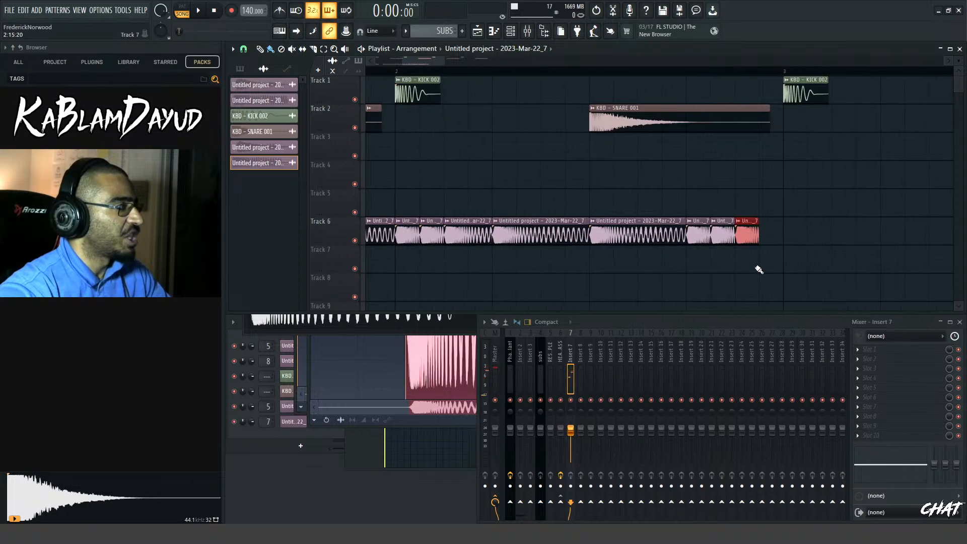
{"action": "scroll", "coordinate": [766, 246], "scroll_direction": "up", "scroll_amount": 3}
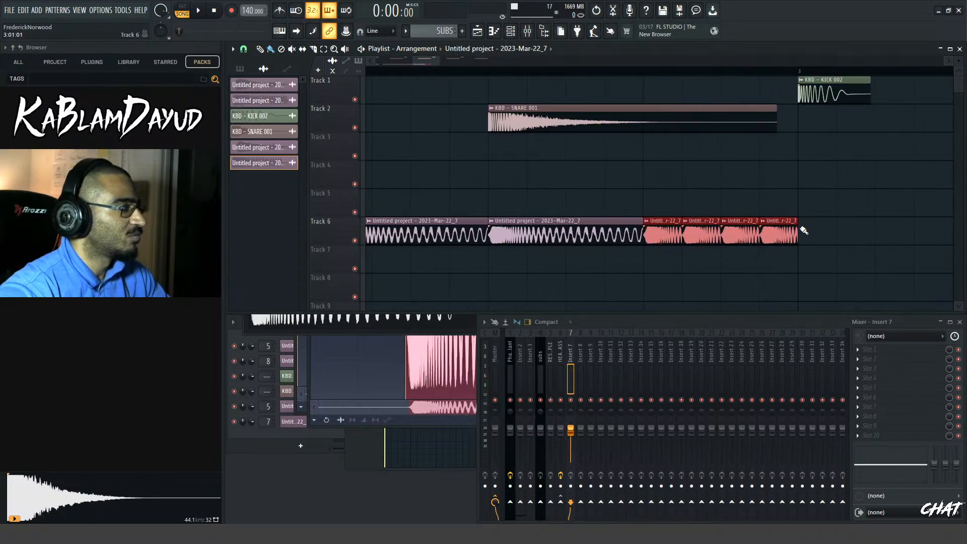
{"action": "key", "text": "space"}
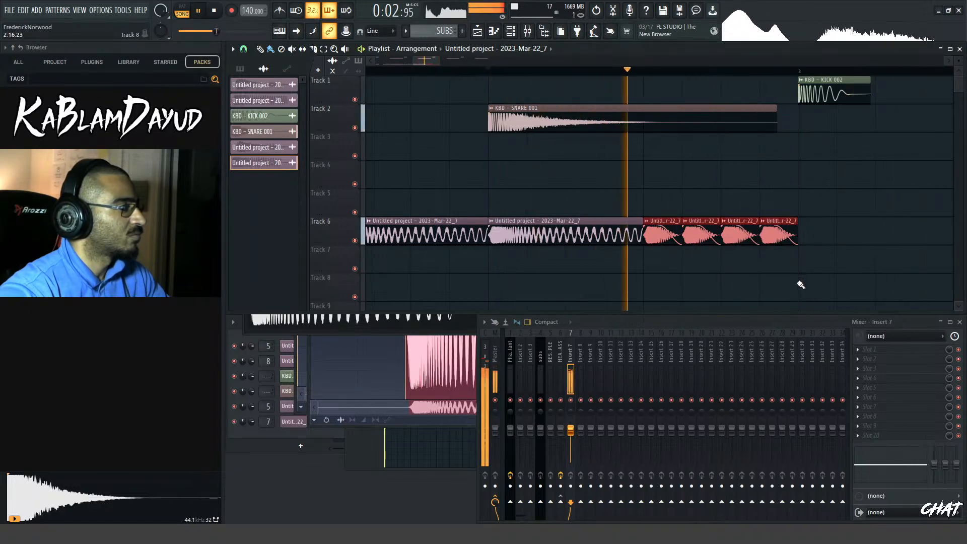
{"action": "key", "text": "space"}
{"action": "scroll", "coordinate": [731, 265], "scroll_direction": "down", "scroll_amount": 2}
{"action": "scroll", "coordinate": [733, 270], "scroll_direction": "down", "scroll_amount": 2}
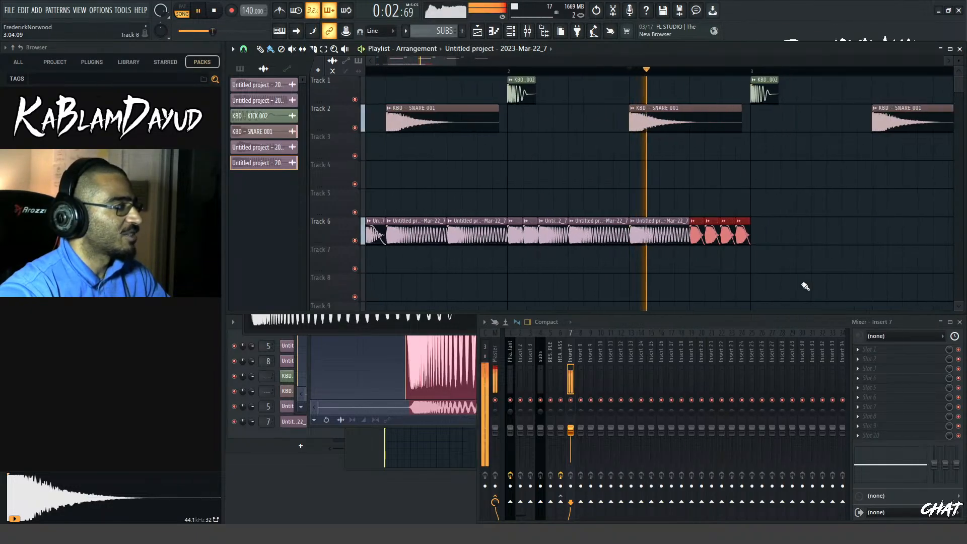
Add fade-ins to the four quarter-beat bass clips at the end of bar 2 on Track 6
{"action": "scroll", "coordinate": [800, 288], "scroll_direction": "down", "scroll_amount": 1}
{"action": "scroll", "coordinate": [682, 280], "scroll_direction": "up", "scroll_amount": 1}
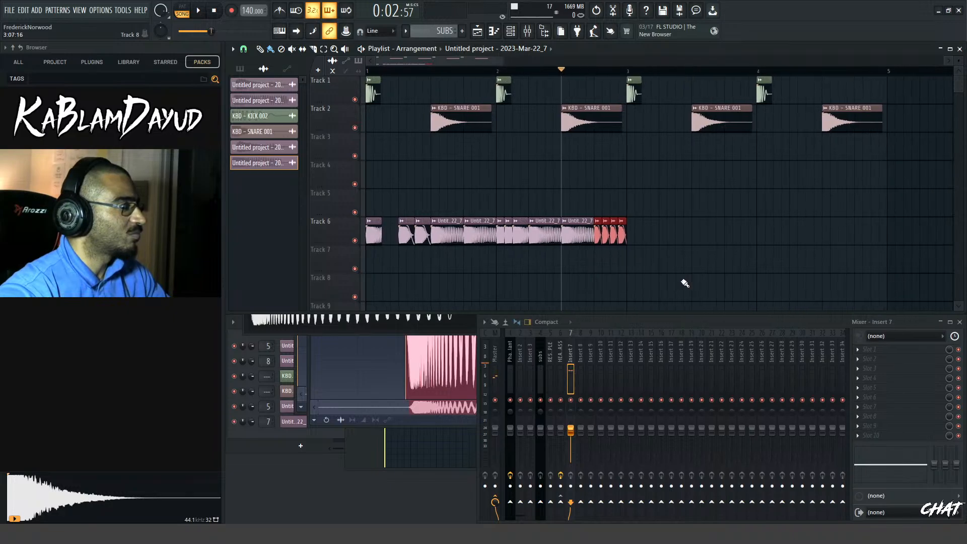
{"action": "scroll", "coordinate": [454, 264], "scroll_direction": "up", "scroll_amount": 3}
{"action": "key", "text": "space"}
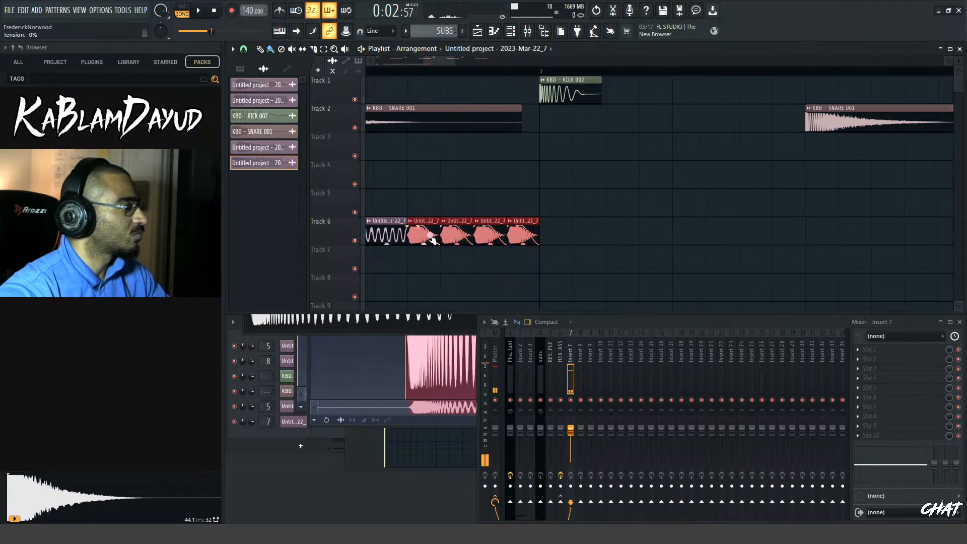
{"action": "key", "text": "space"}
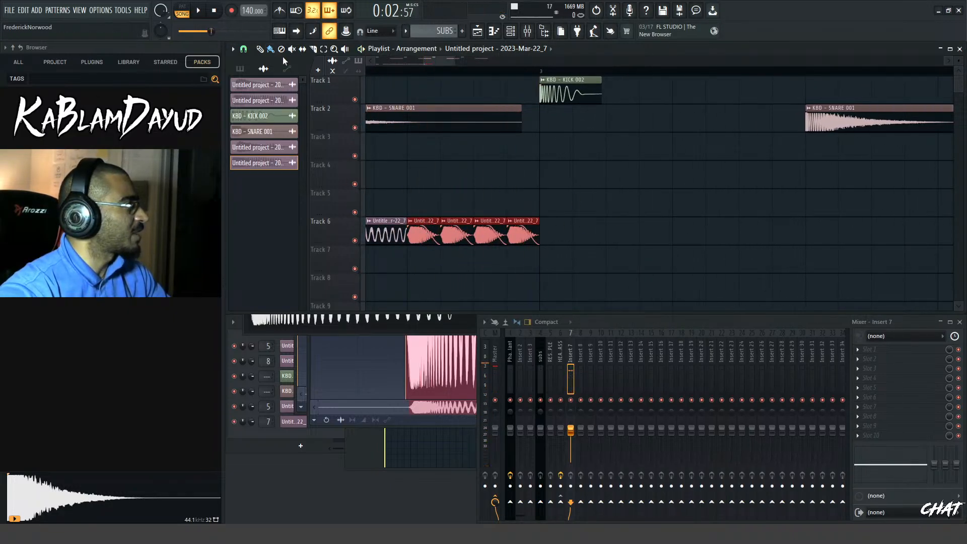
Set the playlist snap to (none), replace bar 2's last two bass clips with four eighth-beat clips, and play the result
{"action": "left_click", "coordinate": [246, 51]}
{"action": "left_click", "coordinate": [255, 96]}
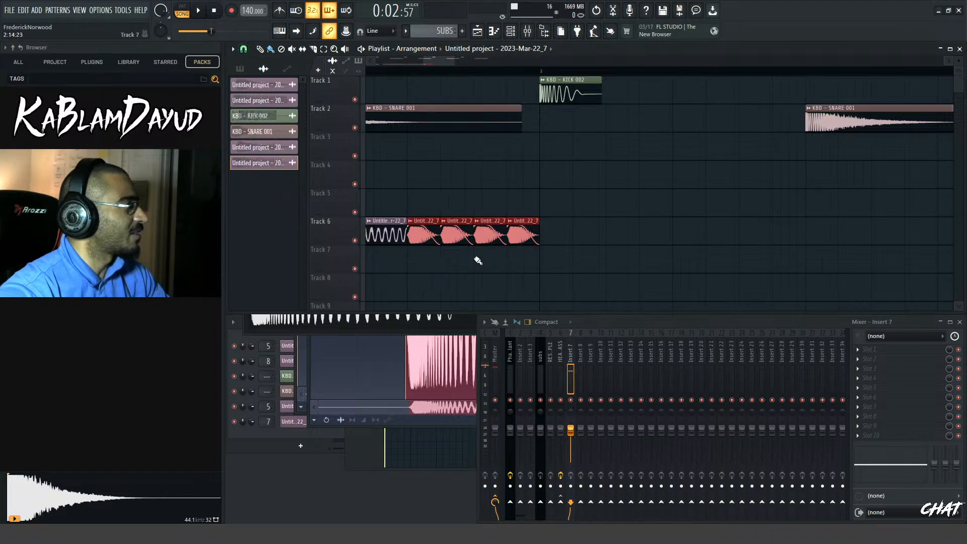
{"action": "left_click_drag", "start_coordinate": [494, 209], "coordinate": [510, 247]}
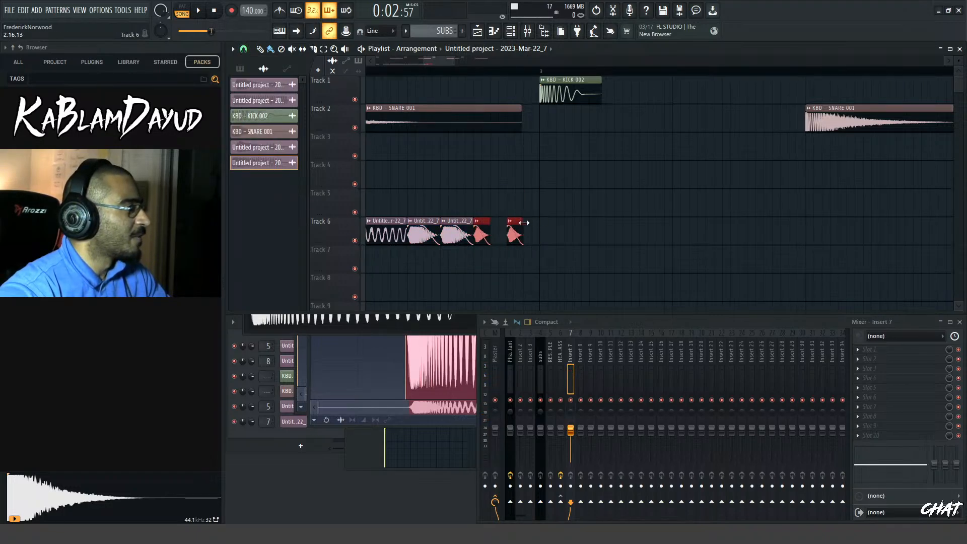
{"action": "key", "text": "space"}
{"action": "key", "text": "space"}
{"action": "left_click_drag", "start_coordinate": [481, 205], "coordinate": [516, 258]}
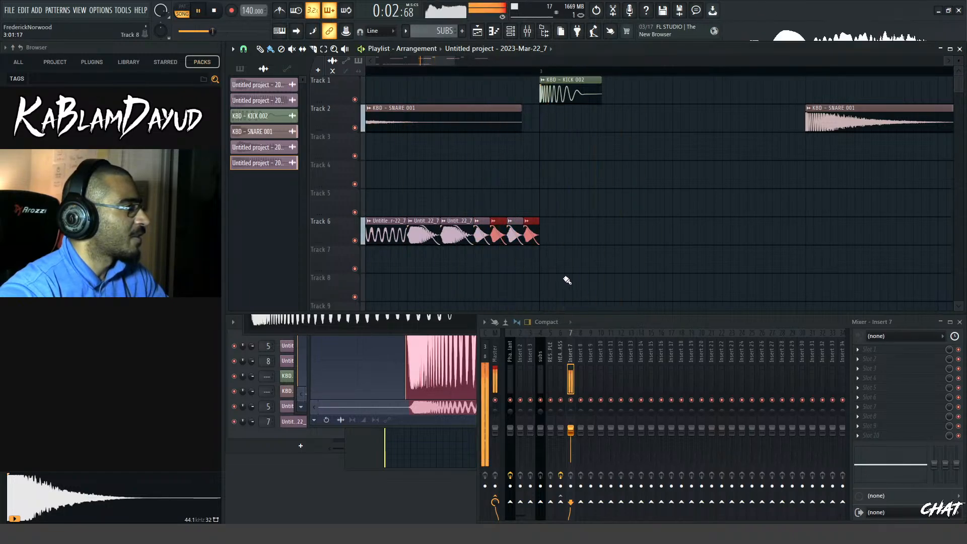
{"action": "scroll", "coordinate": [566, 280], "scroll_direction": "down", "scroll_amount": 2}
{"action": "scroll", "coordinate": [566, 281], "scroll_direction": "down", "scroll_amount": 3}
{"action": "key", "text": "space"}
Duplicate the two-bar bass pattern on Track 6 into bars 3 and 4 and play the arrangement
{"action": "scroll", "coordinate": [565, 274], "scroll_direction": "down", "scroll_amount": 2}
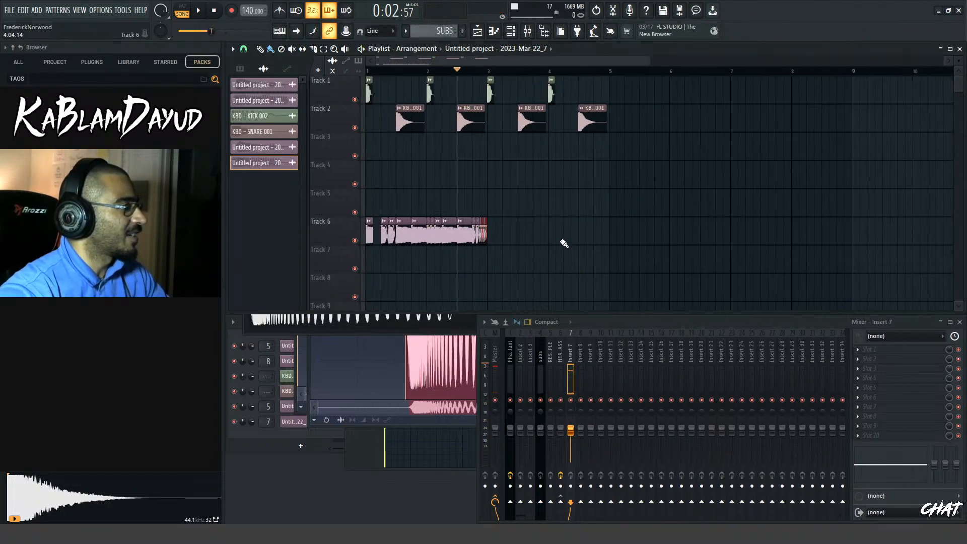
{"action": "left_click_drag", "start_coordinate": [548, 234], "coordinate": [370, 230]}
{"action": "key", "text": "ctrl+b"}
{"action": "key", "text": "space"}
{"action": "scroll", "coordinate": [477, 256], "scroll_direction": "up", "scroll_amount": 3}
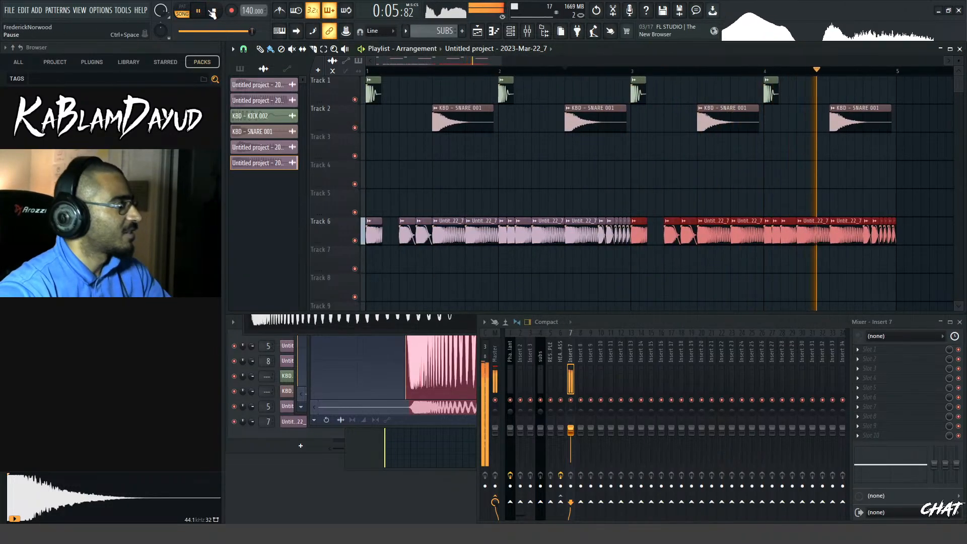
{"action": "key", "text": "space"}
{"action": "key", "text": "space"}
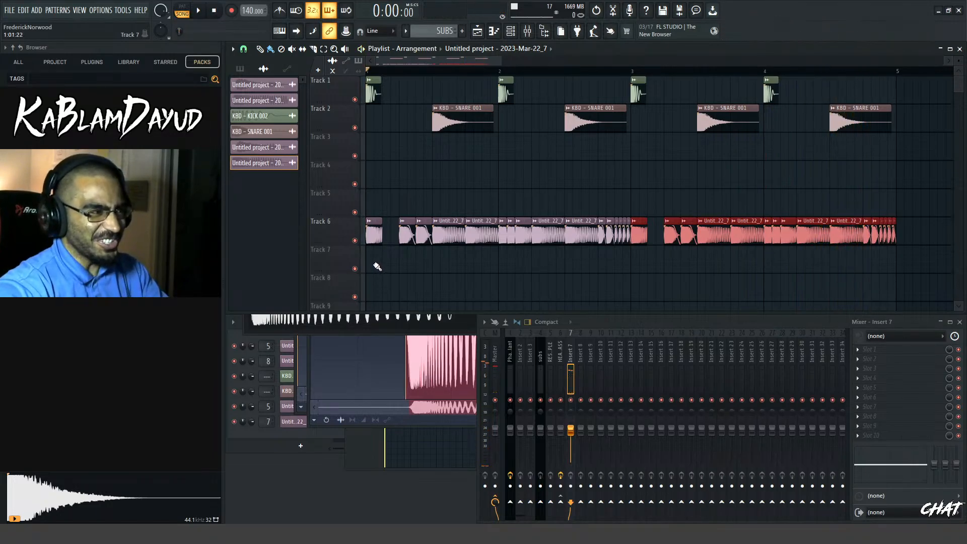
{"action": "key", "text": "space"}
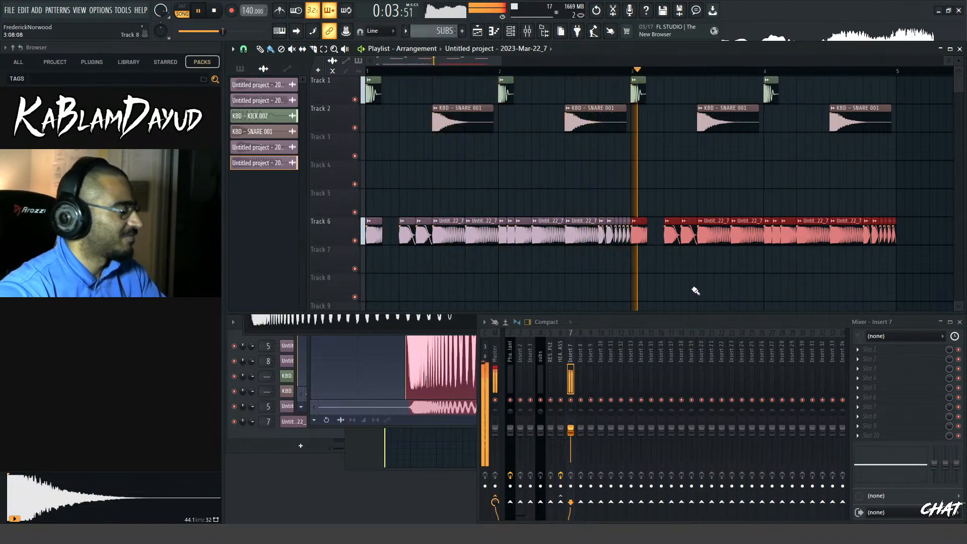
Slice the bass clip on beat 4 of bar 3 in half and play the arrangement
{"action": "scroll", "coordinate": [735, 285], "scroll_direction": "up", "scroll_amount": 3}
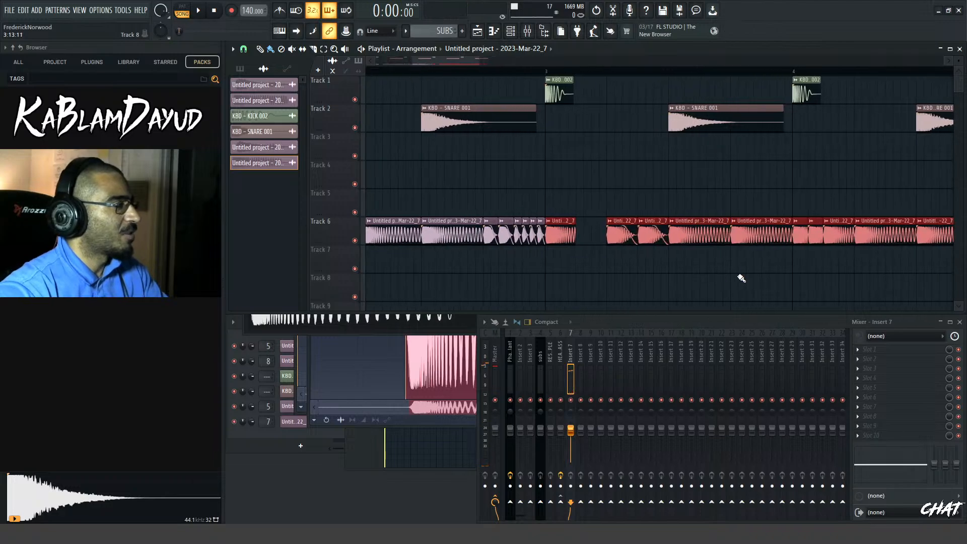
{"action": "key", "text": "c"}
{"action": "left_click_drag", "start_coordinate": [766, 230], "coordinate": [765, 204]}
{"action": "left_click", "coordinate": [763, 232]}
{"action": "key", "text": "space"}
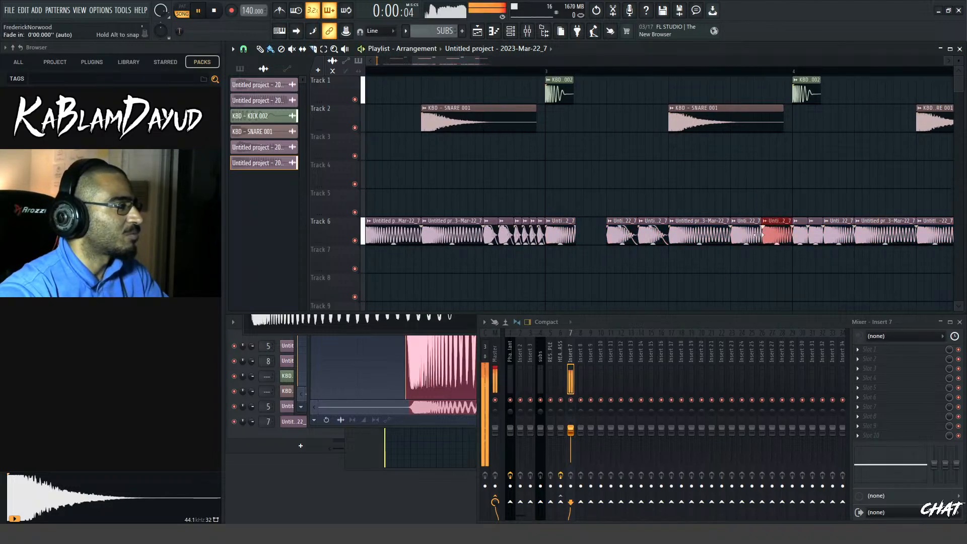
Lengthen the first bass clip of bar 1 on Track 6 to one full beat, fade out its end, and play the arrangement
{"action": "key", "text": "space"}
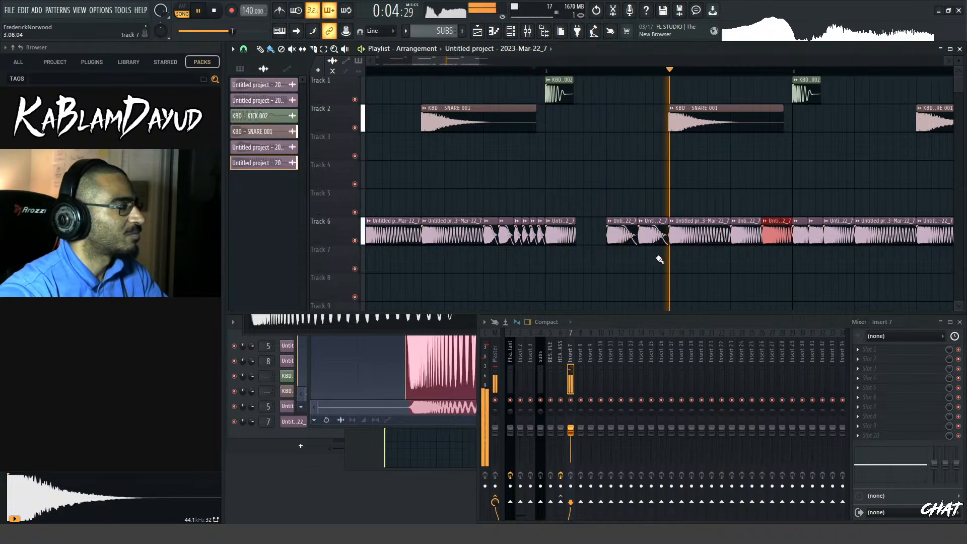
{"action": "scroll", "coordinate": [722, 257], "scroll_direction": "down", "scroll_amount": 1}
{"action": "scroll", "coordinate": [722, 258], "scroll_direction": "down", "scroll_amount": 2}
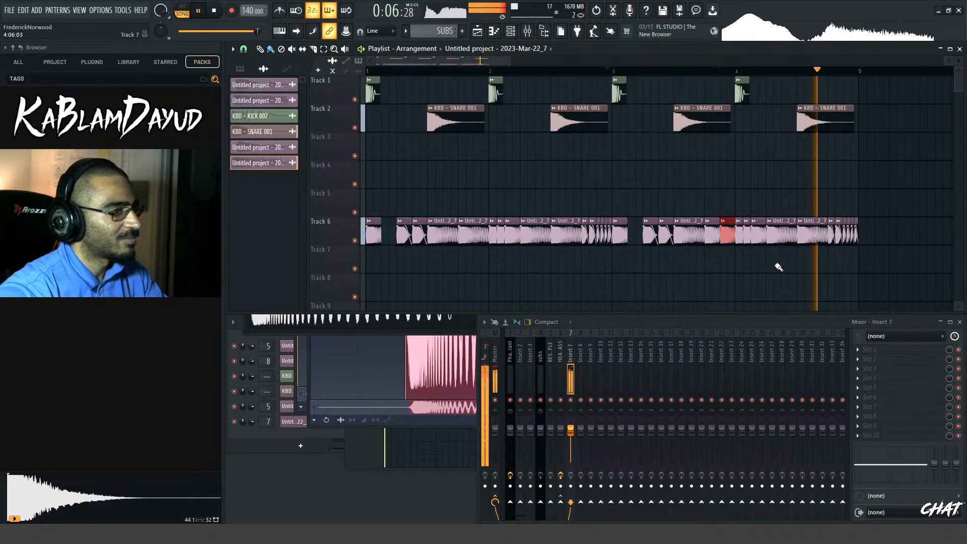
{"action": "scroll", "coordinate": [770, 268], "scroll_direction": "down", "scroll_amount": 1}
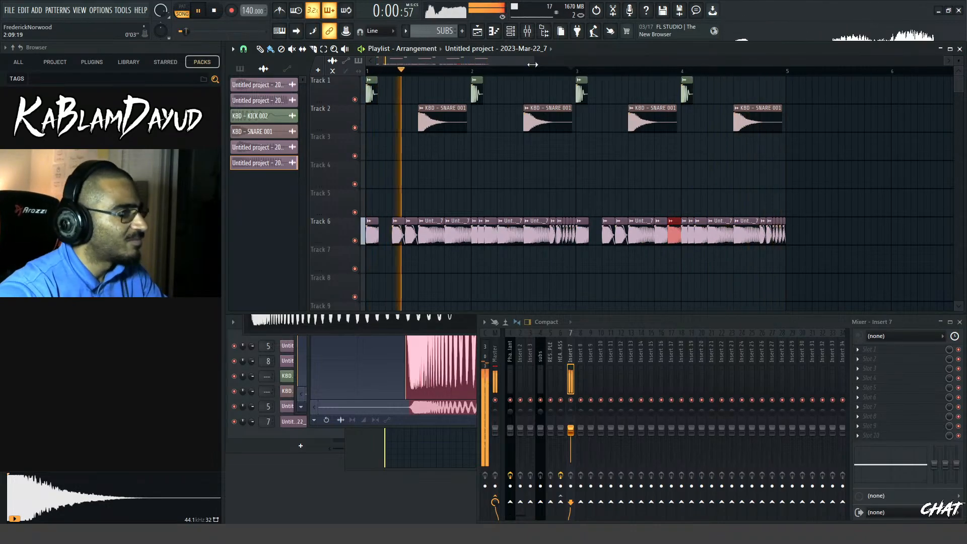
{"action": "left_click_drag", "start_coordinate": [533, 65], "coordinate": [433, 65]}
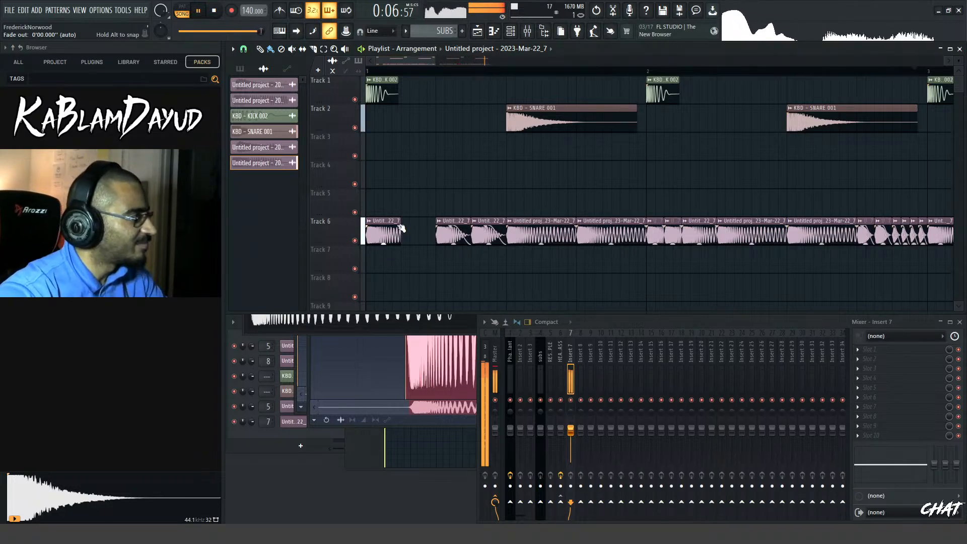
{"action": "scroll", "coordinate": [401, 201], "scroll_direction": "down", "scroll_amount": 1}
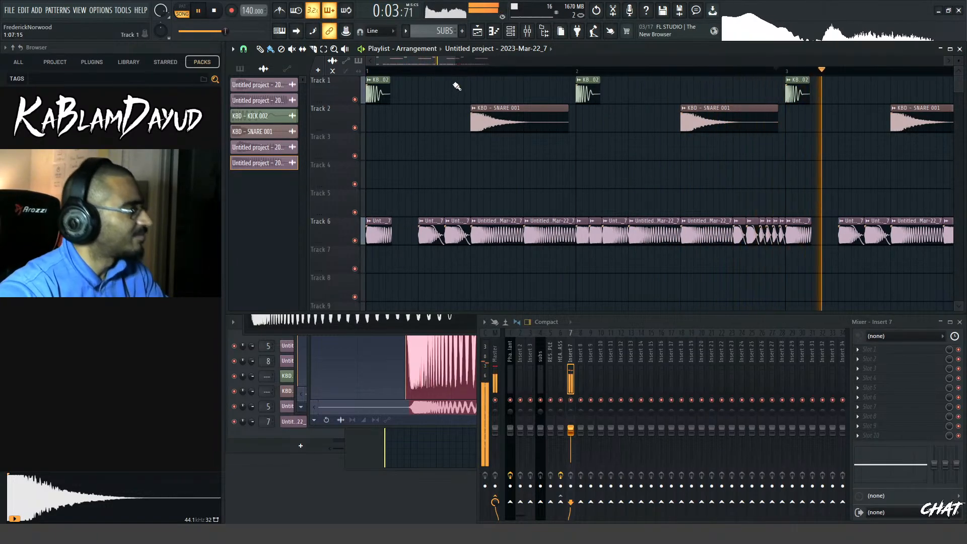
{"action": "left_click_drag", "start_coordinate": [452, 65], "coordinate": [418, 65]}
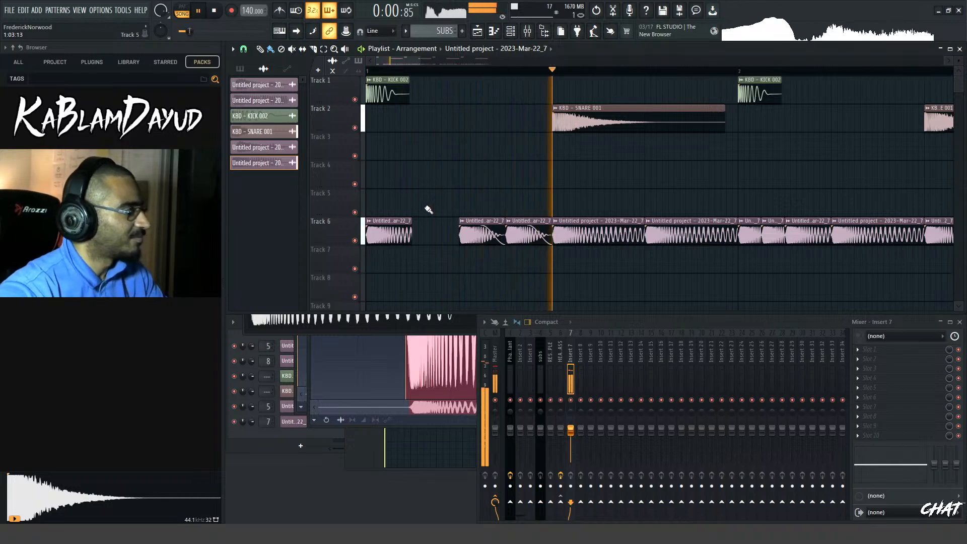
{"action": "left_click_drag", "start_coordinate": [407, 220], "coordinate": [456, 240]}
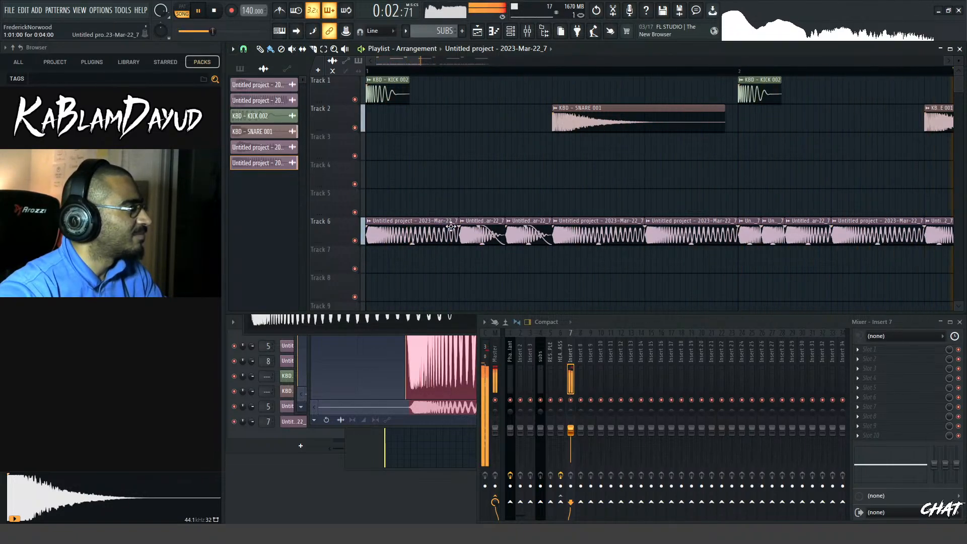
{"action": "key", "text": "space"}
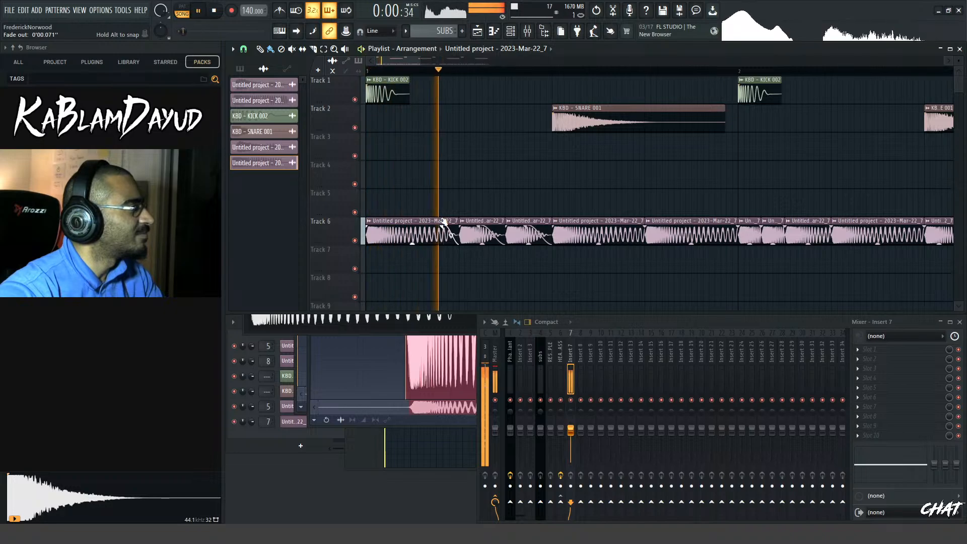
{"action": "scroll", "coordinate": [453, 193], "scroll_direction": "down", "scroll_amount": 4}
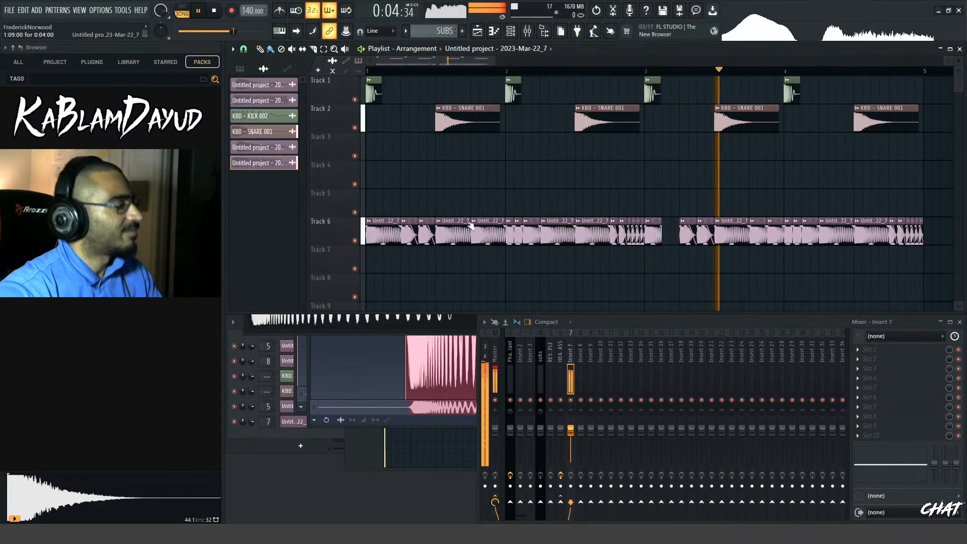
{"action": "scroll", "coordinate": [460, 236], "scroll_direction": "down", "scroll_amount": 2}
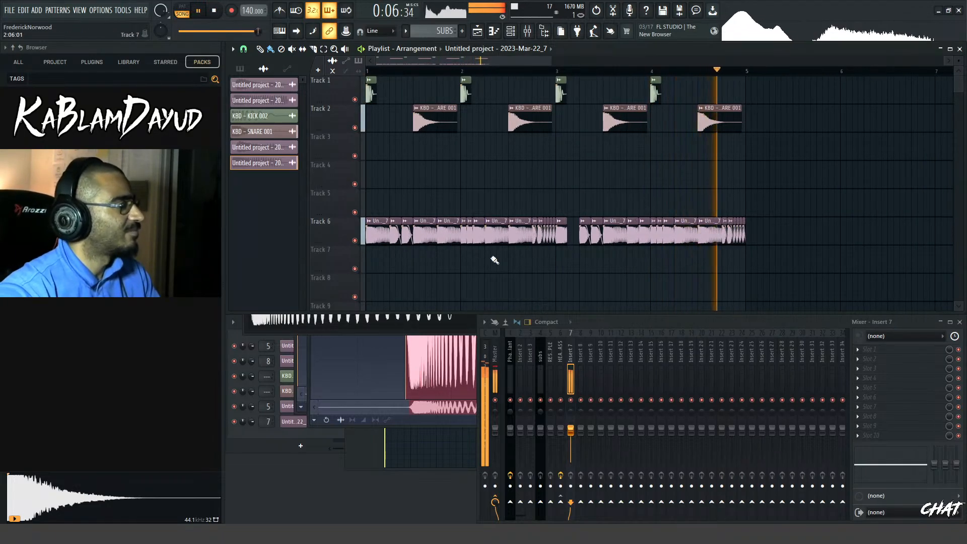
Audition loops in the sample browser and place KBD - CYMBAL LOOP 02 - 150bpm at the start of Track 3
{"action": "left_click", "coordinate": [76, 282]}
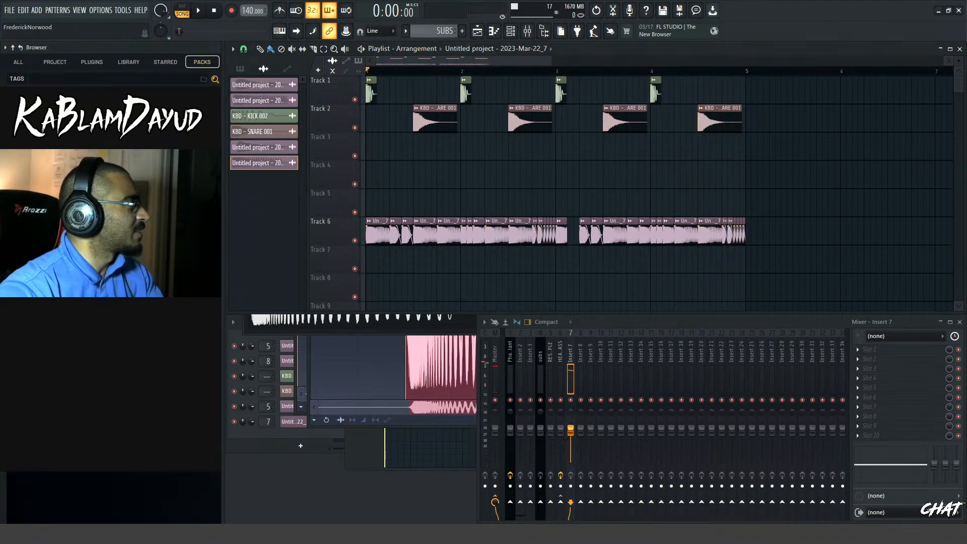
{"action": "key", "text": "Down"}
{"action": "key", "text": "Down"}
{"action": "key", "text": "Down"}
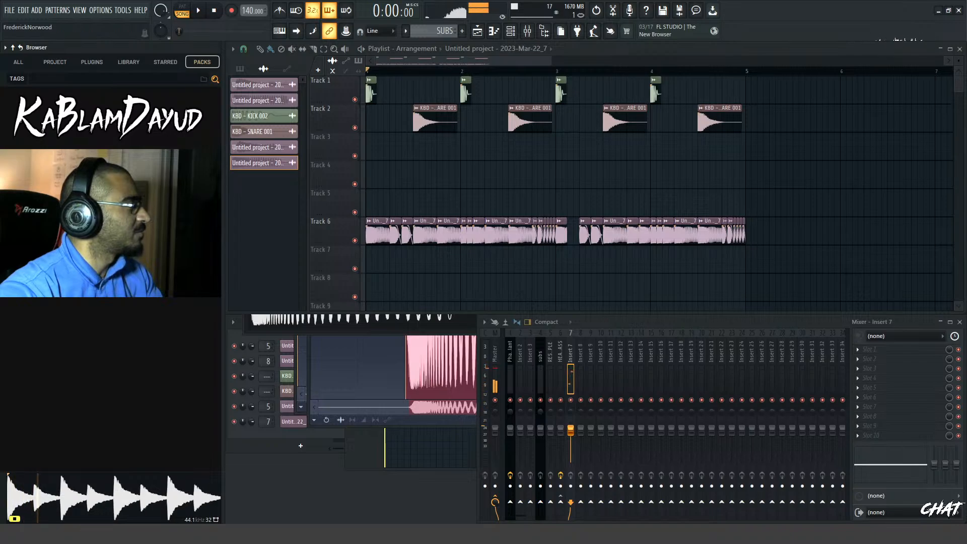
{"action": "left_click_drag", "start_coordinate": [75, 282], "coordinate": [378, 147]}
{"action": "key", "text": "space"}
Fit the cymbal loop on Track 3 to the project tempo and play it with the drums and bass
{"action": "key", "text": "space"}
{"action": "left_click", "coordinate": [369, 136]}
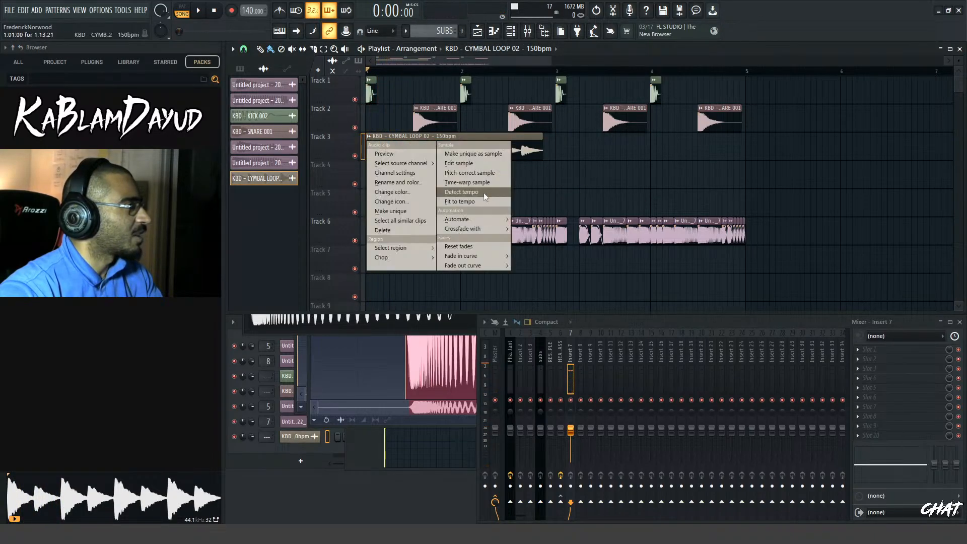
{"action": "left_click", "coordinate": [474, 207]}
{"action": "left_click", "coordinate": [495, 273]}
Set the cymbal loop's time-stretching mode to Stretch Pro and close its channel settings
{"action": "key", "text": "space"}
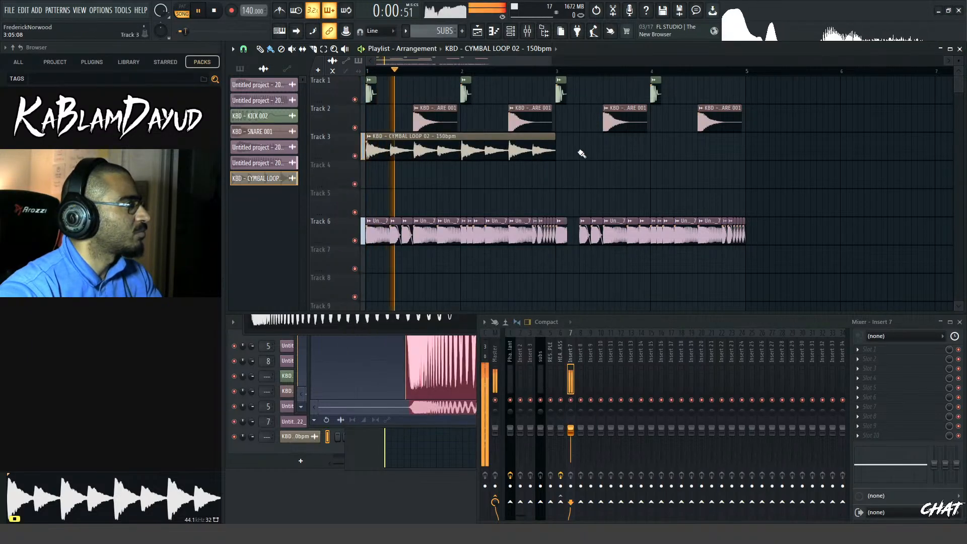
{"action": "key", "text": "space"}
{"action": "double_click", "coordinate": [509, 151]}
{"action": "left_click", "coordinate": [508, 170]}
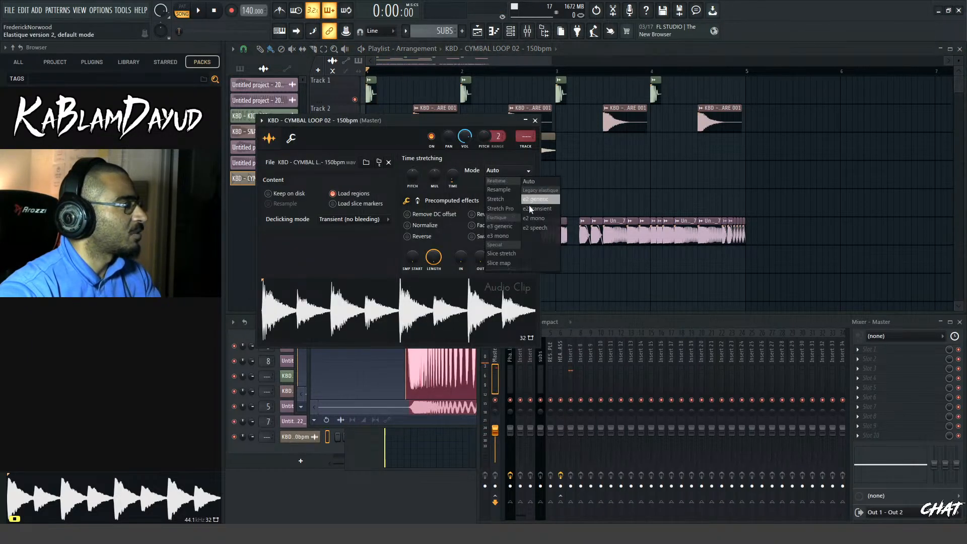
{"action": "left_click", "coordinate": [503, 210]}
{"action": "left_click", "coordinate": [535, 121]}
Duplicate the cymbal loop into bars 3 and 4 of Track 3 and lower both clips to -5.3 dB during playback
{"action": "key", "text": "space"}
{"action": "left_click_drag", "start_coordinate": [572, 147], "coordinate": [460, 163], "text": "ctrl"}
{"action": "key", "text": "ctrl+b"}
{"action": "double_click", "coordinate": [324, 151]}
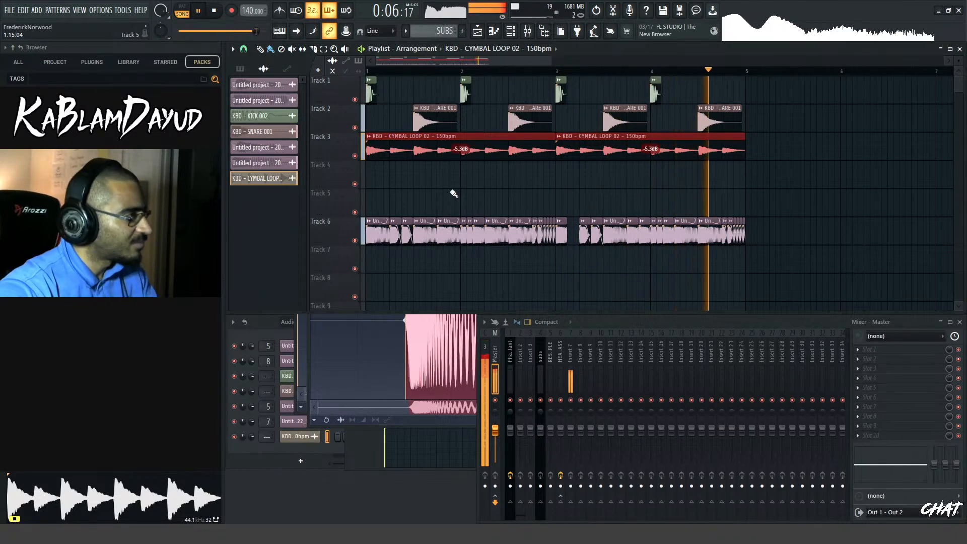
{"action": "key", "text": "space"}
Save the resampled bass from the first Track 6 clip into the 2023 BASS SHOTS folder and close its channel settings
{"action": "left_click_drag", "start_coordinate": [552, 61], "coordinate": [434, 66]}
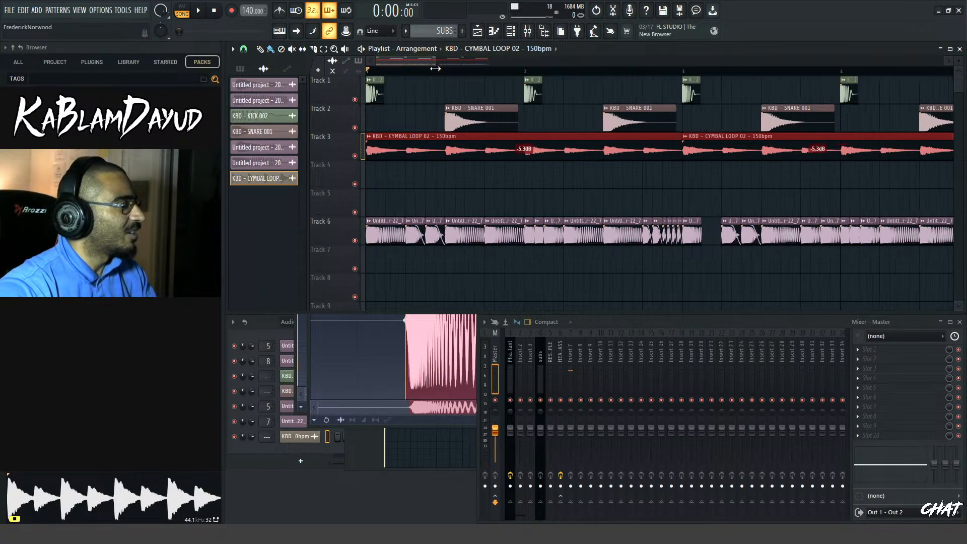
{"action": "left_click", "coordinate": [397, 238]}
{"action": "double_click", "coordinate": [396, 238]}
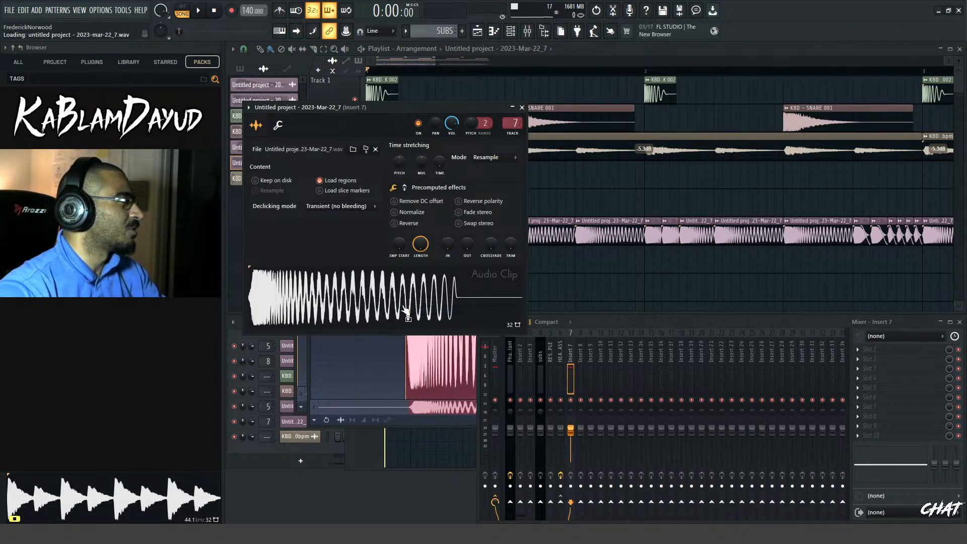
{"action": "right_click", "coordinate": [454, 305]}
{"action": "left_click", "coordinate": [462, 313]}
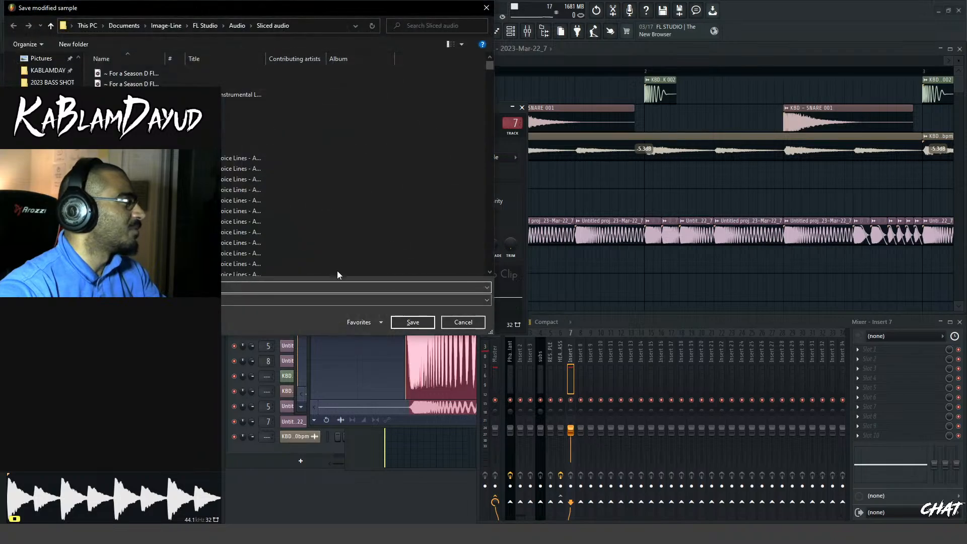
{"action": "left_click", "coordinate": [66, 83]}
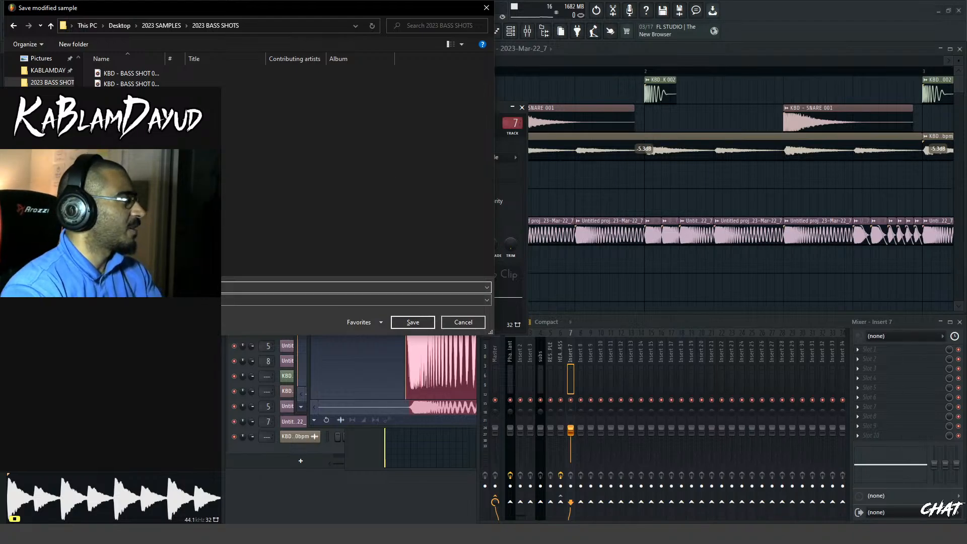
{"action": "key", "text": "Return"}
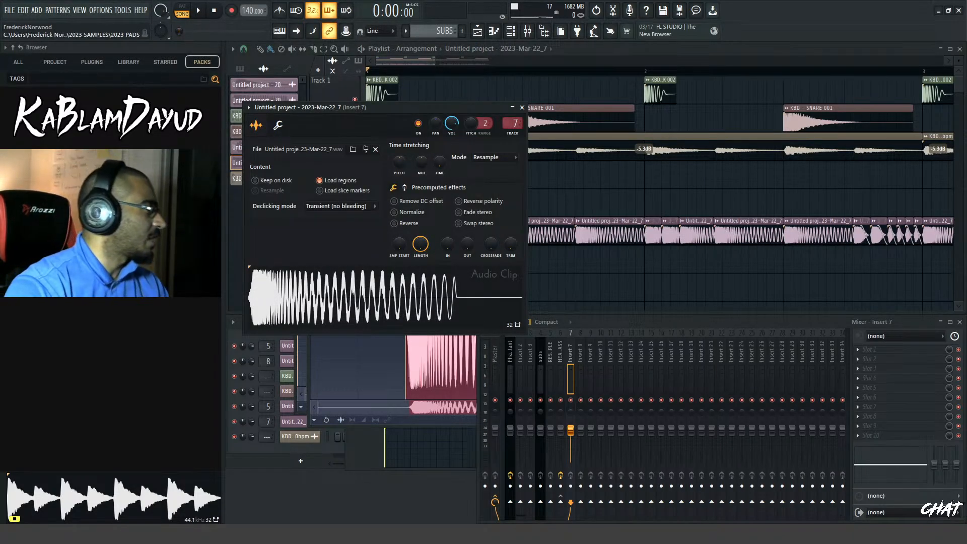
{"action": "left_click", "coordinate": [267, 292]}
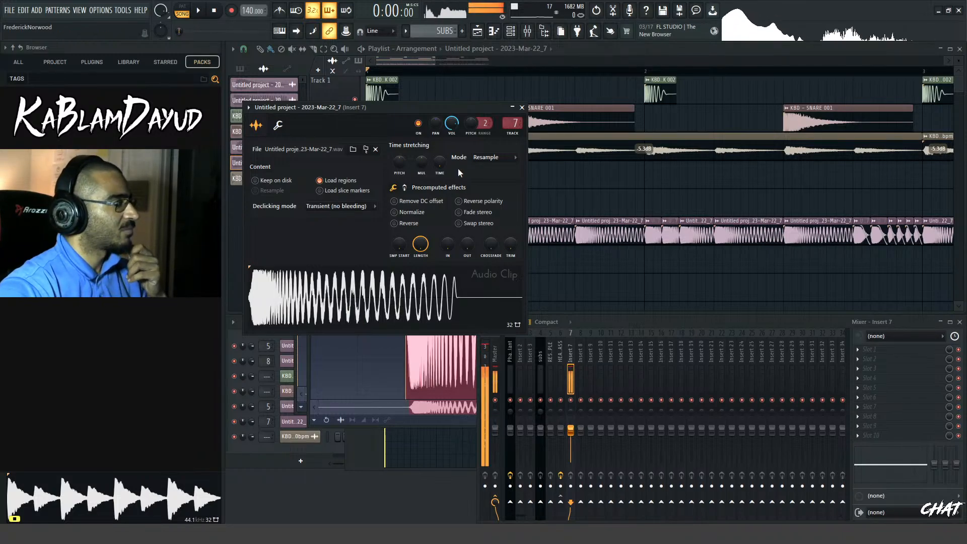
{"action": "left_click", "coordinate": [522, 107]}
Remove all the bass clips from Track 6 and play the remaining kick, snare and cymbal arrangement
{"action": "scroll", "coordinate": [511, 184], "scroll_direction": "down", "scroll_amount": 6}
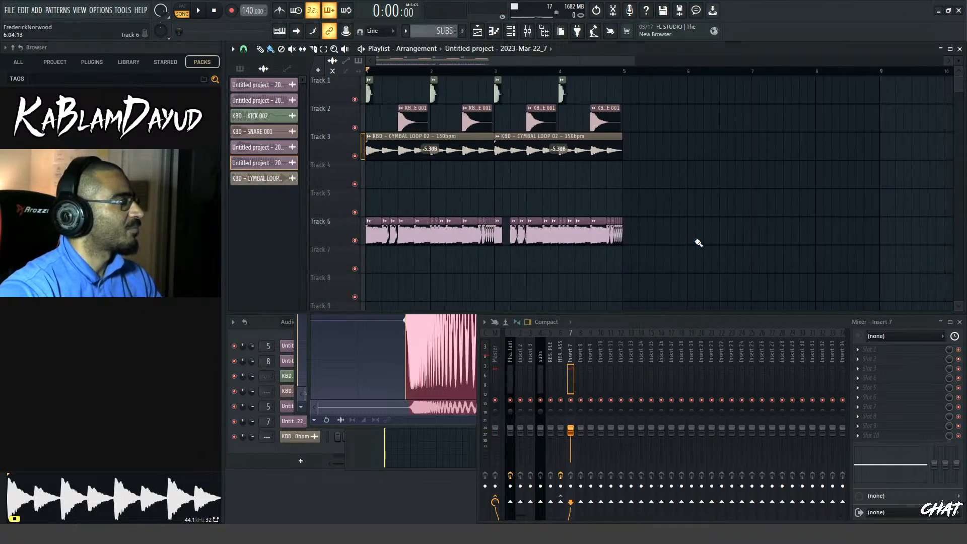
{"action": "scroll", "coordinate": [629, 65], "scroll_direction": "up", "scroll_amount": 3}
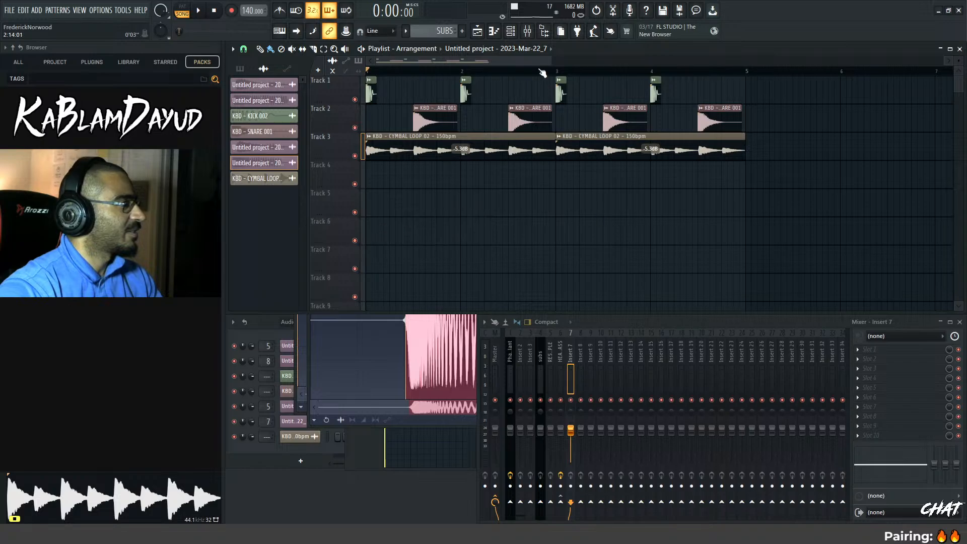
{"action": "left_click_drag", "start_coordinate": [552, 61], "coordinate": [458, 63]}
{"action": "key", "text": "space"}
{"action": "key", "text": "space"}
{"action": "key", "text": "space"}
{"action": "key", "text": "space"}
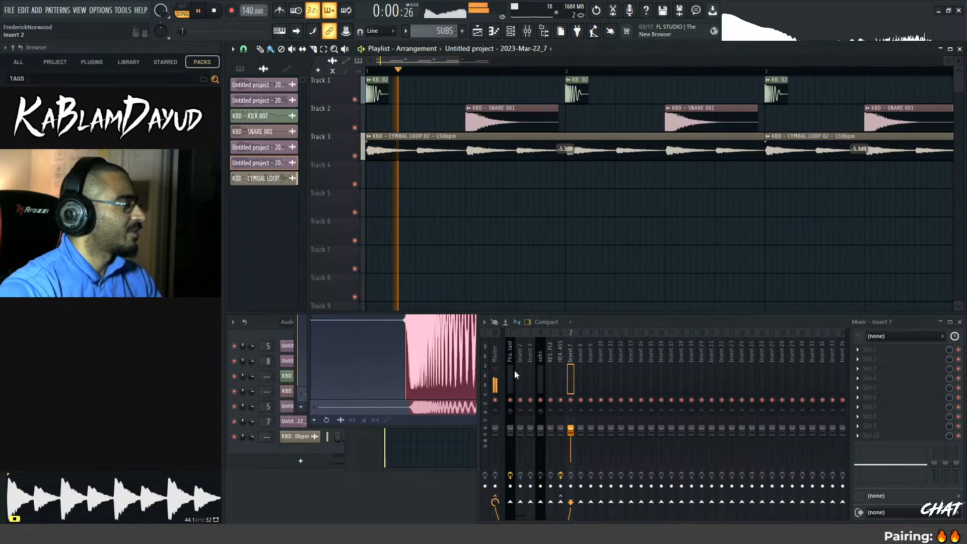
{"action": "key", "text": "space"}
{"action": "key", "text": "space"}
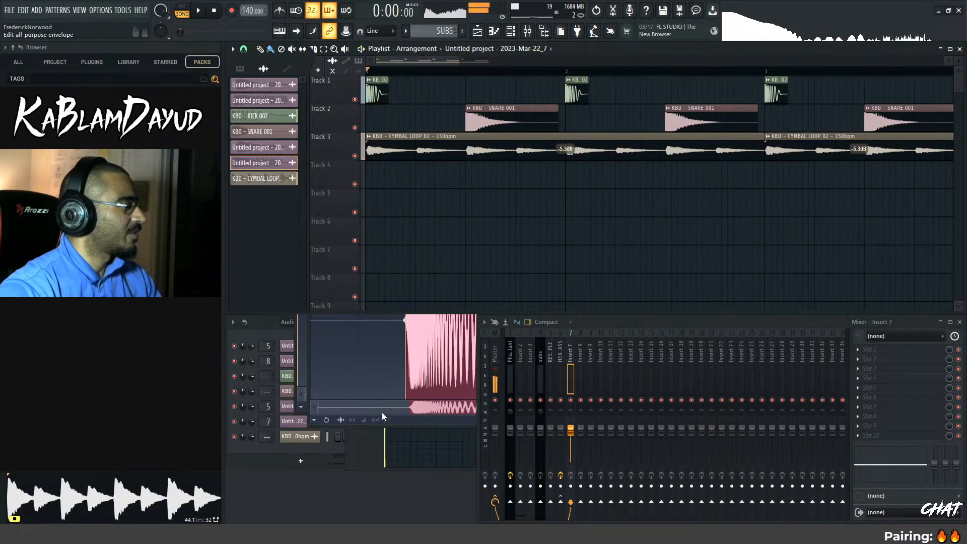
Clear the recorded bass audio from Edison on the HEAVY BASS mixer track
{"action": "left_click", "coordinate": [382, 413]}
{"action": "key", "text": "Delete"}
{"action": "key", "text": "Delete"}
{"action": "key", "text": "r"}
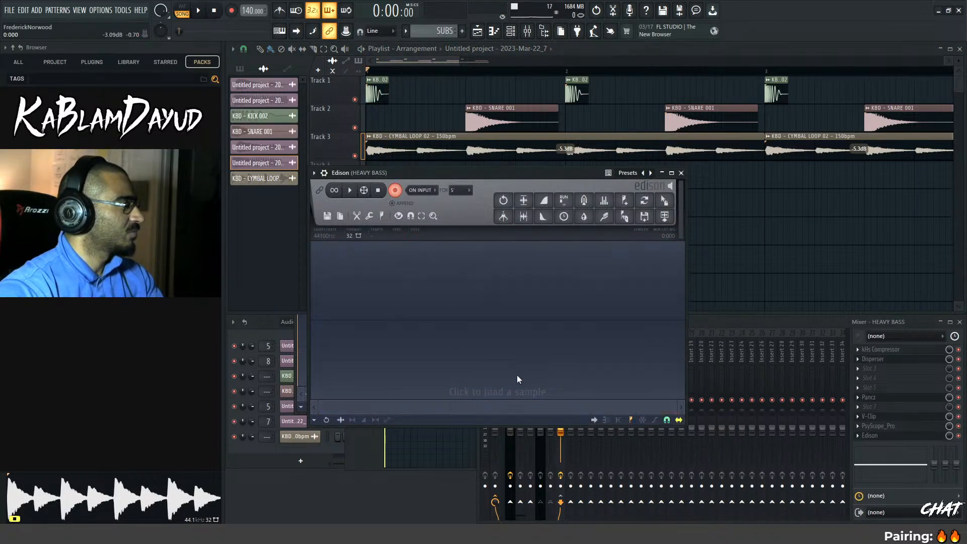
Filter the channel rack to the Unsorted group and open the first Phase Plant instrument
{"action": "left_click", "coordinate": [267, 330]}
{"action": "left_click", "coordinate": [300, 322]}
{"action": "left_click", "coordinate": [305, 356]}
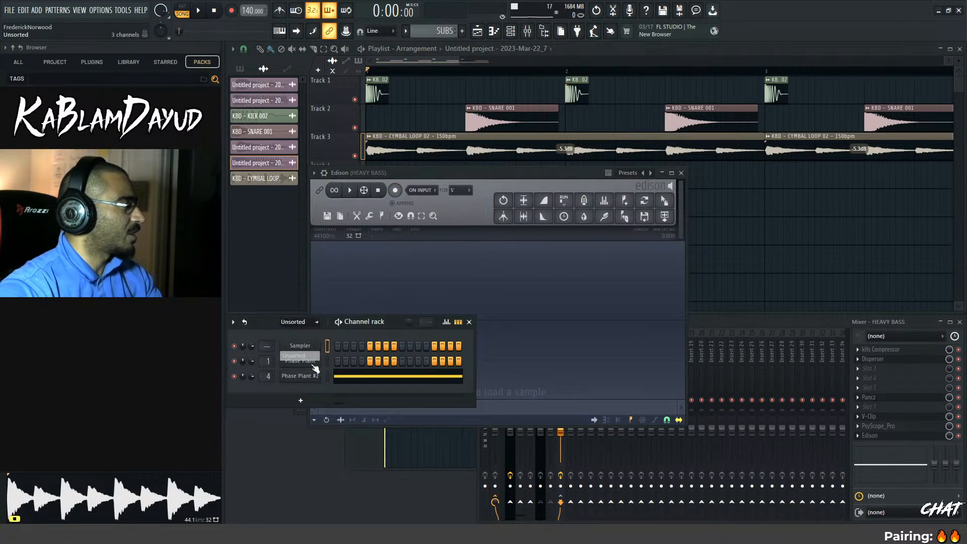
{"action": "left_click", "coordinate": [311, 362]}
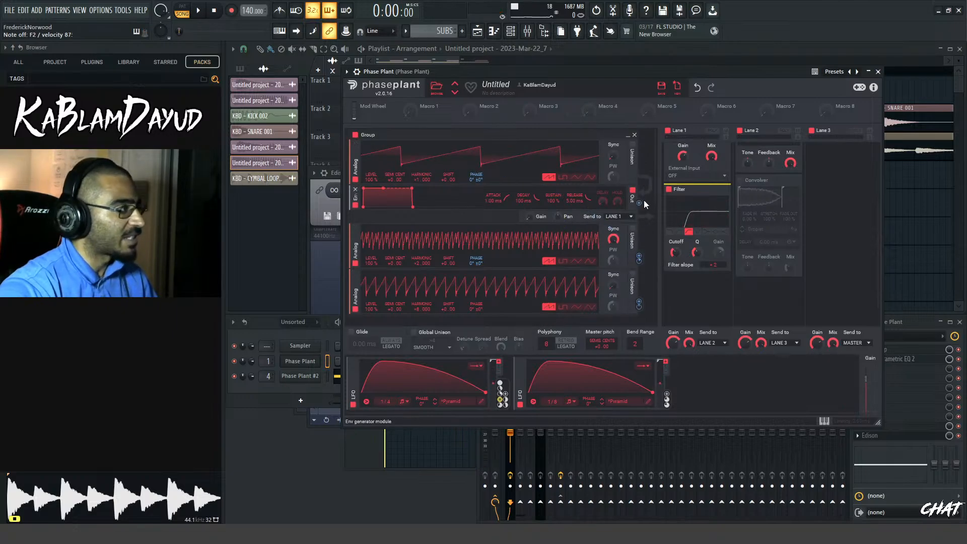
Enable the TONAL sample group, adjust its output gain while auditioning the bass, and return to the playlist
{"action": "scroll", "coordinate": [457, 276], "scroll_direction": "down", "scroll_amount": 2}
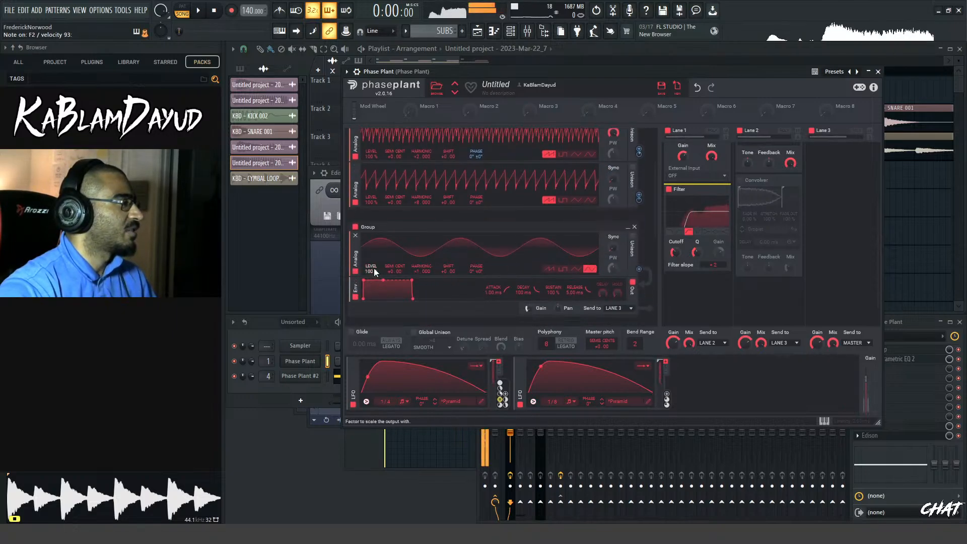
{"action": "scroll", "coordinate": [366, 276], "scroll_direction": "down", "scroll_amount": 4}
{"action": "scroll", "coordinate": [366, 277], "scroll_direction": "down", "scroll_amount": 1}
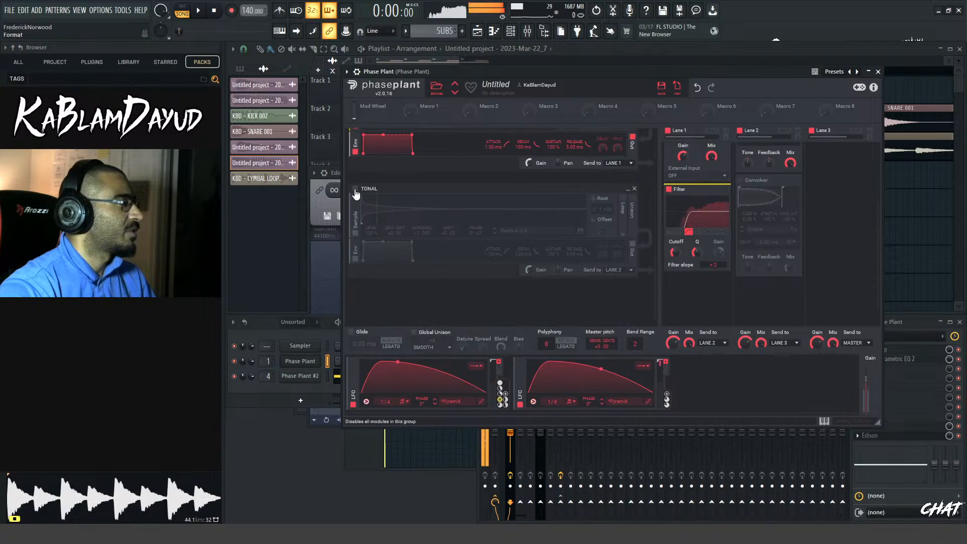
{"action": "left_click", "coordinate": [355, 189]}
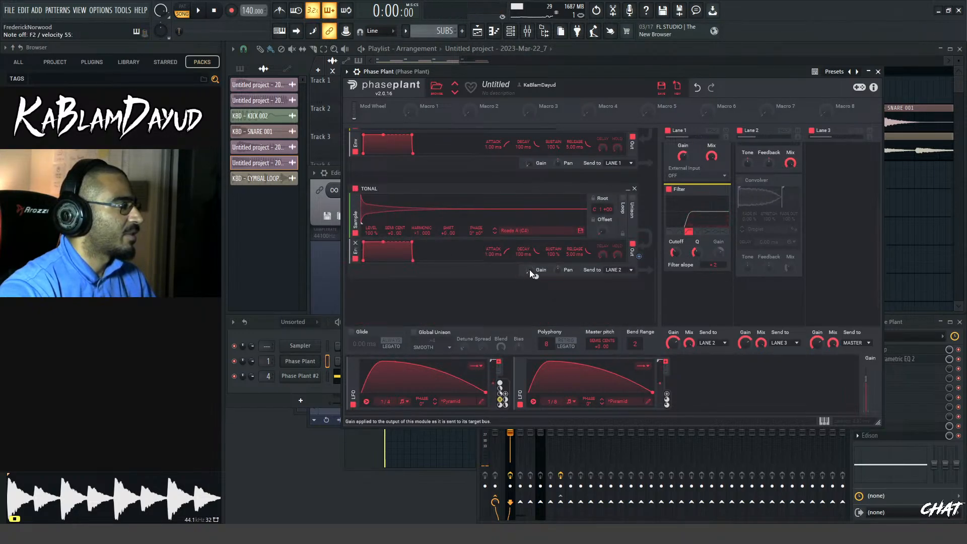
{"action": "left_click_drag", "start_coordinate": [530, 270], "coordinate": [530, 269]}
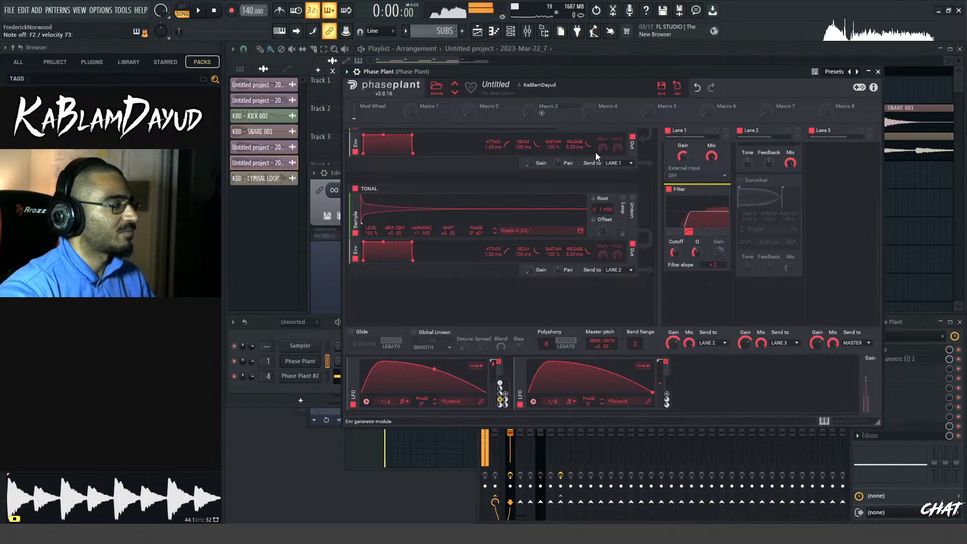
{"action": "left_click_drag", "start_coordinate": [655, 269], "coordinate": [655, 218]}
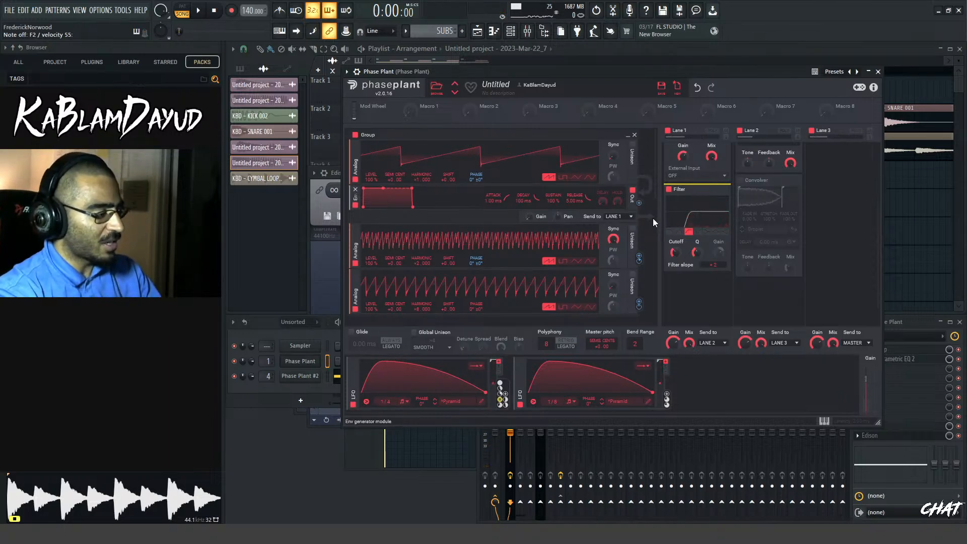
{"action": "left_click", "coordinate": [451, 59]}
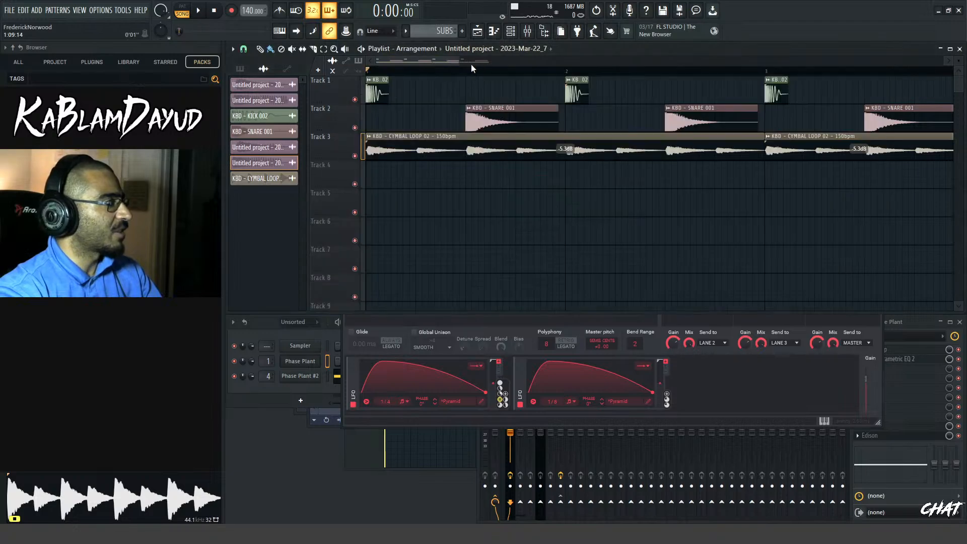
Save the project under the name HEAVY BASS MAKER
{"action": "left_click_drag", "start_coordinate": [460, 60], "coordinate": [616, 60]}
{"action": "key", "text": "ctrl+s"}
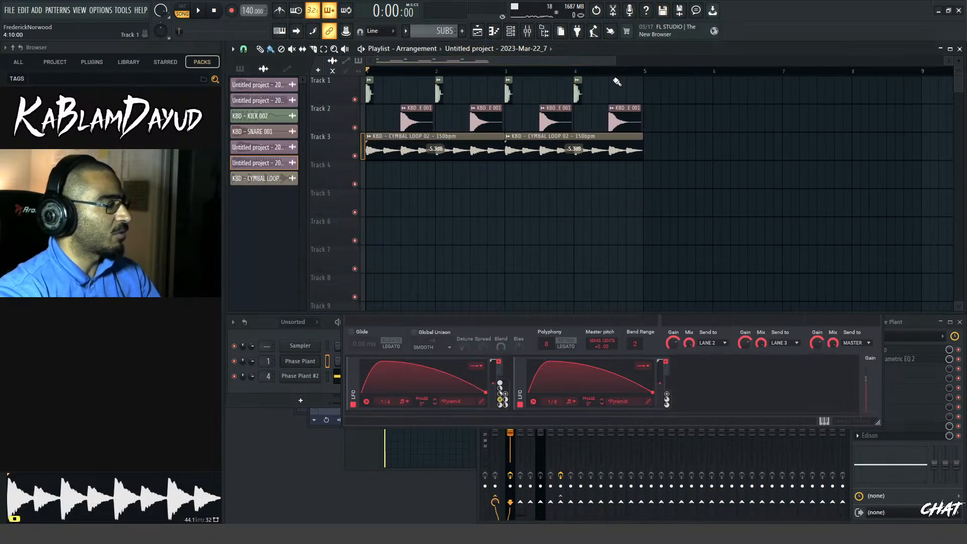
{"action": "left_click", "coordinate": [403, 269]}
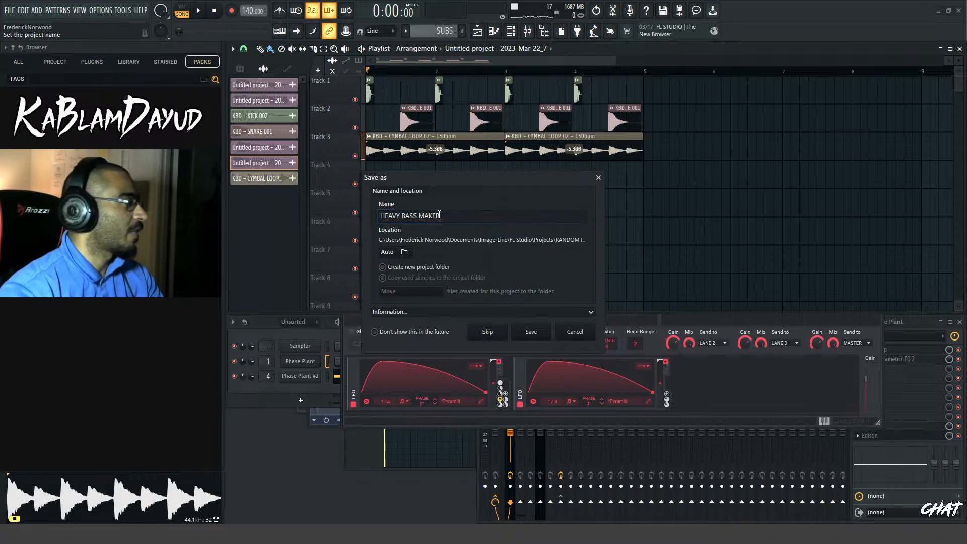
{"action": "left_click", "coordinate": [545, 336]}
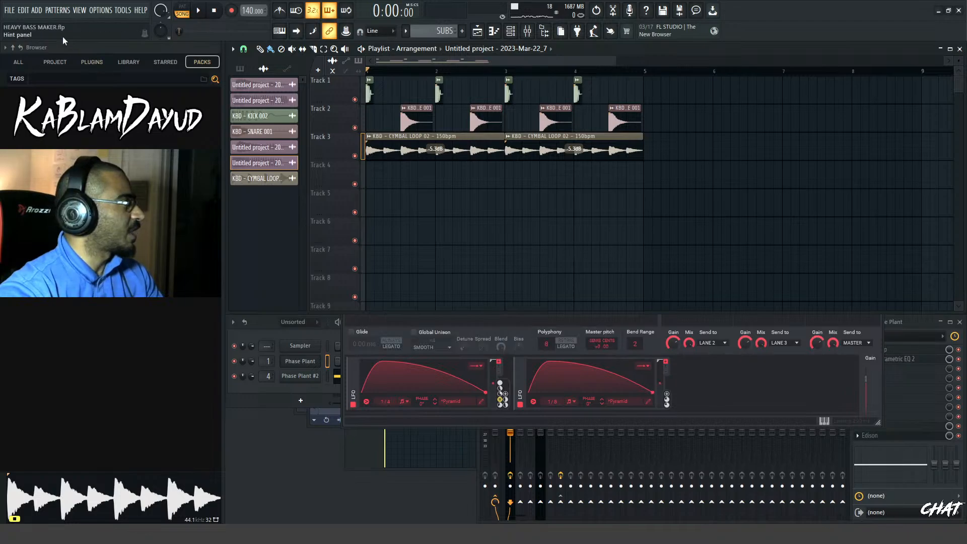
Open the New Jason Beat project and play through its arrangement, then stop playback
{"action": "left_click", "coordinate": [8, 10]}
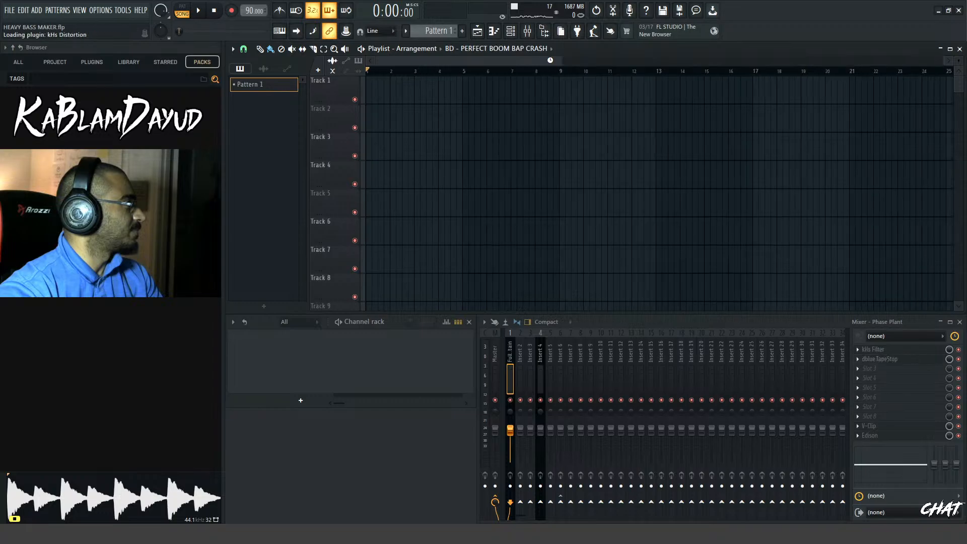
{"action": "left_click_drag", "start_coordinate": [565, 66], "coordinate": [905, 100]}
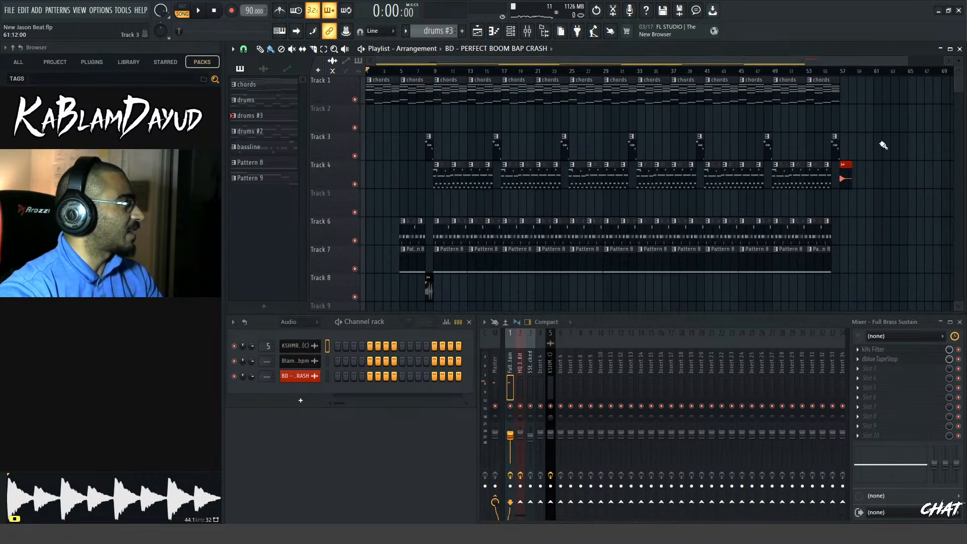
{"action": "scroll", "coordinate": [884, 145], "scroll_direction": "down", "scroll_amount": 4}
{"action": "scroll", "coordinate": [884, 145], "scroll_direction": "up", "scroll_amount": 5}
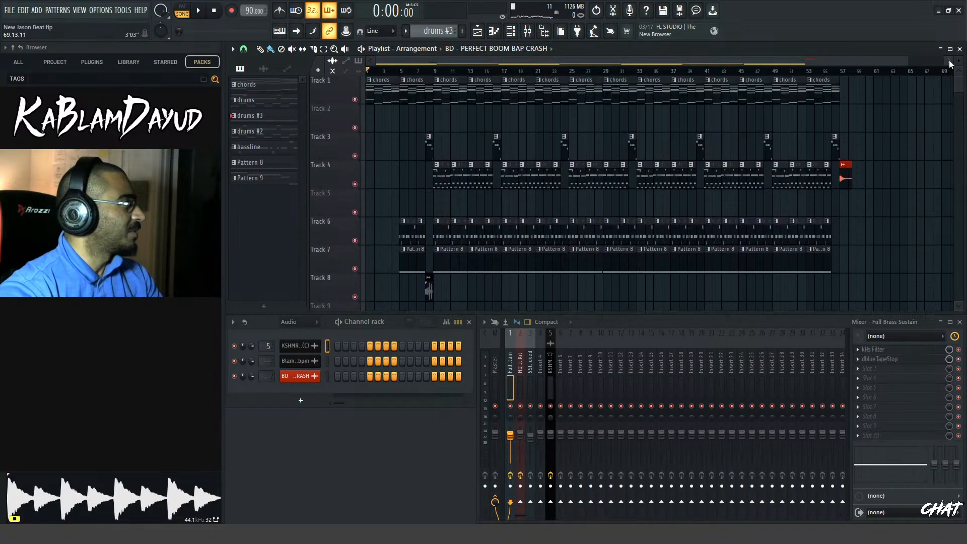
{"action": "scroll", "coordinate": [884, 146], "scroll_direction": "down", "scroll_amount": 2}
{"action": "scroll", "coordinate": [884, 145], "scroll_direction": "up", "scroll_amount": 1}
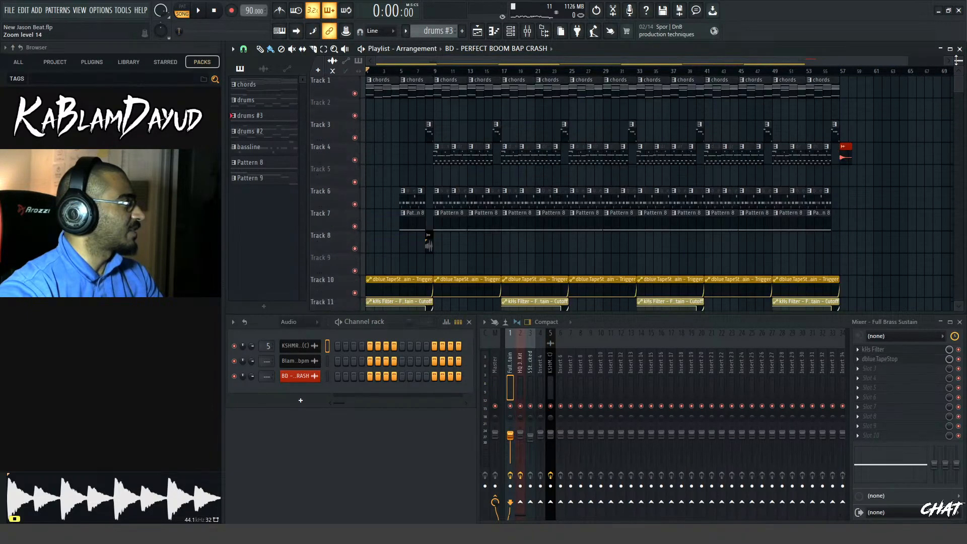
{"action": "scroll", "coordinate": [909, 156], "scroll_direction": "down", "scroll_amount": 1}
{"action": "scroll", "coordinate": [909, 156], "scroll_direction": "up", "scroll_amount": 1}
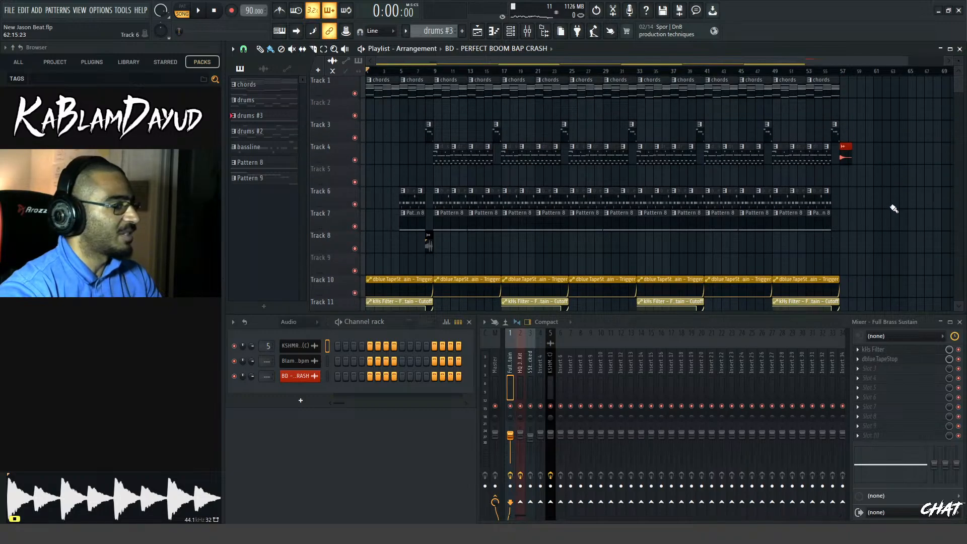
{"action": "key", "text": "space"}
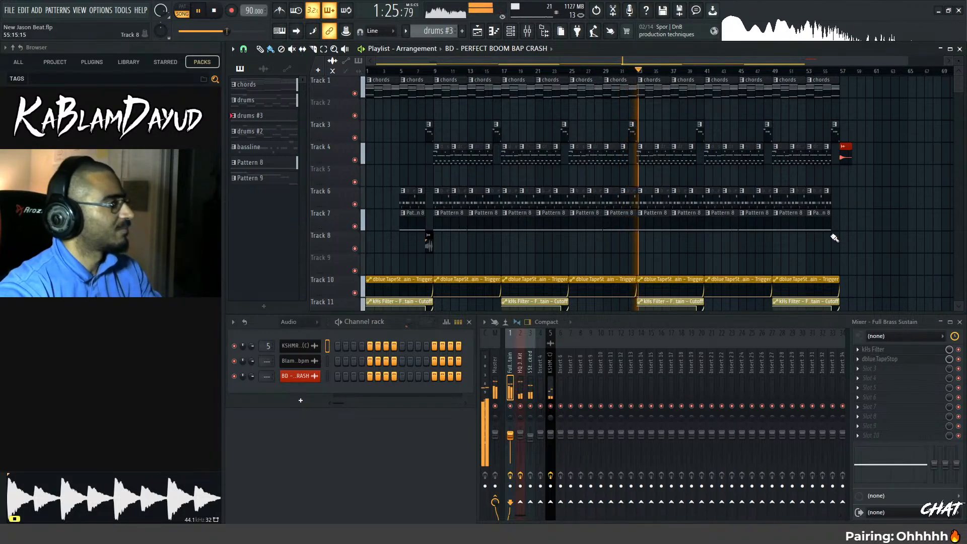
{"action": "key", "text": "space"}
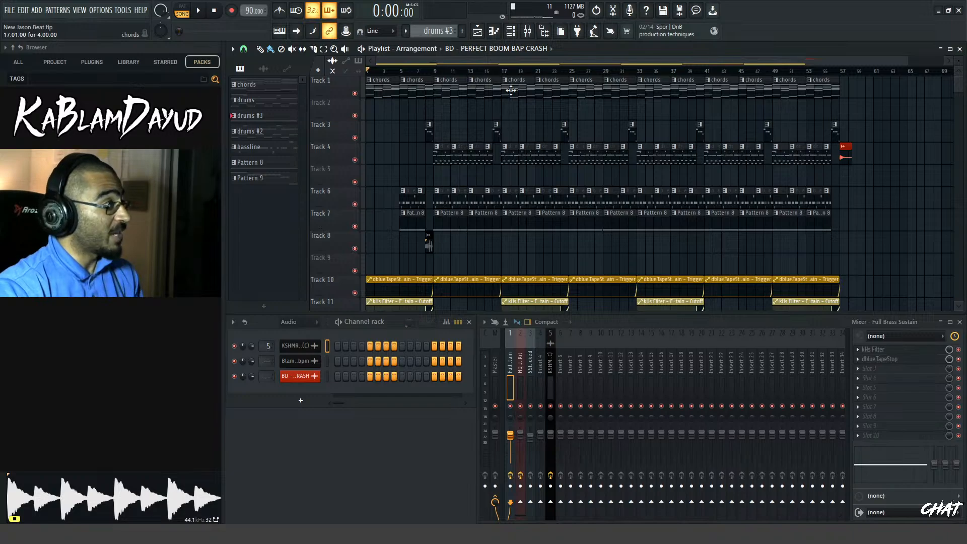
Examine the chords pattern's notes in the Full Brass Sustain piano roll and return to the playlist
{"action": "double_click", "coordinate": [511, 90]}
{"action": "scroll", "coordinate": [675, 274], "scroll_direction": "up", "scroll_amount": 5}
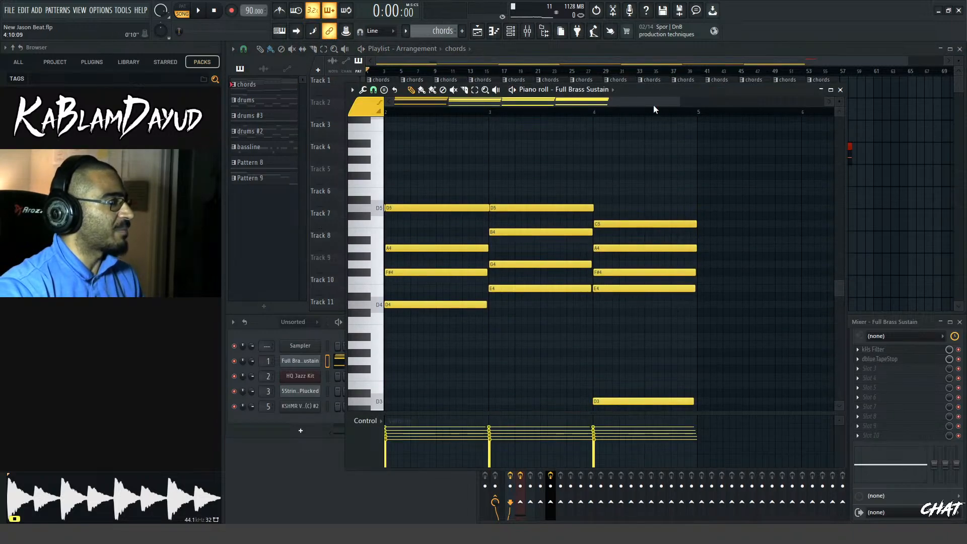
{"action": "left_click_drag", "start_coordinate": [654, 105], "coordinate": [699, 104]}
{"action": "scroll", "coordinate": [756, 246], "scroll_direction": "down", "scroll_amount": 4}
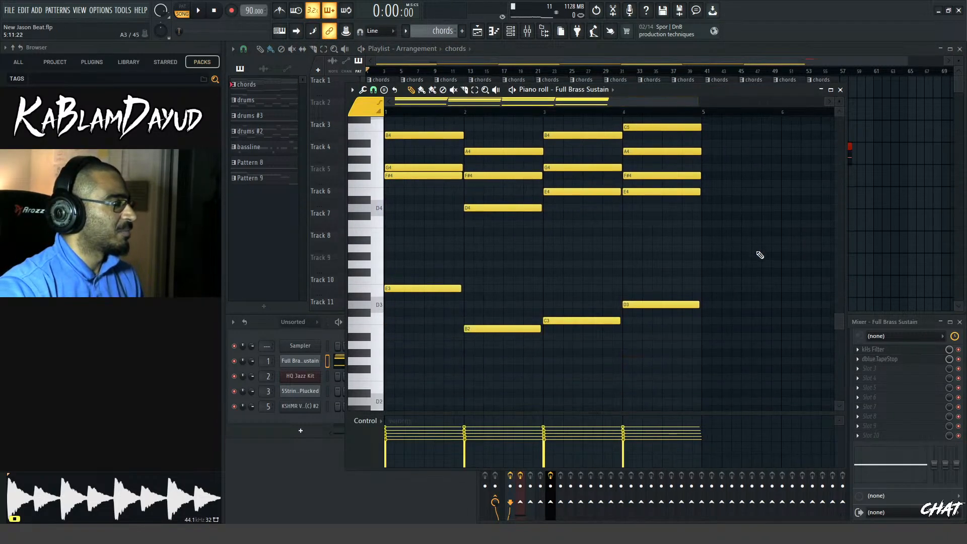
{"action": "scroll", "coordinate": [760, 255], "scroll_direction": "up", "scroll_amount": 3}
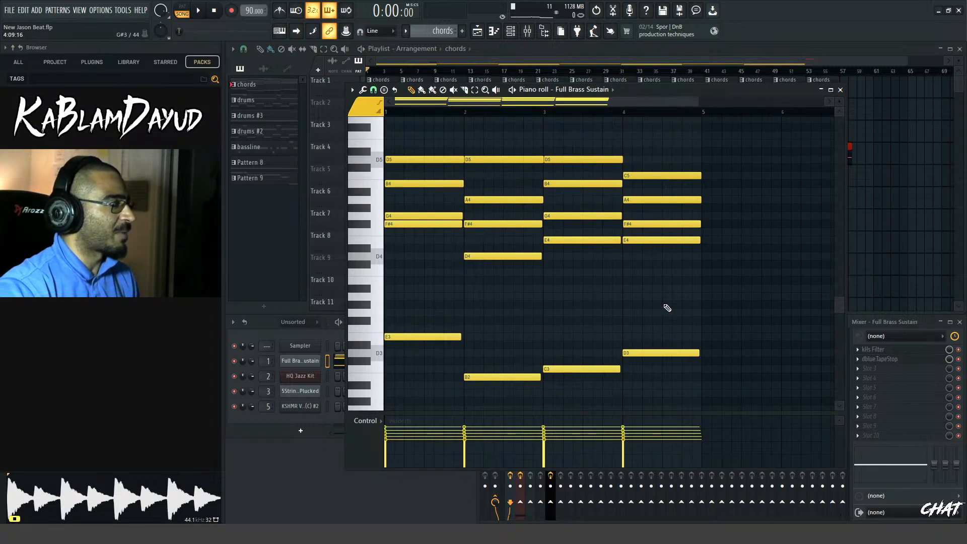
{"action": "left_click_drag", "start_coordinate": [699, 103], "coordinate": [645, 114]}
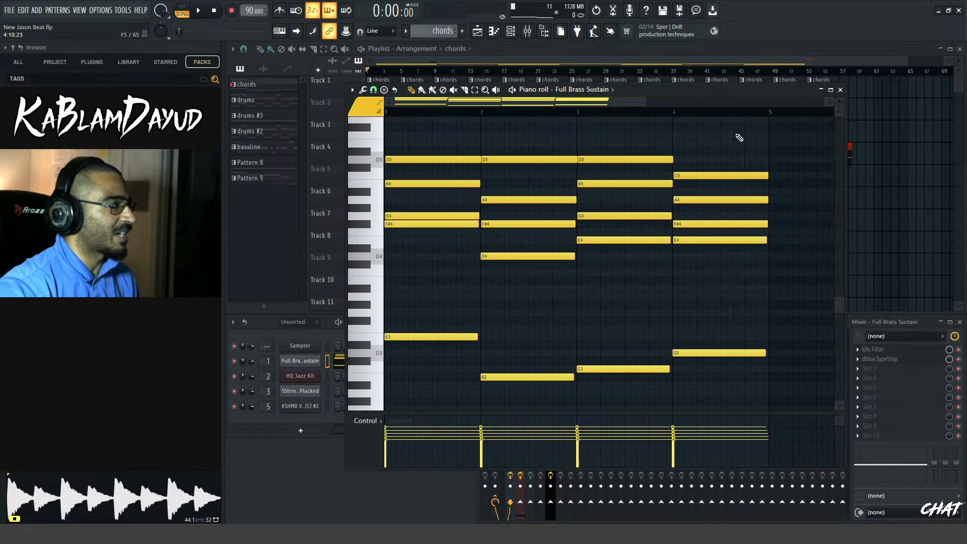
{"action": "left_click", "coordinate": [684, 65]}
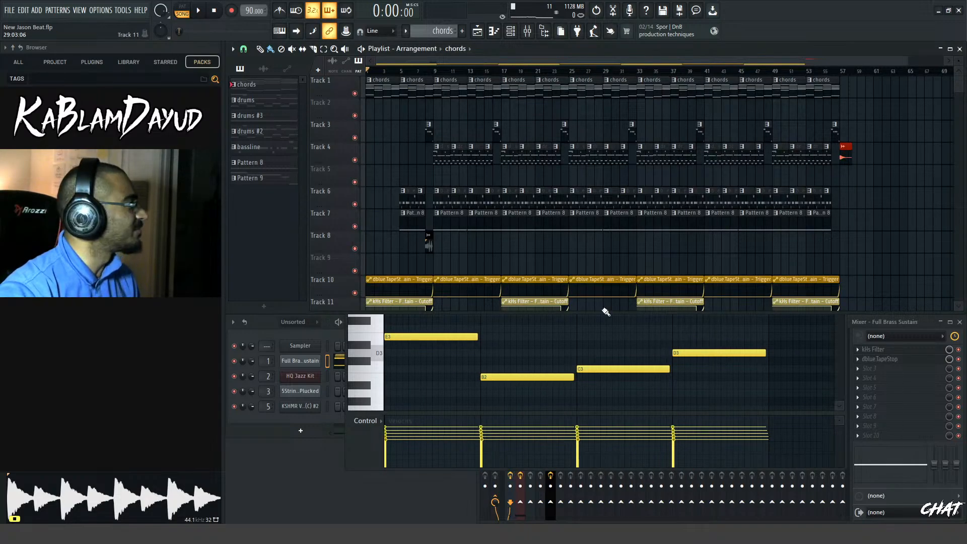
Open the Another Trap Beat project and start playing its full arrangement
{"action": "left_click", "coordinate": [10, 11]}
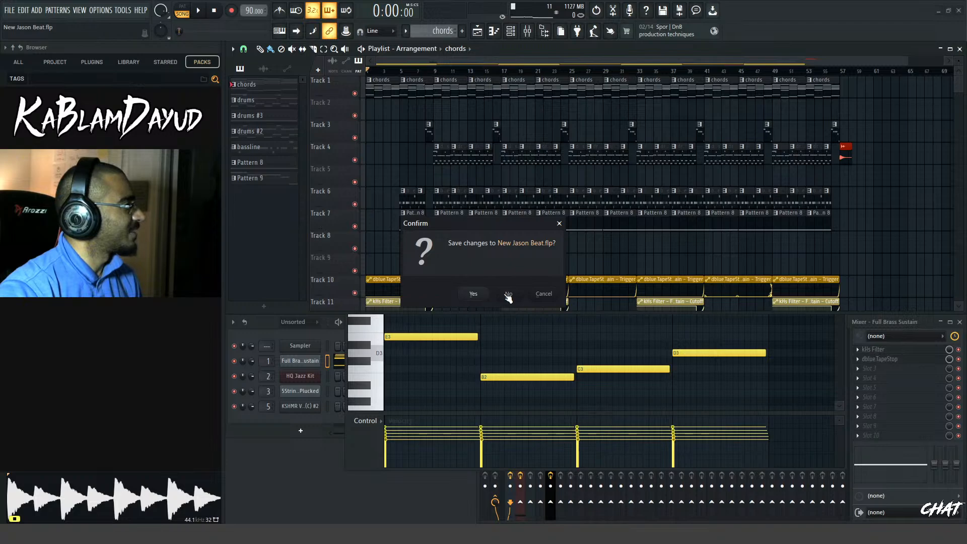
{"action": "left_click", "coordinate": [473, 295]}
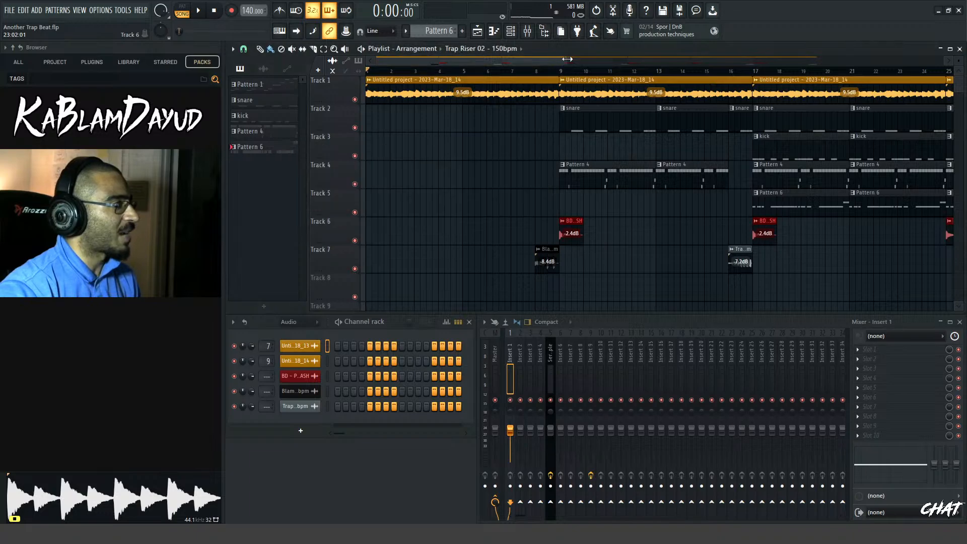
{"action": "left_click_drag", "start_coordinate": [817, 81], "coordinate": [921, 75]}
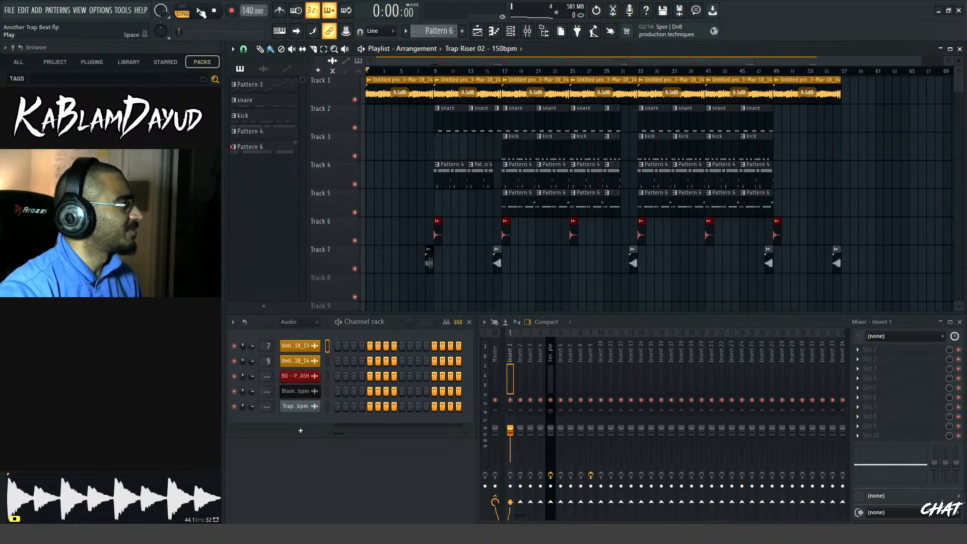
{"action": "left_click", "coordinate": [200, 10]}
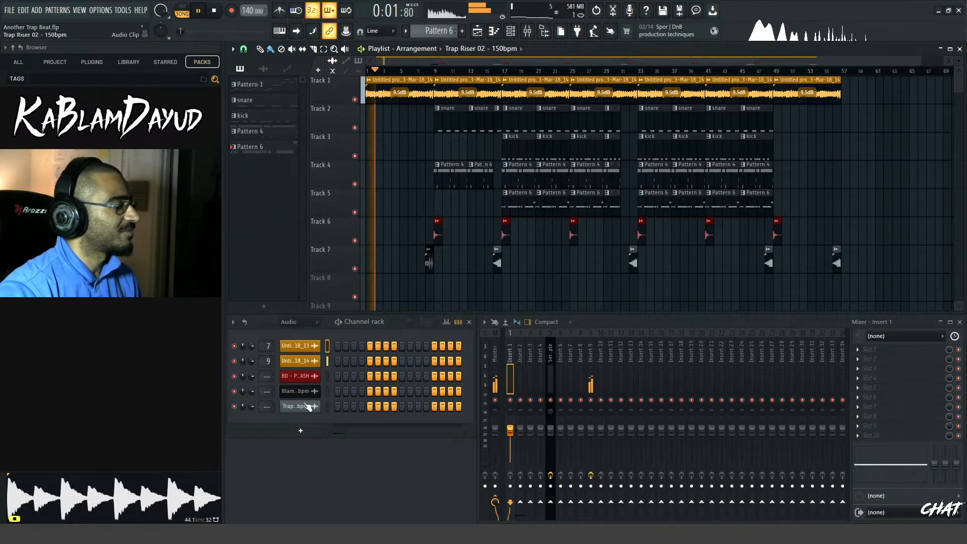
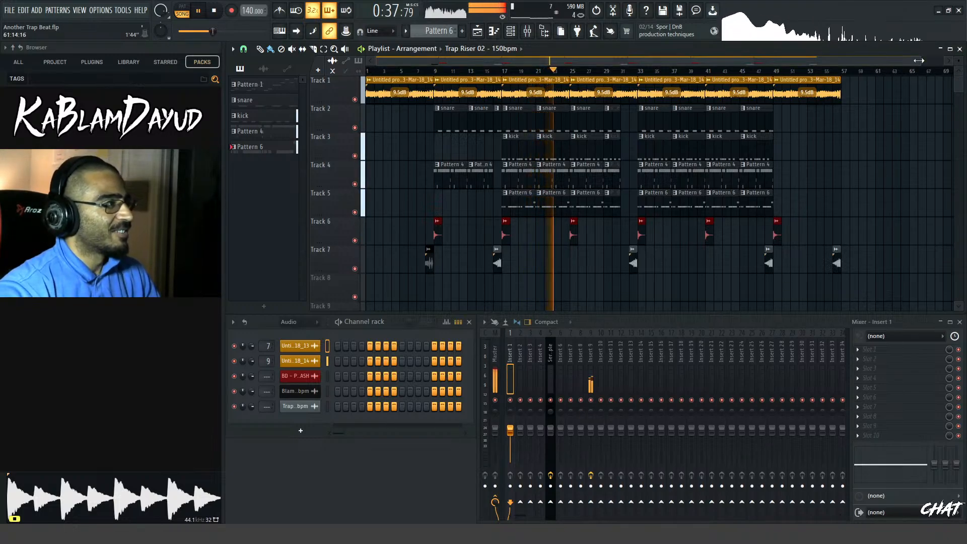
Play the arrangement through to its final section, then stop playback
{"action": "left_click_drag", "start_coordinate": [919, 61], "coordinate": [926, 61]}
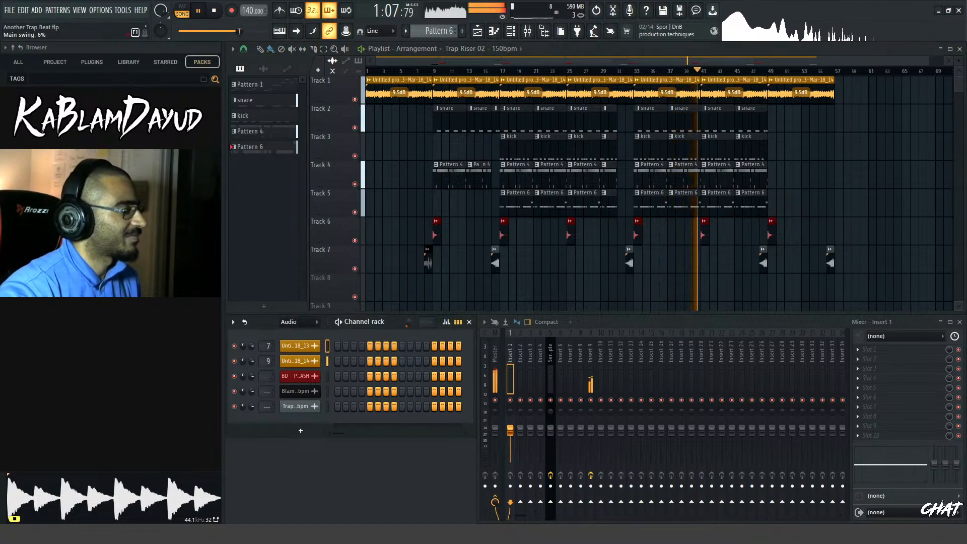
{"action": "scroll", "coordinate": [411, 324], "scroll_direction": "up", "scroll_amount": 1}
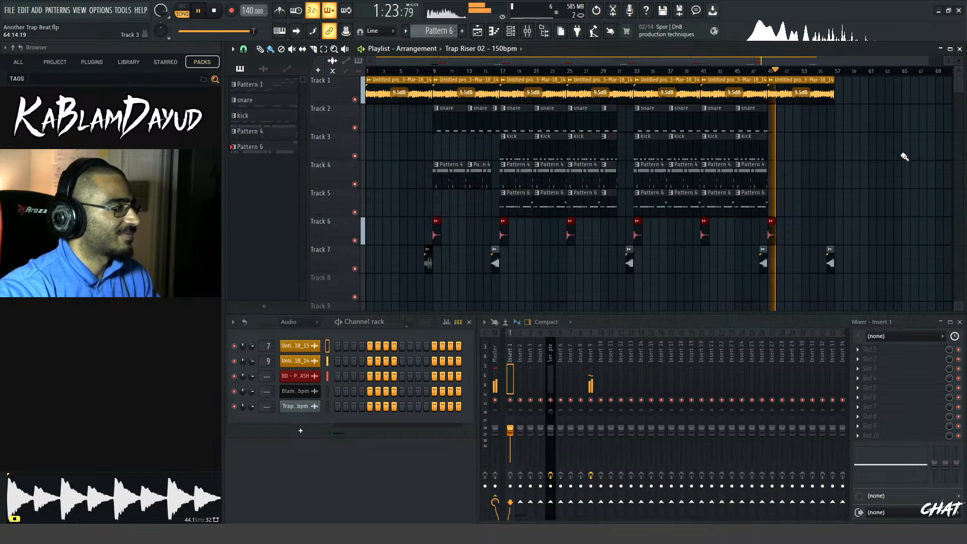
{"action": "scroll", "coordinate": [905, 157], "scroll_direction": "down", "scroll_amount": 1}
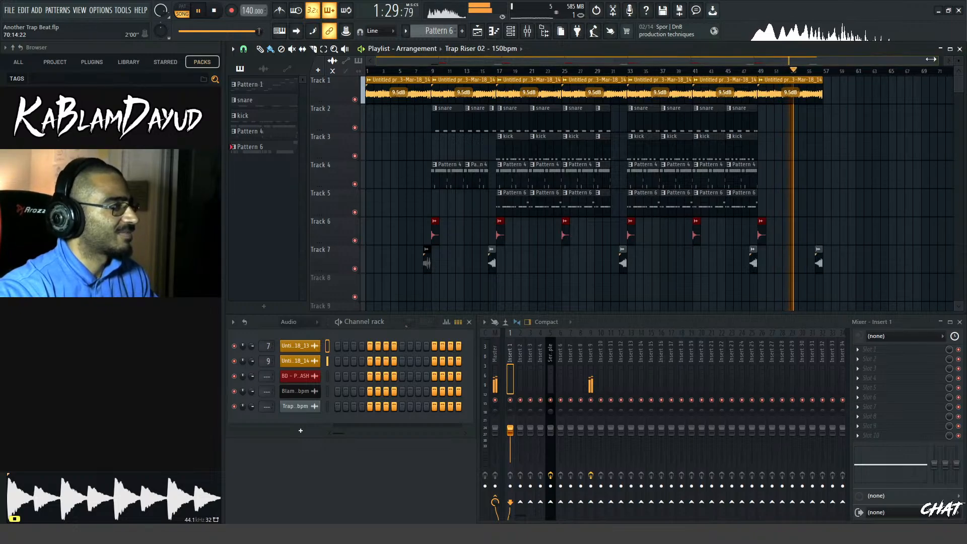
{"action": "scroll", "coordinate": [931, 59], "scroll_direction": "up", "scroll_amount": 1}
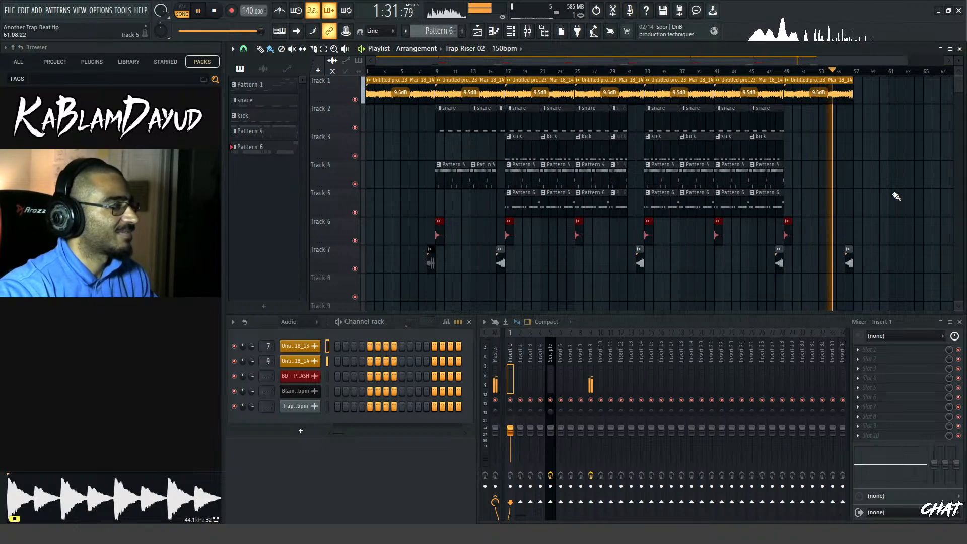
{"action": "key", "text": "space"}
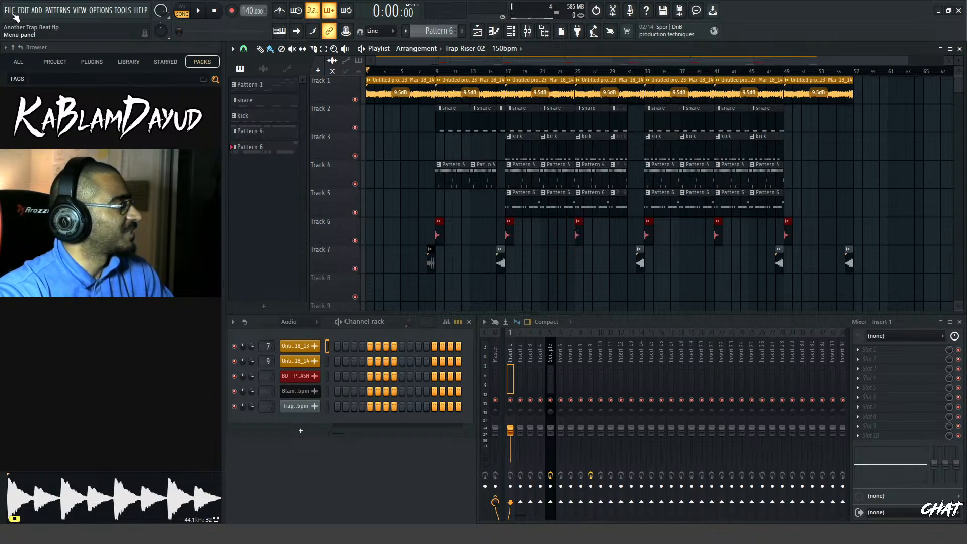
Reopen the HEAVY BASS MAKER project, saving the changes to Another Trap Beat
{"action": "left_click", "coordinate": [55, 161]}
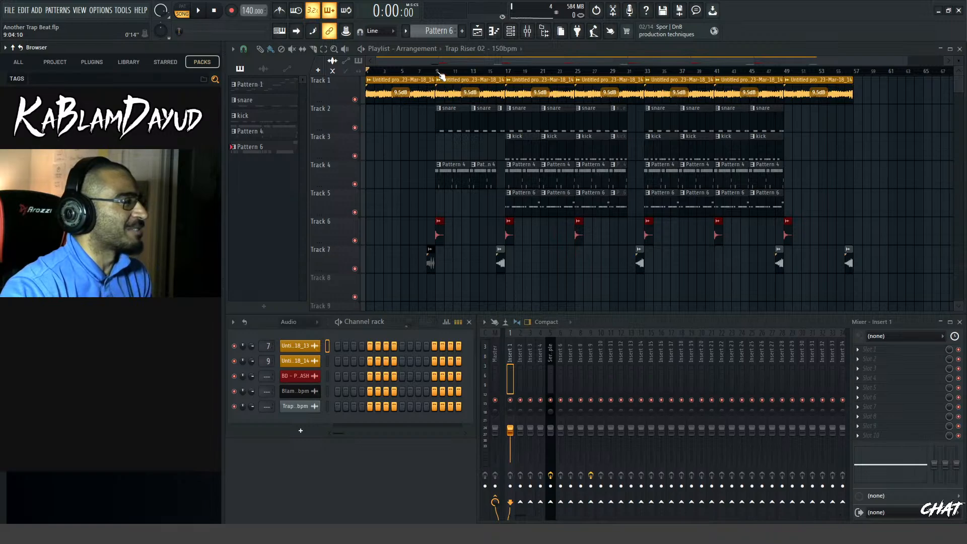
{"action": "left_click", "coordinate": [9, 11]}
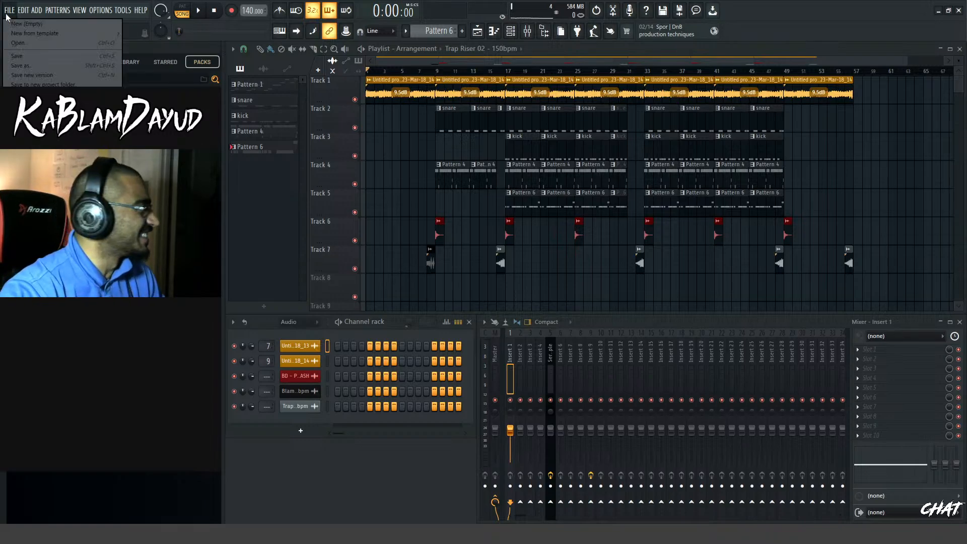
{"action": "left_click", "coordinate": [62, 146]}
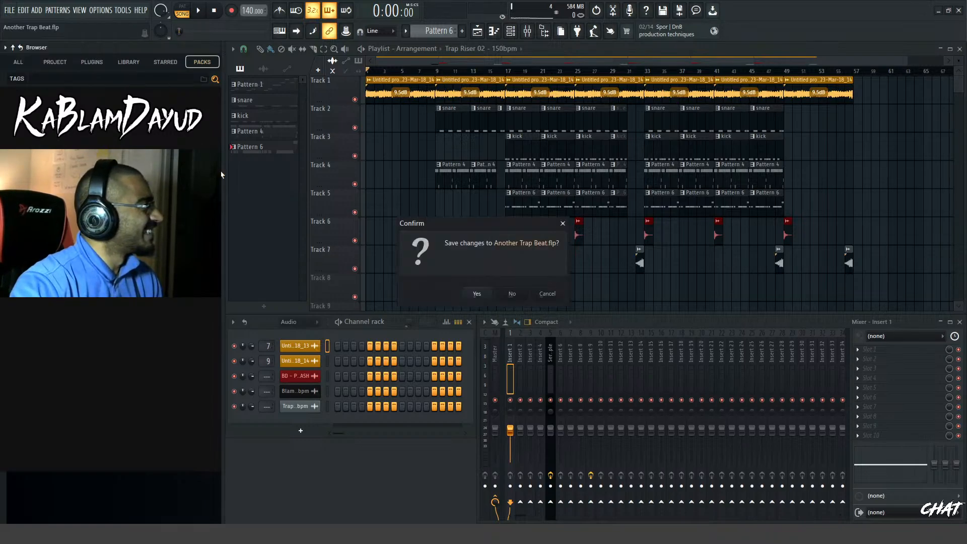
{"action": "left_click", "coordinate": [476, 294]}
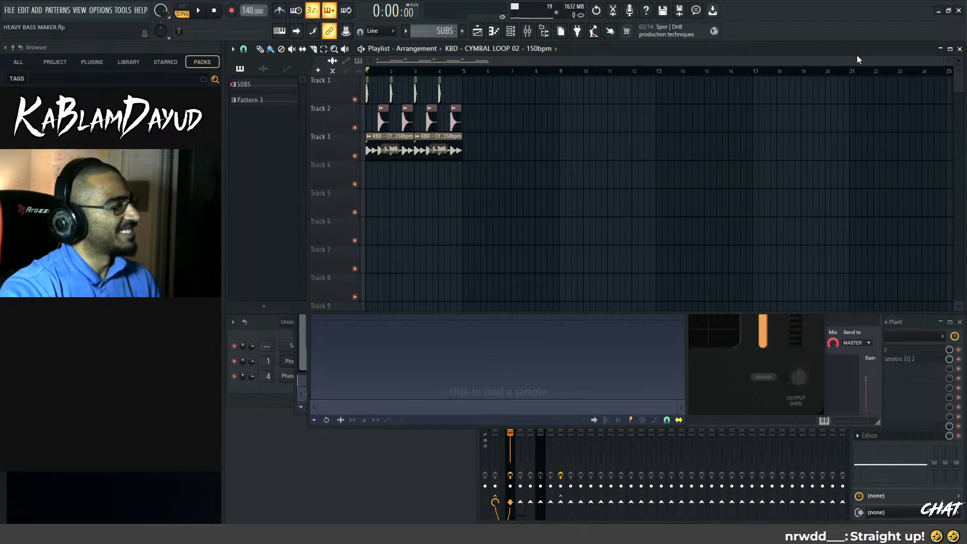
Mute the kick, snare and cymbal loop tracks (Tracks 1 to 3) in the playlist
{"action": "left_click_drag", "start_coordinate": [941, 64], "coordinate": [502, 72]}
{"action": "scroll", "coordinate": [430, 208], "scroll_direction": "down", "scroll_amount": 1}
{"action": "scroll", "coordinate": [429, 208], "scroll_direction": "up", "scroll_amount": 1}
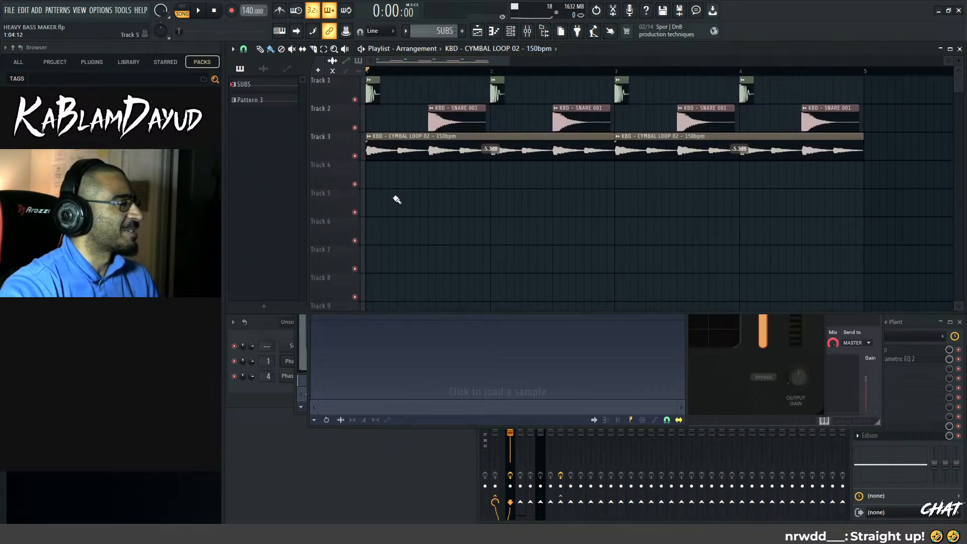
{"action": "left_click", "coordinate": [355, 100]}
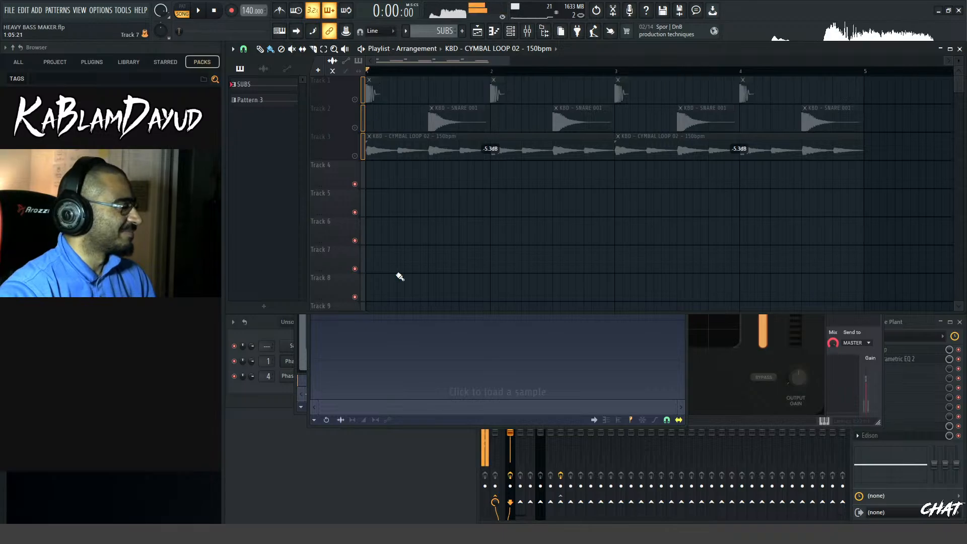
Open the first Phase Plant channel to audition its bass patch, then return to the channel rack
{"action": "left_click", "coordinate": [258, 398]}
{"action": "left_click", "coordinate": [309, 361]}
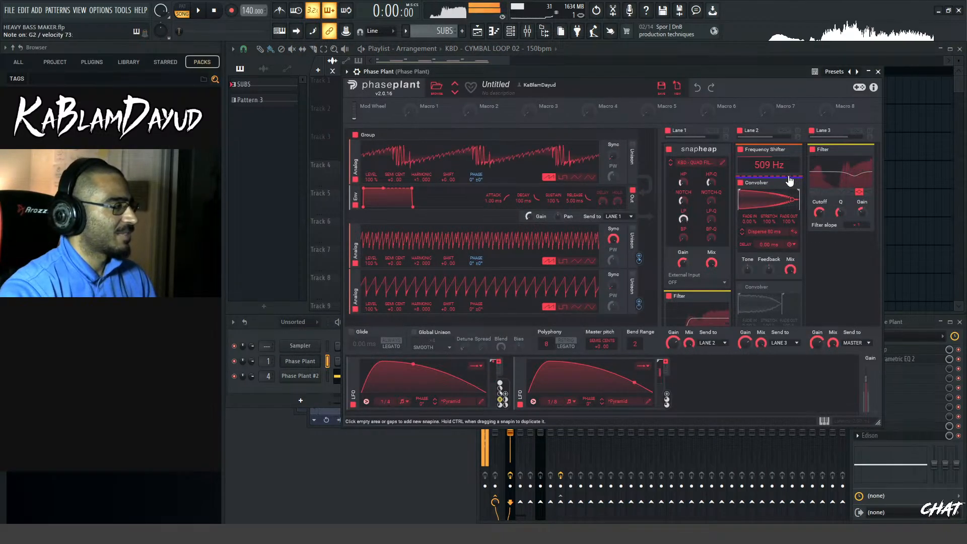
{"action": "left_click", "coordinate": [301, 400]}
{"action": "left_click", "coordinate": [263, 396]}
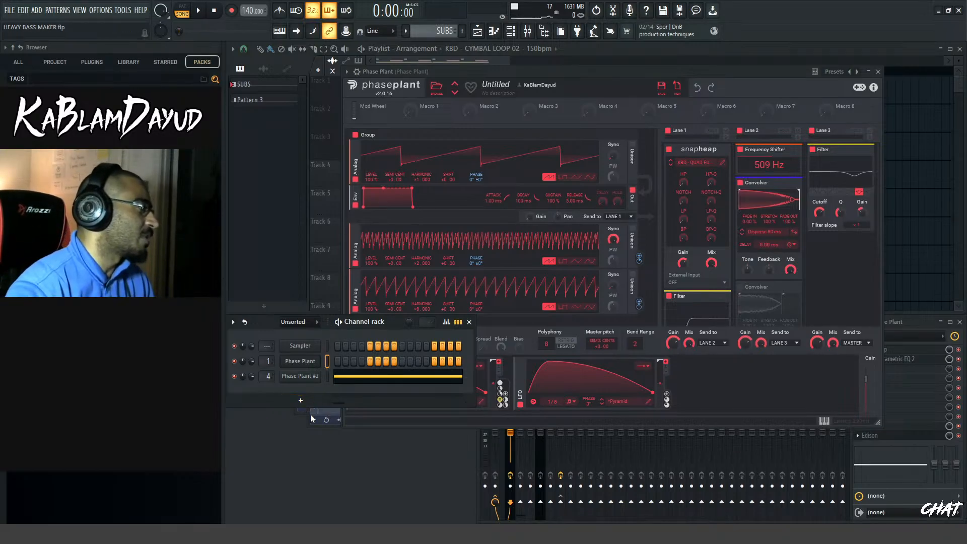
Add a Serum channel to the channel rack, then close the Serum and Phase Plant windows
{"action": "left_click", "coordinate": [301, 401]}
{"action": "left_click", "coordinate": [312, 355]}
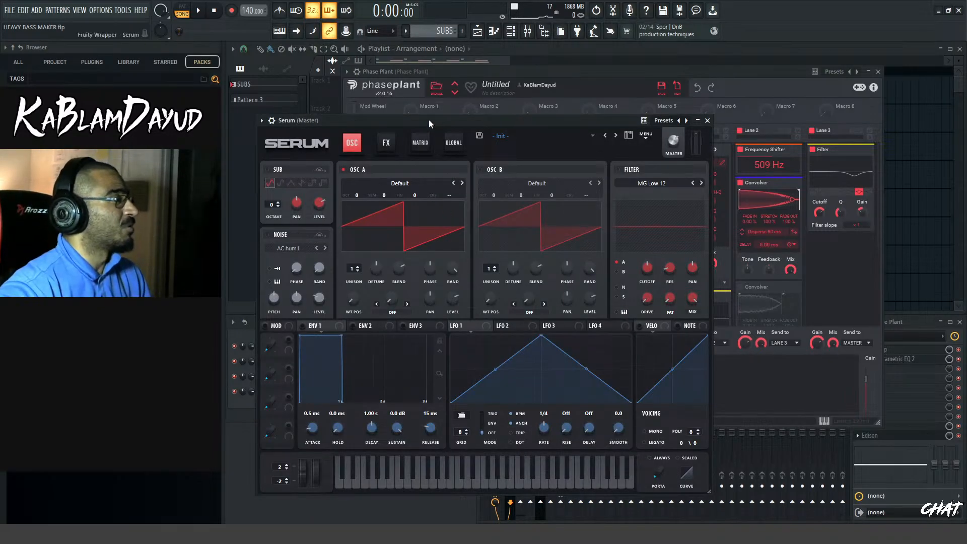
{"action": "left_click_drag", "start_coordinate": [428, 119], "coordinate": [611, 66]}
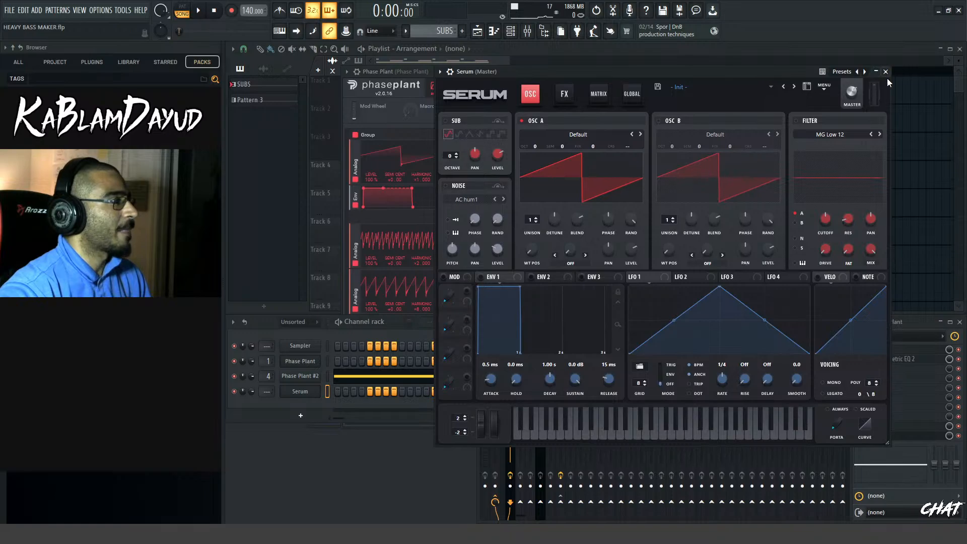
{"action": "left_click", "coordinate": [889, 67]}
{"action": "left_click", "coordinate": [878, 72]}
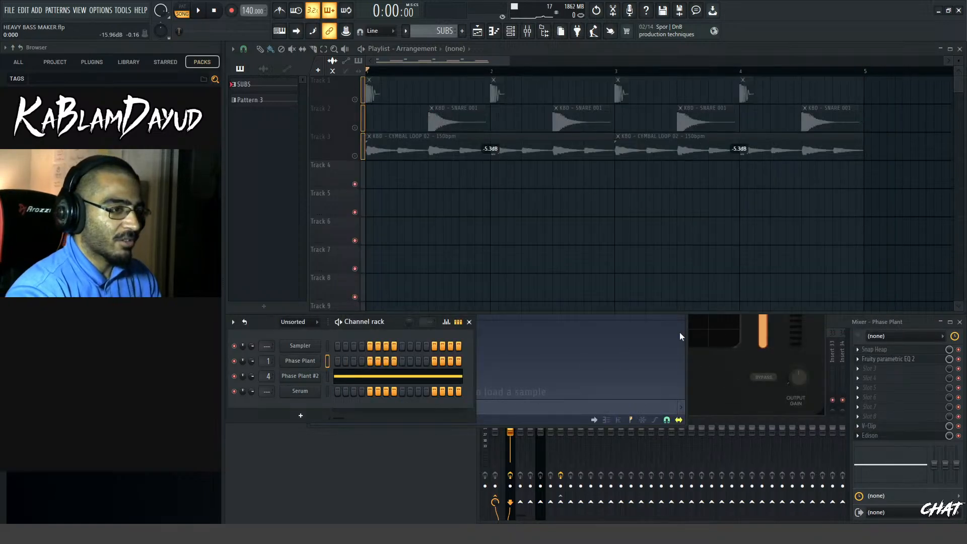
Open Serum and load the KB - COMPLEX GOODNESS 03 wavetable from KBD - WAVETABLES 2022 into oscillator A
{"action": "left_click", "coordinate": [309, 392]}
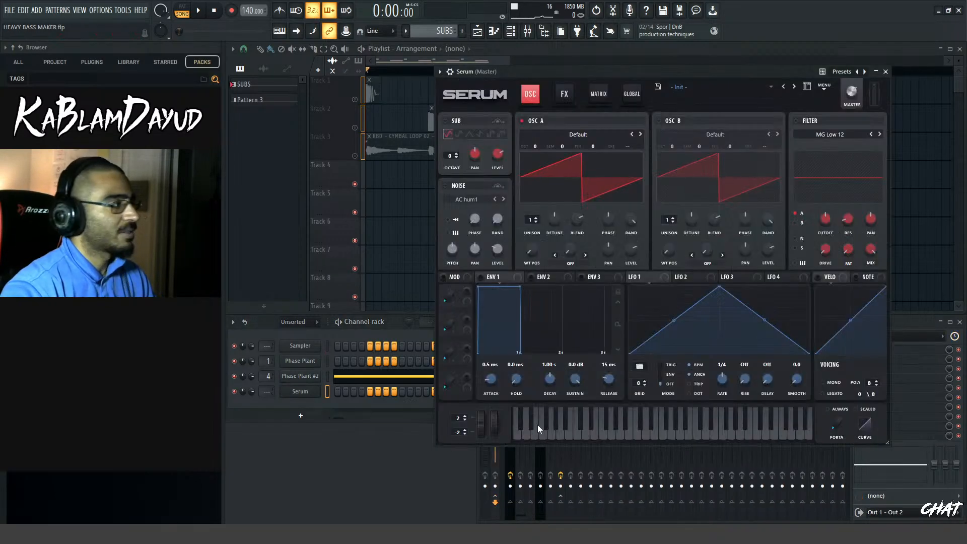
{"action": "left_click_drag", "start_coordinate": [659, 77], "coordinate": [611, 67]}
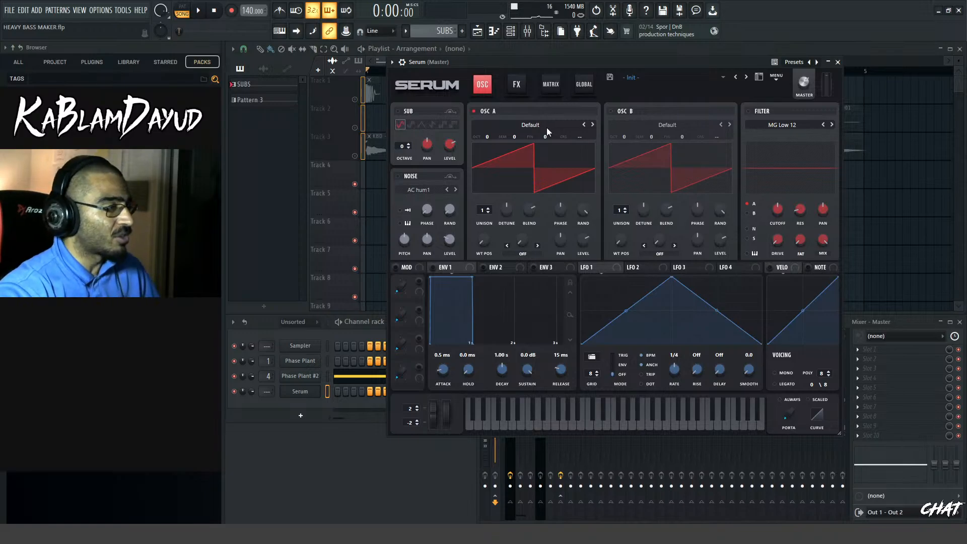
{"action": "left_click", "coordinate": [546, 129]}
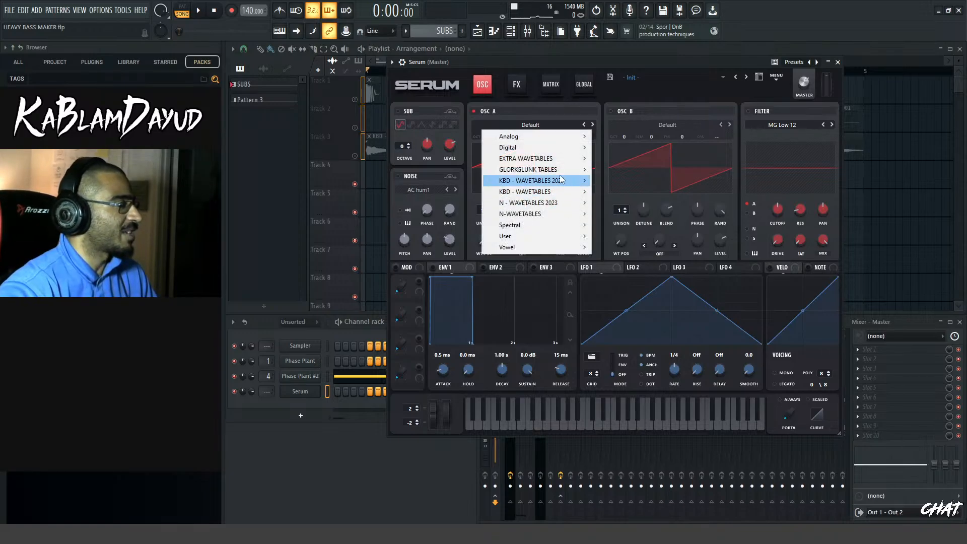
{"action": "mouse_move", "coordinate": [563, 186]}
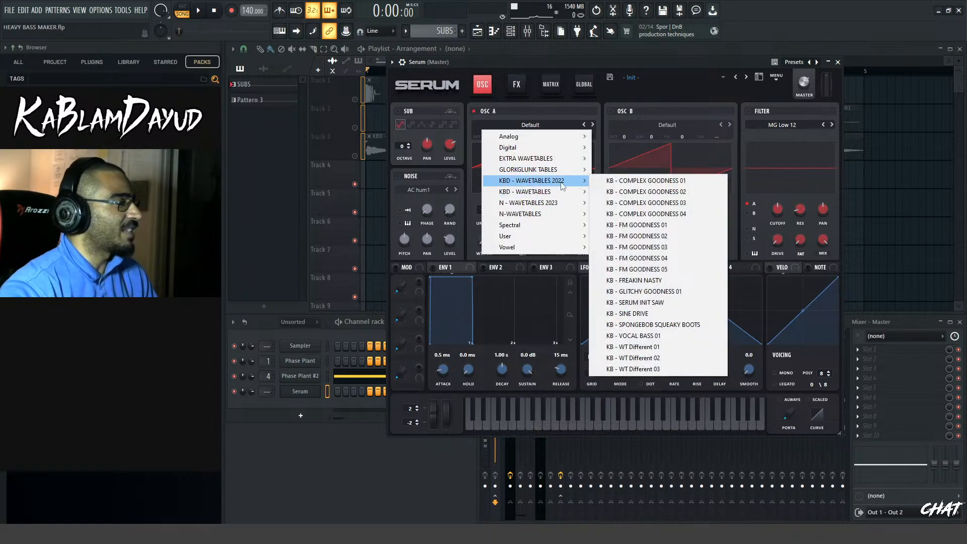
{"action": "left_click", "coordinate": [527, 107]}
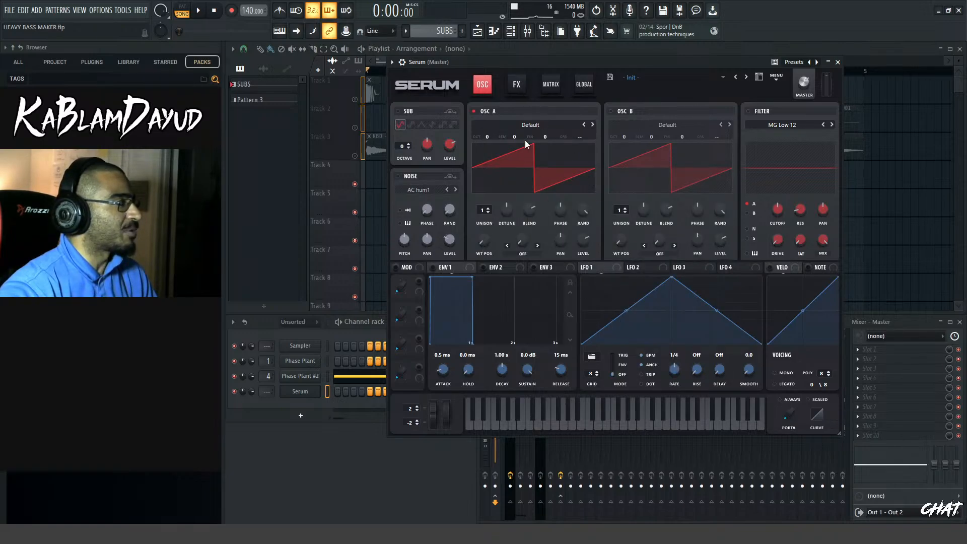
{"action": "left_click", "coordinate": [549, 124]}
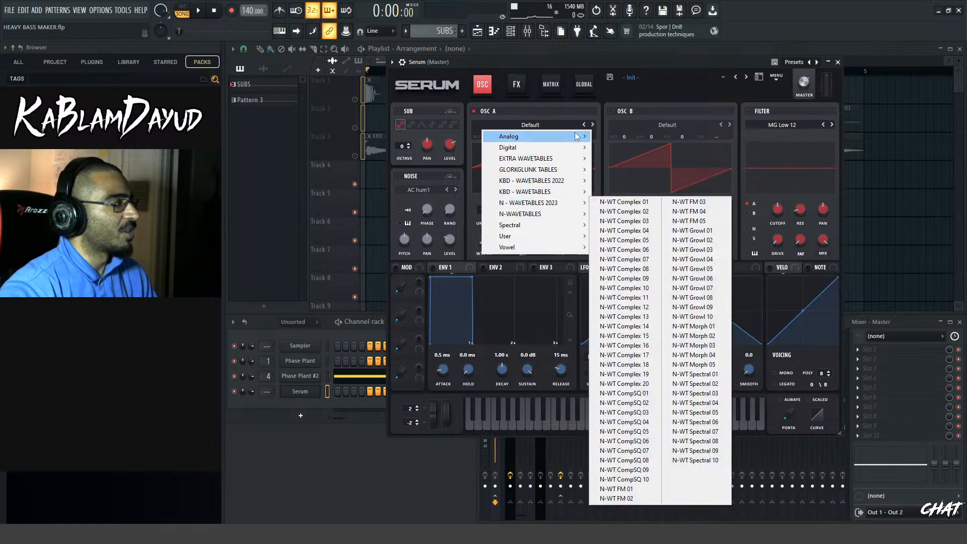
{"action": "mouse_move", "coordinate": [564, 186]}
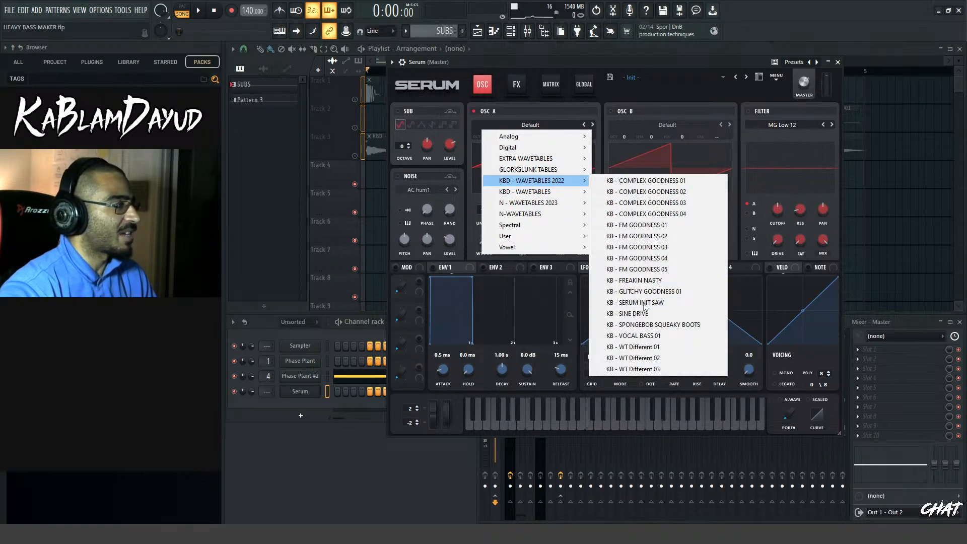
{"action": "left_click", "coordinate": [650, 202]}
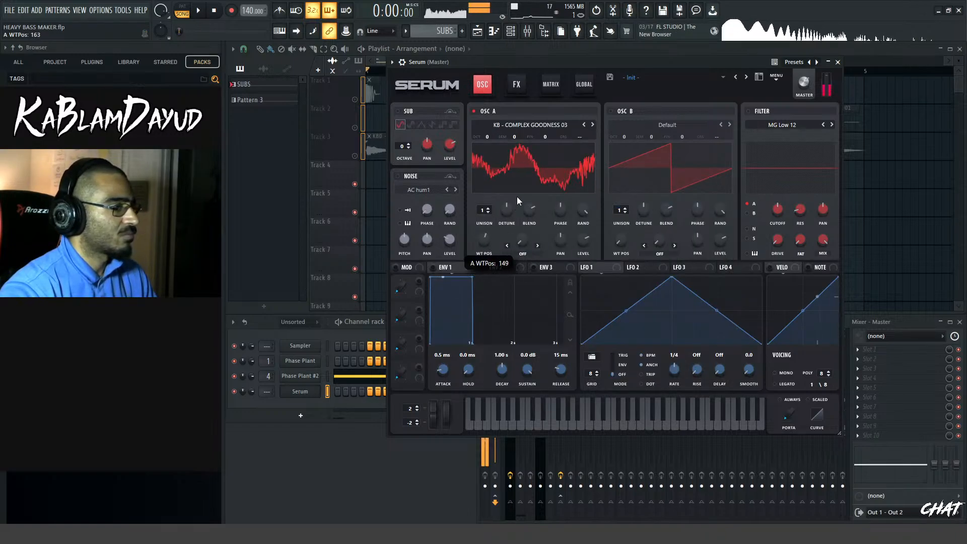
Shape LFO 1 into a rising ramp at a 1/2 rate and assign it to oscillator A's wavetable position
{"action": "mouse_move", "coordinate": [505, 291]}
{"action": "left_mouse_down"}
{"action": "mouse_move", "coordinate": [510, 216]}
{"action": "mouse_move", "coordinate": [500, 252]}
{"action": "mouse_move", "coordinate": [511, 221]}
{"action": "mouse_move", "coordinate": [506, 277]}
{"action": "mouse_move", "coordinate": [518, 194]}
{"action": "mouse_move", "coordinate": [500, 281]}
{"action": "left_mouse_up"}
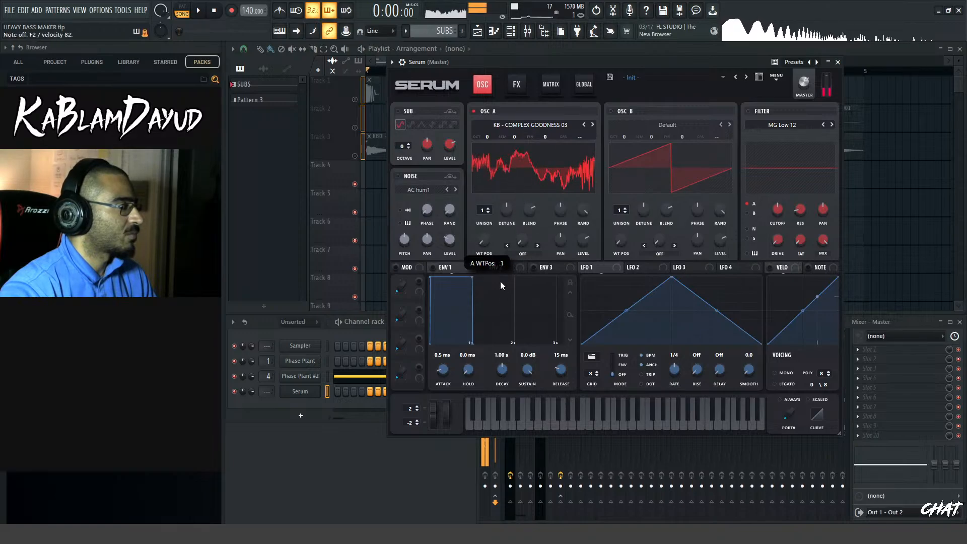
{"action": "left_click_drag", "start_coordinate": [672, 278], "coordinate": [775, 245]}
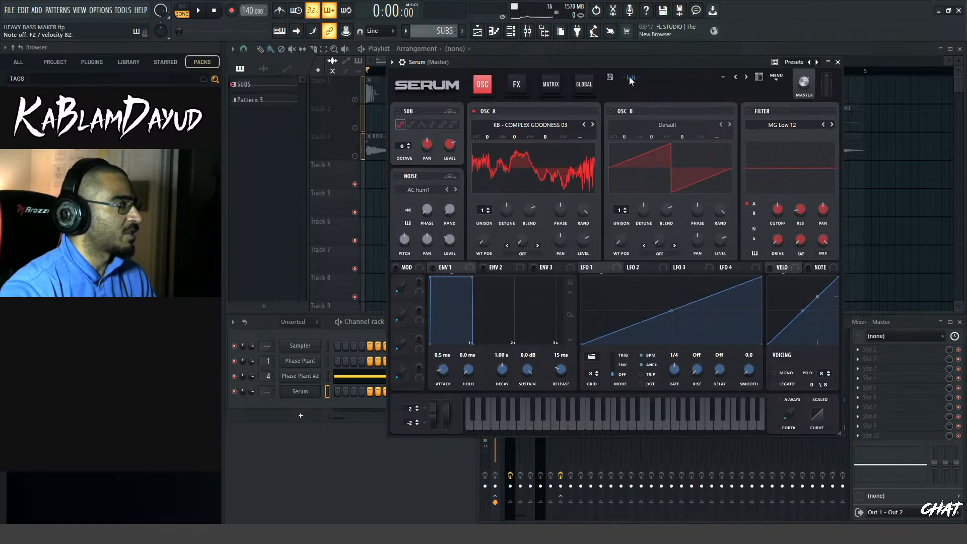
{"action": "left_click_drag", "start_coordinate": [620, 62], "coordinate": [663, 62]}
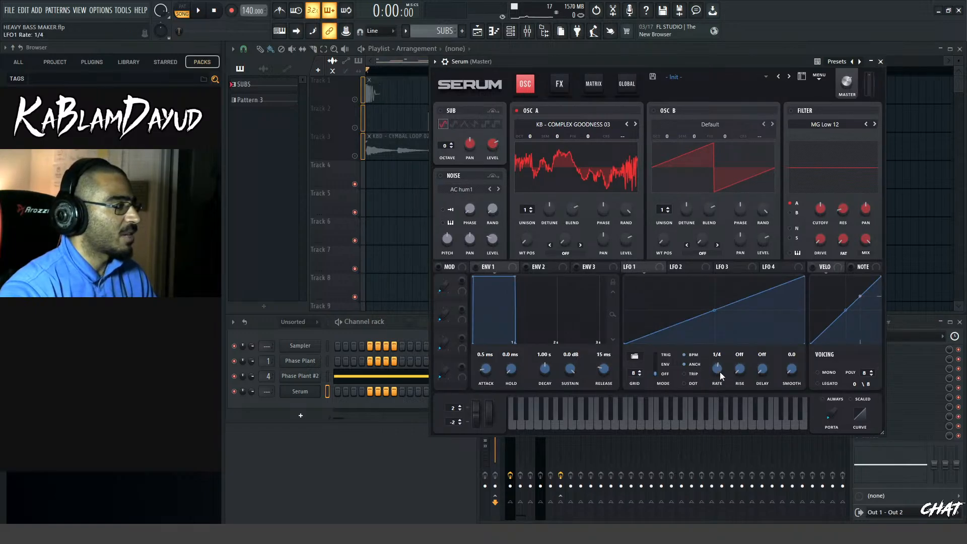
{"action": "left_click_drag", "start_coordinate": [626, 270], "coordinate": [520, 226]}
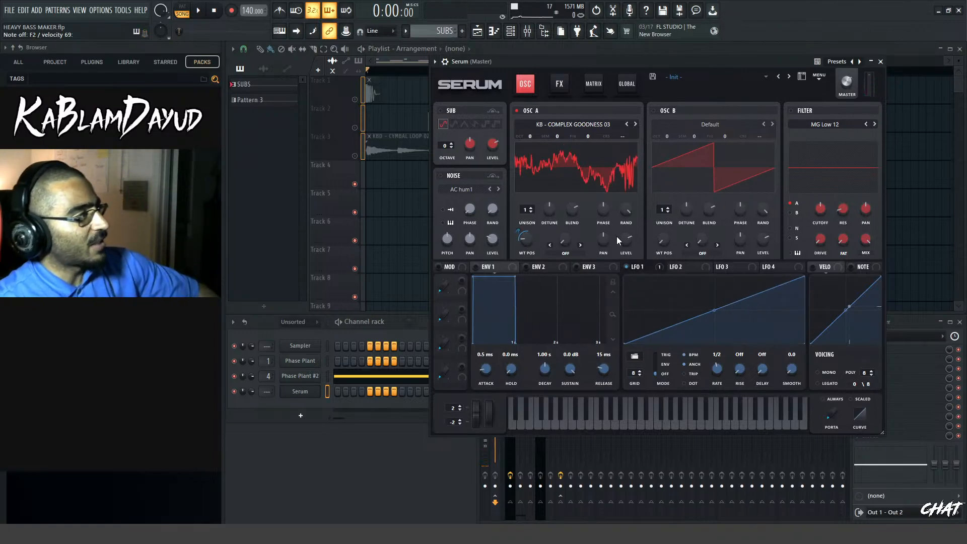
Curve LFO 2 into a fast rise and steep fall, and assign it to oscillator A's level
{"action": "left_click", "coordinate": [681, 268]}
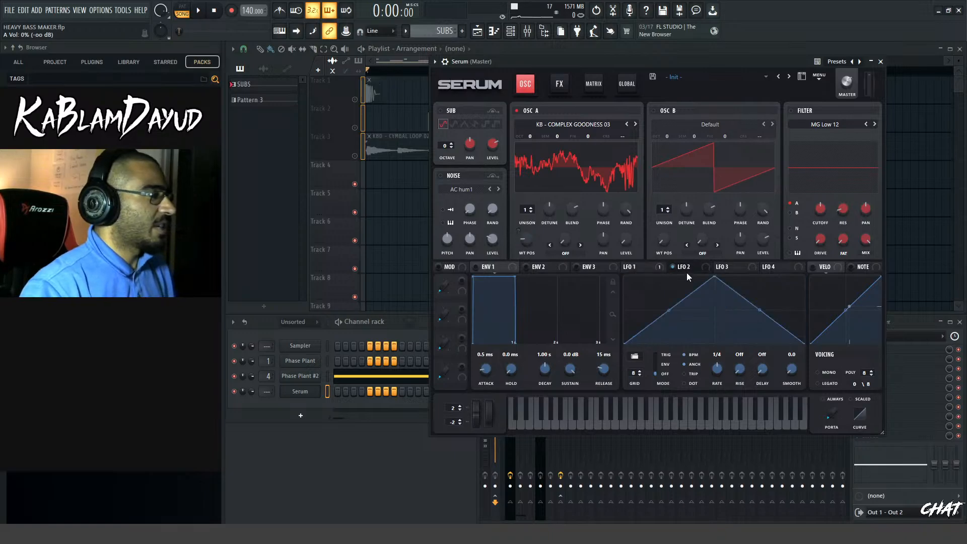
{"action": "left_click_drag", "start_coordinate": [669, 309], "coordinate": [669, 277]}
{"action": "left_click_drag", "start_coordinate": [760, 310], "coordinate": [759, 341]}
{"action": "left_click_drag", "start_coordinate": [626, 243], "coordinate": [626, 240]}
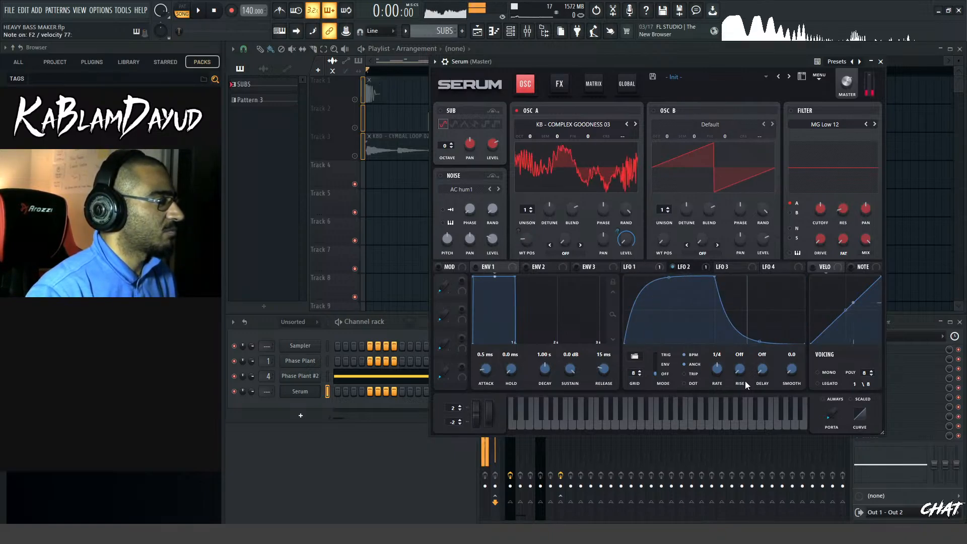
Set both LFO 1 and LFO 2 to TRIG mode
{"action": "left_click", "coordinate": [655, 355]}
{"action": "left_click", "coordinate": [636, 268]}
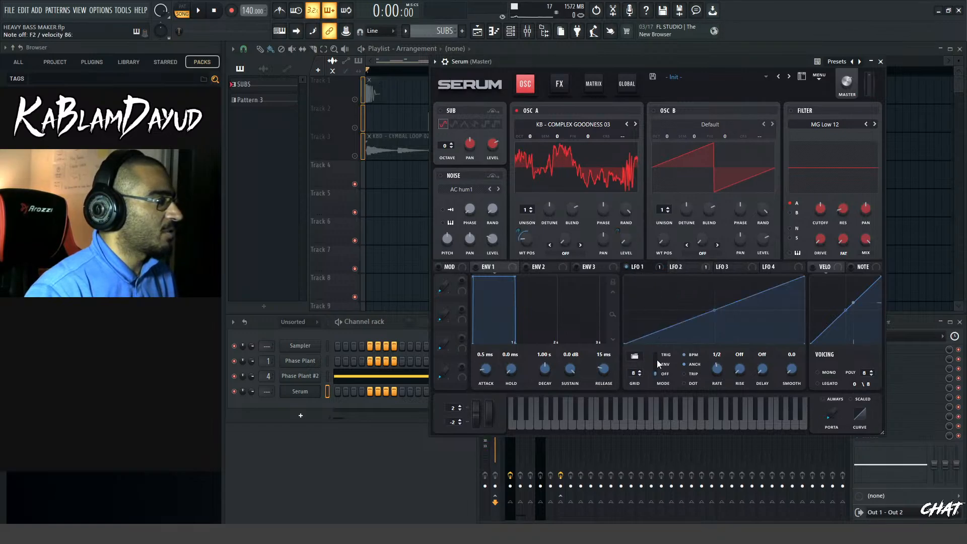
{"action": "left_click", "coordinate": [656, 355]}
{"action": "left_click", "coordinate": [686, 266]}
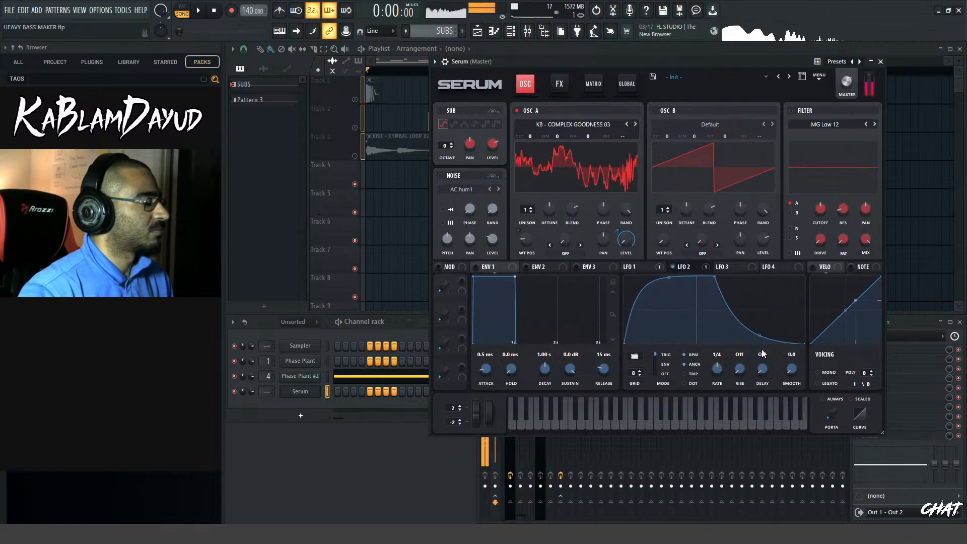
Enable Serum's filter and set its type to the multi filter HN 12
{"action": "left_click", "coordinate": [791, 111]}
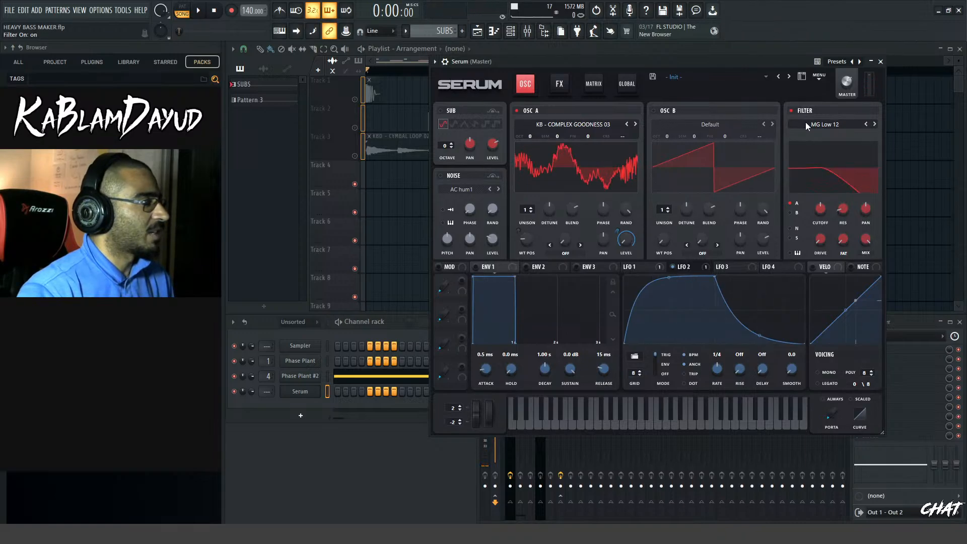
{"action": "left_click", "coordinate": [805, 124]}
{"action": "mouse_move", "coordinate": [817, 141]}
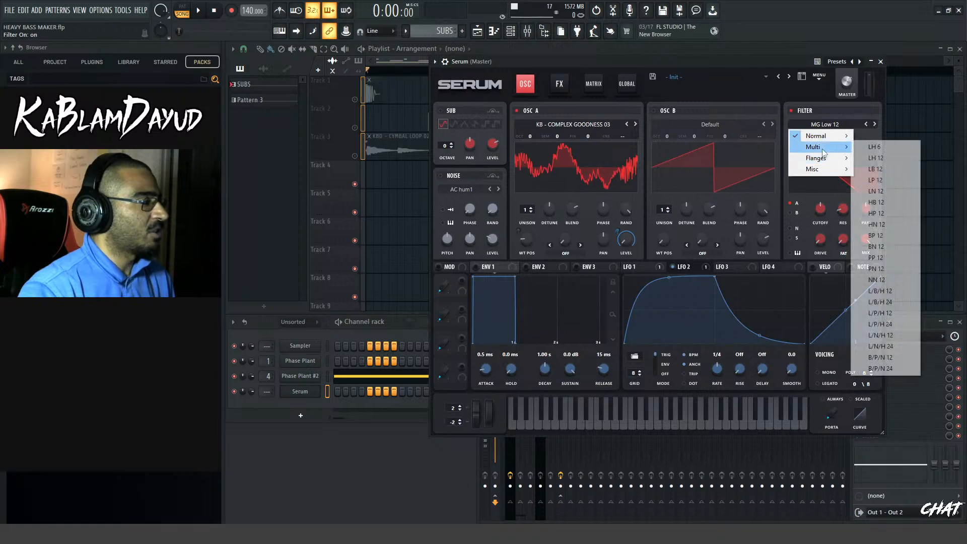
{"action": "left_click", "coordinate": [885, 229]}
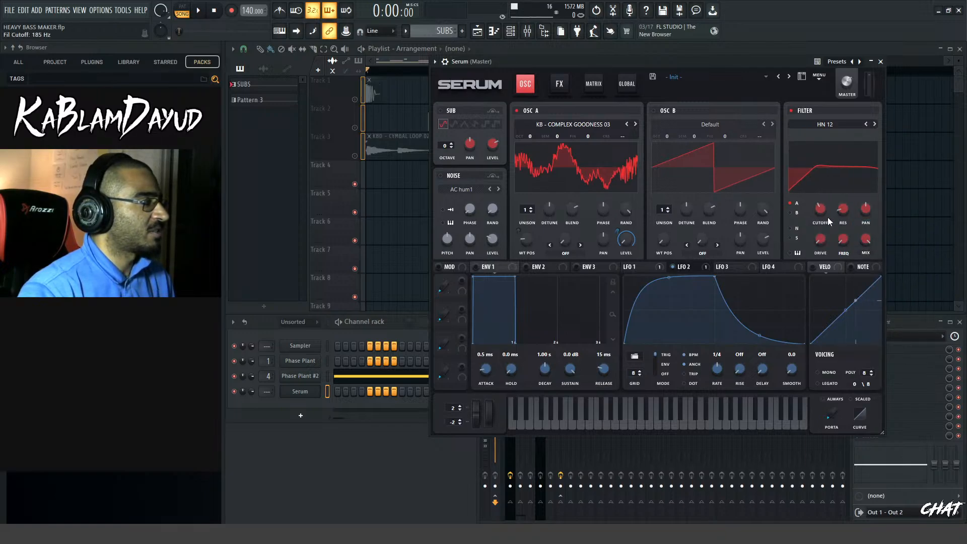
Assign LFO 2 to the filter's cutoff, resonance and FREQ controls, with a negative amount of -48 on FREQ
{"action": "left_click_drag", "start_coordinate": [796, 229], "coordinate": [816, 229]}
{"action": "left_click_drag", "start_coordinate": [691, 268], "coordinate": [840, 230]}
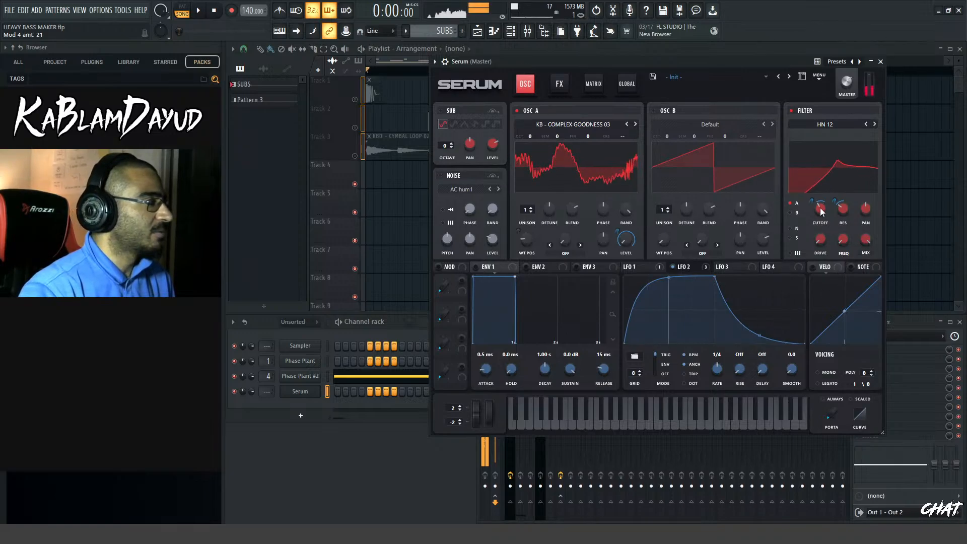
{"action": "mouse_move", "coordinate": [820, 217]}
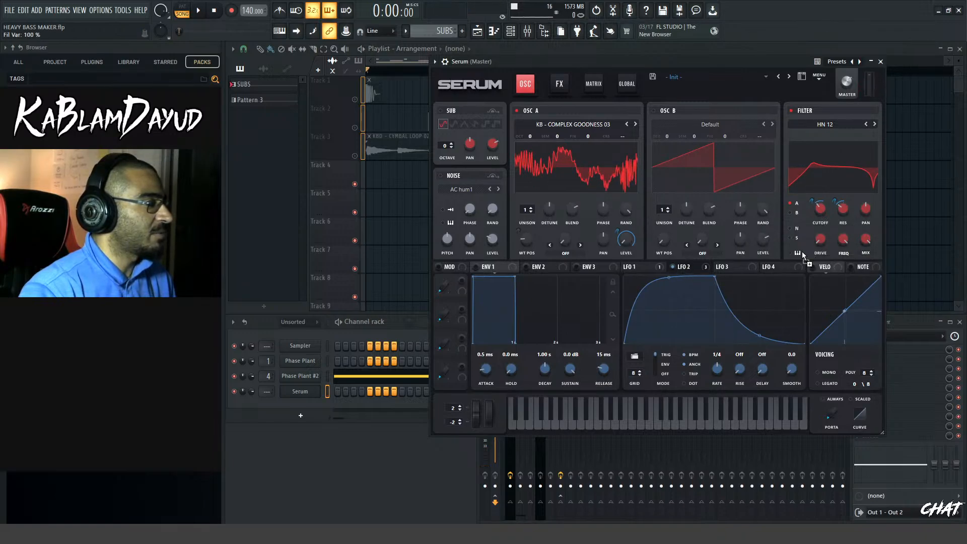
{"action": "left_click_drag", "start_coordinate": [843, 243], "coordinate": [838, 260]}
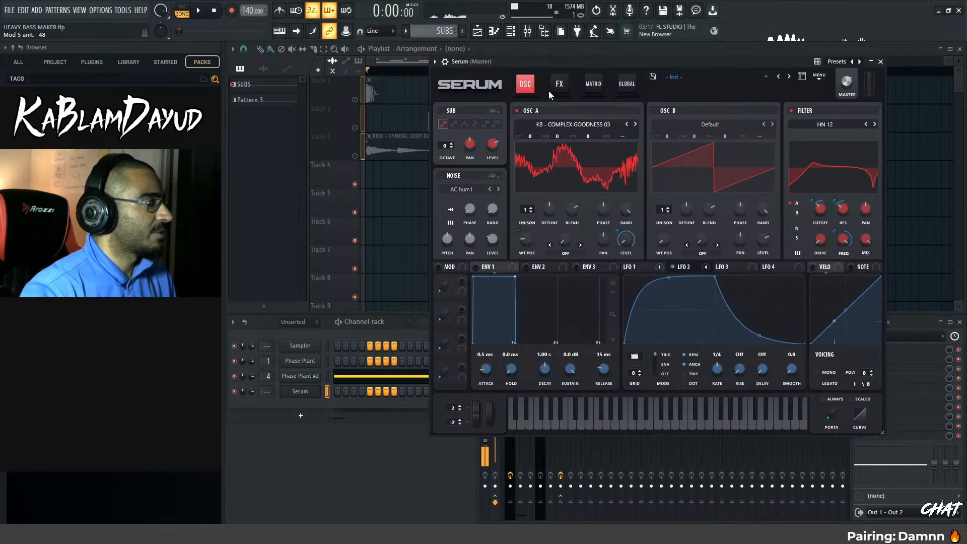
Load a saved effect chain containing Hyper/Dimension, Compressor and SoftClip Distortion into Serum's effects rack
{"action": "left_click", "coordinate": [562, 86]}
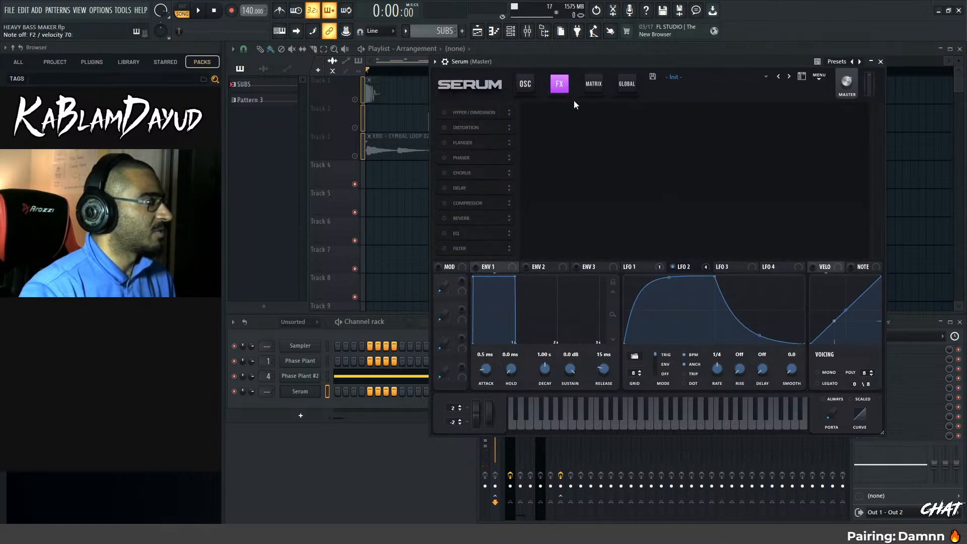
{"action": "left_click", "coordinate": [820, 77]}
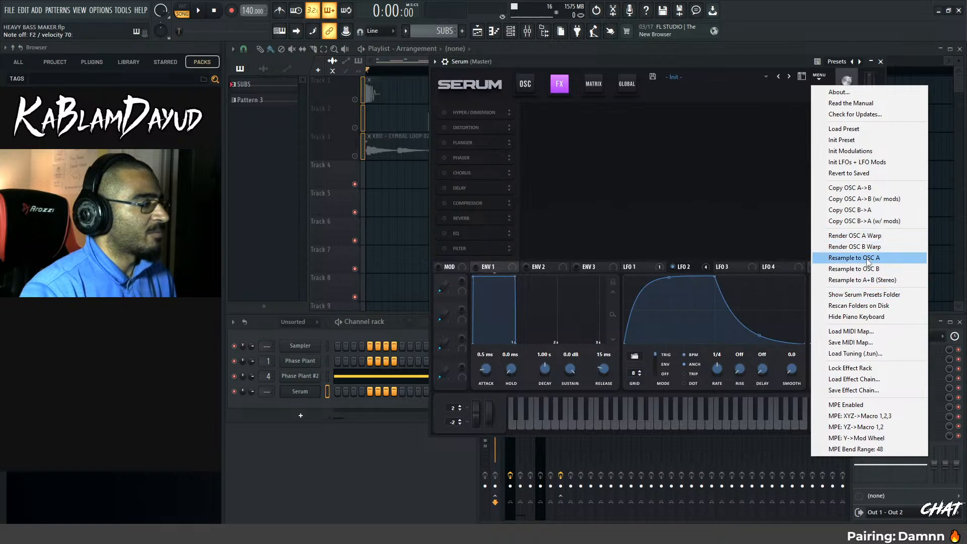
{"action": "left_click", "coordinate": [866, 379]}
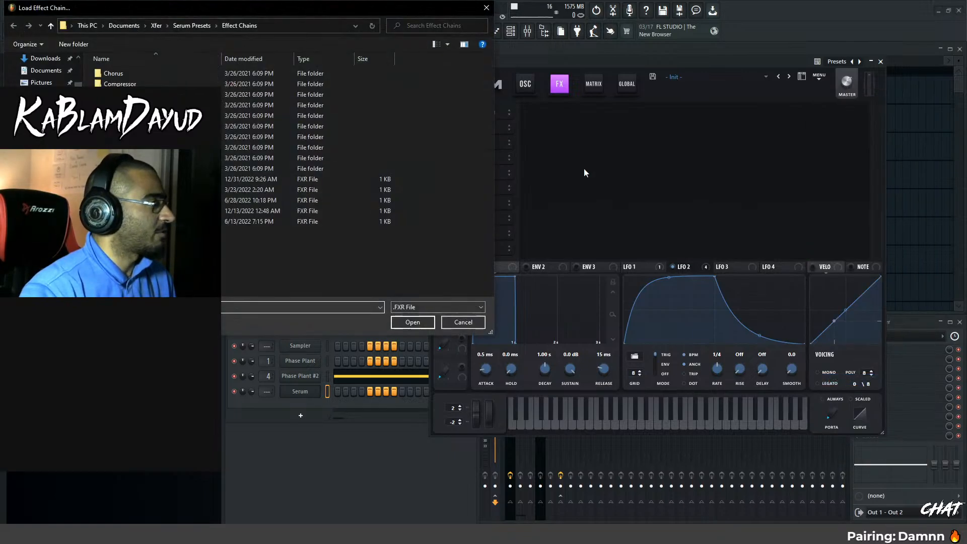
{"action": "double_click", "coordinate": [327, 210]}
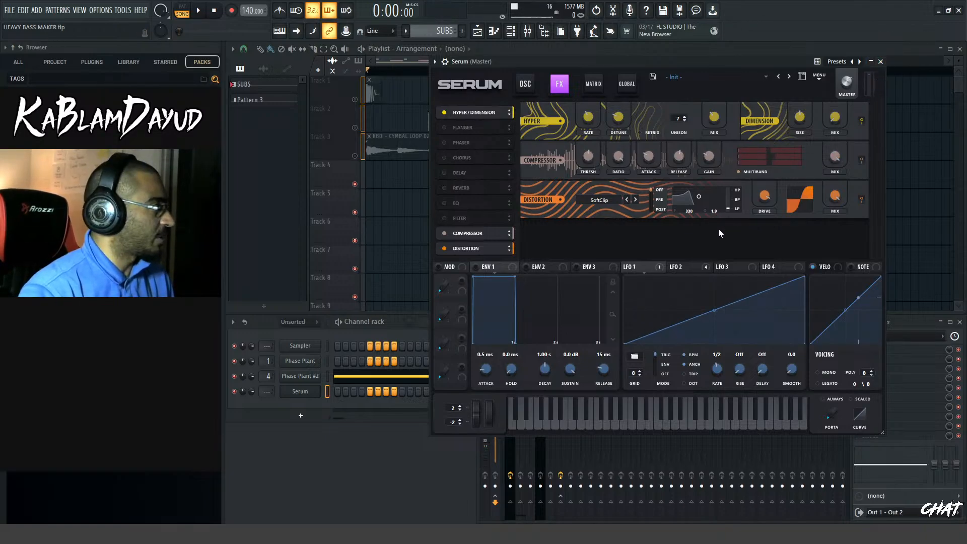
Turn down the sub oscillator's level and modulate that level with LFO 2
{"action": "left_click", "coordinate": [525, 87]}
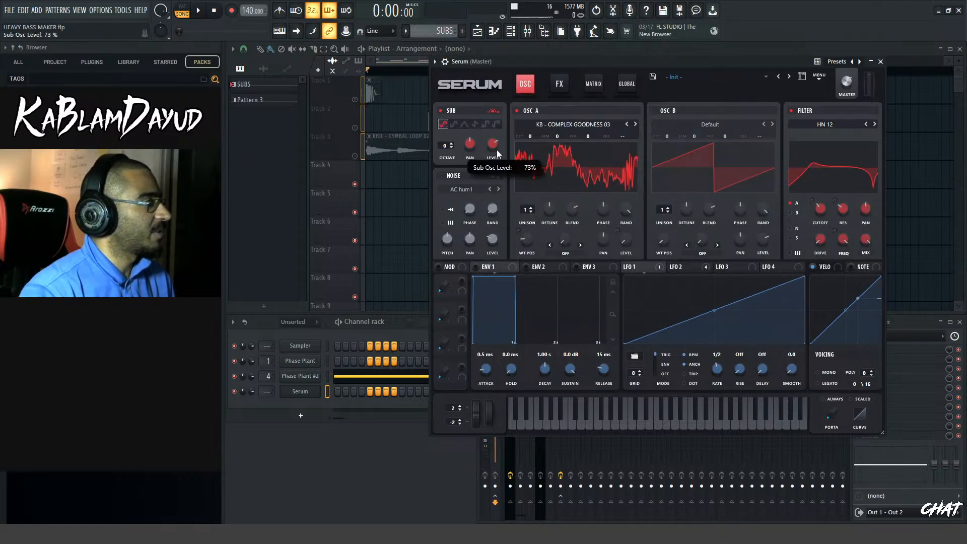
{"action": "left_click_drag", "start_coordinate": [493, 144], "coordinate": [492, 173]}
{"action": "left_click", "coordinate": [675, 268]}
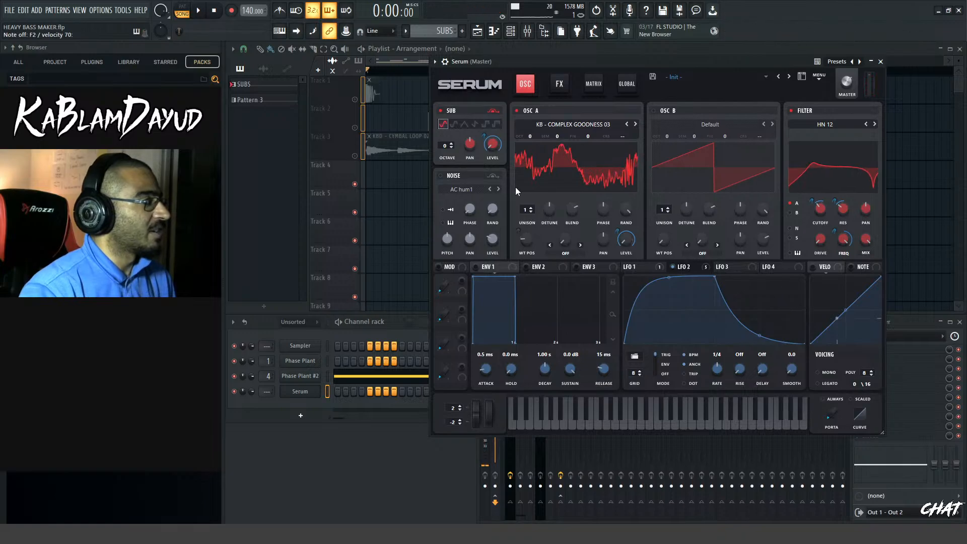
Enable the noise oscillator and load N-Bass Glitch 01 from the N - BASS SHOTS folder
{"action": "left_click", "coordinate": [441, 176]}
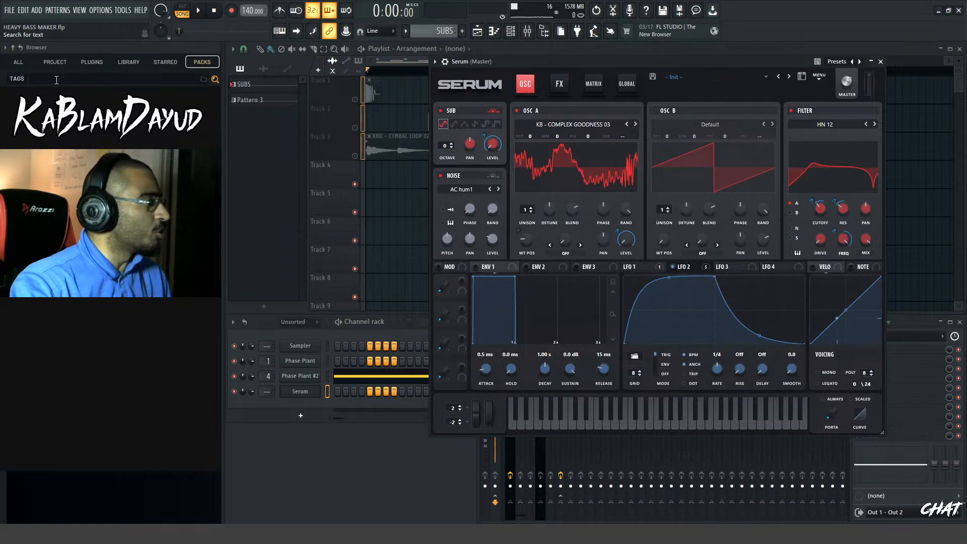
{"action": "left_click", "coordinate": [476, 189]}
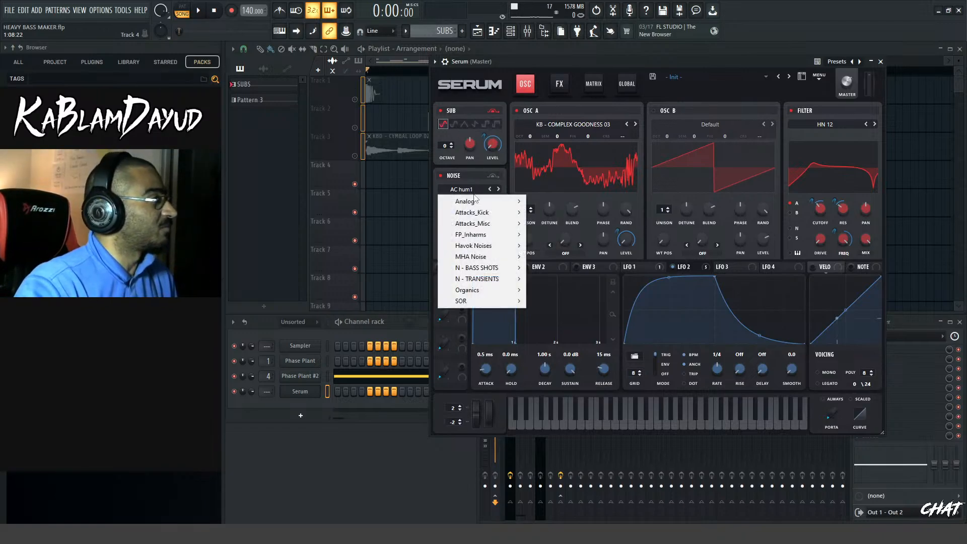
{"action": "mouse_move", "coordinate": [487, 268]}
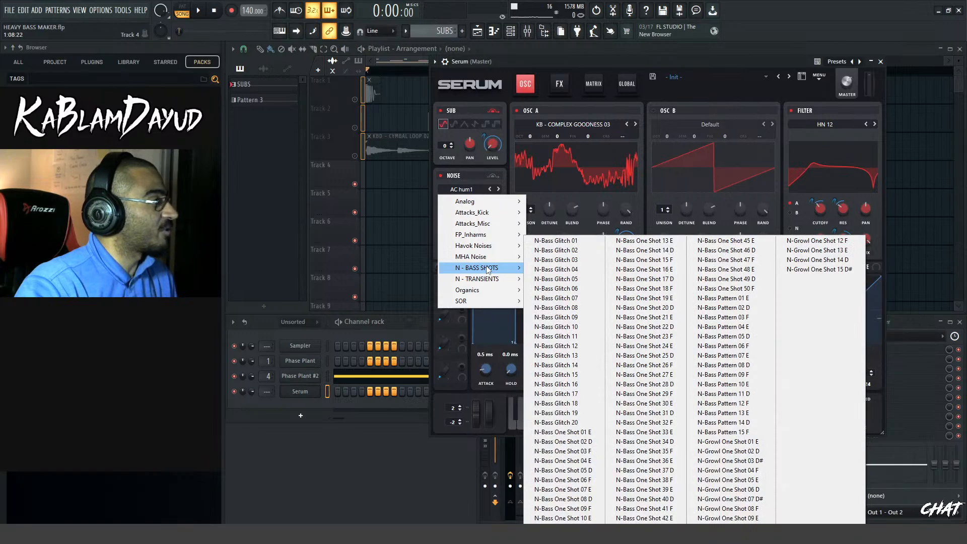
{"action": "left_click", "coordinate": [554, 241]}
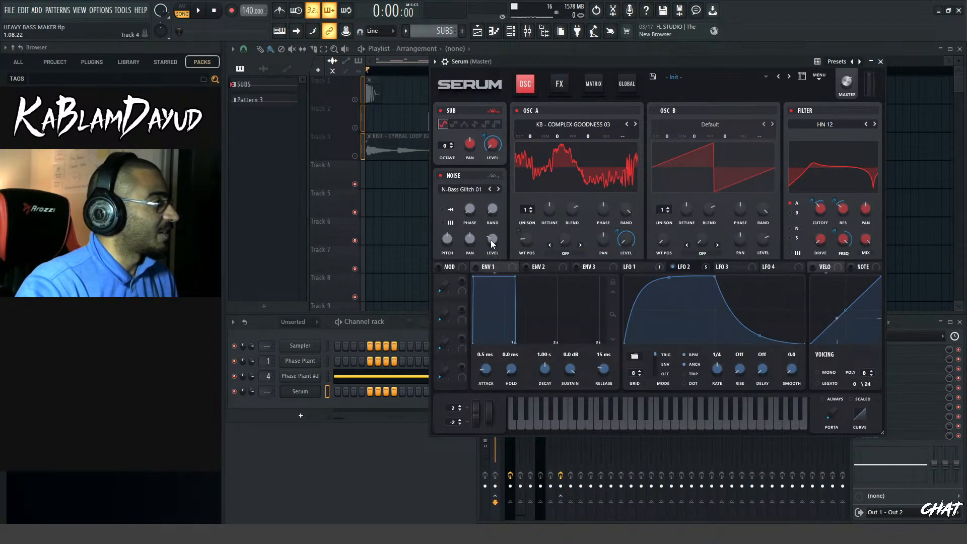
Set the noise level to 0% and modulate it with LFO 2, with the noise routed through the filter
{"action": "mouse_move", "coordinate": [491, 240]}
{"action": "left_mouse_down"}
{"action": "mouse_move", "coordinate": [494, 252]}
{"action": "mouse_move", "coordinate": [497, 244]}
{"action": "left_mouse_up"}
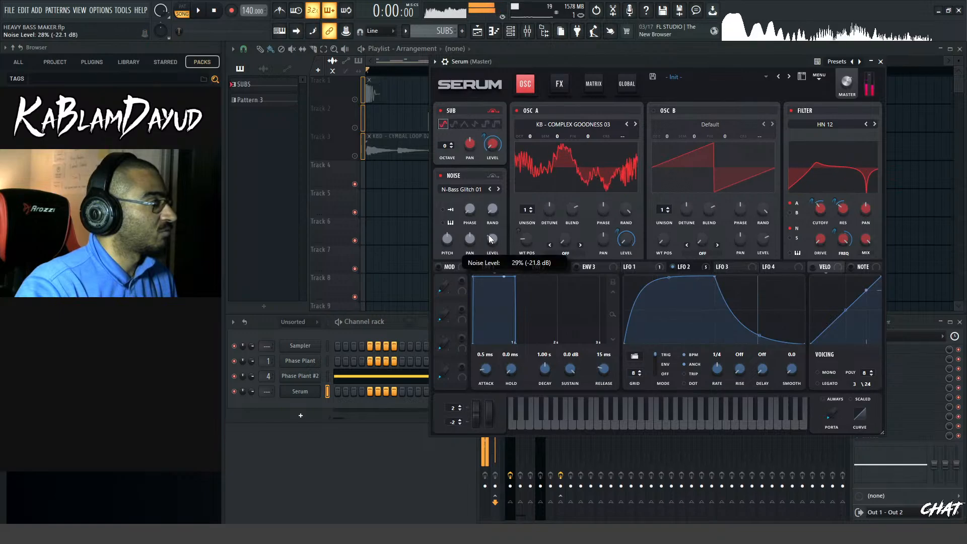
{"action": "left_click_drag", "start_coordinate": [488, 235], "coordinate": [489, 233]}
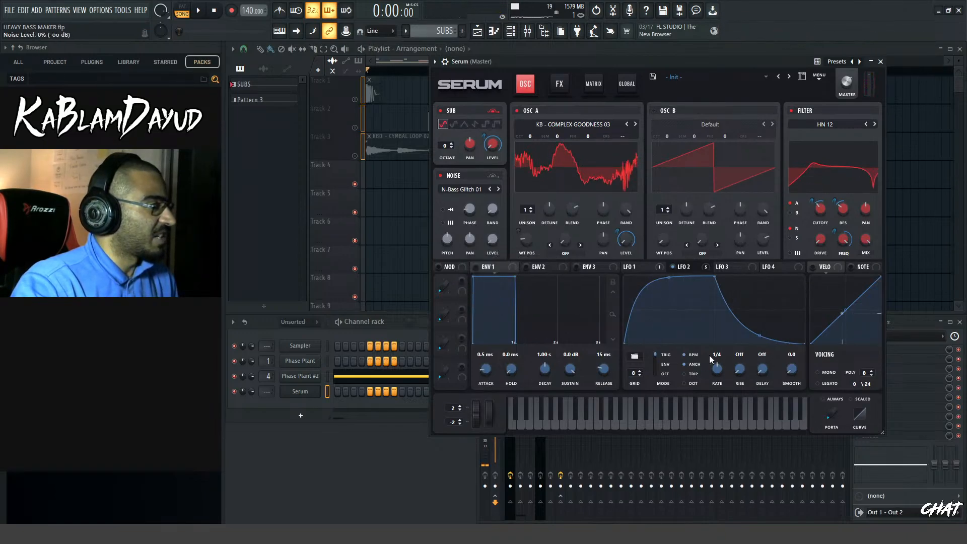
{"action": "left_click_drag", "start_coordinate": [490, 245], "coordinate": [491, 241]}
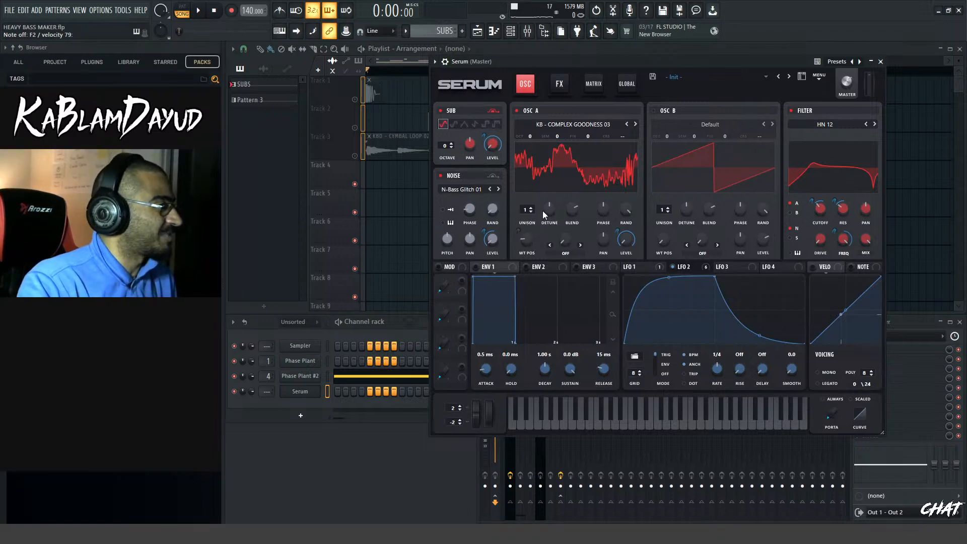
Audition the following noise samples up to N-Bass Glitch 05, adjusting the LFO 2 amount on noise level to 71
{"action": "left_click", "coordinate": [498, 189]}
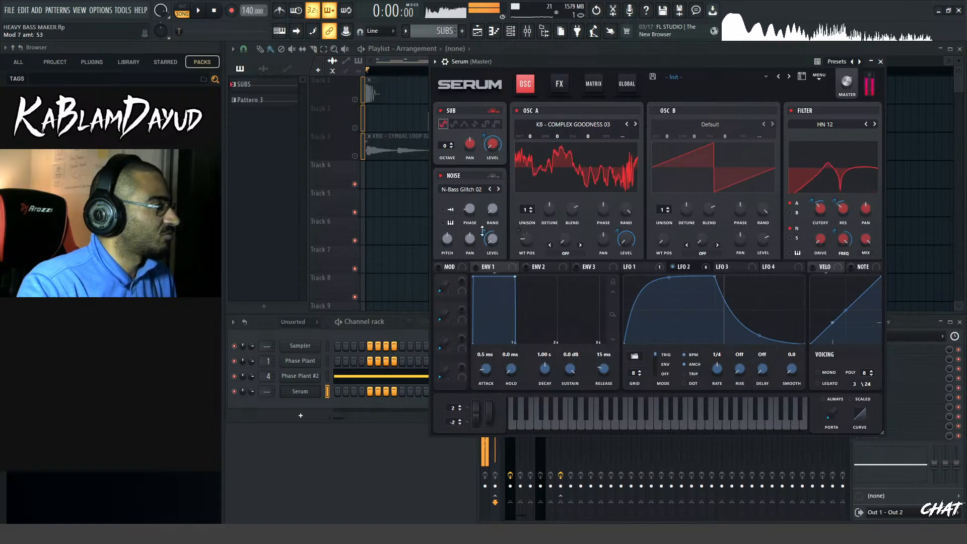
{"action": "left_click", "coordinate": [499, 189]}
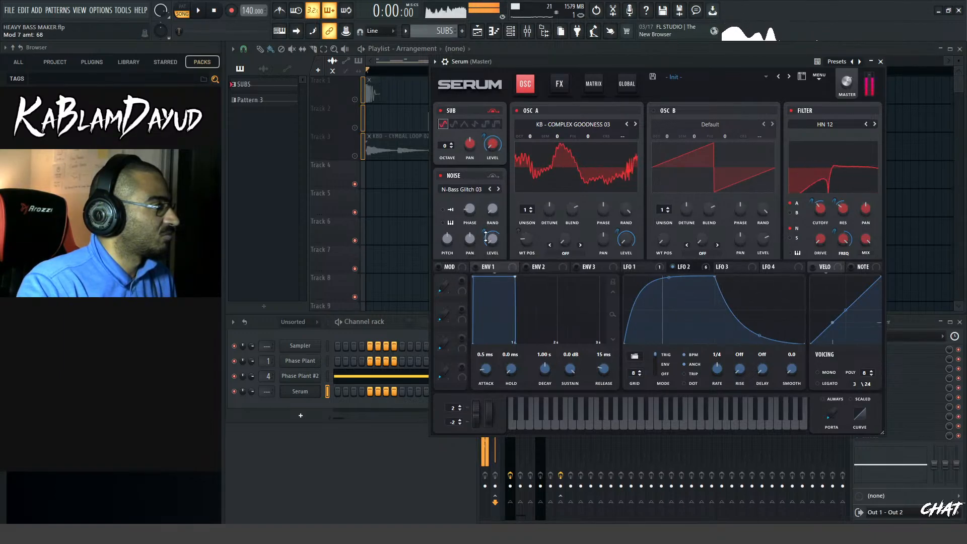
{"action": "left_click_drag", "start_coordinate": [485, 234], "coordinate": [485, 236]}
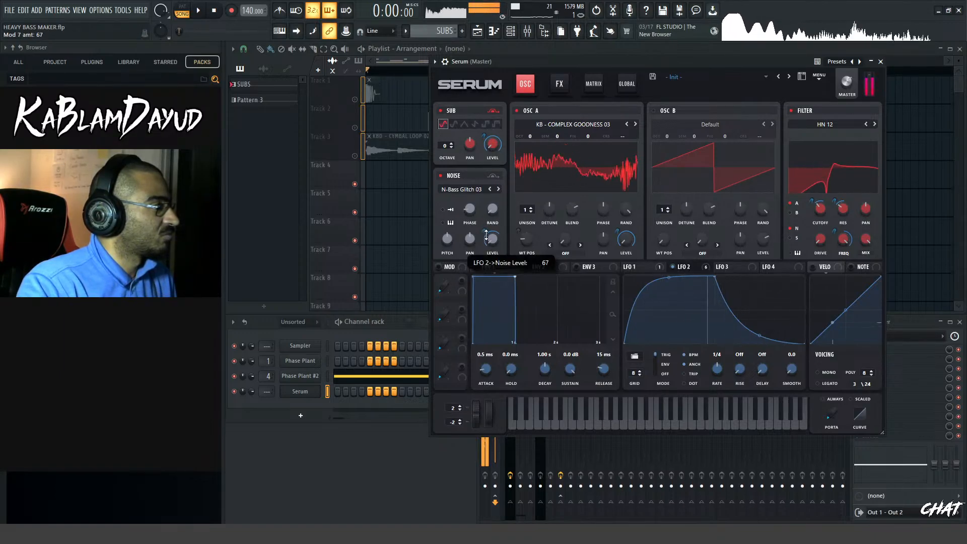
{"action": "left_click", "coordinate": [498, 189]}
{"action": "left_click_drag", "start_coordinate": [487, 235], "coordinate": [486, 236]}
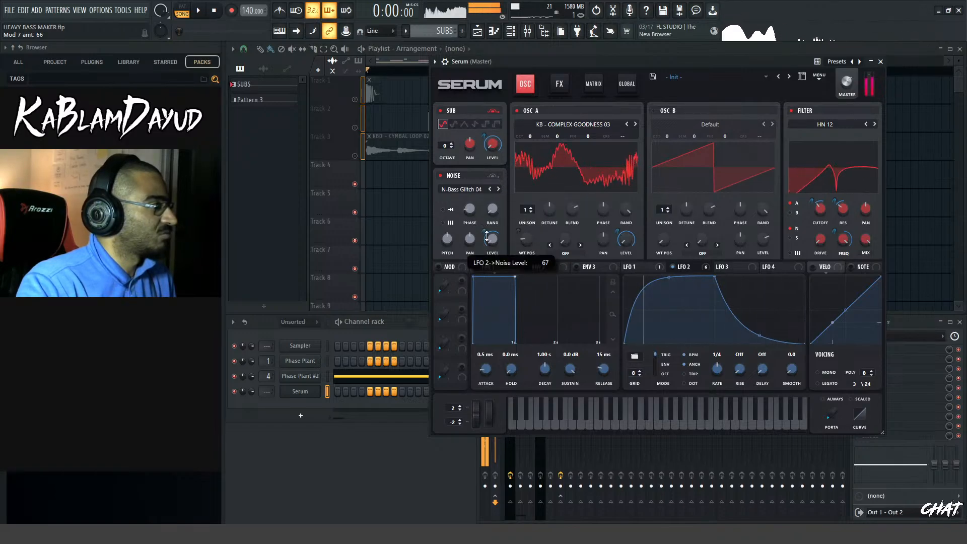
{"action": "left_click", "coordinate": [498, 189]}
{"action": "mouse_move", "coordinate": [487, 233]}
{"action": "left_mouse_down"}
{"action": "mouse_move", "coordinate": [486, 224]}
{"action": "mouse_move", "coordinate": [484, 232]}
{"action": "left_mouse_up"}
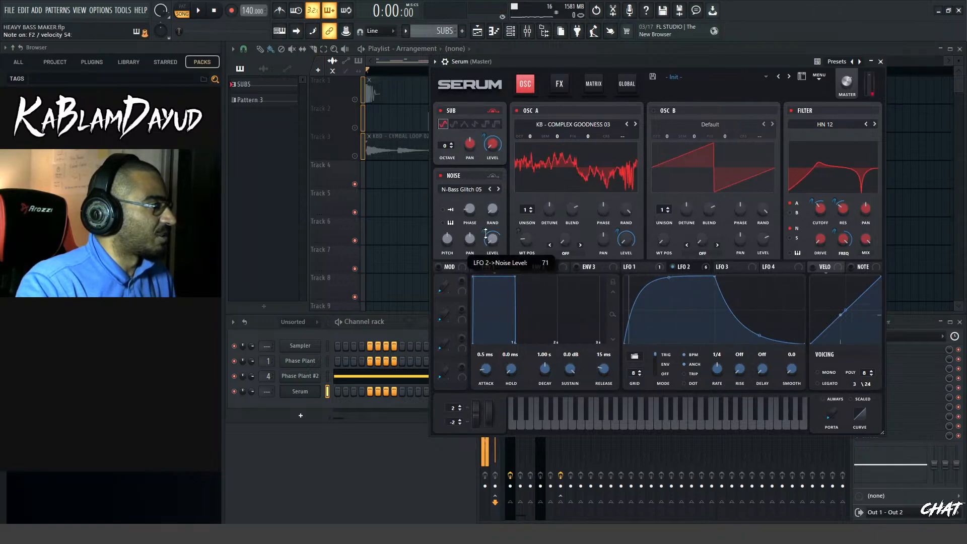
Set the noise oscillator's phase to 21%
{"action": "mouse_move", "coordinate": [472, 226]}
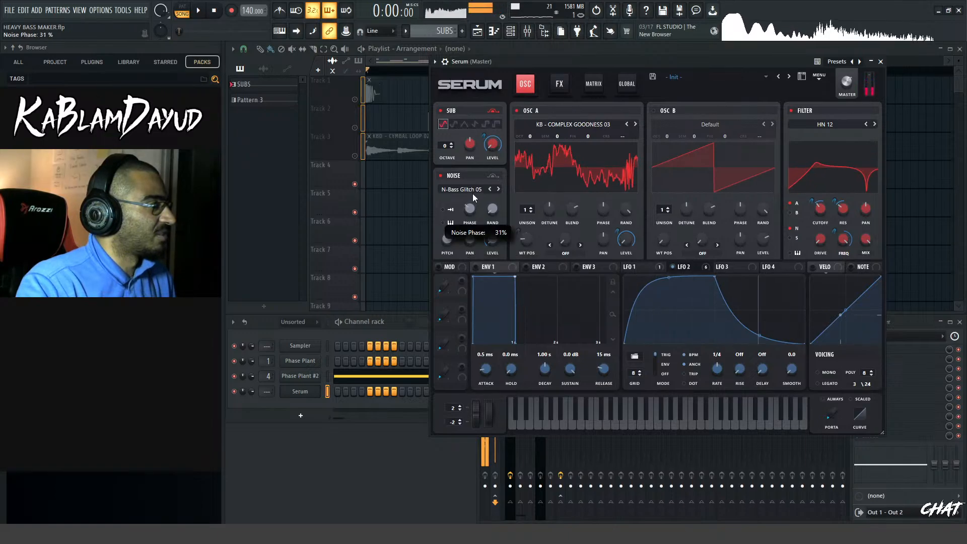
{"action": "mouse_move", "coordinate": [473, 226]}
{"action": "left_mouse_down"}
{"action": "mouse_move", "coordinate": [469, 244]}
{"action": "mouse_move", "coordinate": [484, 161]}
{"action": "mouse_move", "coordinate": [475, 216]}
{"action": "left_mouse_up"}
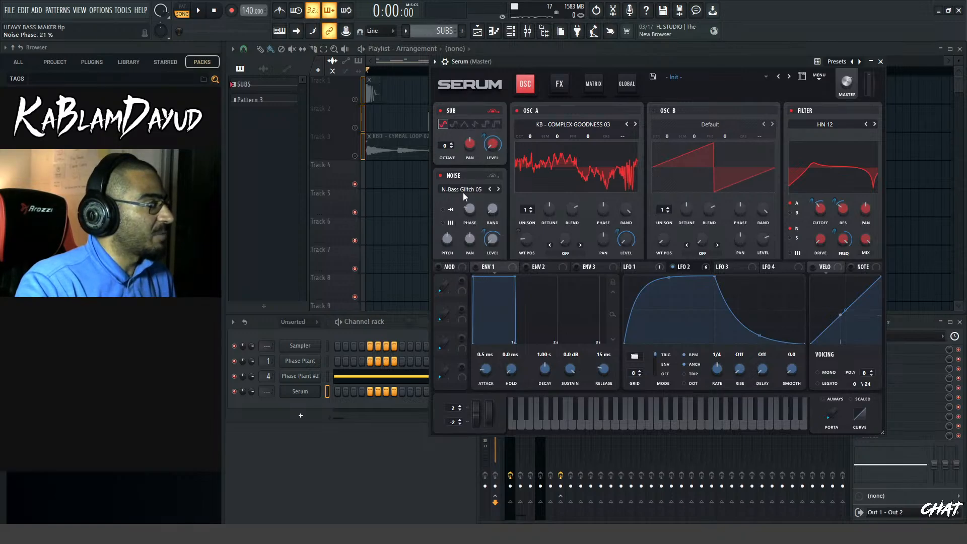
Solo the cymbal loop on Track 3 of the playlist, and adjust the noise phase in Serum
{"action": "left_click", "coordinate": [407, 62]}
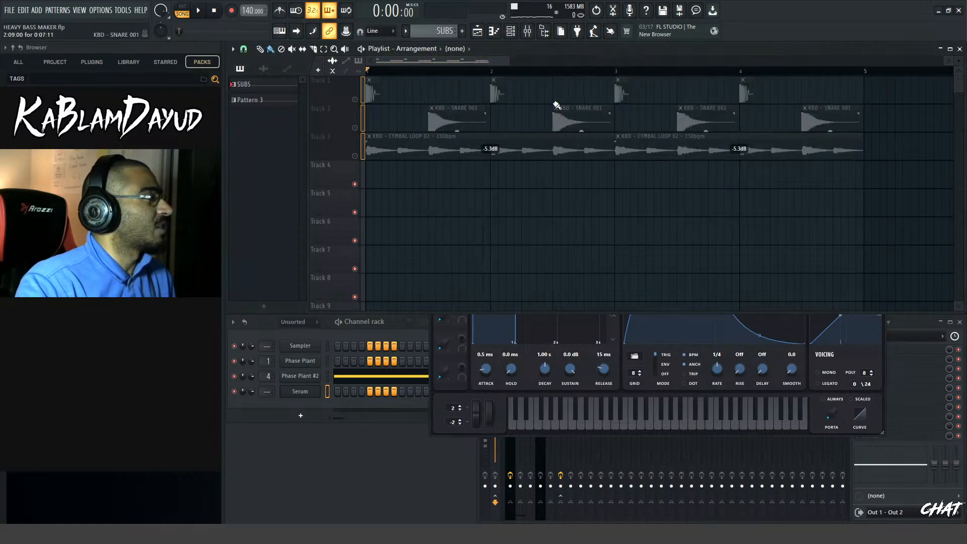
{"action": "left_click_drag", "start_coordinate": [507, 62], "coordinate": [431, 62]}
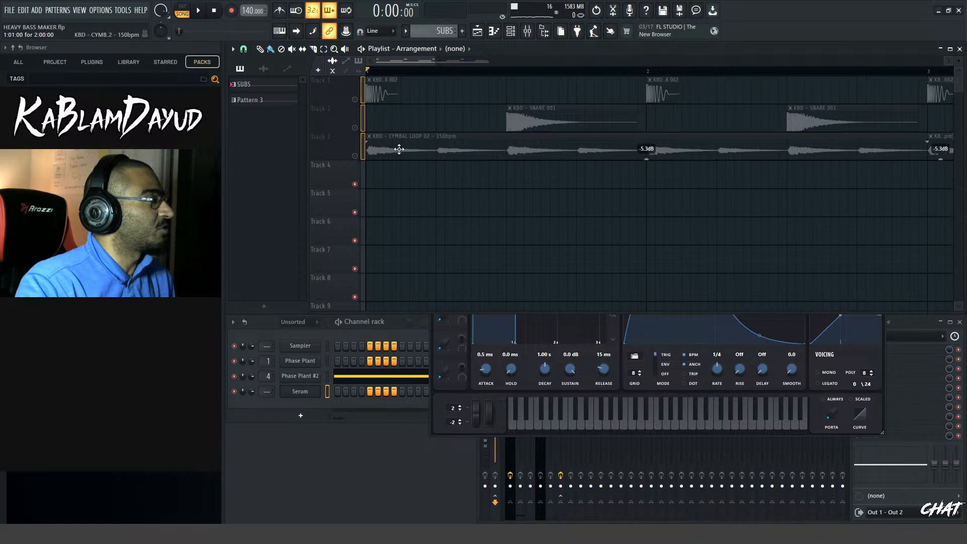
{"action": "left_click", "coordinate": [356, 156]}
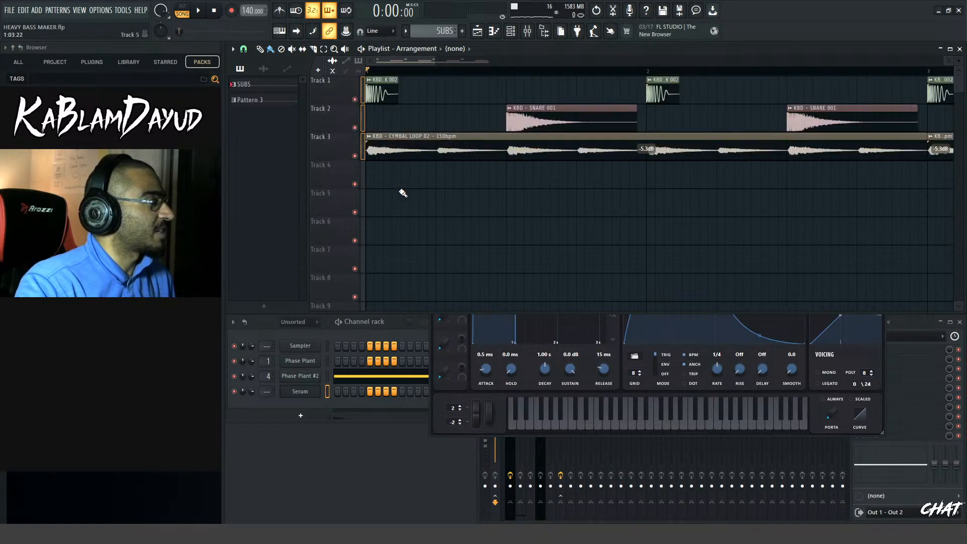
{"action": "right_click", "coordinate": [355, 156]}
{"action": "right_click", "coordinate": [356, 157]}
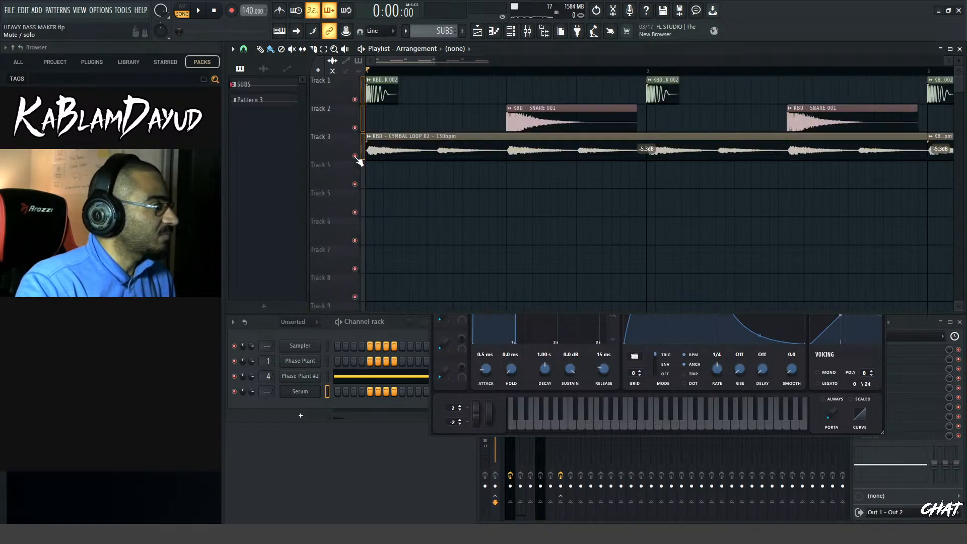
{"action": "right_click", "coordinate": [356, 156]}
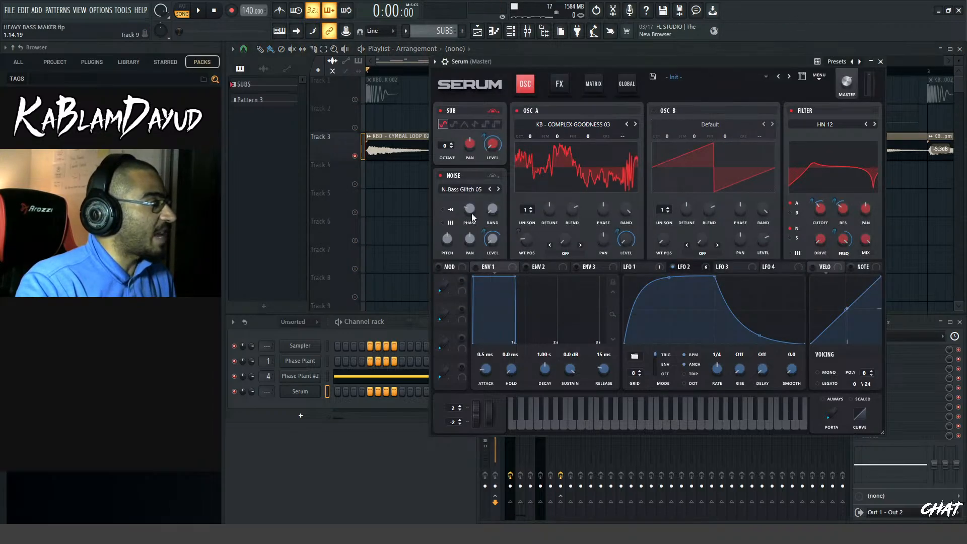
{"action": "left_click_drag", "start_coordinate": [472, 212], "coordinate": [469, 222]}
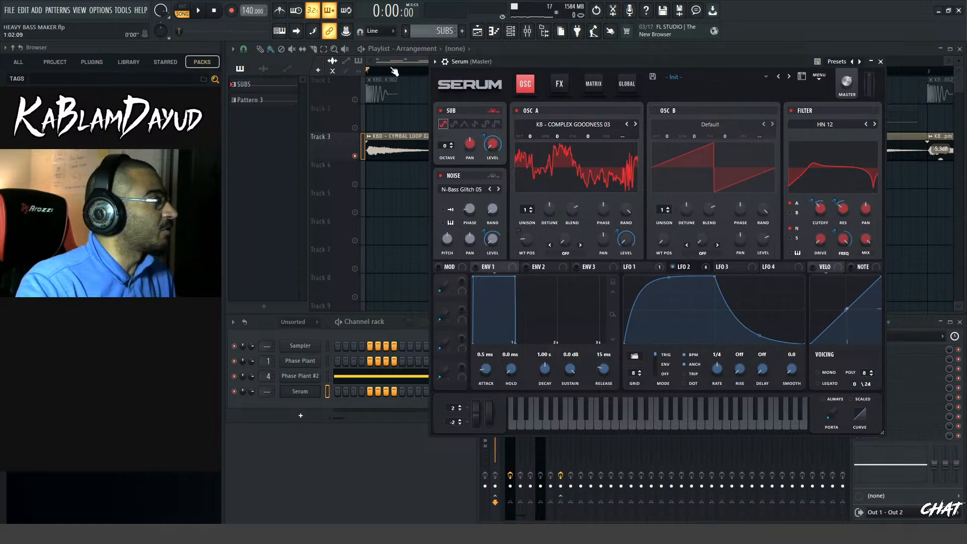
Slice the first cymbal loop clip on Track 3 after its first hit and delete the remainder
{"action": "left_click", "coordinate": [566, 105]}
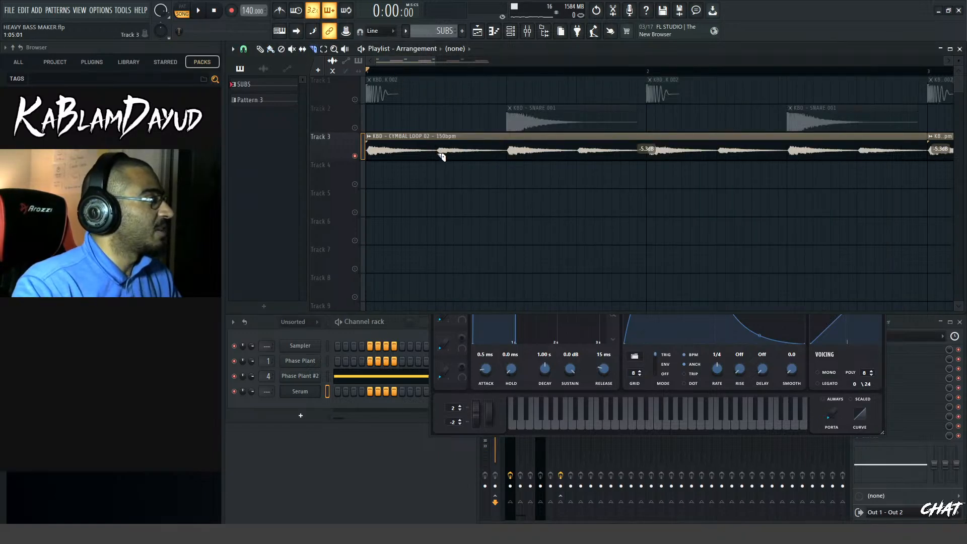
{"action": "left_click_drag", "start_coordinate": [440, 160], "coordinate": [445, 129]}
{"action": "key", "text": "b"}
{"action": "right_click", "coordinate": [465, 150]}
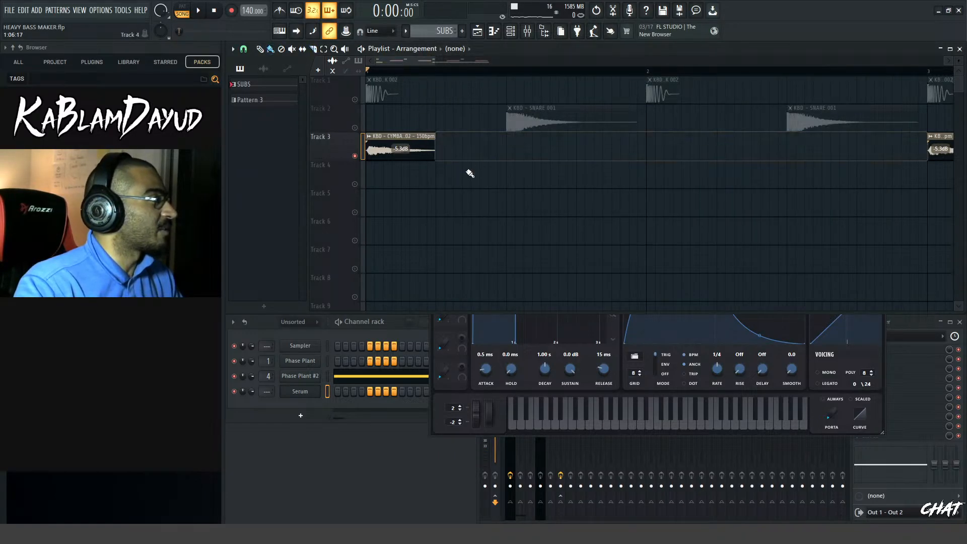
{"action": "left_click_drag", "start_coordinate": [434, 62], "coordinate": [396, 71]}
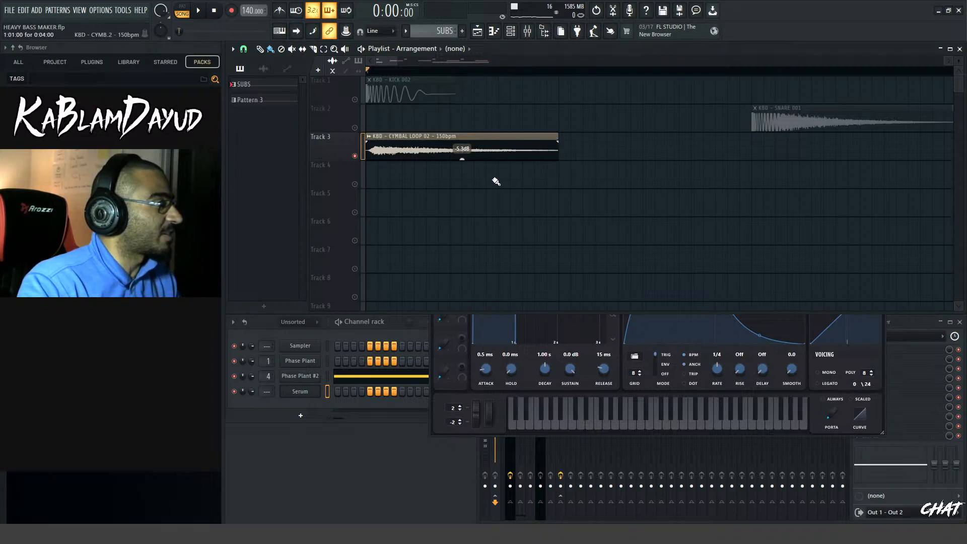
Move the Serum window away from the playlist to uncover the shortened cymbal clip, keeping the playback position at the start
{"action": "left_click", "coordinate": [471, 337]}
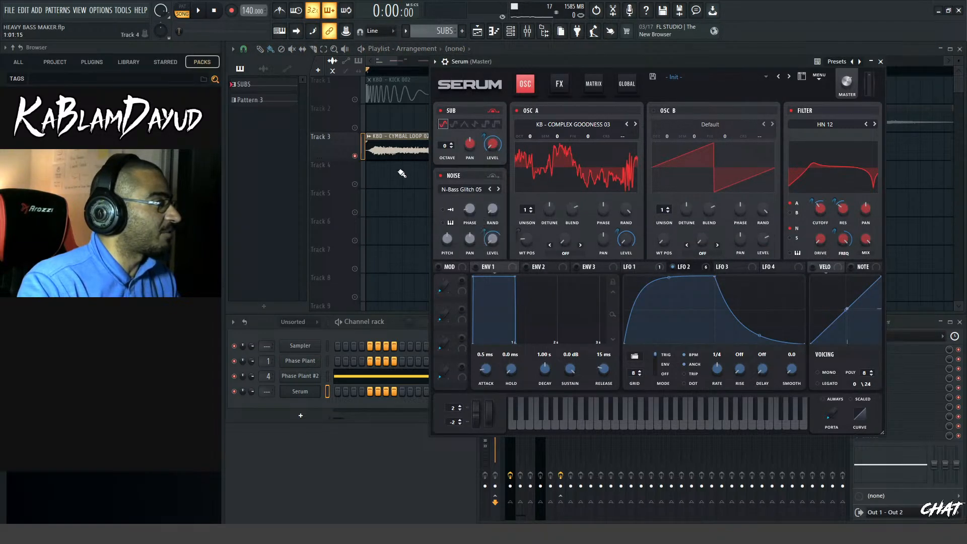
{"action": "left_click_drag", "start_coordinate": [506, 61], "coordinate": [618, 158]}
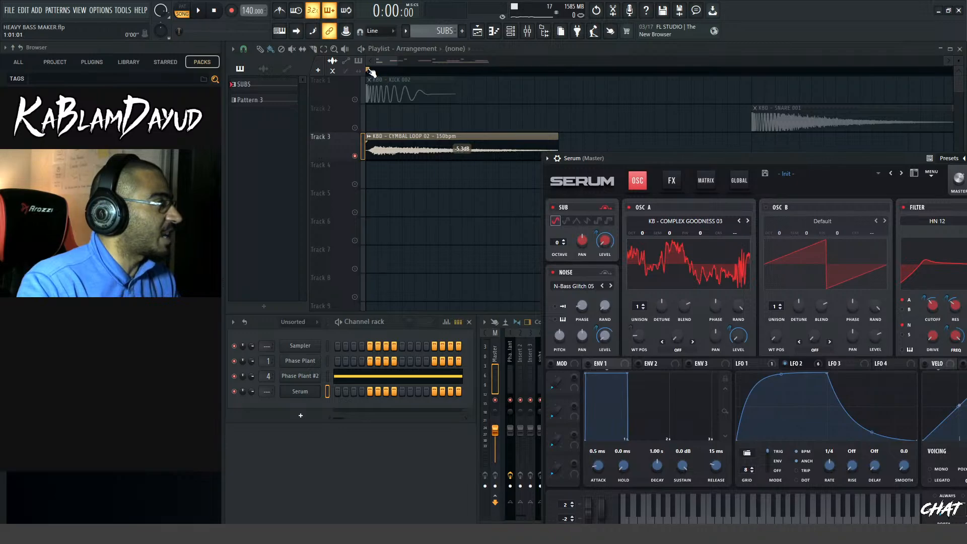
{"action": "mouse_move", "coordinate": [371, 73]}
{"action": "left_mouse_down"}
{"action": "mouse_move", "coordinate": [389, 72]}
{"action": "mouse_move", "coordinate": [390, 83]}
{"action": "mouse_move", "coordinate": [537, 86]}
{"action": "mouse_move", "coordinate": [486, 76]}
{"action": "mouse_move", "coordinate": [368, 77]}
{"action": "mouse_move", "coordinate": [512, 75]}
{"action": "mouse_move", "coordinate": [367, 74]}
{"action": "left_mouse_up"}
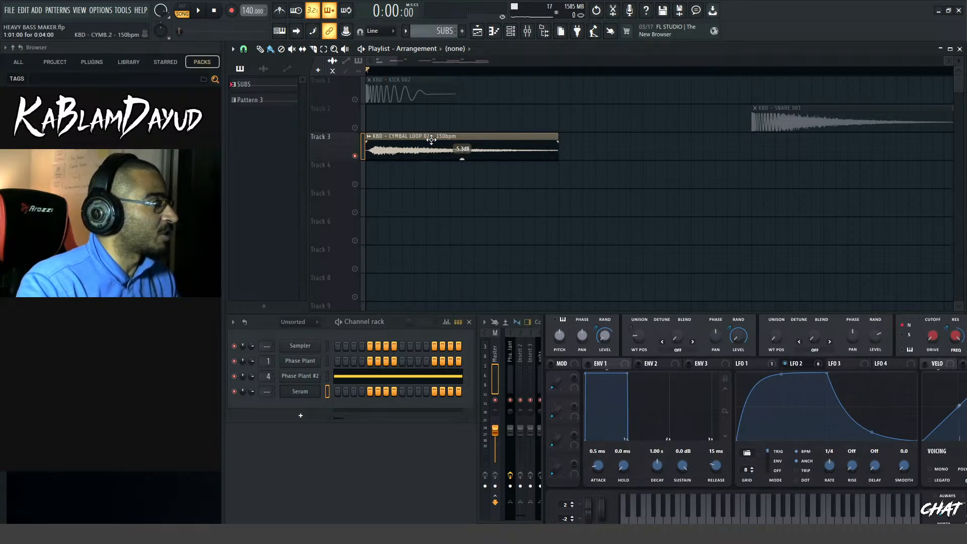
Undo the deletion of the cymbal loop's remainder on Track 3 so the clip fills the track again
{"action": "scroll", "coordinate": [597, 171], "scroll_direction": "down", "scroll_amount": 4}
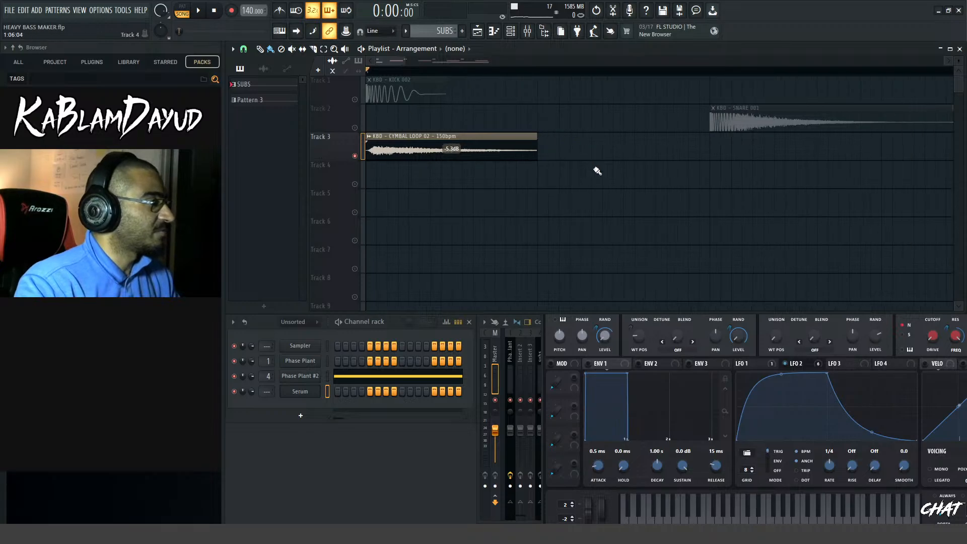
{"action": "key", "text": "ctrl+z"}
{"action": "key", "text": "ctrl+z"}
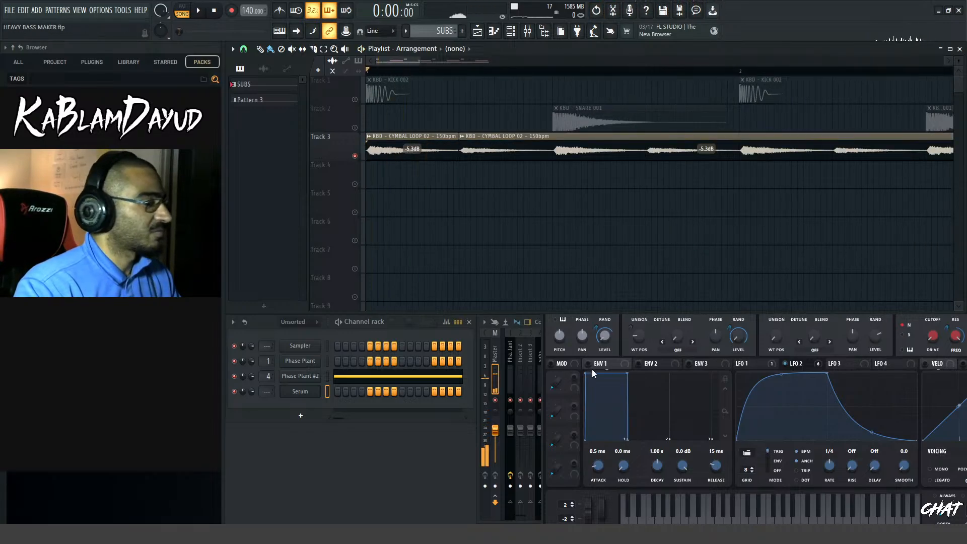
Show envelope 3 in Serum, reposition its window over the playlist, and fine-tune the noise oscillator's phase around 2%
{"action": "left_click", "coordinate": [712, 365]}
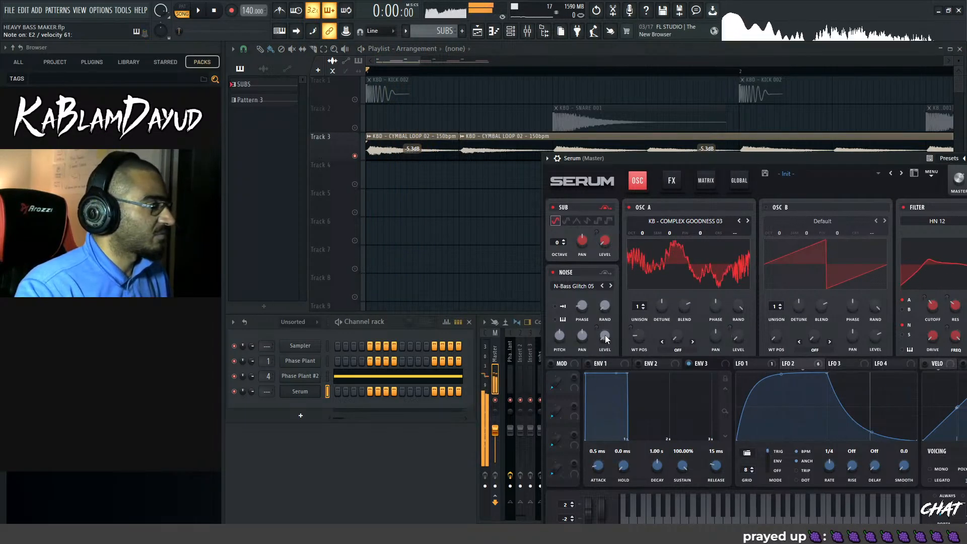
{"action": "left_click_drag", "start_coordinate": [591, 161], "coordinate": [557, 131]}
{"action": "mouse_move", "coordinate": [551, 277]}
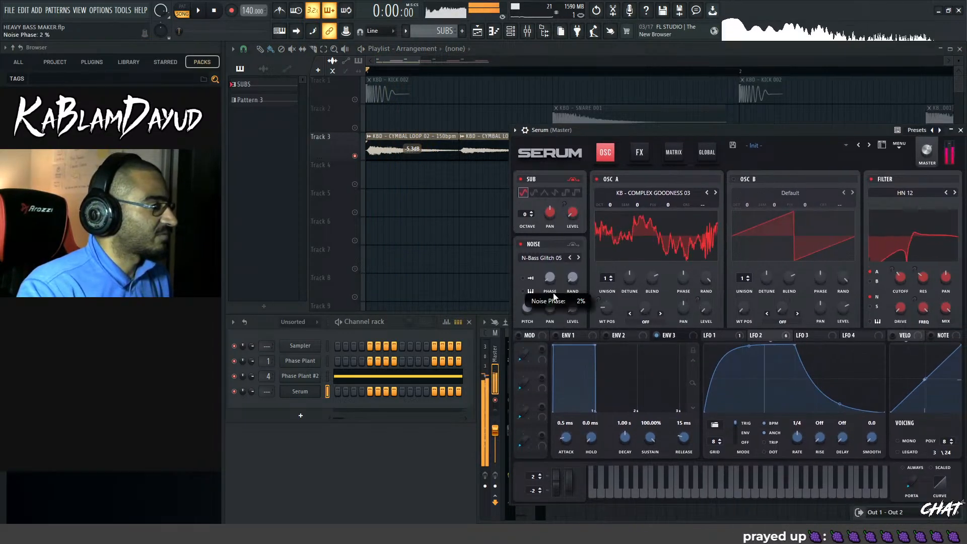
{"action": "left_click_drag", "start_coordinate": [550, 273], "coordinate": [548, 270]}
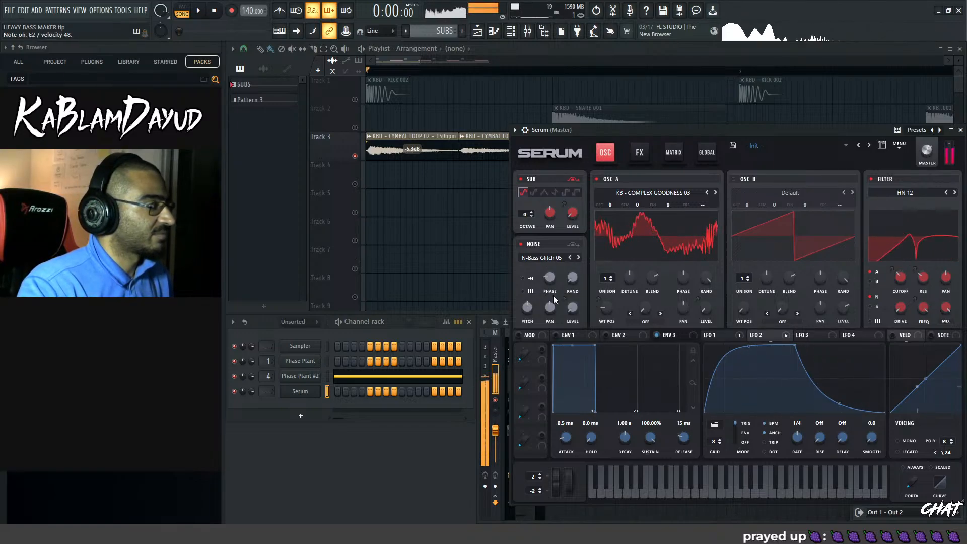
{"action": "left_click_drag", "start_coordinate": [550, 280], "coordinate": [549, 273]}
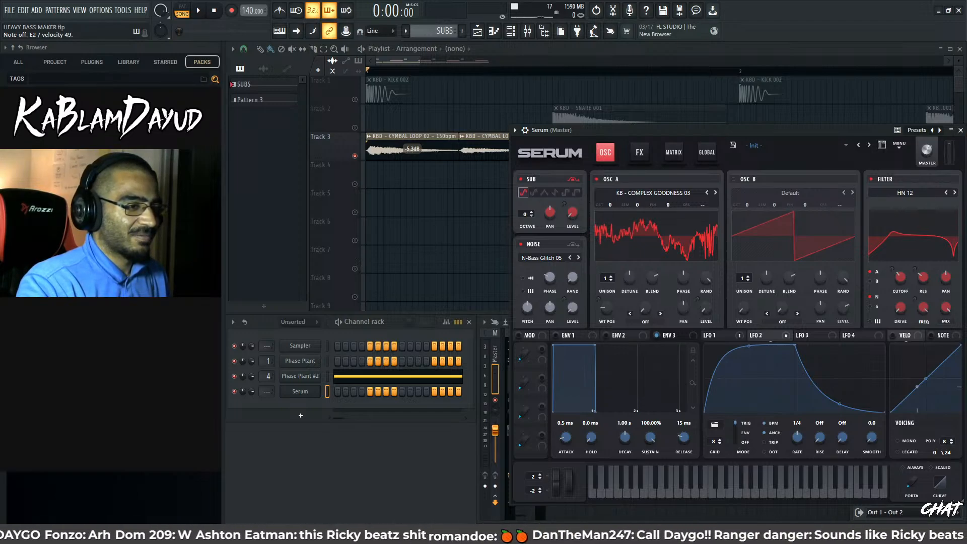
Reposition the Serum window and widen the playlist view to examine the whole four-bar drum arrangement
{"action": "left_click_drag", "start_coordinate": [624, 130], "coordinate": [513, 105]}
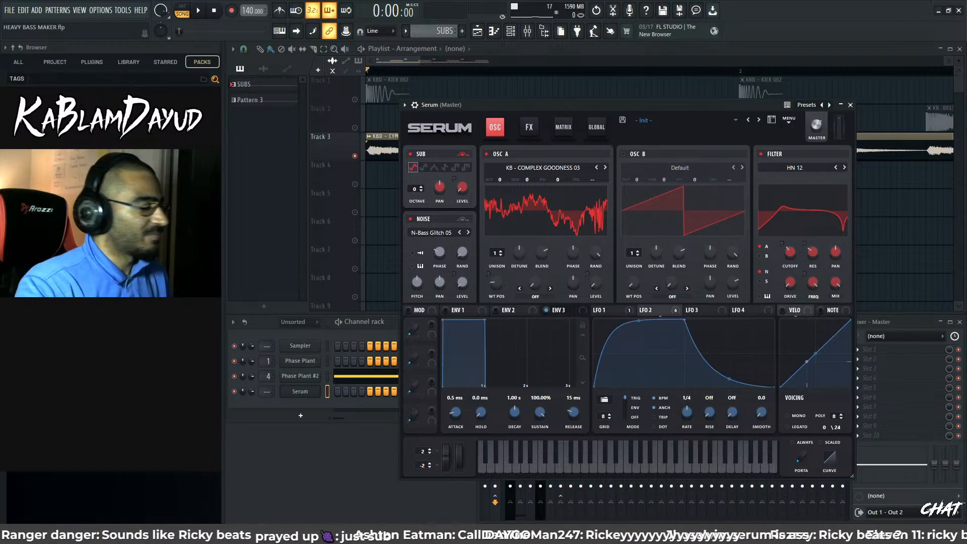
{"action": "left_click", "coordinate": [404, 65]}
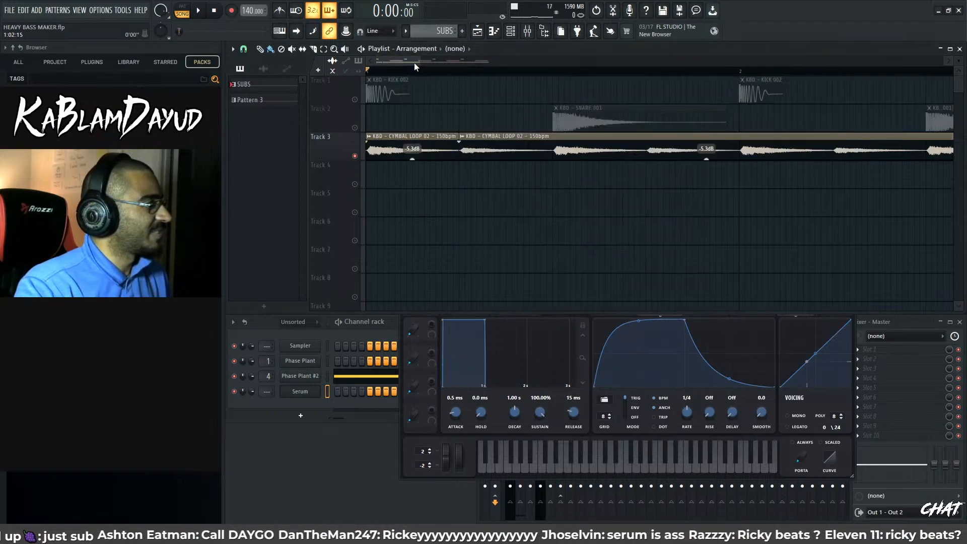
{"action": "mouse_move", "coordinate": [420, 61]}
{"action": "left_mouse_down"}
{"action": "mouse_move", "coordinate": [515, 80]}
{"action": "mouse_move", "coordinate": [415, 58]}
{"action": "left_mouse_up"}
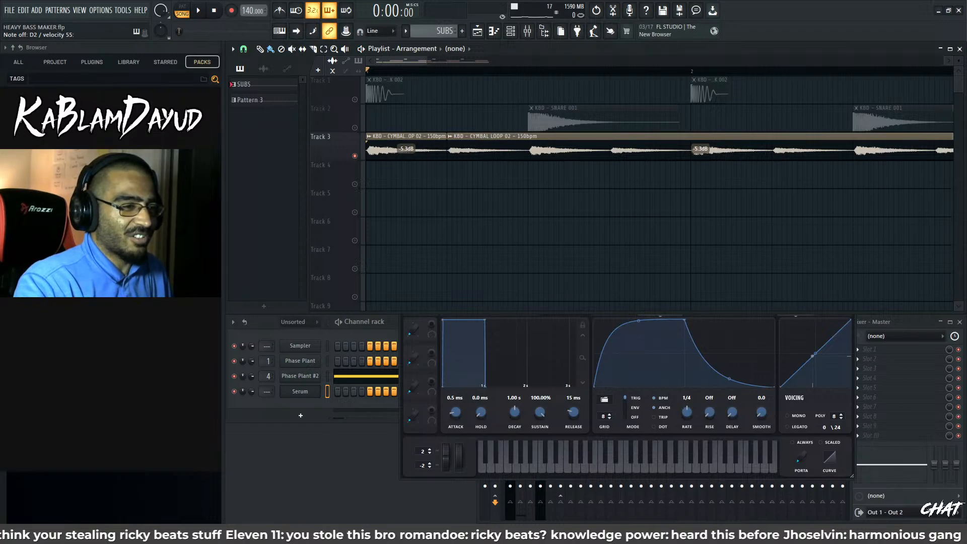
{"action": "left_click", "coordinate": [589, 361]}
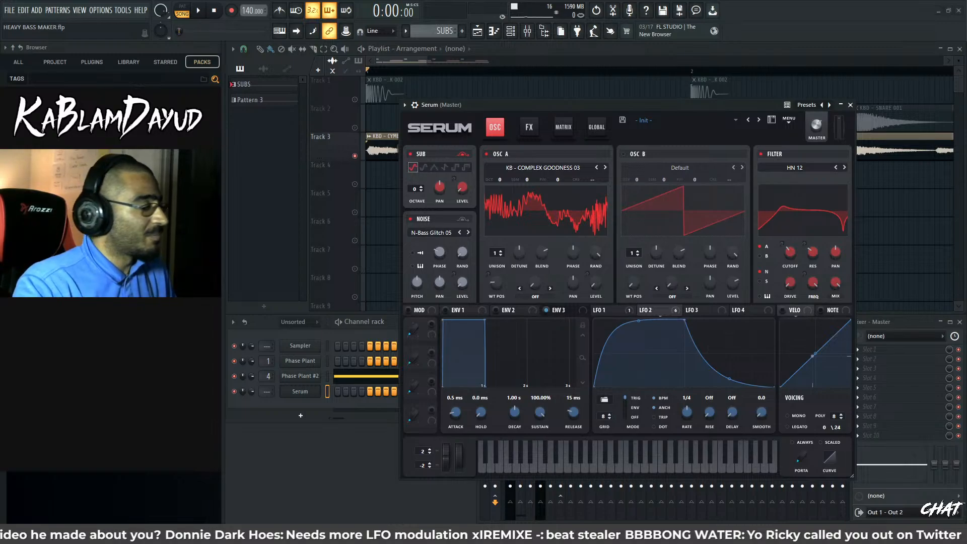
{"action": "left_click_drag", "start_coordinate": [491, 102], "coordinate": [593, 61]}
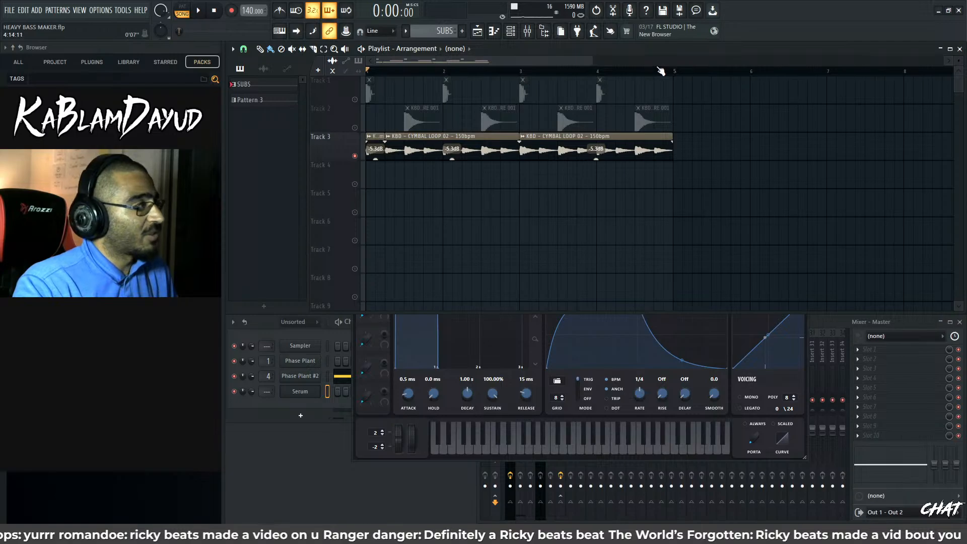